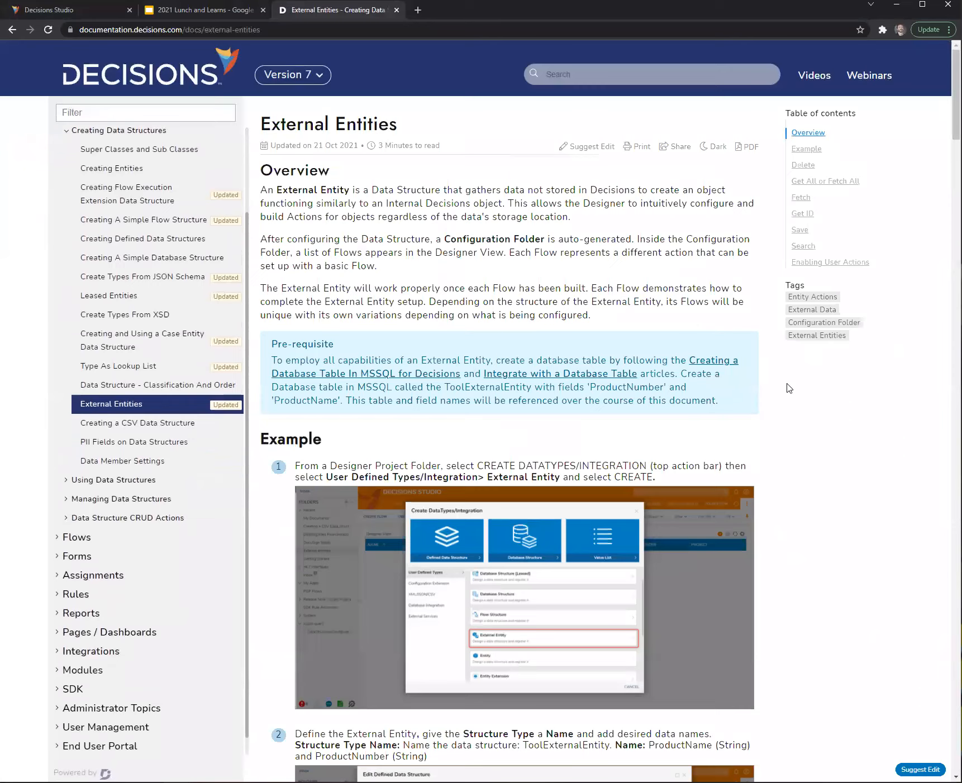
Read the overview, prerequisite and first example steps of the External Entities documentation article
scroll(804, 424, "up", 5)
scroll(814, 435, "up", 4)
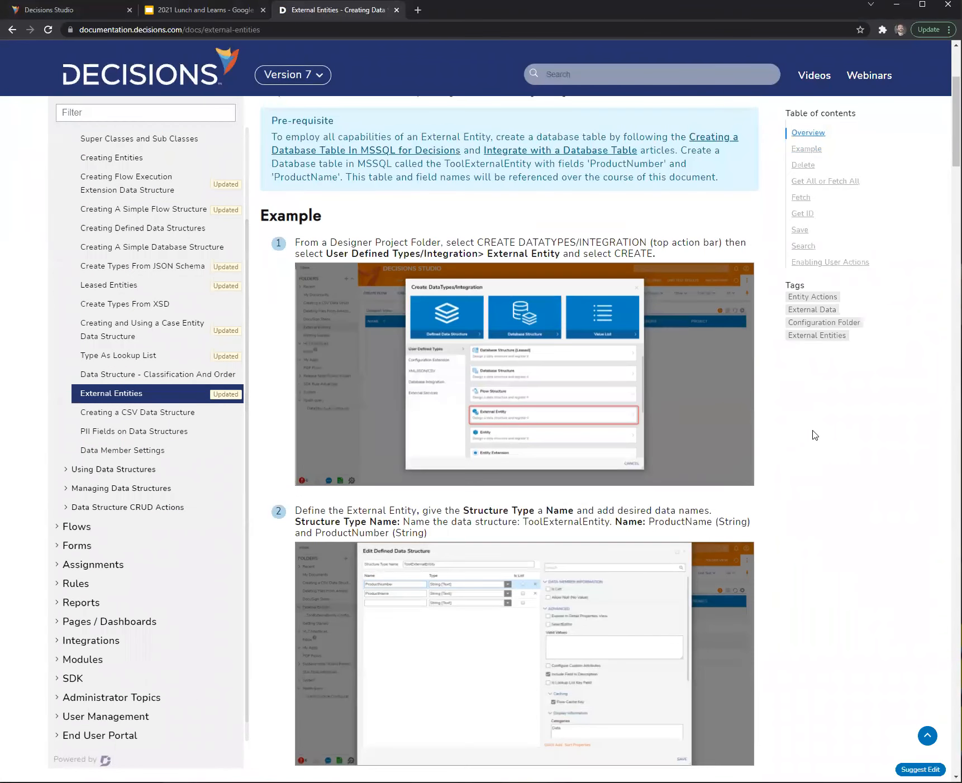
scroll(814, 435, "down", 1)
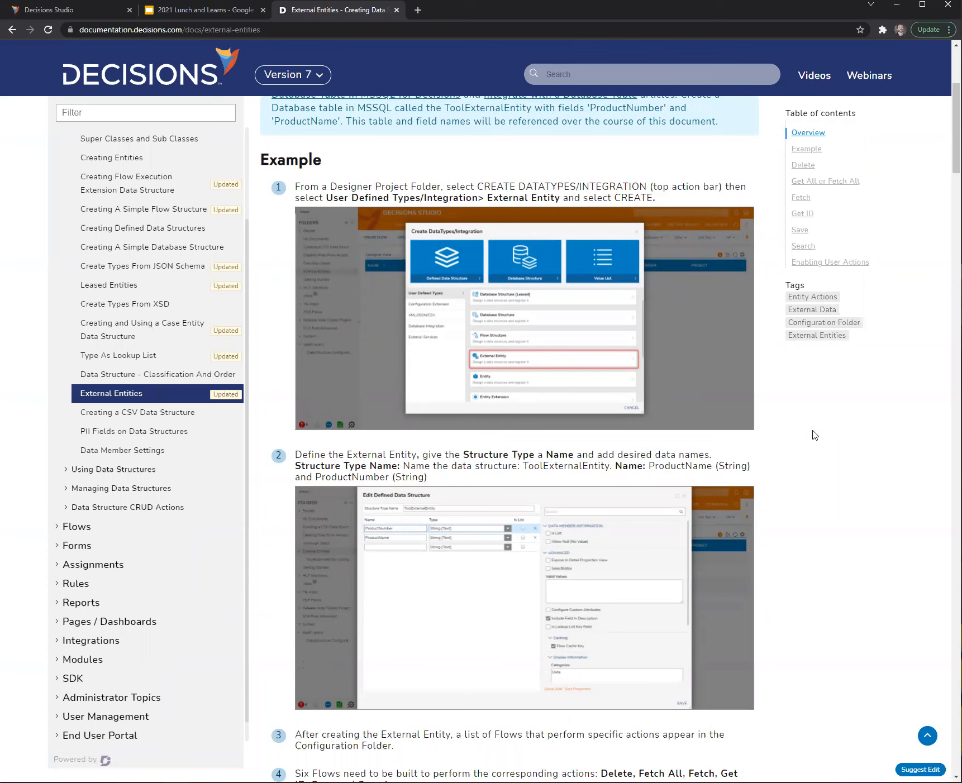
left_click_drag(956, 144, 955, 106)
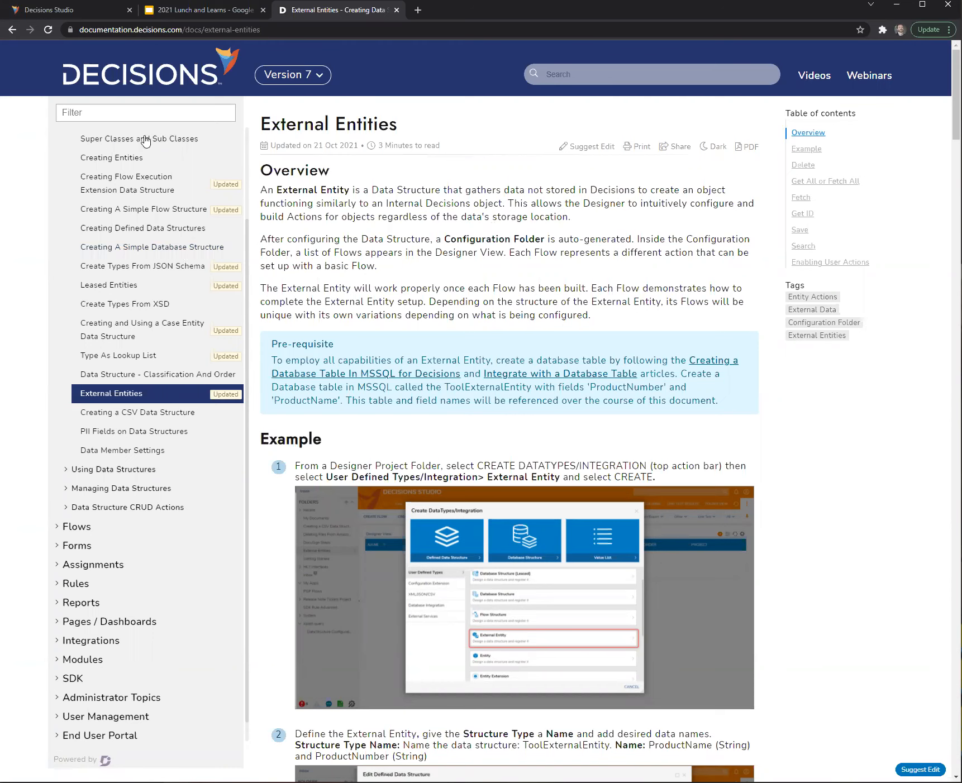
Switch to Decisions Studio and create a designer project named Lnl_10_25 inside the LnL_10_11 folder
left_click(75, 8)
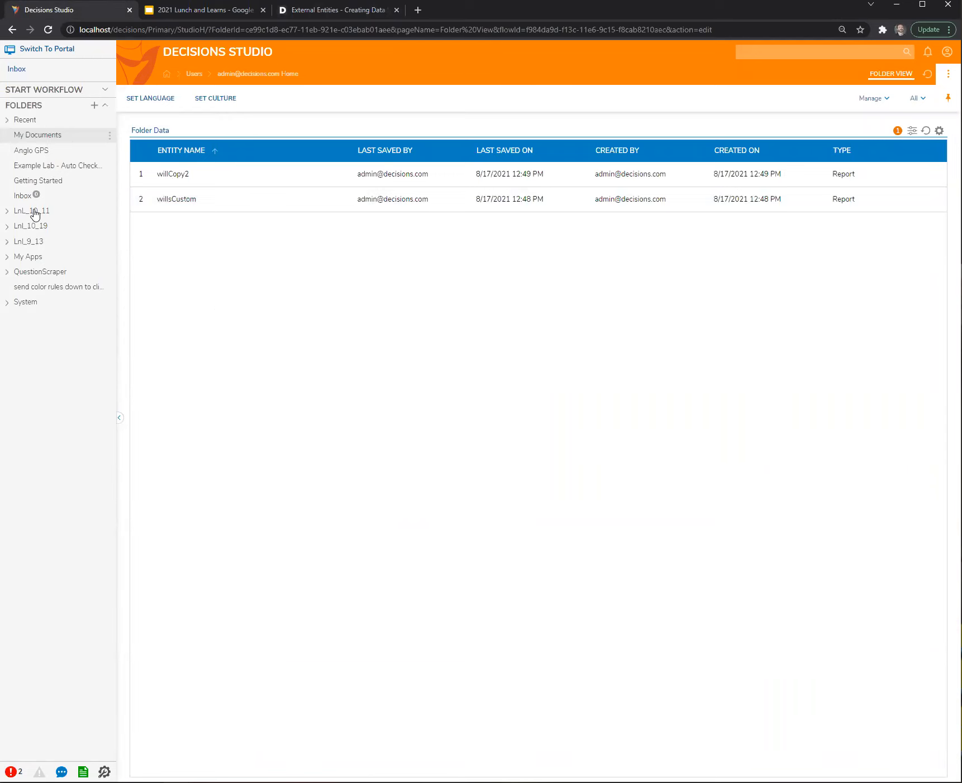
right_click(61, 215)
left_click(147, 192)
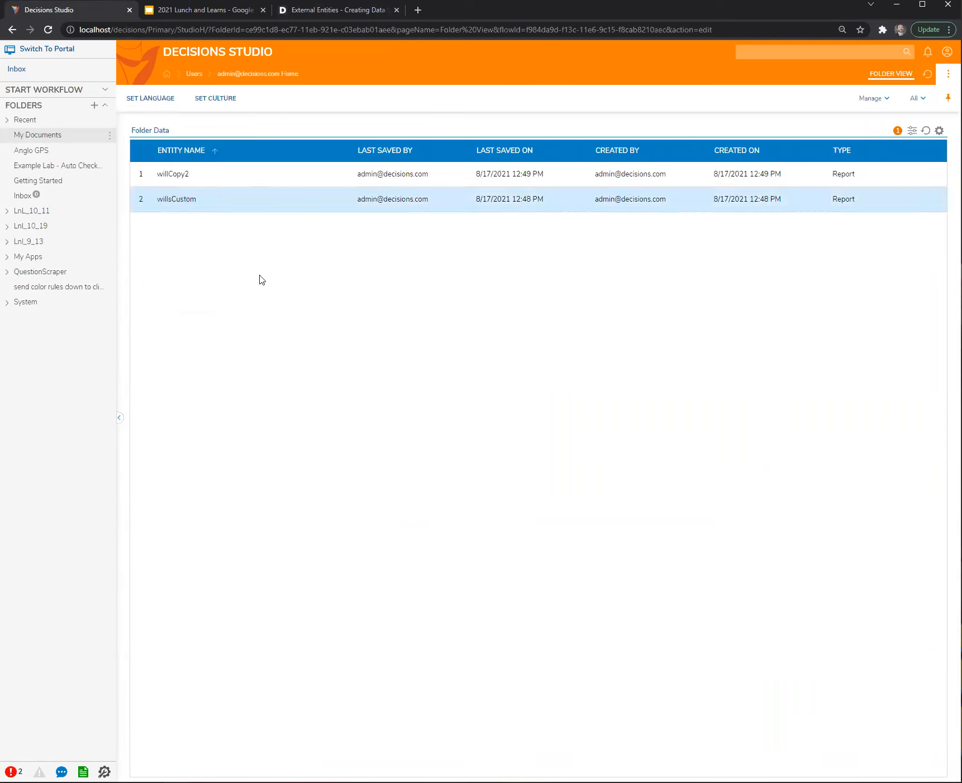
left_click(570, 435)
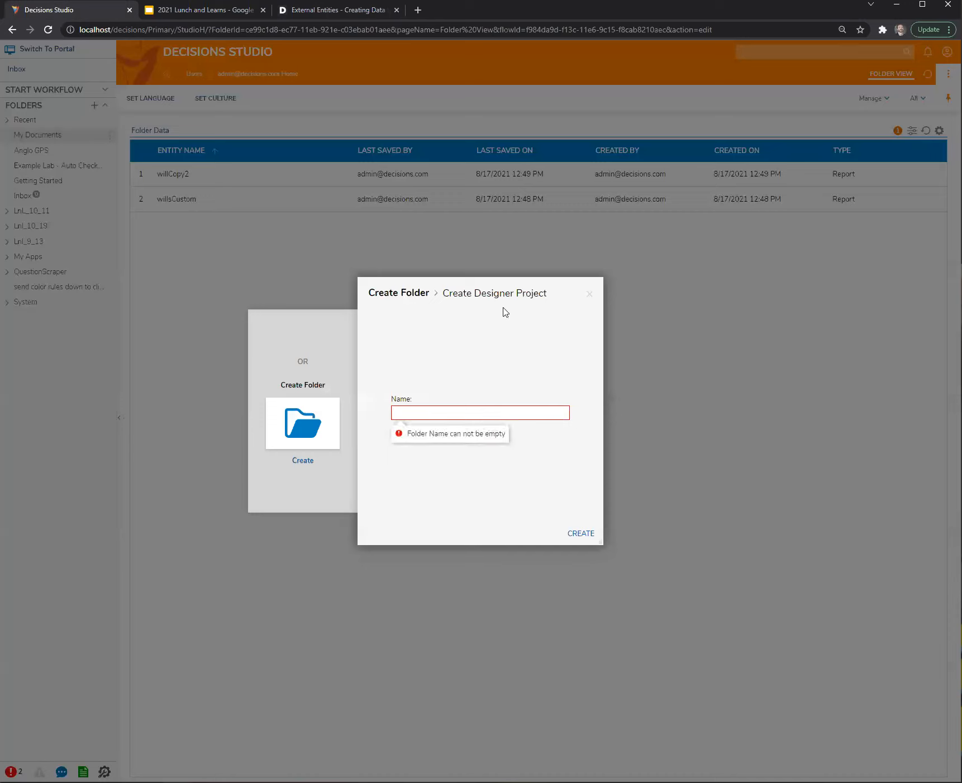
left_click_drag(503, 302, 549, 365)
left_click(543, 488)
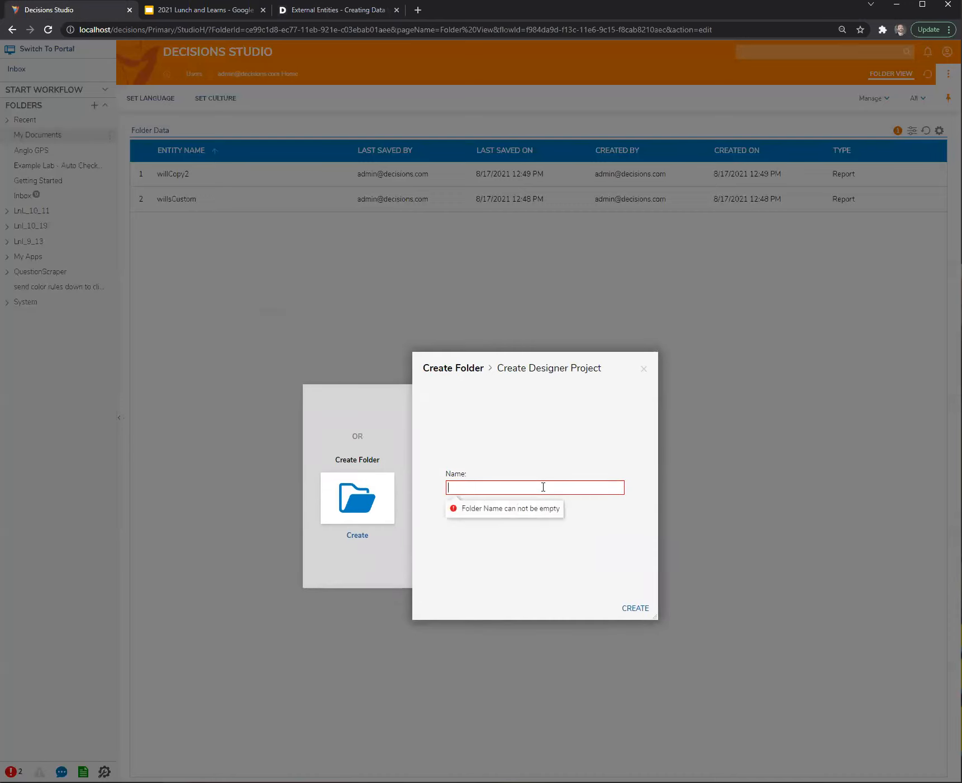
type("Lnl")
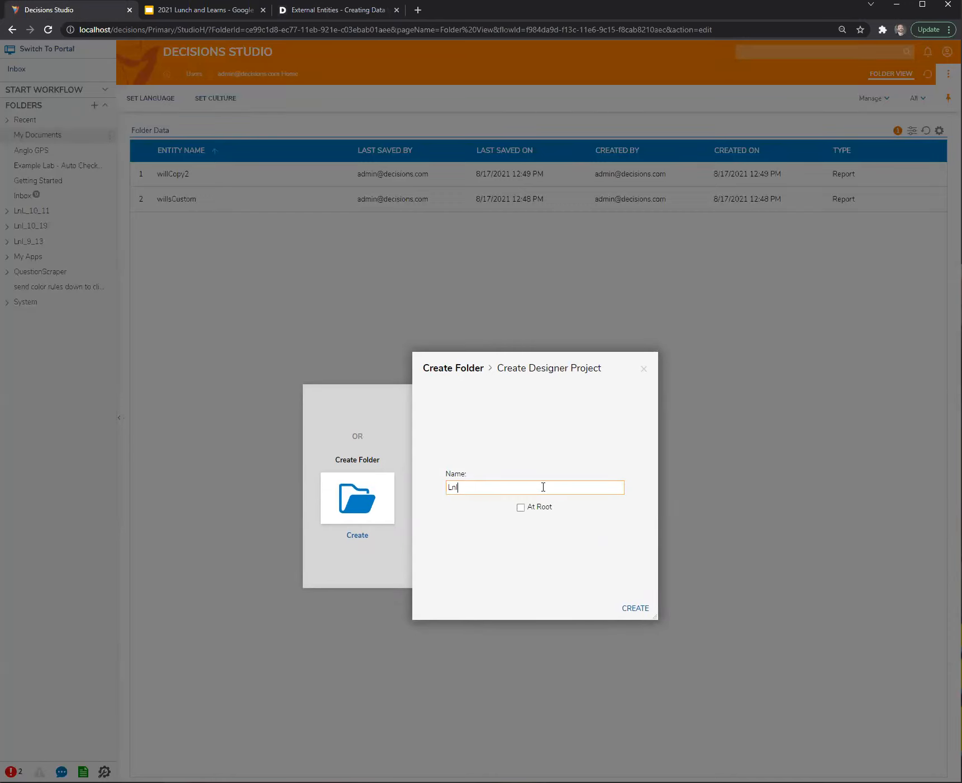
type("_10_25")
left_click(635, 608)
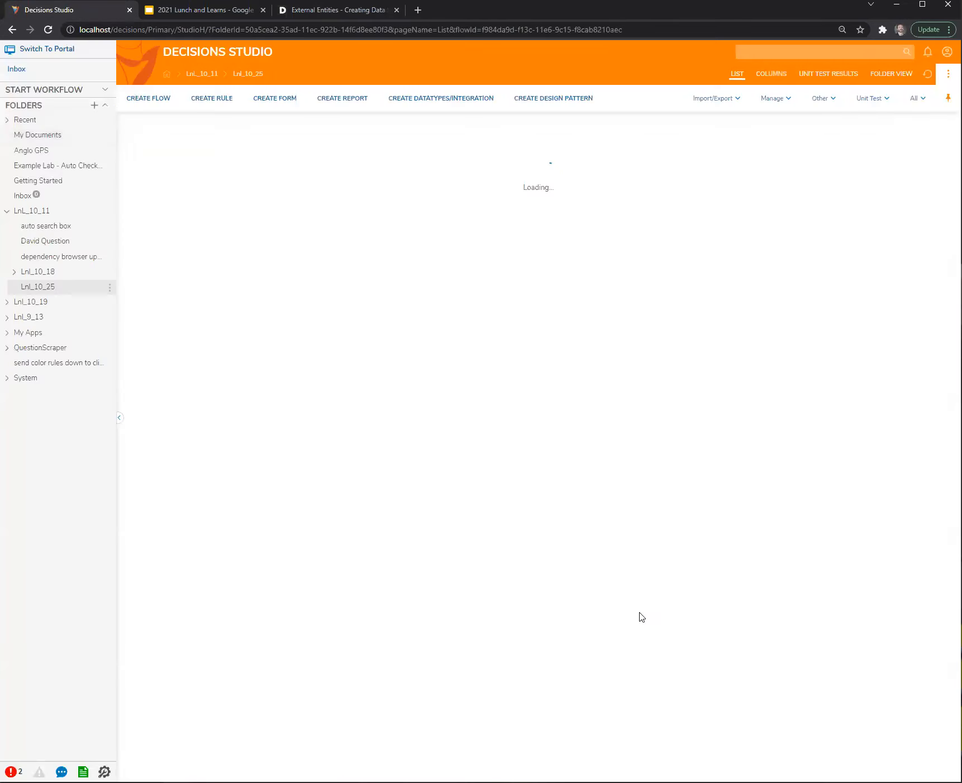
Create a nested designer project named External Entities inside the Lnl_10_25 folder
right_click(47, 287)
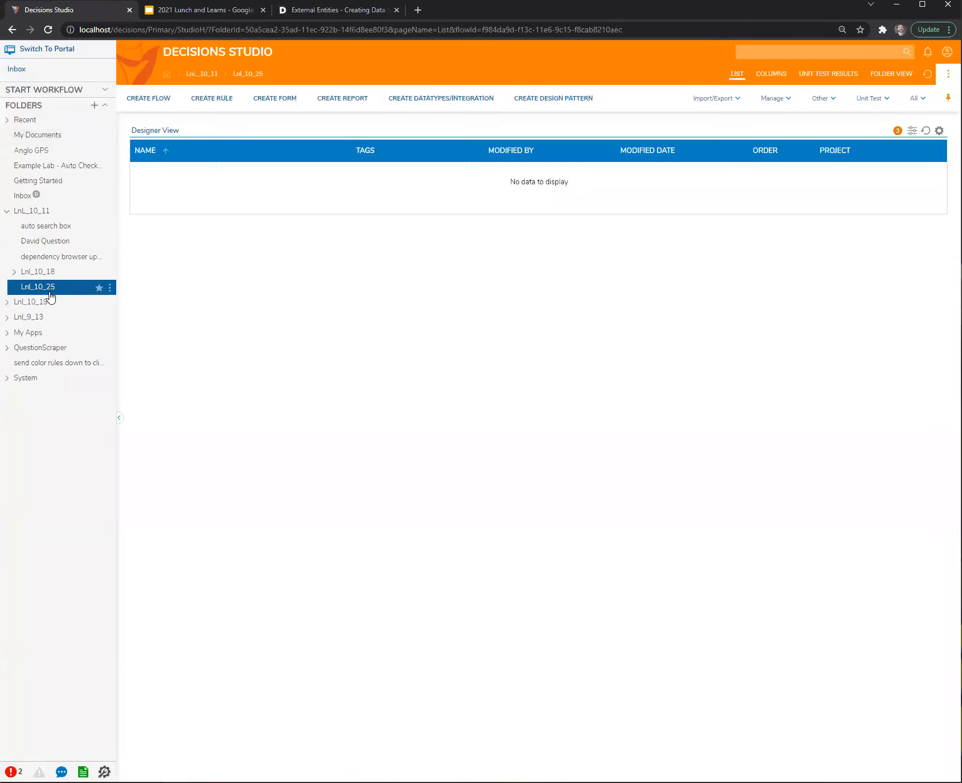
left_click(180, 268)
left_click(571, 402)
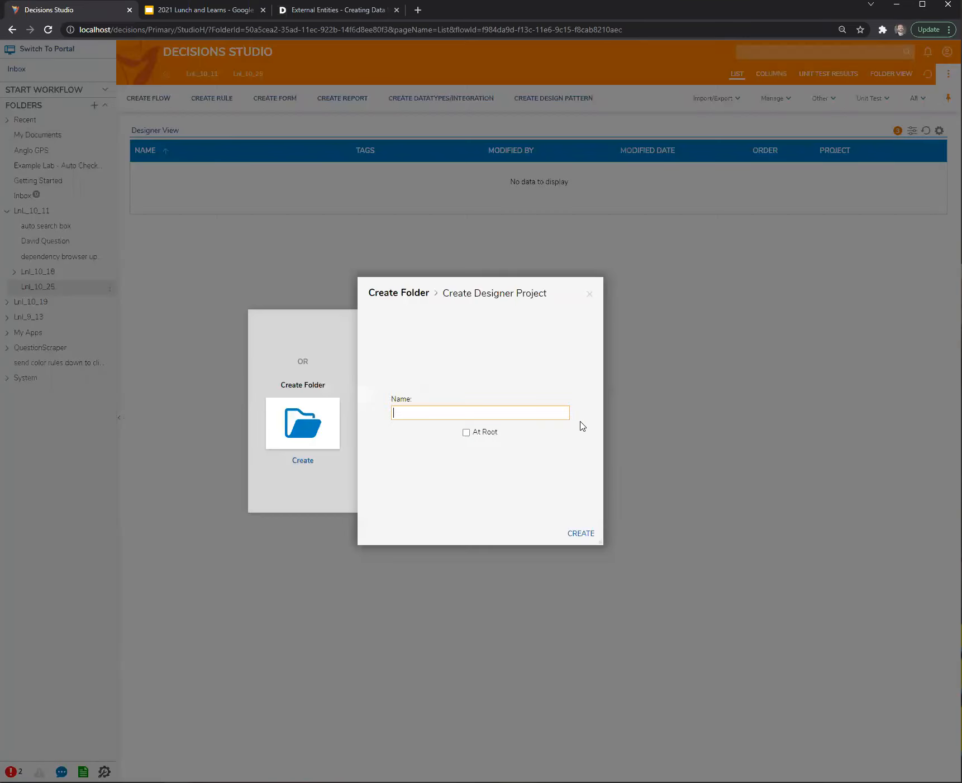
type("External Entitie")
key("BackSpace")
type("ies")
left_click(587, 535)
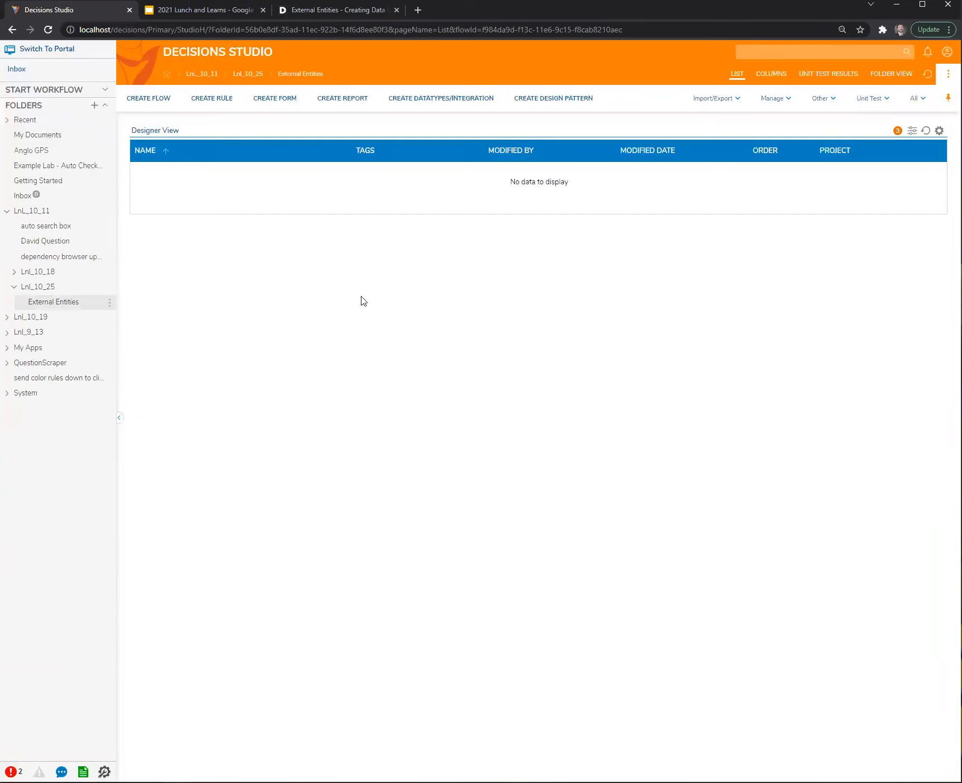
Start a new External Entity data structure in the External Entities folder and name its structure type extEntityExample
left_click(426, 99)
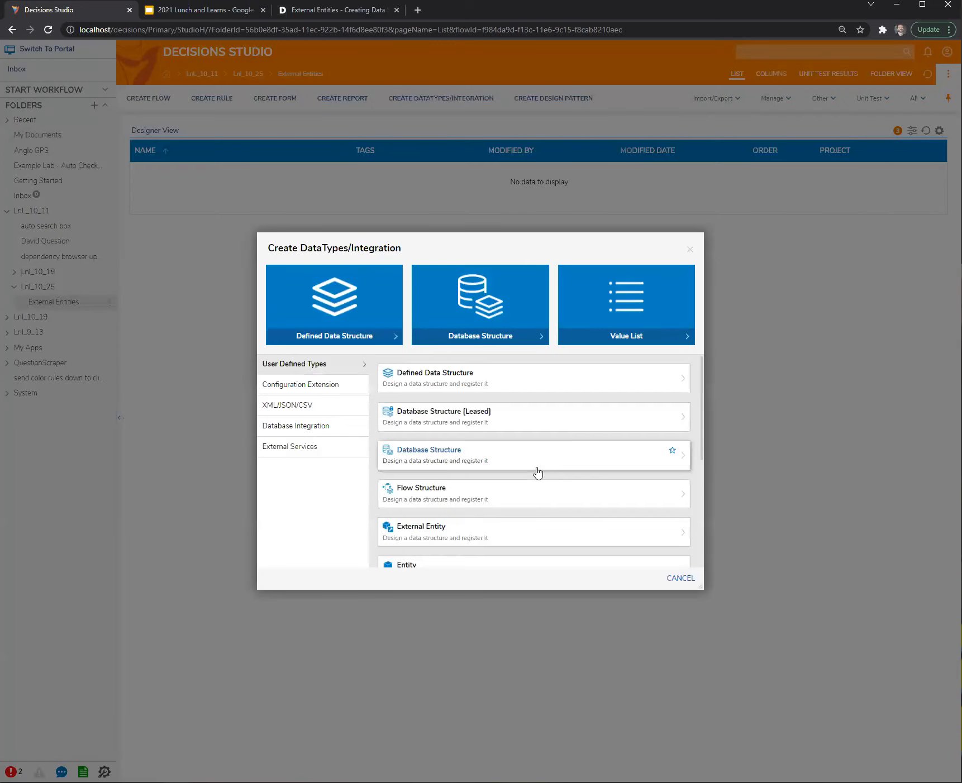
left_click(453, 483)
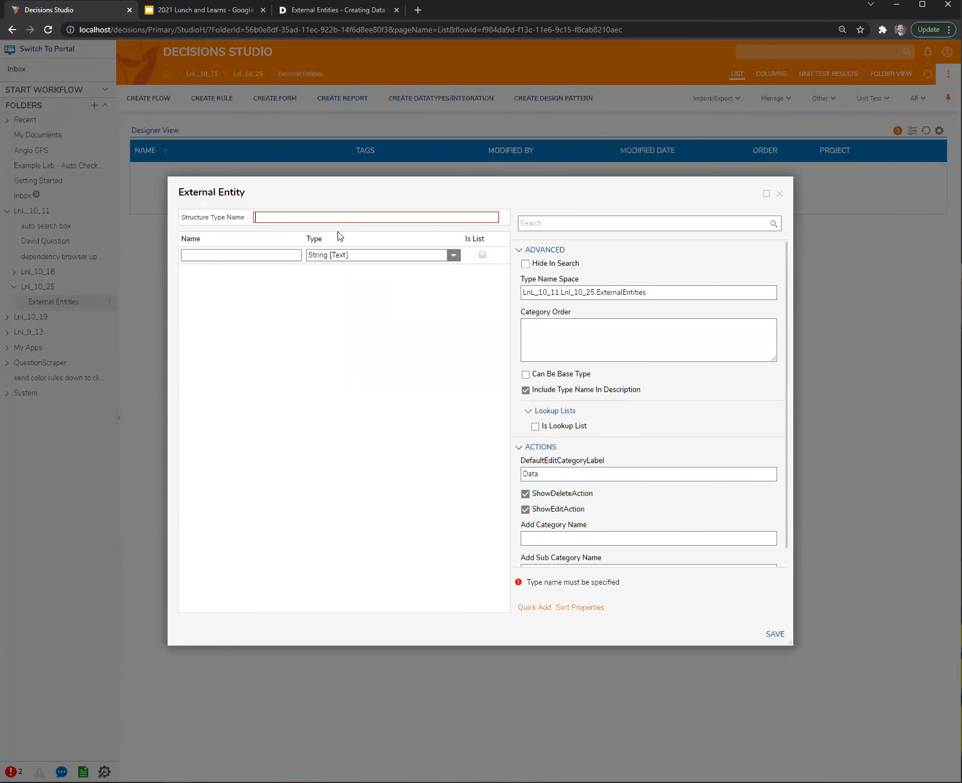
type("extEntityExample")
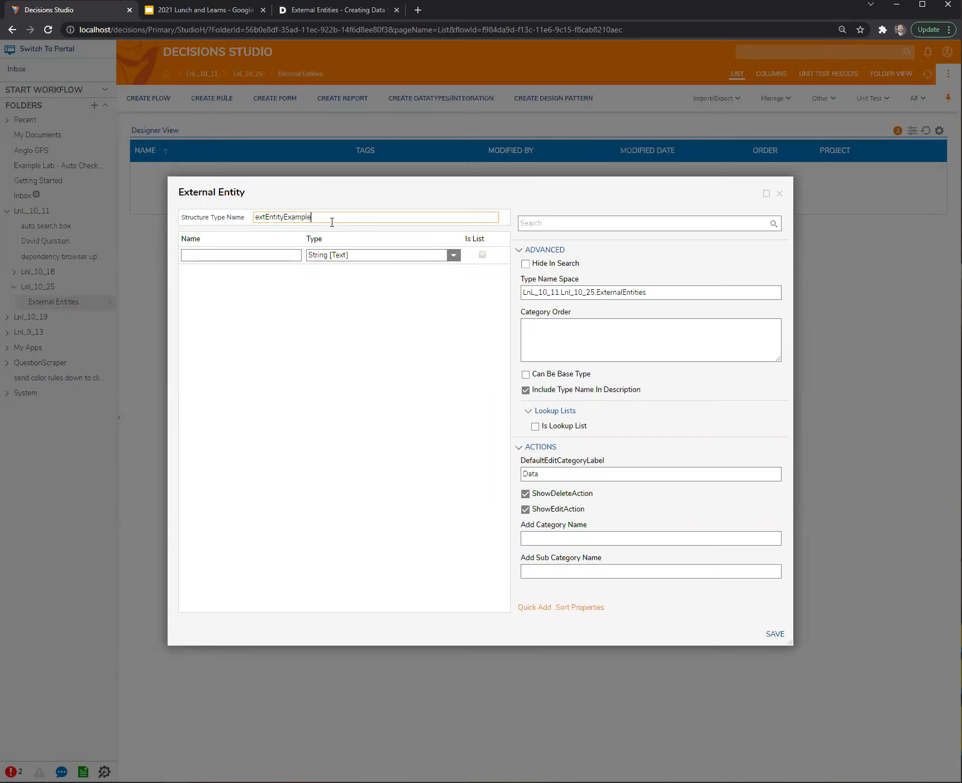
key("Tab")
key("Tab")
Add the string data members str1 and str2 to extEntityExample and save the entity
left_click(227, 258)
type("srt")
key("BackSpace")
key("BackSpace")
type("tr1")
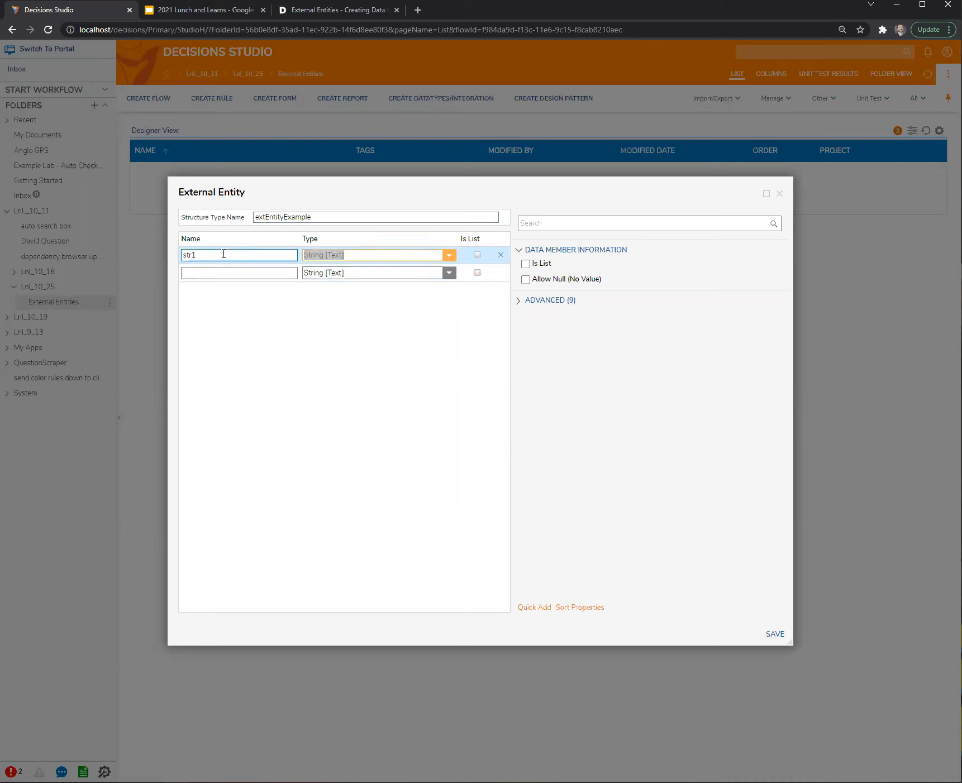
left_click(236, 274)
type("str2")
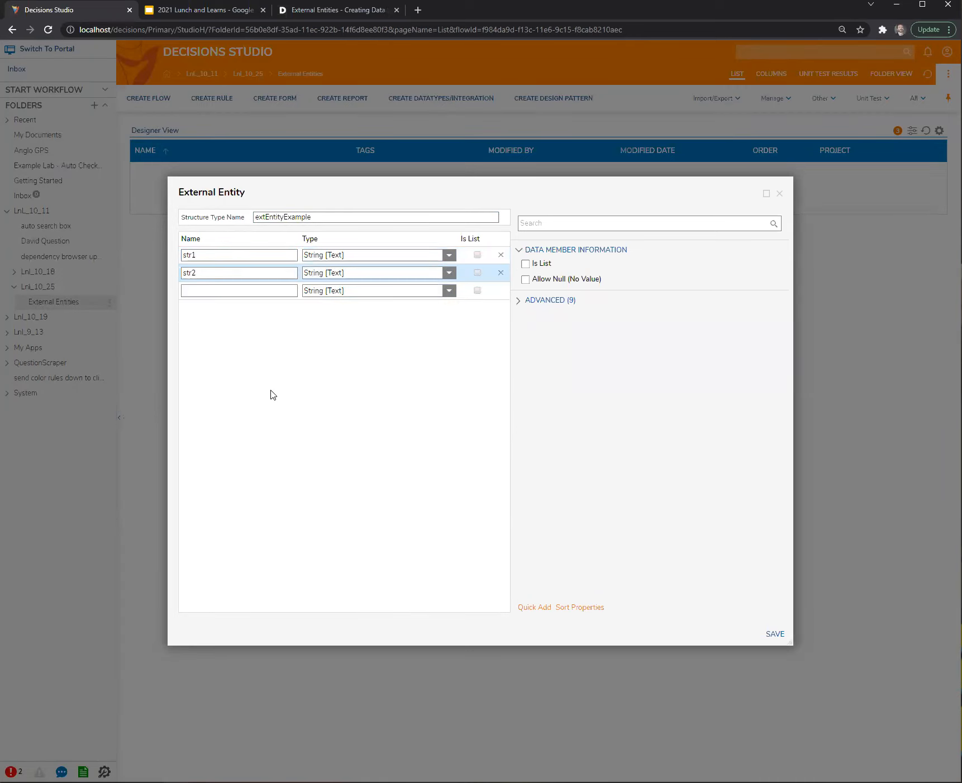
left_click(768, 635)
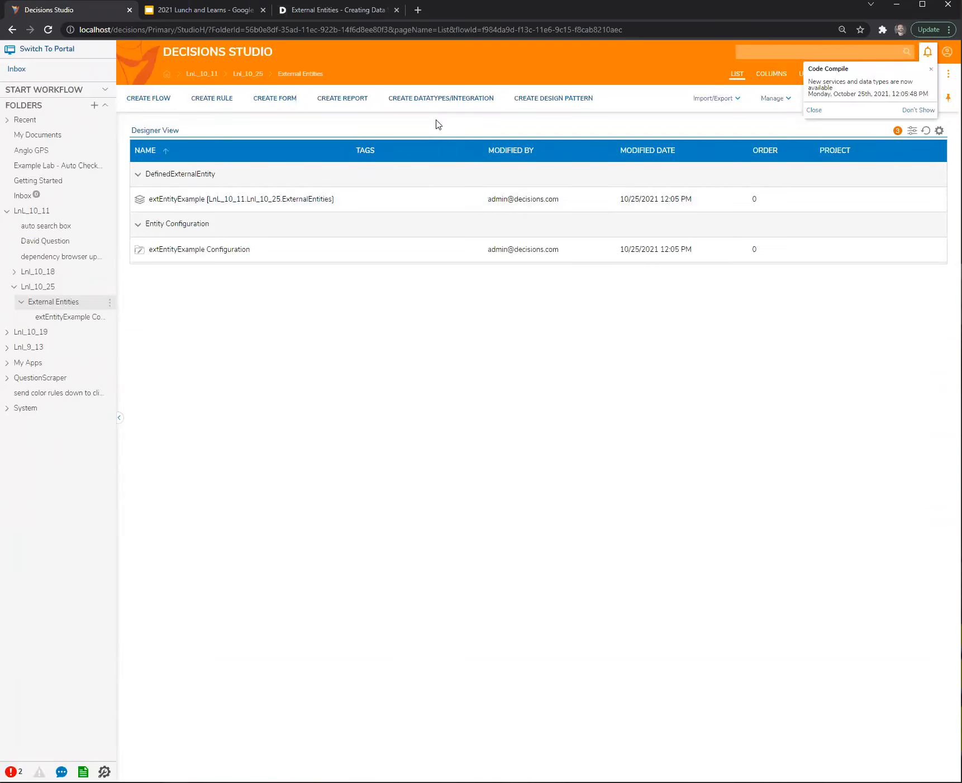
Start a database table integration using the existing LOCAL CONNECTION and select the table dbo.entity_account
left_click(444, 98)
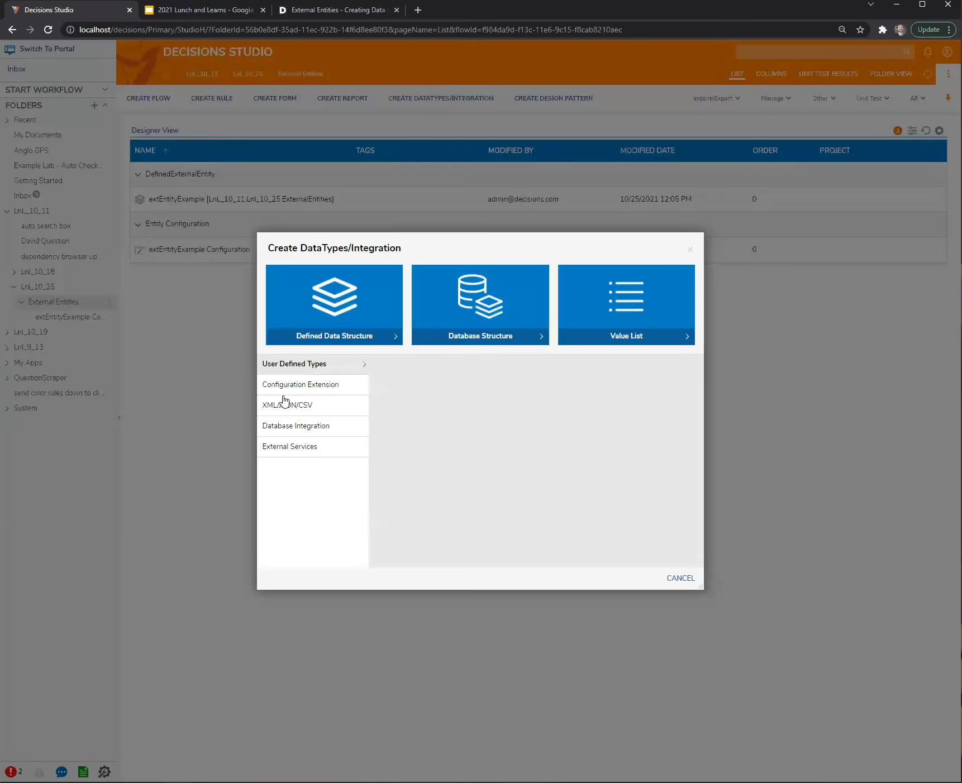
left_click(312, 429)
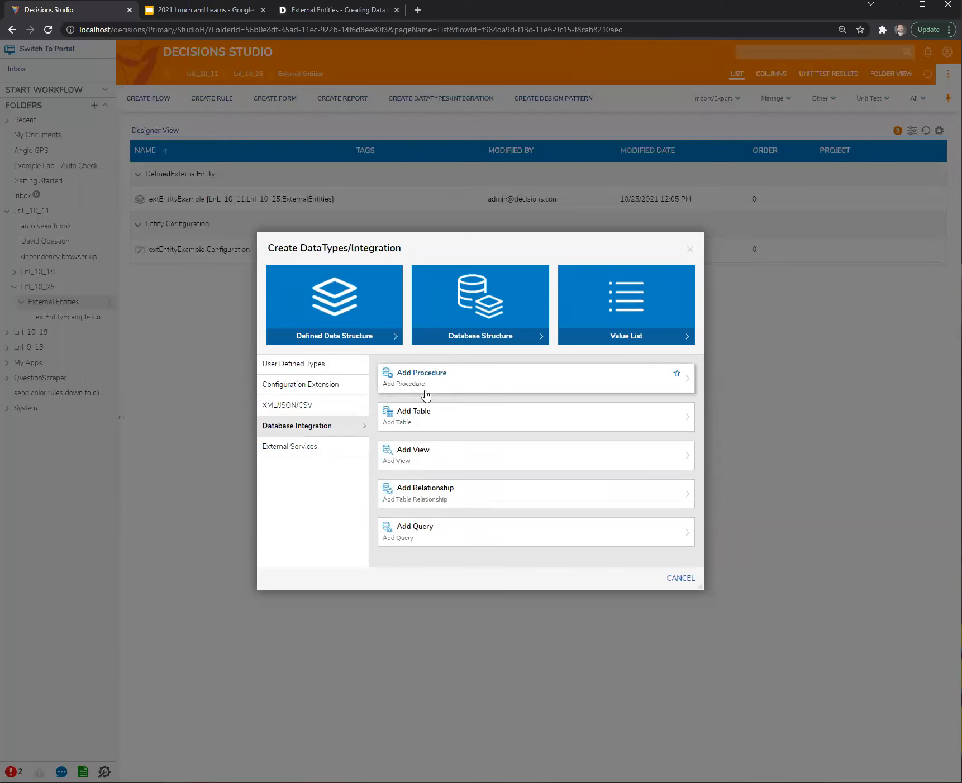
left_click(493, 533)
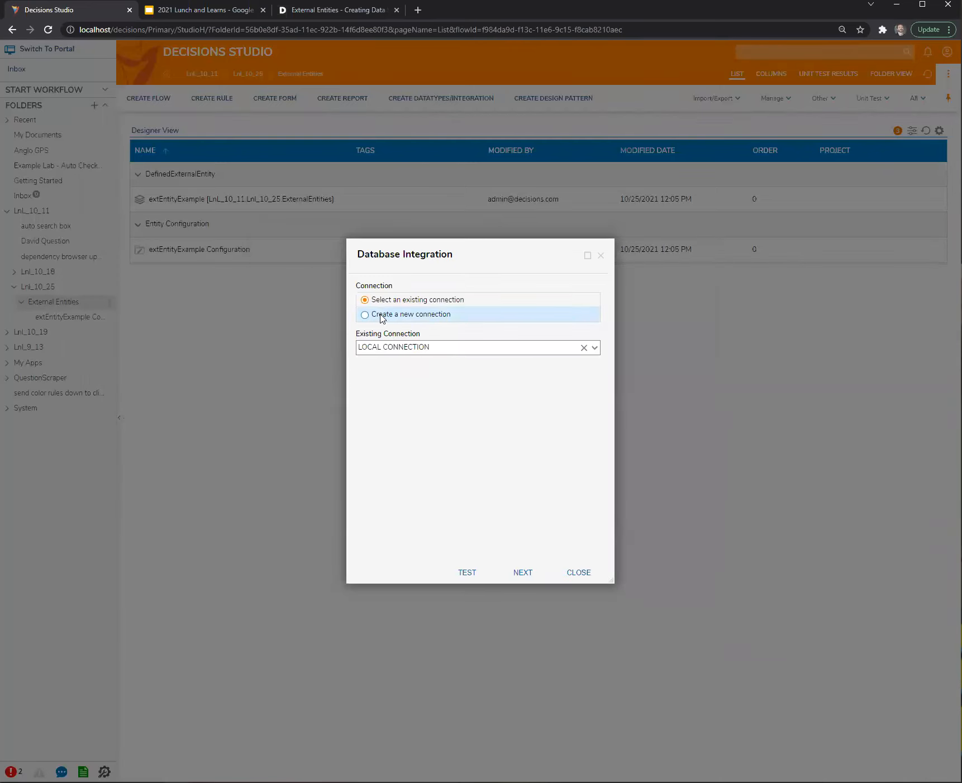
left_click(525, 573)
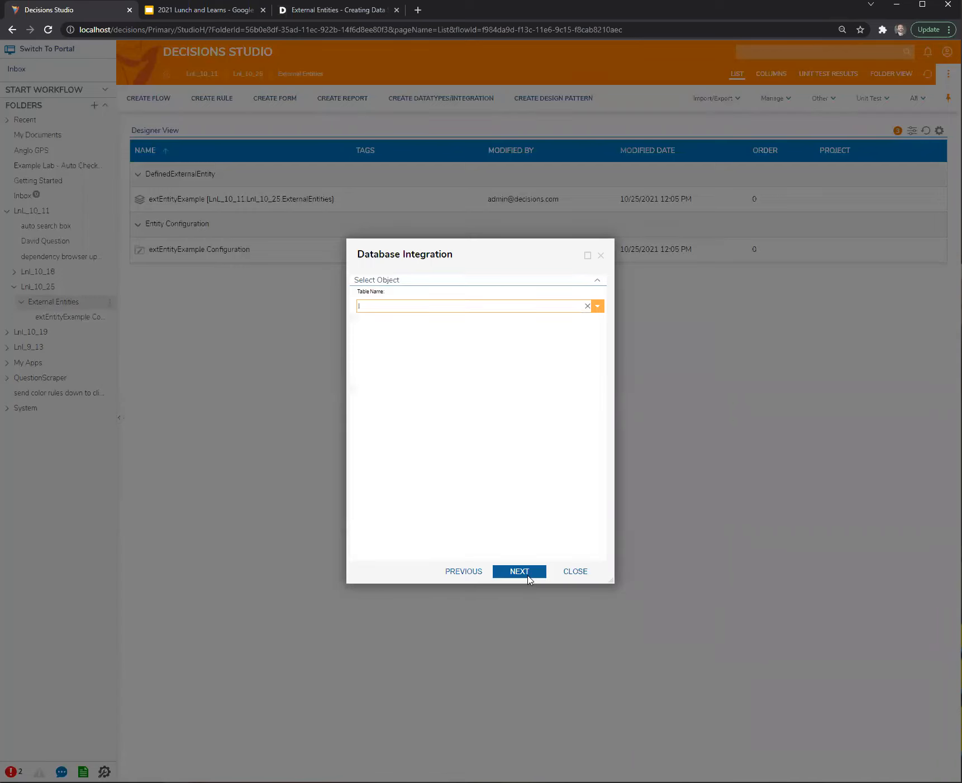
type("en")
left_click(401, 325)
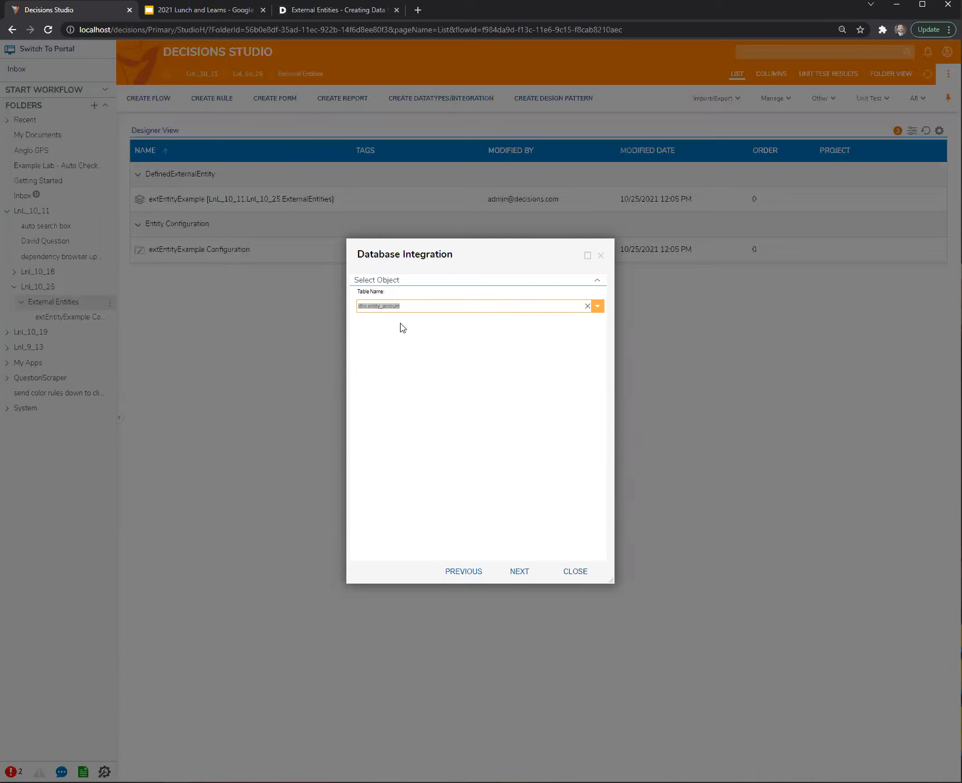
left_click(522, 573)
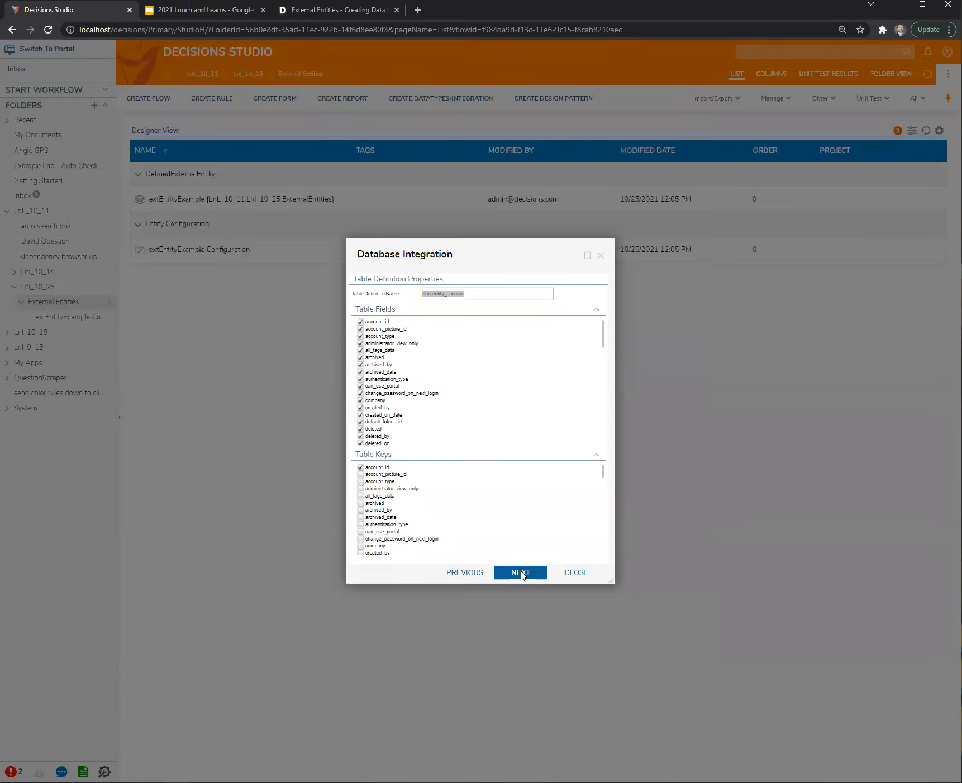
Review the table fields, keep the default definition name, keys and flow steps, and save the dbo.entity_account integration
scroll(533, 522, "down", 5)
scroll(534, 519, "up", 5)
left_click(474, 294)
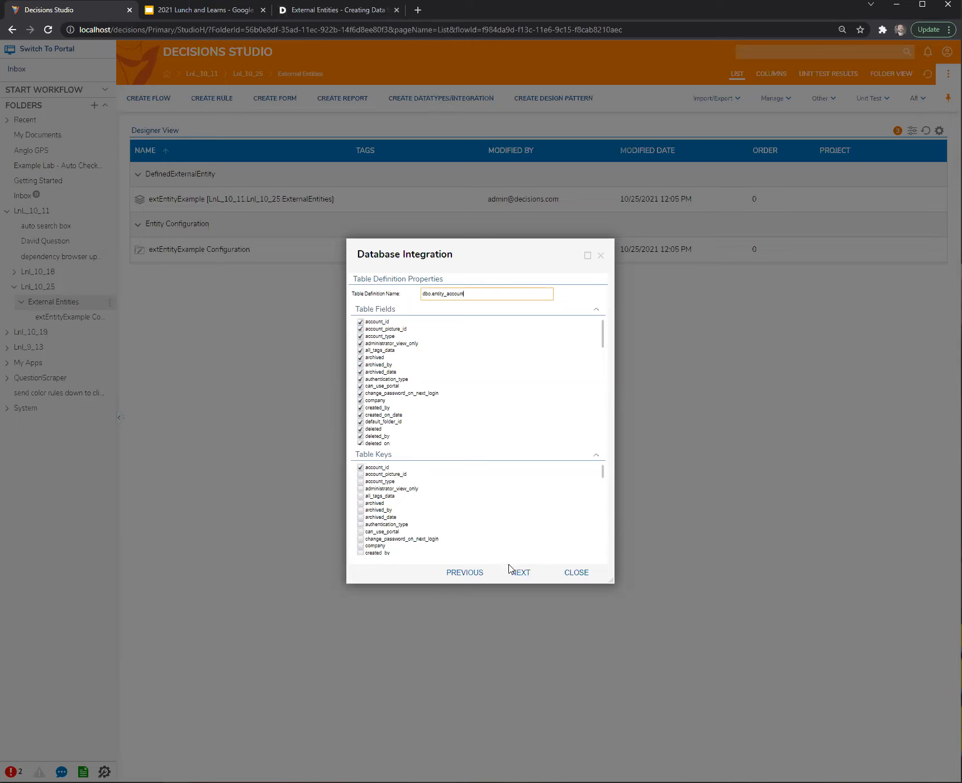
left_click(521, 573)
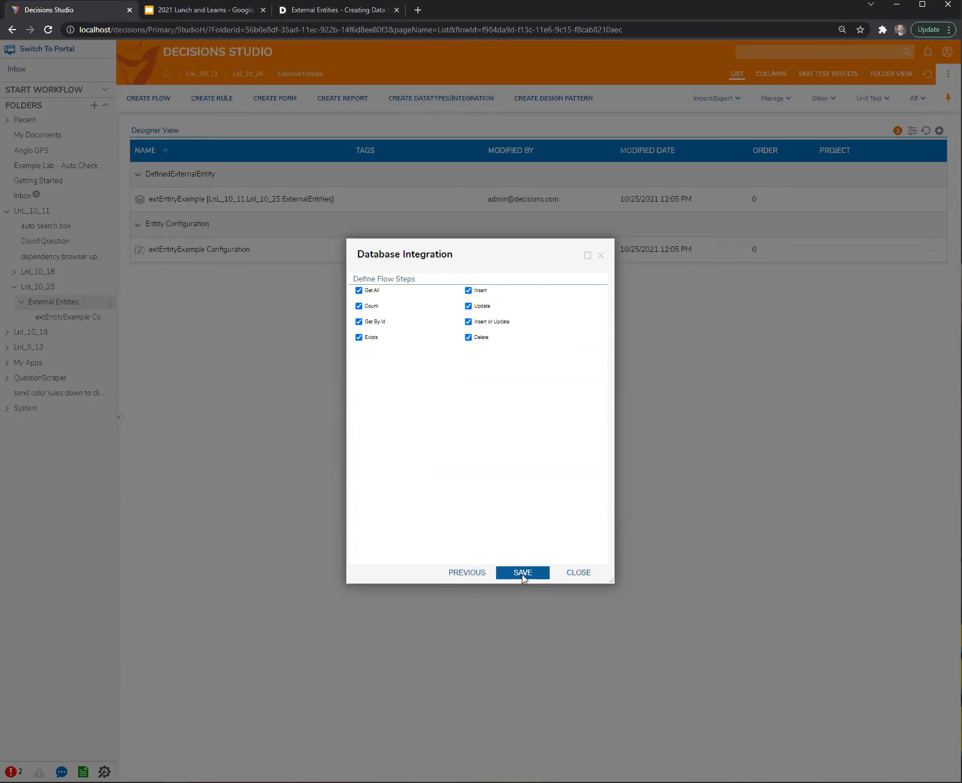
left_click(522, 574)
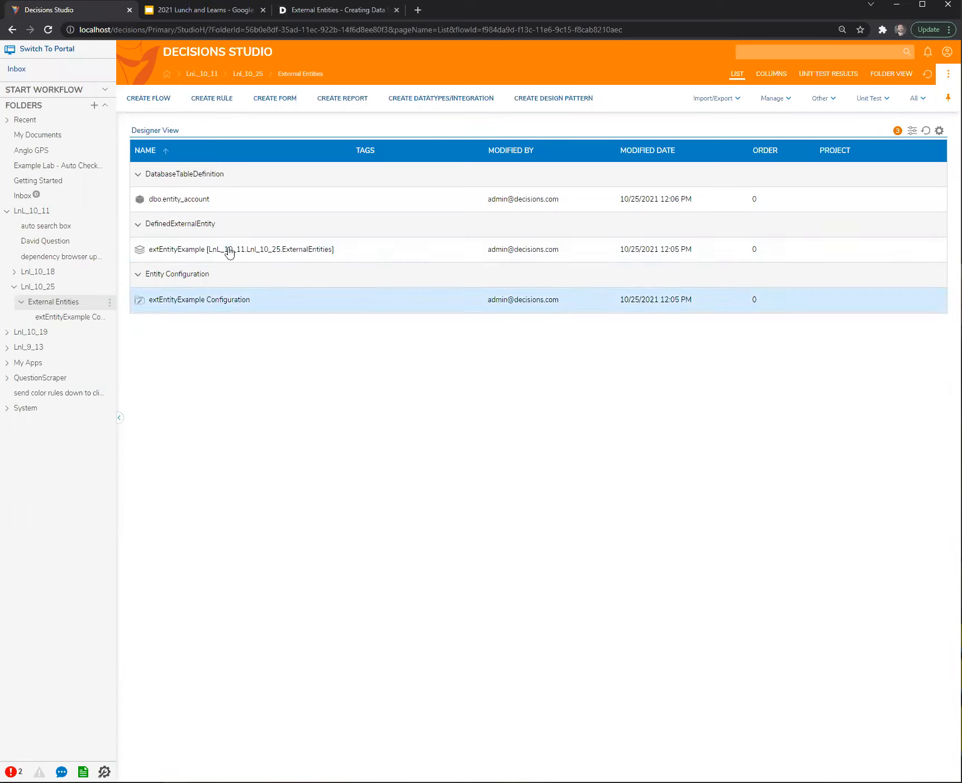
Open the extEntityExample Configuration folder and widen the Name column so the full flow names fit
left_click(67, 318)
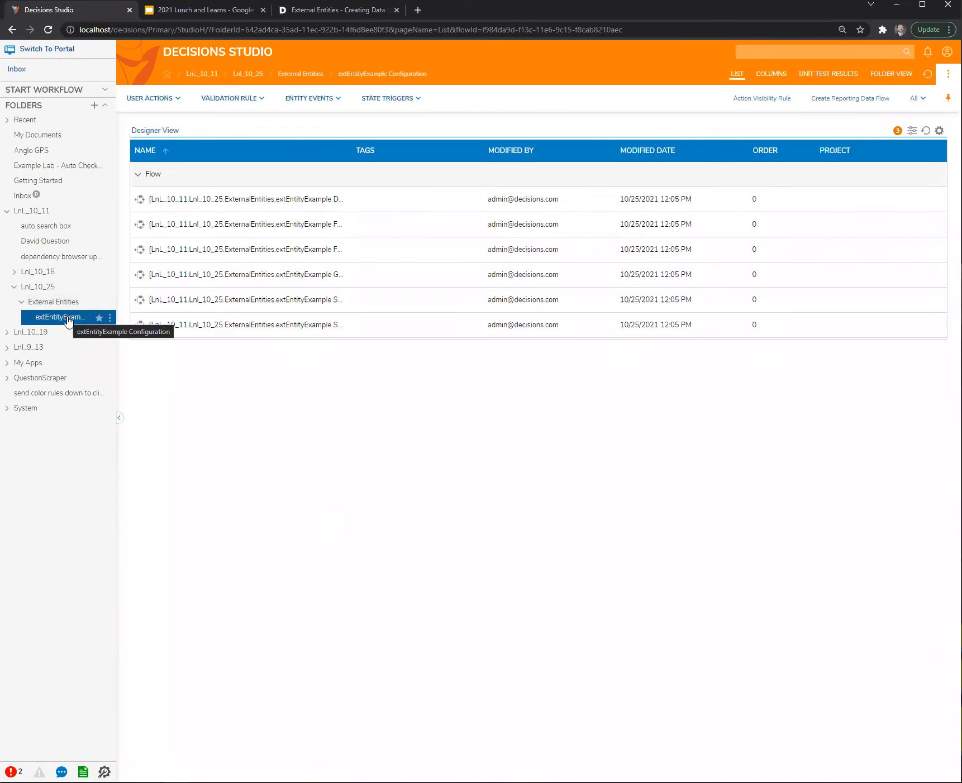
left_click_drag(349, 148, 455, 155)
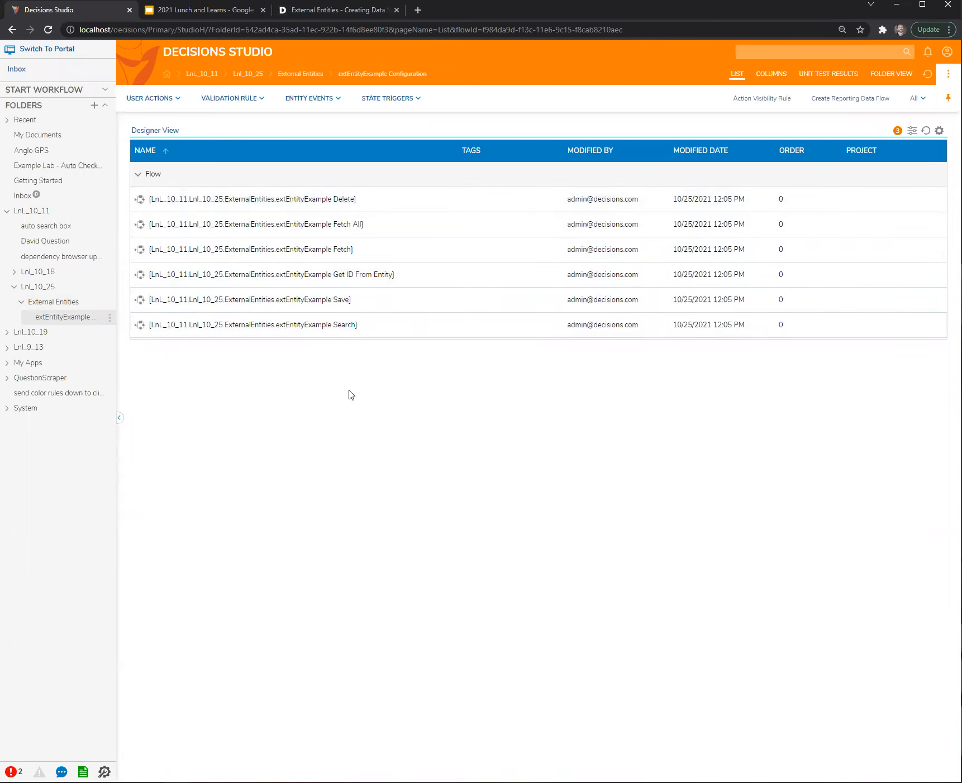
Open the Get ID From Entity flow, examine the mapping options for its end step's Id input, and close the flow
left_click(320, 309)
left_click(362, 279)
left_click_drag(265, 211, 376, 170)
left_click_drag(180, 116, 344, 207)
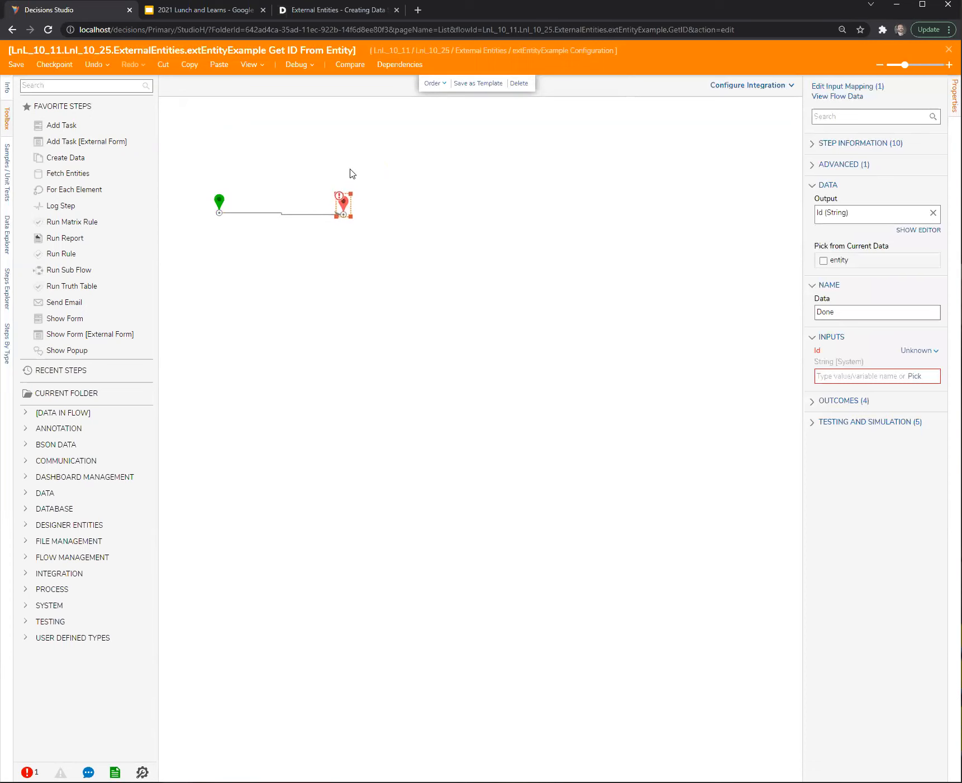
left_click(348, 10)
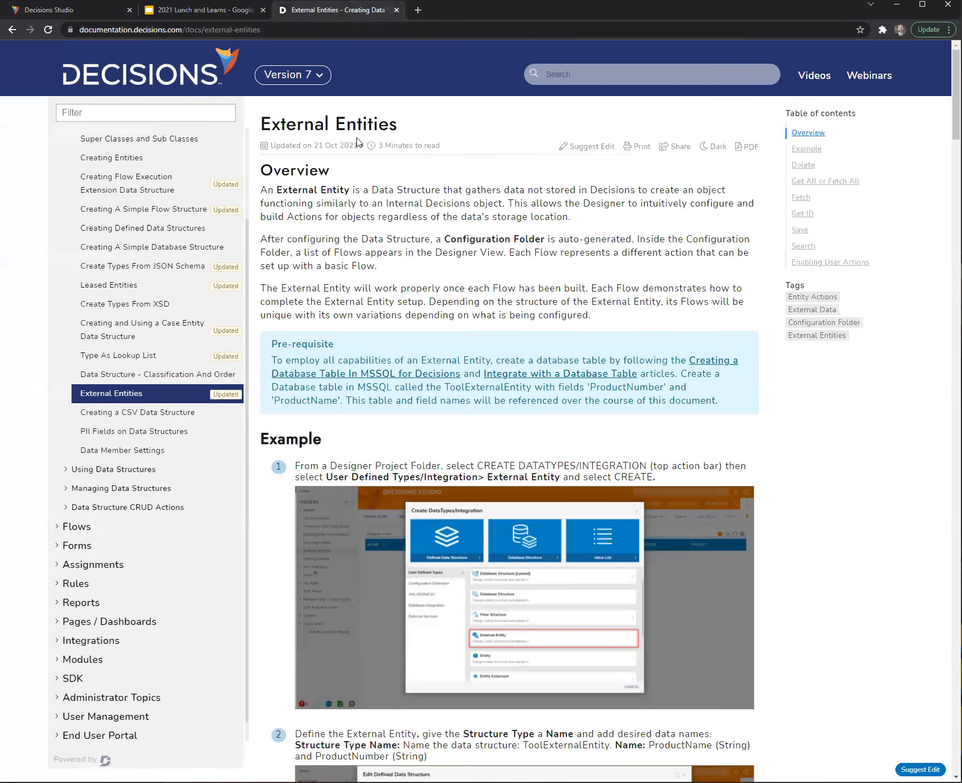
left_click(55, 13)
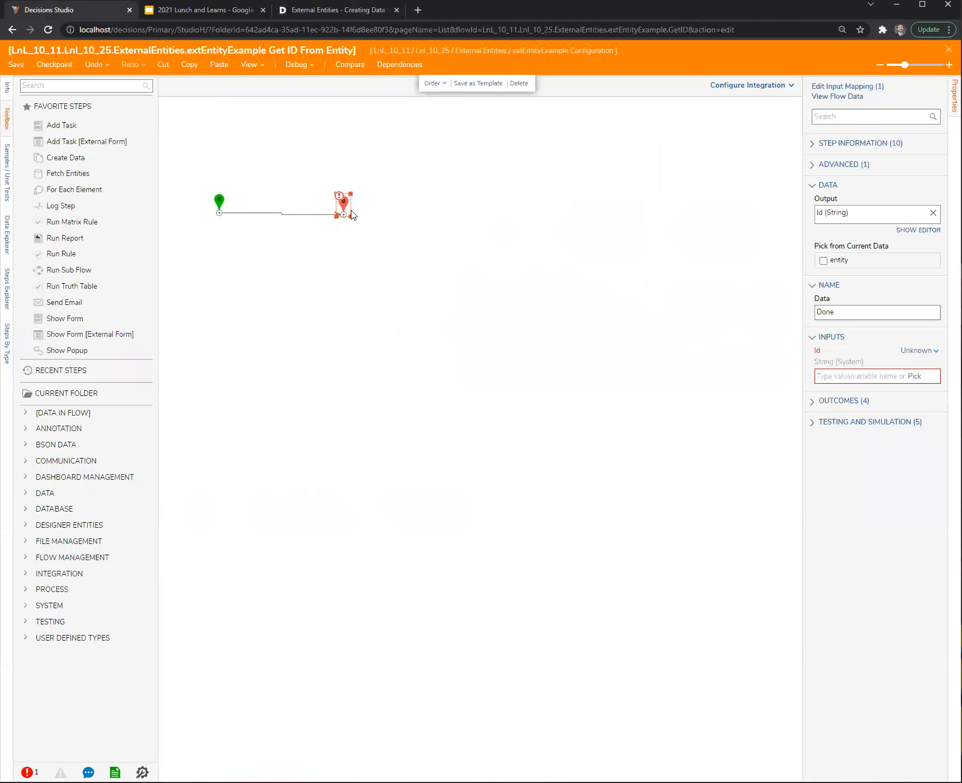
left_click(930, 352)
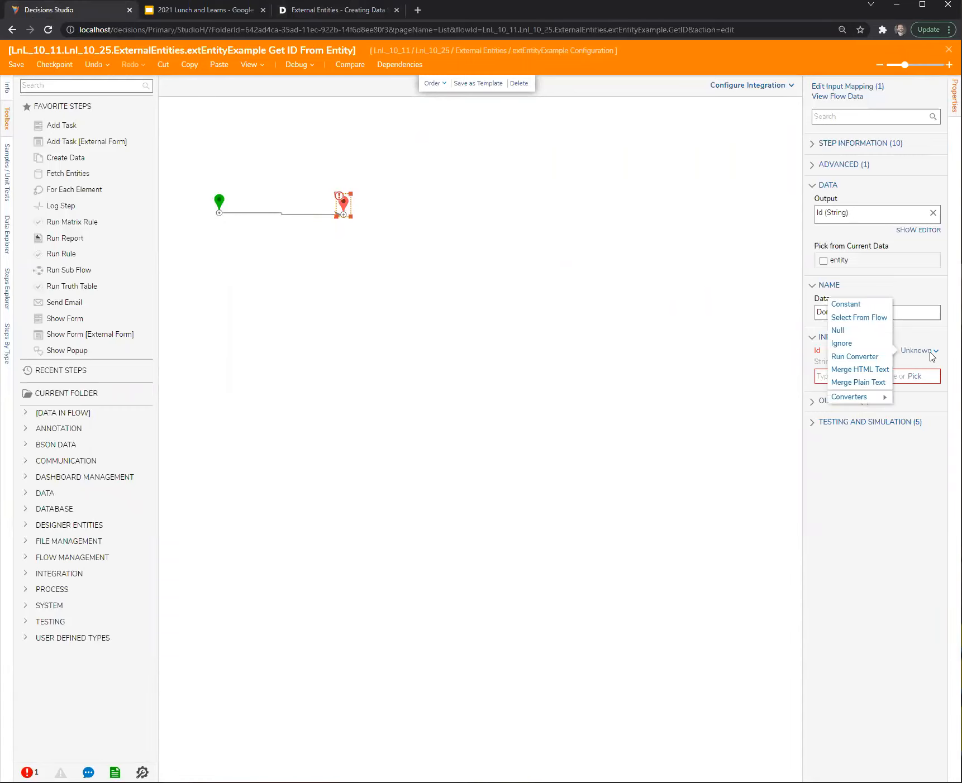
left_click(511, 240)
left_click(948, 50)
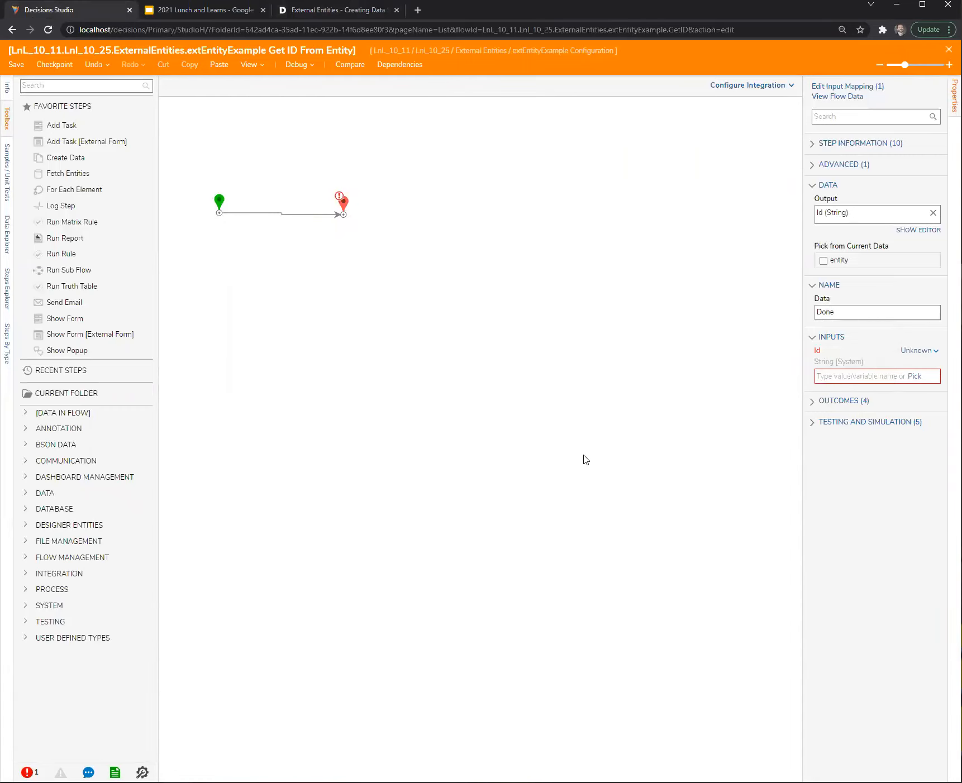
left_click(599, 472)
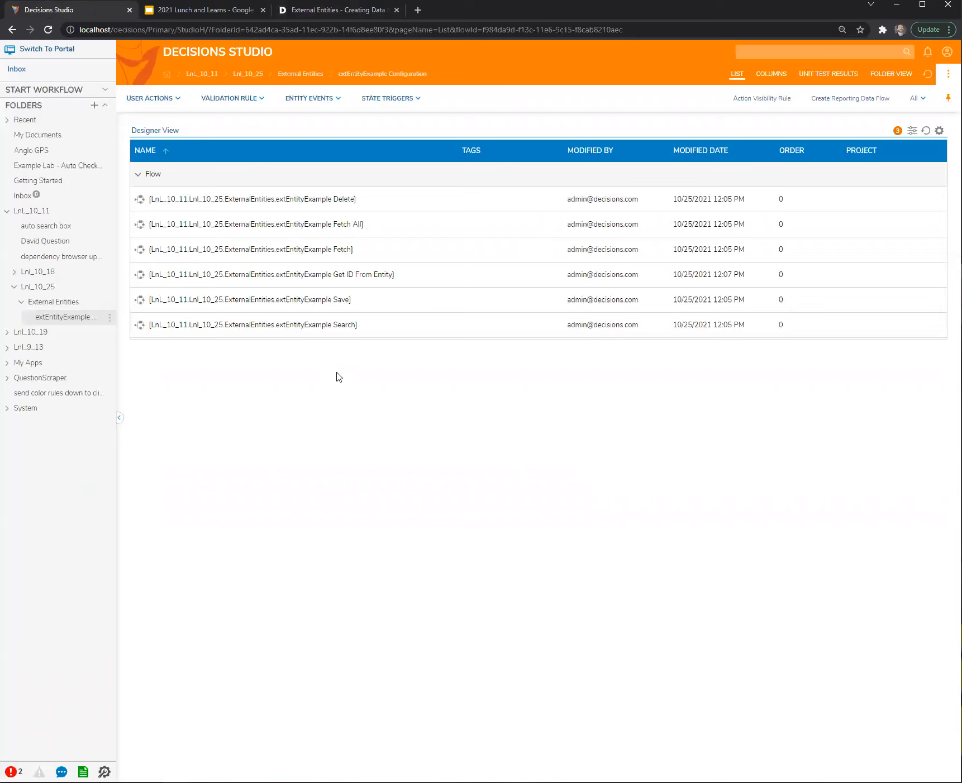
Add a String field named accountID to the extEntityExample data structure in the External Entities folder and save it
left_click(53, 302)
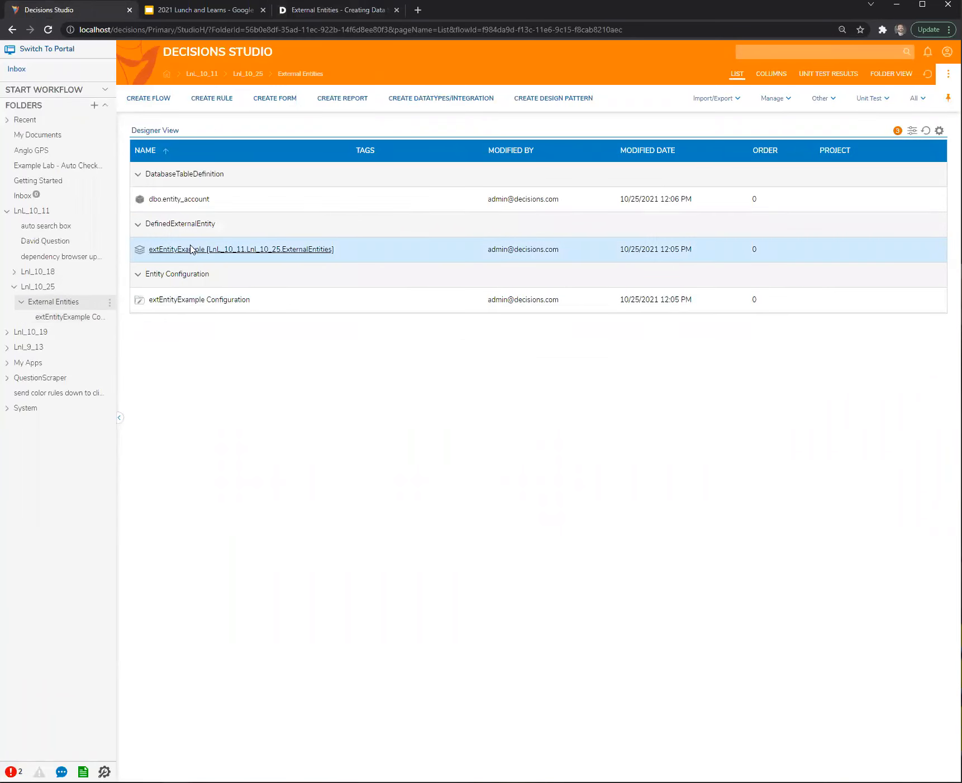
left_click(190, 249)
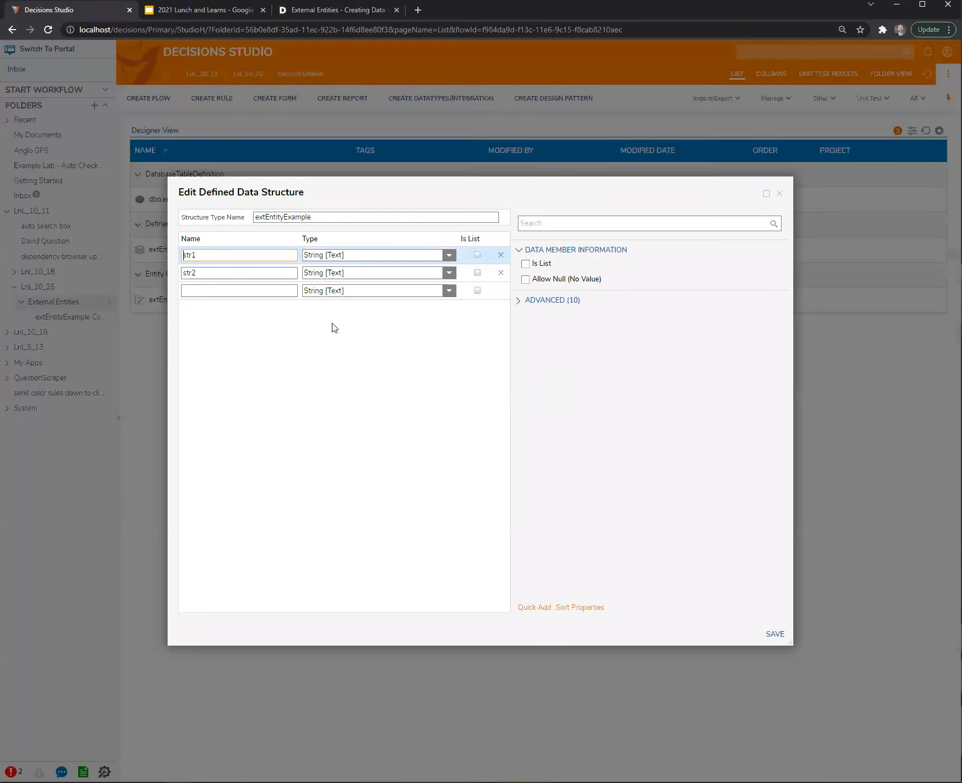
left_click(236, 290)
type("accoutn")
key("BackSpace")
type("ID")
left_click(776, 635)
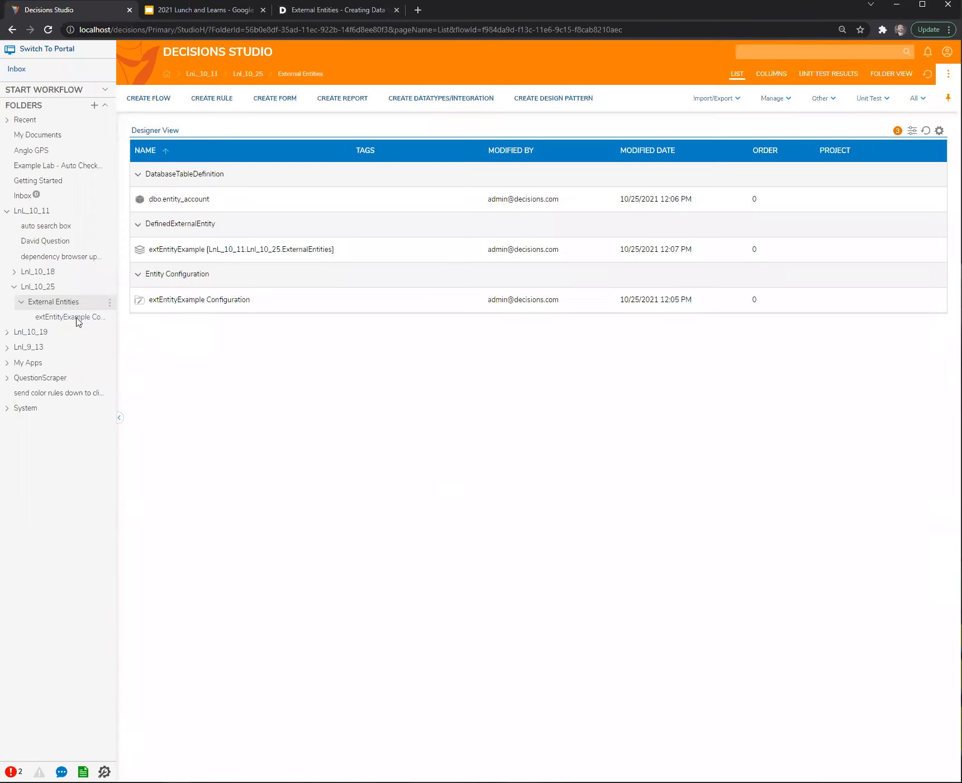
In the Get ID From Entity flow, map the end step's Id input to entity.accountID from the flow, saving the flow on closing
left_click(77, 318)
double_click(304, 276)
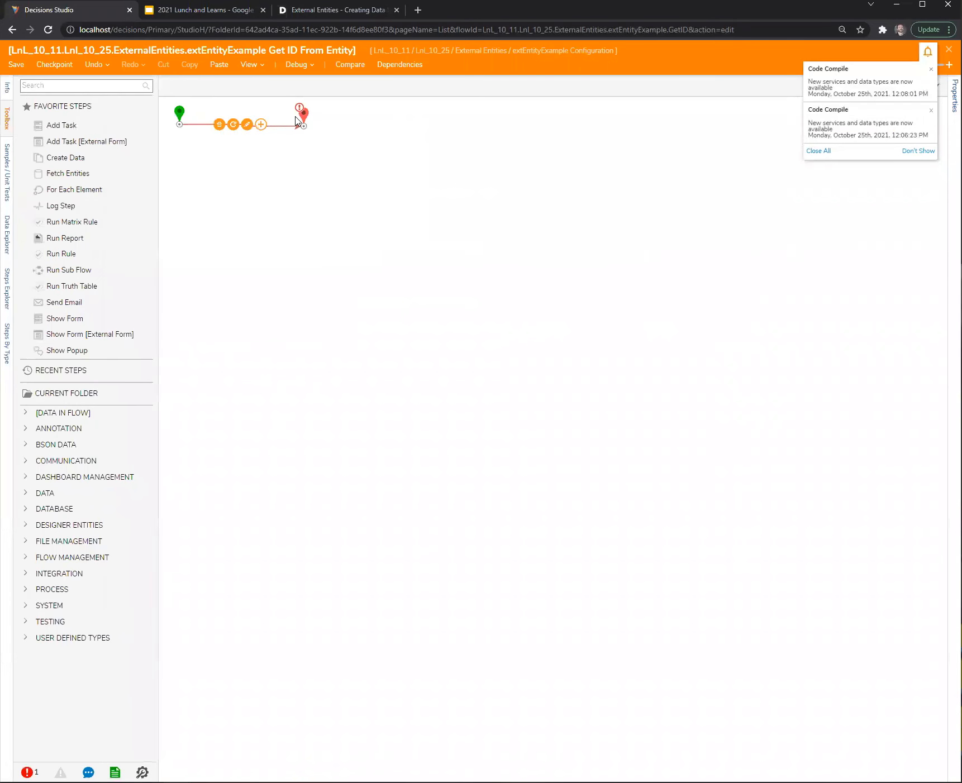
left_click(305, 122)
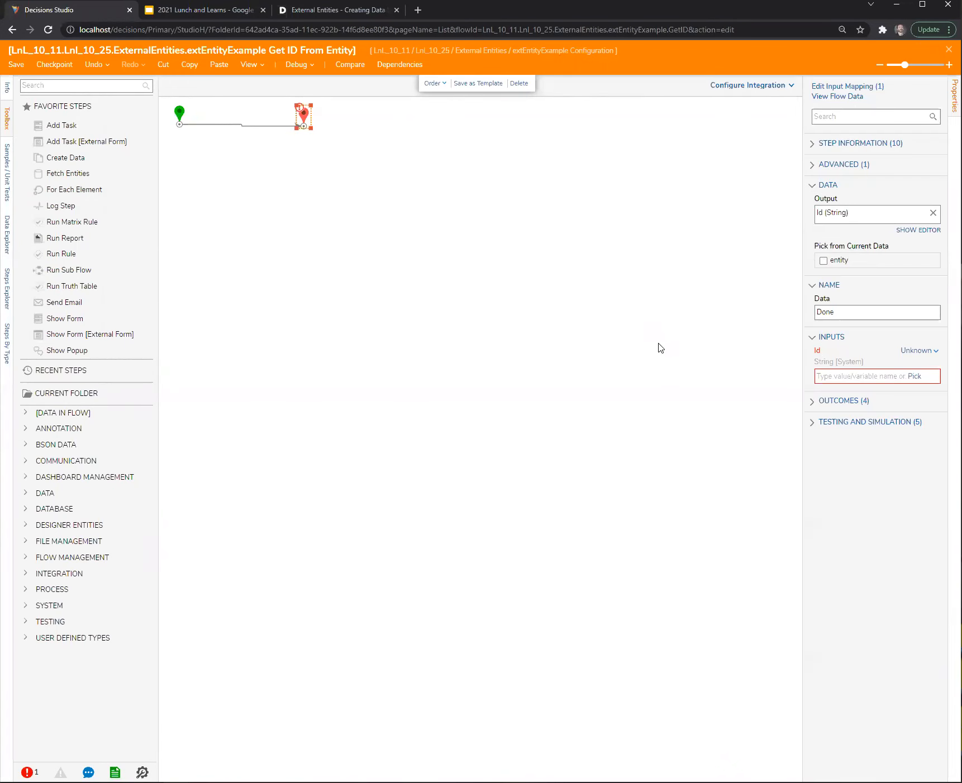
left_click(925, 351)
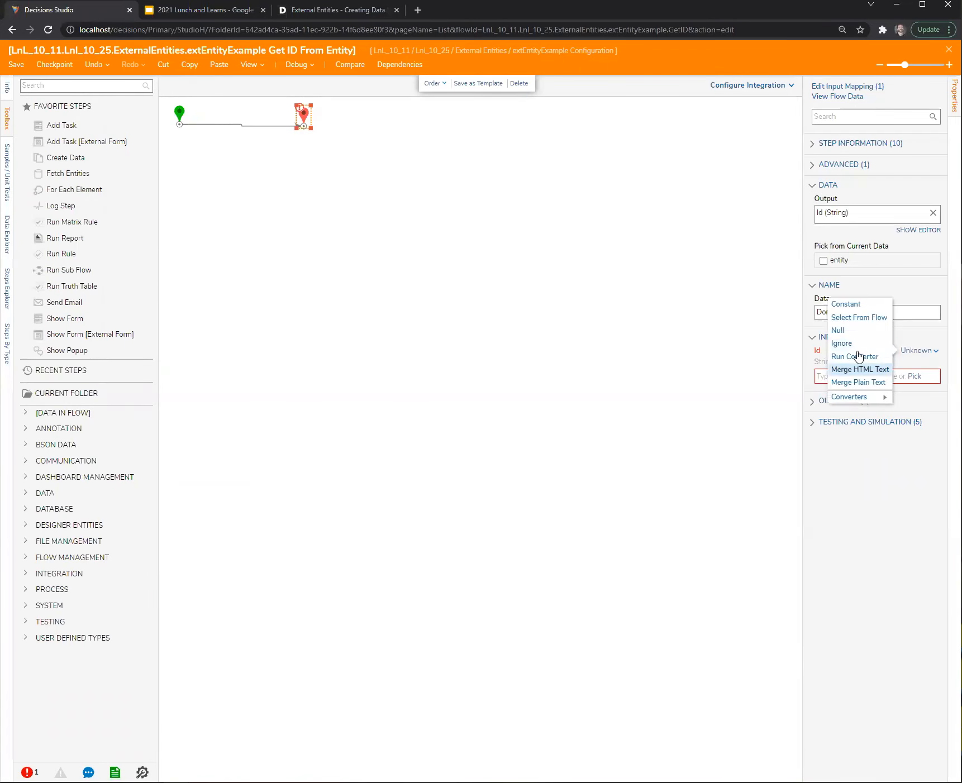
left_click(867, 322)
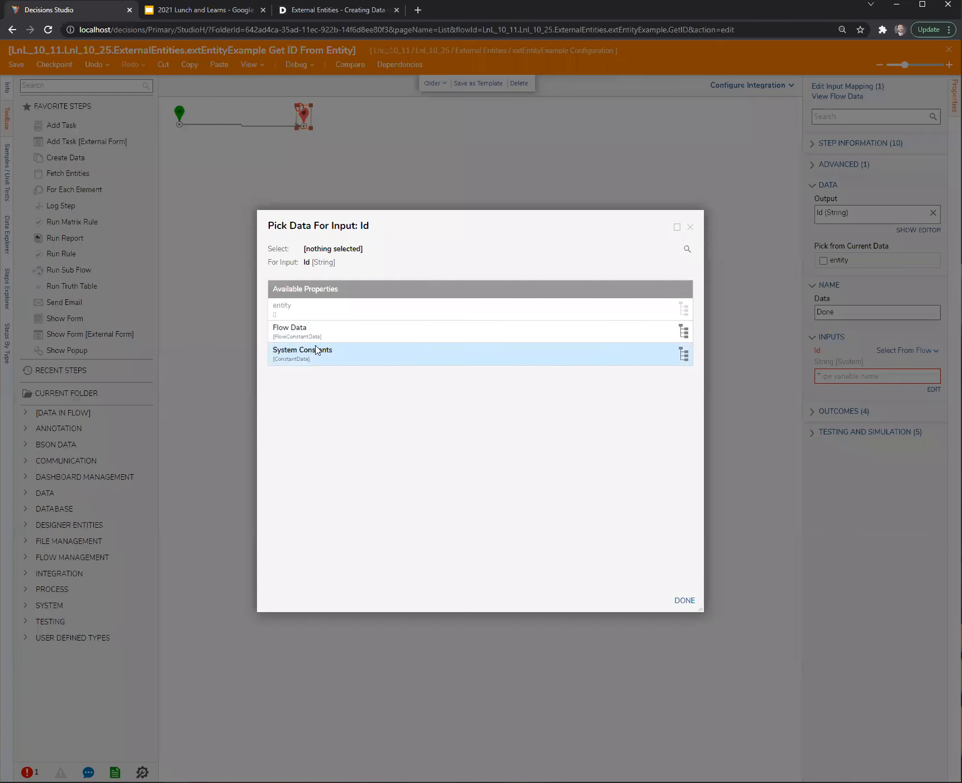
left_click(277, 316)
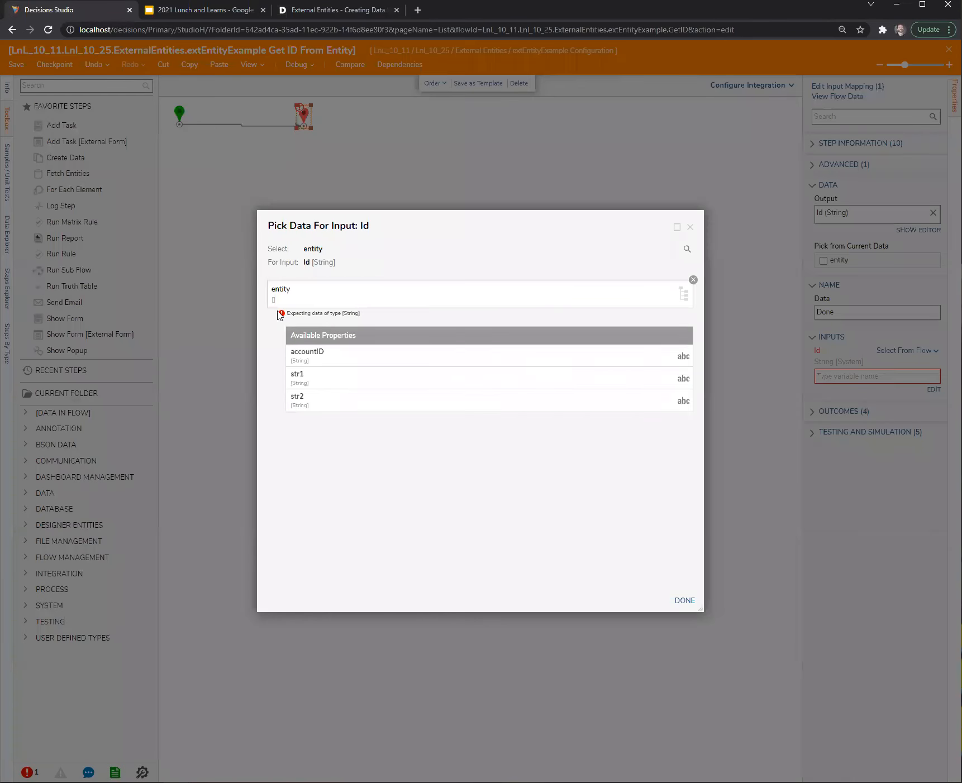
left_click(343, 357)
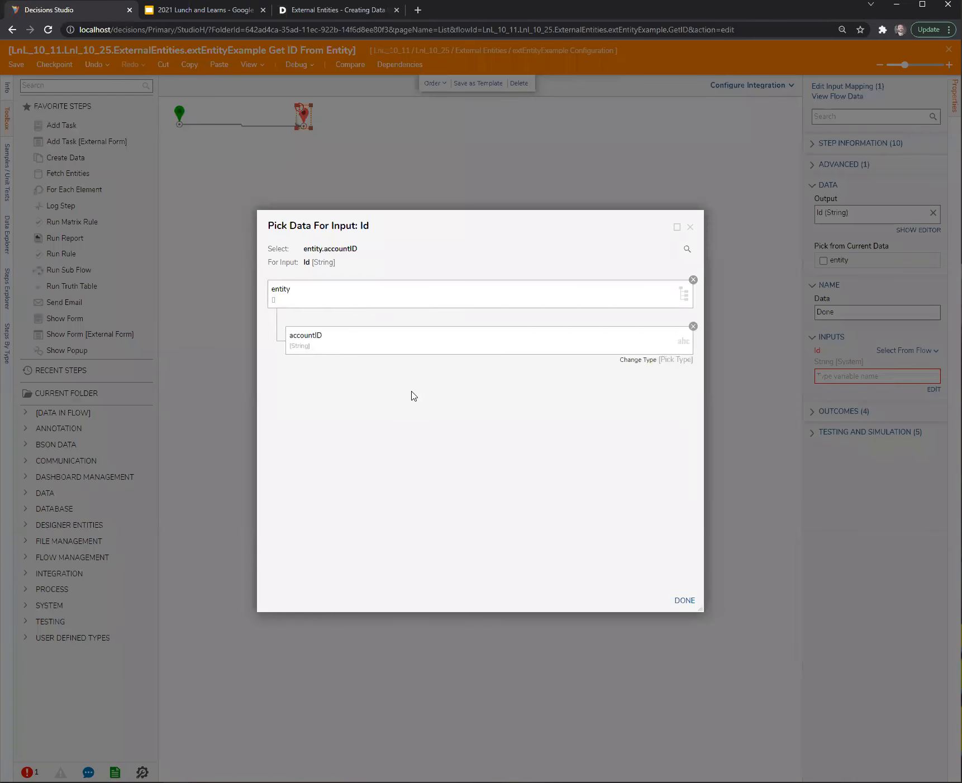
left_click(680, 602)
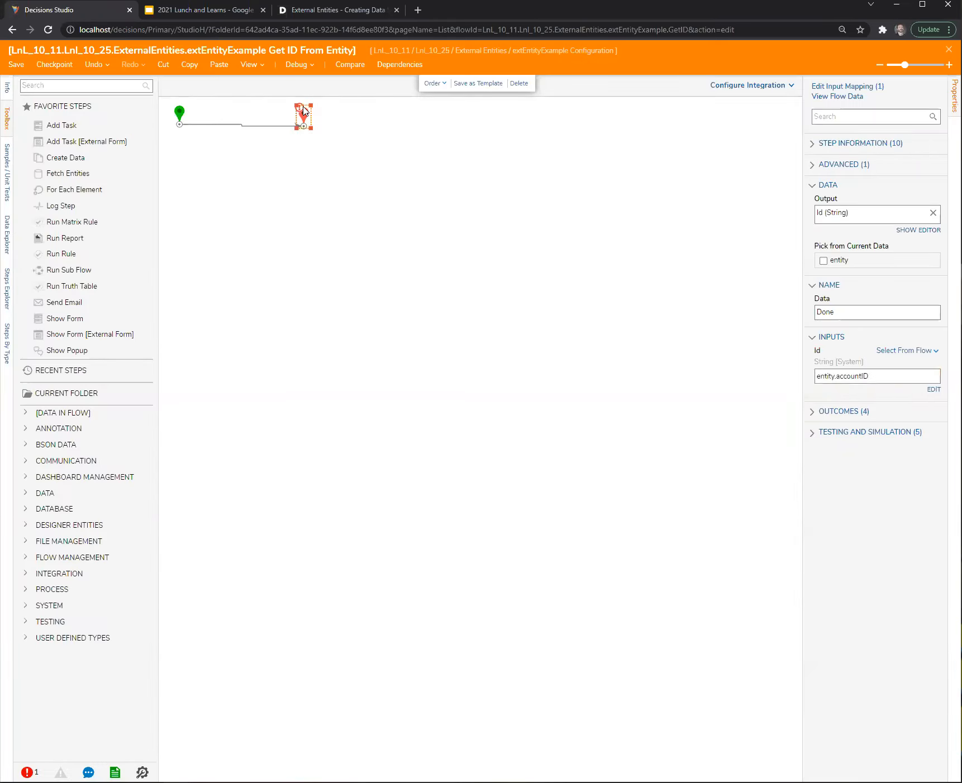
left_click(375, 183)
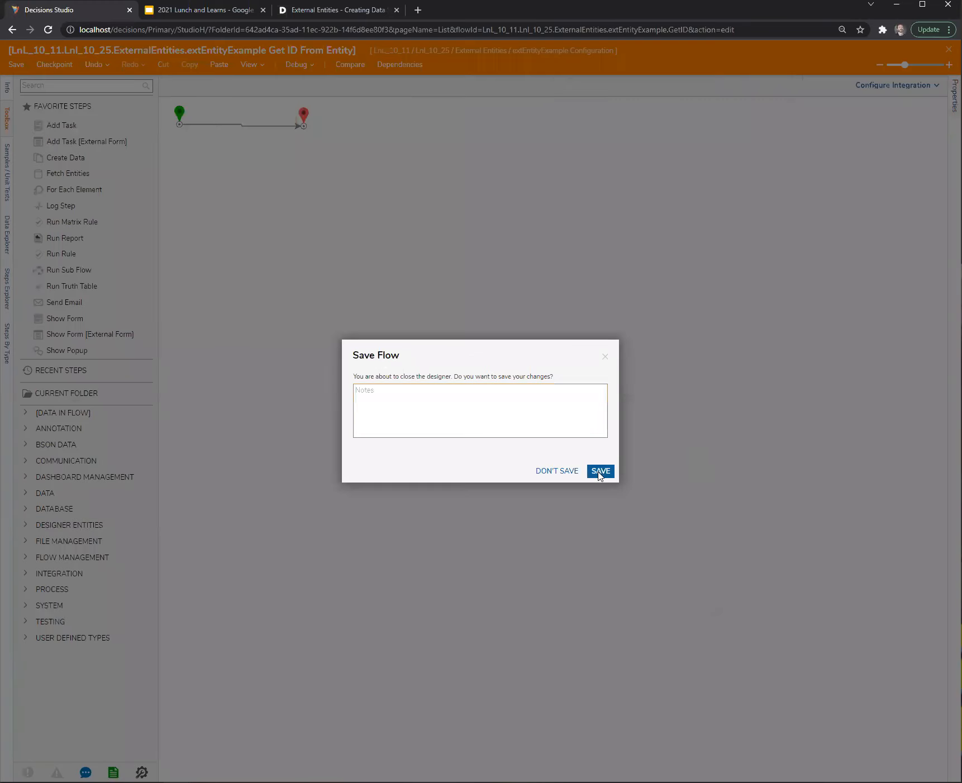
left_click(600, 472)
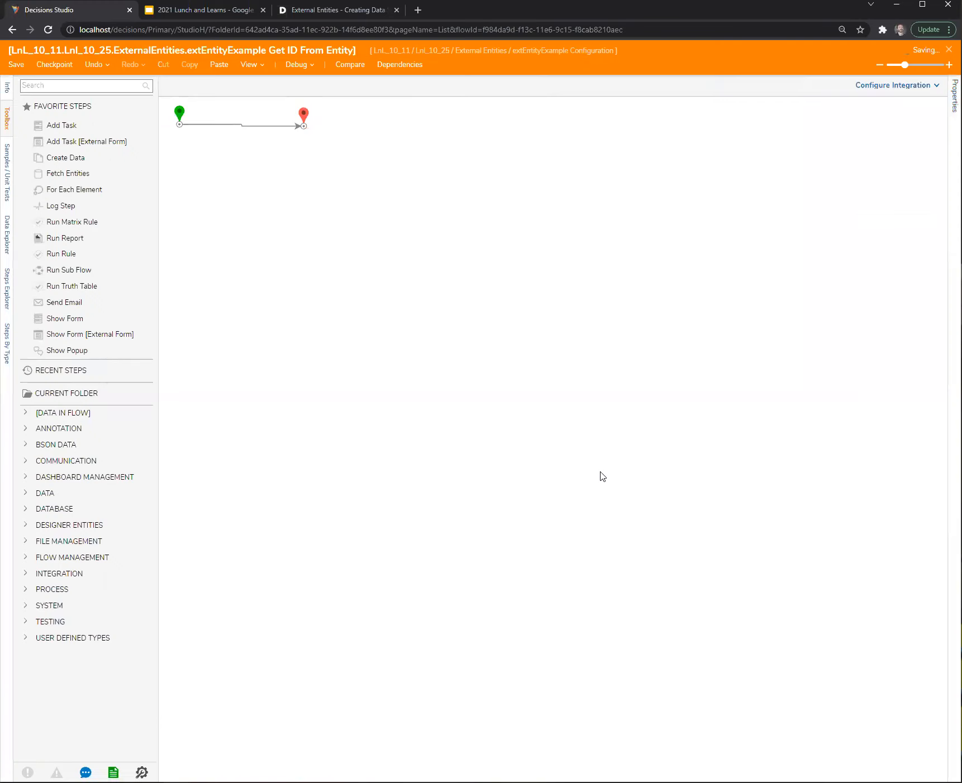
Open the extEntityExample Fetch flow and insert the LOCAL CONNECTION step Get by Id from dbo.entity_account after the start step, moving the end step aside
double_click(318, 249)
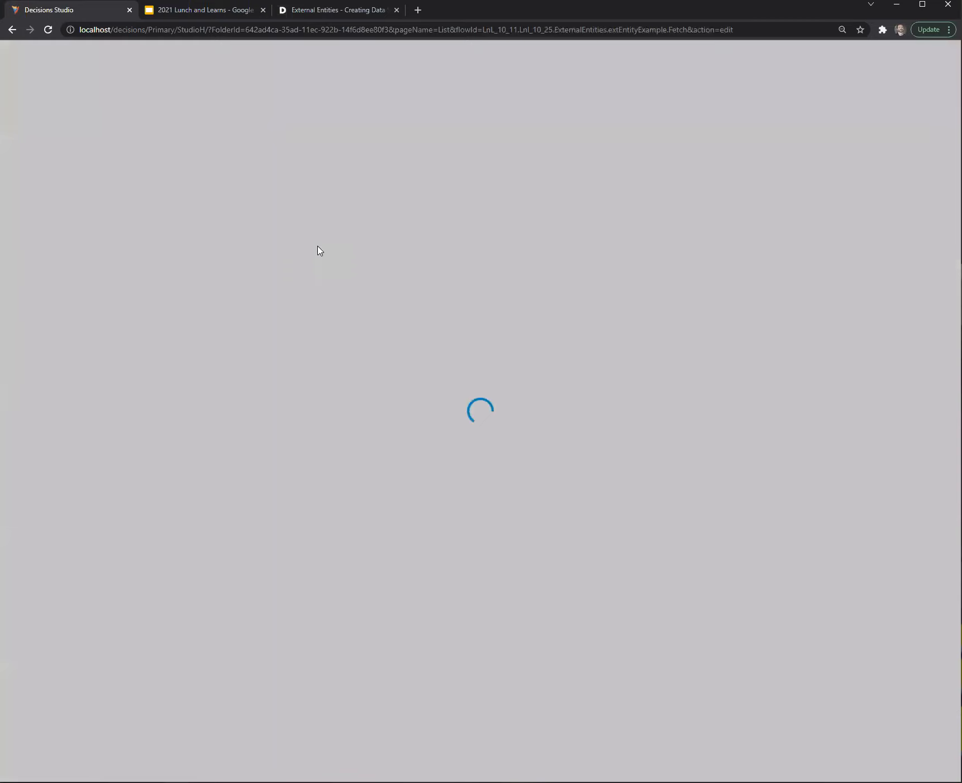
left_click_drag(267, 296, 372, 227)
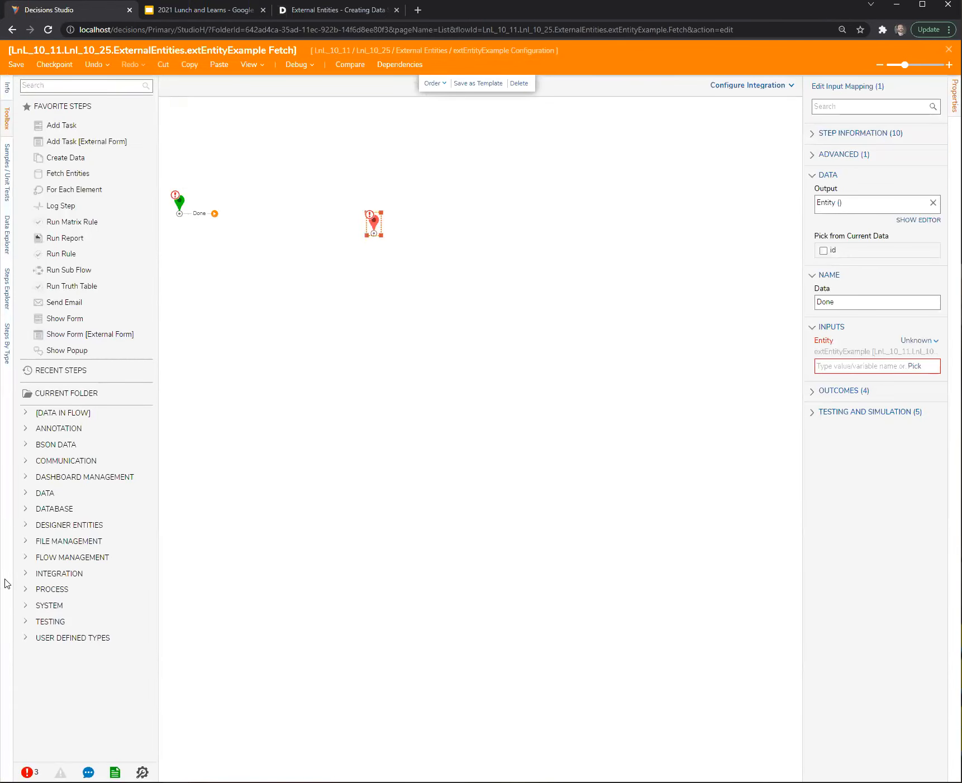
left_click(25, 574)
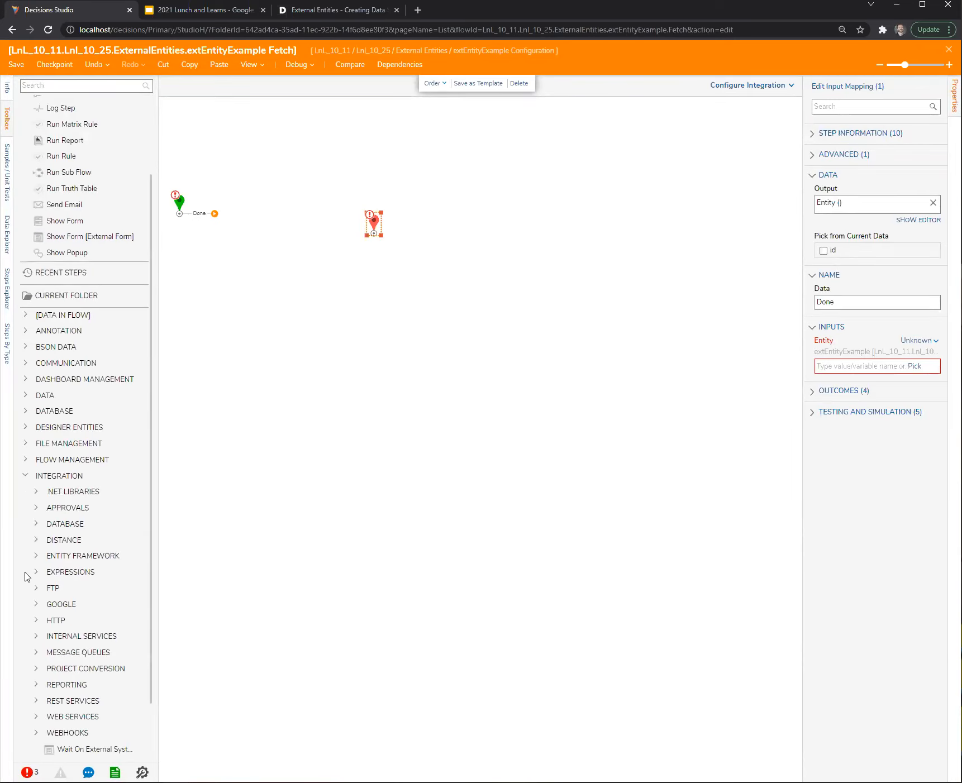
left_click(36, 524)
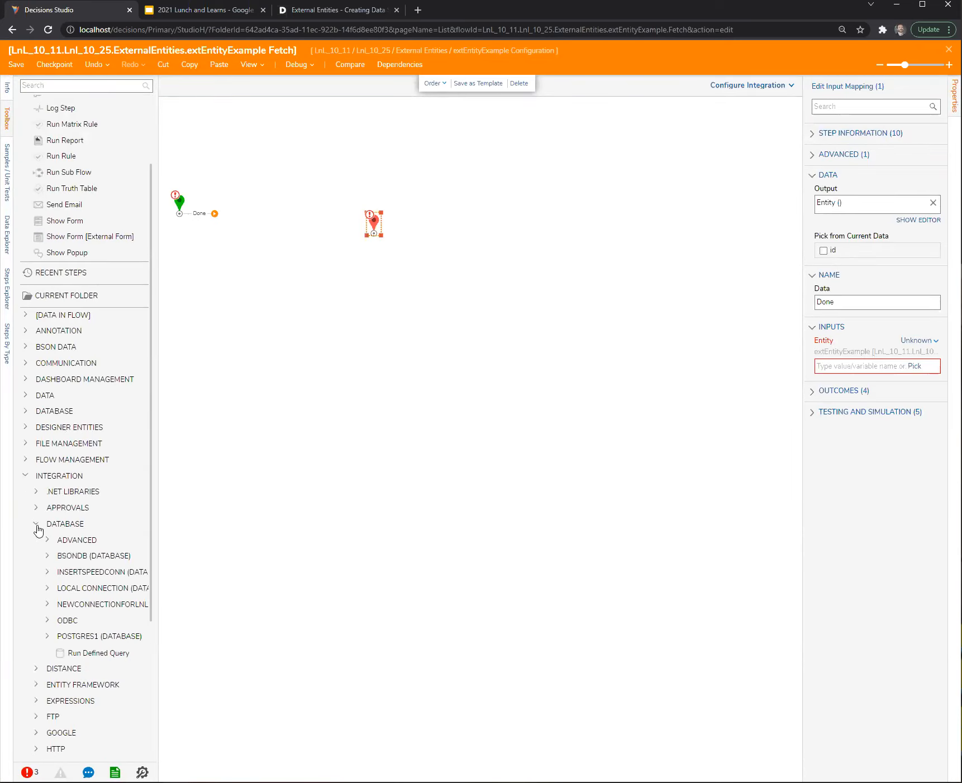
left_click(46, 588)
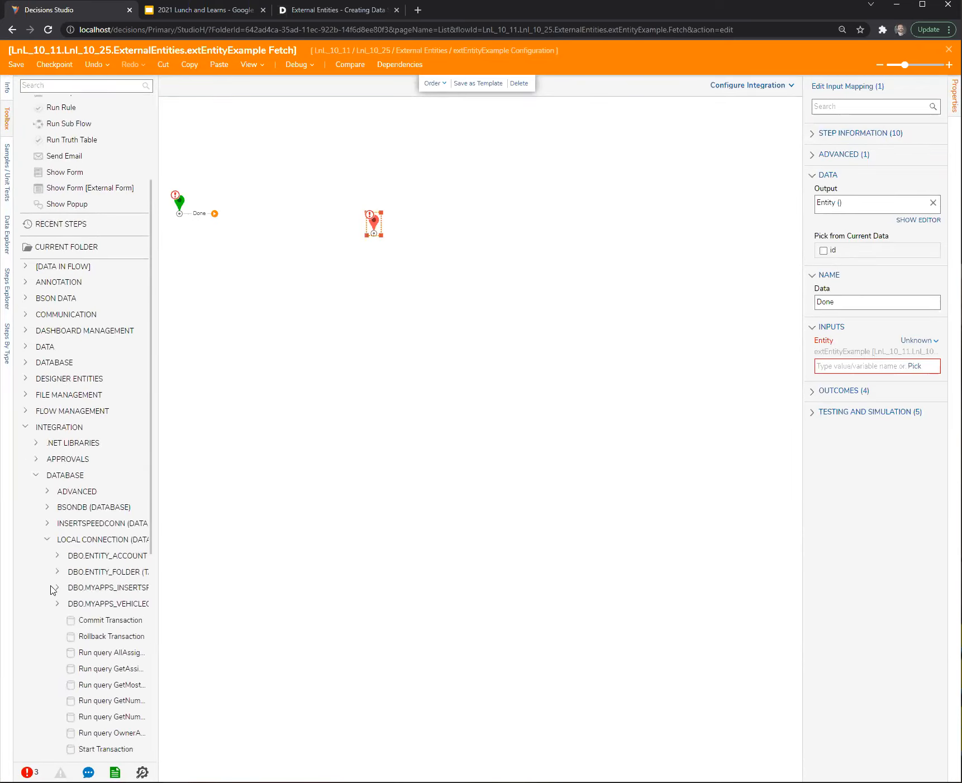
left_click(57, 556)
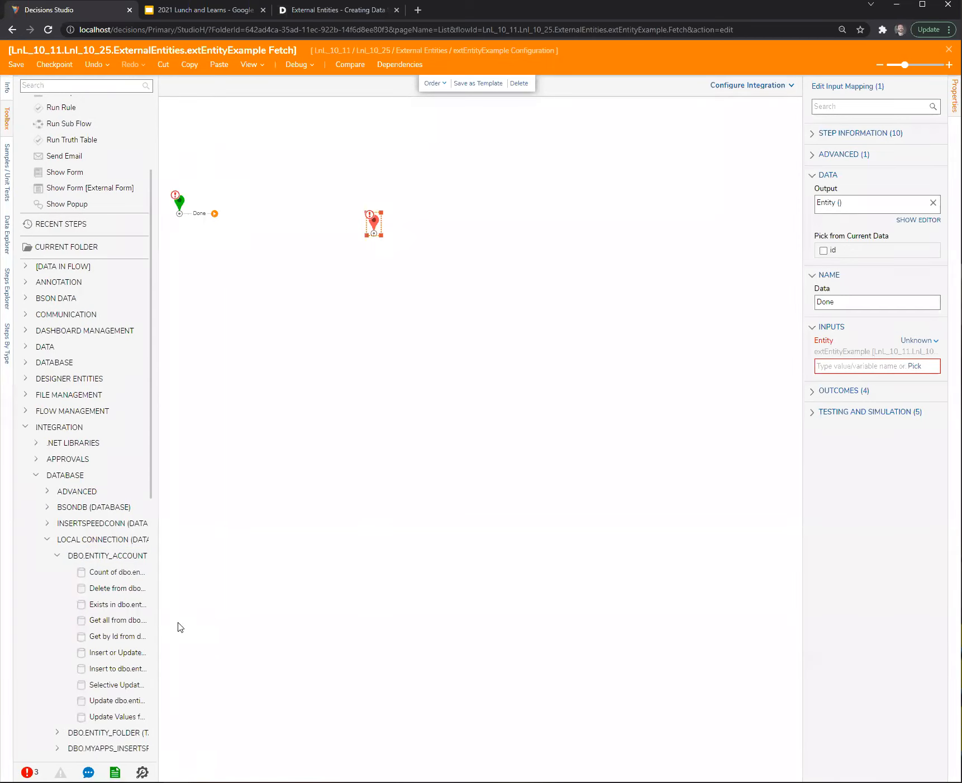
left_click_drag(112, 636, 329, 221)
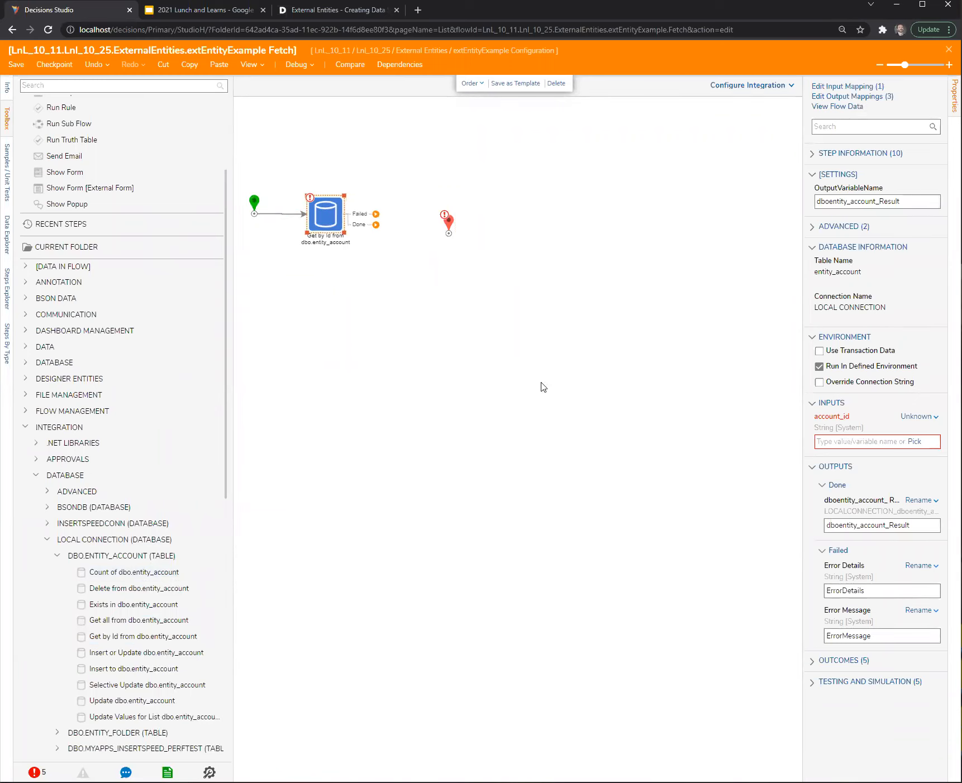
Map the Get by Id step's account_id input to the flow's id value using Select From Flow
left_click(930, 417)
left_click(846, 389)
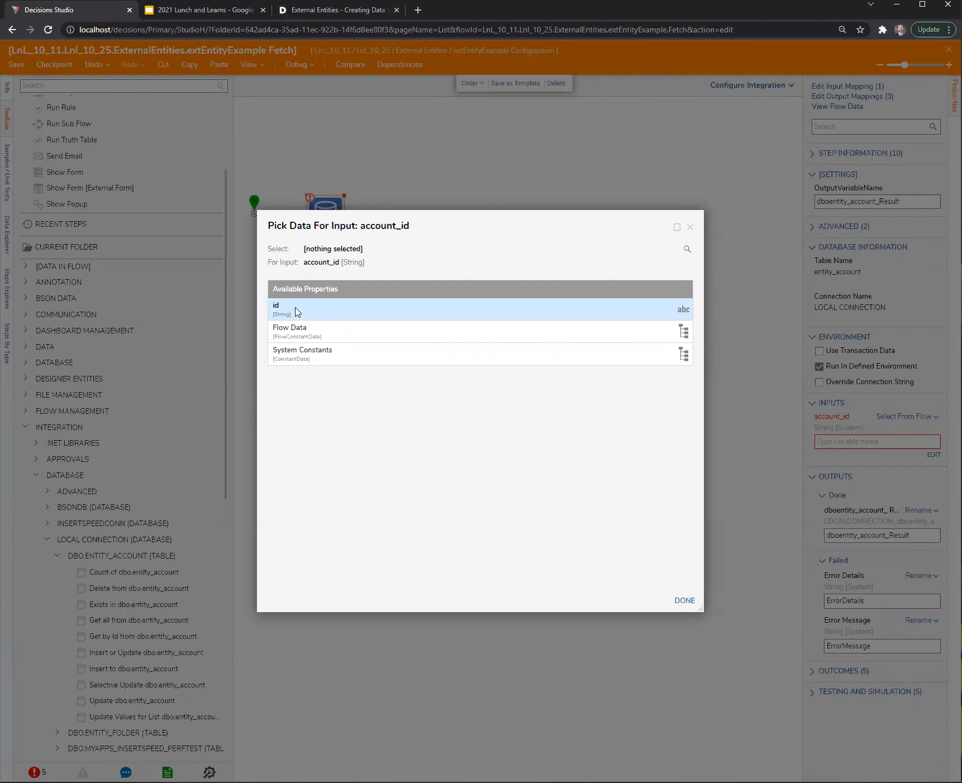
left_click(296, 311)
left_click(685, 600)
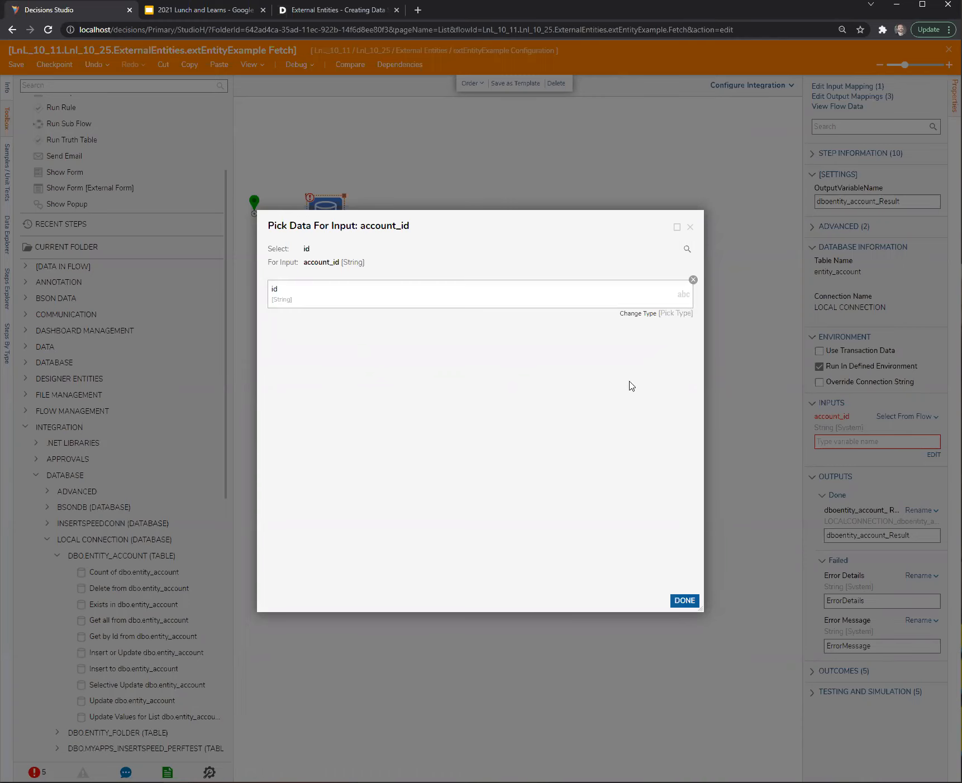
Connect the Get by Id step's Done outcome to the end step and set the end step's Entity input to Build Data
left_click_drag(437, 228, 471, 211)
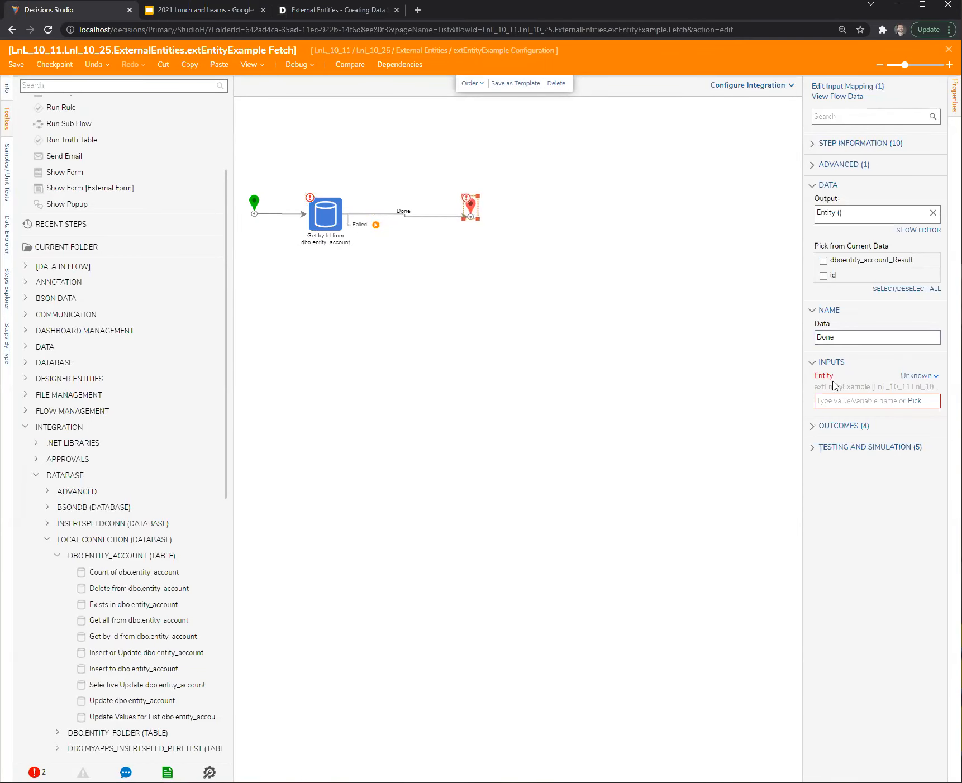
left_click(916, 375)
left_click(848, 369)
left_click(613, 415)
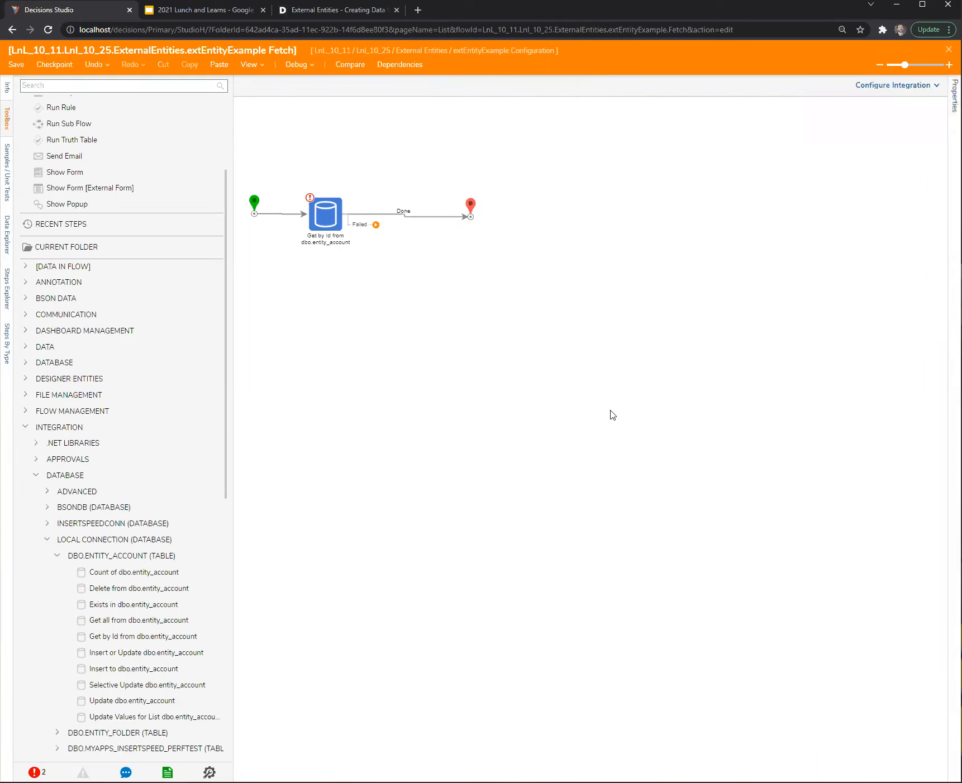
In the end step's input mapping, map account_id from dboentity_account_Result to the entity's accountID
left_click(473, 208)
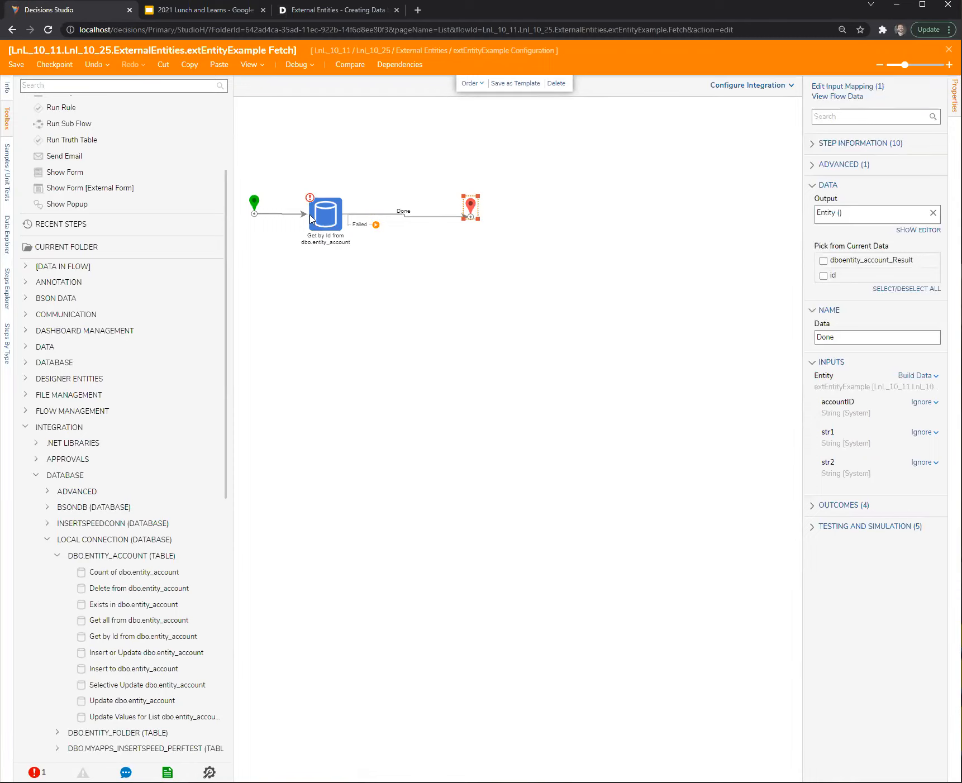
left_click_drag(273, 168, 614, 308)
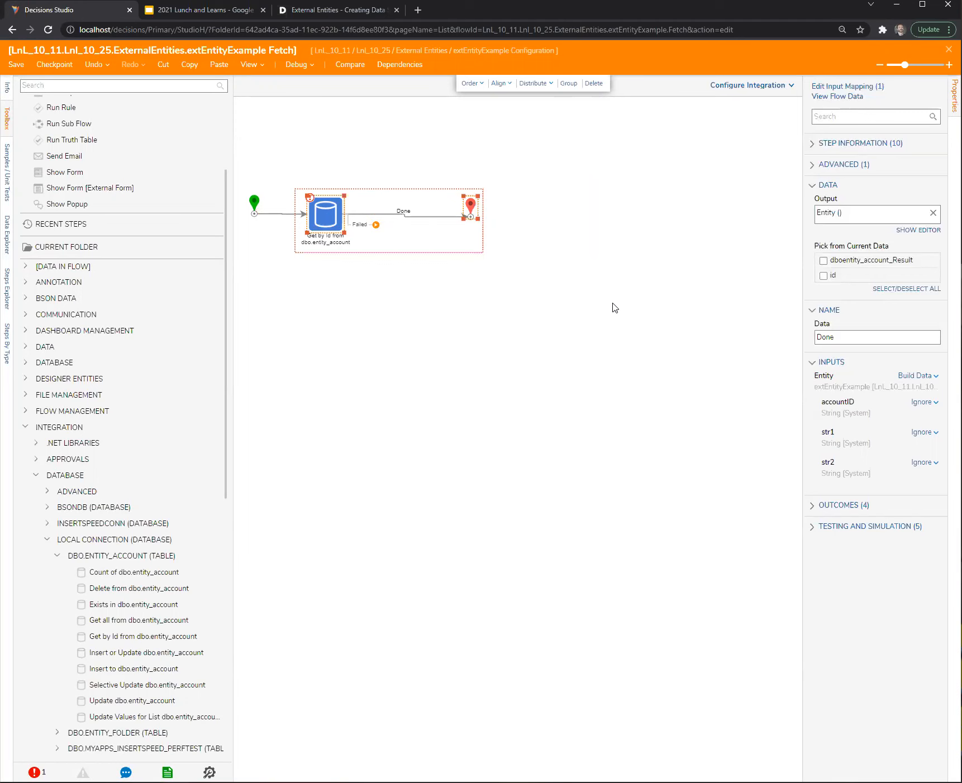
left_click(324, 219)
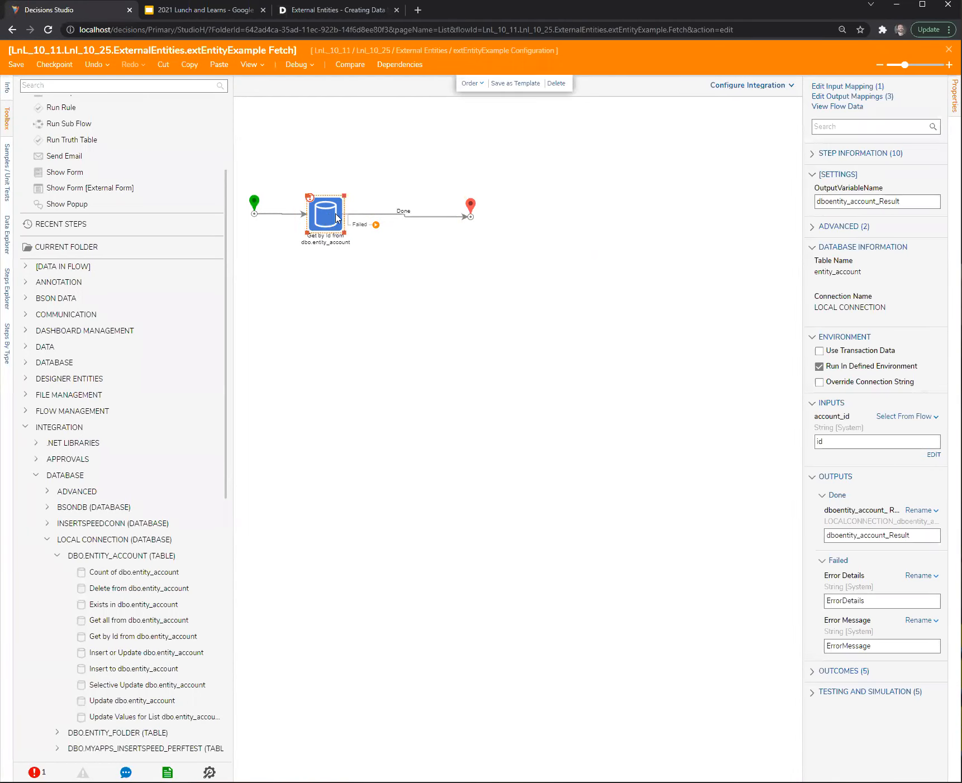
left_click(471, 208)
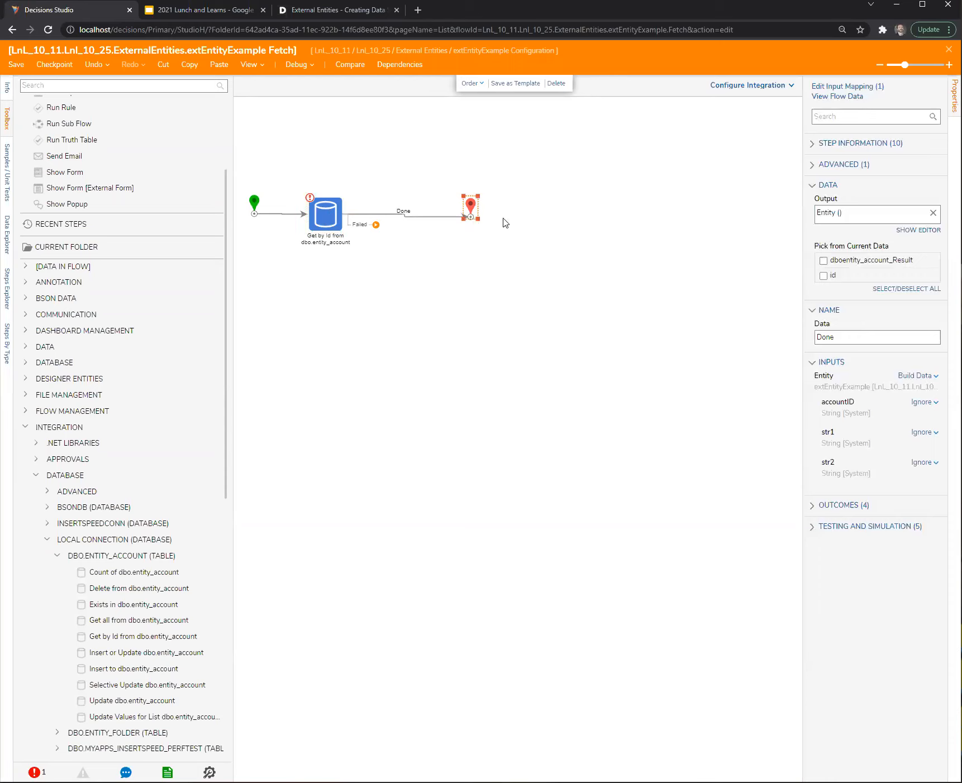
left_click(863, 87)
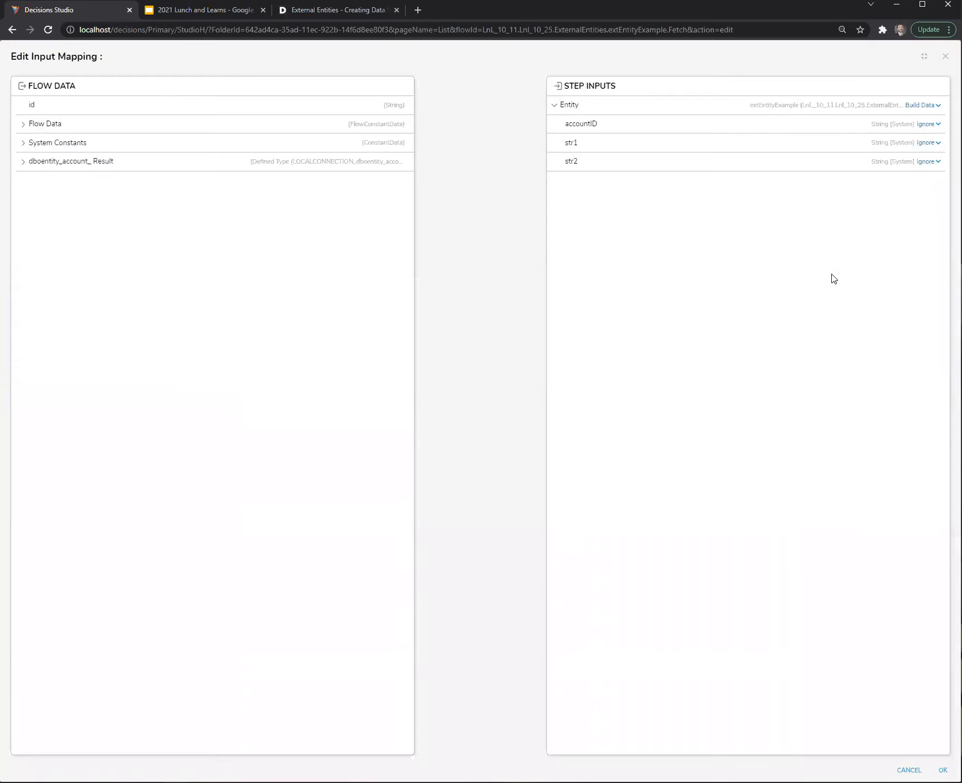
left_click(16, 163)
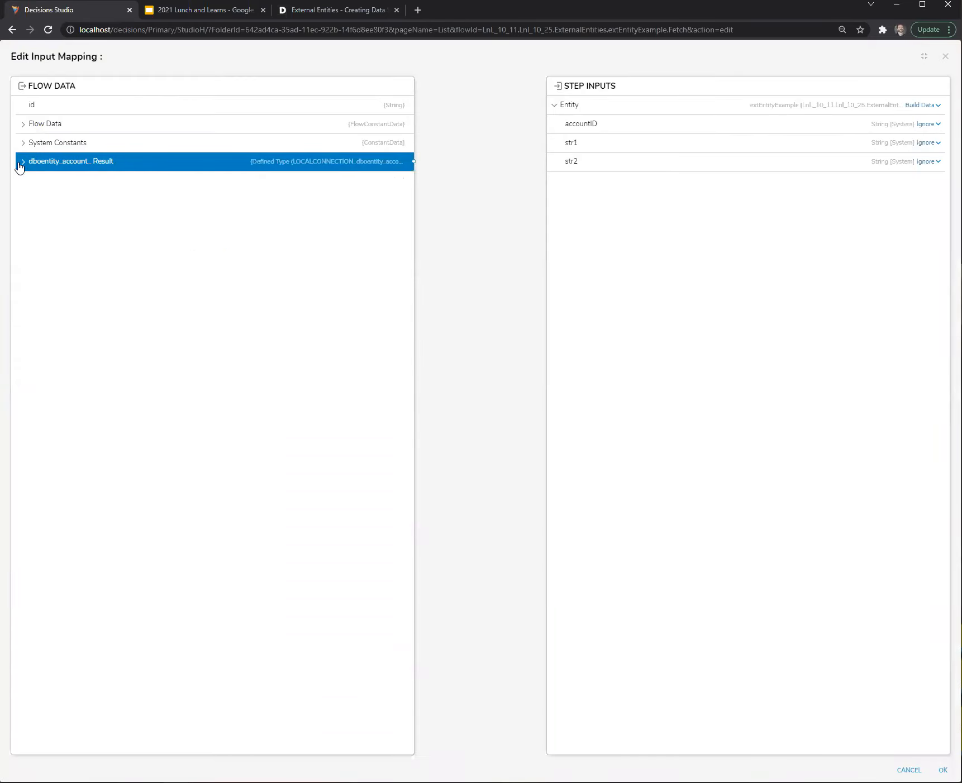
left_click_drag(90, 183, 595, 133)
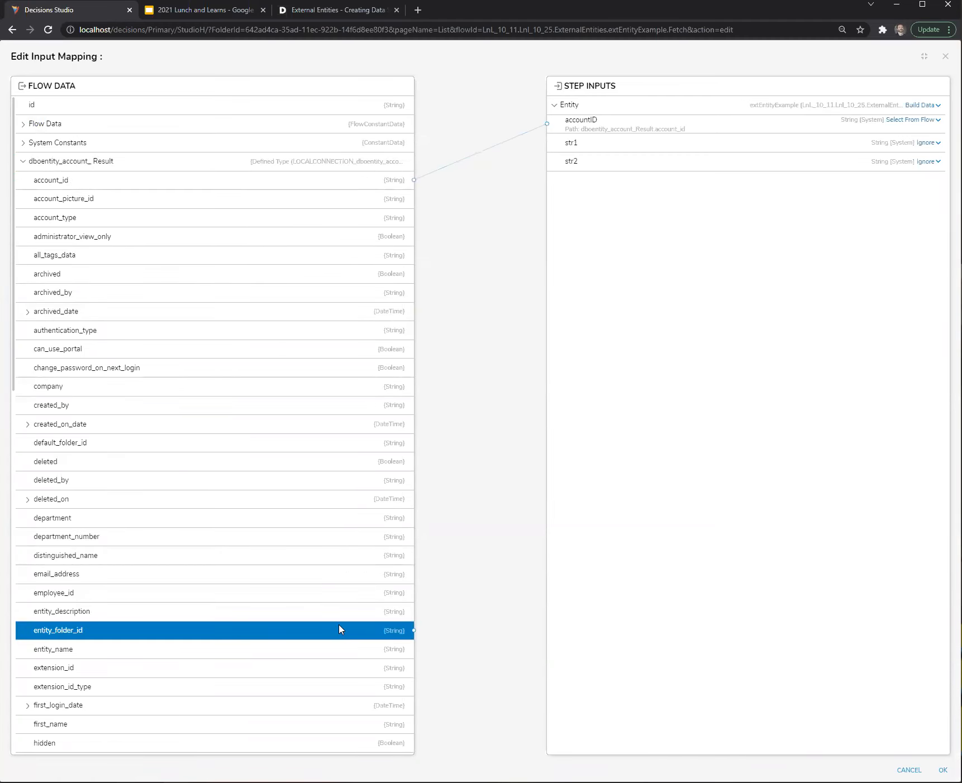
Map first_name to str1 and last_name to str2 from dboentity_account_Result, and accept the input mapping
left_click_drag(347, 724, 561, 143)
scroll(266, 684, "down", 3)
scroll(273, 721, "down", 2)
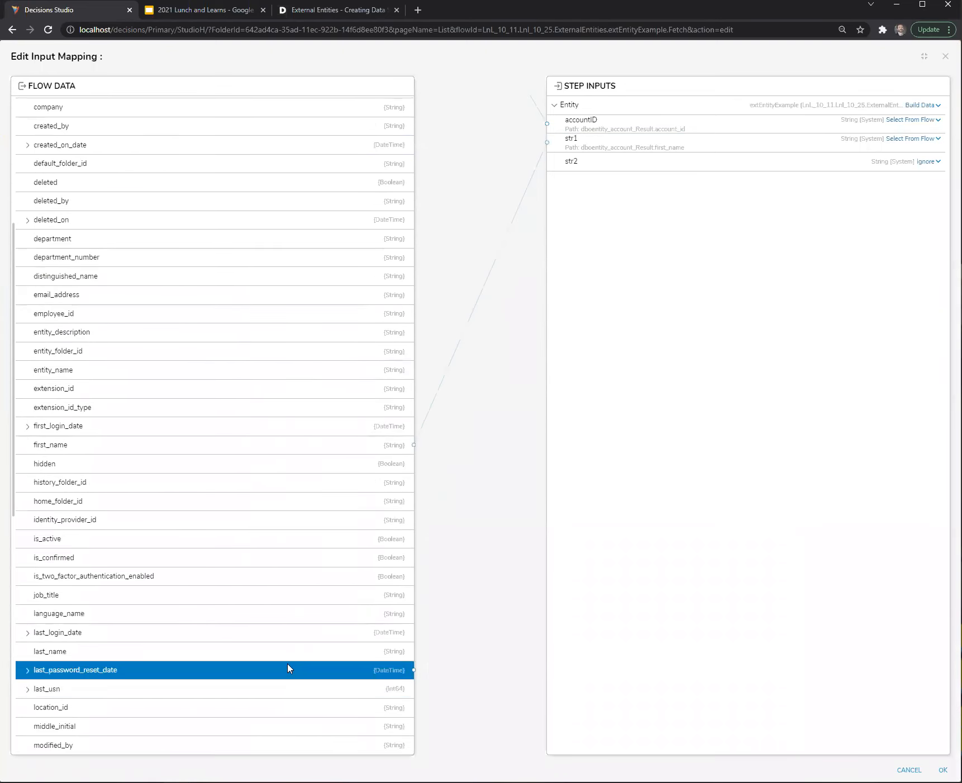
left_click_drag(288, 662, 555, 162)
scroll(254, 445, "up", 3)
scroll(254, 445, "up", 3)
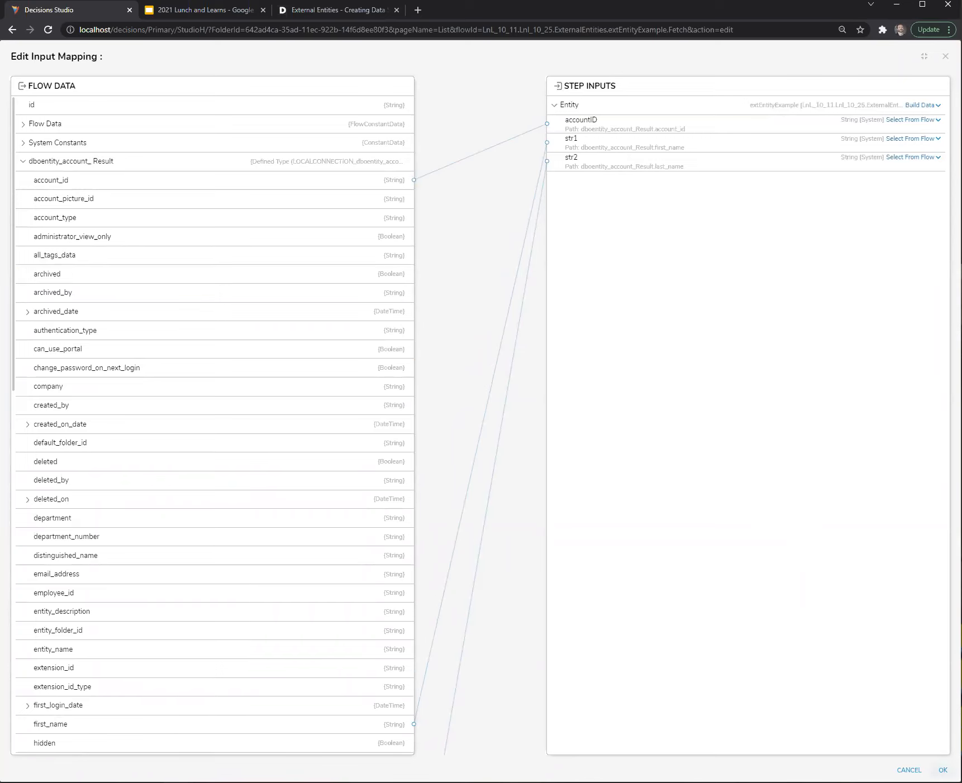
left_click(942, 770)
left_click(545, 386)
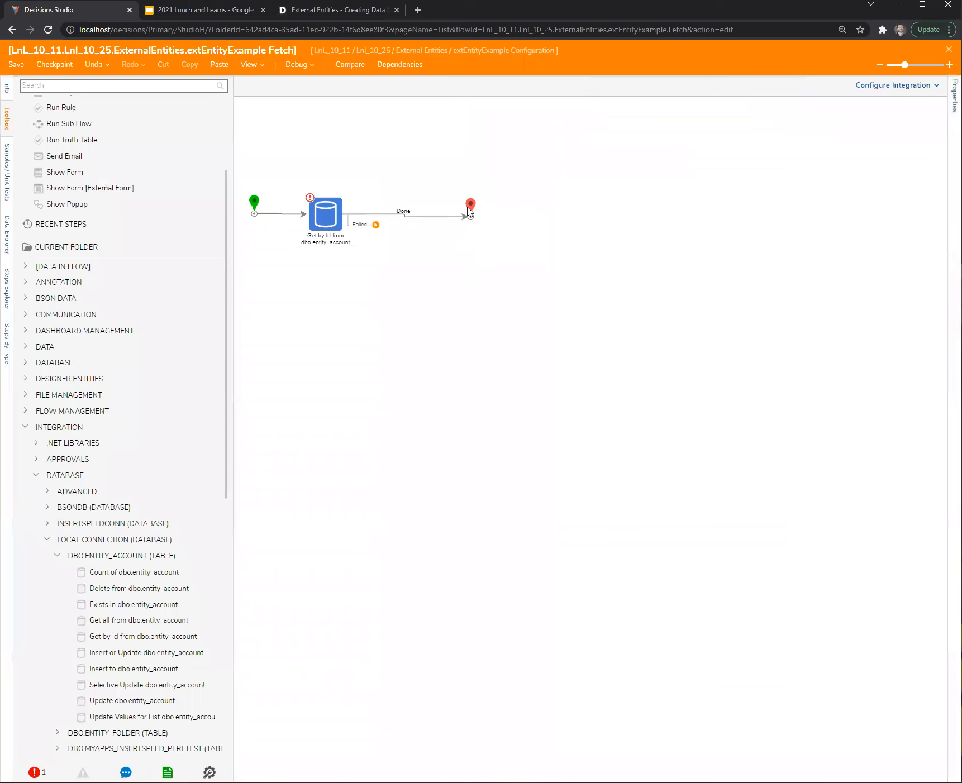
Align the end step with the Get by Id step in the Fetch flow, then close the flow and save the changes
left_click(468, 211)
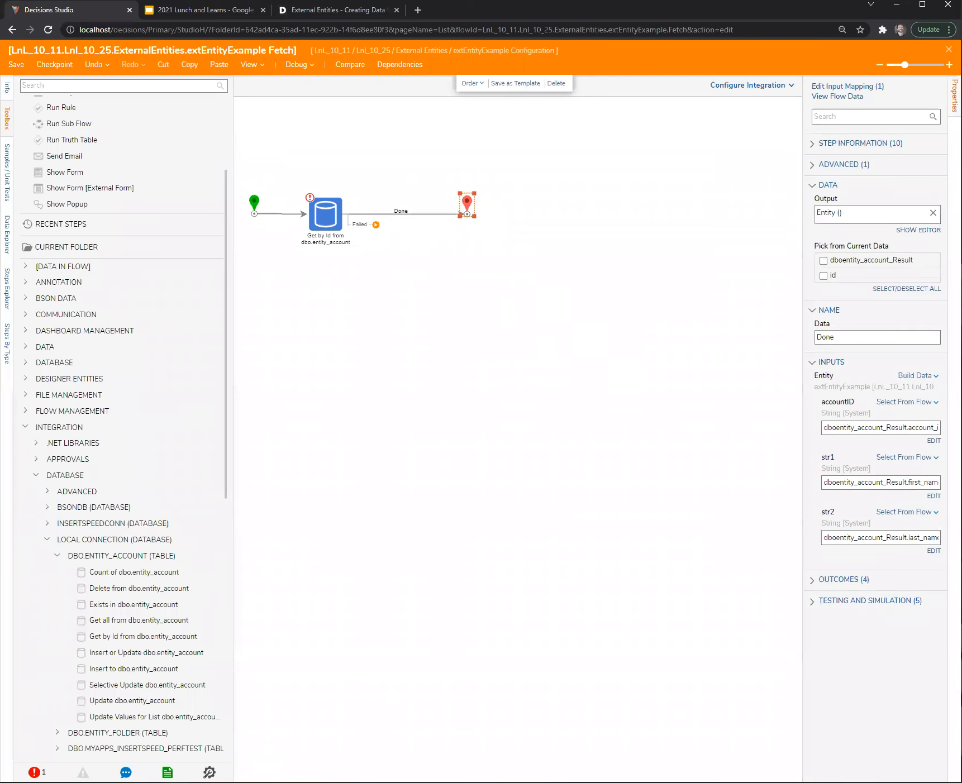
left_click(949, 49)
left_click(601, 472)
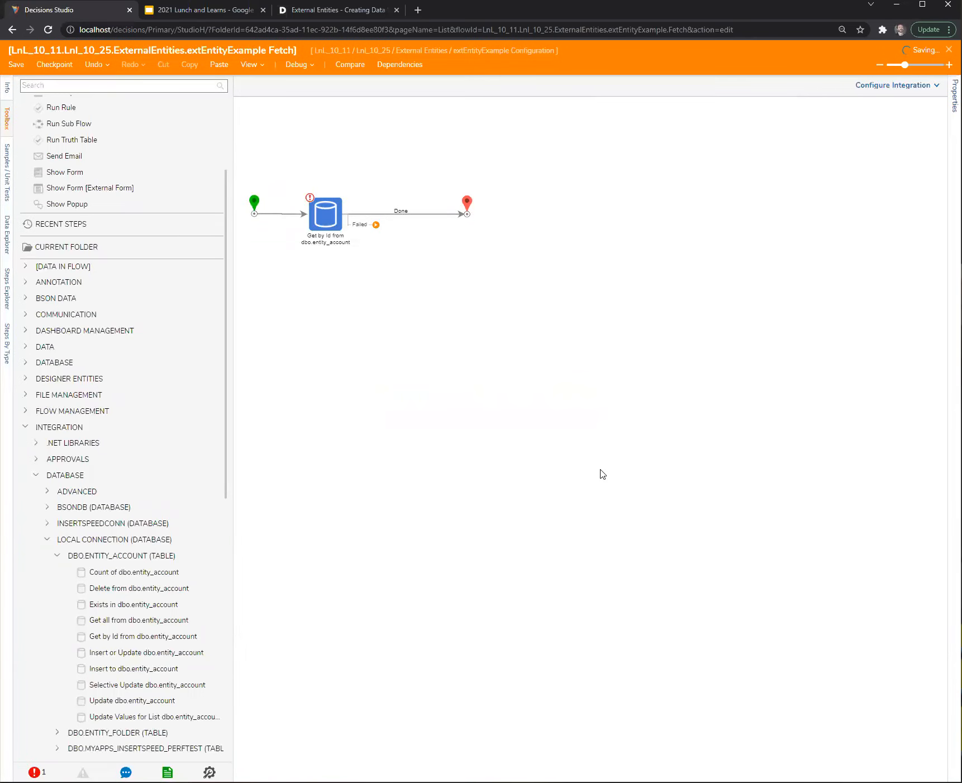
Open the extEntityExample Fetch All flow and add a Get all from dbo.entity_account step from the LOCAL CONNECTION database
left_click(340, 231)
left_click(240, 362)
double_click(275, 223)
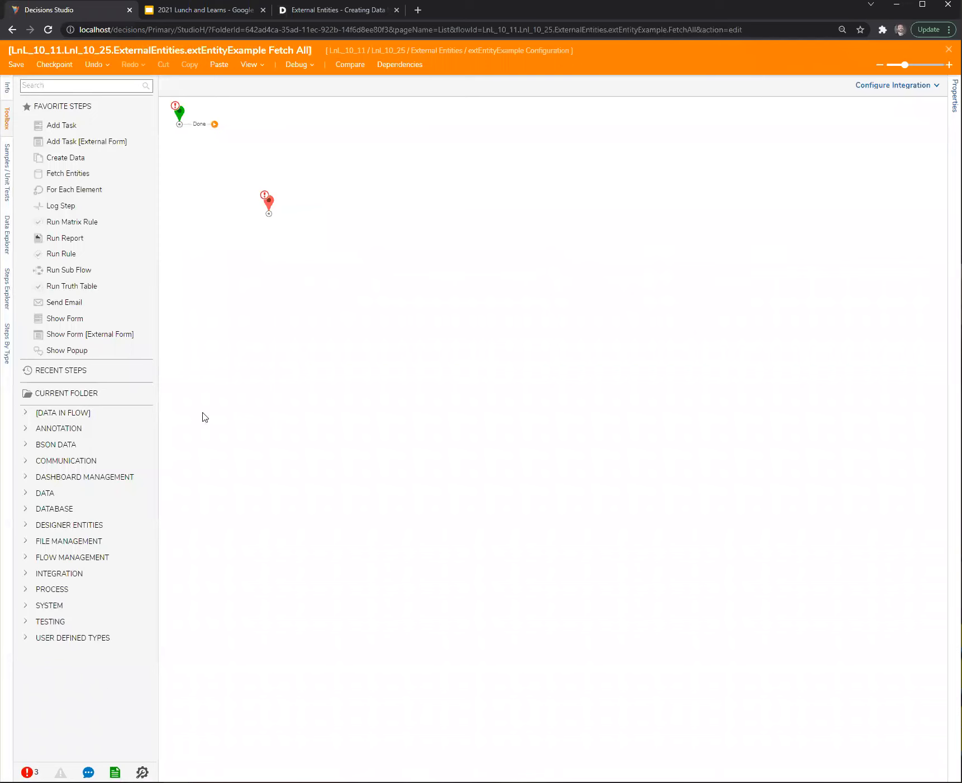
left_click(25, 574)
scroll(28, 558, "down", 2)
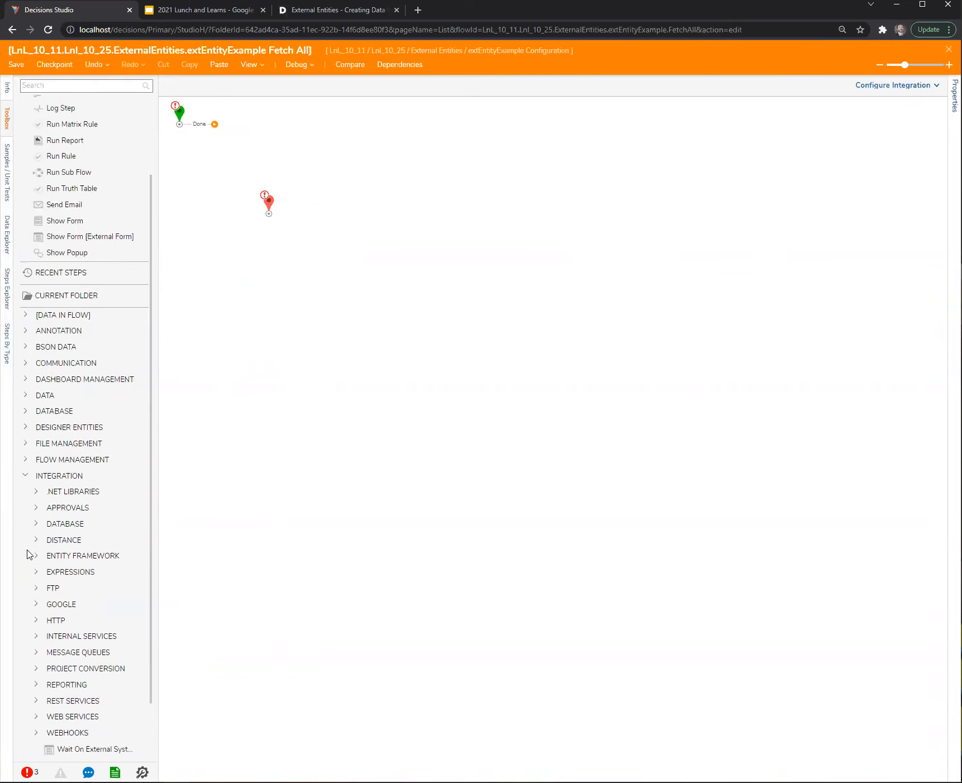
left_click(35, 531)
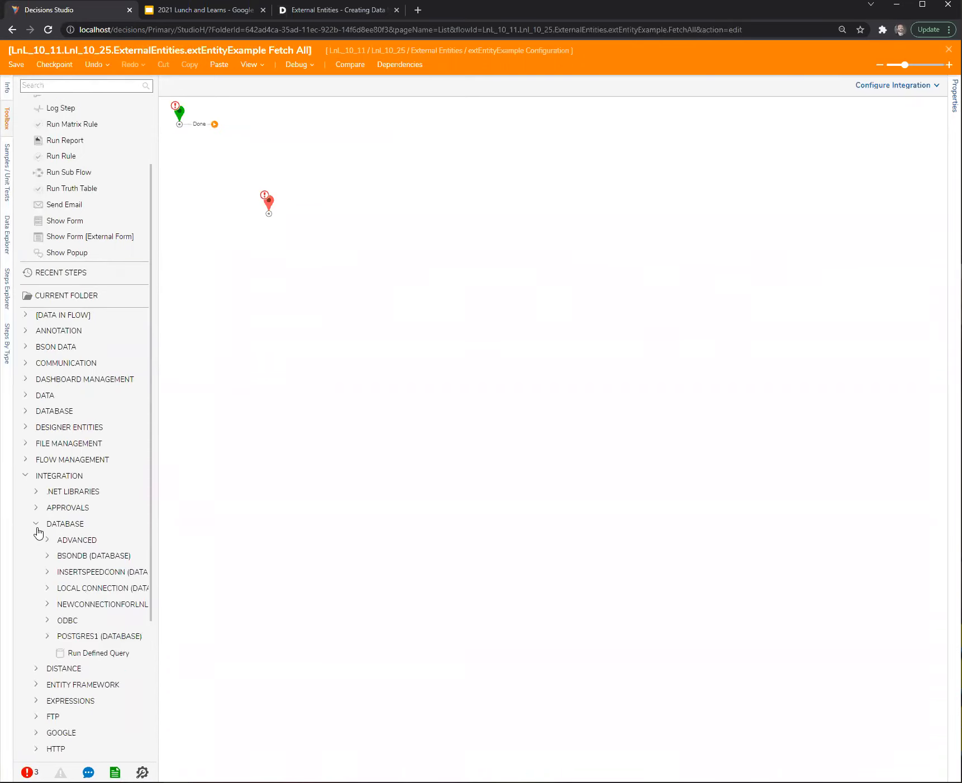
left_click(49, 593)
left_click(56, 557)
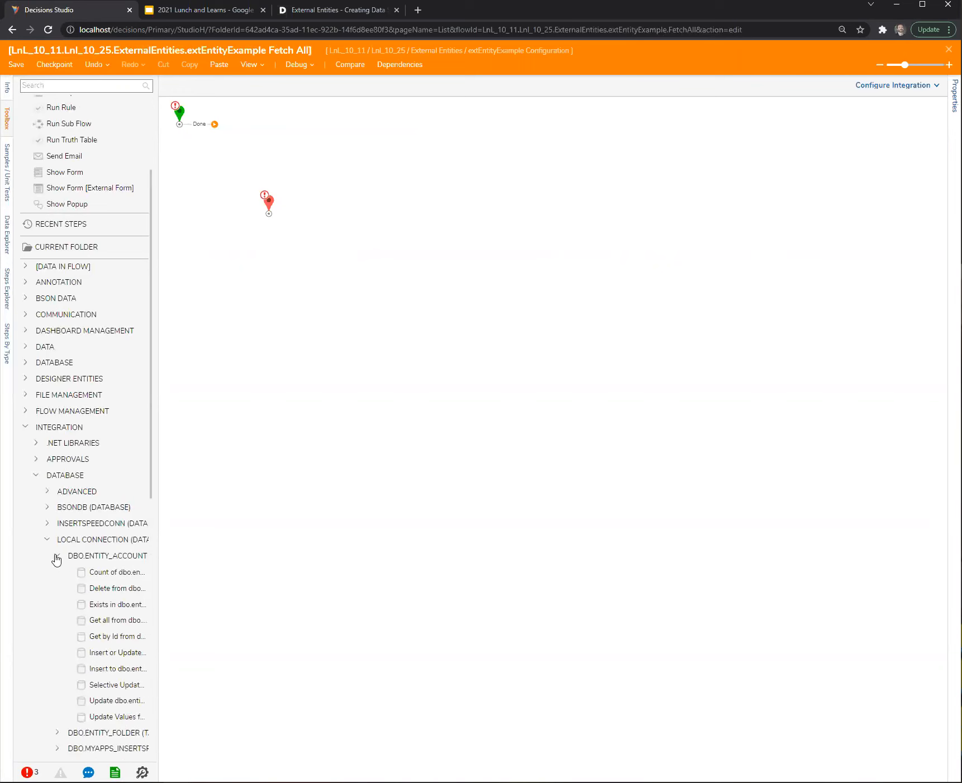
left_click_drag(101, 619, 225, 168)
left_click_drag(274, 211, 288, 211)
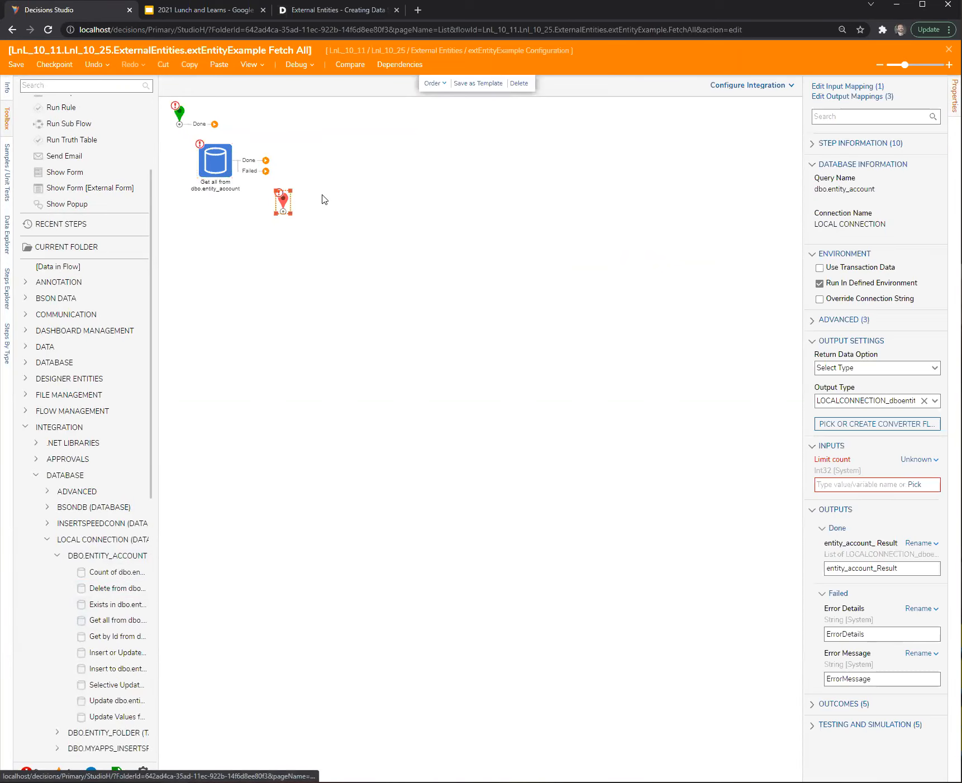
Add a List Mapping Step and connect the start, Get all, List Mapping and end steps in sequence
left_click(53, 85)
type("list mapping")
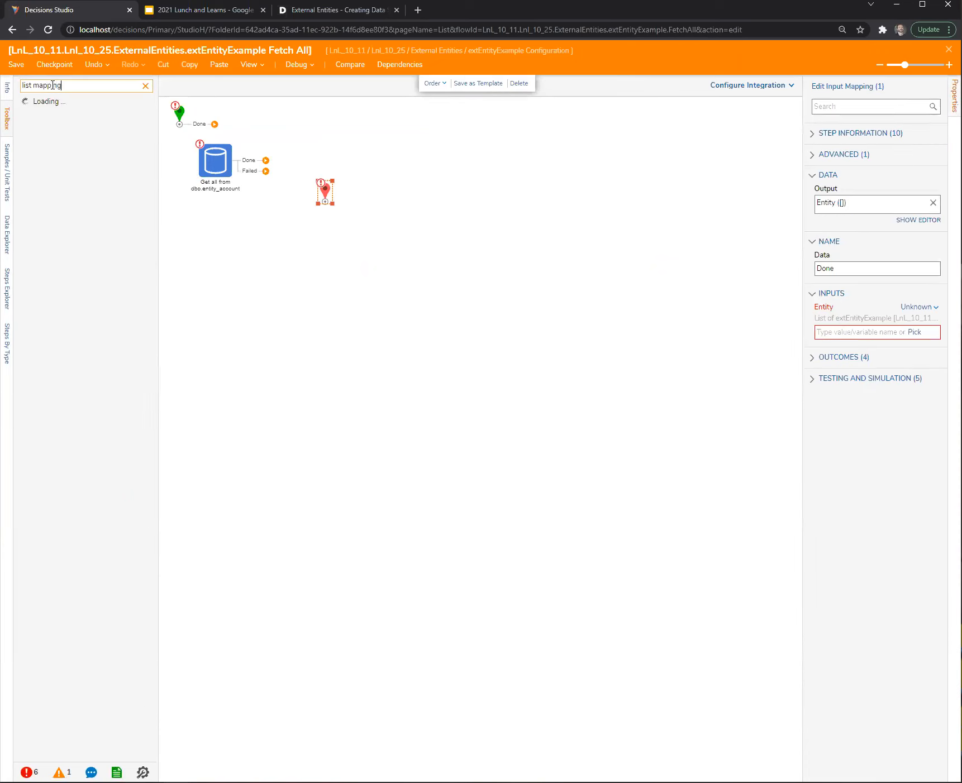
left_click_drag(63, 118, 323, 139)
left_click_drag(215, 124, 320, 159)
left_click_drag(378, 156, 403, 163)
Set the Limit count input of the Get all from dbo.entity_account step to Ignore
left_click(239, 156)
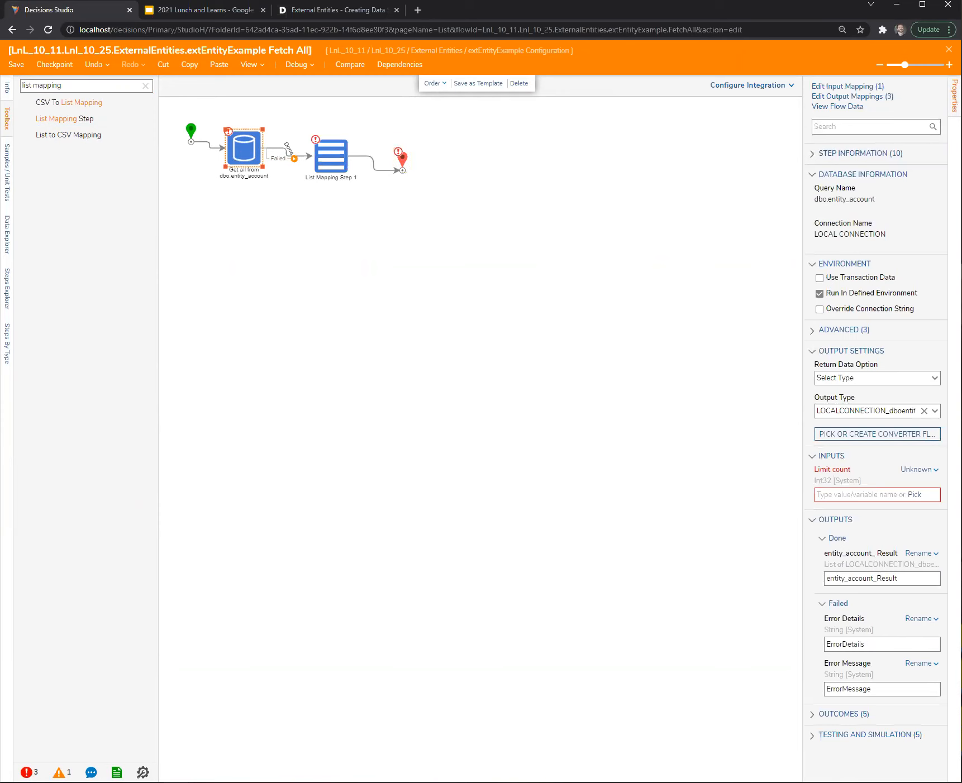
left_click(918, 469)
left_click(857, 476)
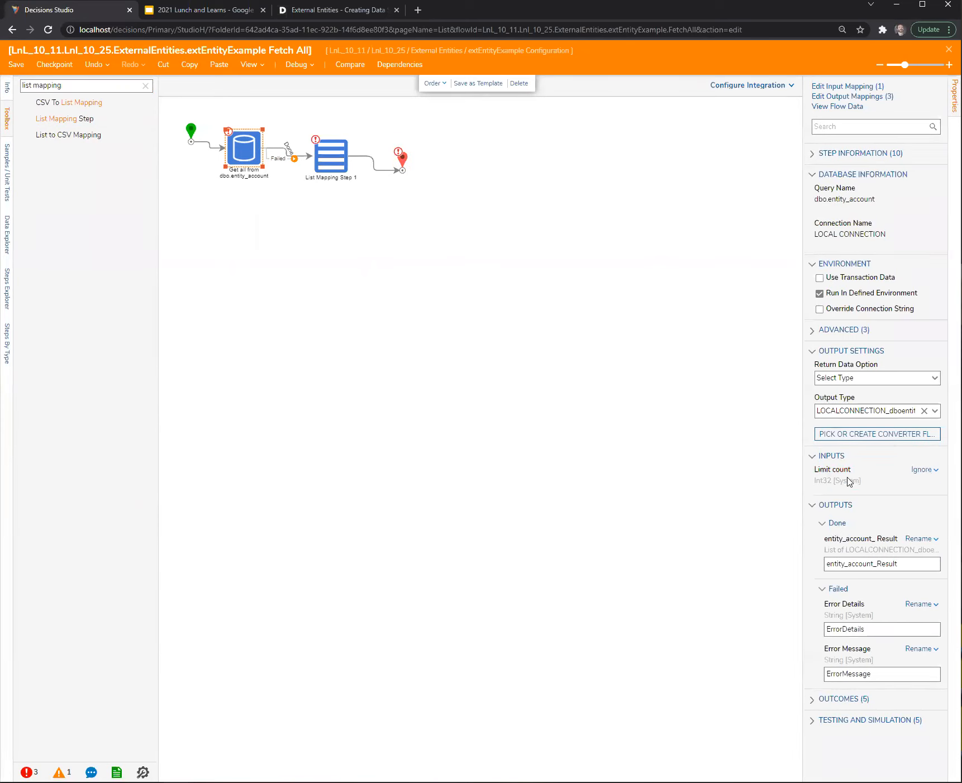
Set the List Mapping step's INPUTS to entity_account_Result from the flow and its output type to extEntityExample
left_click(334, 155)
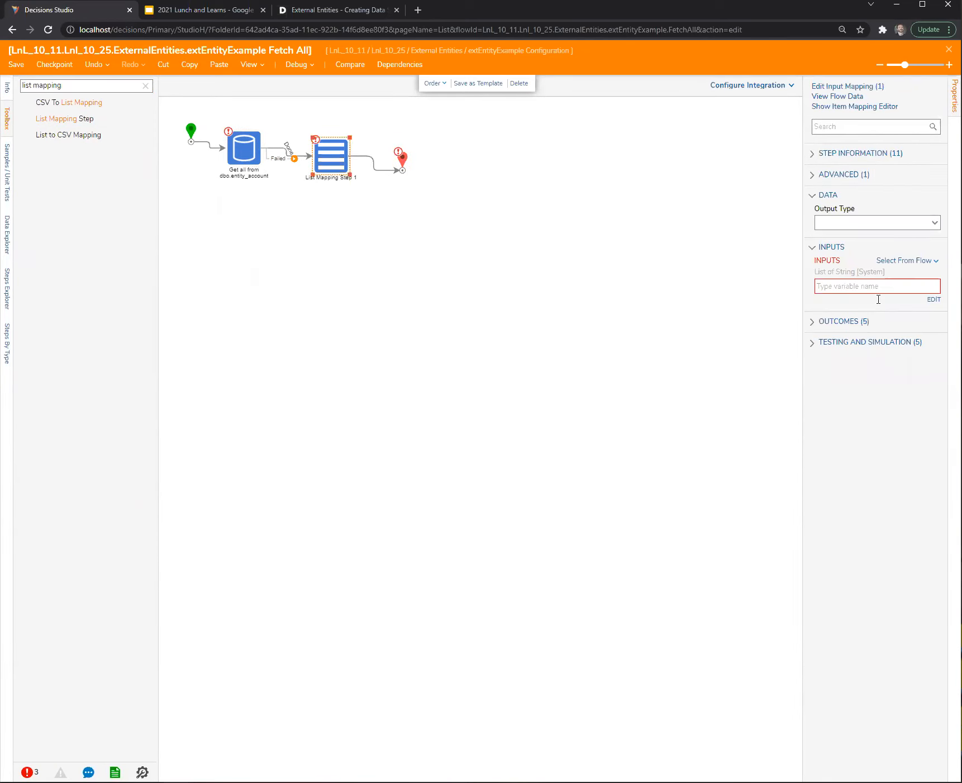
left_click(933, 300)
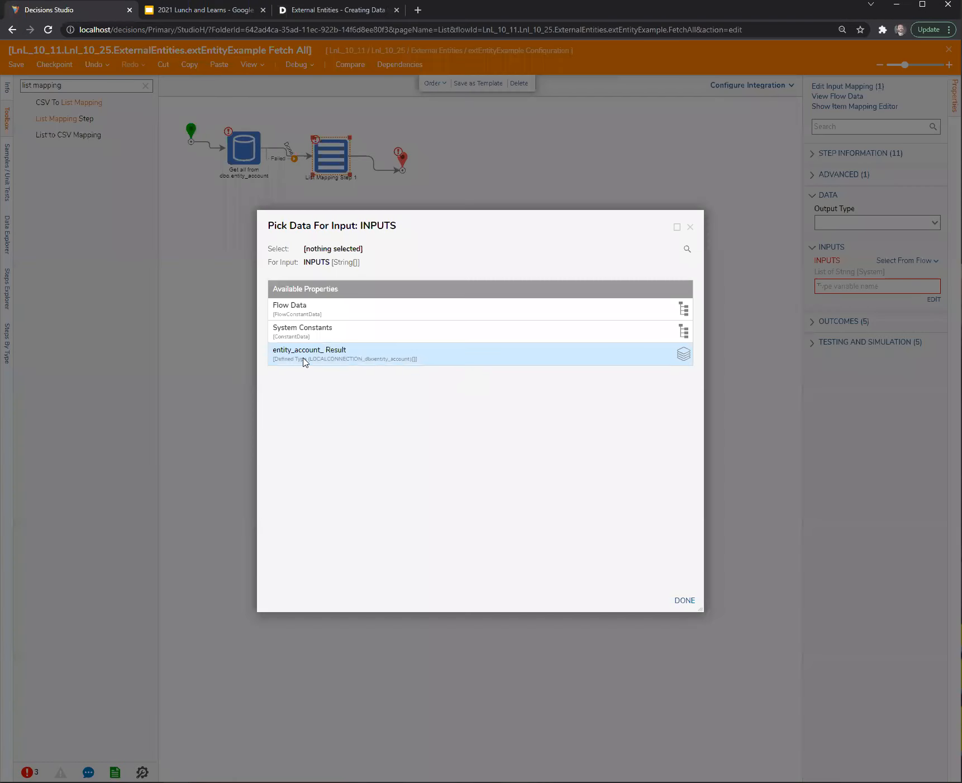
left_click(305, 361)
left_click(684, 601)
left_click(847, 223)
type("ext")
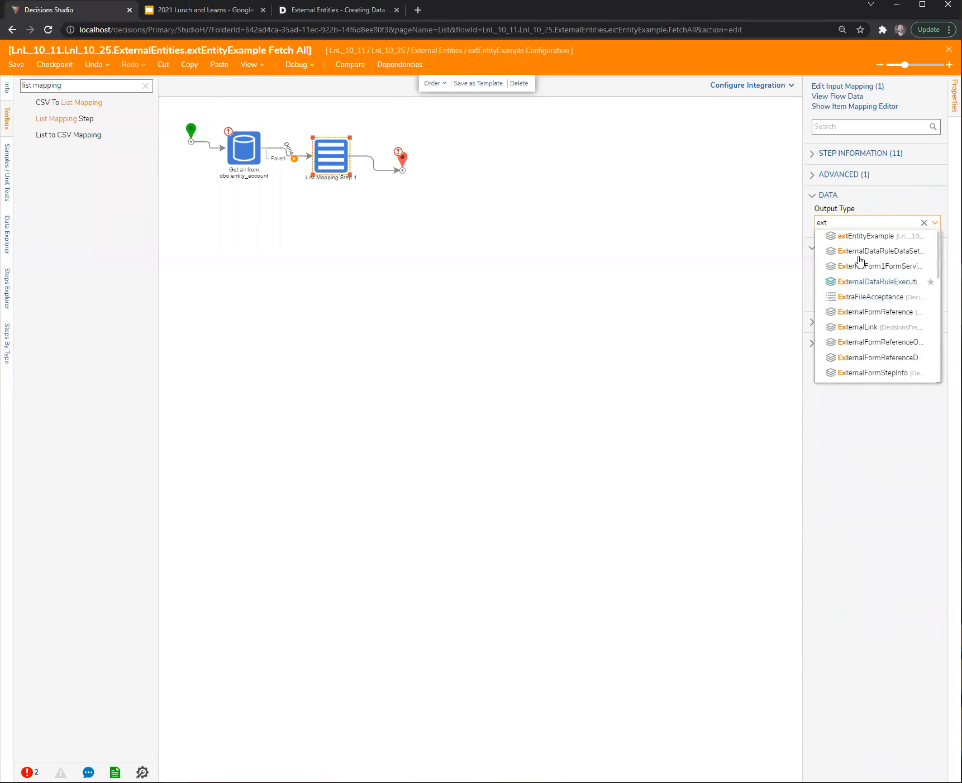
left_click(858, 236)
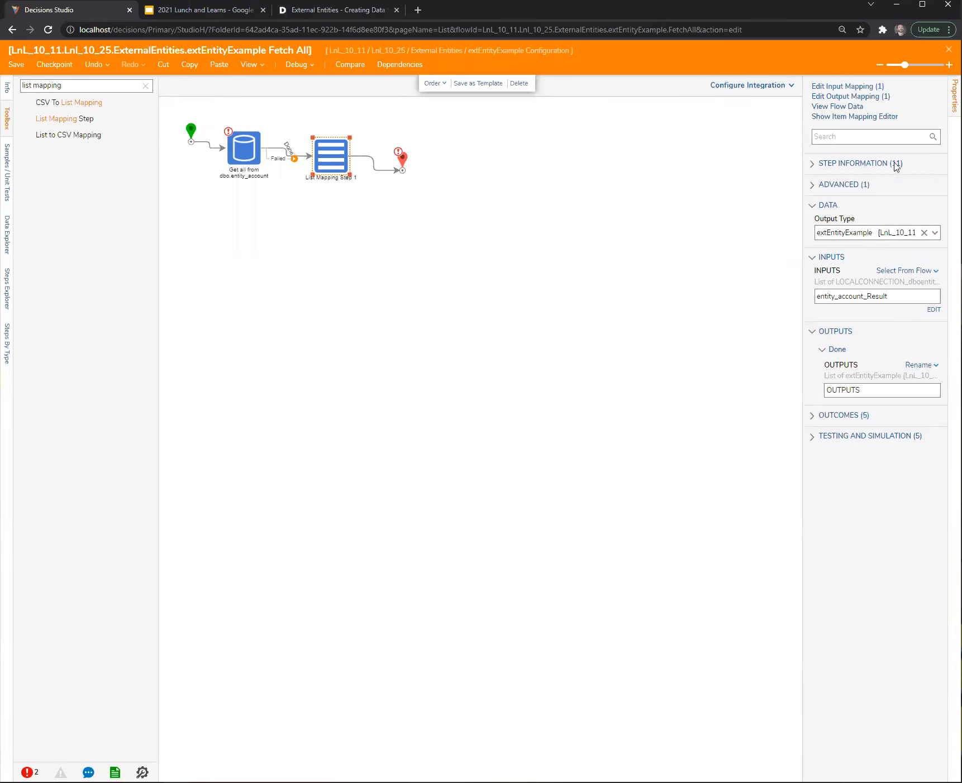
In the item mapping editor, build ITEM by mapping __INPUT's account_id to accountID, first_name to str1 and last_name to str2, and accept
left_click(850, 117)
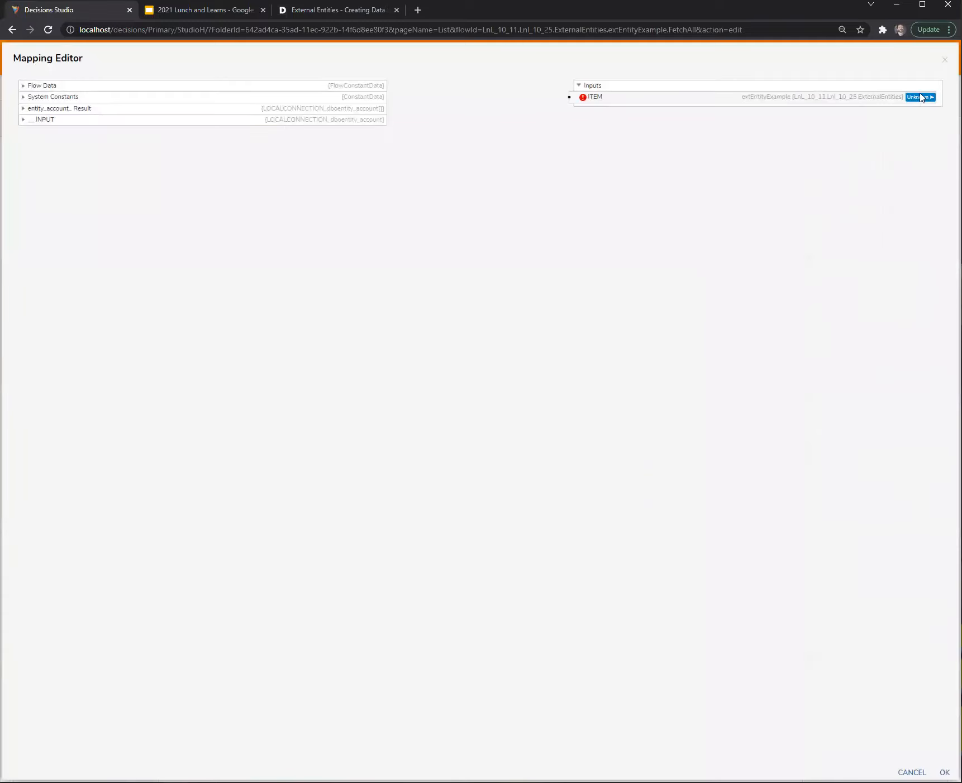
left_click(919, 97)
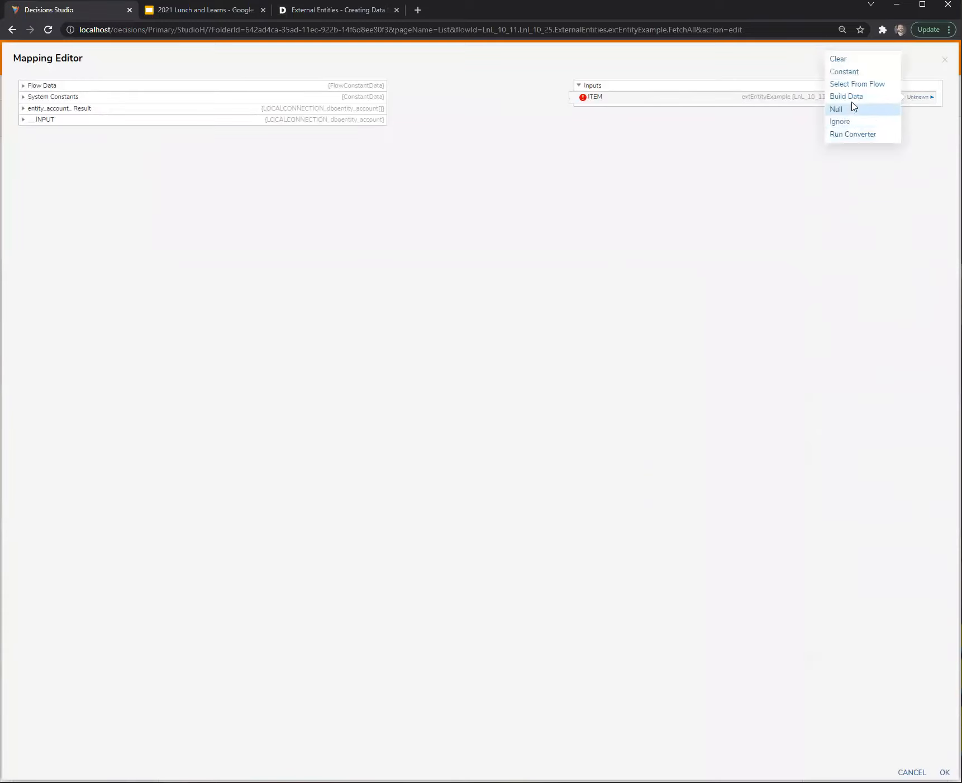
left_click(23, 120)
left_click_drag(337, 130, 582, 114)
left_click_drag(391, 582, 572, 143)
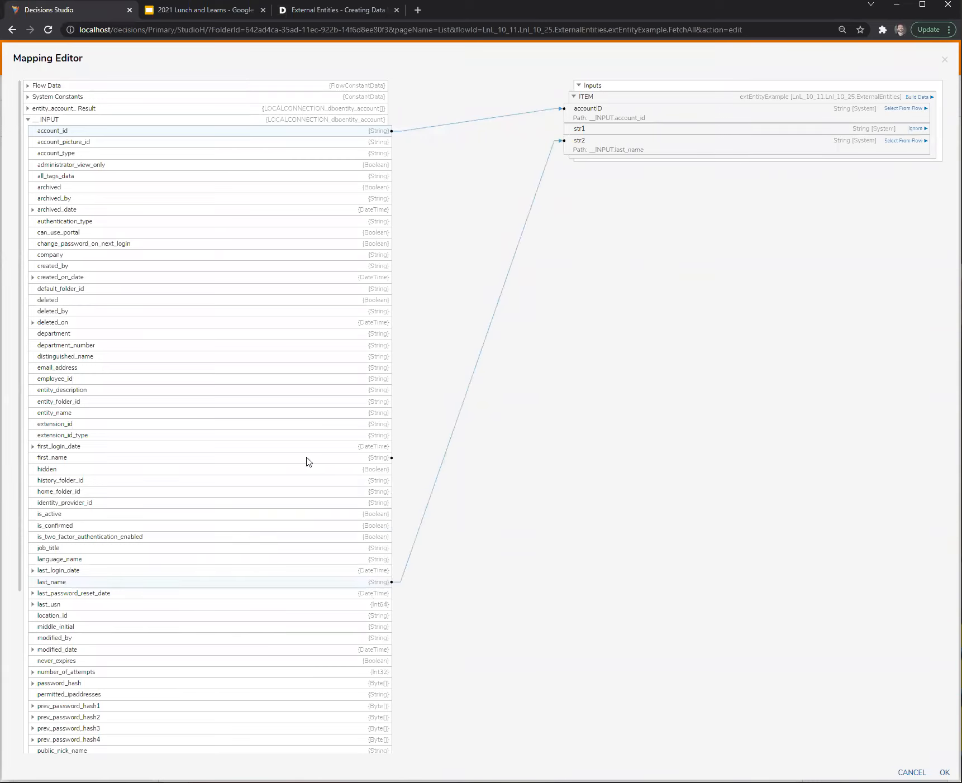
left_click_drag(453, 364, 605, 131)
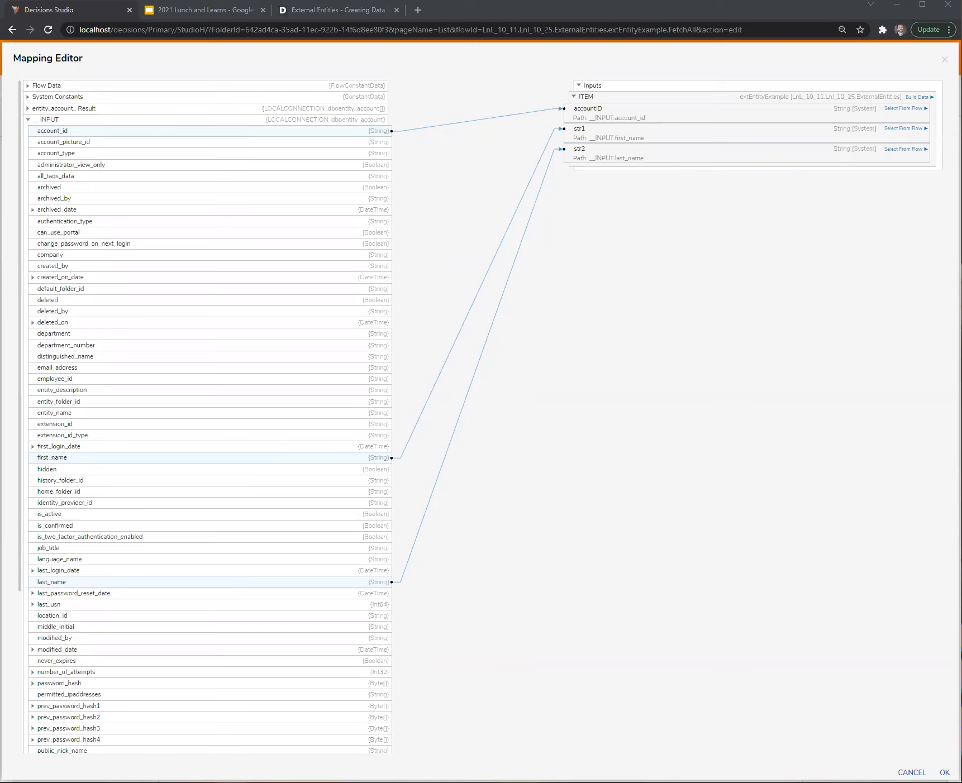
left_click(943, 772)
Set the end step's Entity input to Select From Flow using the List Mapping step's OUTPUTS
left_click(414, 159)
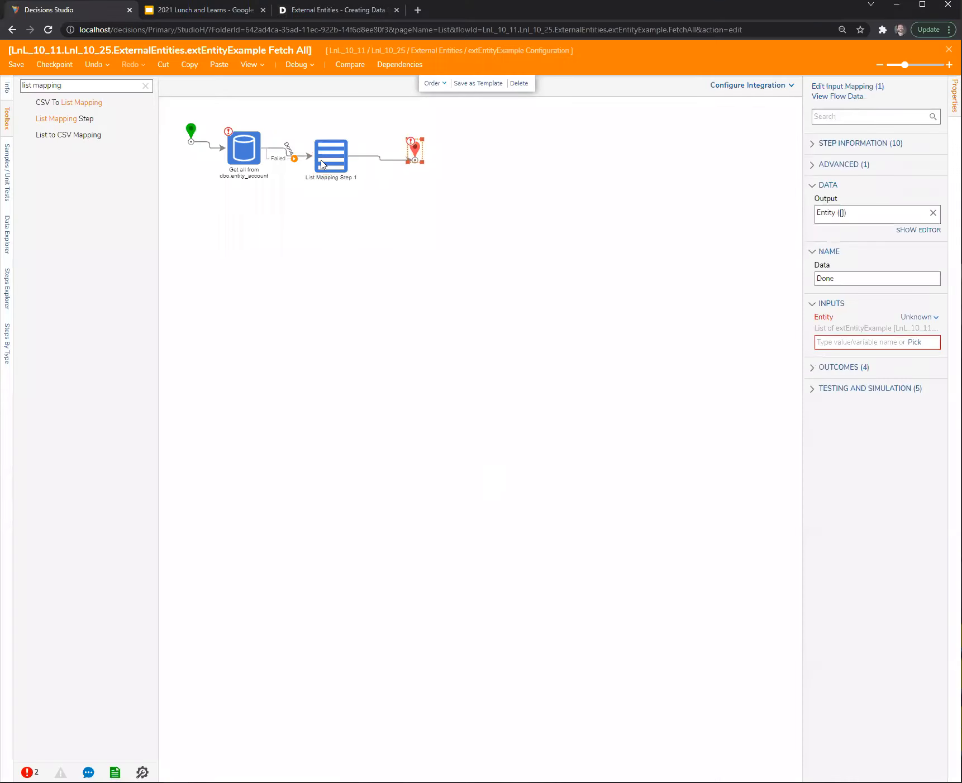
left_click(927, 318)
left_click(860, 291)
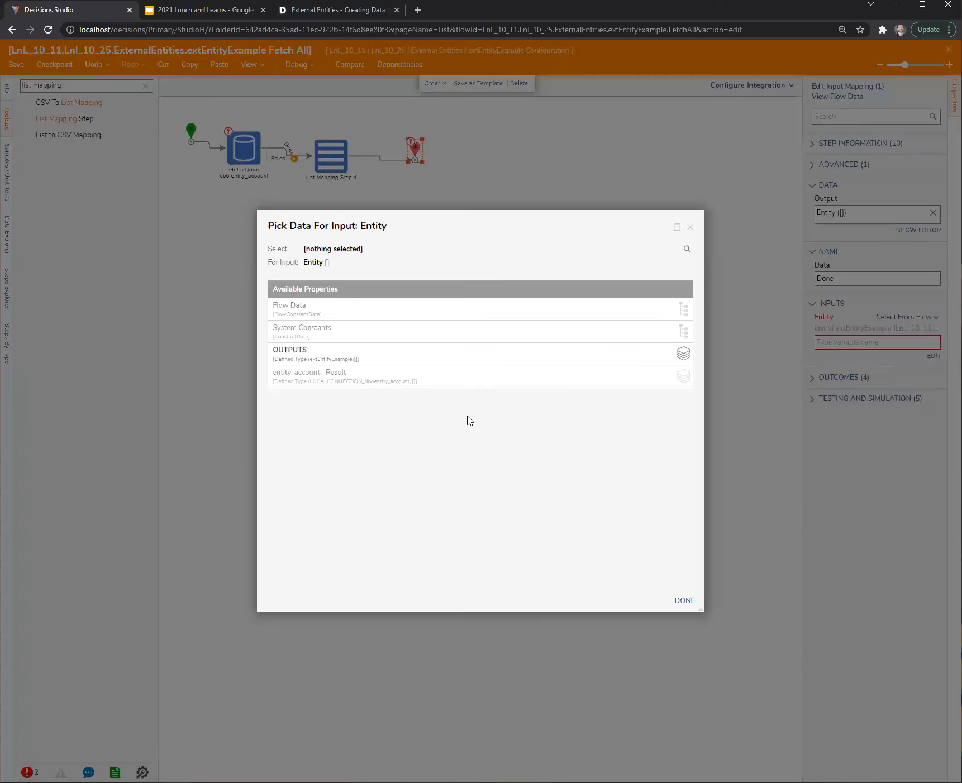
left_click(317, 362)
left_click(683, 601)
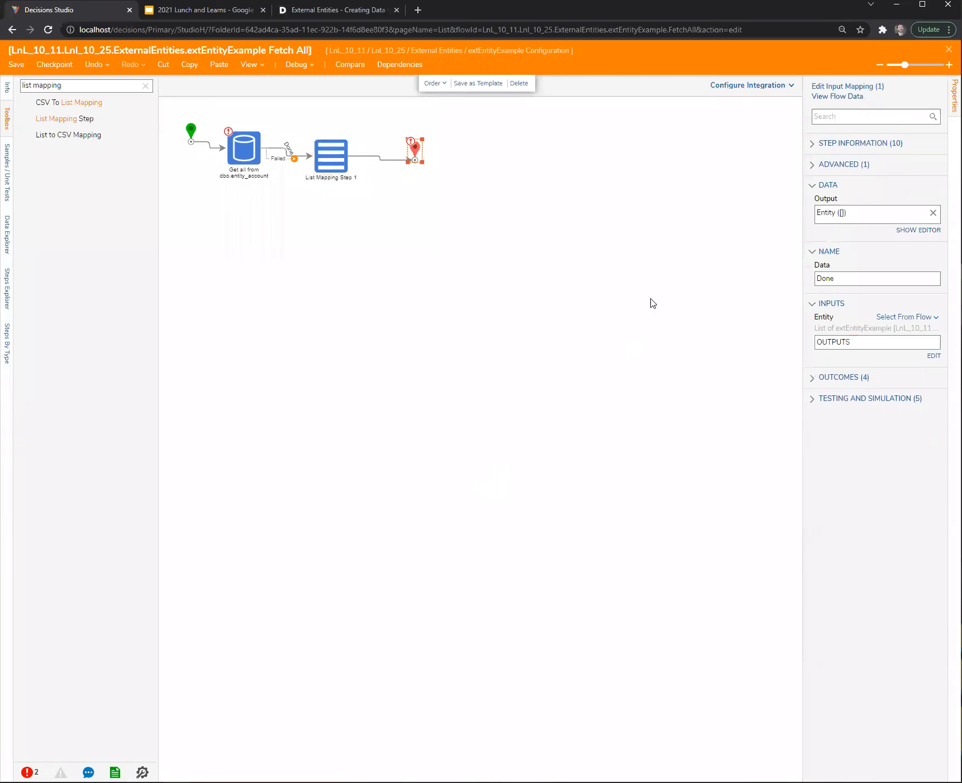
Close the Fetch All flow and save its changes
left_click(650, 221)
left_click(948, 49)
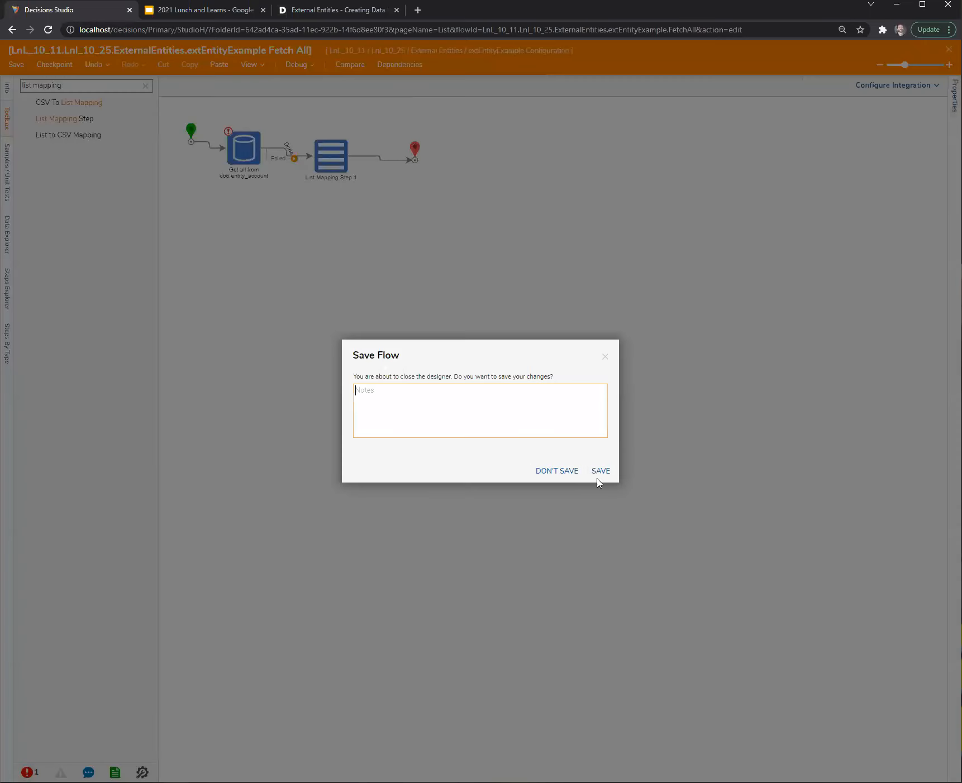
left_click(600, 472)
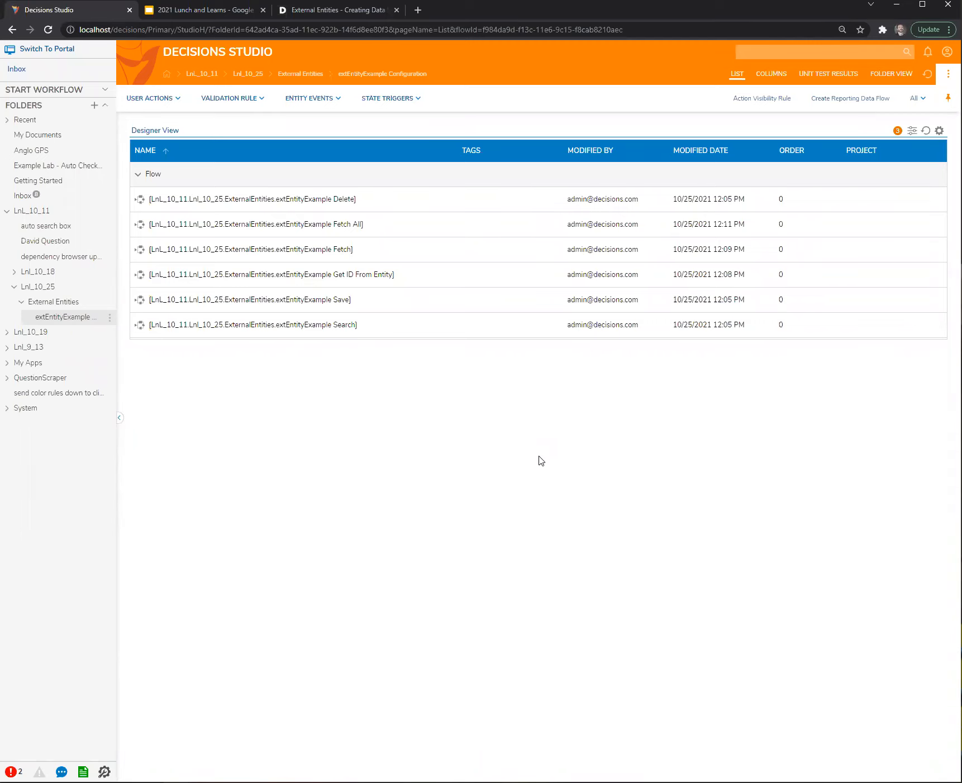
Create a report named "ext data report example1" in the External Entities folder
left_click(62, 304)
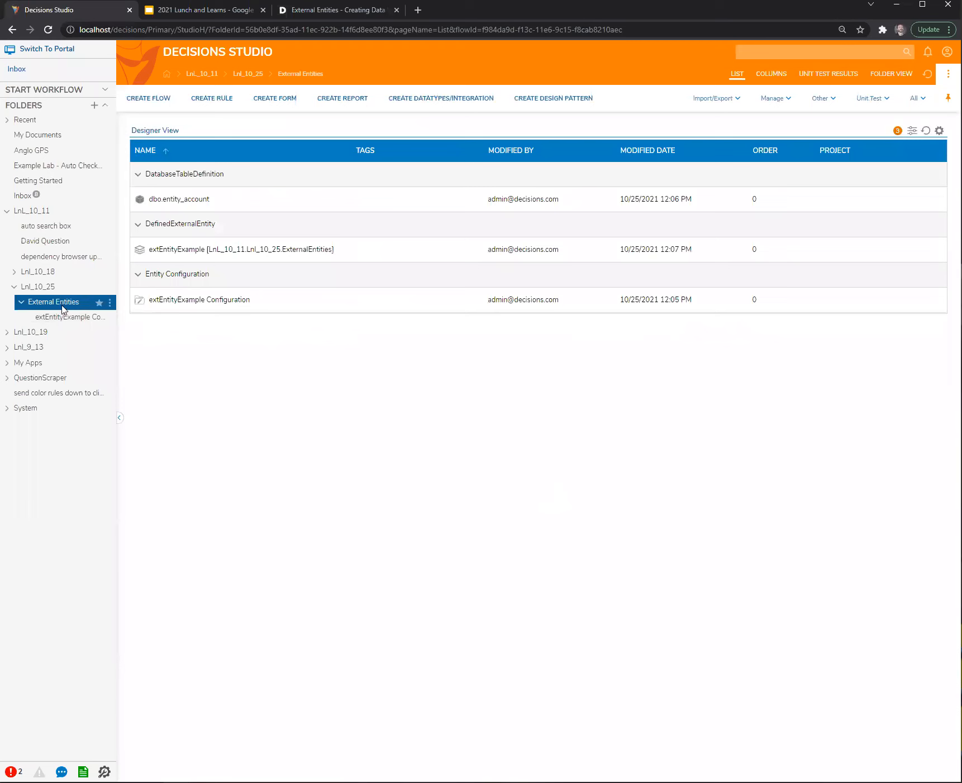
left_click(341, 98)
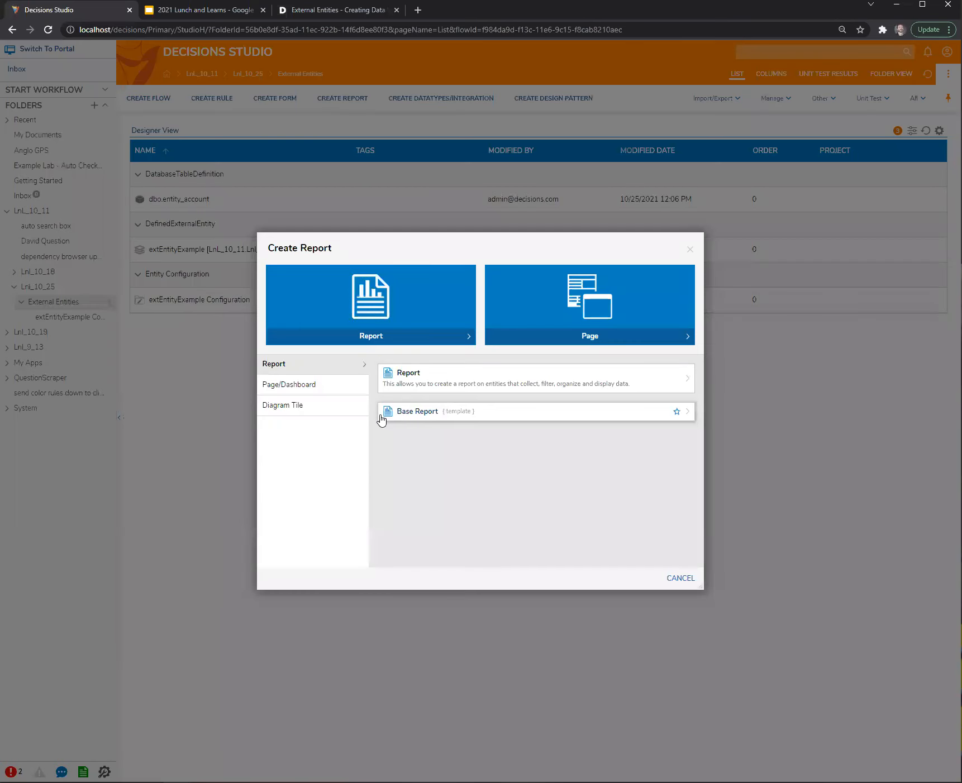
left_click(412, 388)
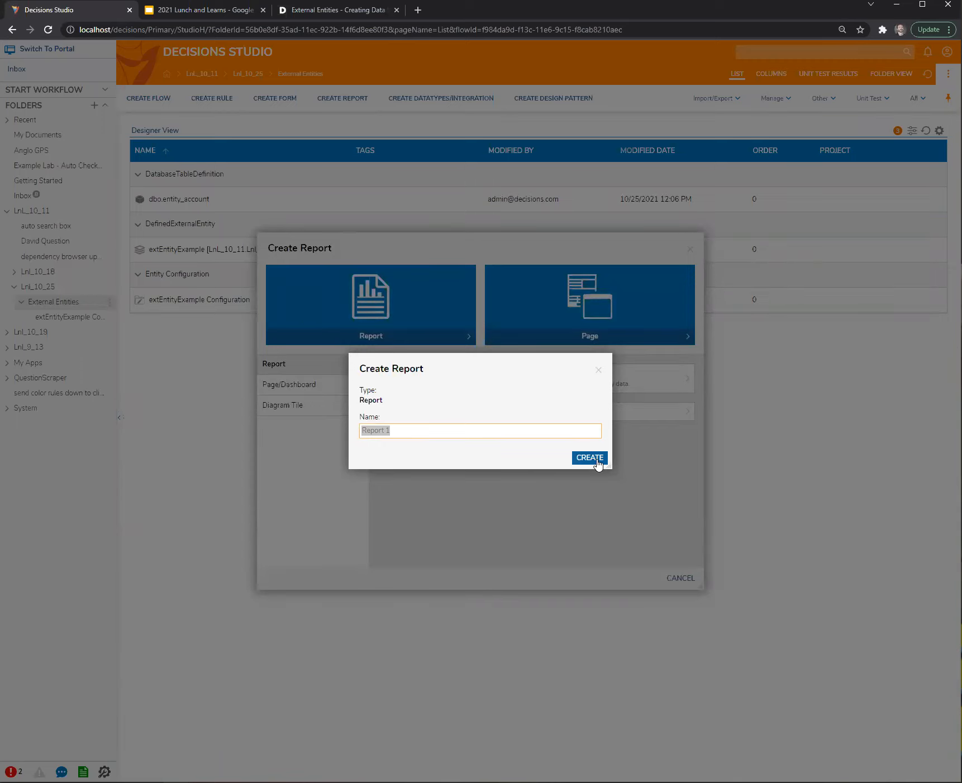
type("ext data report example1")
left_click(588, 457)
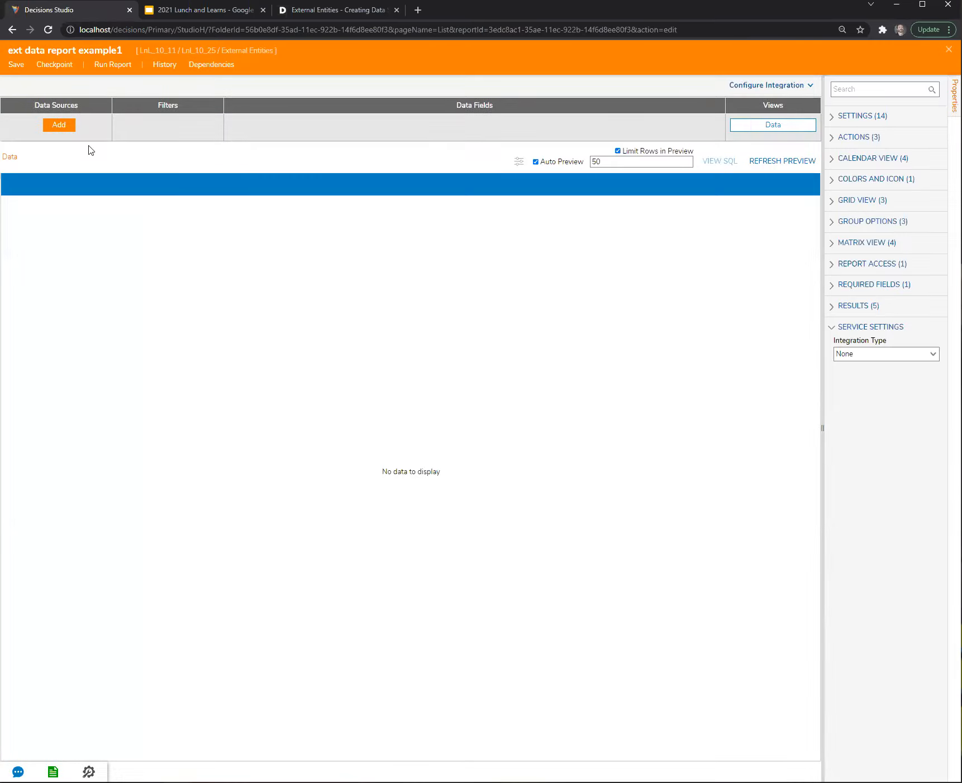
Add dbo.entity_account from Common > LOCAL CONNECTION as the report's data source
left_click(59, 124)
left_click(7, 163)
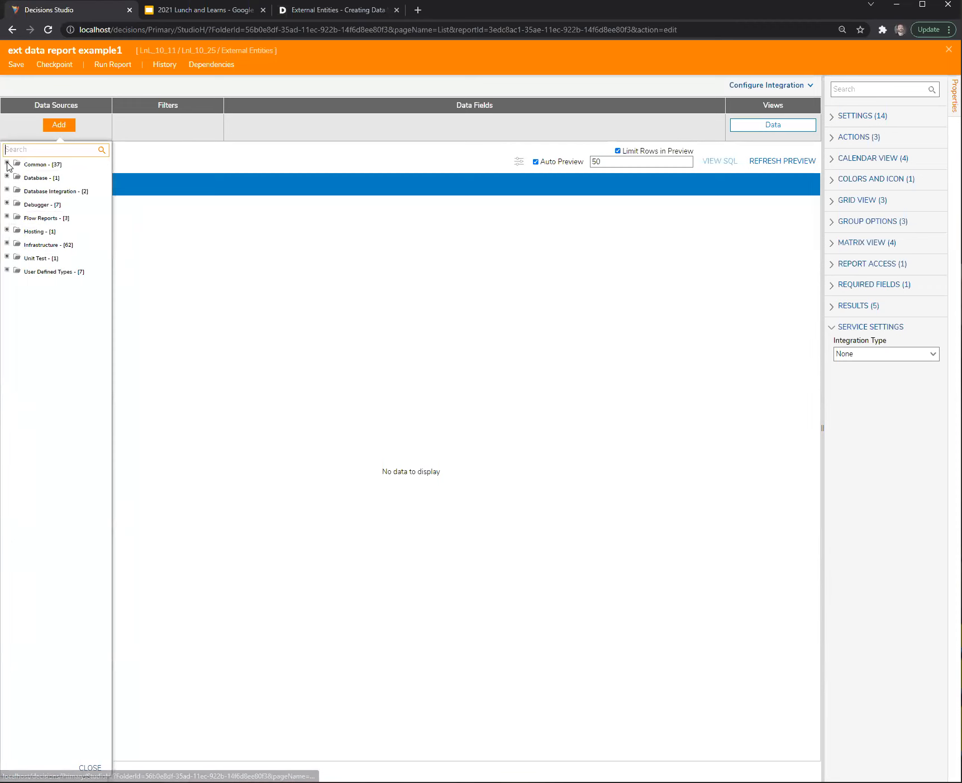
left_click(18, 230)
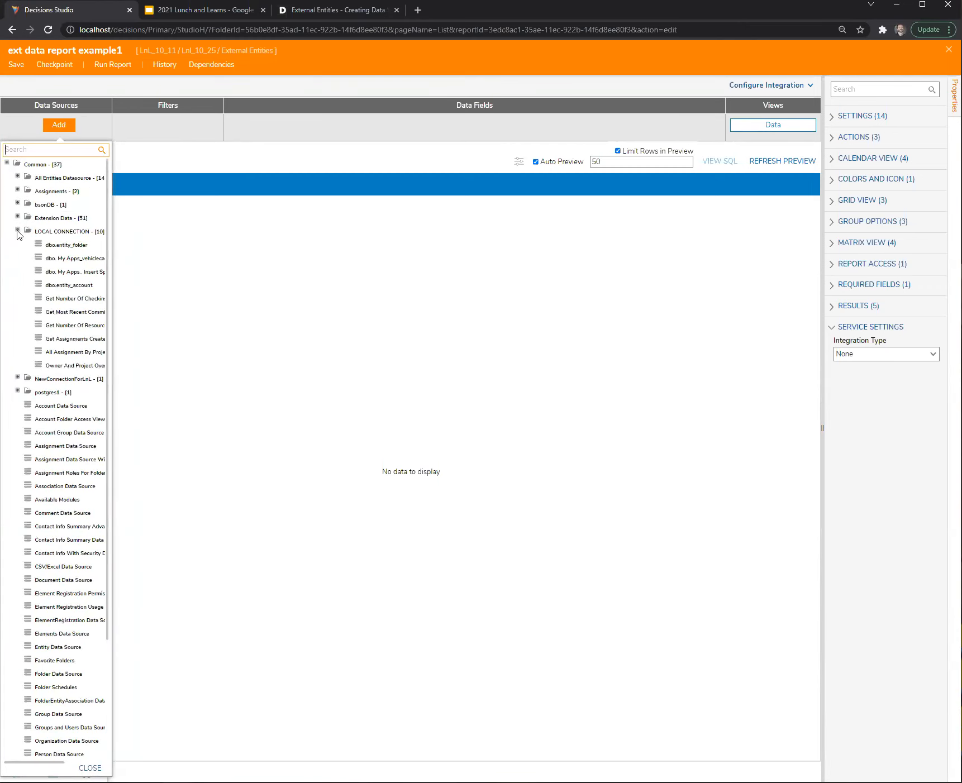
left_click(71, 285)
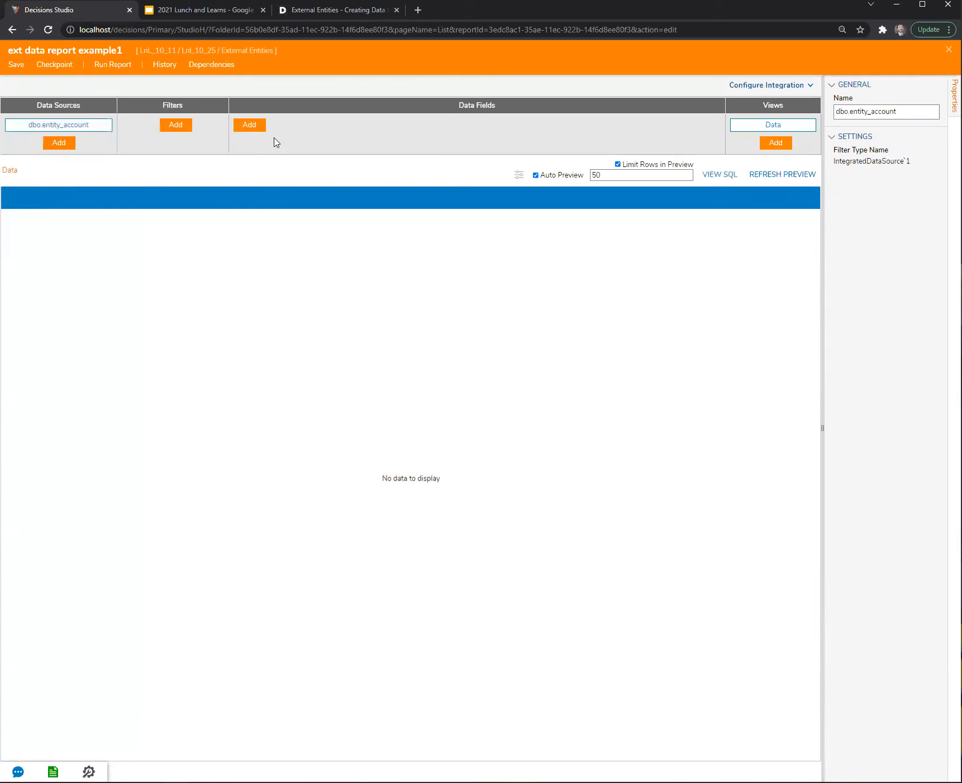
Add the data fields entity_name, first_name and last_name to the report, and close it with the changes saved
left_click(257, 128)
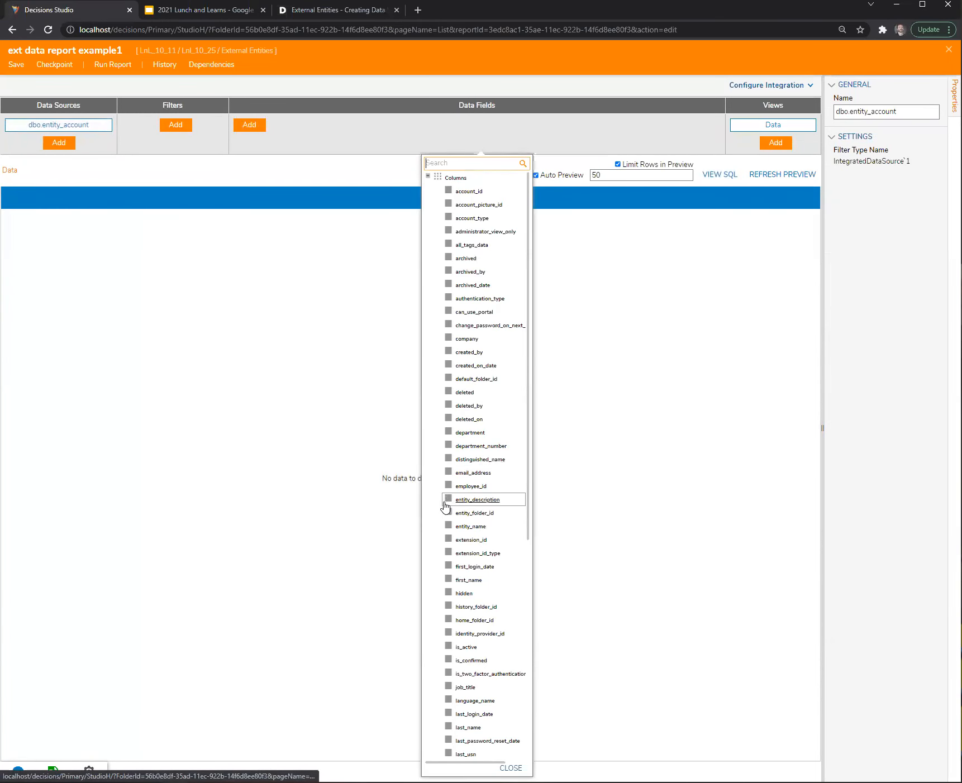
left_click(447, 527)
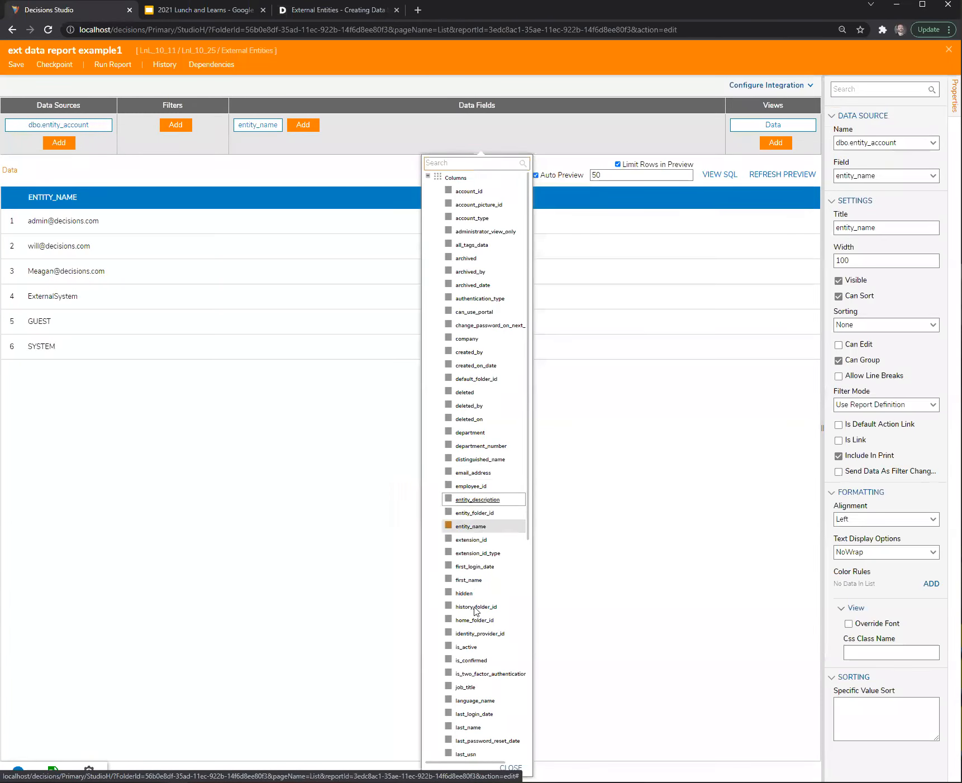
left_click(447, 579)
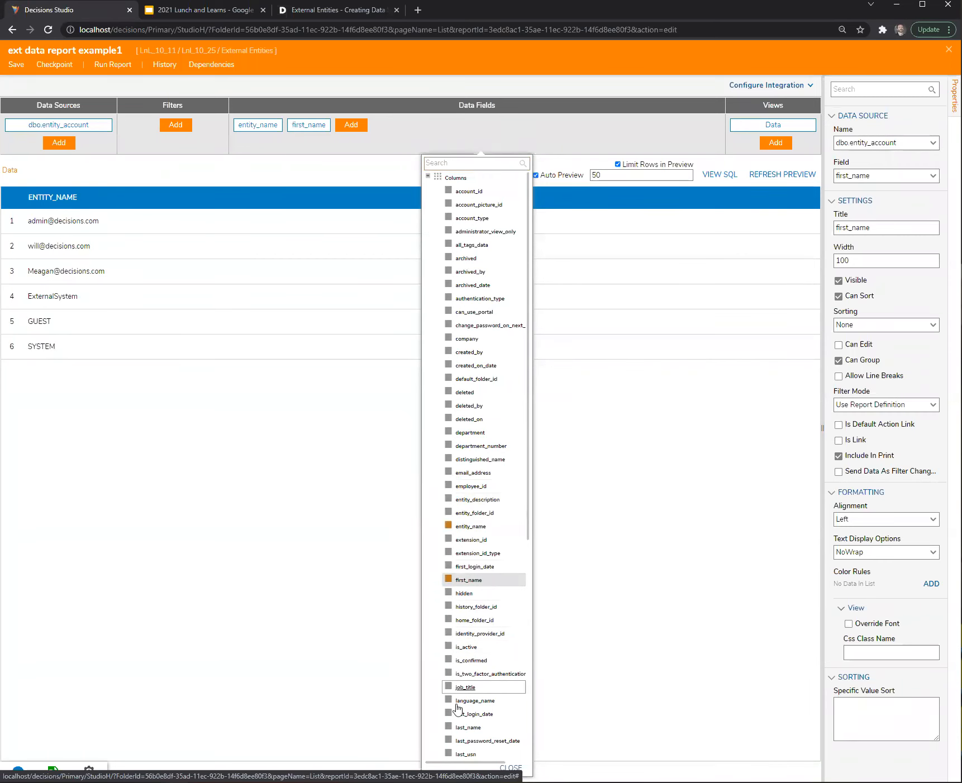
left_click(447, 727)
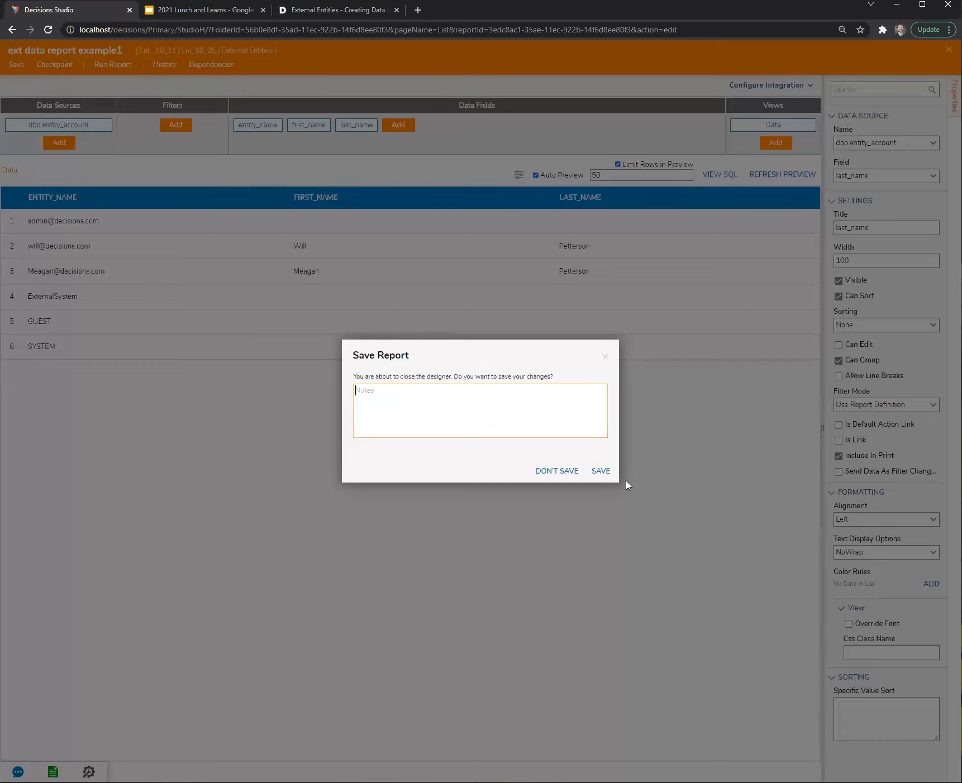
left_click(599, 471)
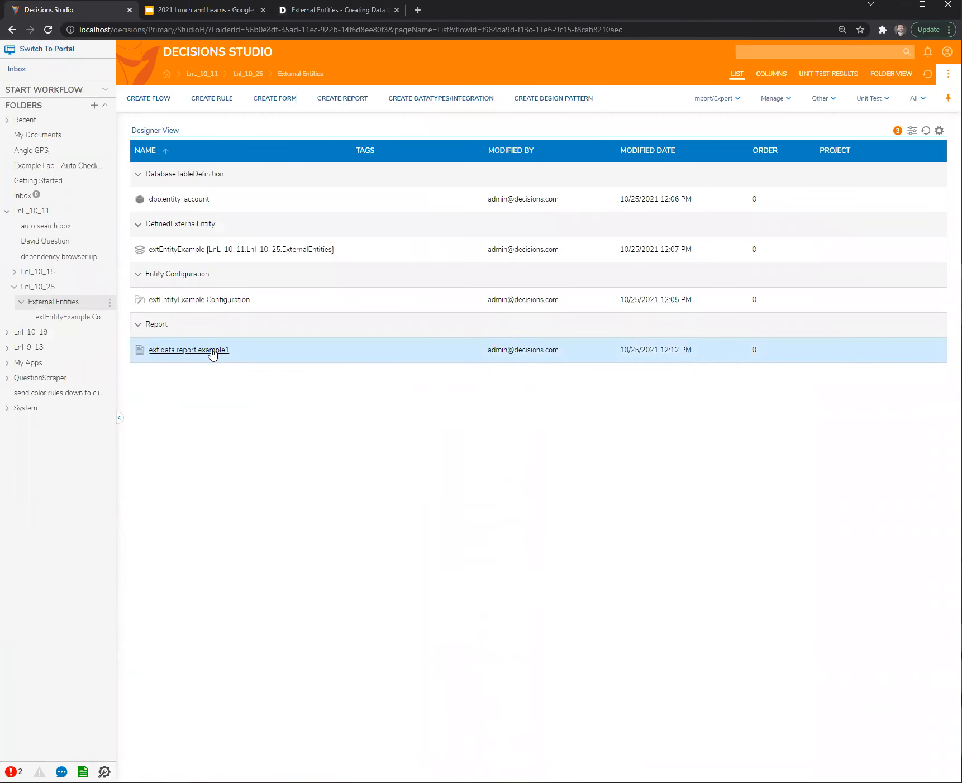
View the output of ext data report example1, close the viewer and open the report for editing
right_click(212, 353)
left_click(251, 285)
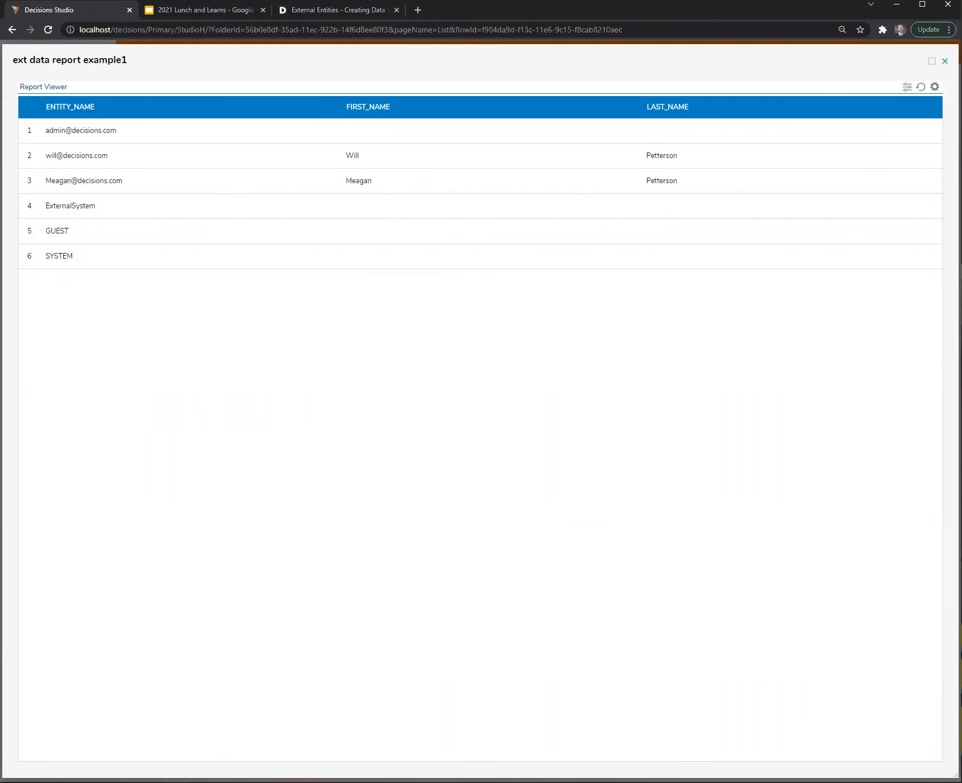
left_click(944, 61)
double_click(178, 354)
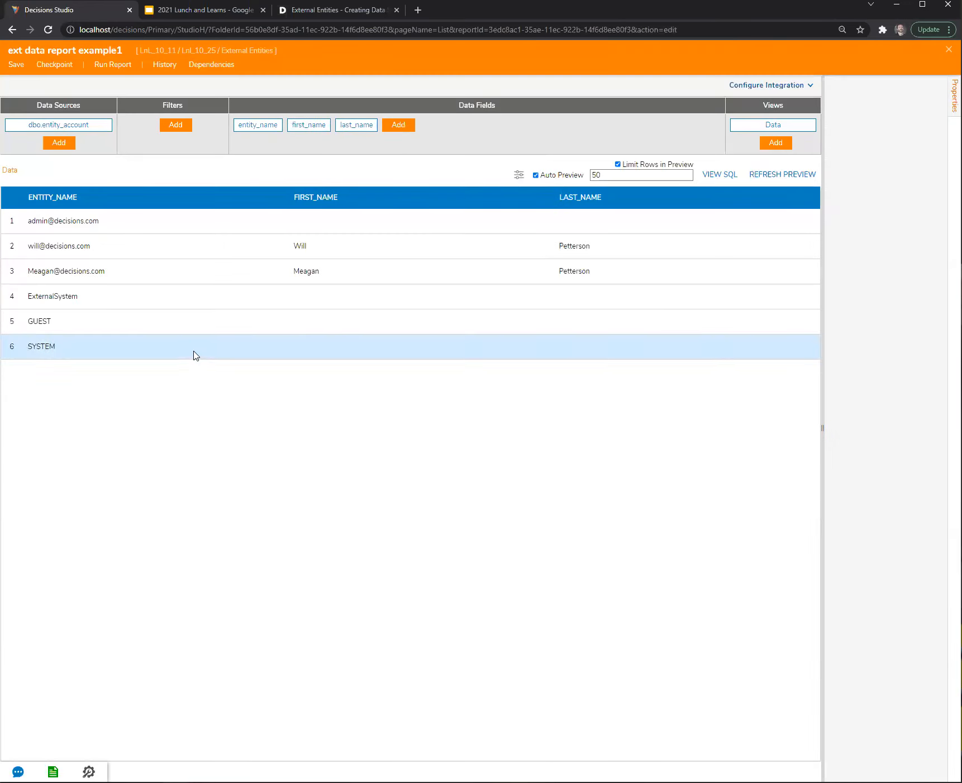
Override the report's action context and set the Action Context Type to LnL_10_11.Lnl_10_25.ExternalEntities.extEntityExample
left_click(850, 139)
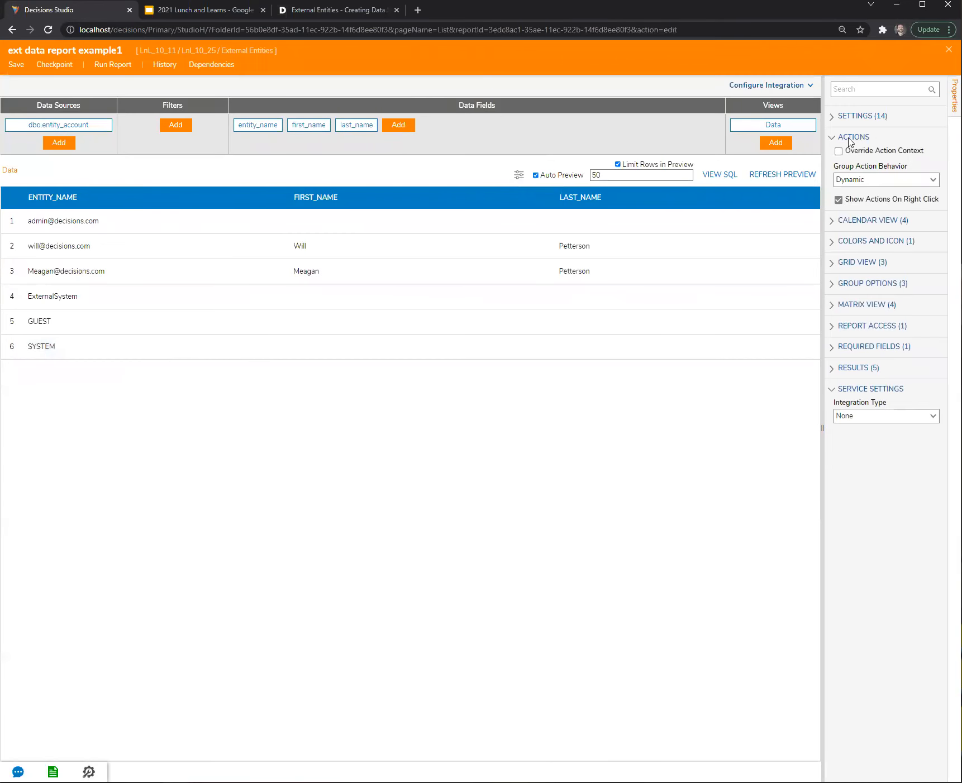
left_click(838, 152)
left_click(884, 180)
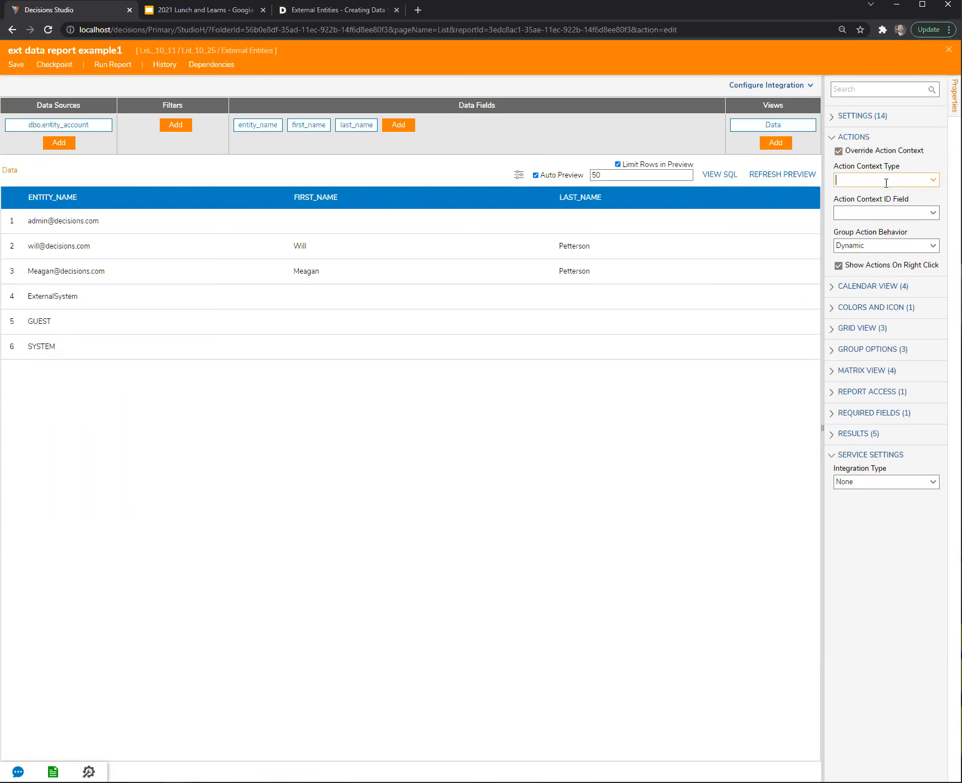
type("ext")
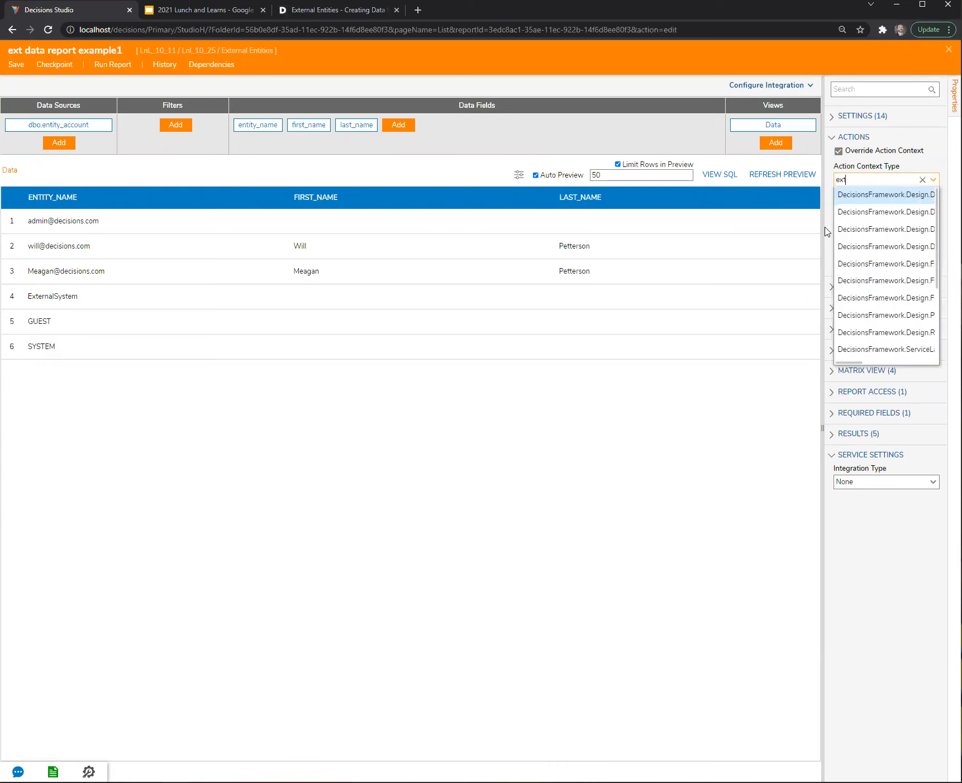
left_click_drag(821, 230, 487, 230)
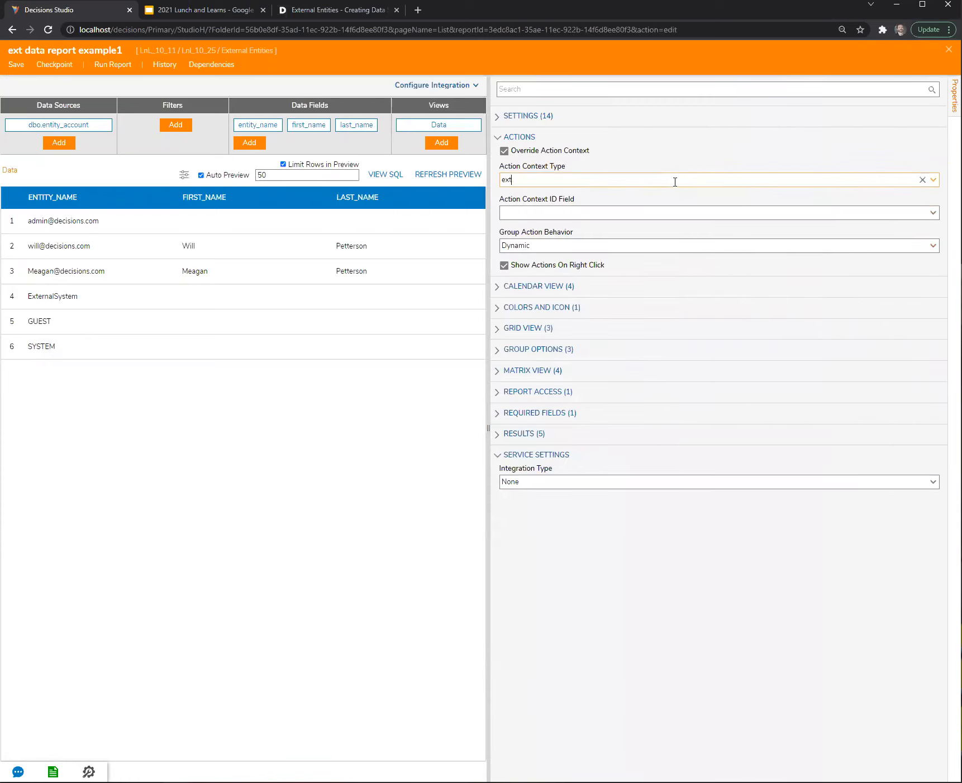
left_click(674, 181)
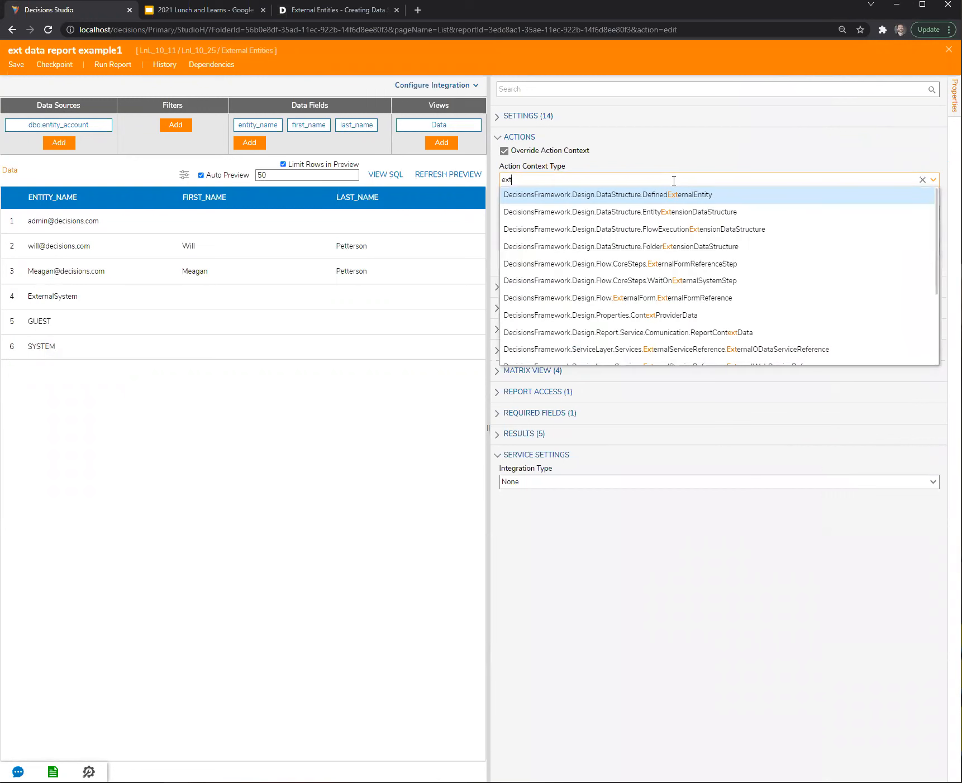
scroll(676, 251, "down", 3)
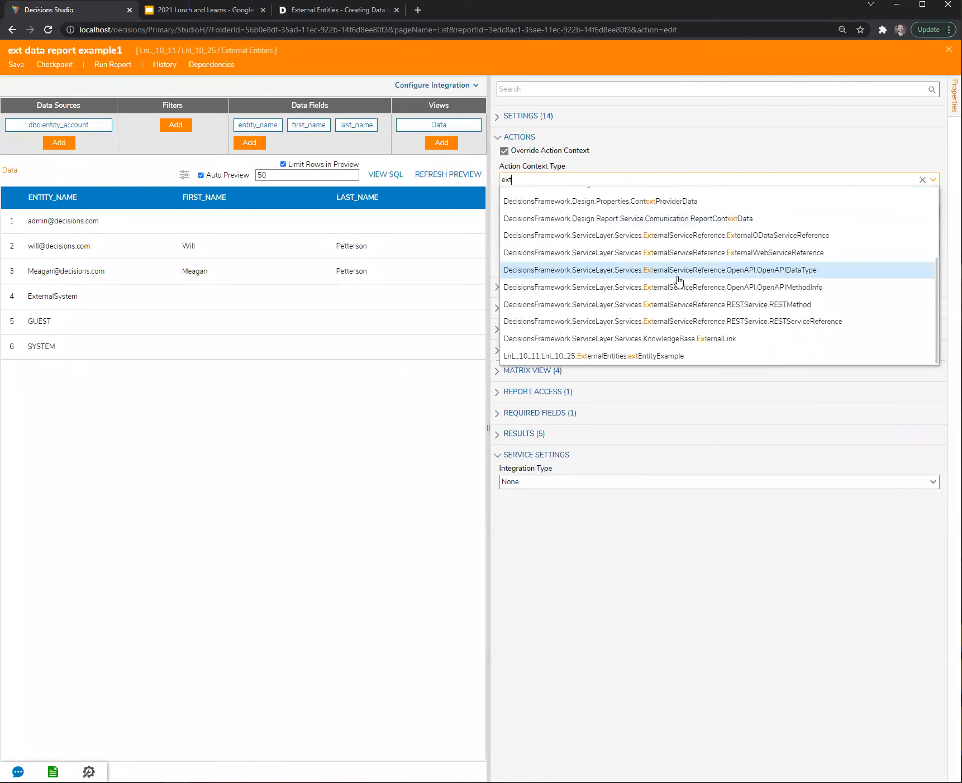
left_click(642, 357)
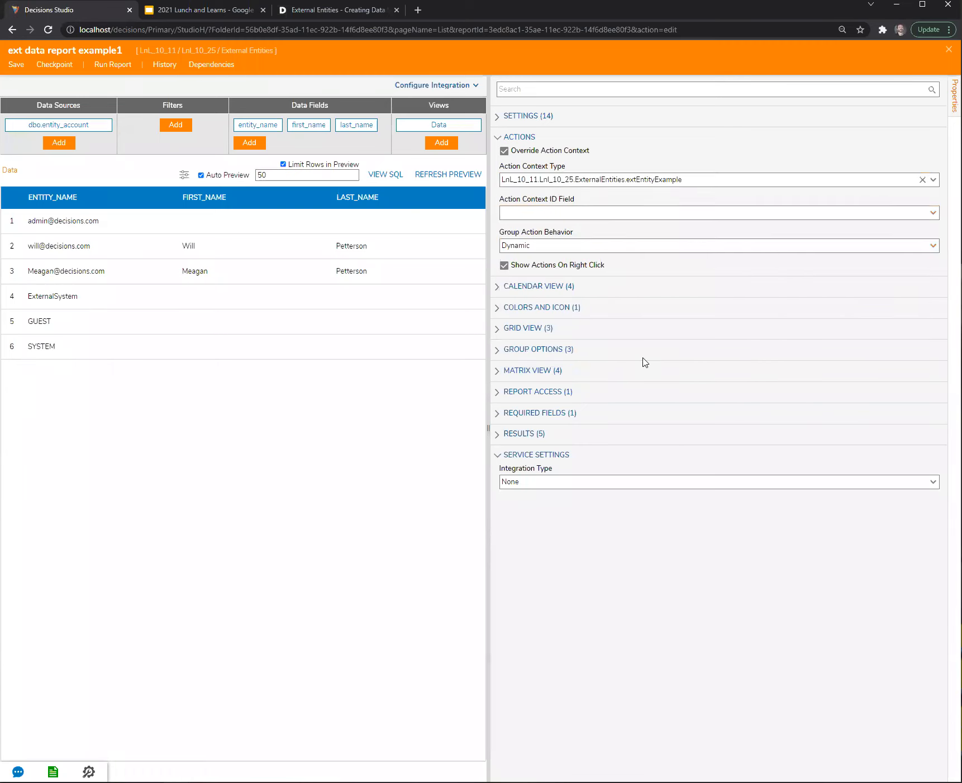
Set the report's Action Context ID Field to account_id, and narrow the properties area
left_click(931, 214)
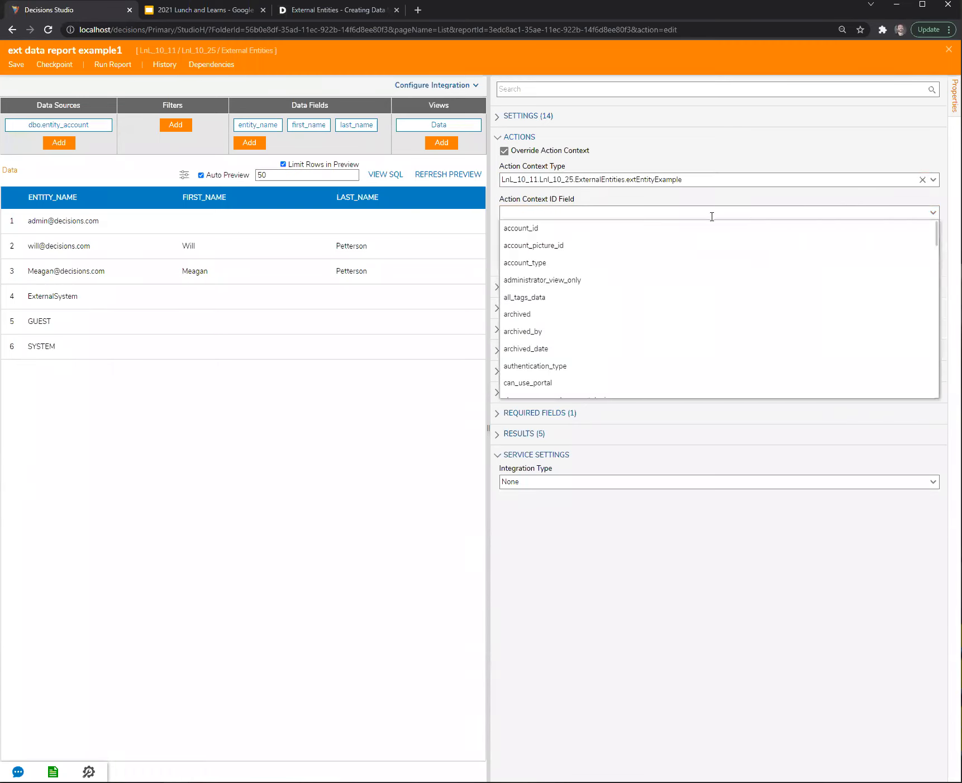
left_click(591, 229)
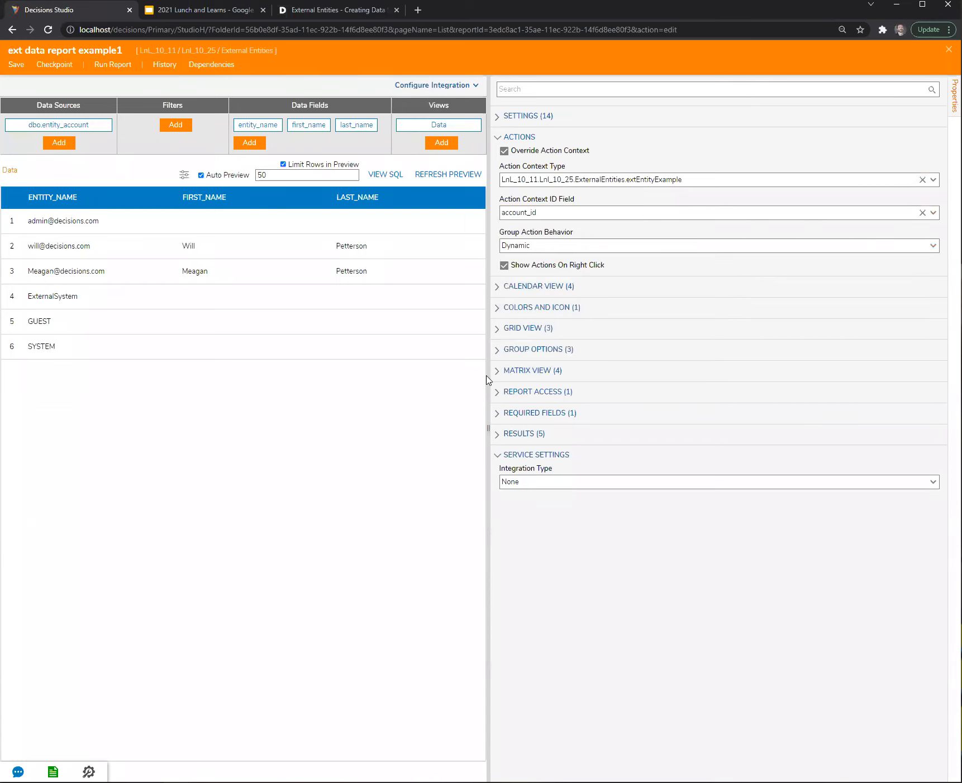
left_click_drag(485, 375, 609, 378)
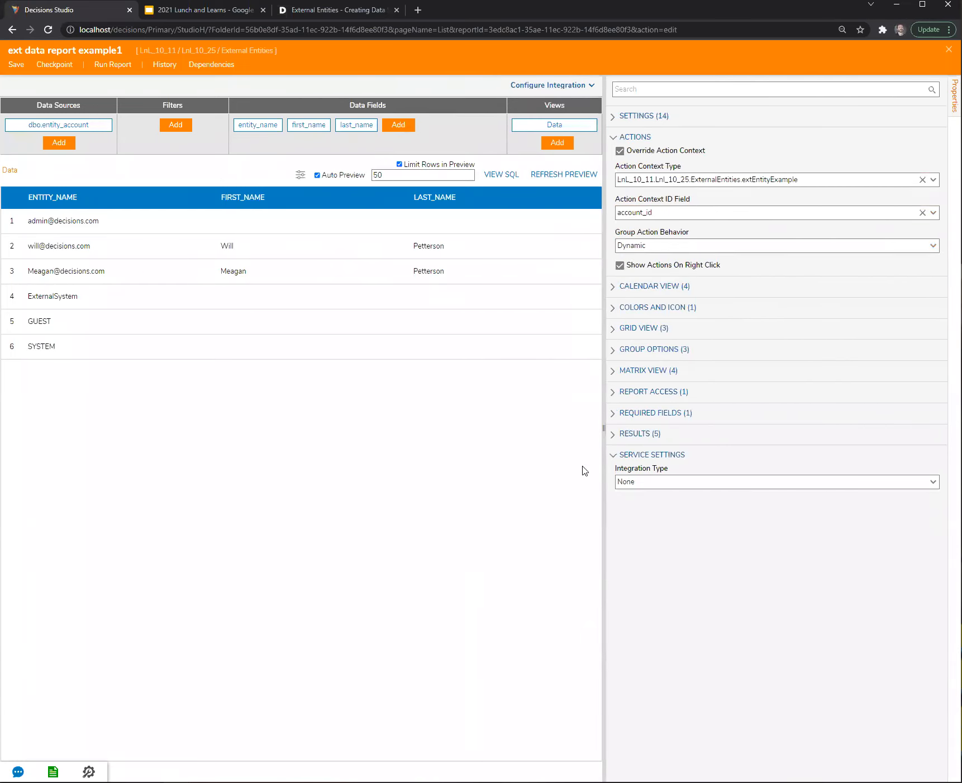
Run the report to check the actions offered on its rows, close it, and reopen ext data report example1 to review its action settings
left_click(115, 65)
right_click(275, 178)
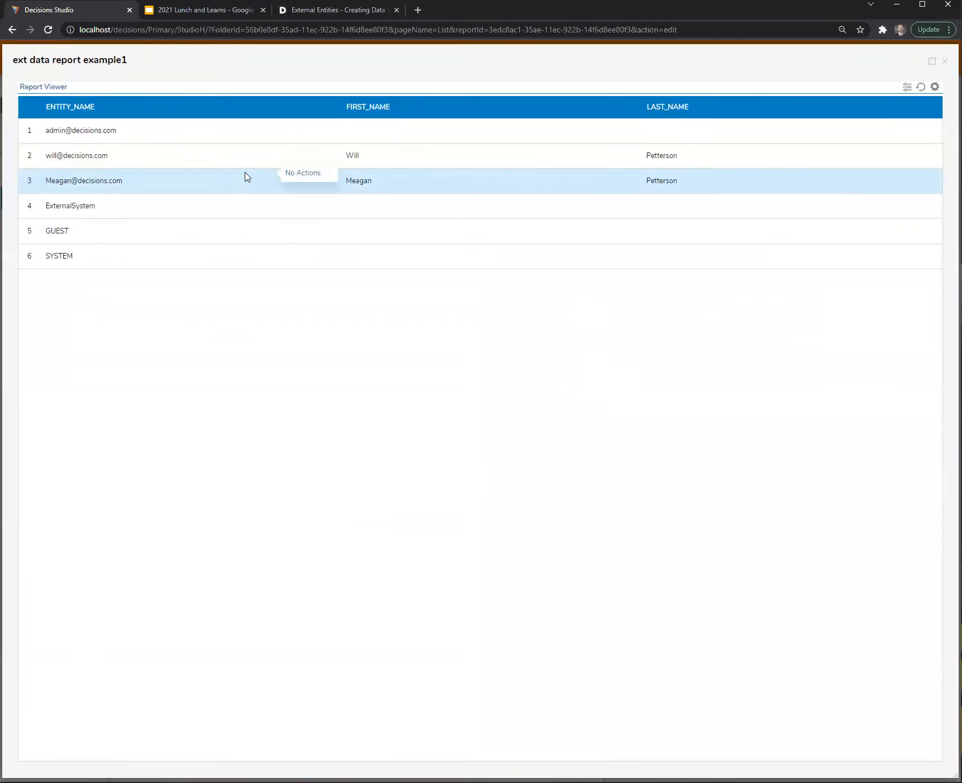
right_click(251, 166)
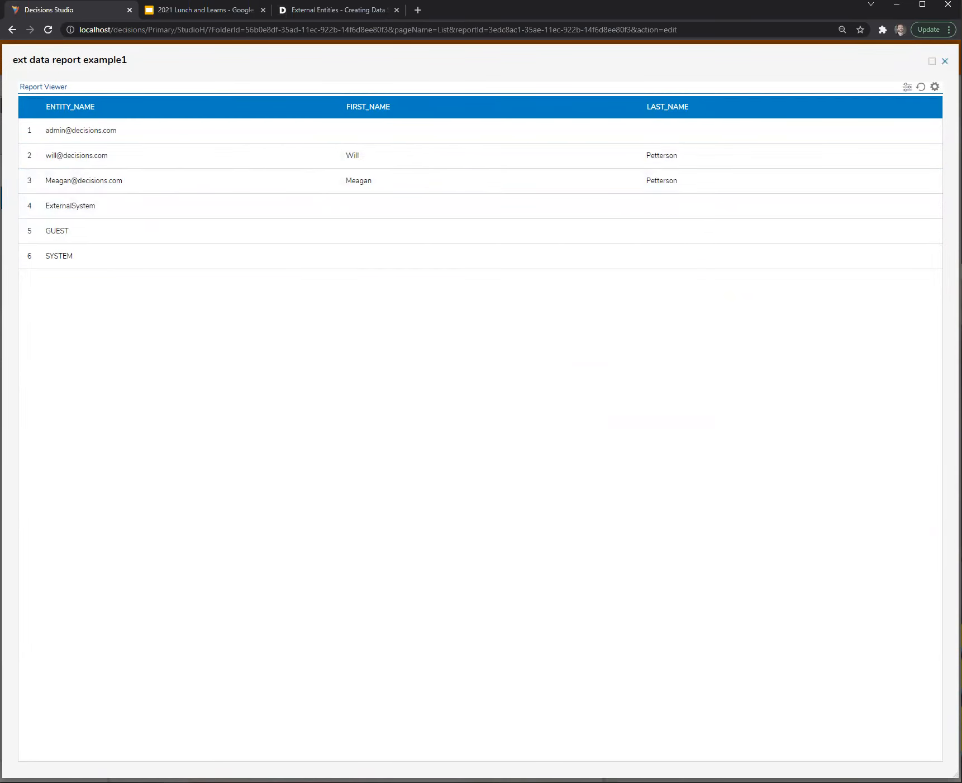
left_click(944, 60)
left_click(948, 49)
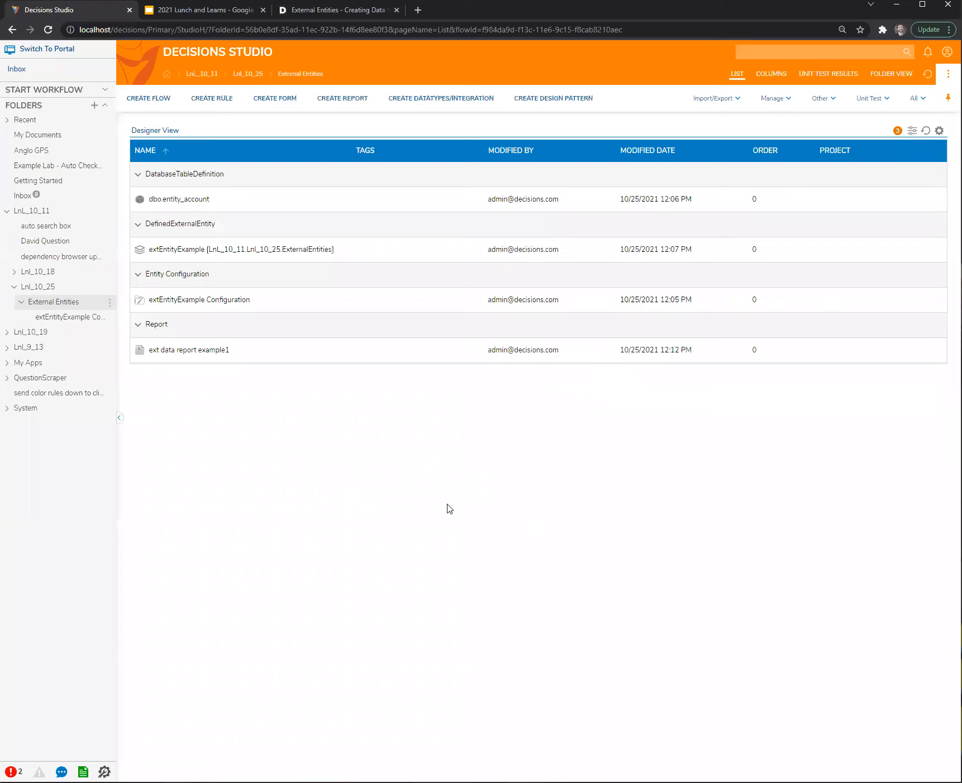
double_click(173, 351)
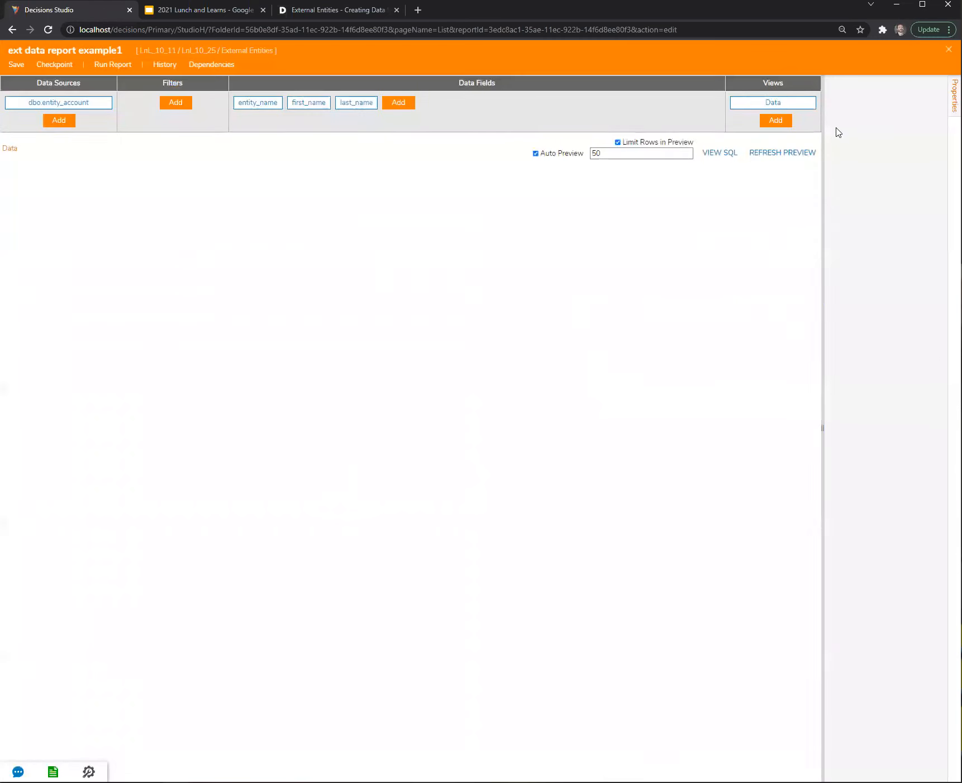
left_click(857, 137)
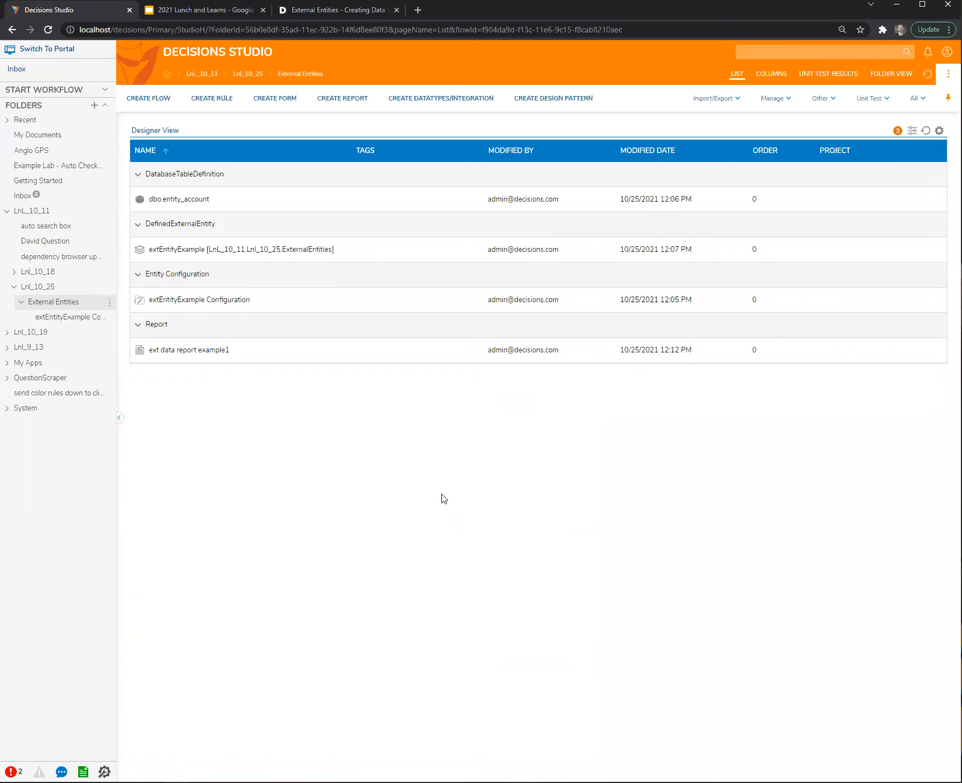
Create a user action named "Update personal info" in the extEntityExample Configuration folder
left_click(56, 319)
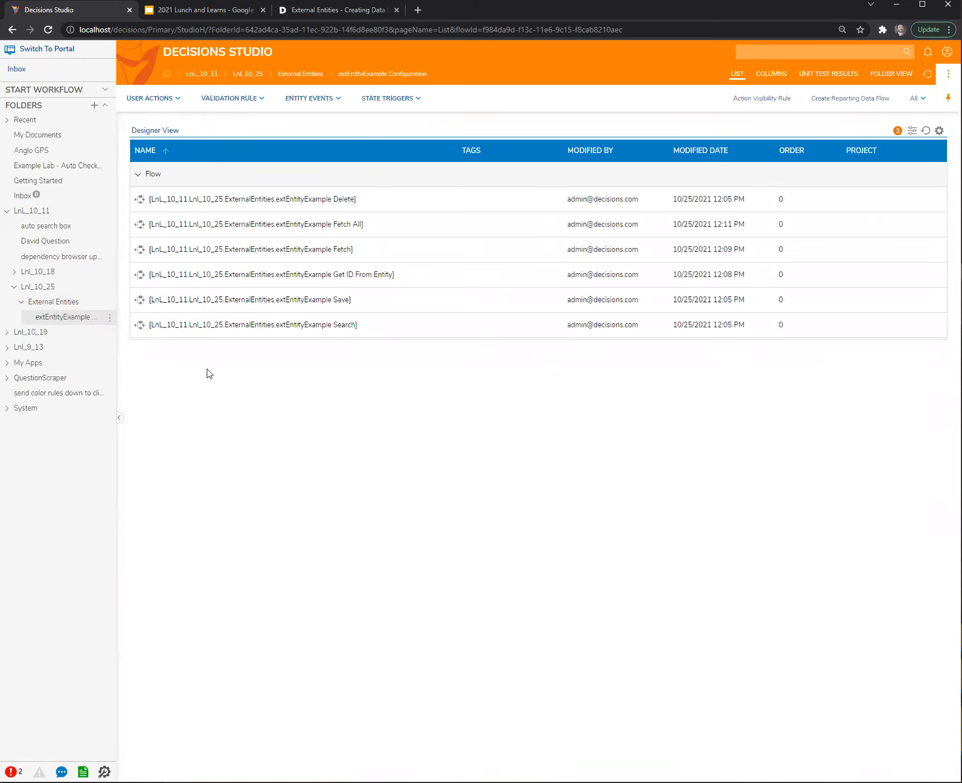
left_click(156, 100)
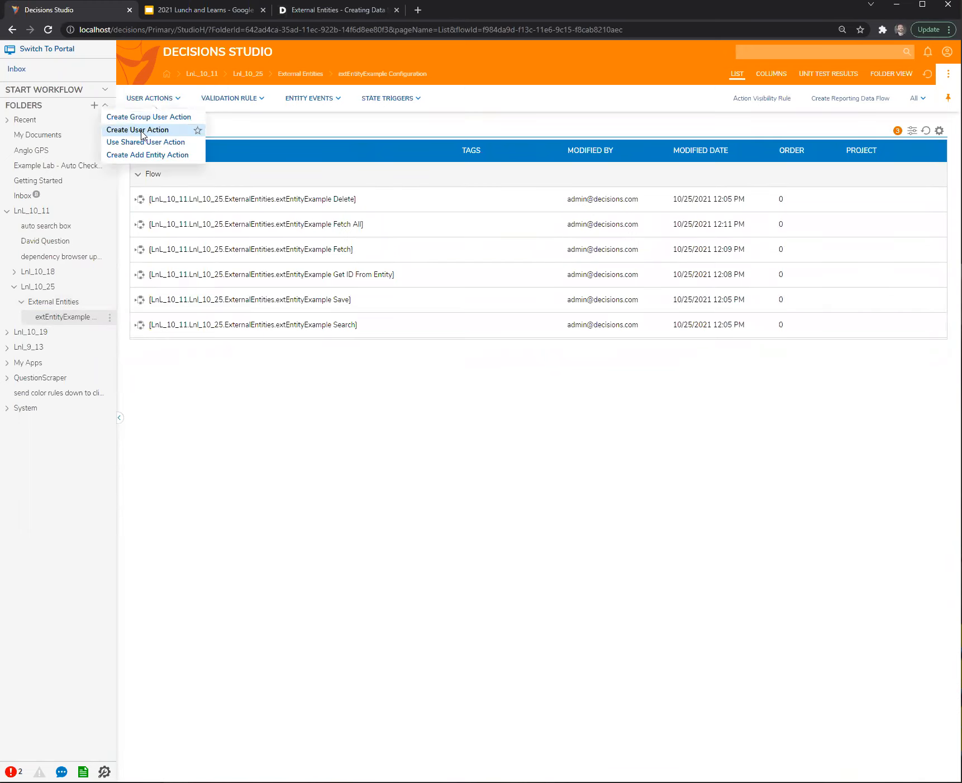
left_click(140, 129)
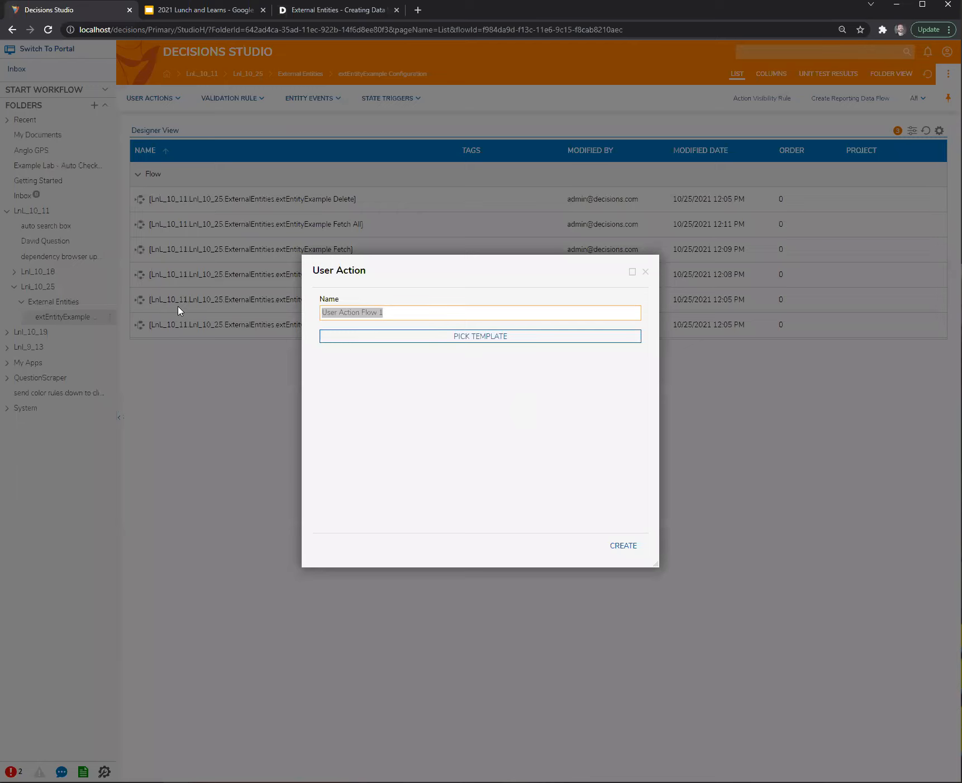
type("Update personal info")
left_click(612, 545)
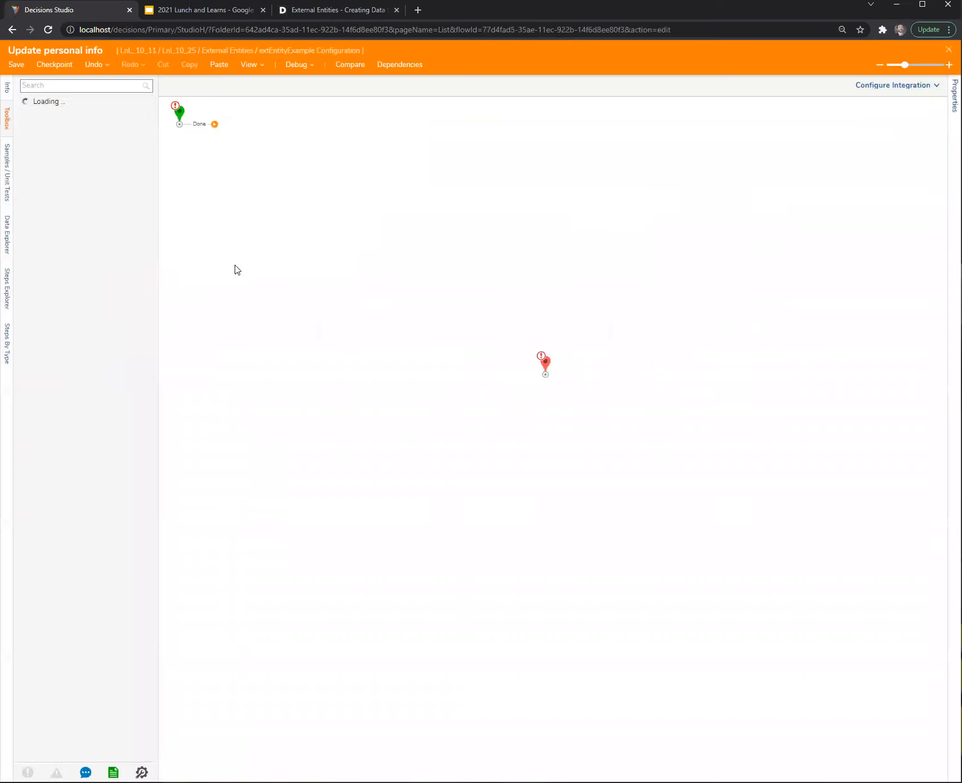
Add a Show Form step connected to the flow's start and create a new Form named Form 1 for it
left_click_drag(65, 238, 296, 168)
left_click_drag(218, 128, 285, 169)
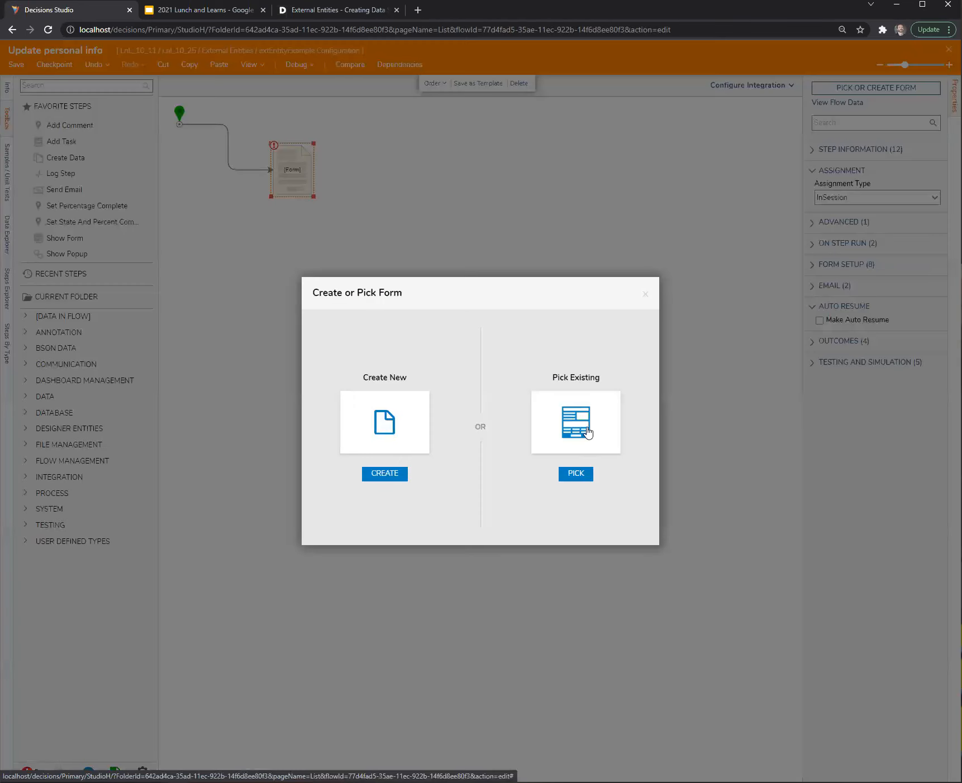
left_click(356, 438)
left_click(409, 317)
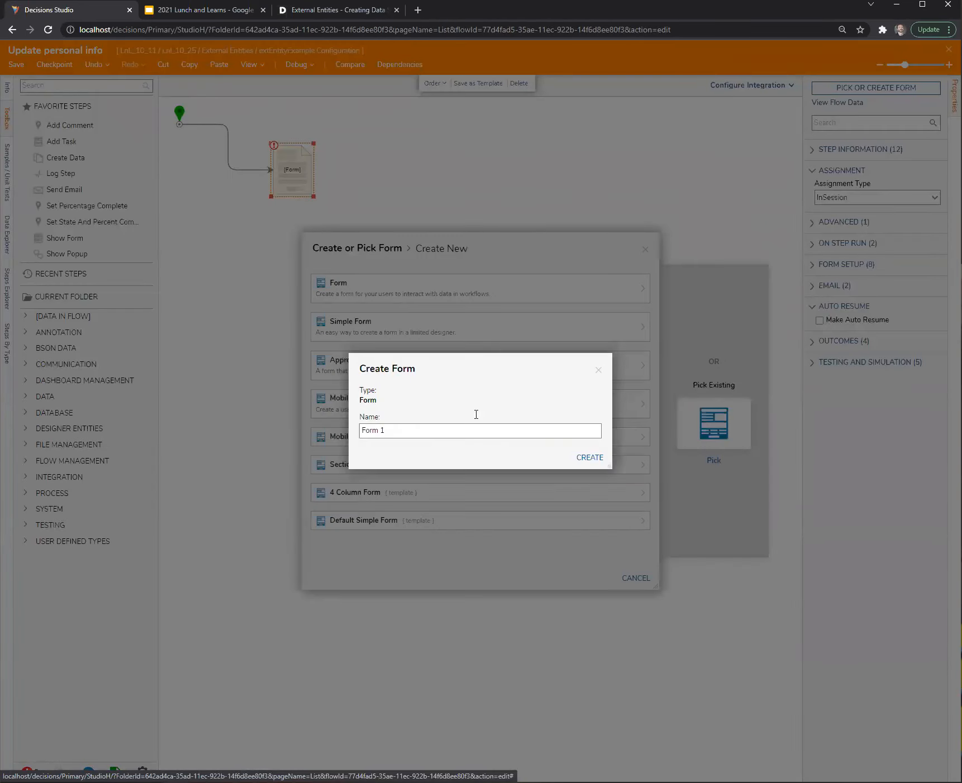
left_click(585, 457)
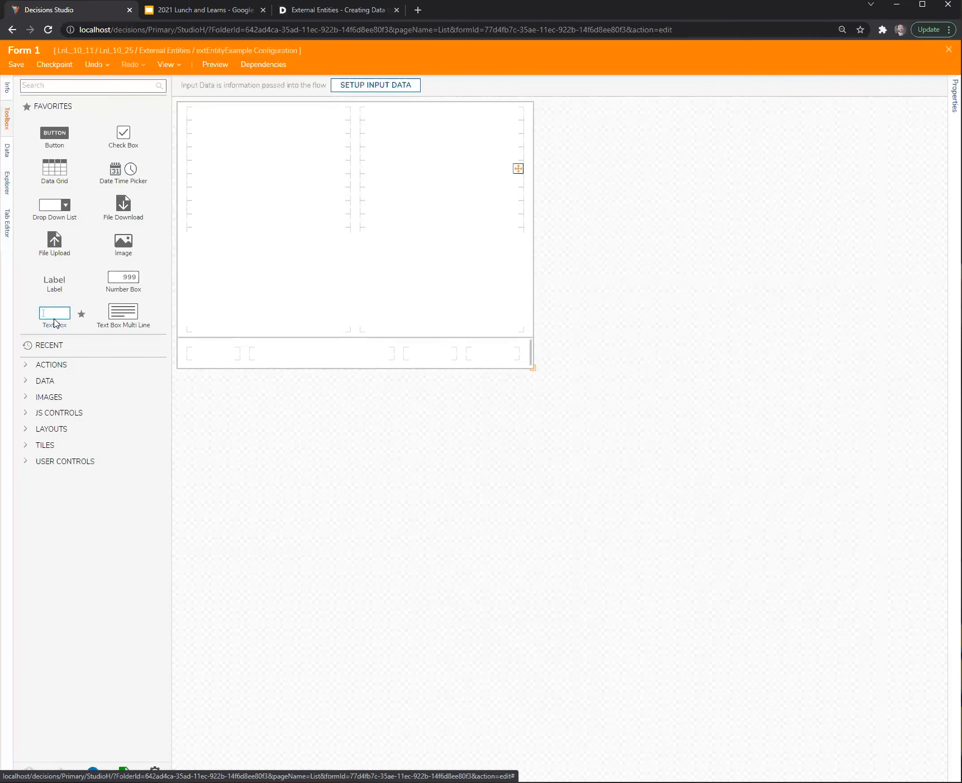
Place two stacked text boxes in the form's first column with the data names fName and lName
left_click_drag(55, 319, 261, 222)
type("fName")
key("Return")
left_click_drag(32, 310, 217, 155)
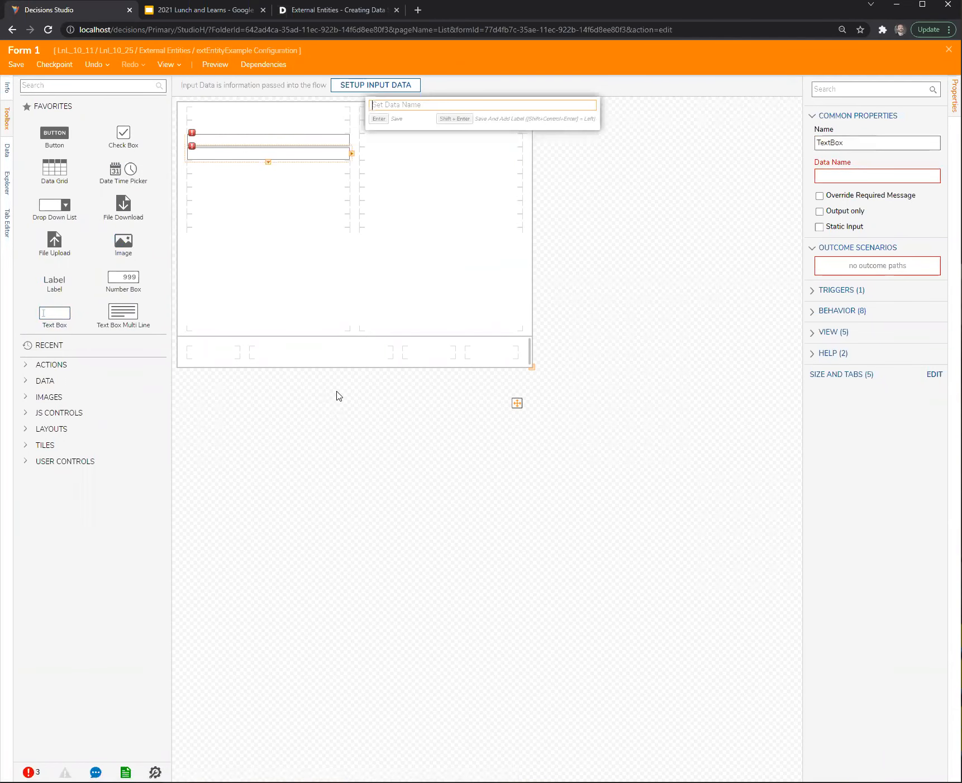
type("lName")
key("Return")
Add a button in the form's lower right cell, and close the form with its changes saved
left_click_drag(47, 130, 498, 360)
left_click(666, 200)
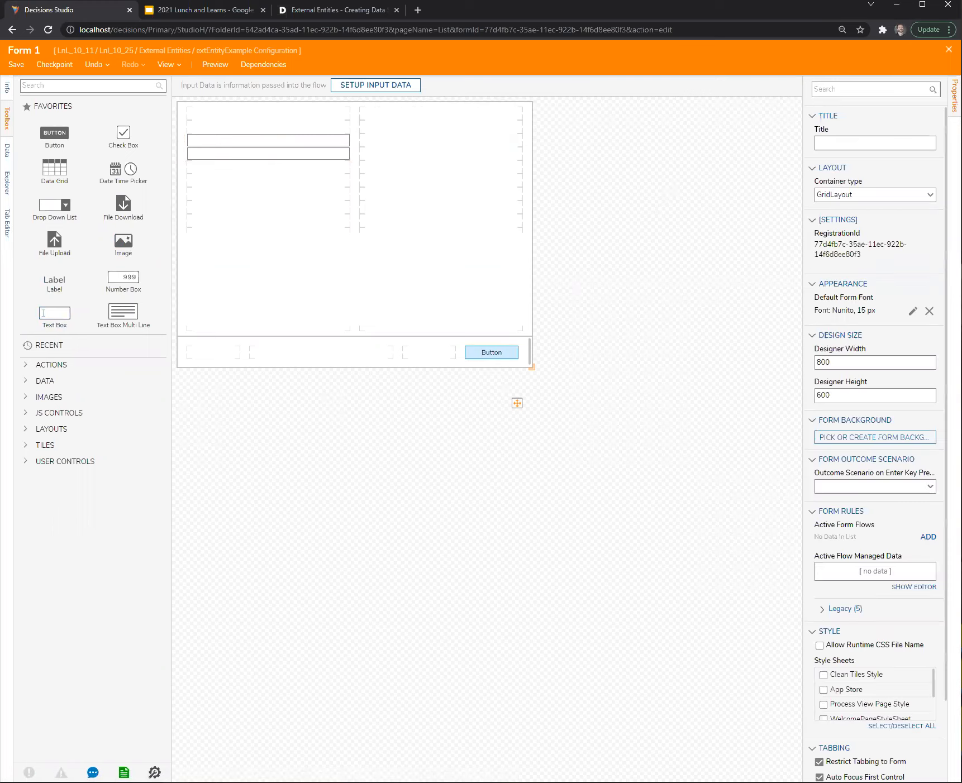
left_click(948, 49)
left_click(599, 472)
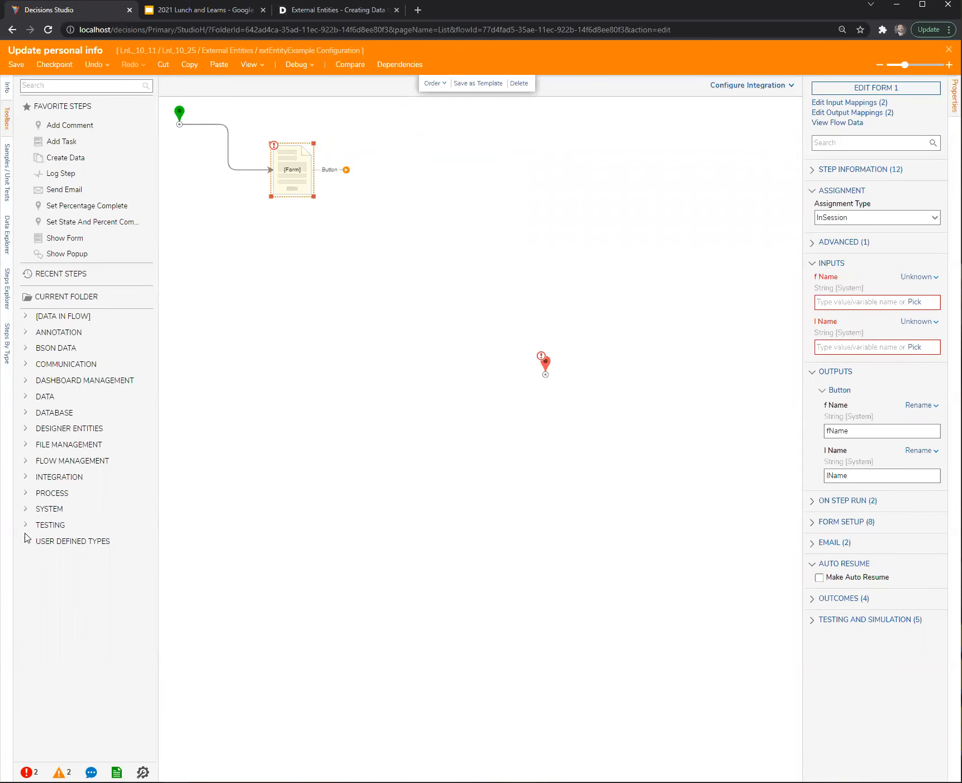
Add an Update dbo.entity_account step from the LOCAL CONNECTION database integration after the form step
left_click(24, 478)
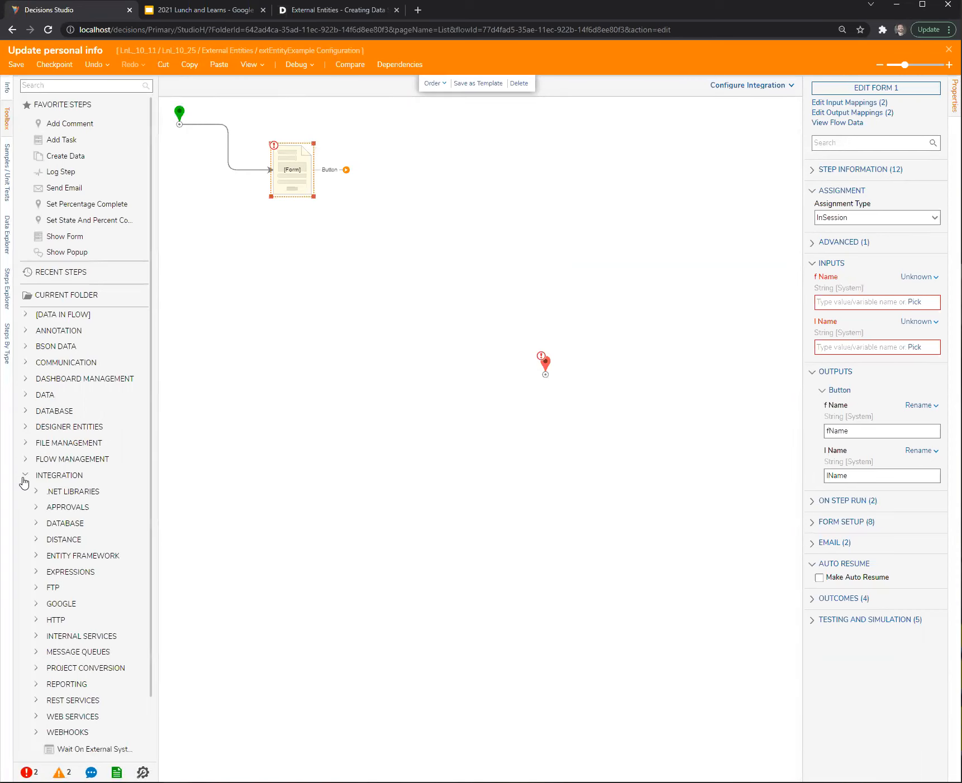
left_click(36, 524)
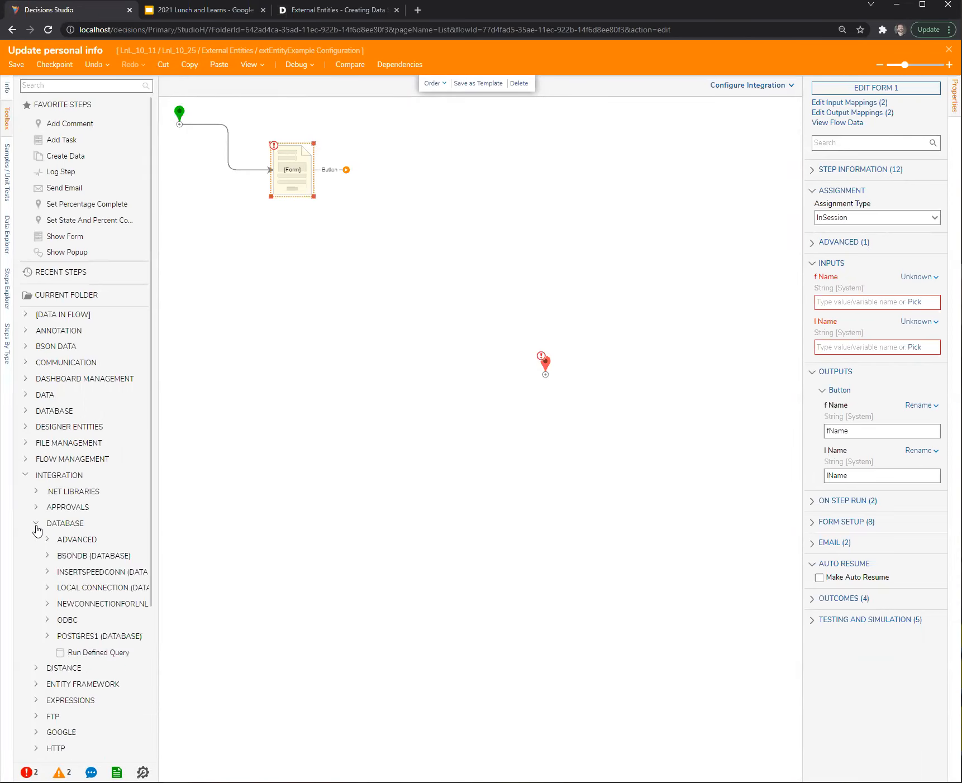
left_click(48, 589)
left_click(57, 555)
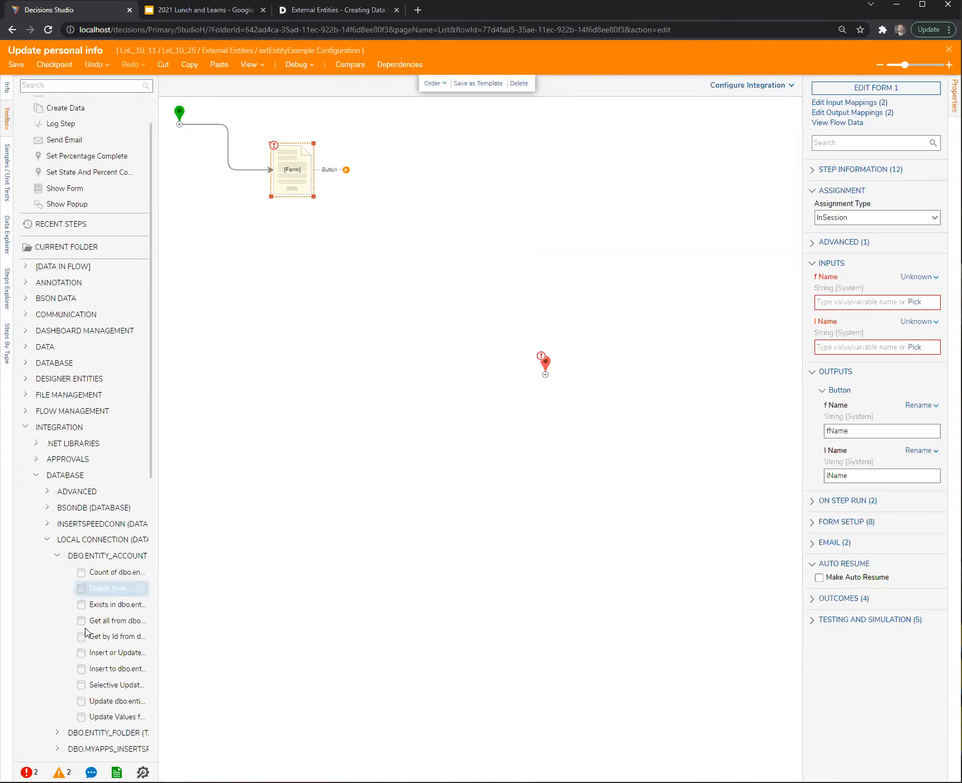
left_click_drag(114, 701, 425, 202)
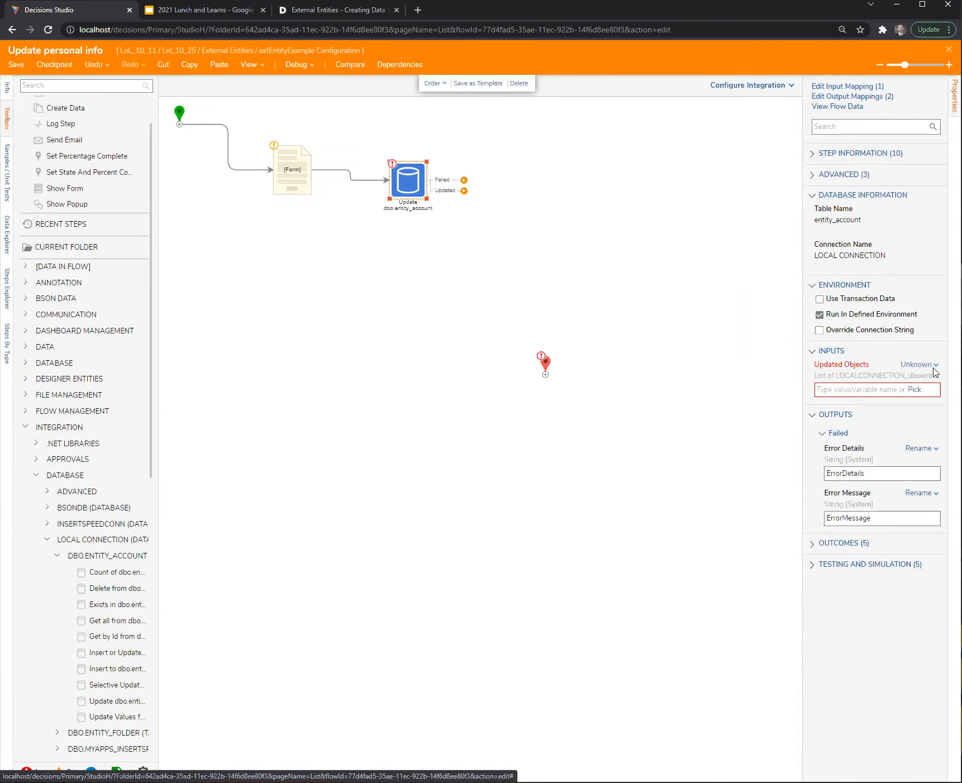
Map the update step's Updated Objects with Build Array and its Item 0 with Build Data
left_click(932, 365)
left_click(863, 377)
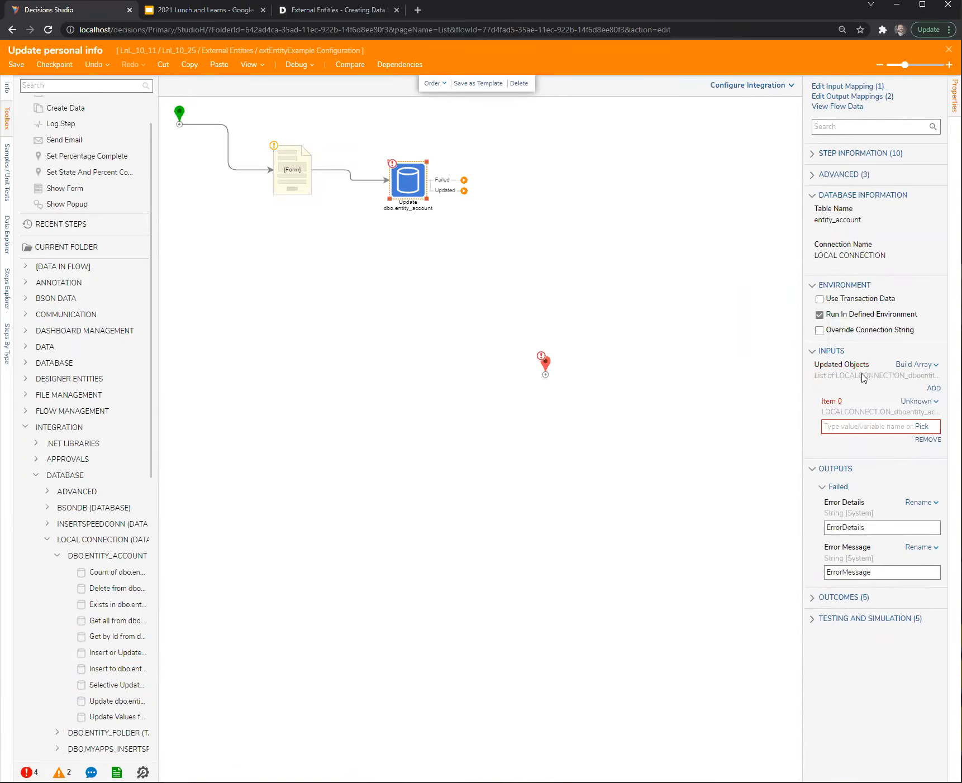
left_click(933, 402)
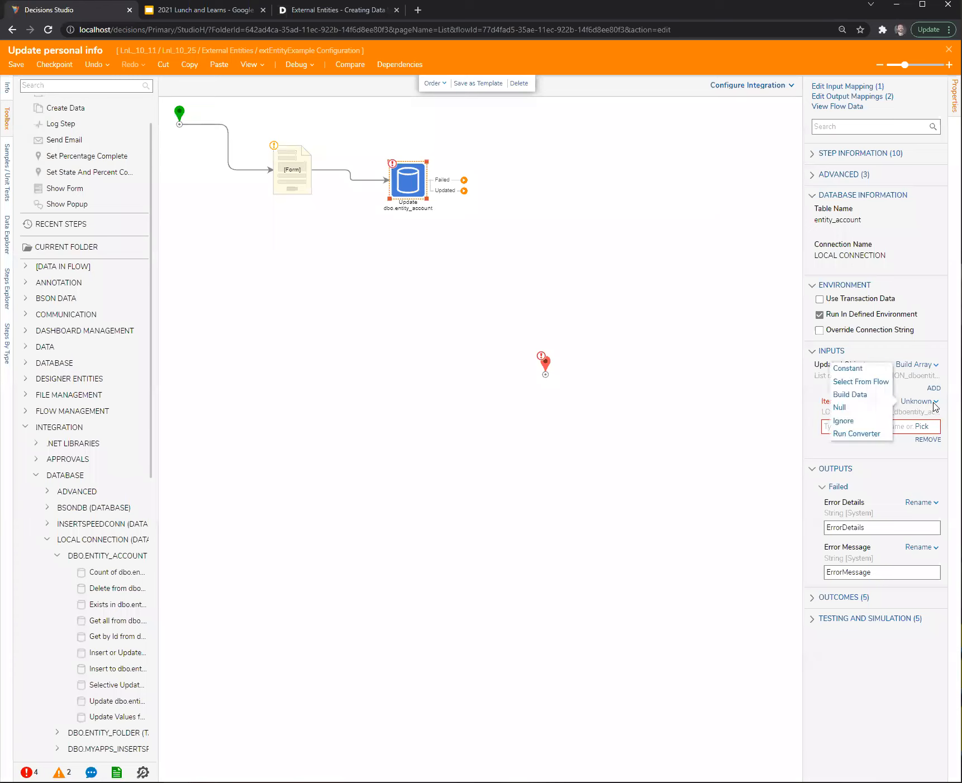
left_click(859, 395)
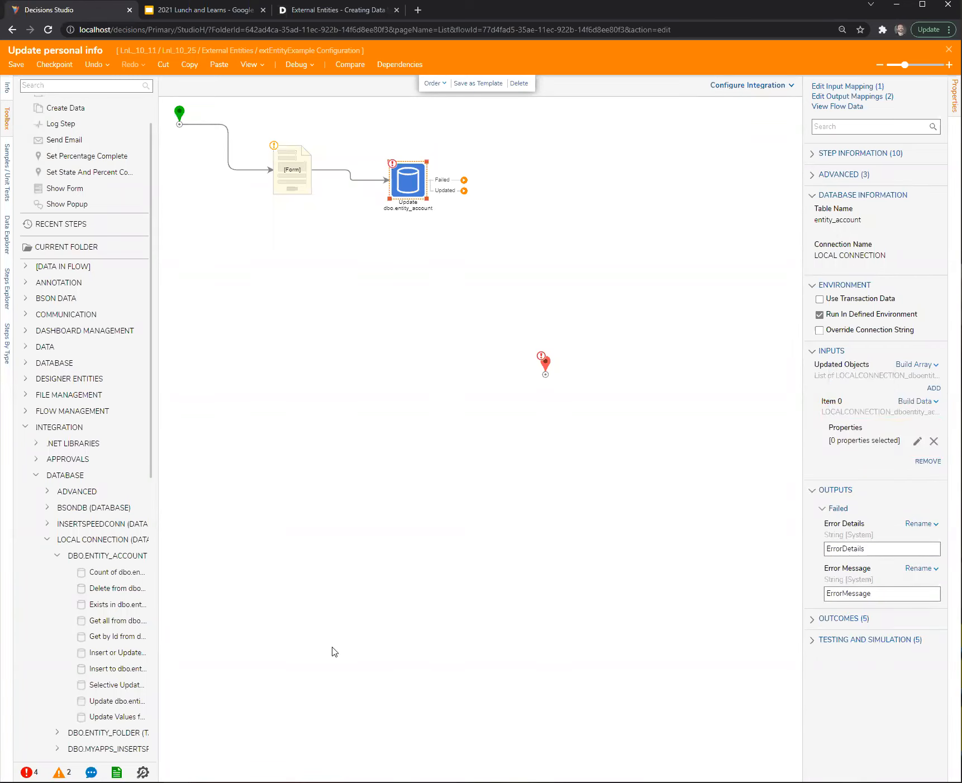
Replace the update step with Selective Update dbo.entity_account, connected from the form and with its Updated outcome leading to the end step
left_click_drag(134, 684, 441, 237)
left_click(416, 196)
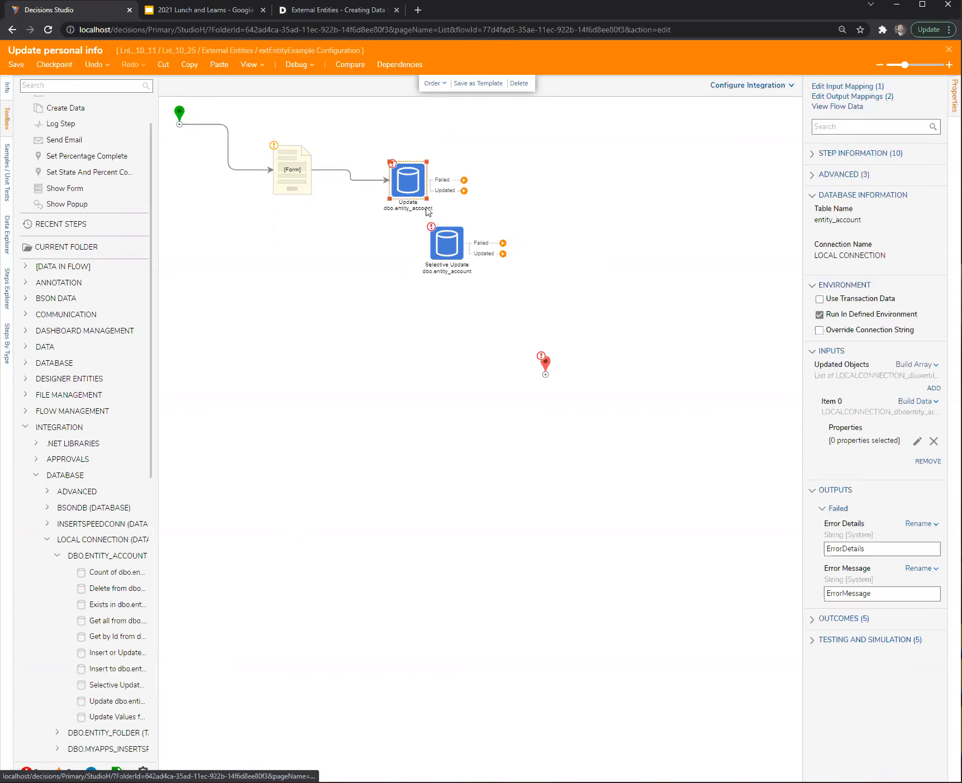
key("Delete")
left_click_drag(332, 173, 445, 243)
left_click_drag(453, 251, 545, 373)
scroll(881, 524, "down", 10)
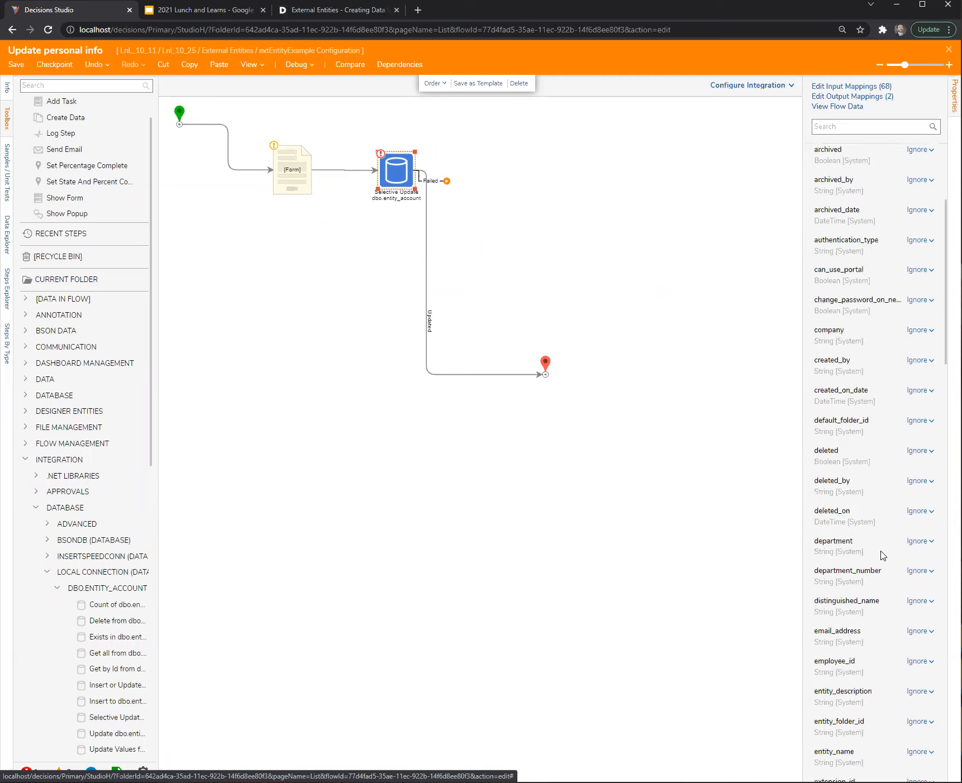
scroll(895, 591, "up", 10)
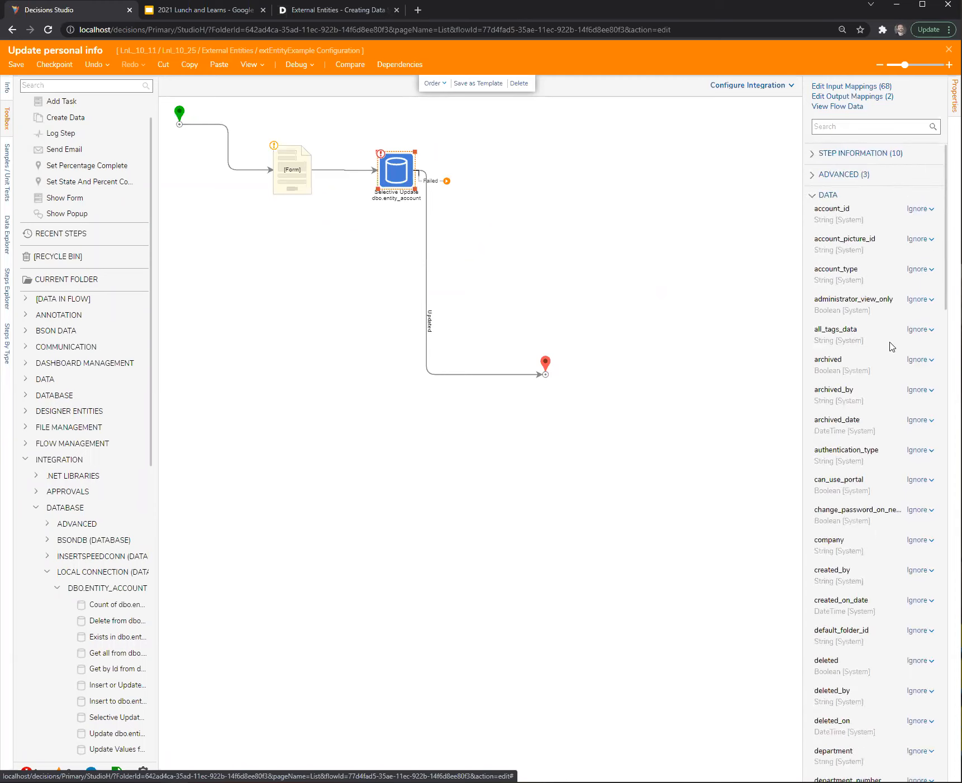
Map the Selective Update step's account_id input from the flow to Entity.accountID
left_click(918, 209)
left_click(863, 189)
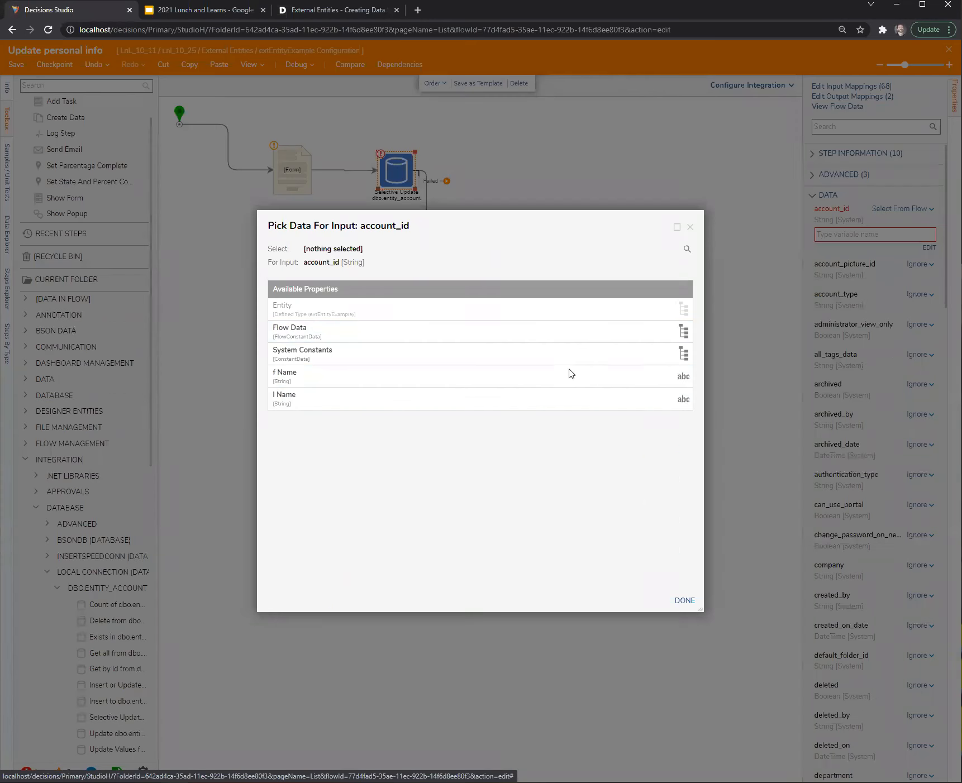
left_click(277, 310)
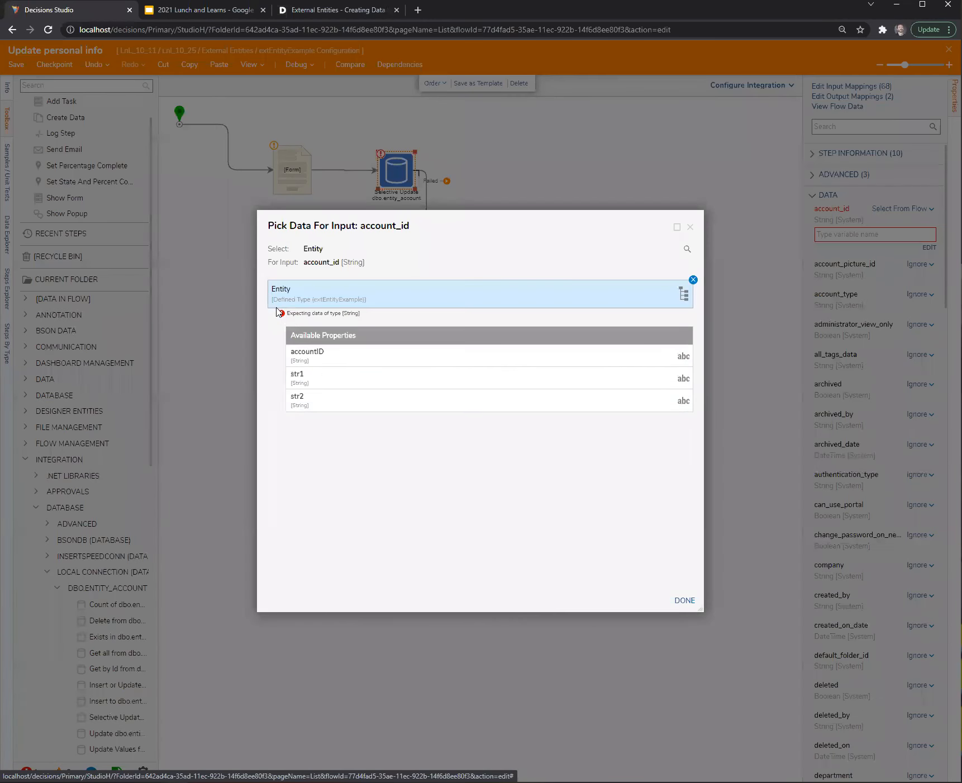
left_click(316, 351)
left_click(685, 600)
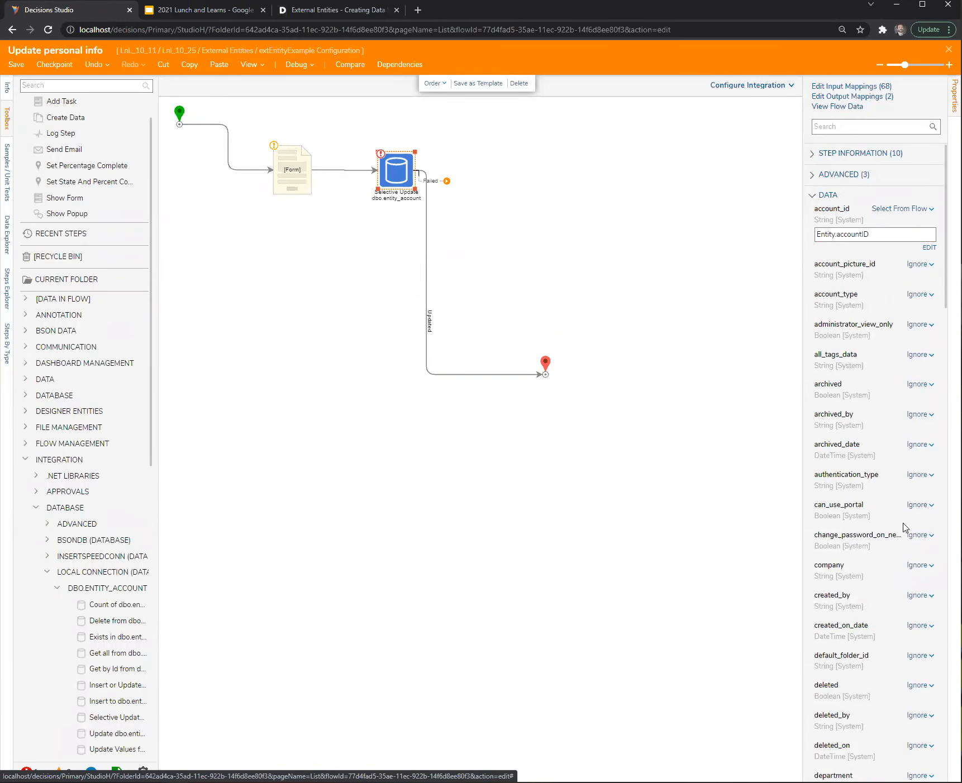
Map the Selective Update step's first_name input from the flow to fName
scroll(902, 528, "down", 7)
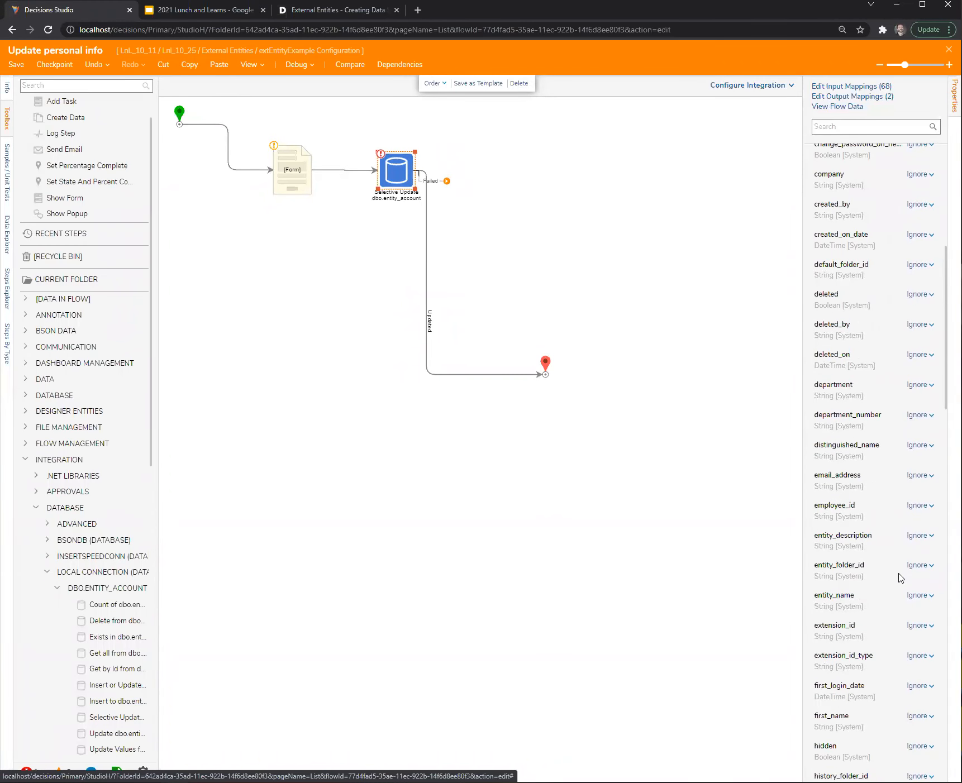
left_click(920, 717)
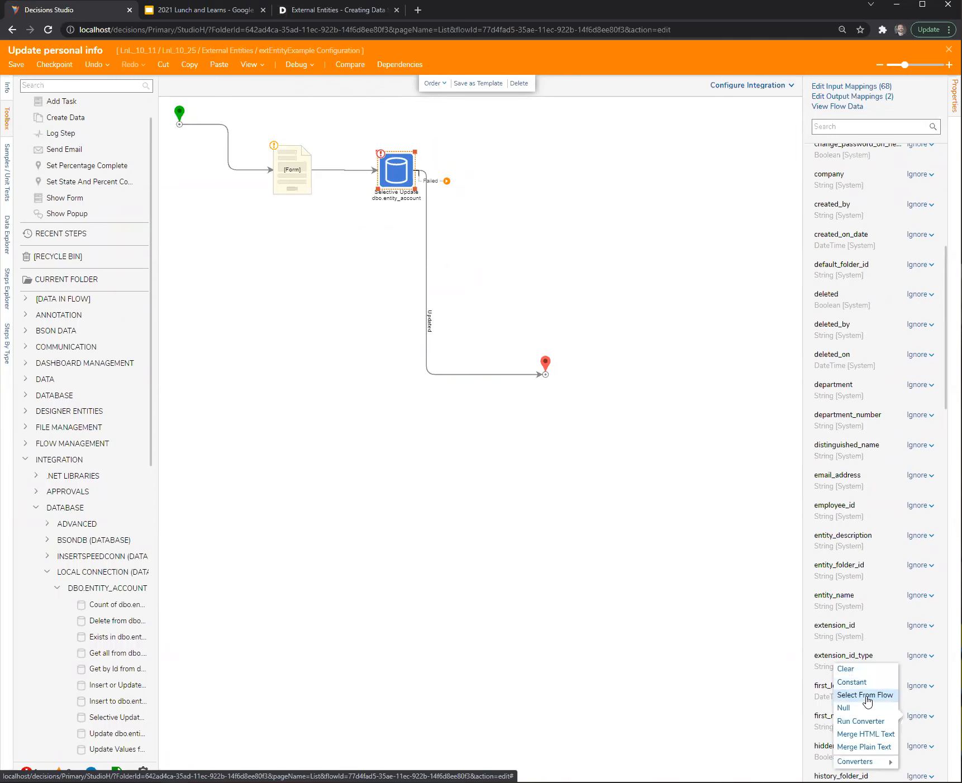
left_click(922, 577)
left_click(286, 375)
left_click(676, 600)
Map the Selective Update step's last_name input from the flow to lName
scroll(862, 666, "down", 6)
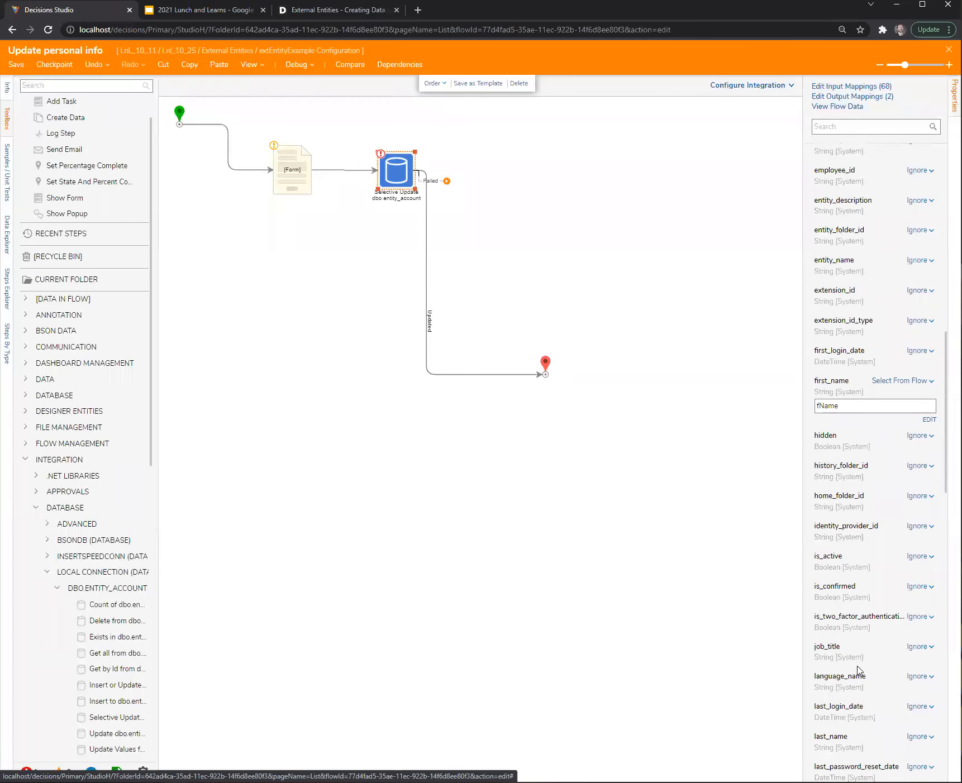
left_click(922, 737)
left_click(860, 705)
left_click(352, 403)
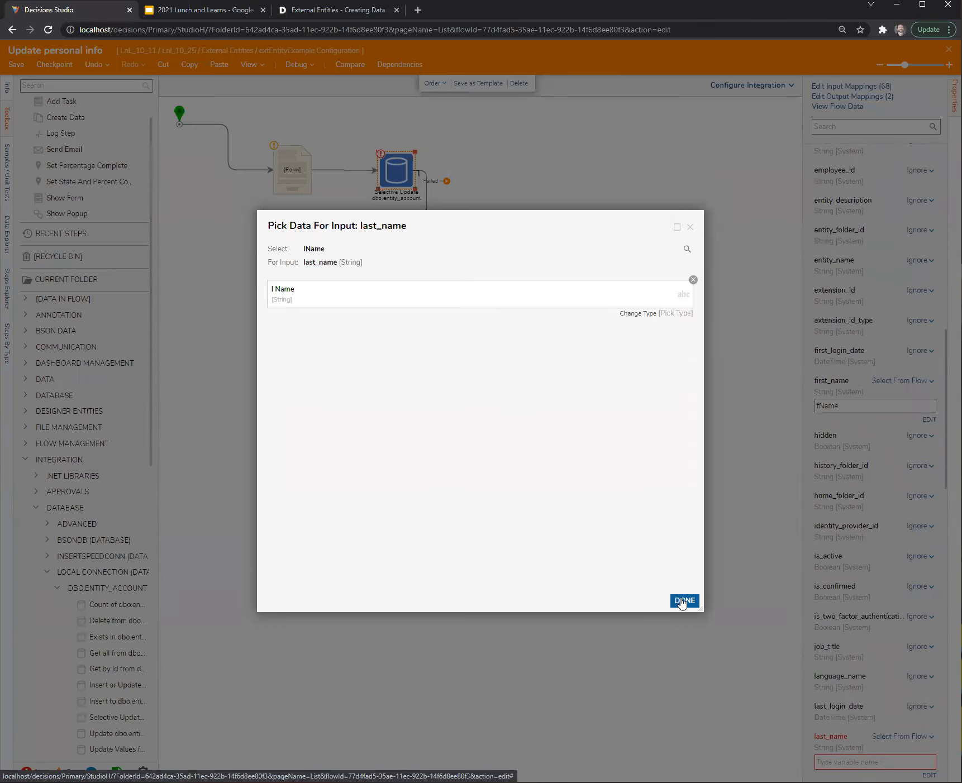
left_click(682, 601)
left_click(617, 302)
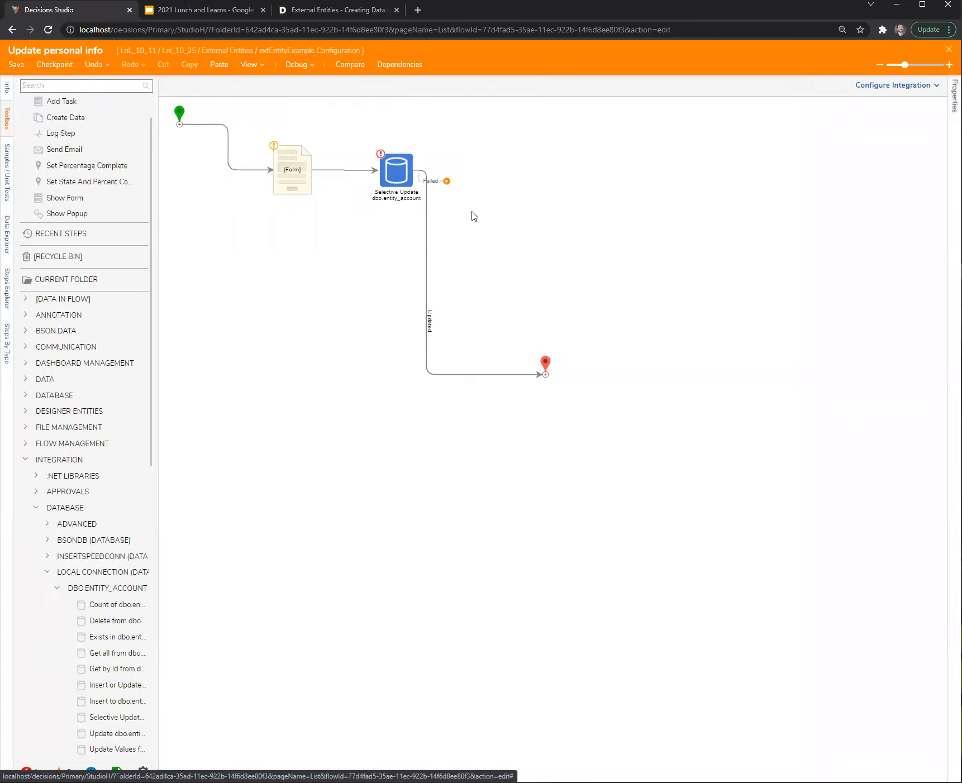
Map the form step's f Name input to Entity.str1 and l Name to Entity.str2, and close the flow with its changes saved
left_click(293, 172)
left_click(877, 90)
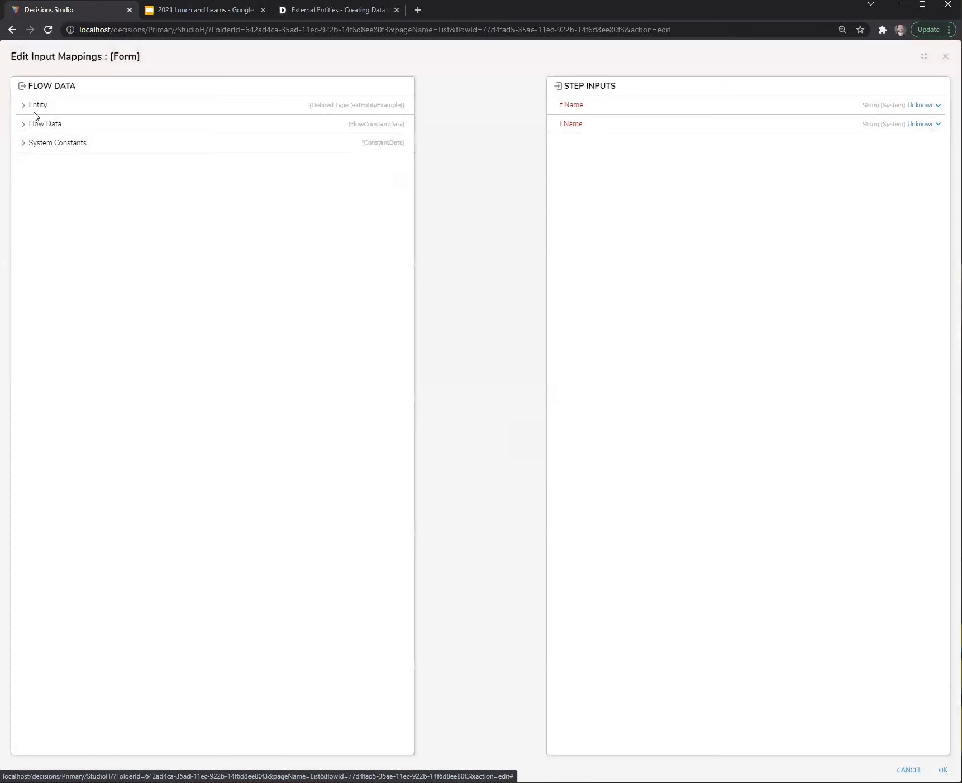
left_click(23, 107)
left_click_drag(199, 141, 569, 107)
left_click_drag(342, 163, 565, 126)
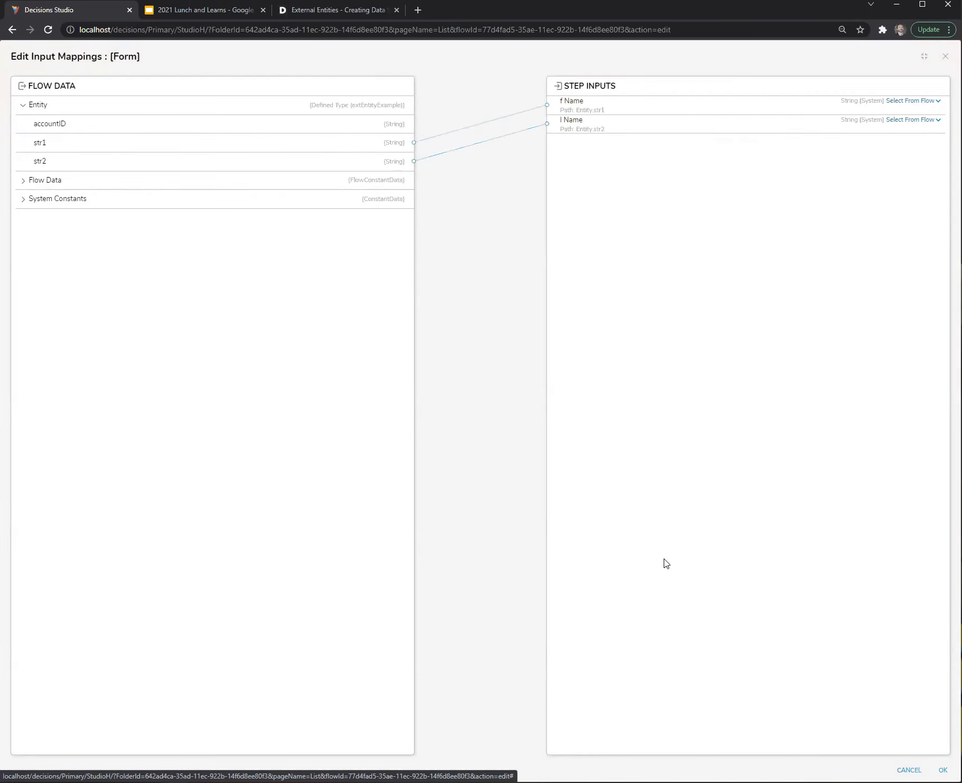
left_click(942, 770)
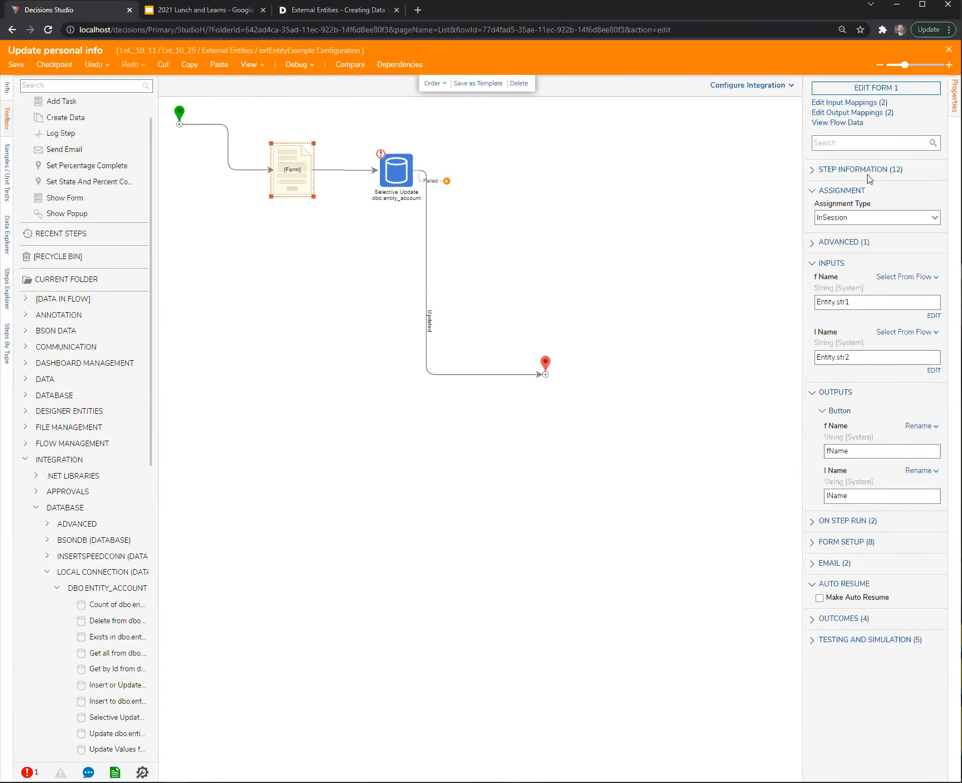
left_click(948, 50)
left_click(603, 471)
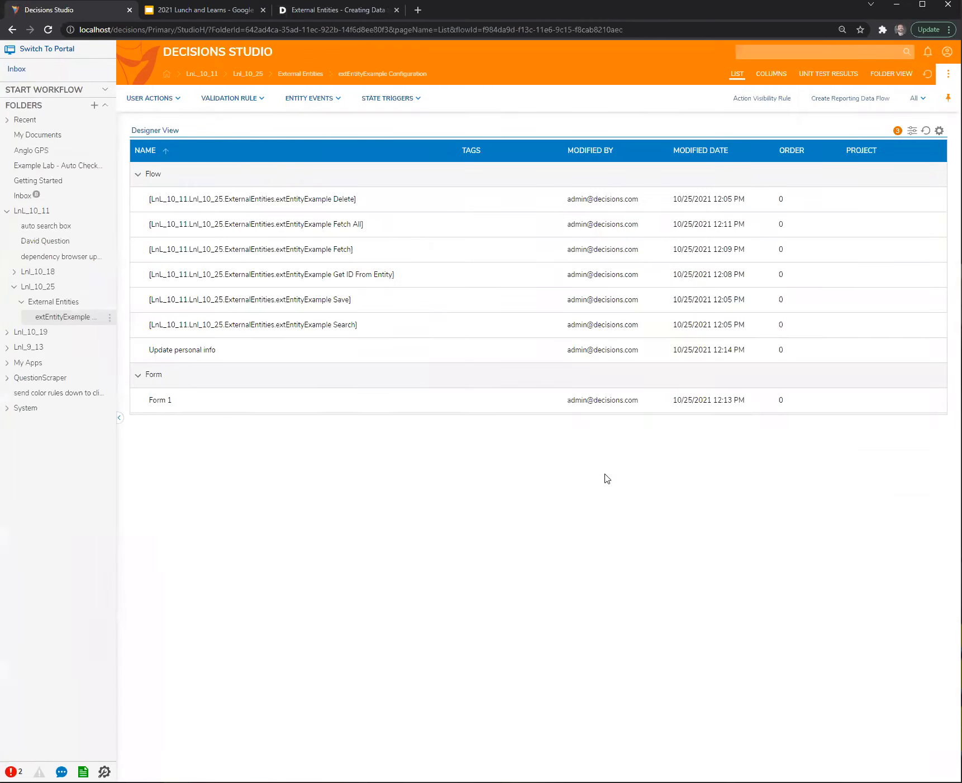
Run the ext data report example1 report from the External Entities folder
left_click(67, 303)
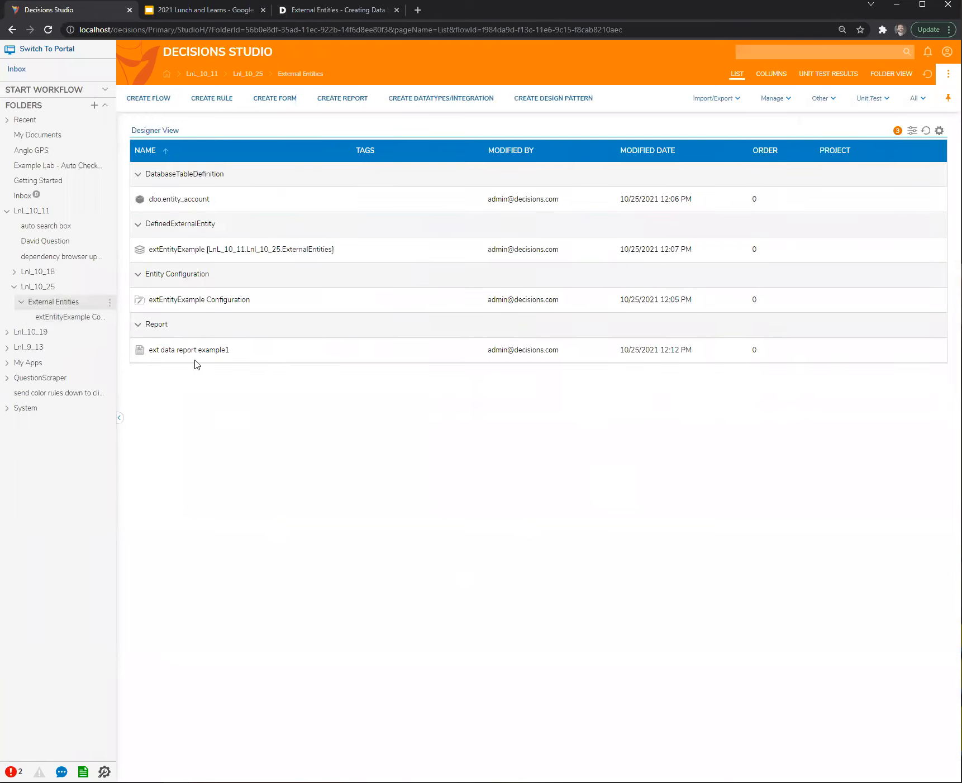
right_click(194, 361)
left_click(226, 291)
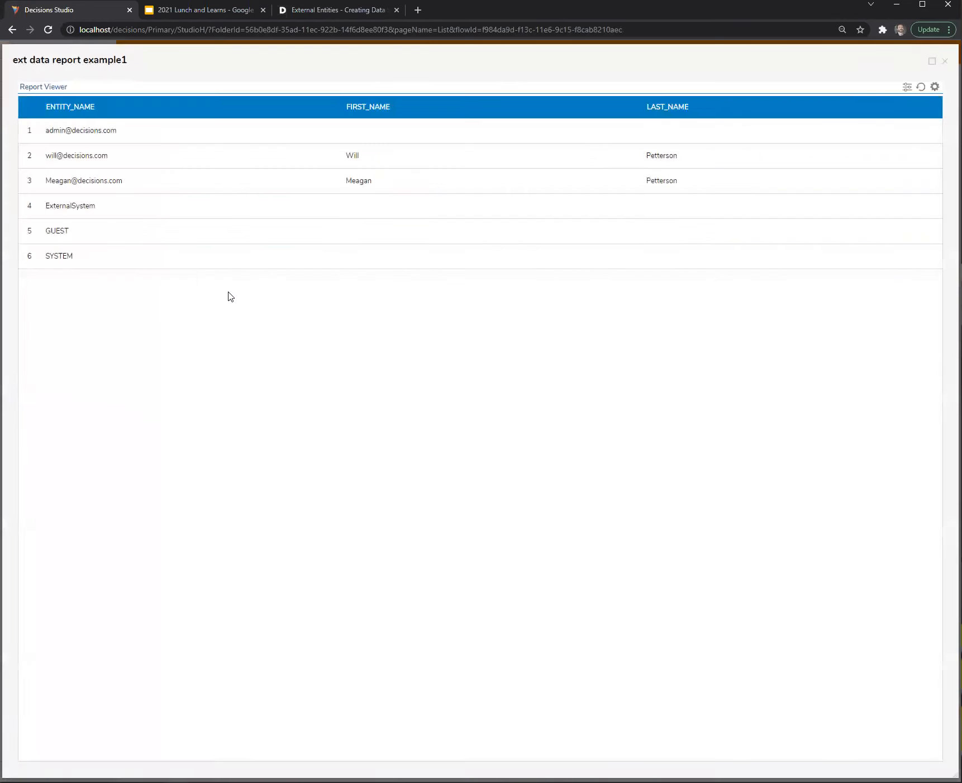
Run Update personal info on the report's third record, append 1 to the first name, and submit the form
left_click(253, 181)
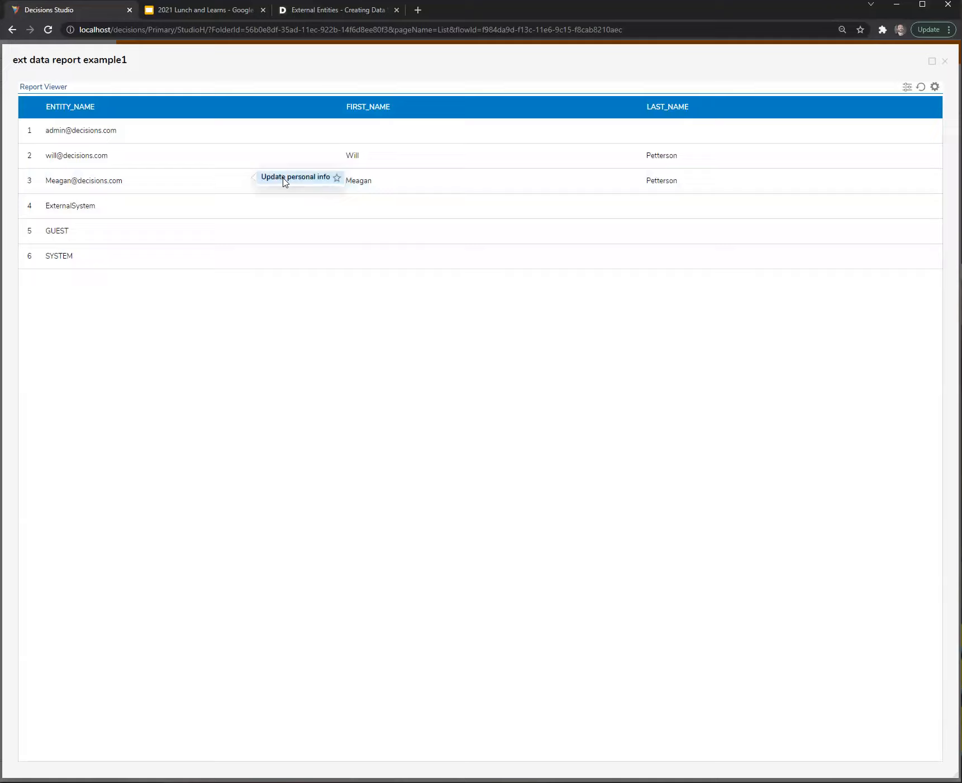
left_click(284, 182)
left_click(369, 334)
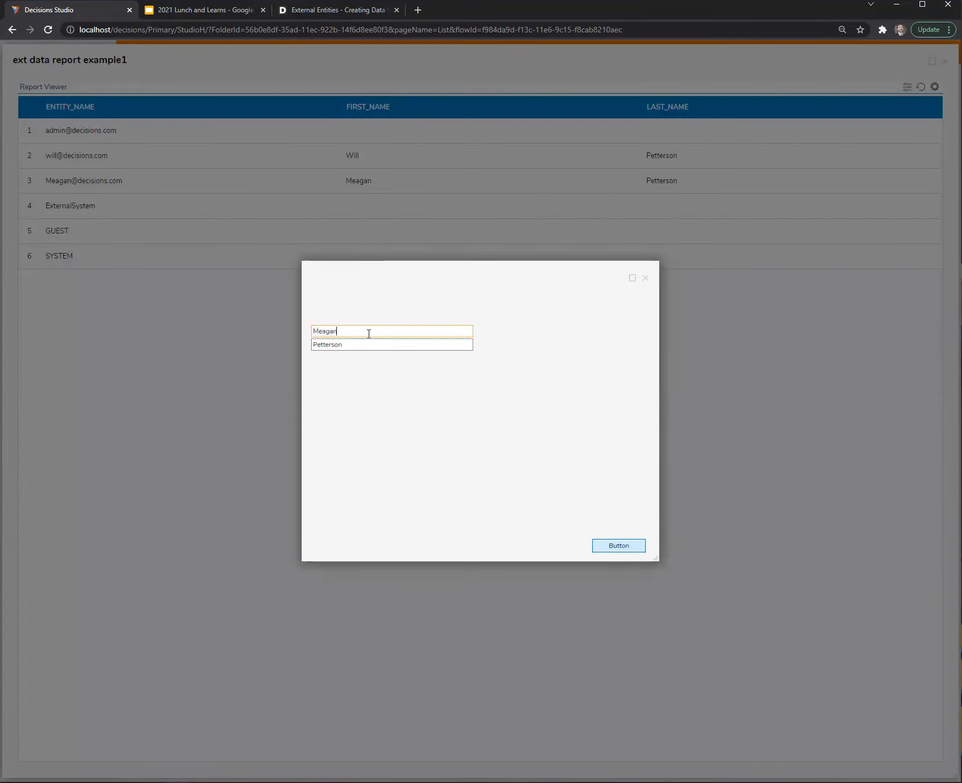
type("1")
left_click(620, 548)
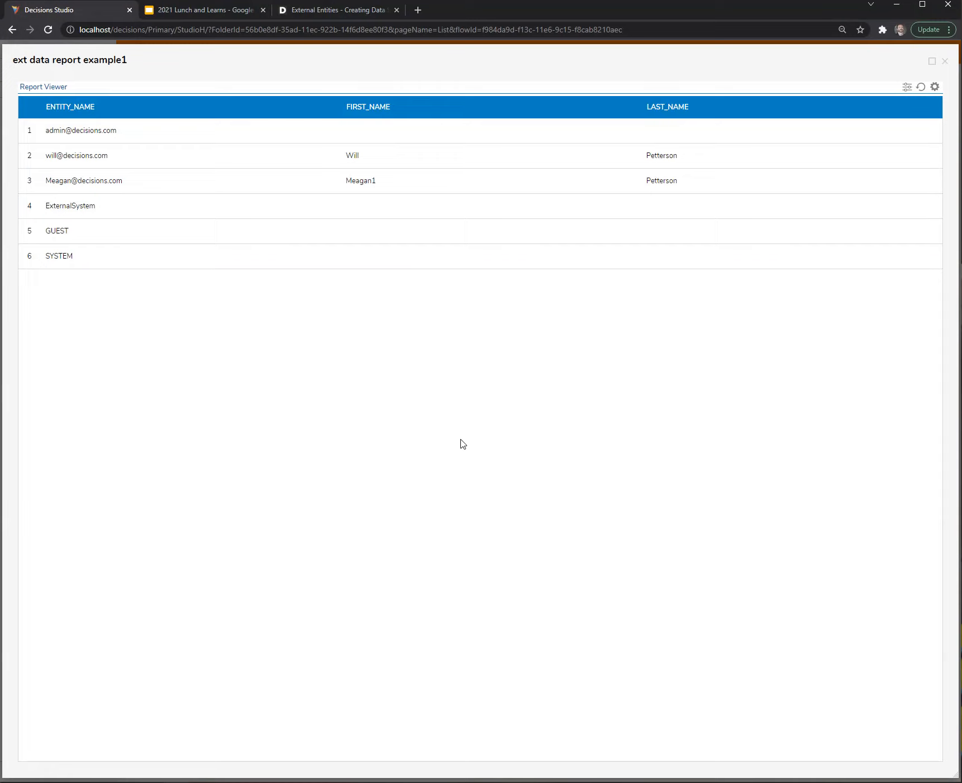
left_click(285, 182)
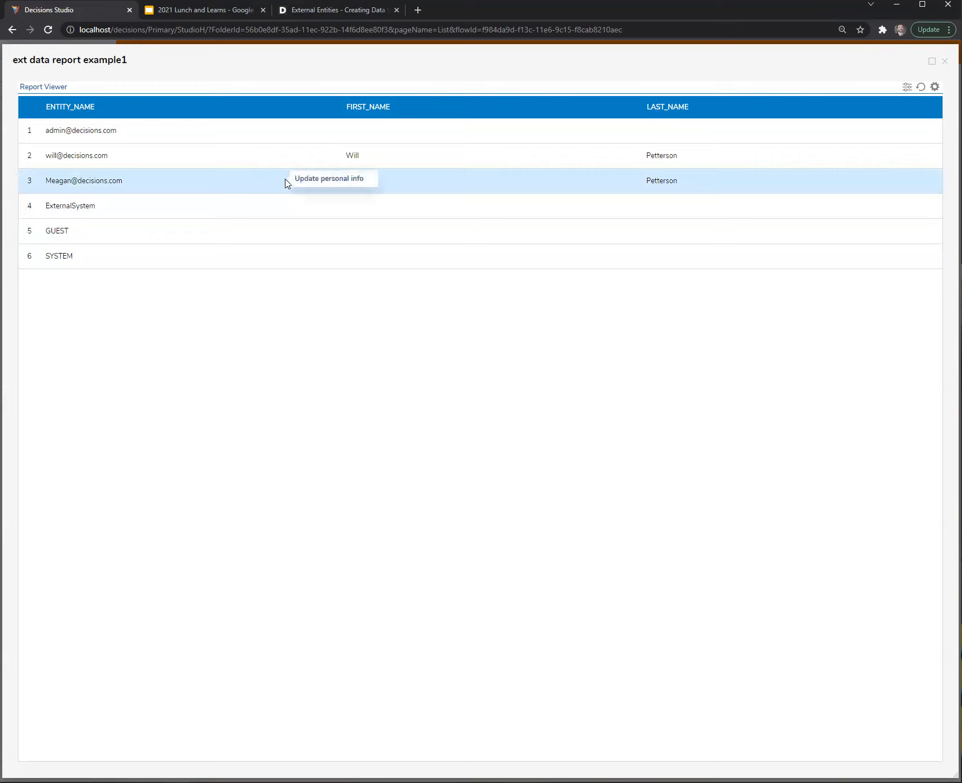
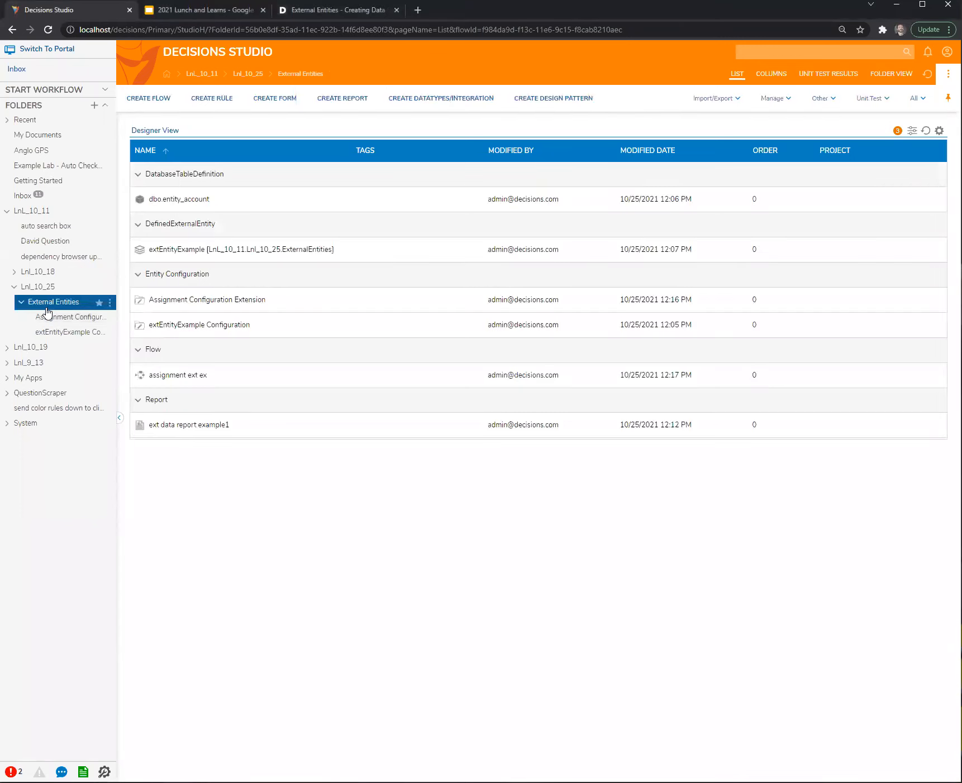
Open the assignment ext ex flow and review the Assignment Setup options of its form step
left_click(177, 379)
left_click(177, 378)
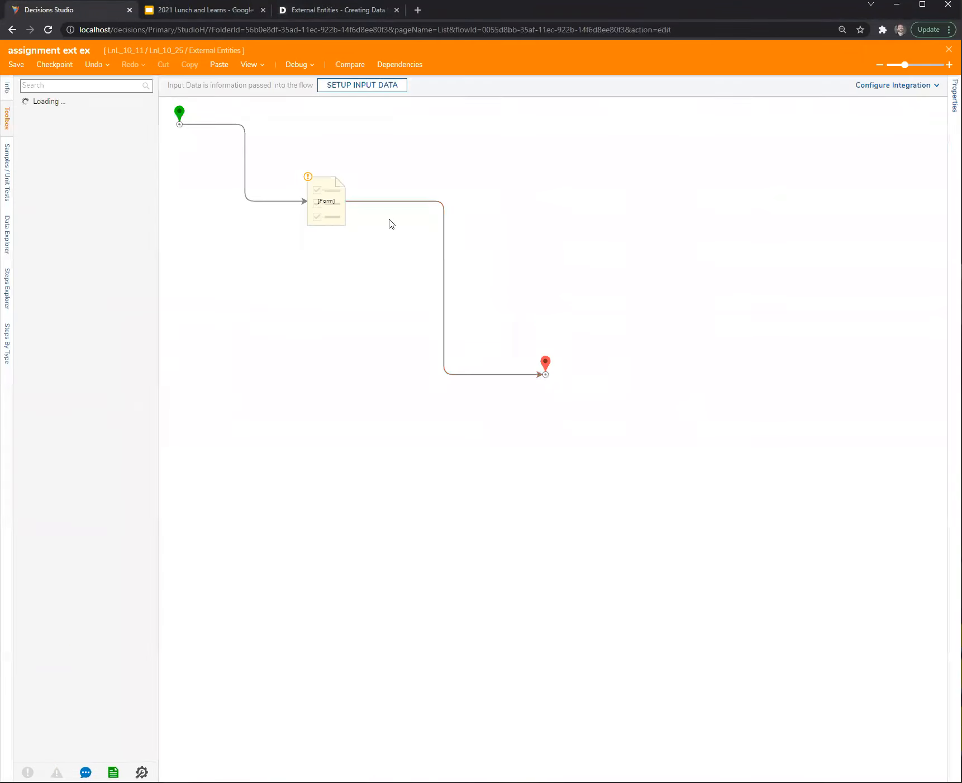
left_click(322, 218)
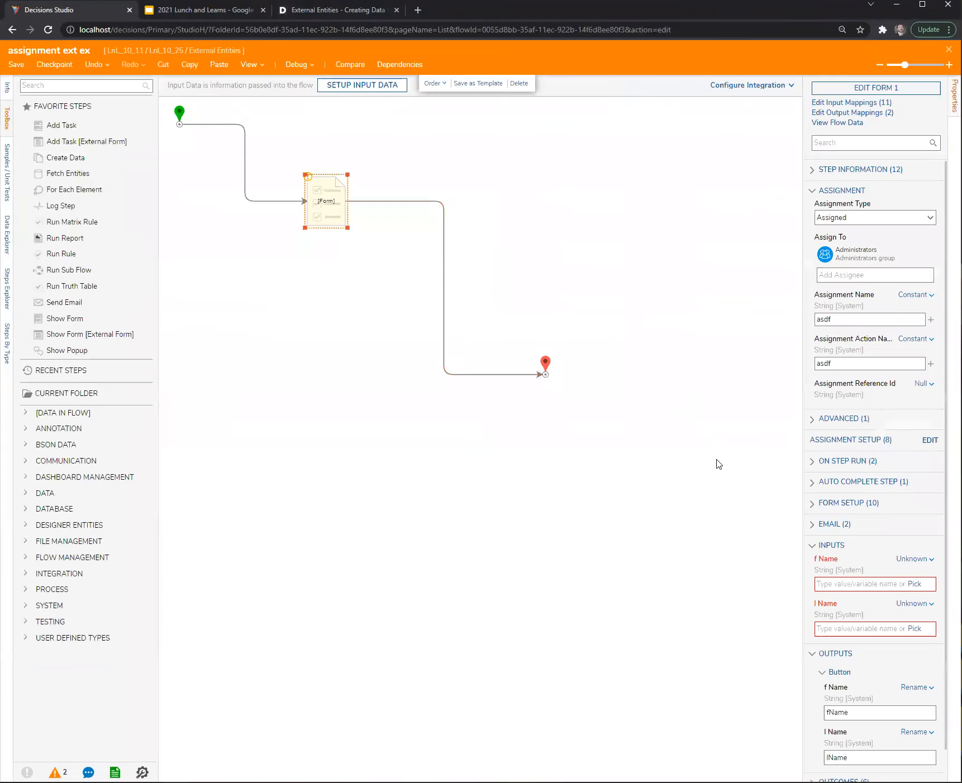
left_click(929, 440)
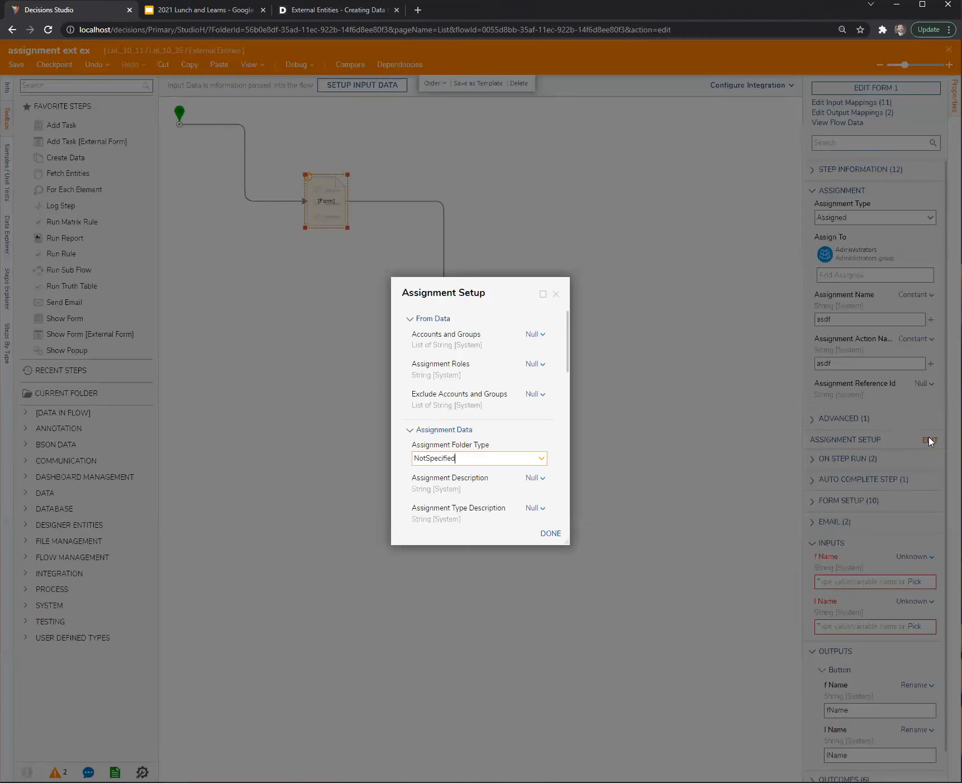
scroll(484, 414, "down", 5)
scroll(485, 414, "down", 5)
scroll(499, 411, "down", 2)
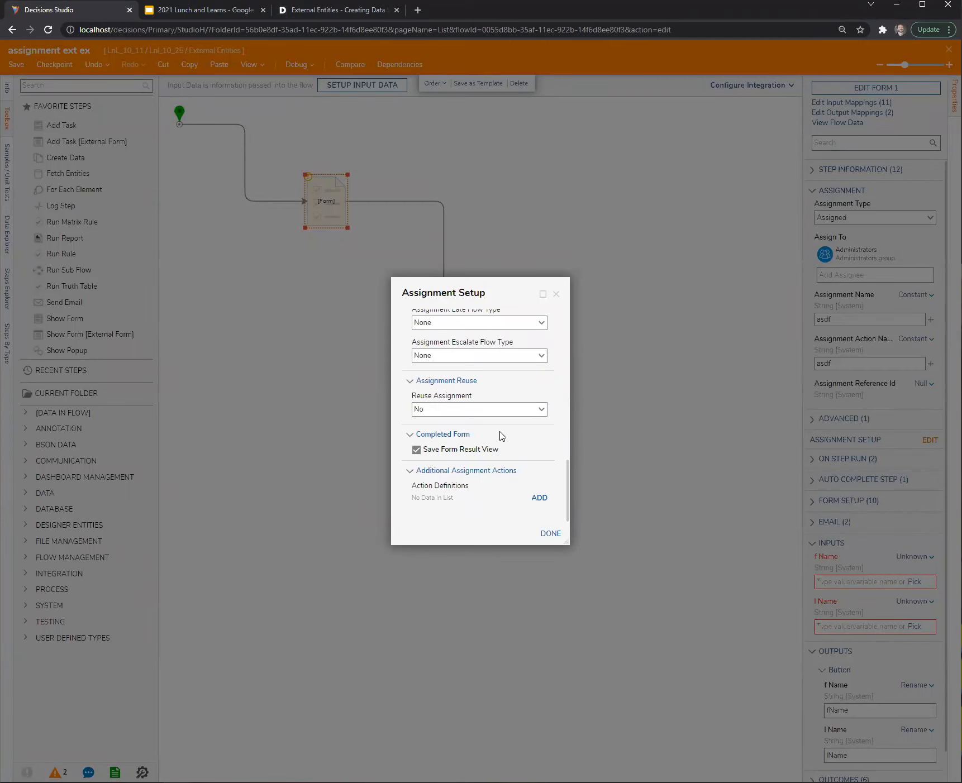
left_click(555, 295)
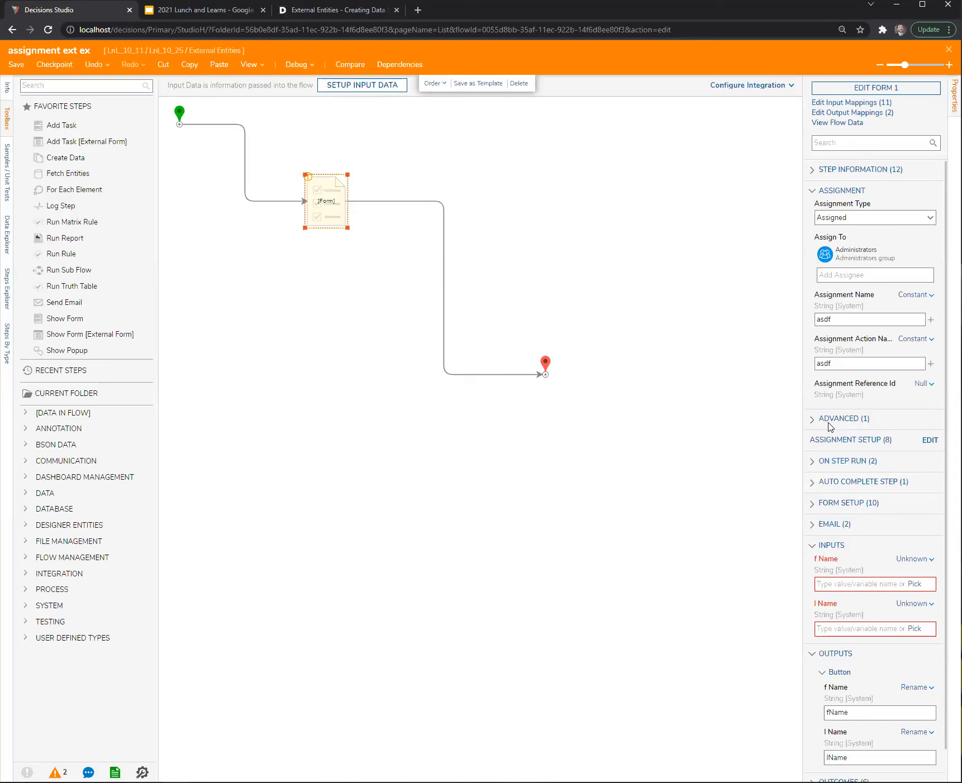
Check the form step's On Step Run section and close the assignment ext ex flow
left_click(845, 461)
left_click(844, 461)
left_click_drag(800, 392, 779, 392)
scroll(665, 369, "up", 6)
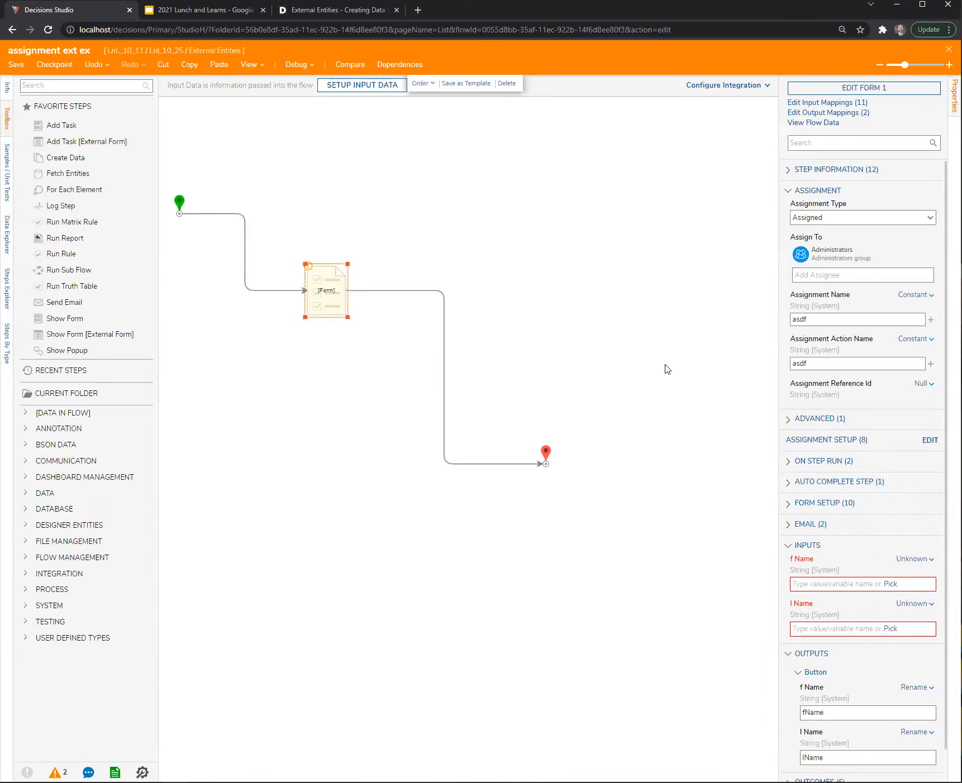
left_click(646, 324)
scroll(657, 308, "down", 3)
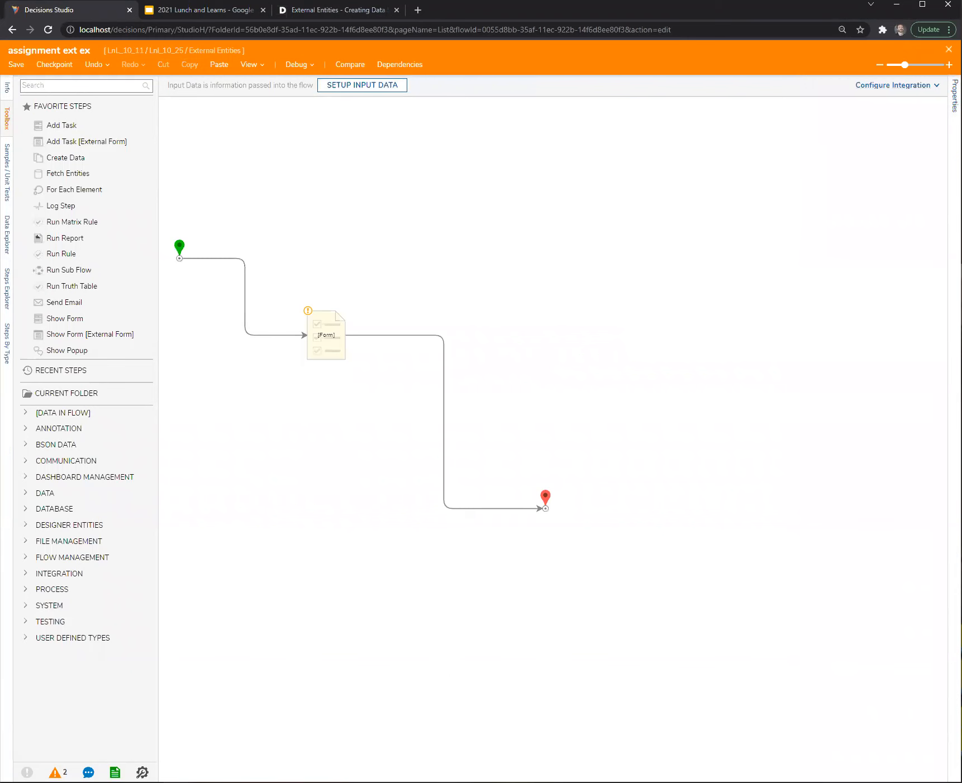
left_click(948, 49)
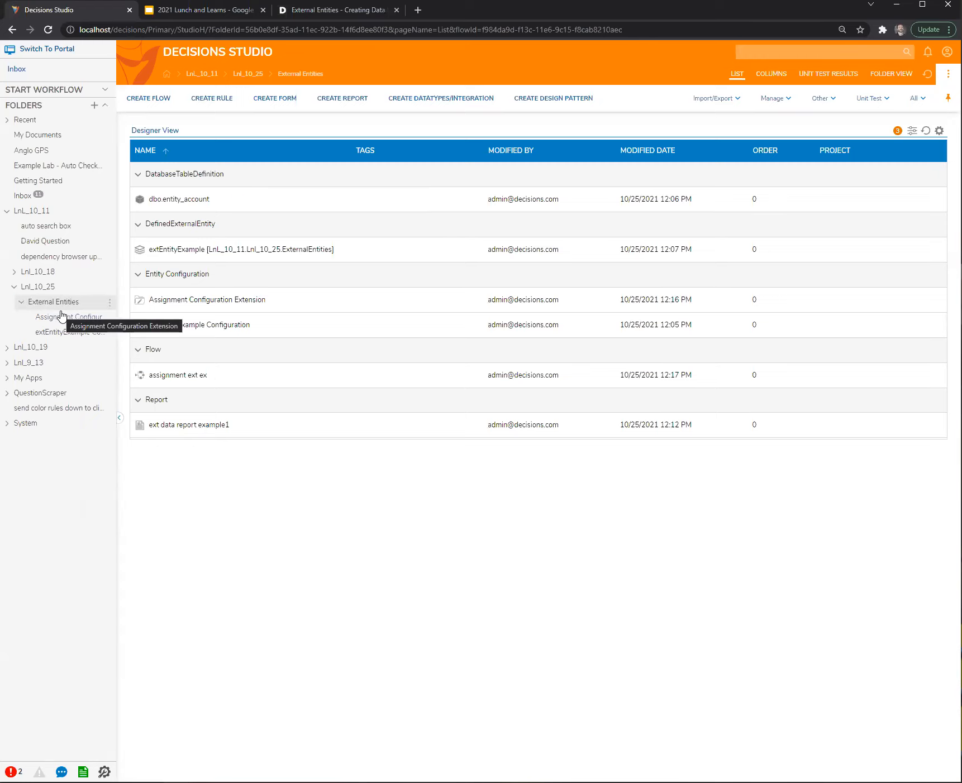
View the Configuration Extension options for creating datatypes or integrations in the External Entities folder
left_click(440, 99)
left_click(306, 386)
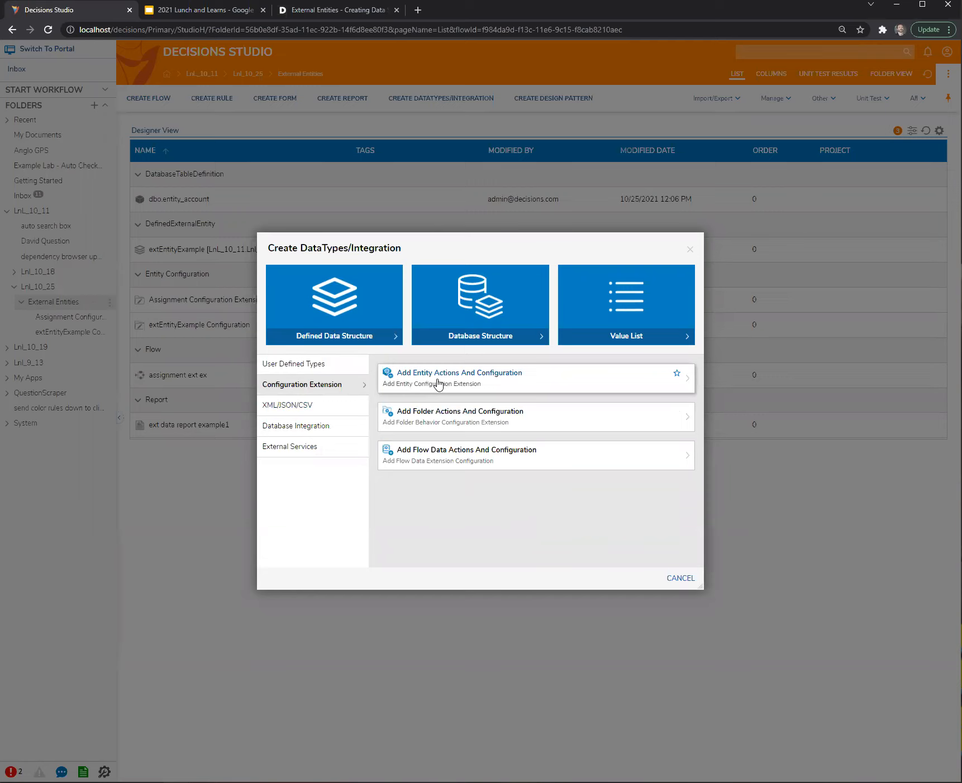
left_click(690, 250)
Create a user action named User Action Flow 1 in the Assignment Configuration Extension folder
left_click(54, 317)
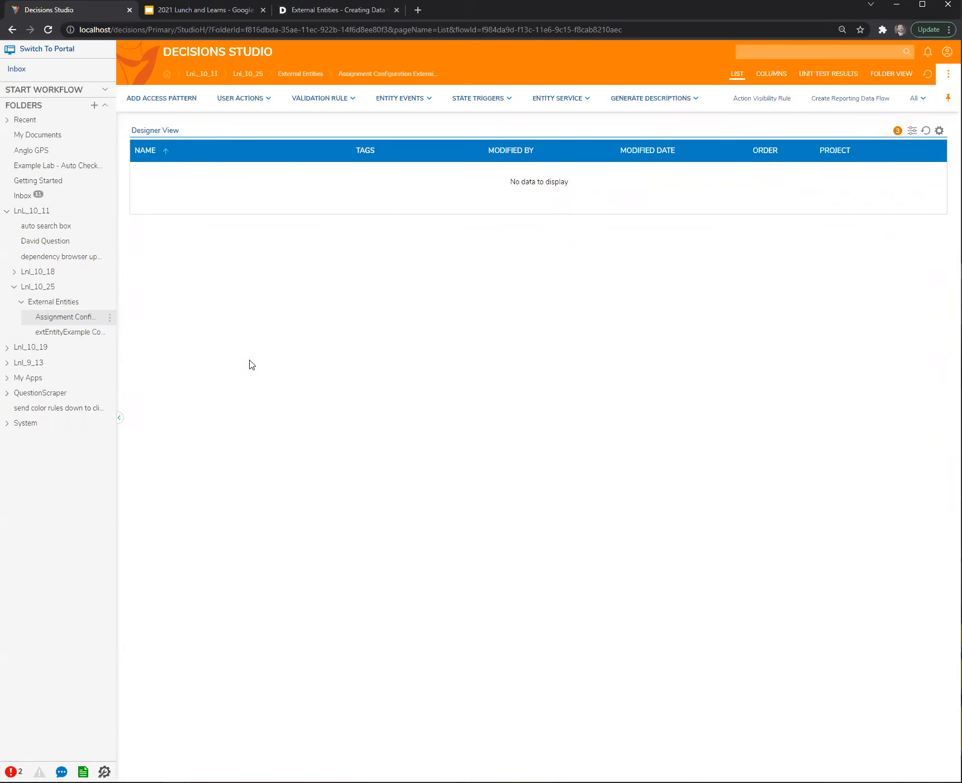
left_click(249, 102)
left_click_drag(119, 343, 193, 374)
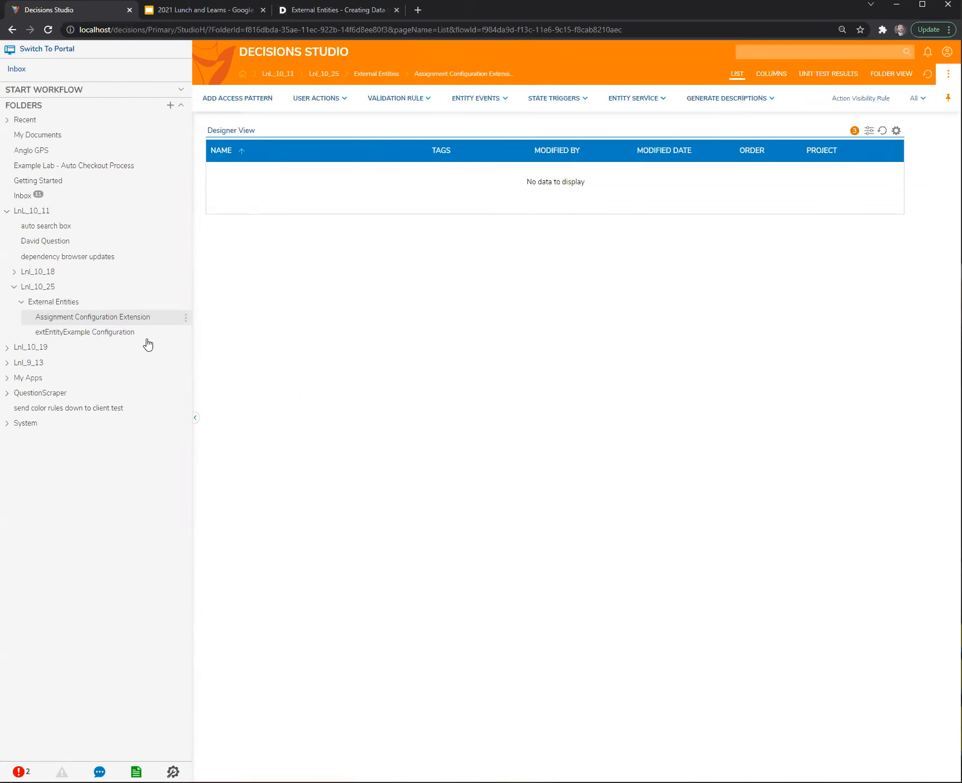
left_click(311, 102)
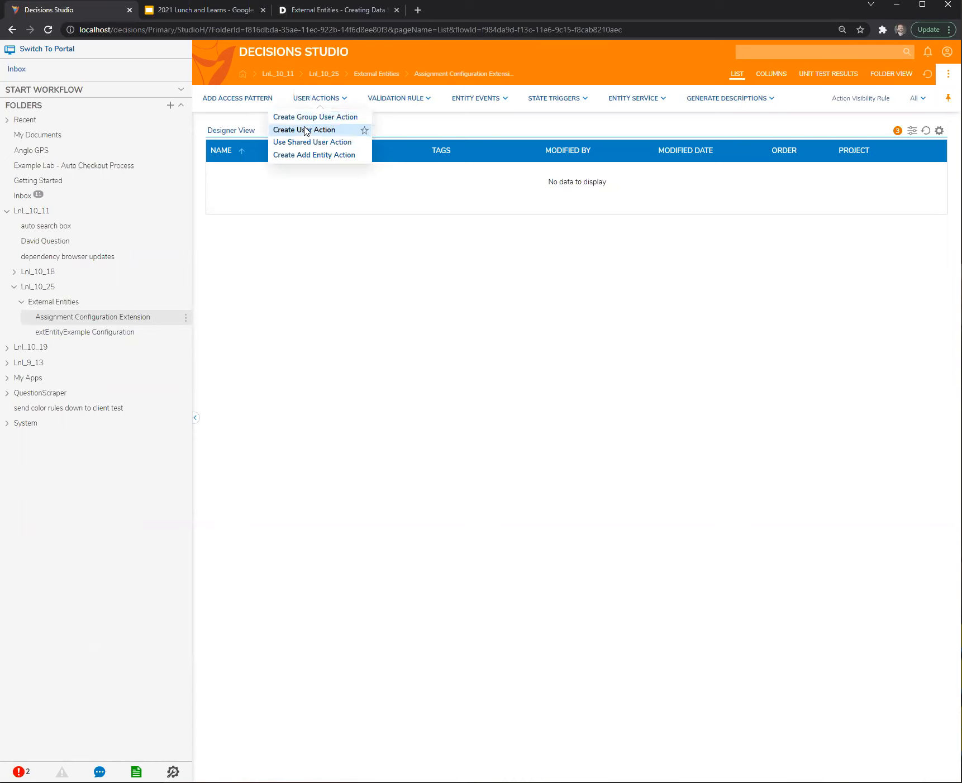
left_click(306, 129)
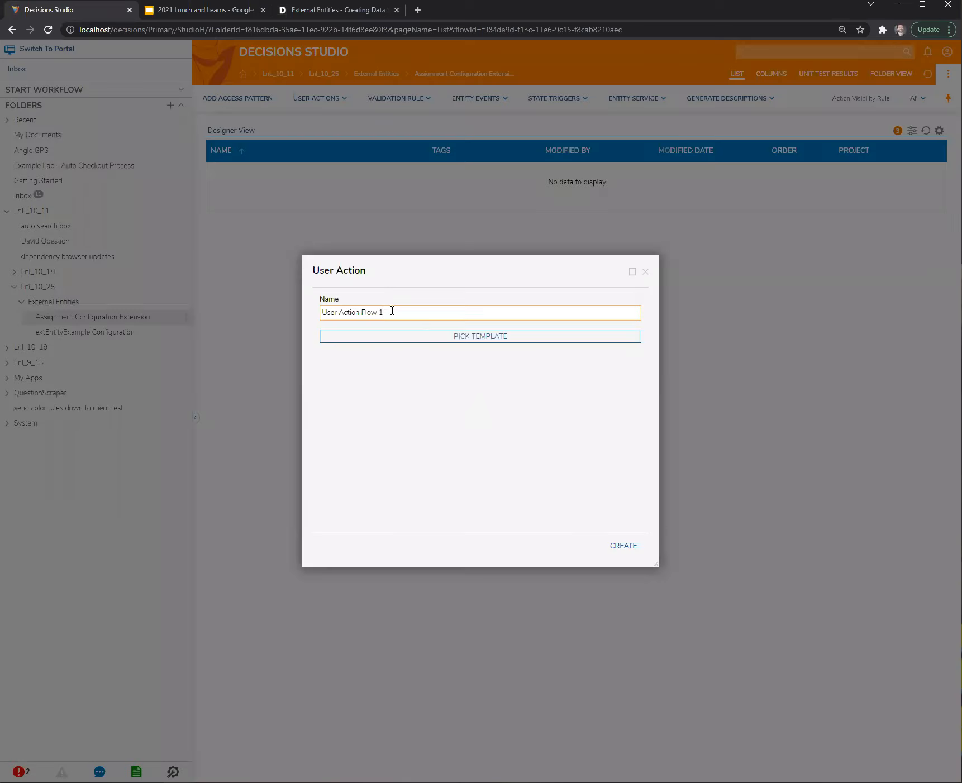
left_click(630, 549)
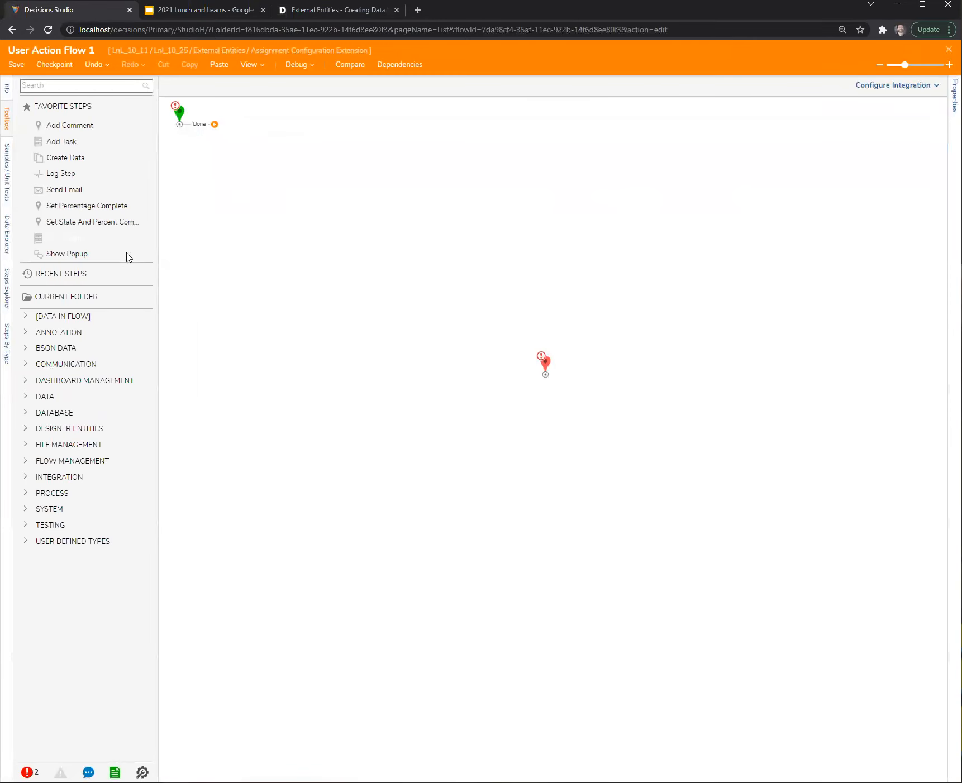
Add a Show Popup step to User Action Flow 1 and map its Subject to Entity.AssignmentType from the flow
left_click_drag(127, 256, 322, 195)
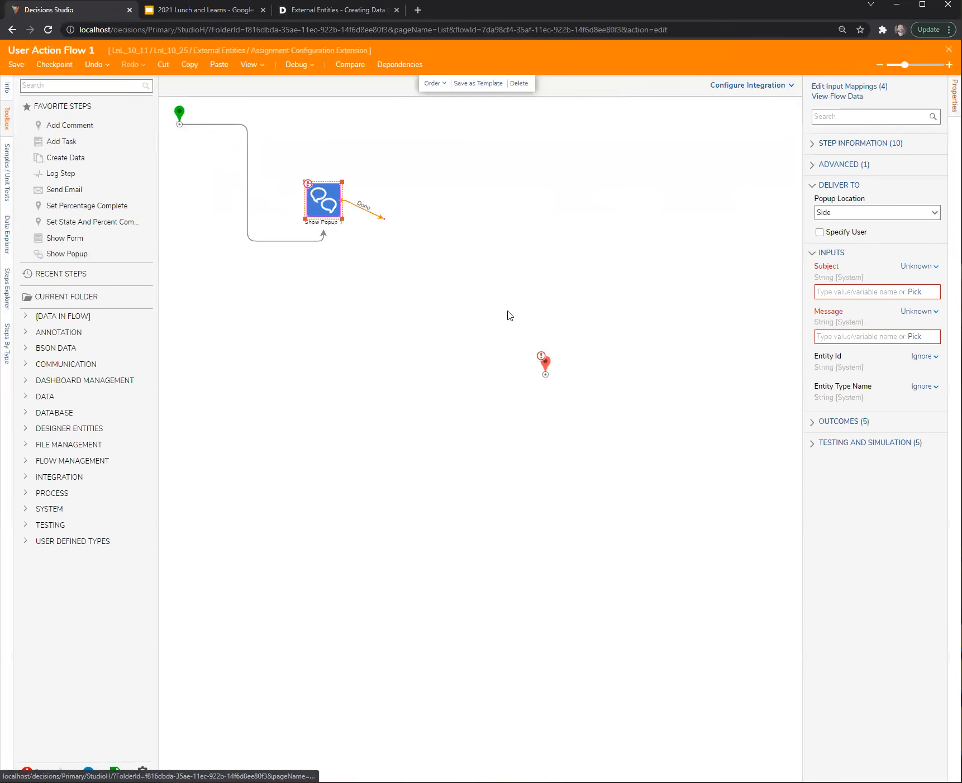
left_click(926, 262)
left_click(832, 252)
left_click(924, 268)
left_click(852, 236)
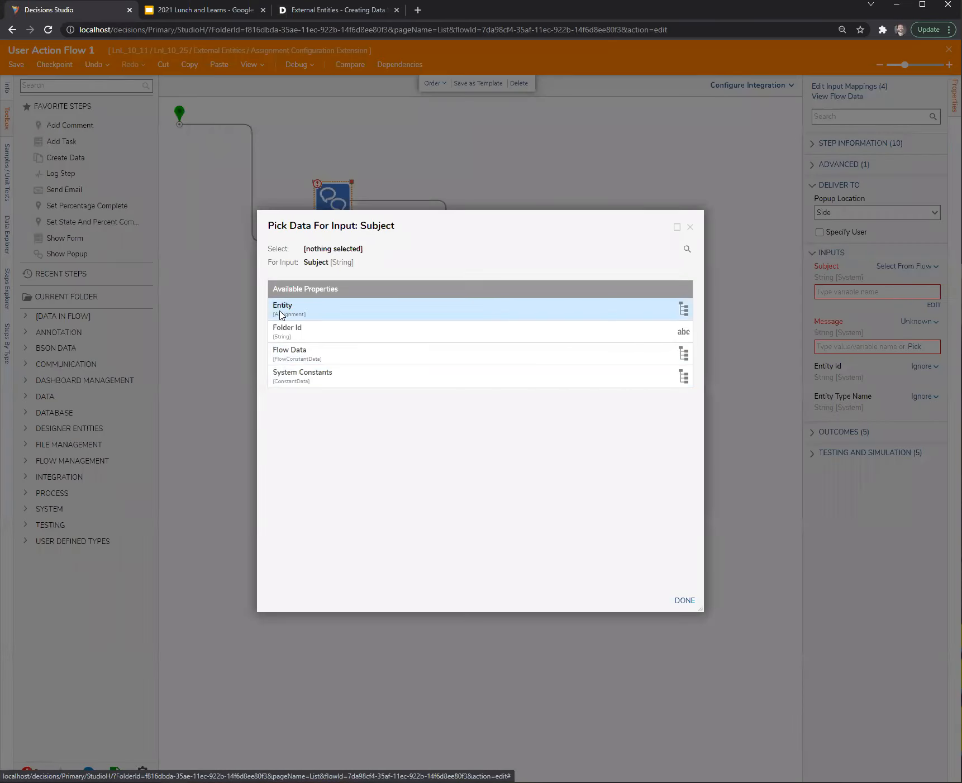
left_click(281, 315)
scroll(352, 463, "down", 5)
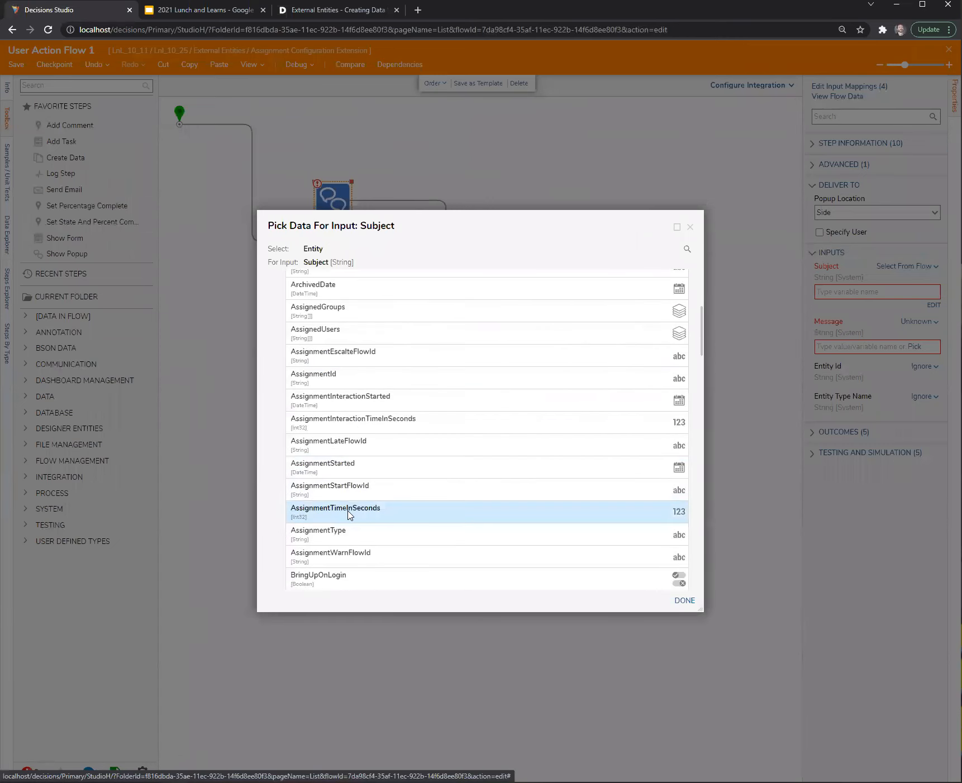
left_click(346, 532)
left_click(684, 601)
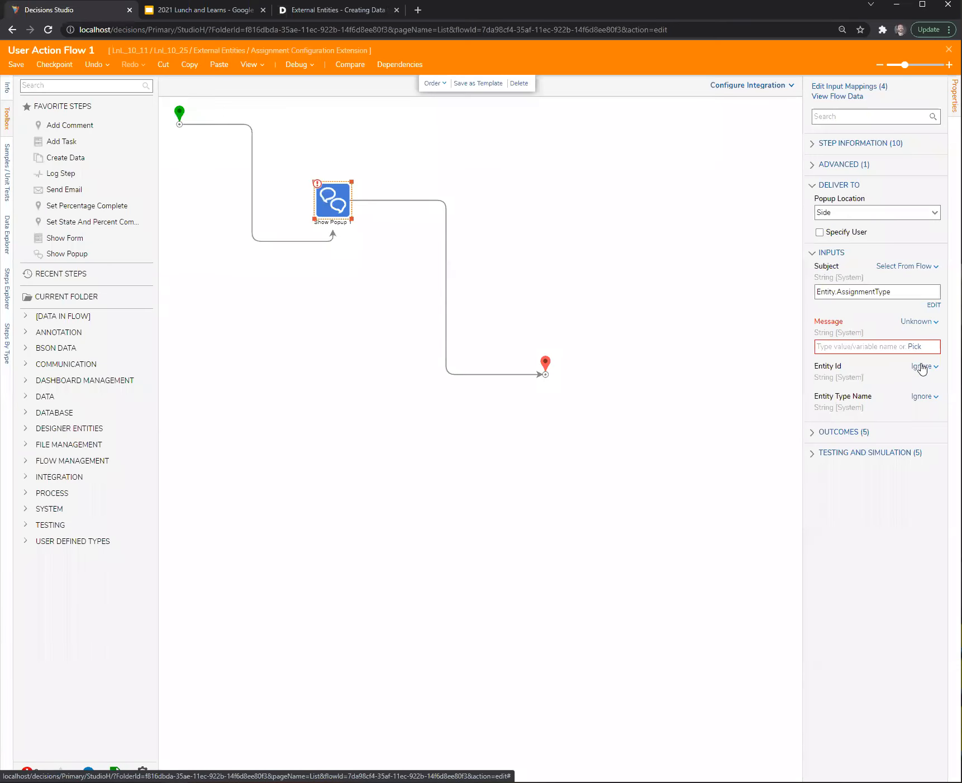
Set the popup's Message to the constant asdfsafdf and close User Action Flow 1 with its changes saved
left_click(919, 321)
left_click(820, 274)
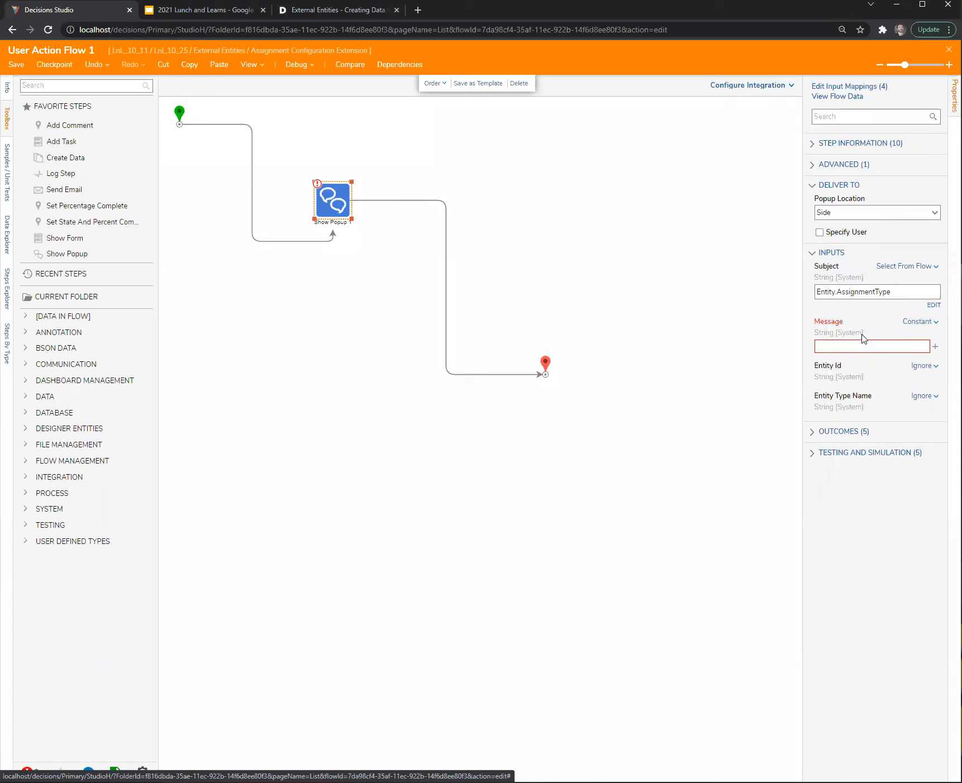
left_click(835, 345)
type("asdfasdf")
left_click(782, 151)
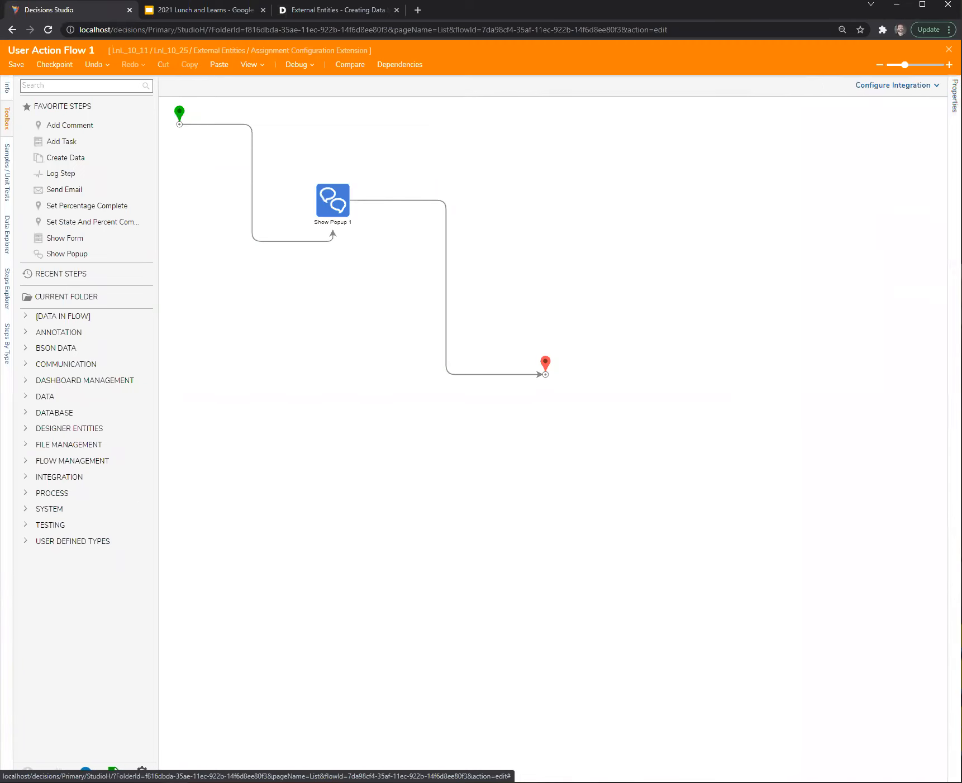
left_click(949, 50)
left_click(601, 471)
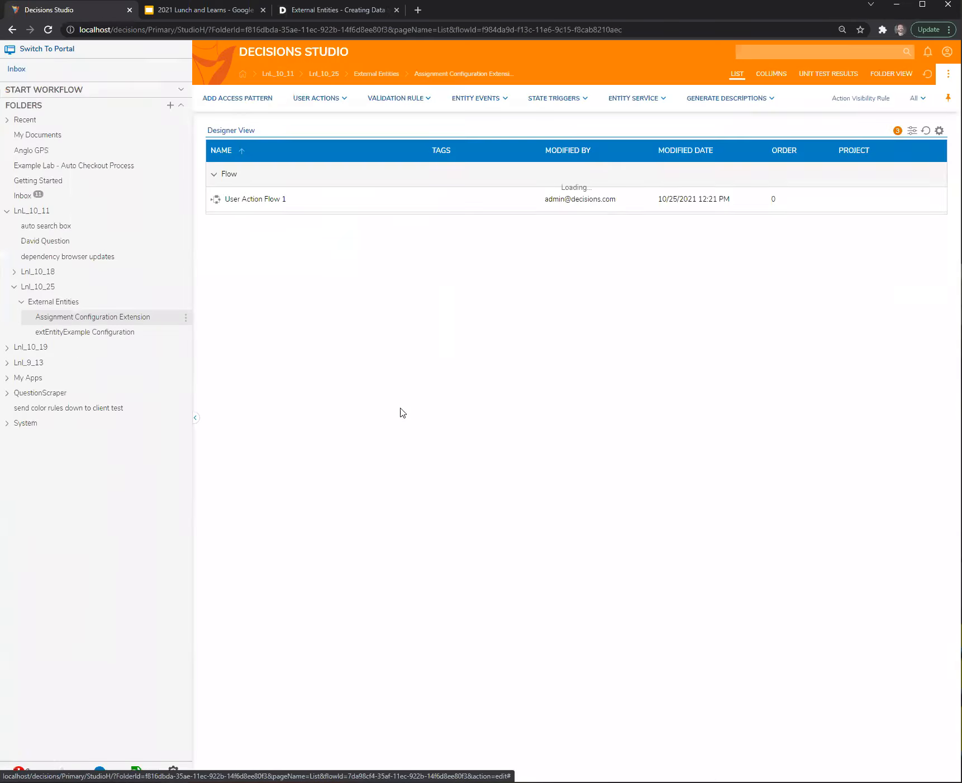
Set the form step's Assignment Type in the assignment ext ex flow to the constant asdfasdfasdfasdfasdf, saving the flow on closing
left_click(38, 305)
double_click(255, 379)
left_click(306, 200)
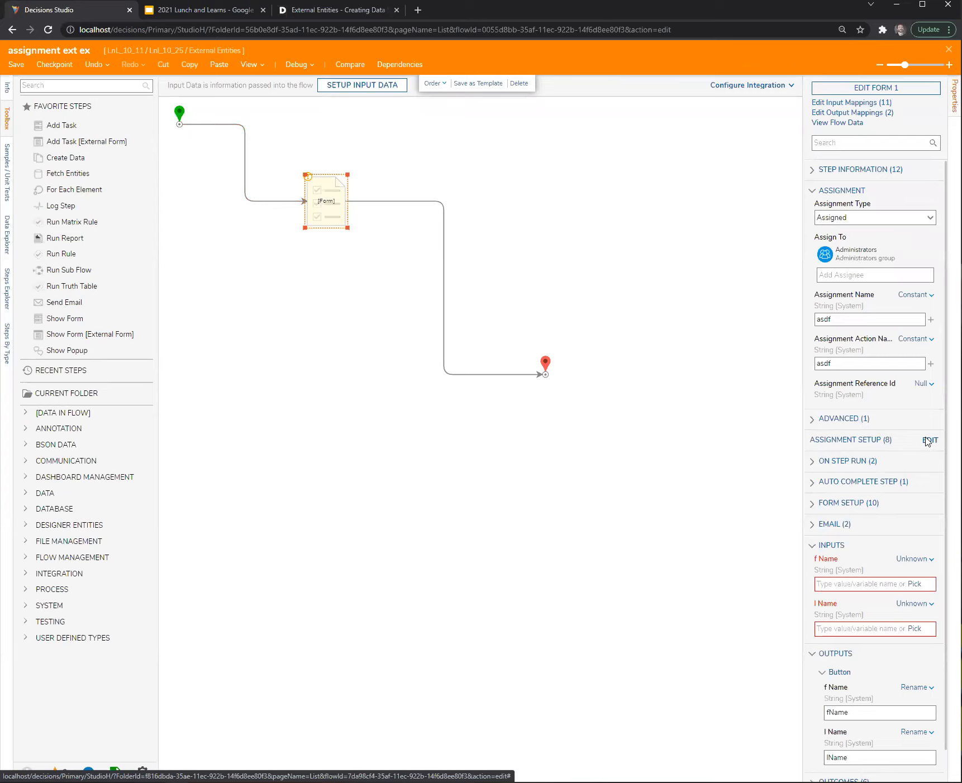
left_click(928, 440)
left_click(531, 508)
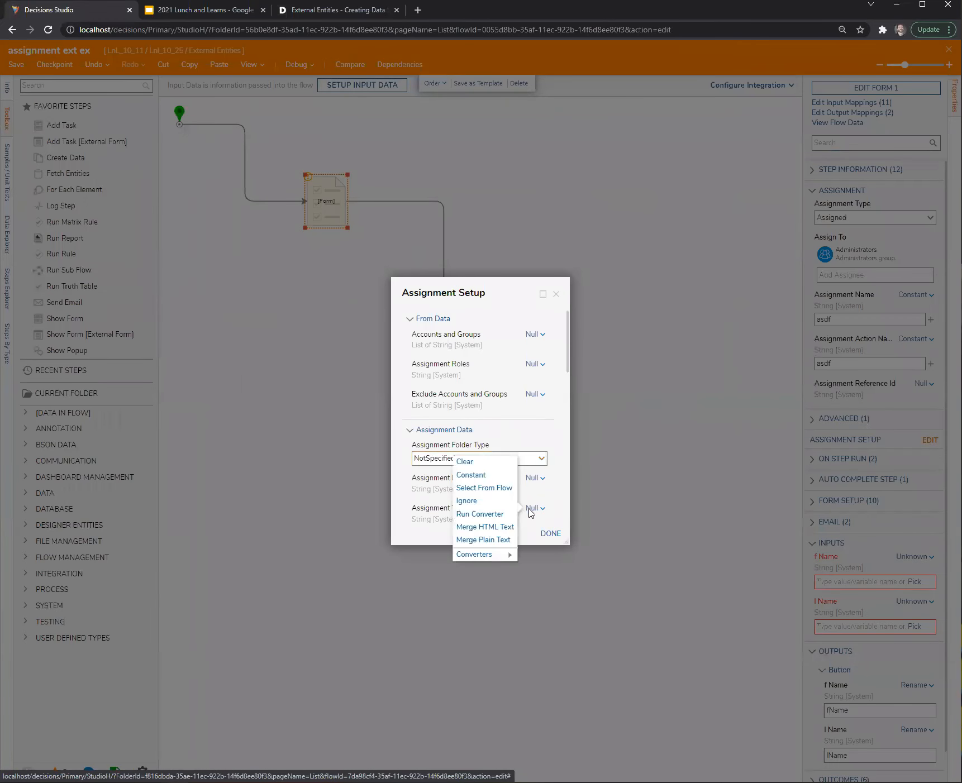
left_click(472, 474)
scroll(478, 476, "down", 1)
type("asdfasdfasdfasdfasdf")
left_click(551, 535)
left_click(570, 517)
left_click(948, 50)
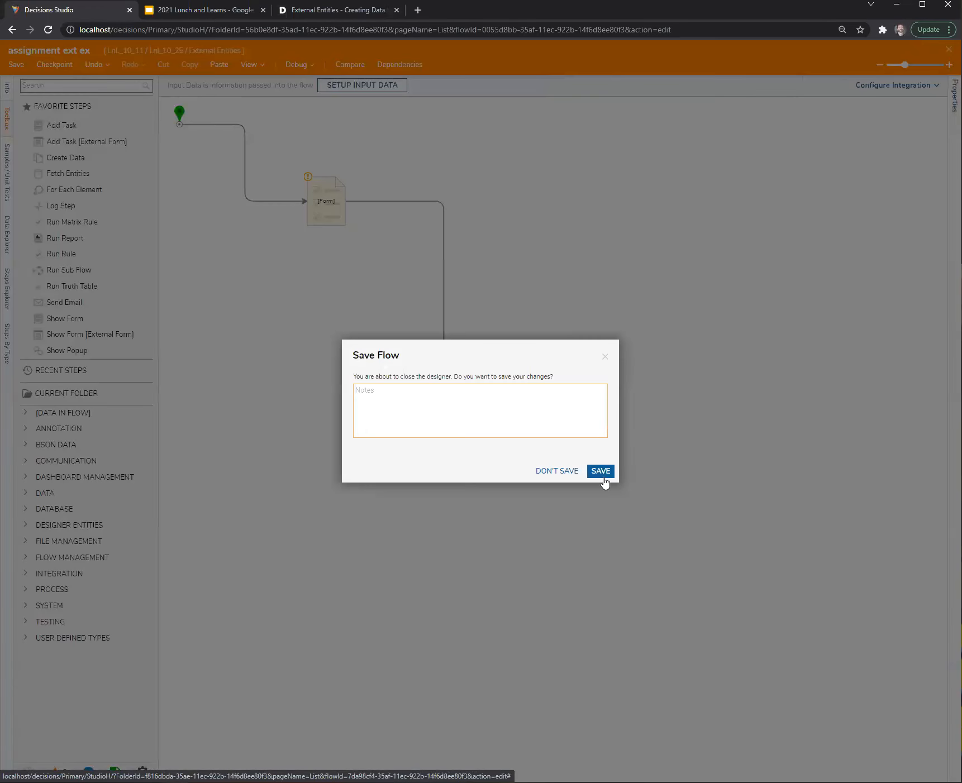
left_click(604, 479)
Run the assignment ext ex flow and decline to fill in the assigned form immediately
right_click(249, 375)
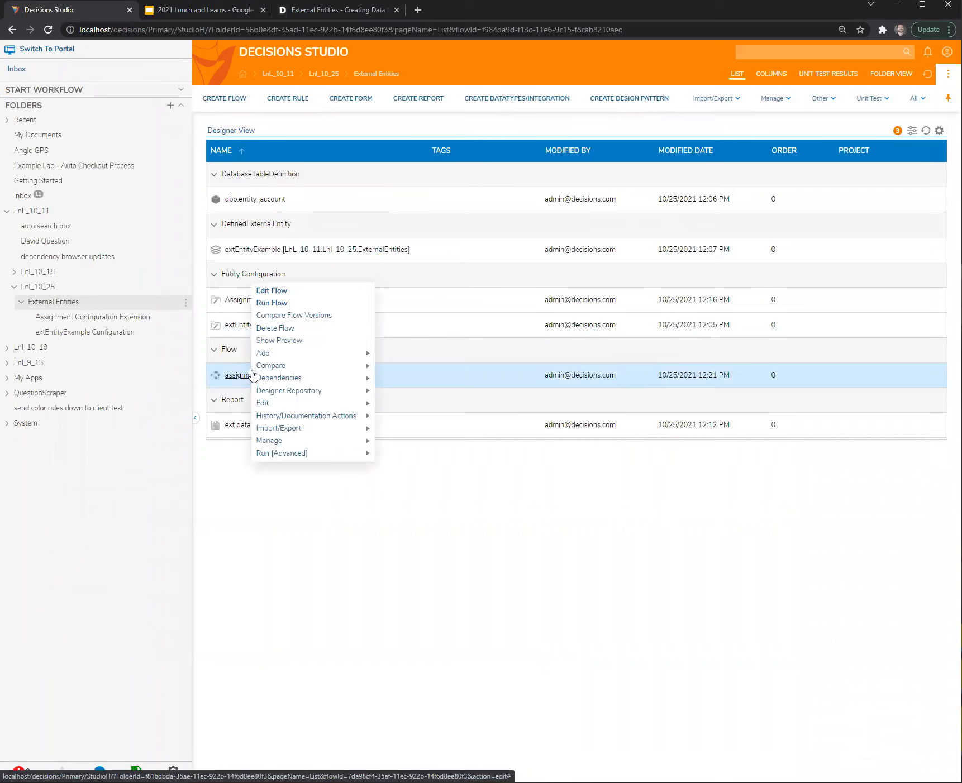
left_click(284, 306)
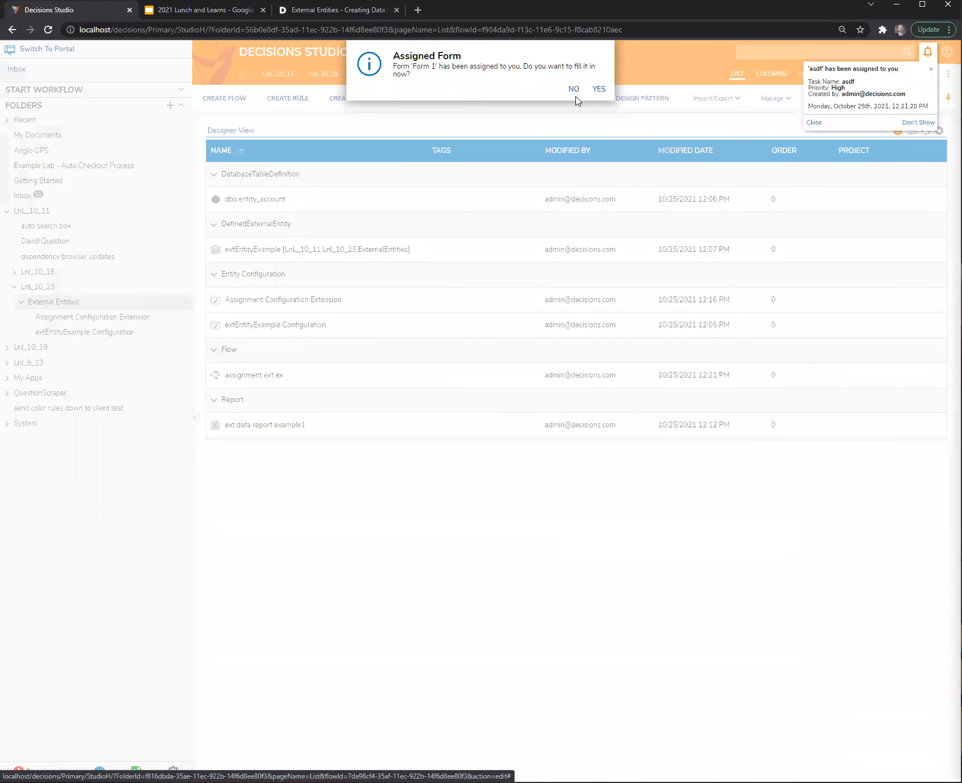
left_click(575, 90)
Sort the Inbox assignments by StartDate in descending order and run User Action Flow 1 on the newest asdf assignment
left_click(28, 196)
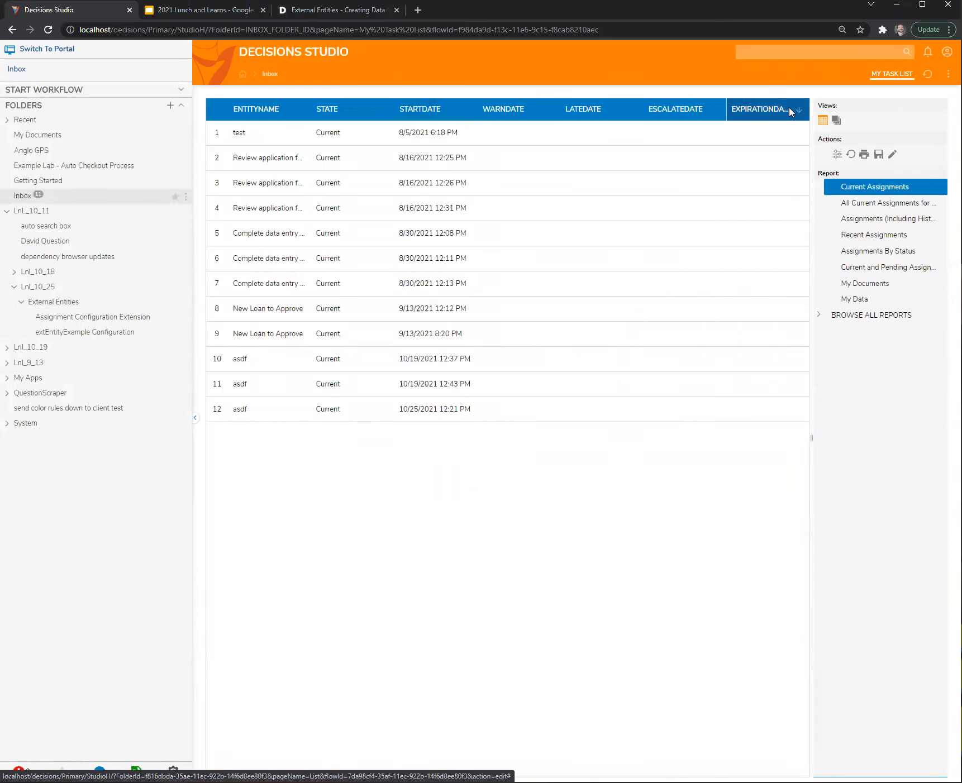
left_click(836, 154)
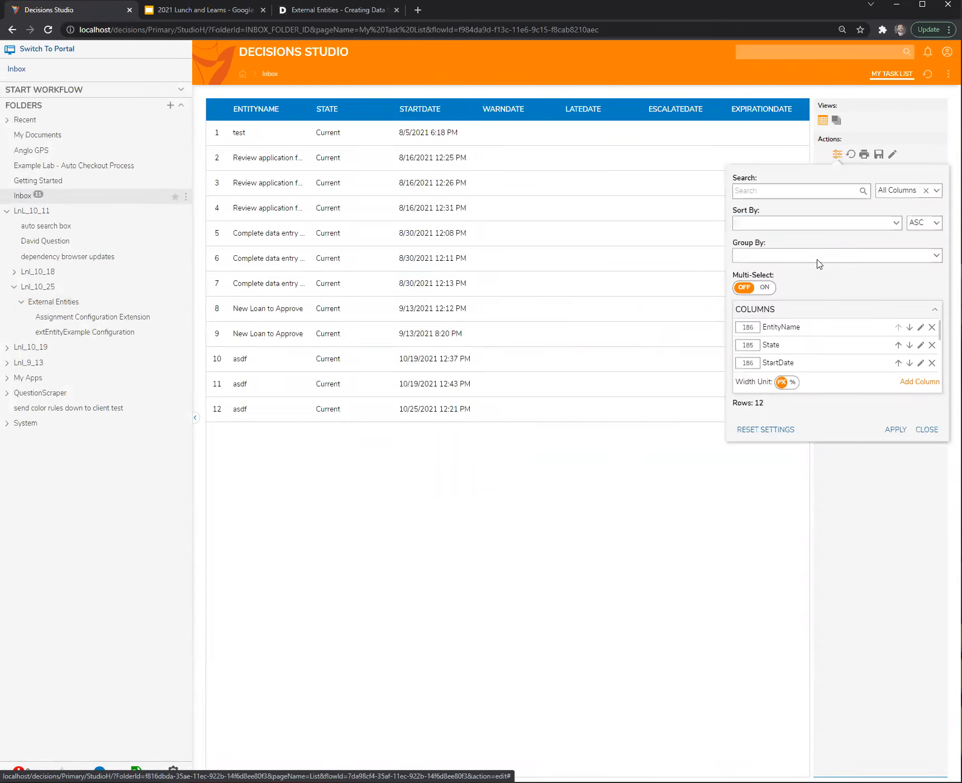
left_click(892, 225)
left_click(794, 273)
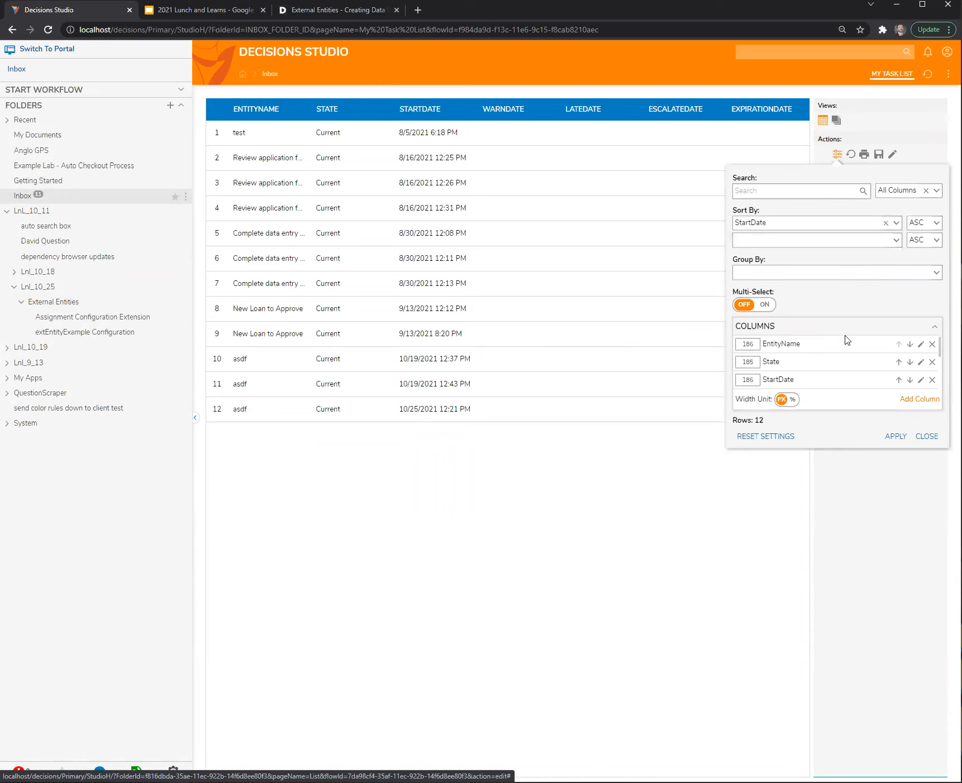
left_click(935, 223)
left_click(921, 243)
left_click(895, 436)
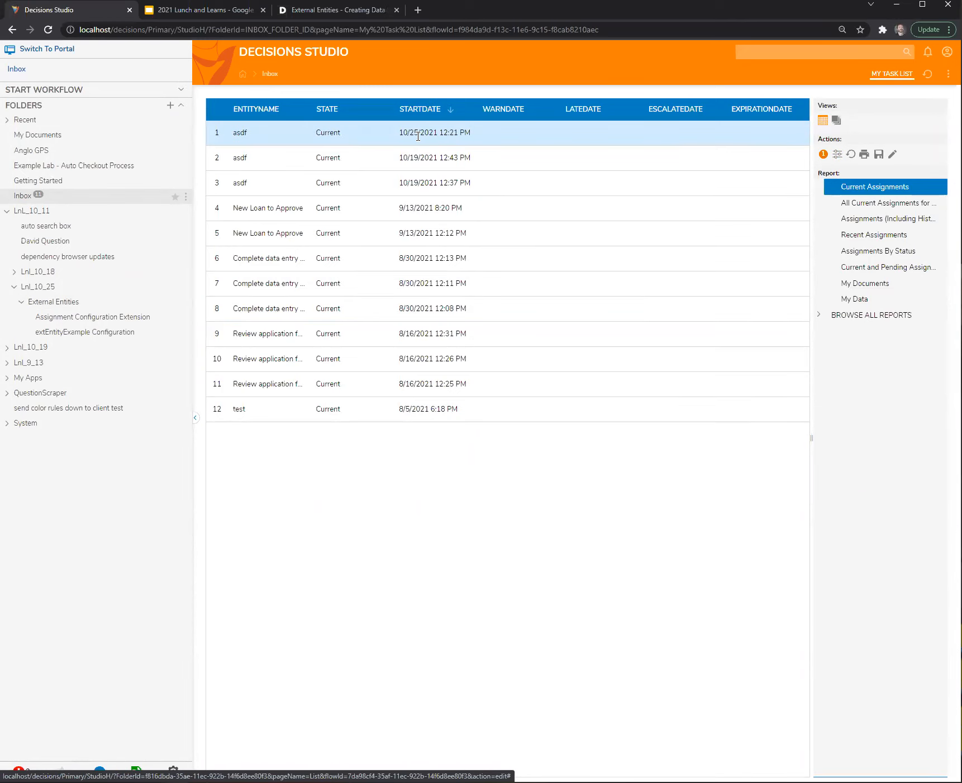
left_click(369, 134)
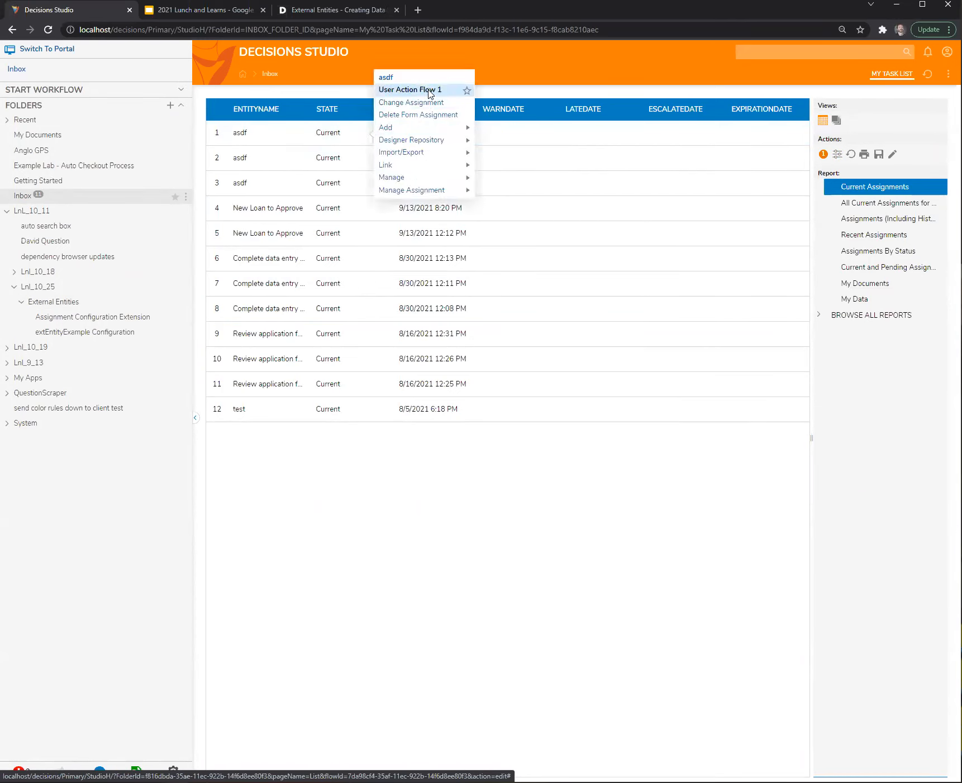
left_click(428, 91)
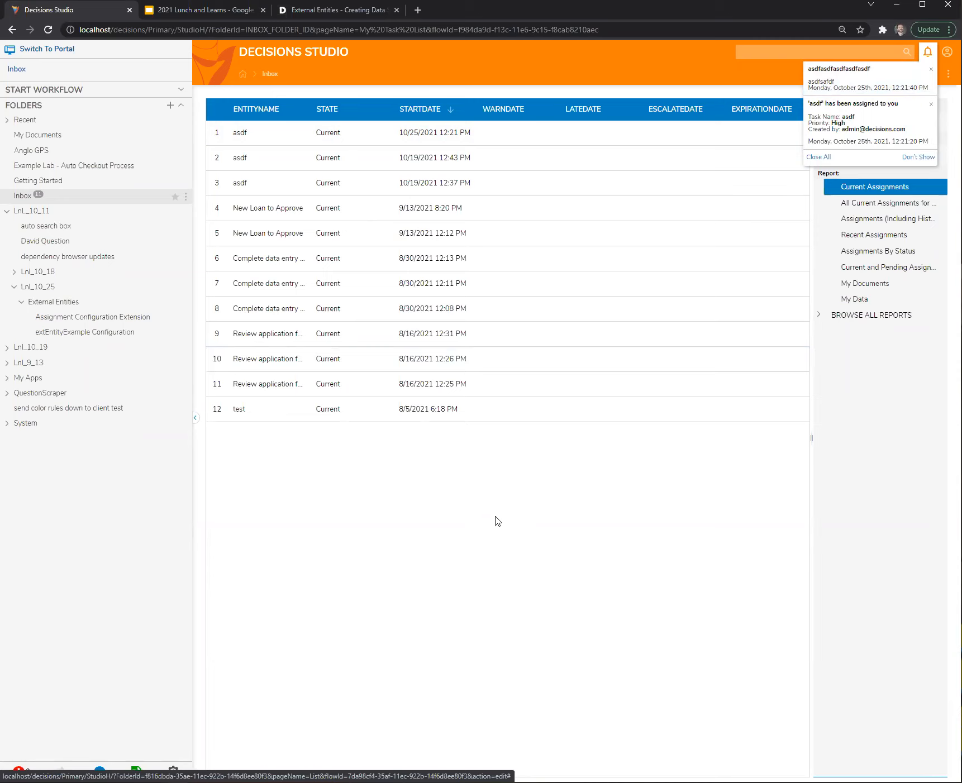
Compare the actions offered on the two newest asdf assignments in the Inbox
left_click(62, 320)
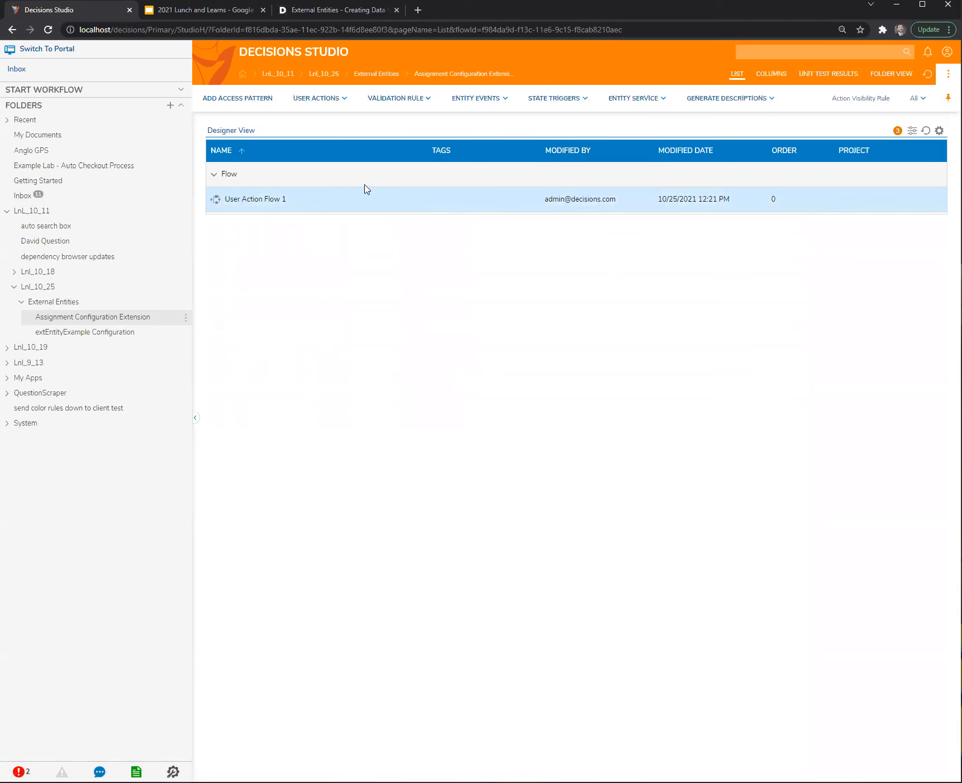
left_click(24, 196)
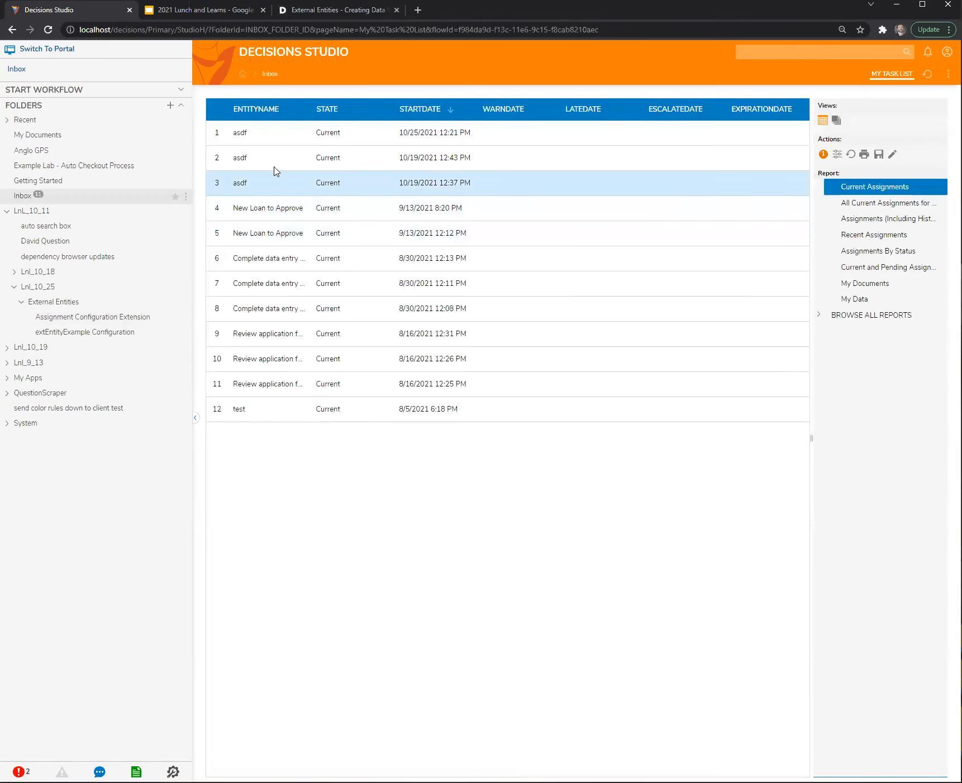
right_click(279, 162)
right_click(268, 143)
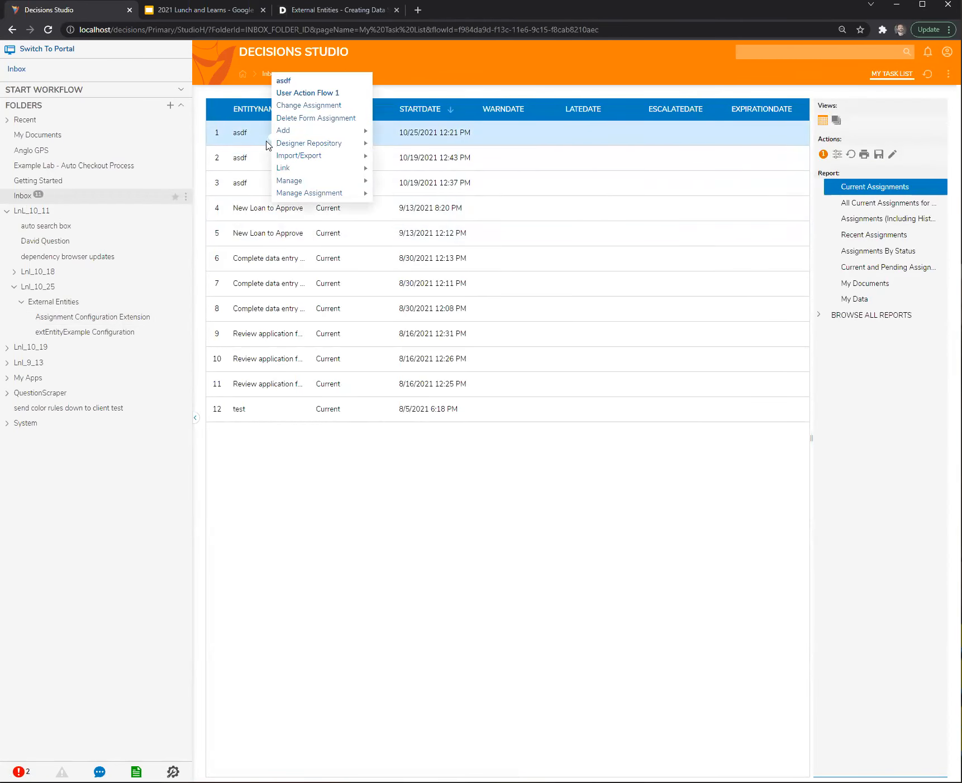
right_click(260, 161)
Create an action visibility rule named "hide if no assignment type" in the Assignment Configuration Extension folder
left_click(80, 321)
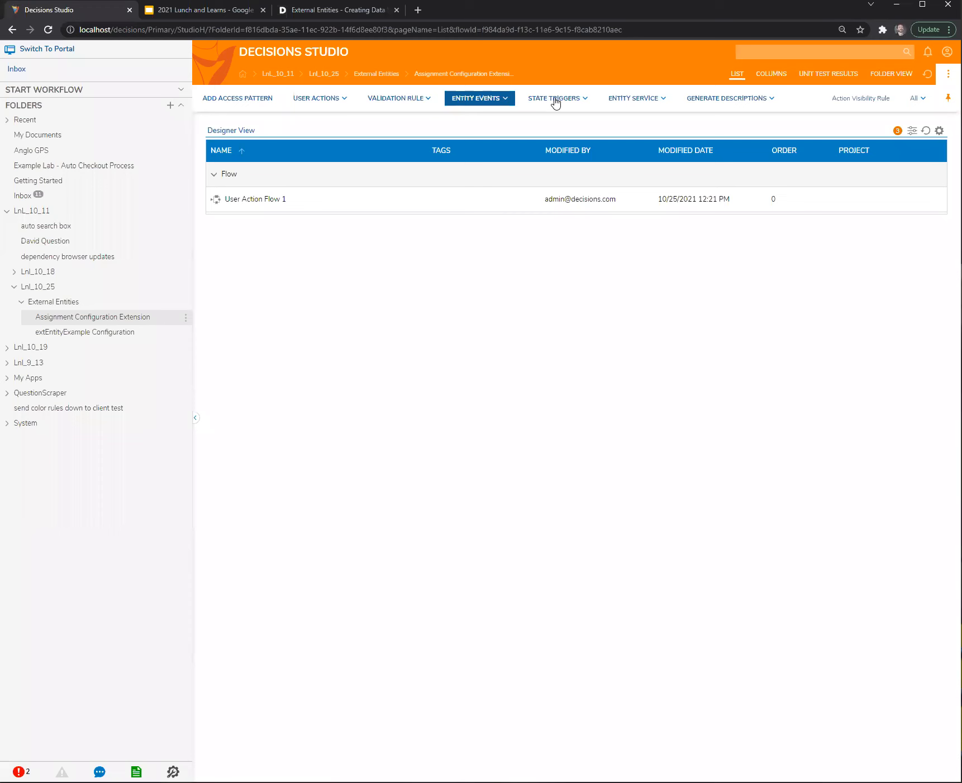
left_click(869, 101)
left_click_drag(423, 313, 74, 313)
type("hide if no assignment type")
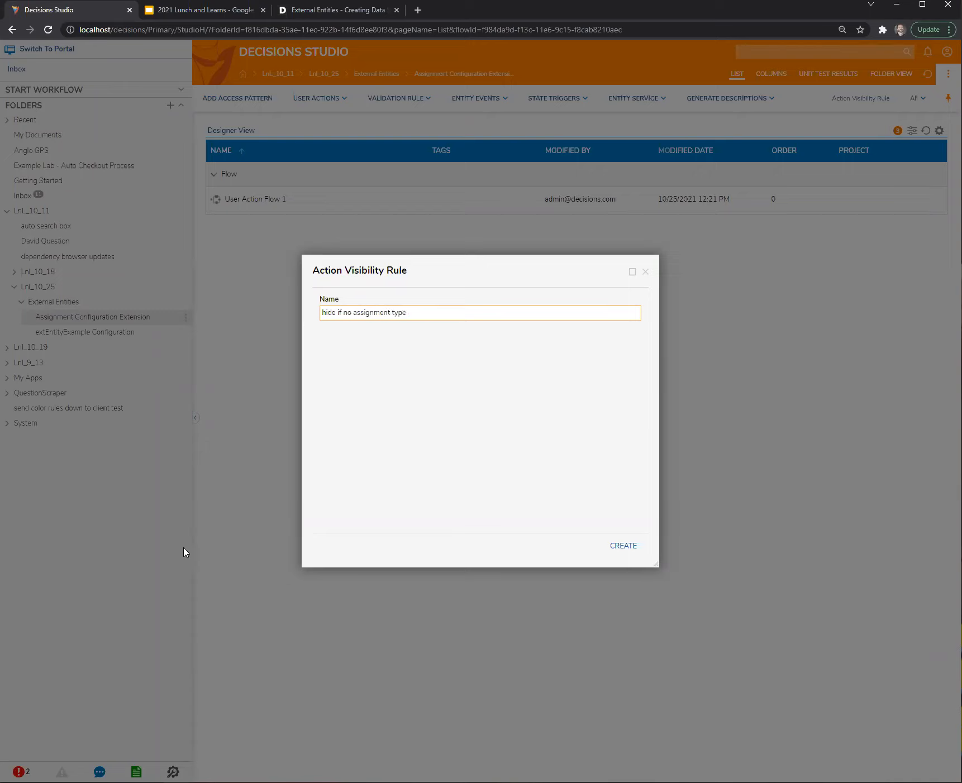
left_click(624, 546)
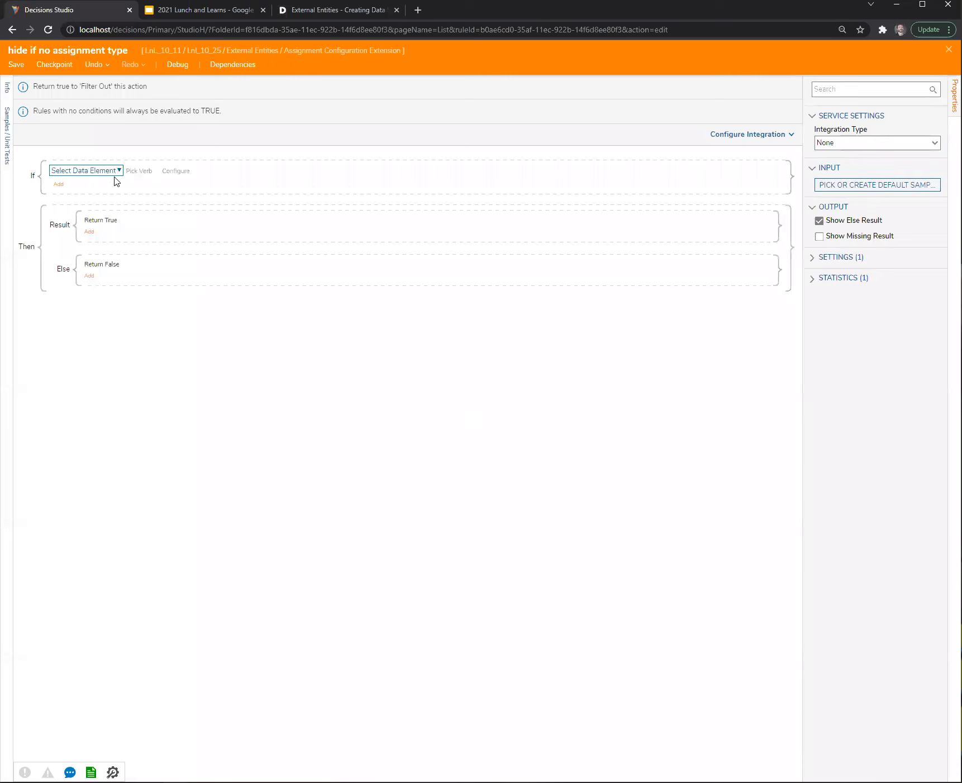
Define the rule's first condition as Action.Name Contains the constant user
left_click(114, 177)
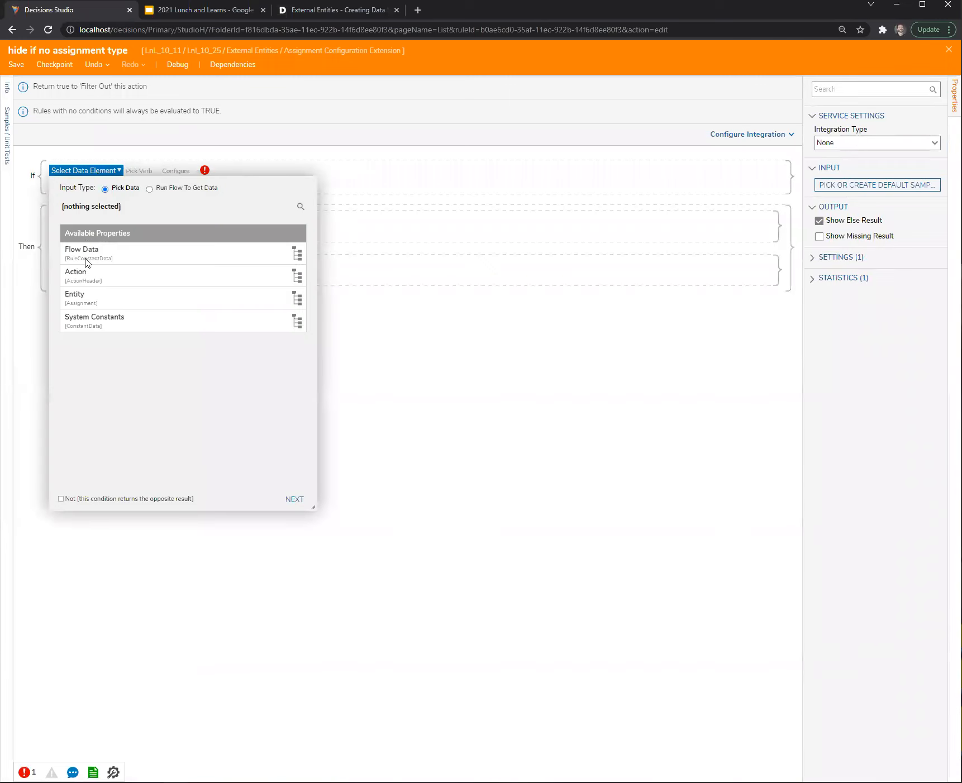
left_click(73, 298)
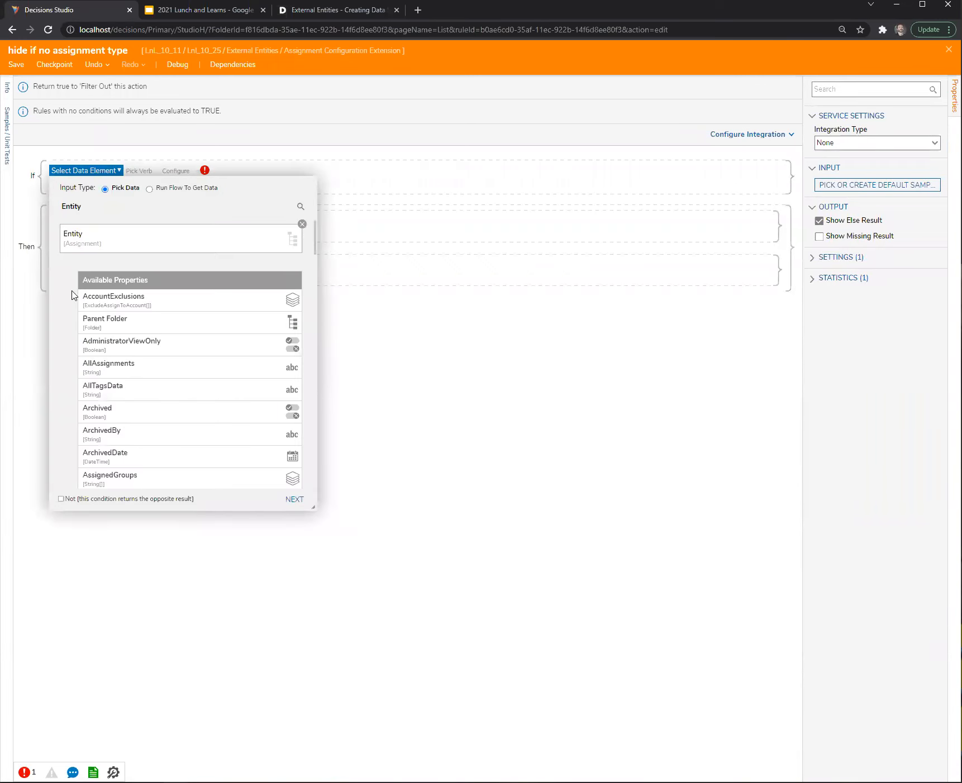
left_click(301, 224)
left_click(73, 281)
scroll(134, 388, "down", 5)
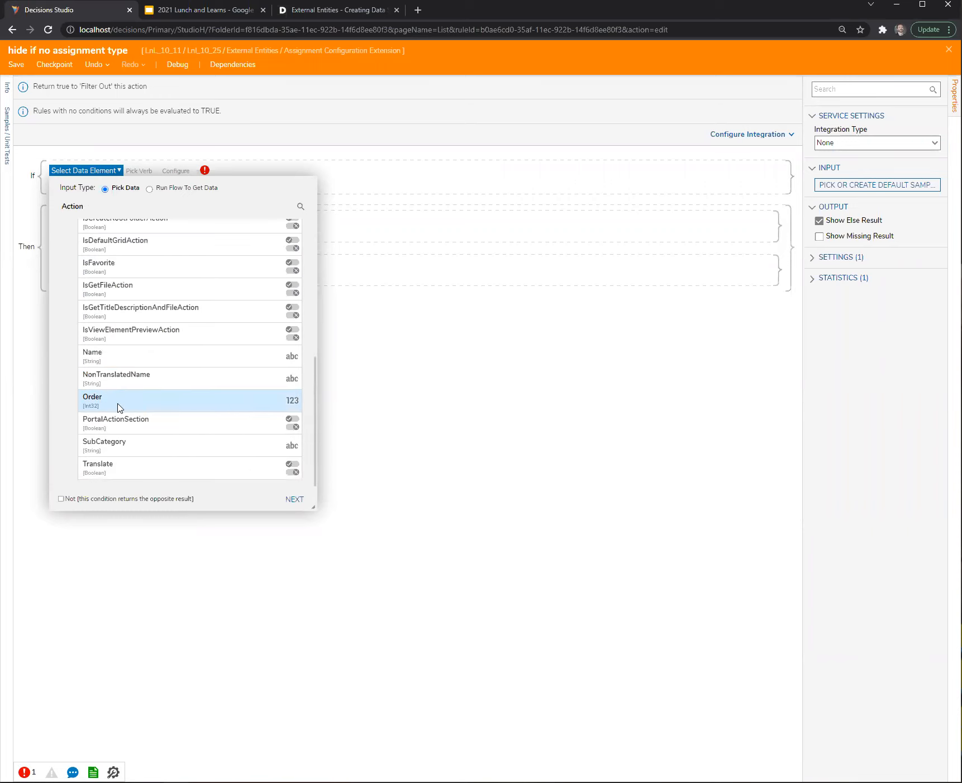
left_click(120, 356)
left_click(290, 499)
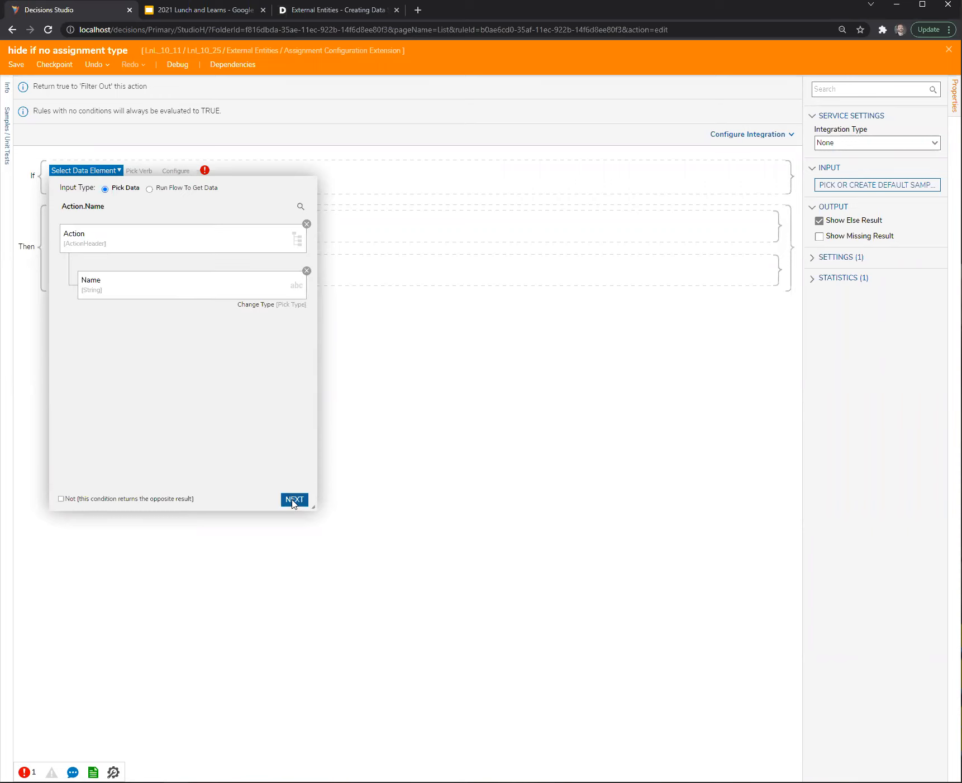
left_click(146, 338)
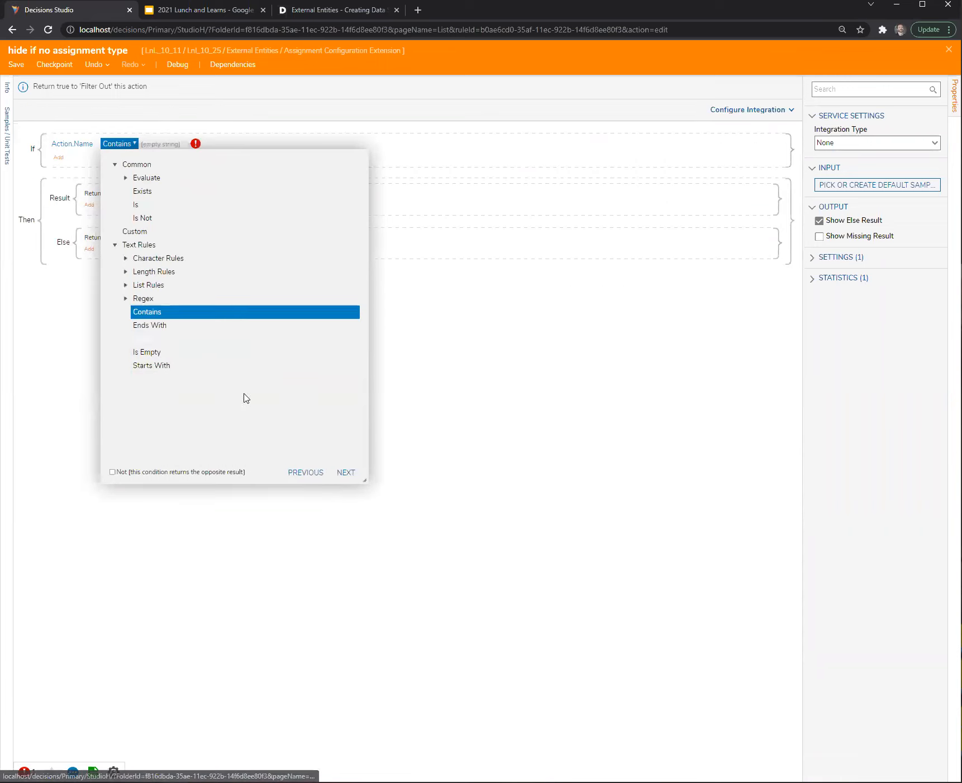
left_click(338, 473)
left_click(221, 272)
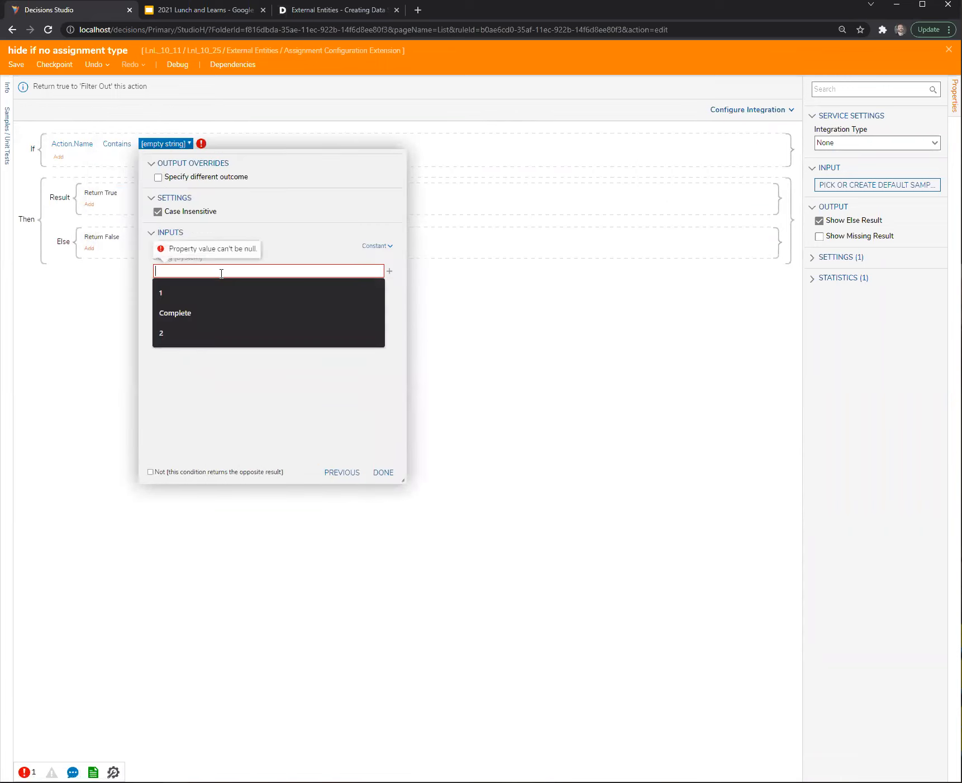
type("user")
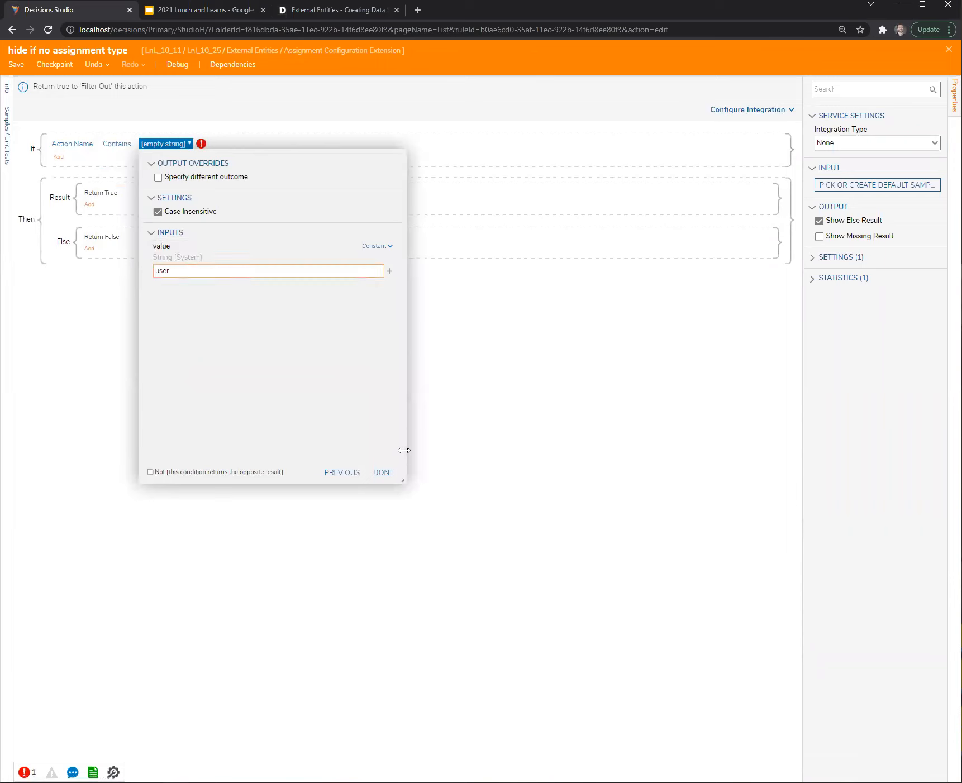
left_click(383, 473)
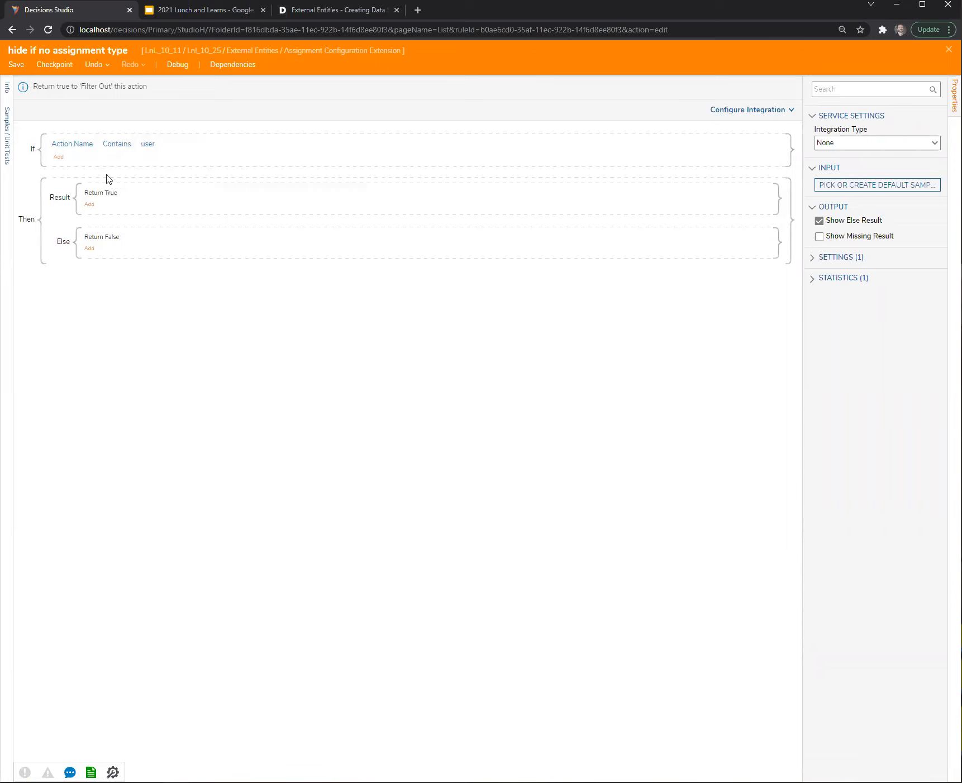
Add a second condition to the rule, Entity.AssignmentType Is Empty, and save the rule on closing
left_click(58, 159)
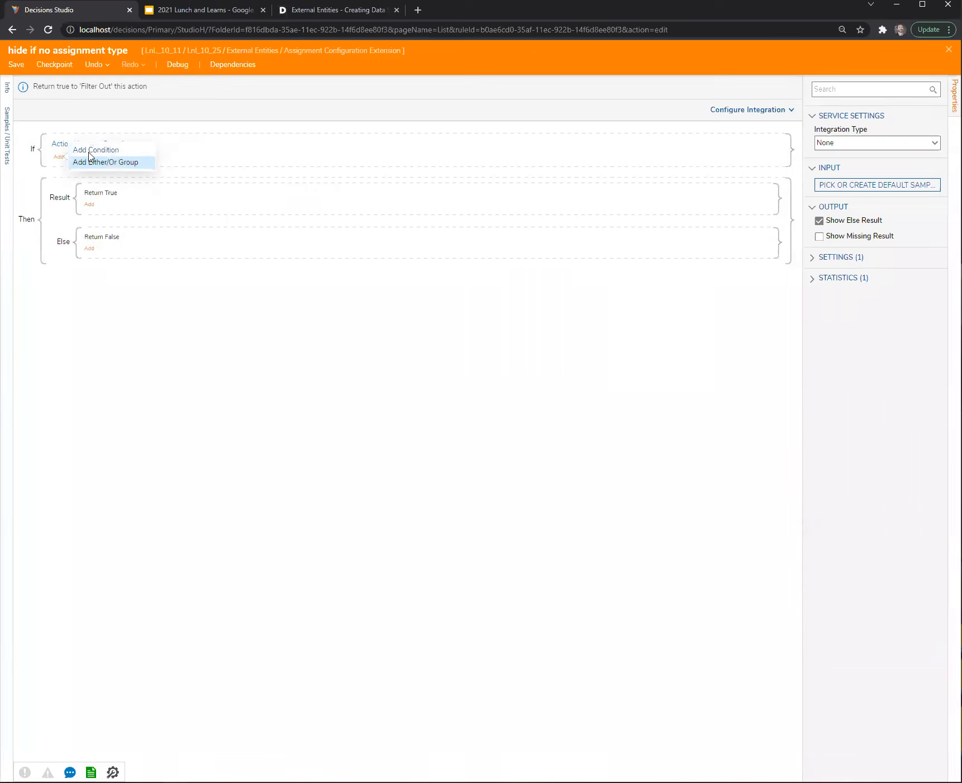
left_click(91, 148)
left_click(85, 286)
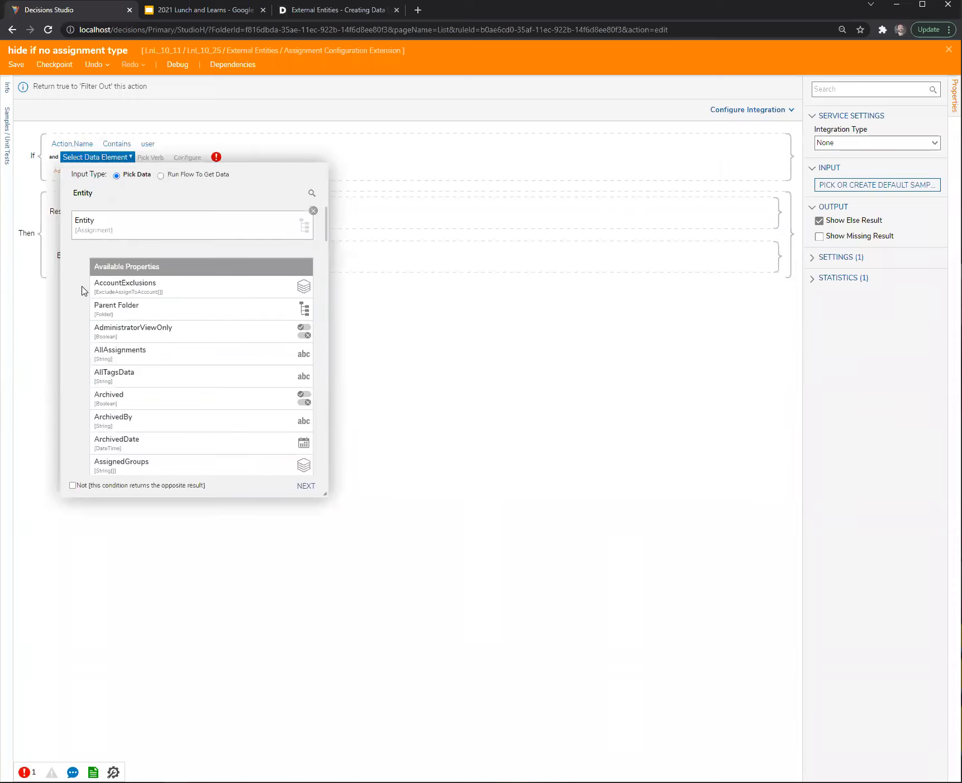
scroll(112, 358, "down", 3)
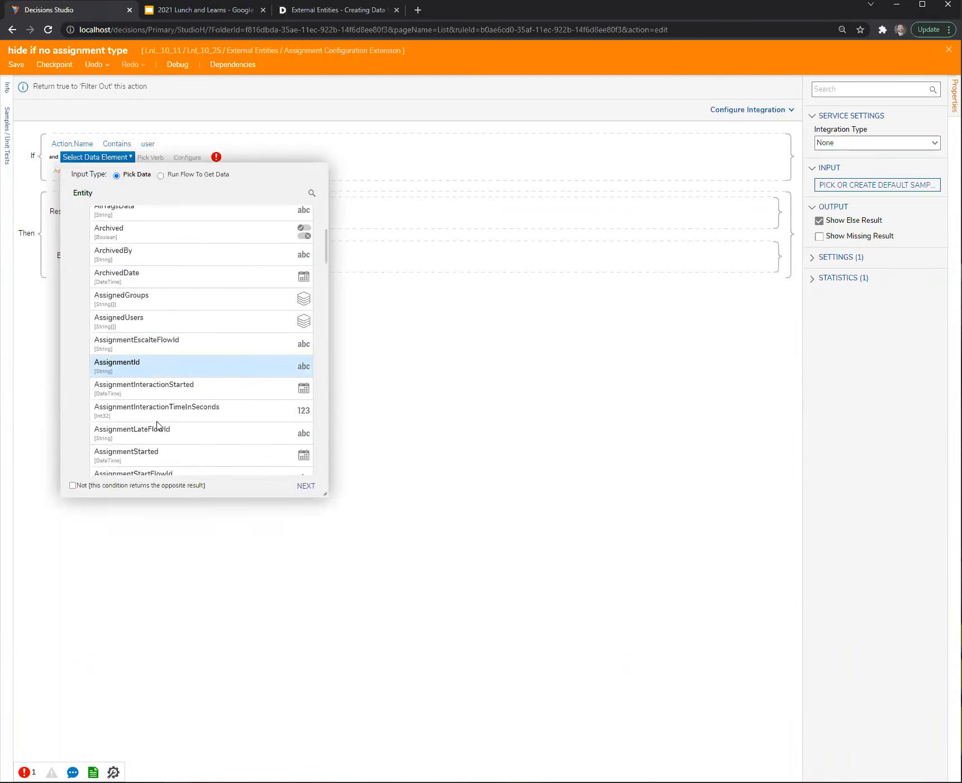
scroll(158, 426, "down", 2)
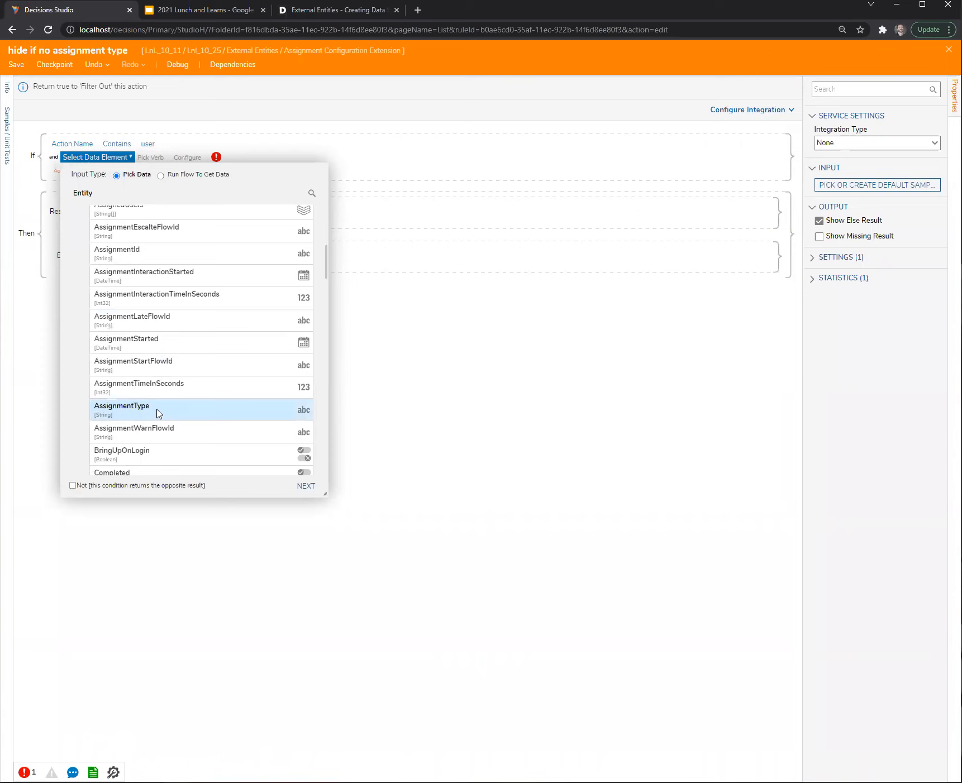
left_click(159, 413)
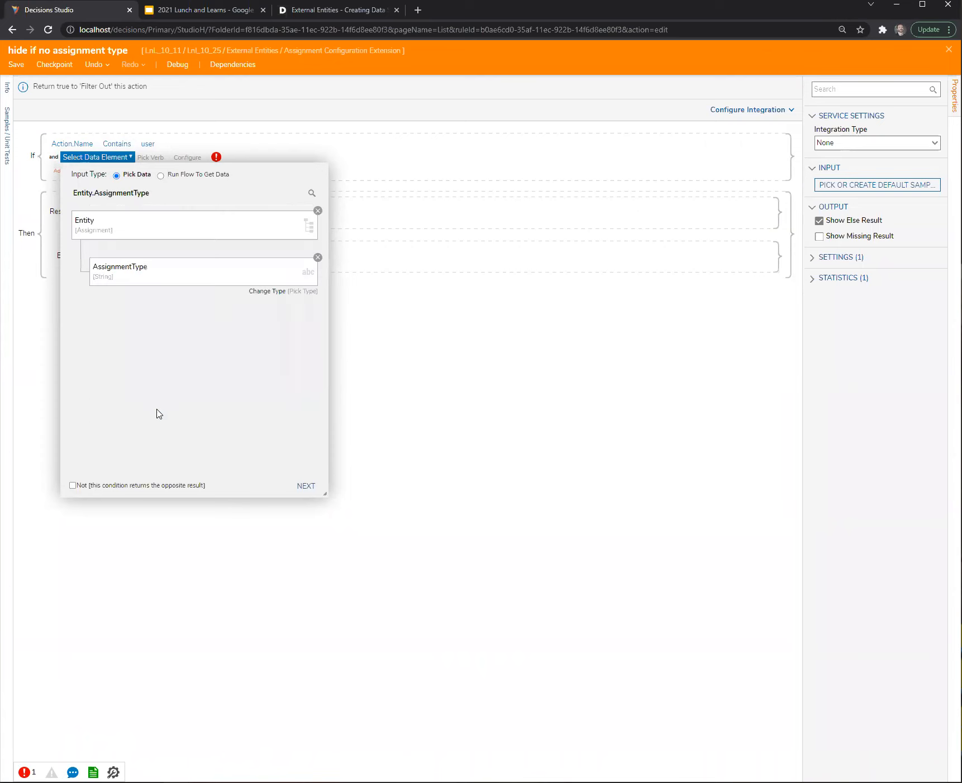
left_click(306, 486)
left_click(223, 366)
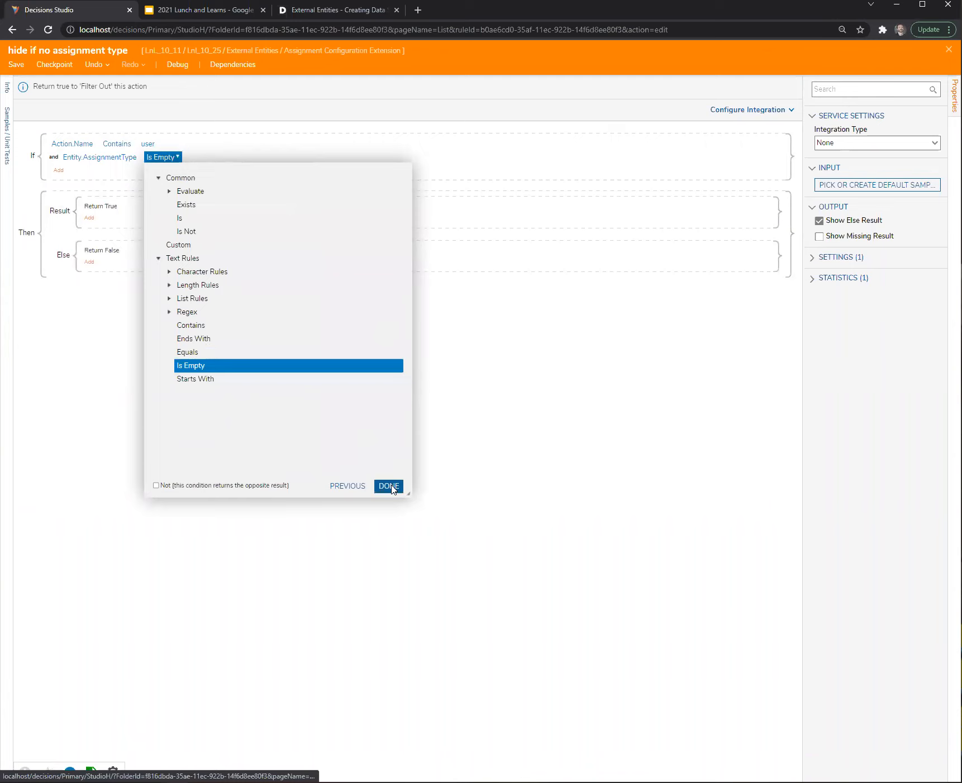
left_click(389, 485)
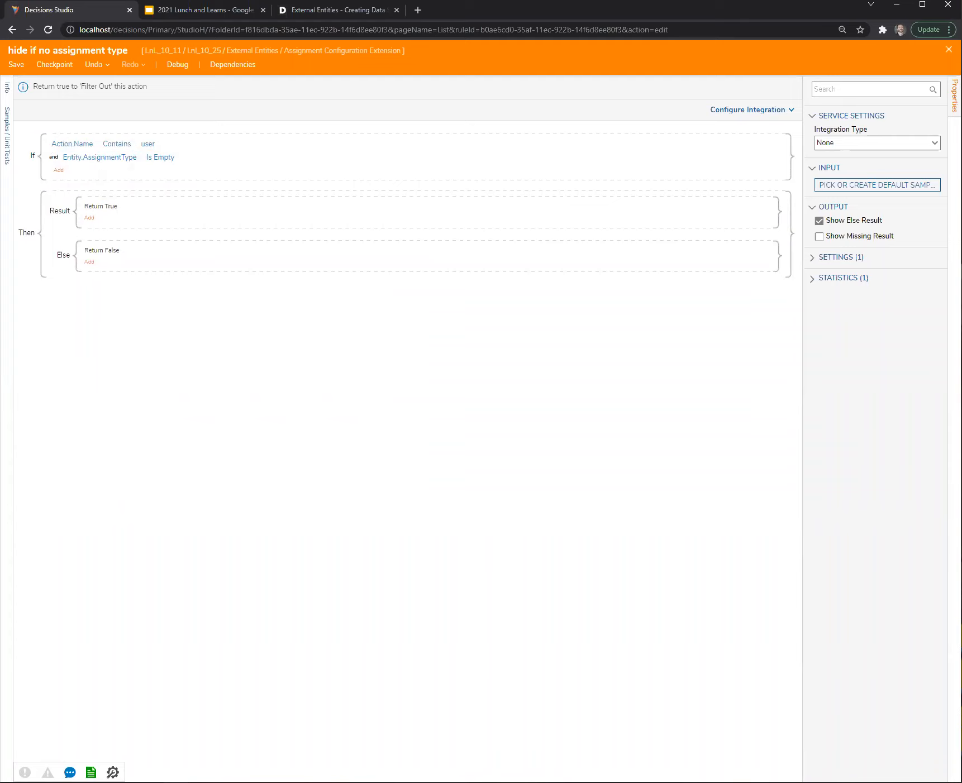
left_click(600, 470)
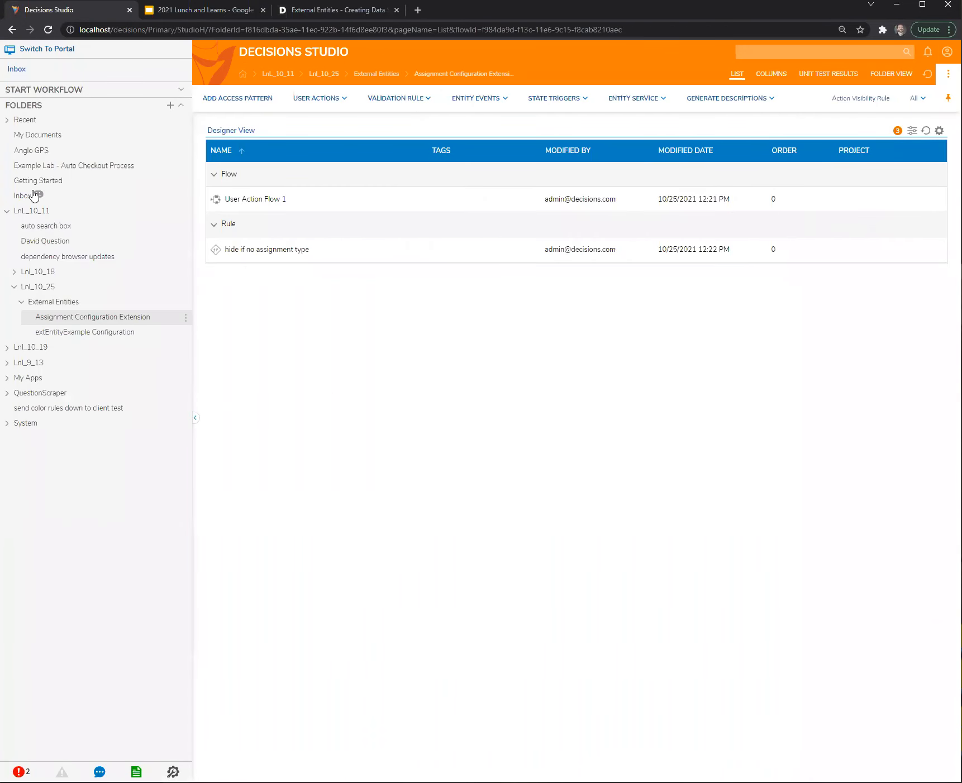
Check in the Inbox whether the two newest asdf assignments offer User Action Flow 1
left_click(34, 196)
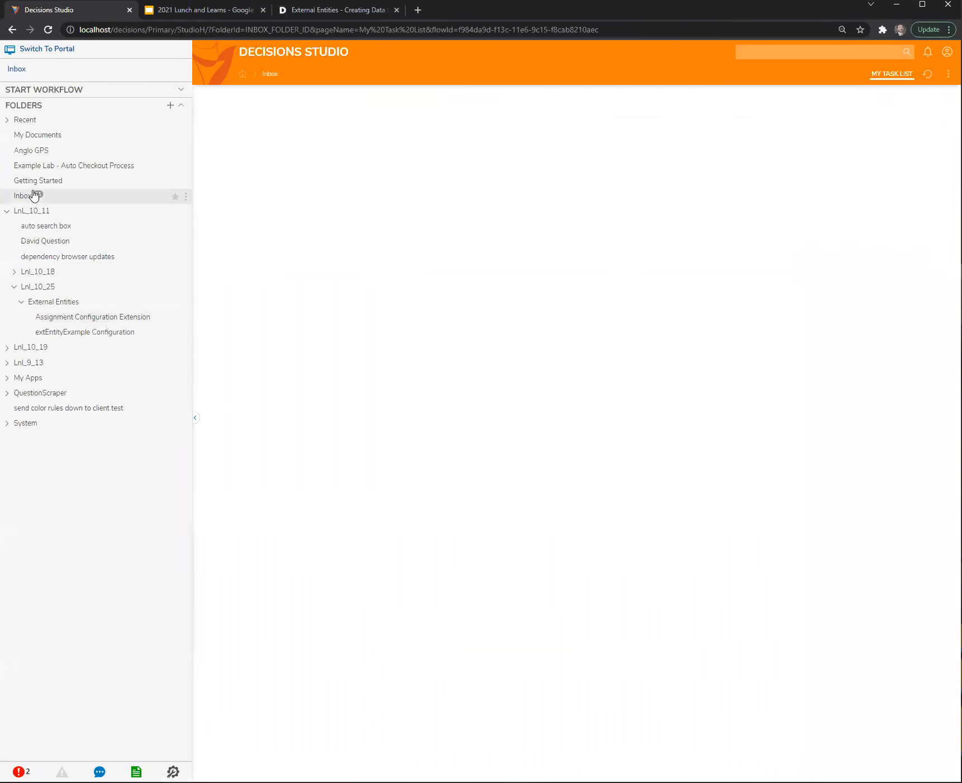
right_click(307, 140)
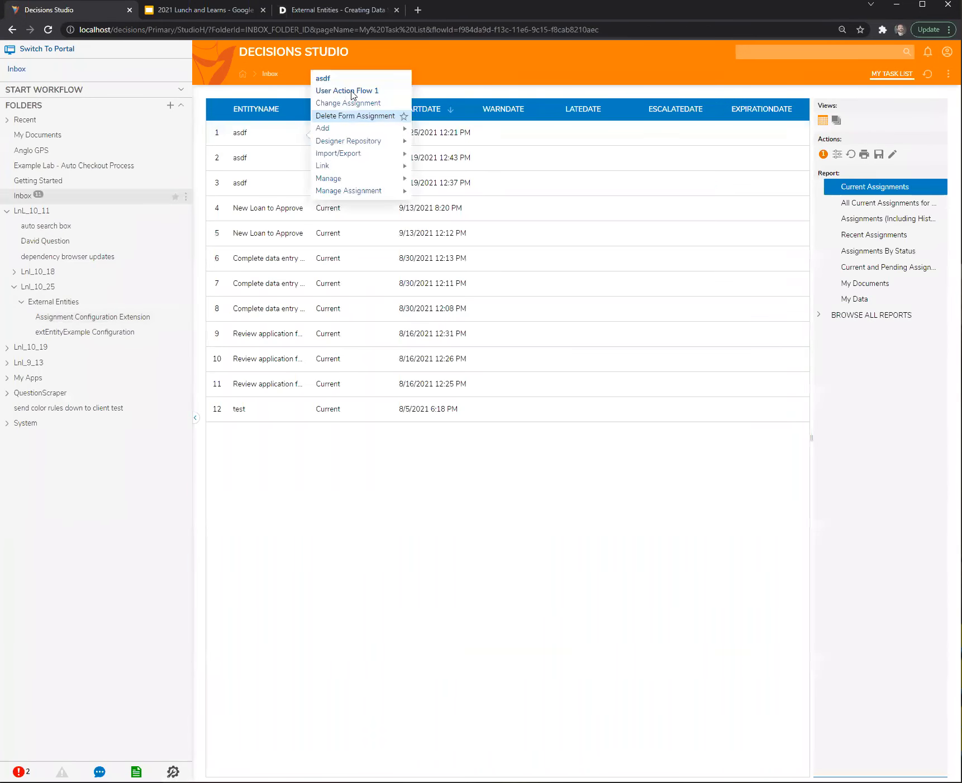
right_click(273, 158)
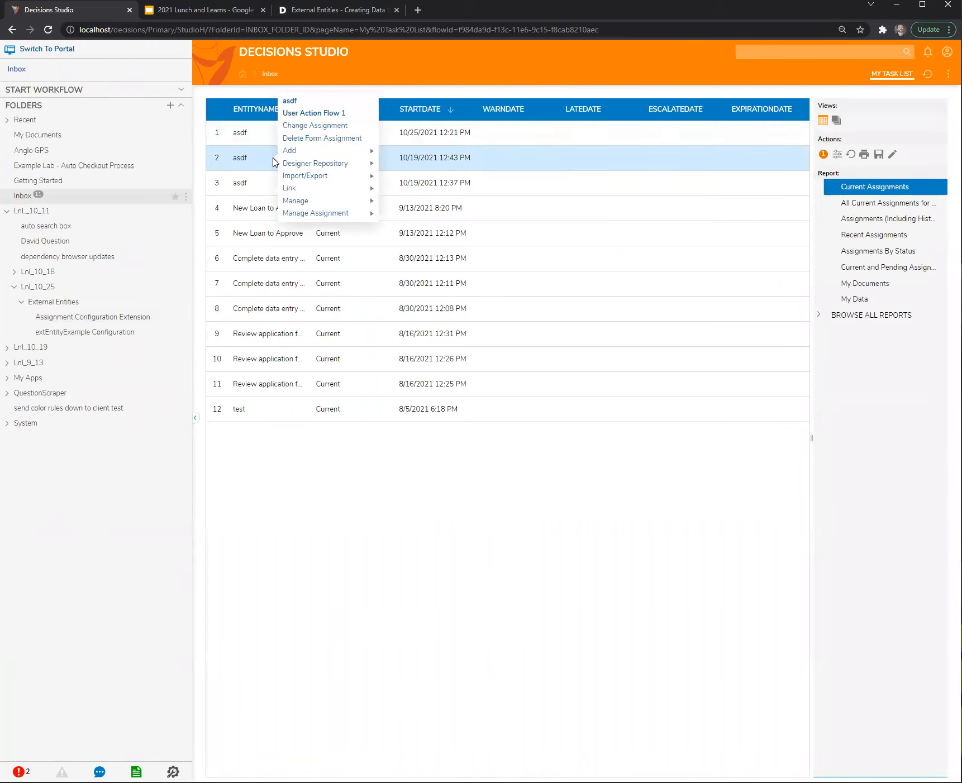
left_click(371, 547)
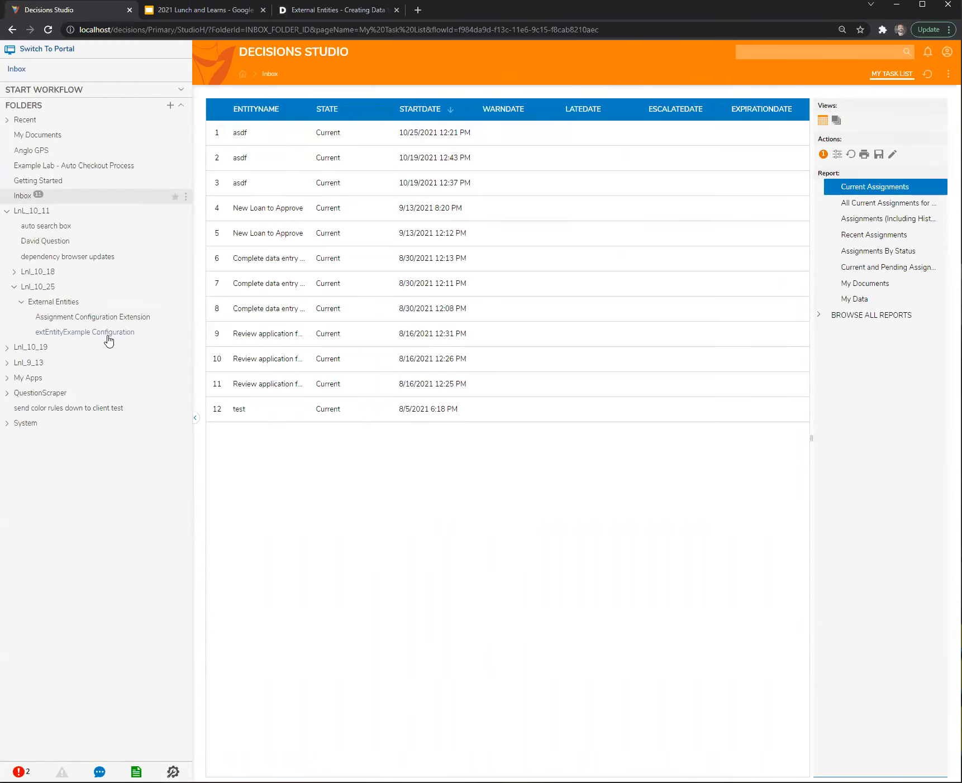
right_click(259, 163)
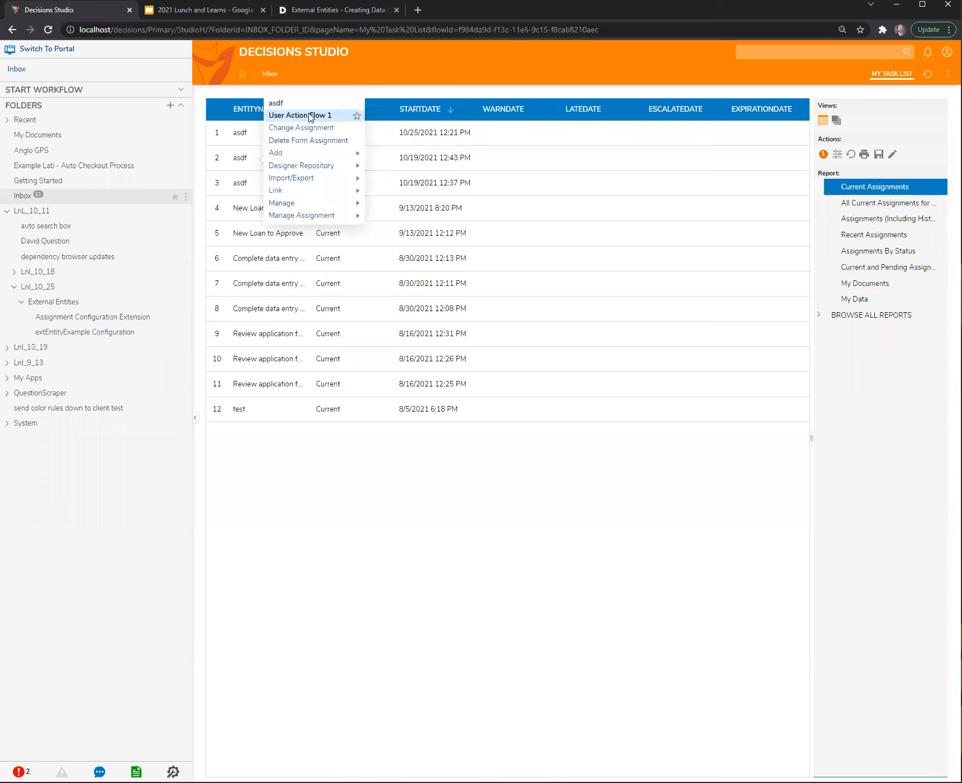
Change the "hide if no assignment type" rule's second condition to Entity.AssignmentType Contains the constant asdf, and save the rule
left_click(77, 318)
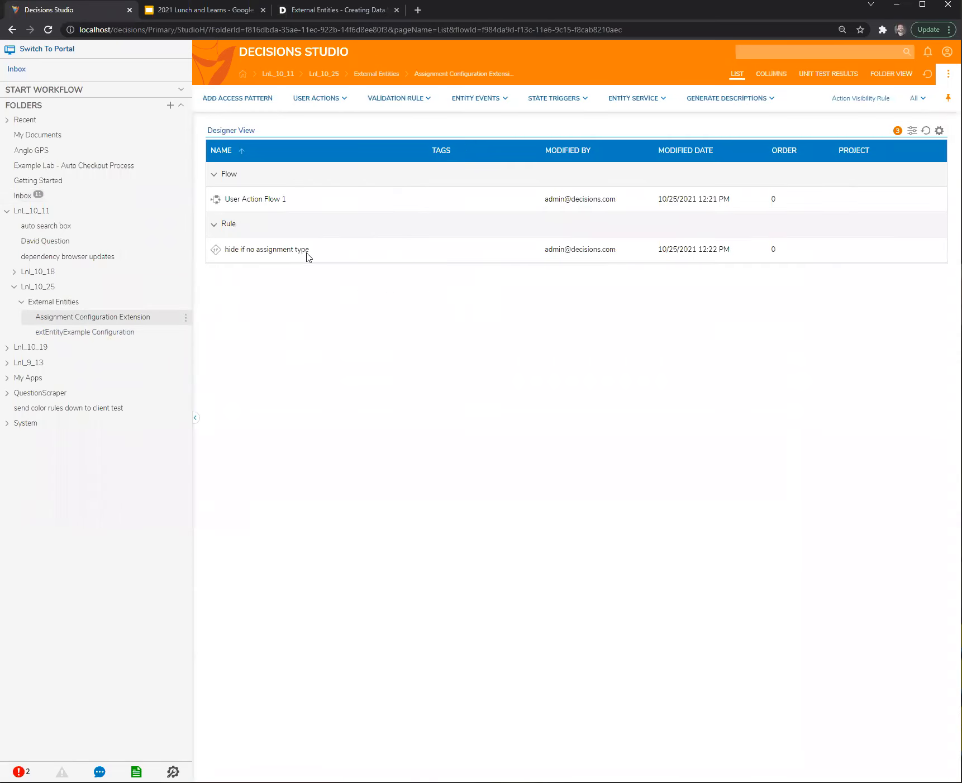
left_click(259, 253)
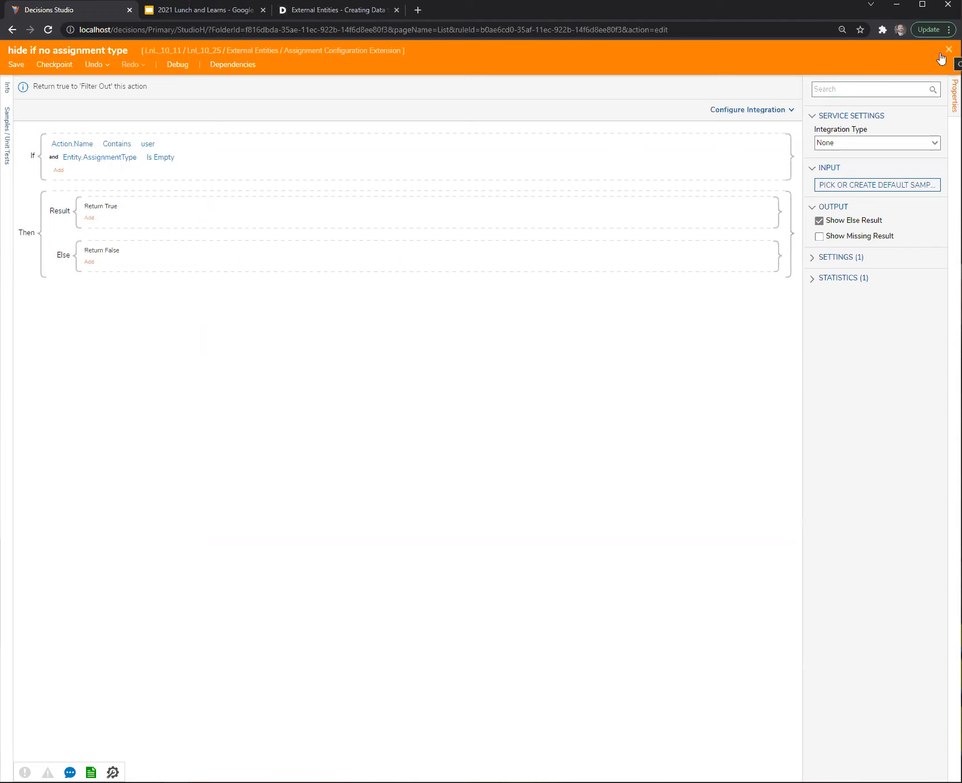
left_click(132, 160)
left_click(166, 158)
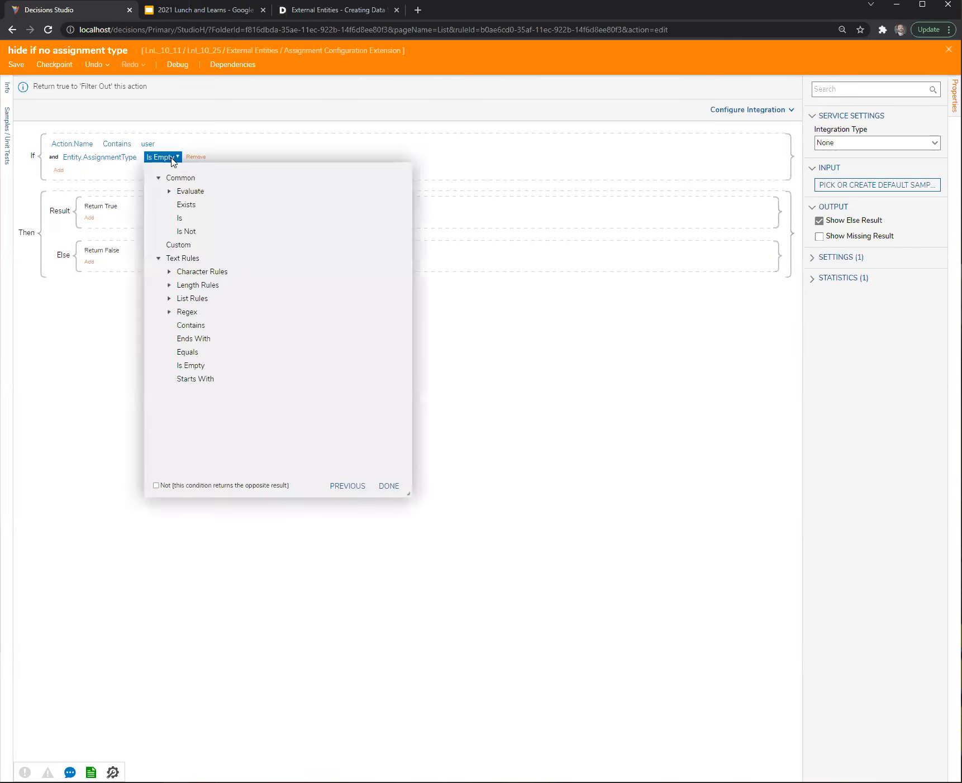
left_click(190, 325)
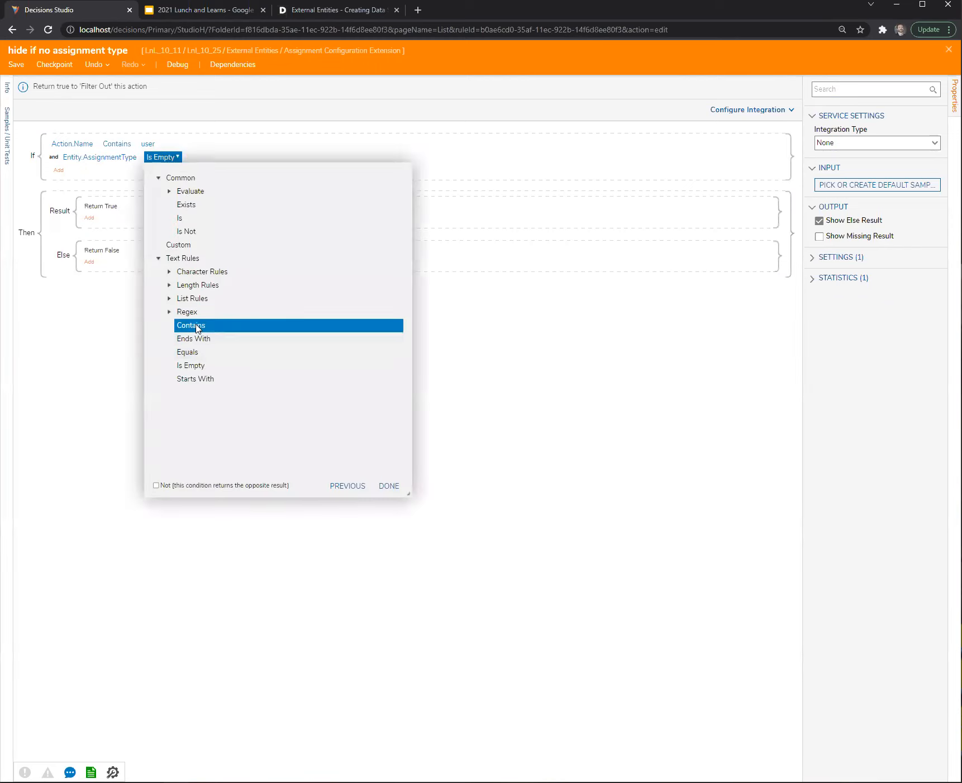
left_click(389, 486)
type("asdf")
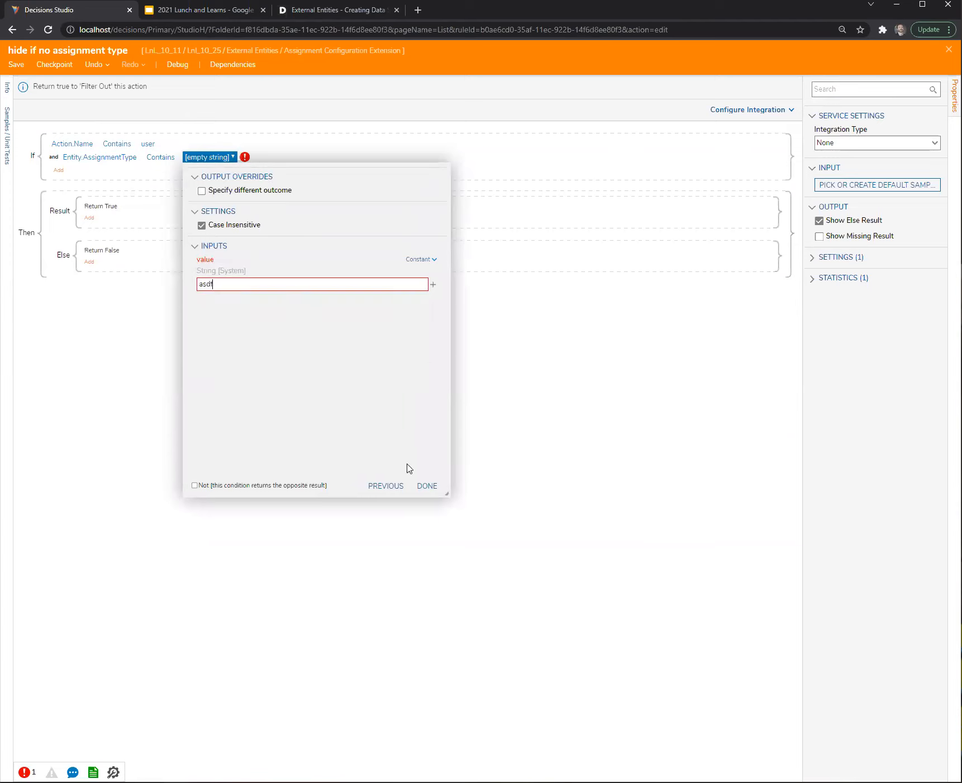
left_click(427, 485)
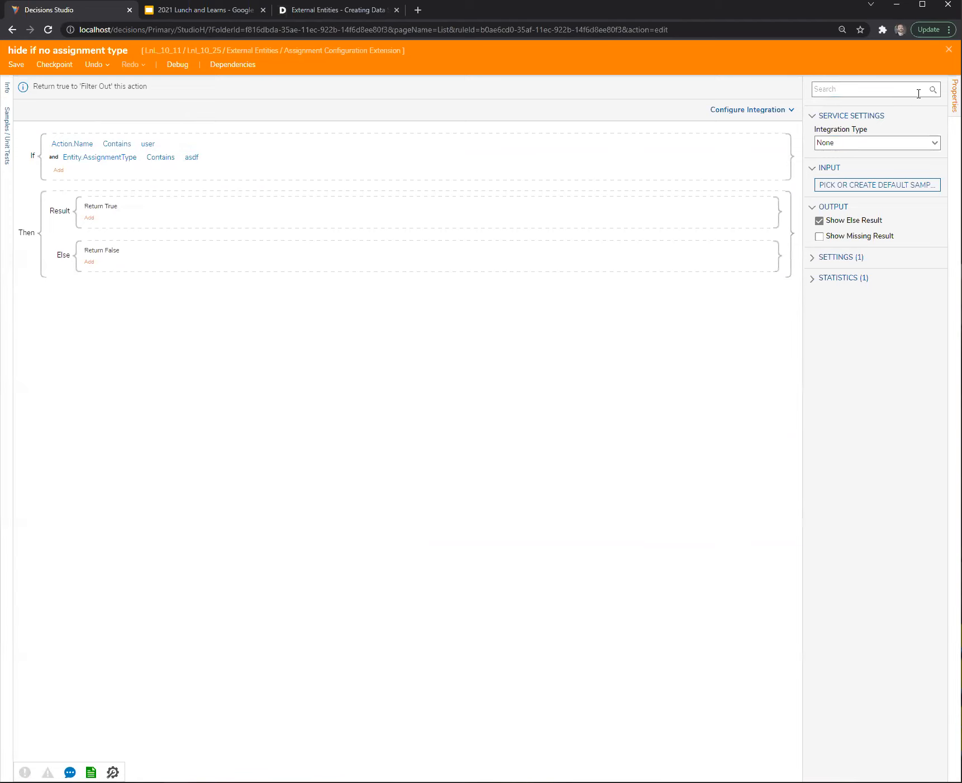
left_click(948, 50)
left_click(602, 473)
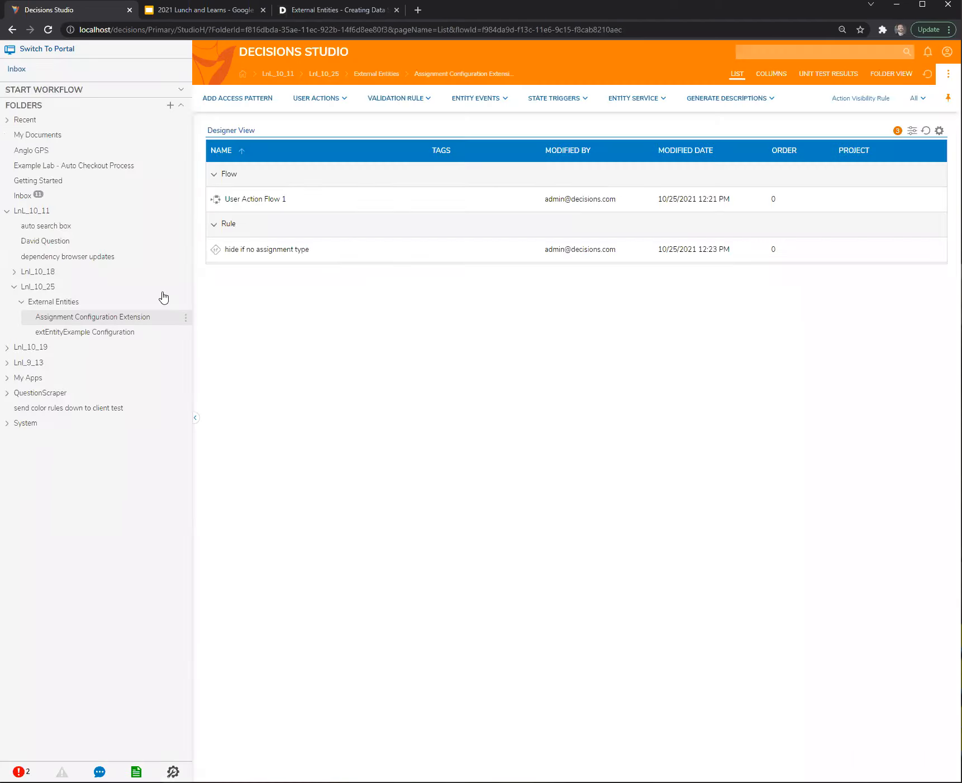
Compare the actions offered on the three asdf assignments in the Inbox under the revised rule
left_click(34, 196)
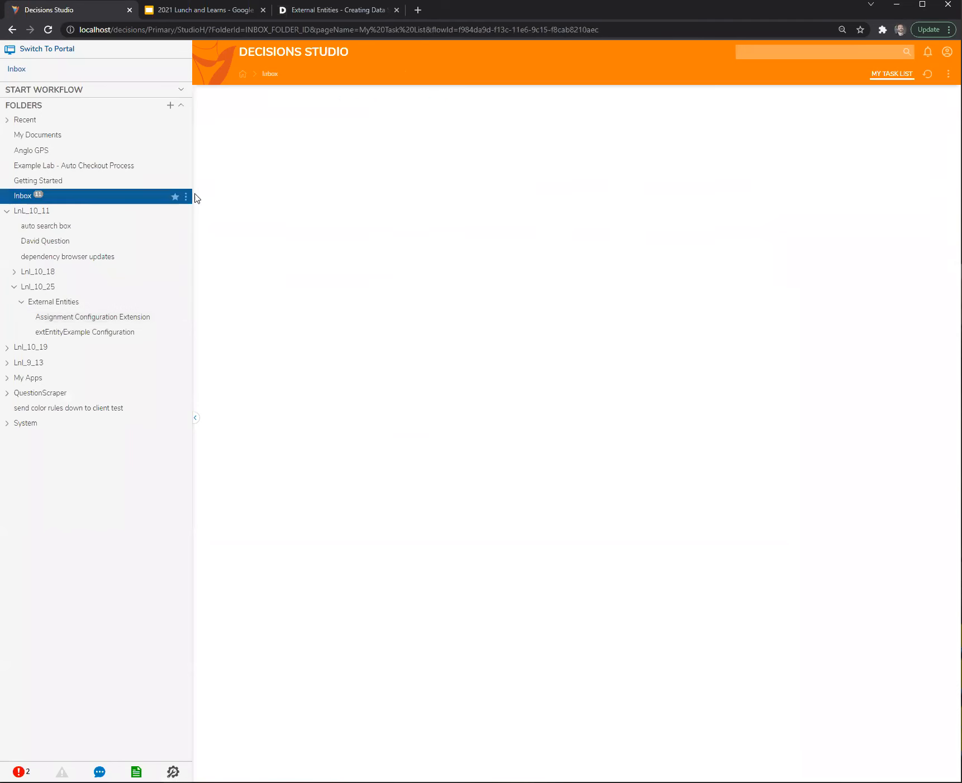
left_click(313, 136)
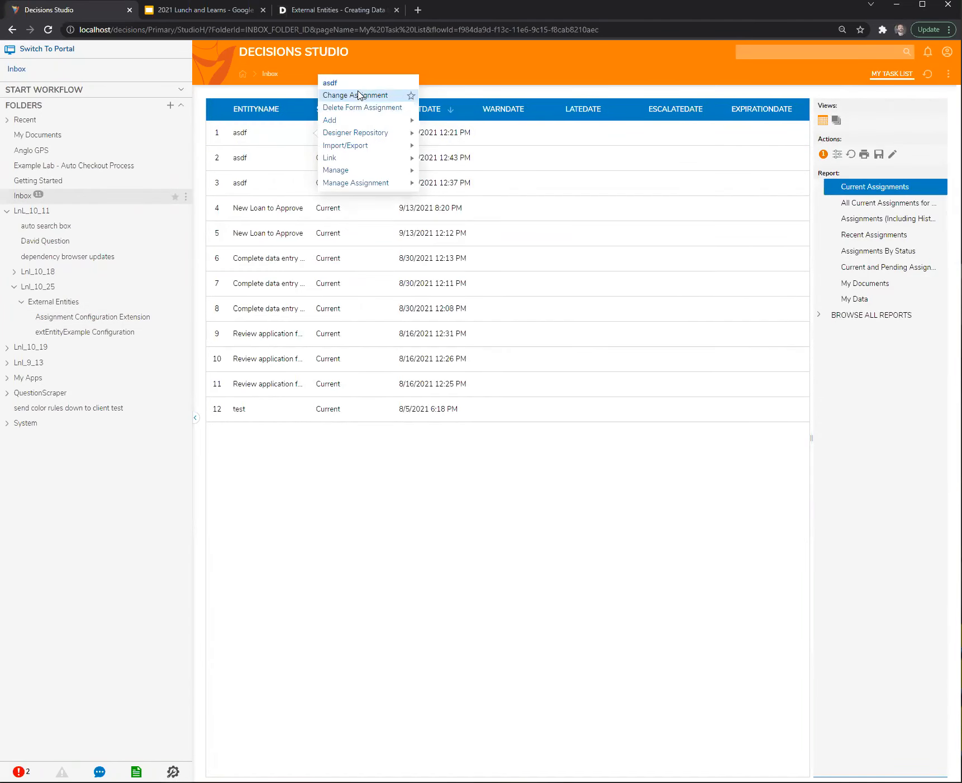
left_click(274, 157)
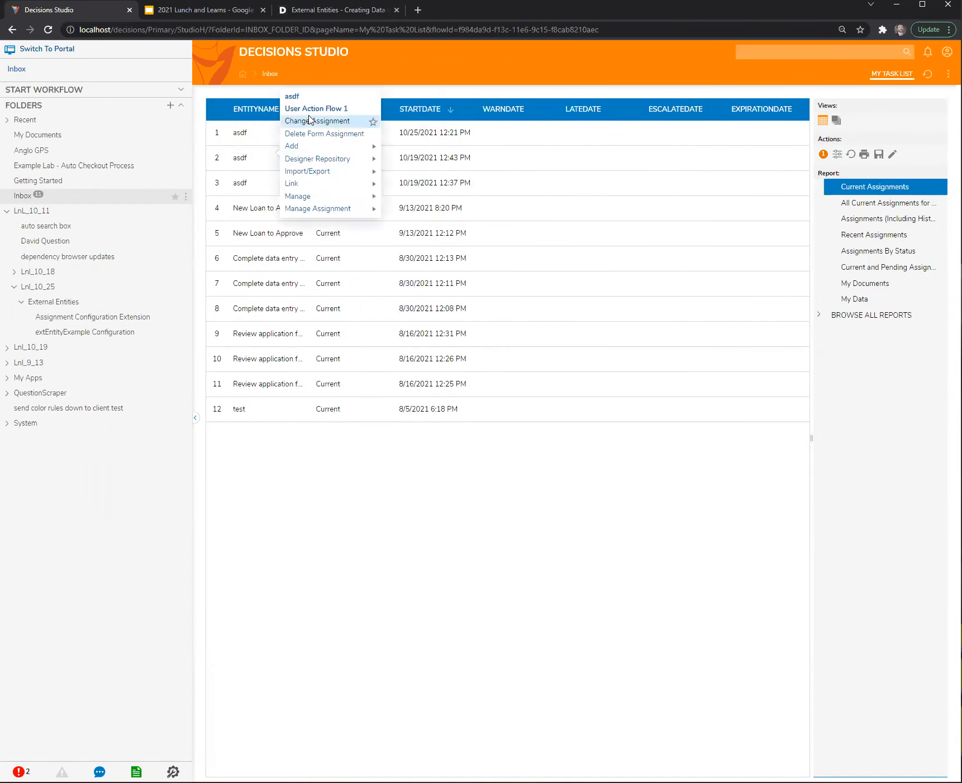
left_click(317, 505)
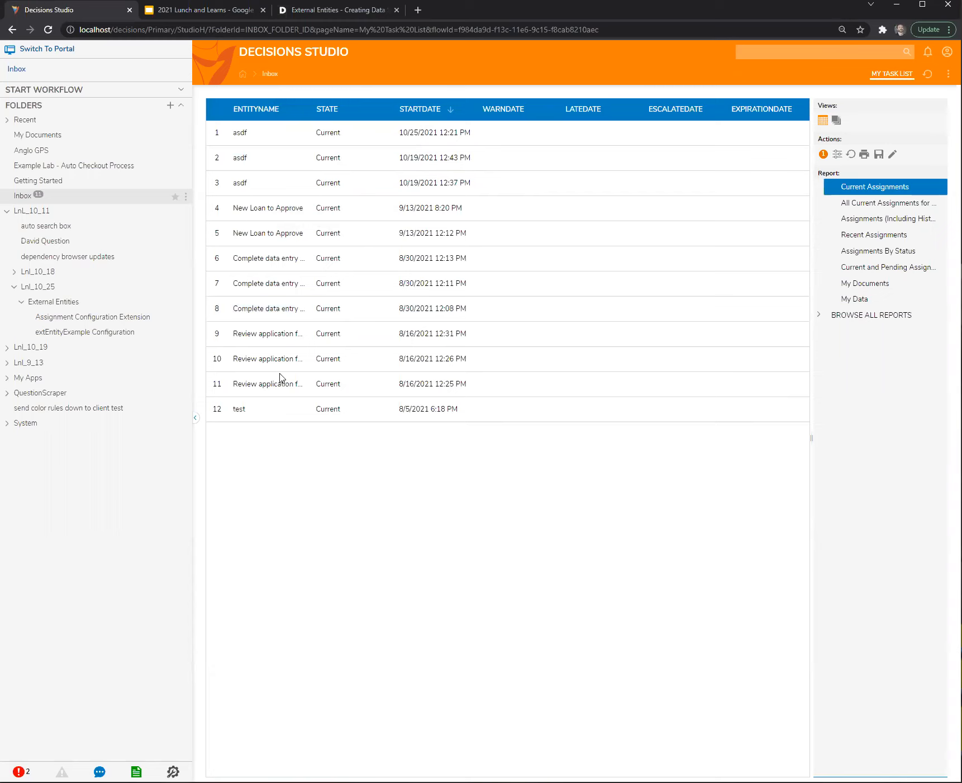
right_click(251, 187)
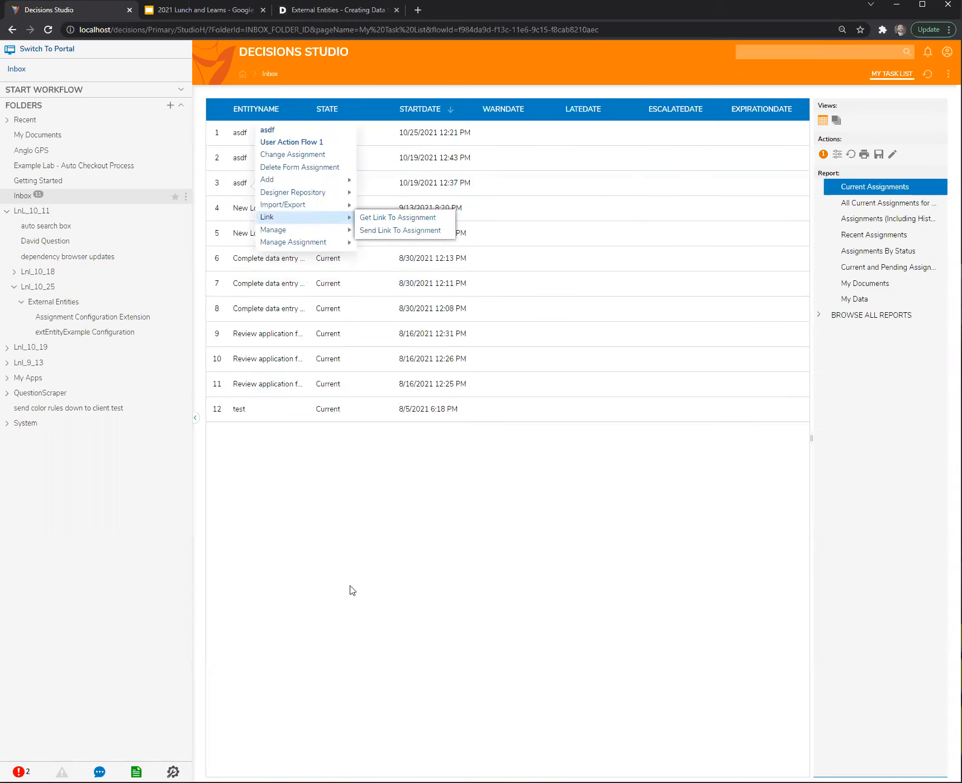
Align the start, Show Popup 1 and end steps of User Action Flow 1 in one horizontal row and save the flow
left_click(68, 321)
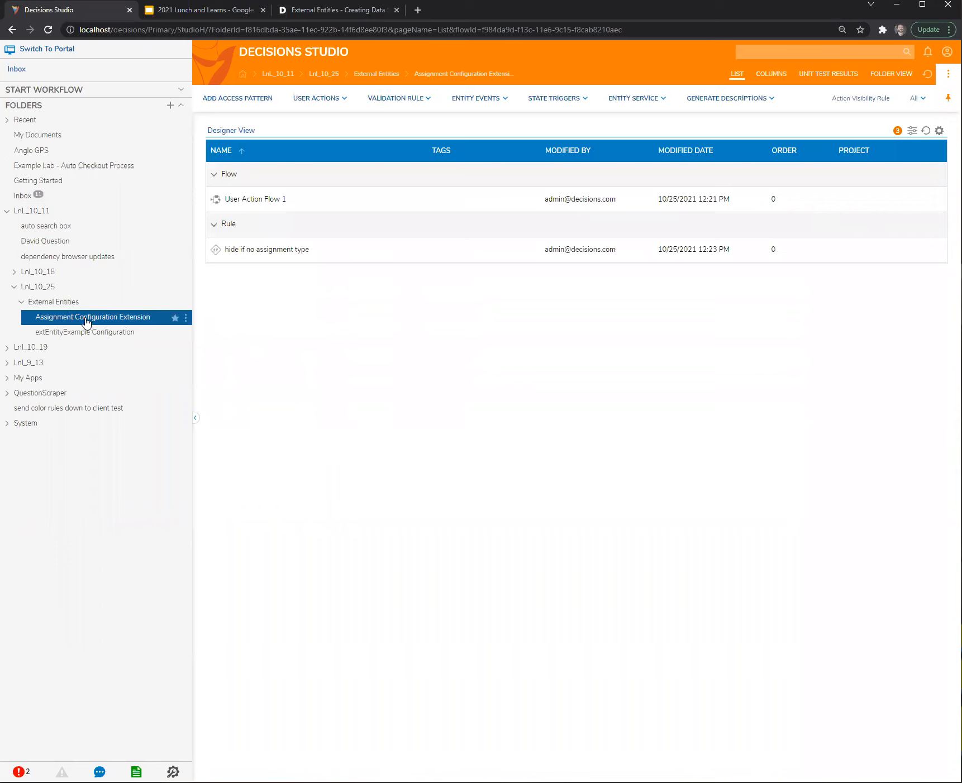
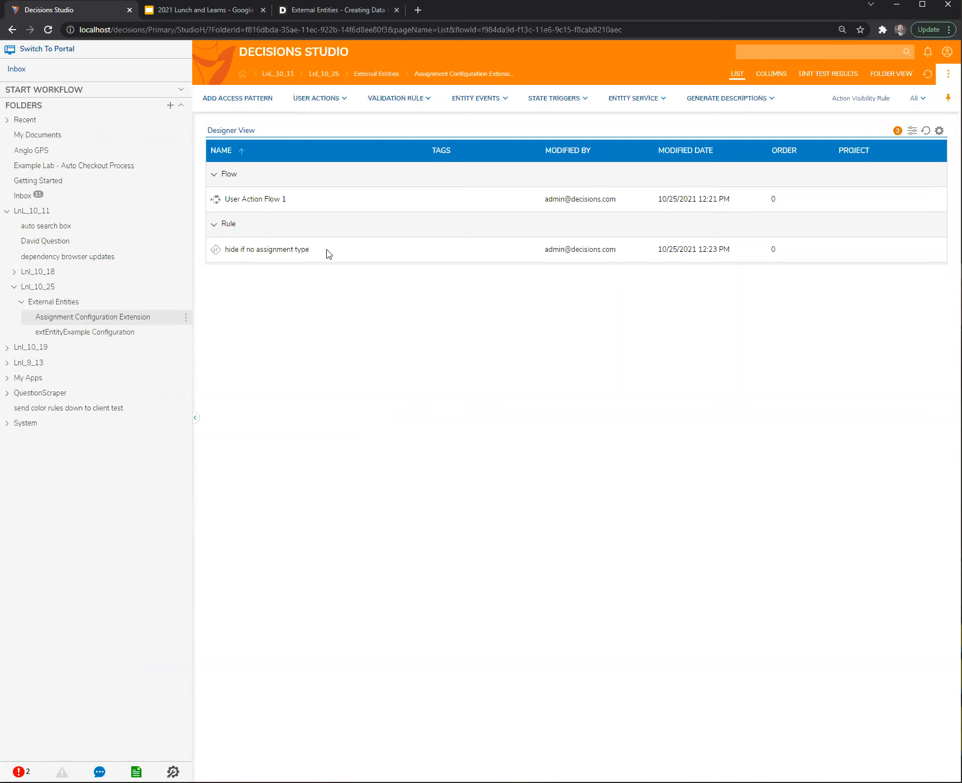
left_click_drag(348, 207, 334, 198)
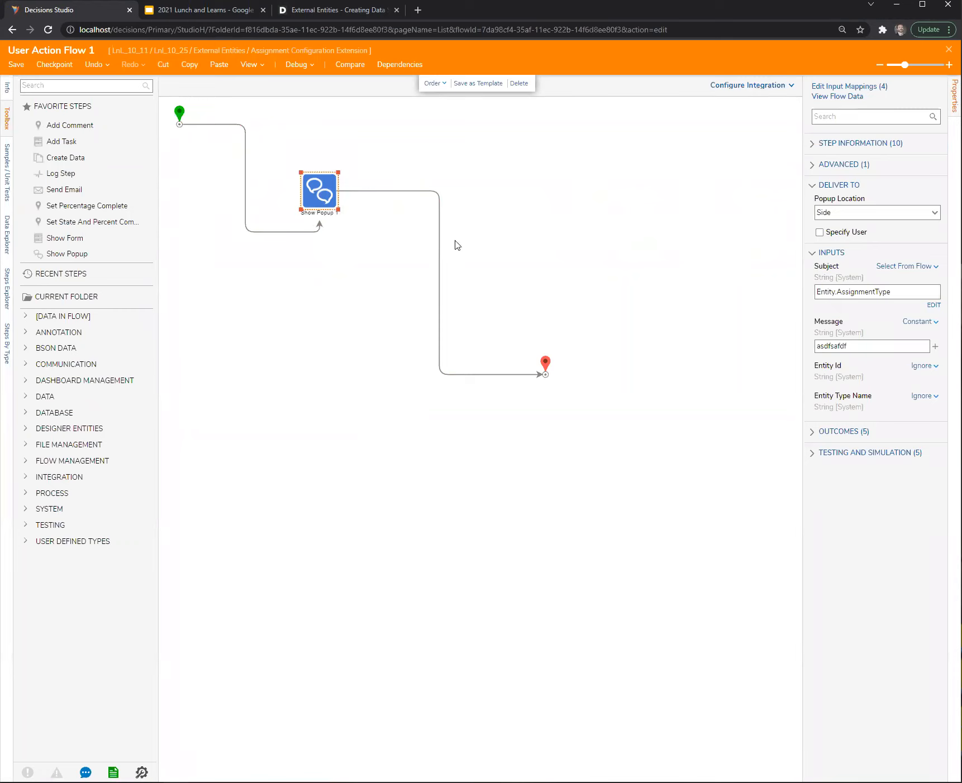
left_click_drag(318, 225, 312, 197)
left_click_drag(315, 196, 298, 175)
left_click_drag(181, 117, 188, 161)
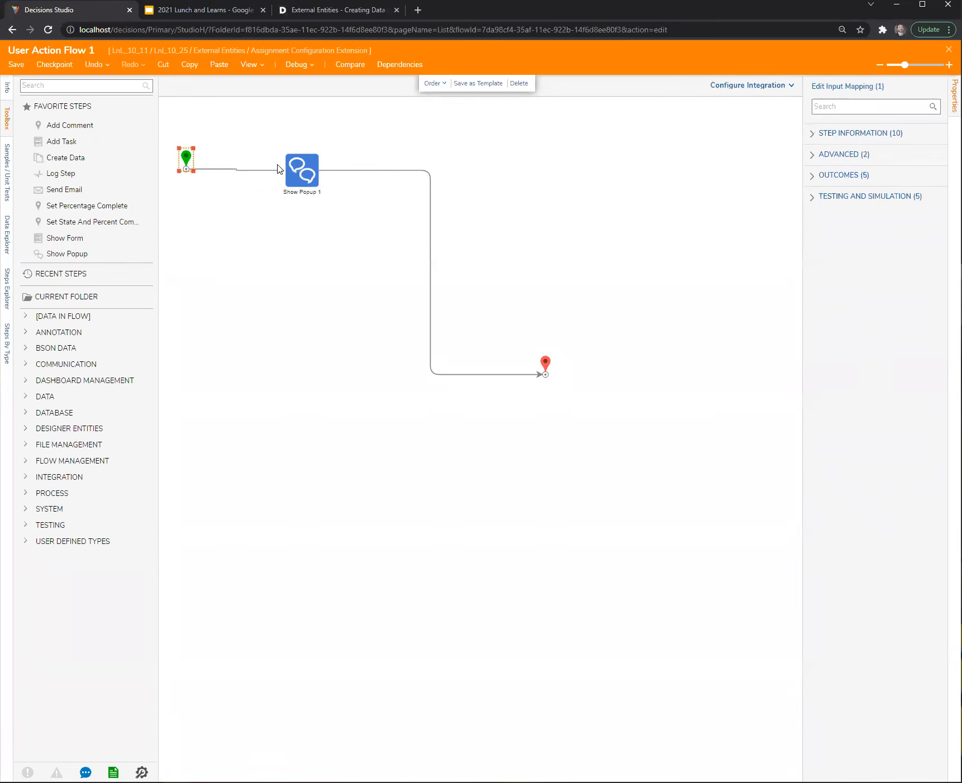
left_click_drag(298, 172, 289, 172)
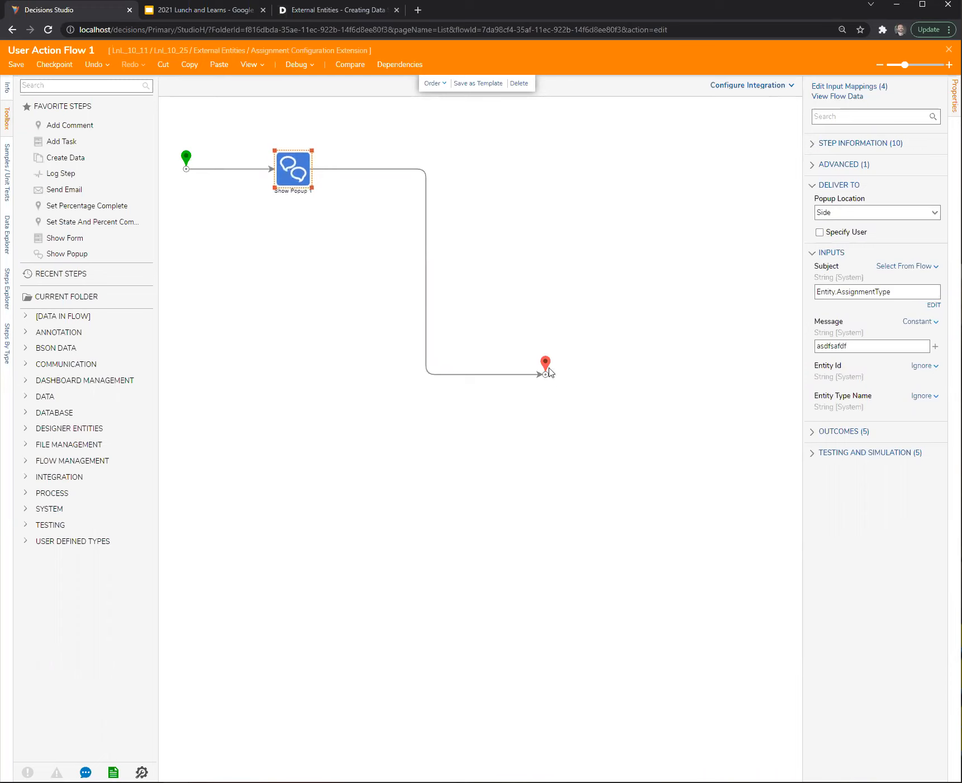
left_click_drag(546, 366, 506, 273)
left_click_drag(458, 211, 379, 163)
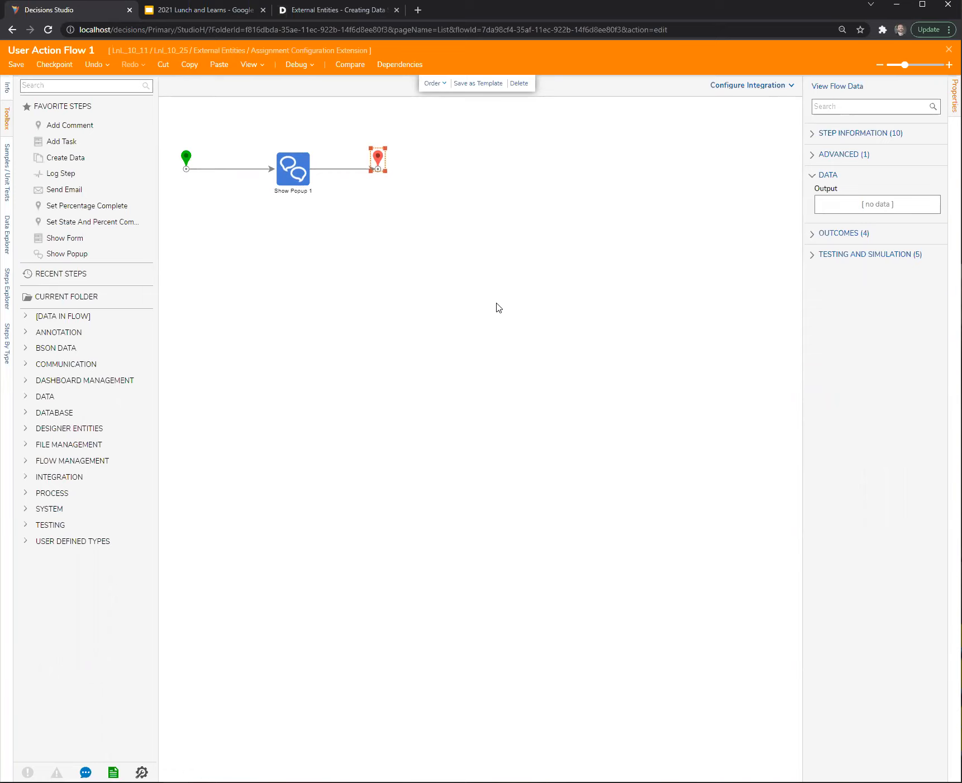
left_click(537, 302)
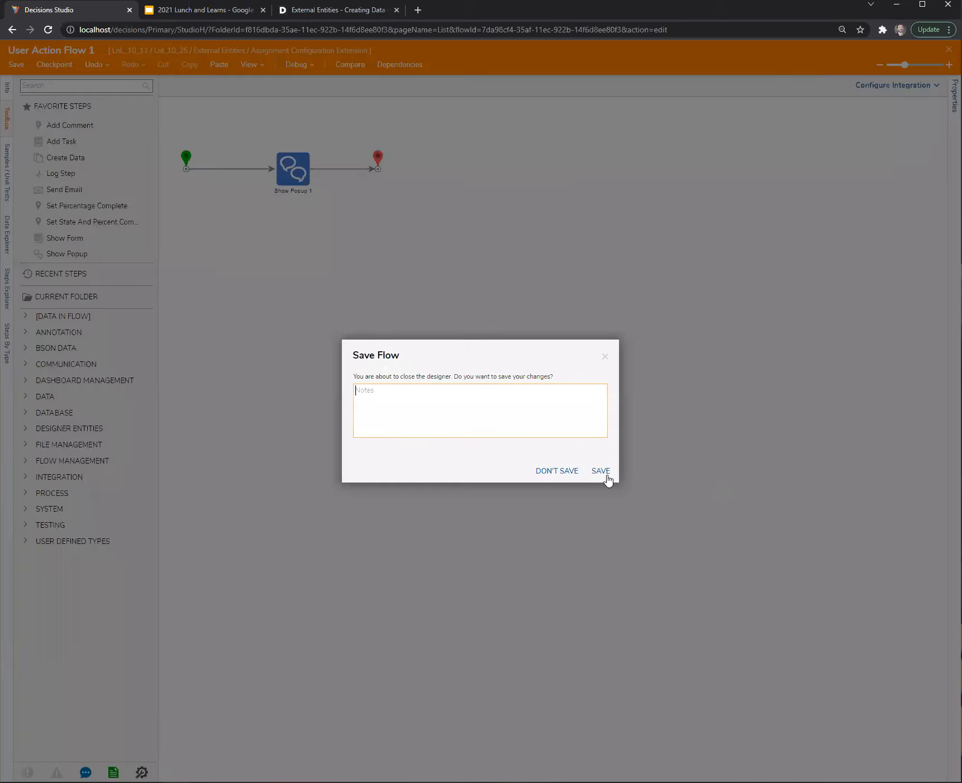
left_click(606, 475)
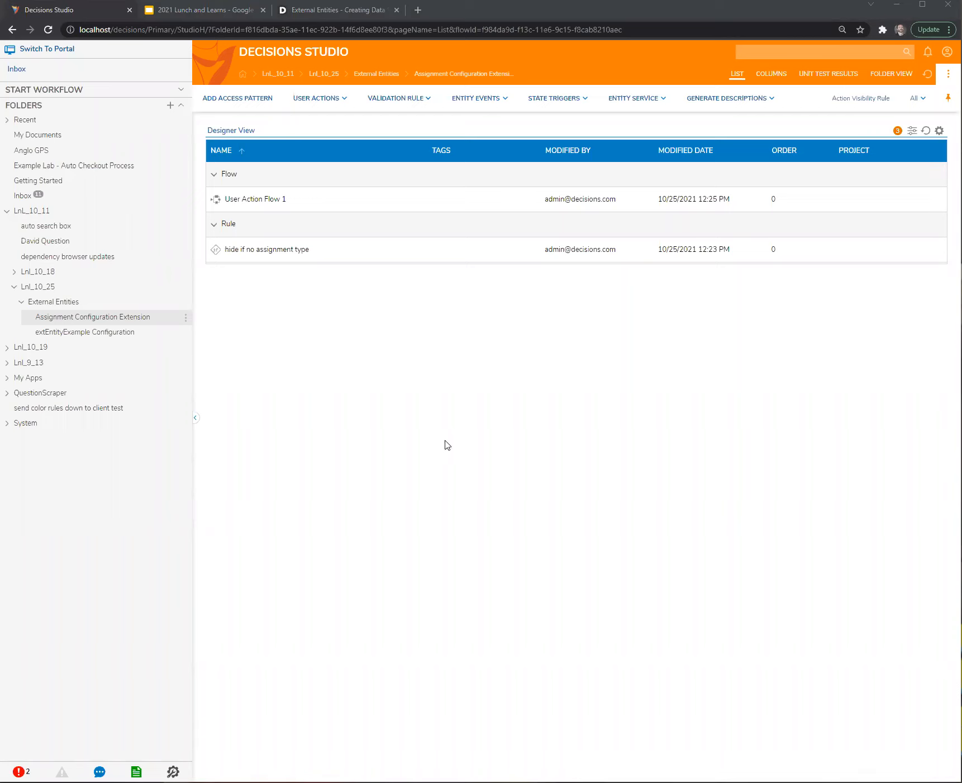
Collapse the External Entities folder and switch to the External Entities documentation page
left_click(21, 302)
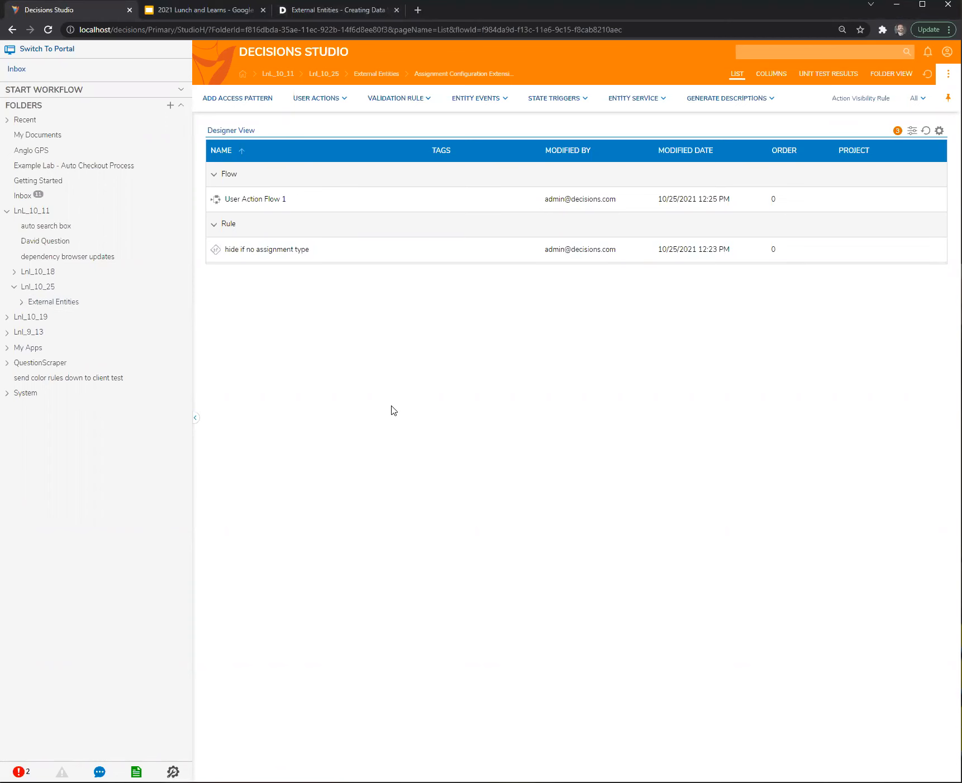
left_click(335, 10)
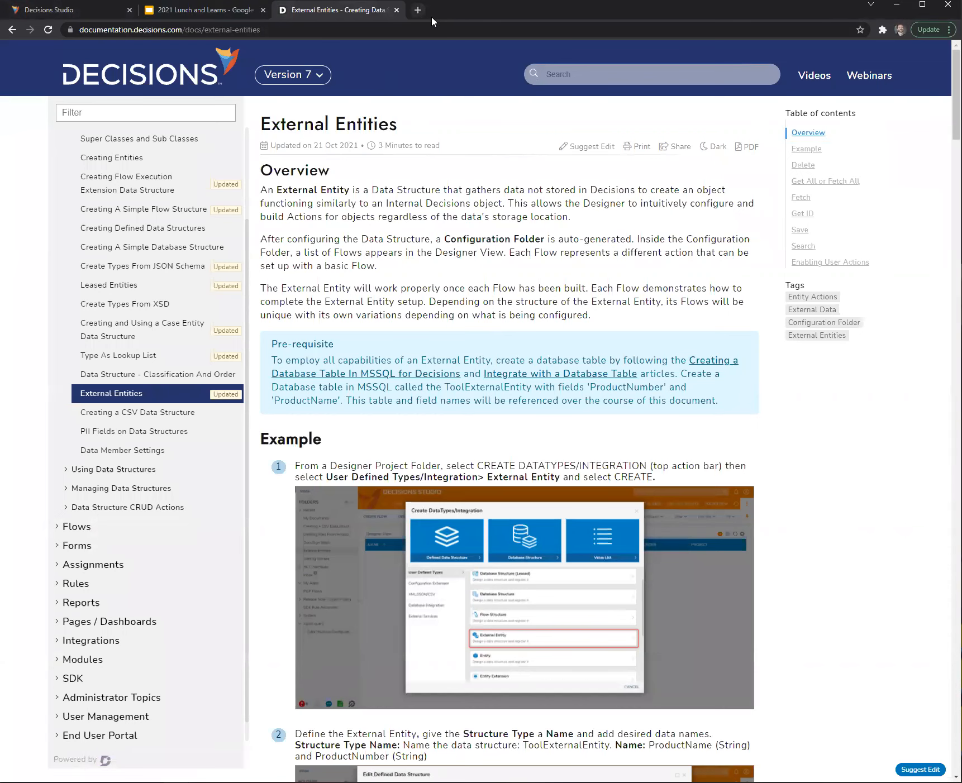
Duplicate the External Entities documentation page, search the documentation for configuration, and open the Configuration Extensions article
right_click(326, 9)
left_click(357, 89)
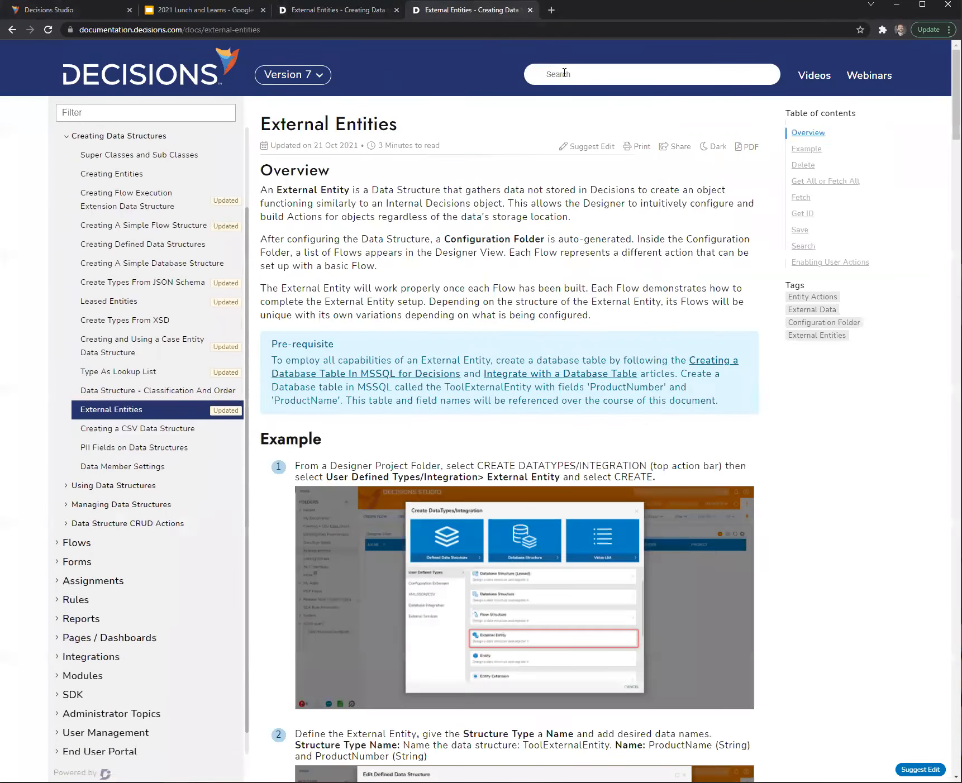
type("configuraiton")
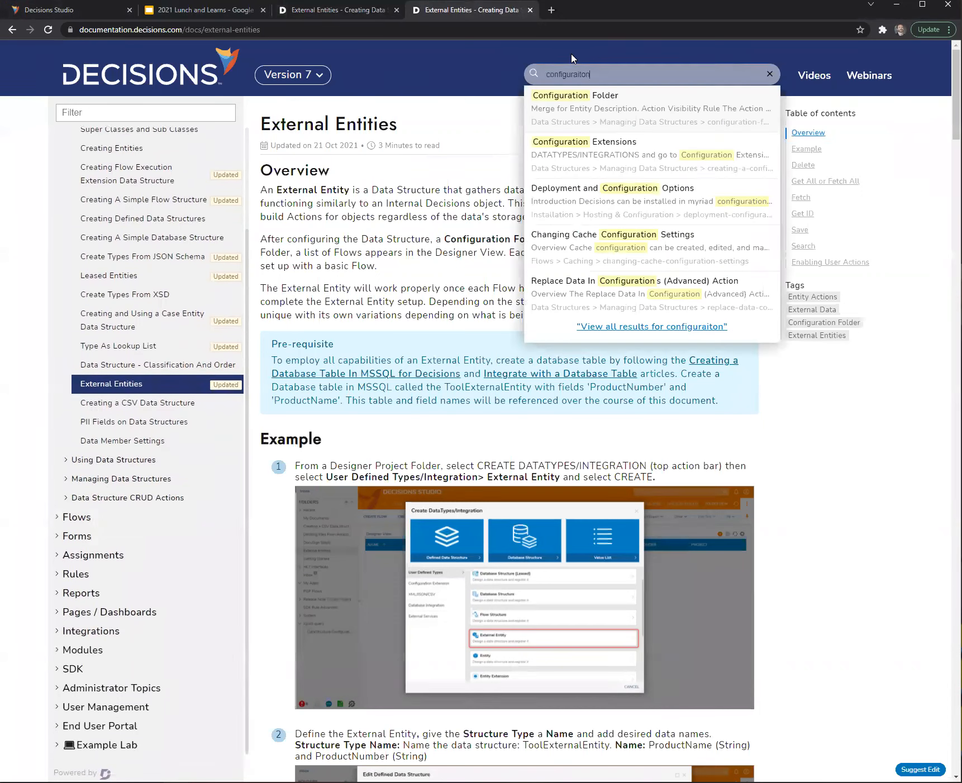
left_click(578, 159)
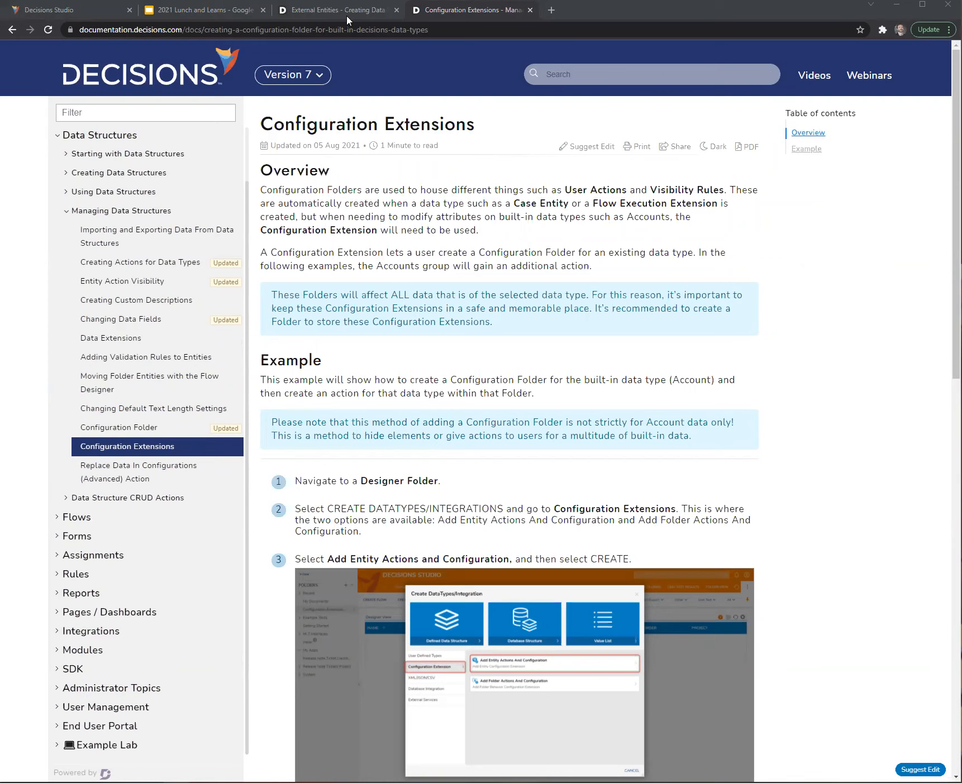
Return to Decisions Studio and create a designer project named validations on user controls inside the Lnl_10_25 folder
left_click(82, 15)
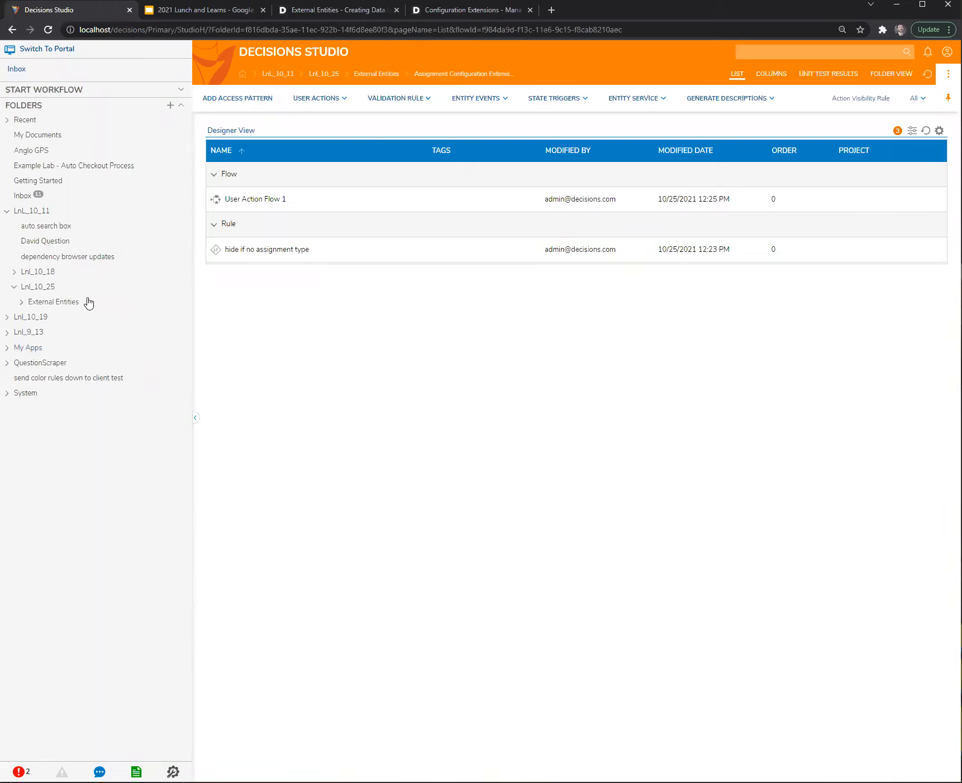
right_click(57, 286)
left_click(250, 269)
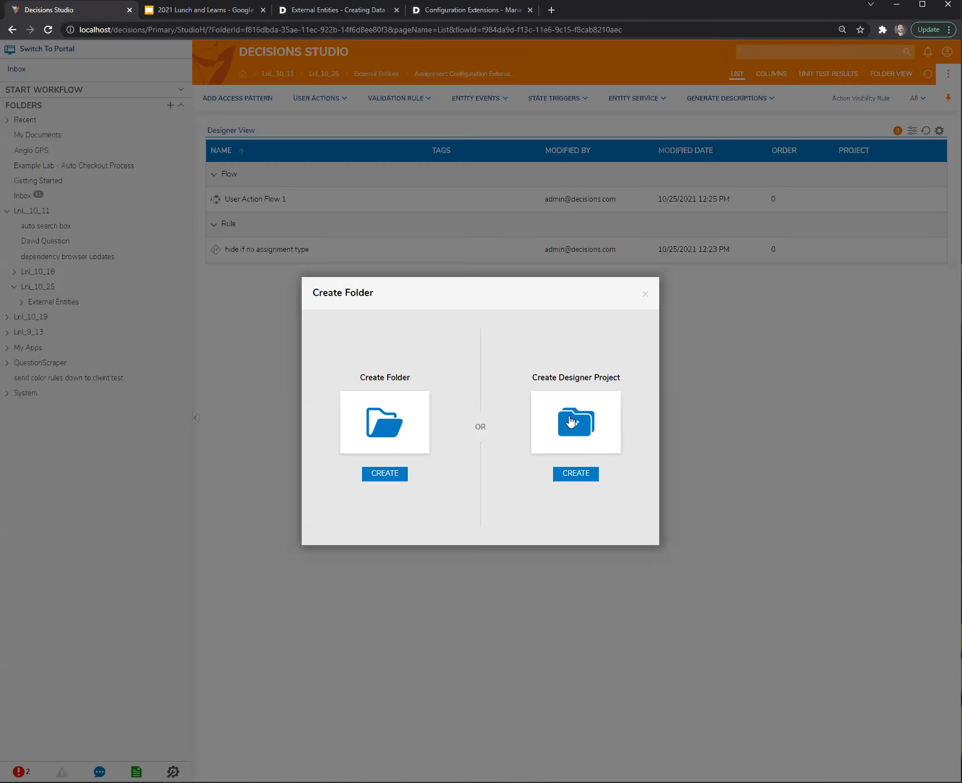
left_click(575, 437)
type("validations on user controls")
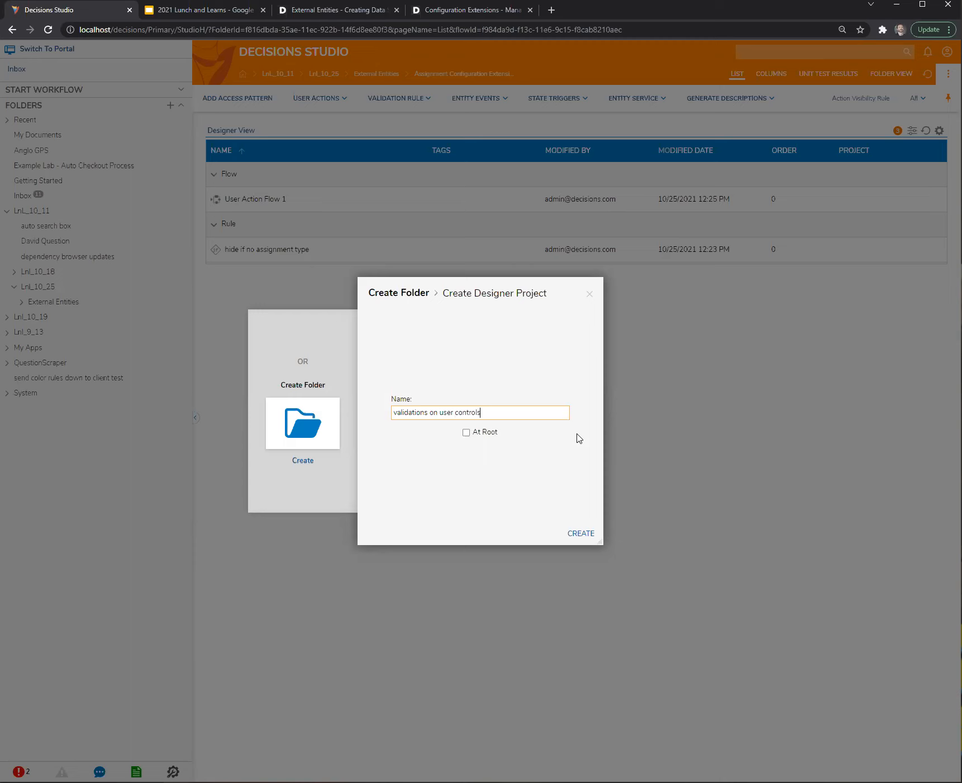
left_click(581, 534)
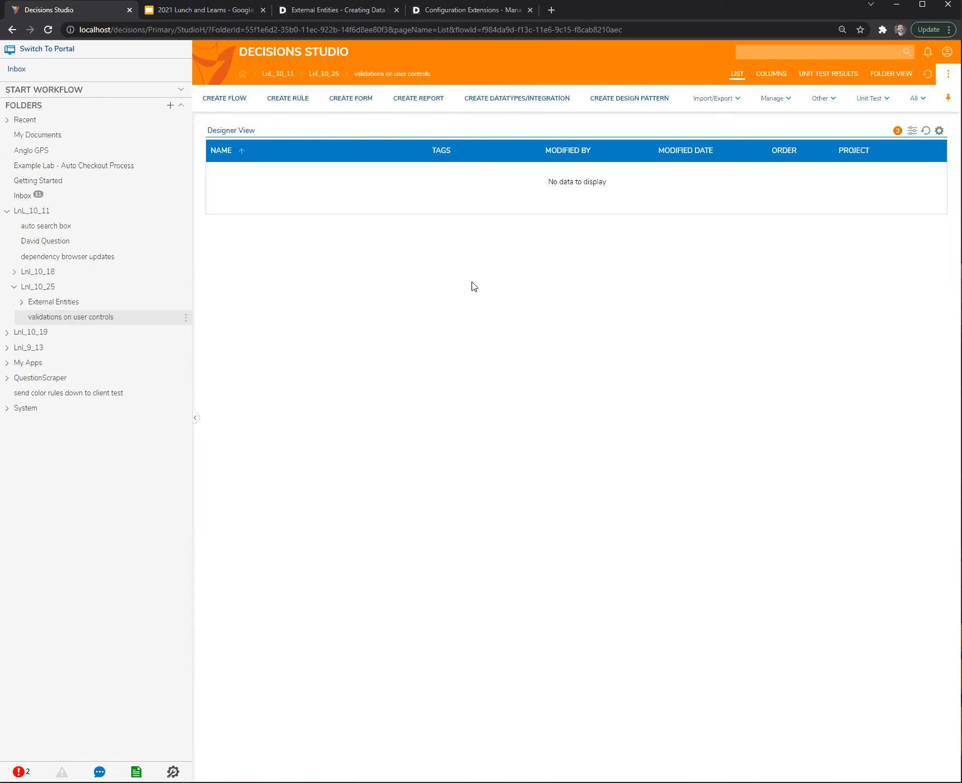
Create a new blank form, Form 1, in the validations on user controls folder
left_click(366, 98)
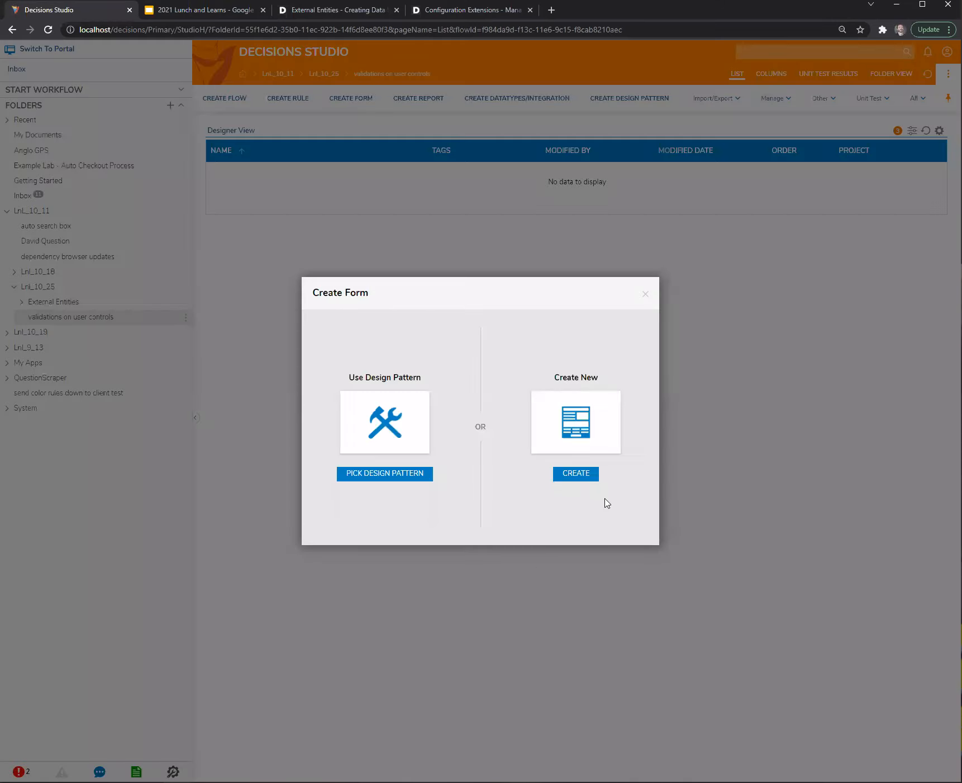
left_click(578, 444)
left_click(464, 381)
left_click(592, 457)
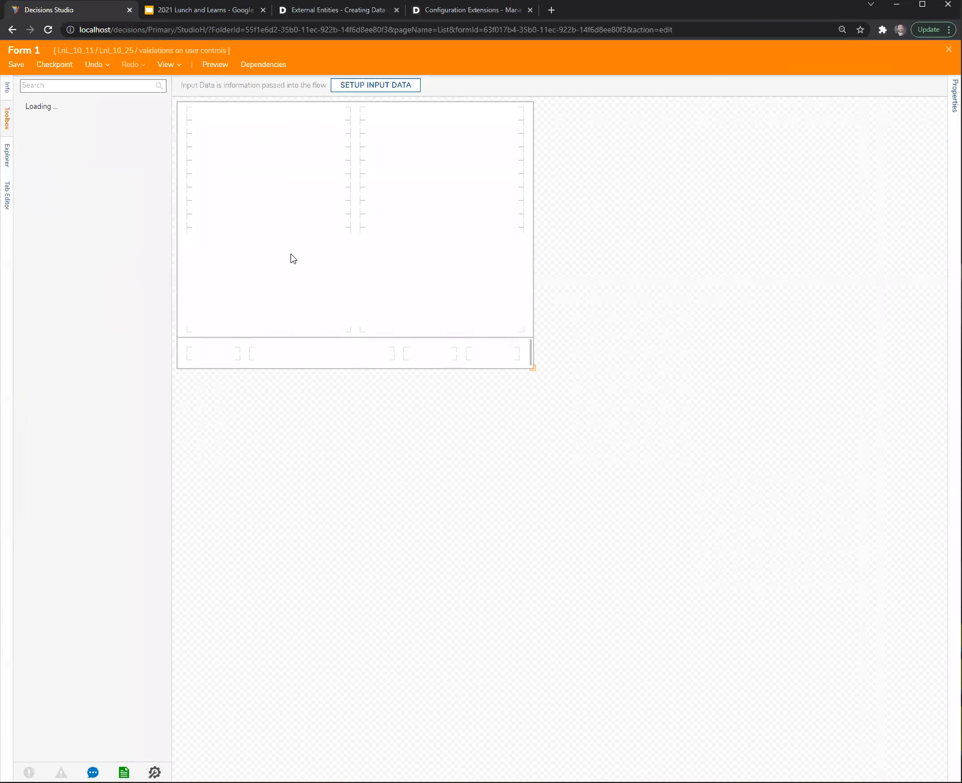
Replace the form's main inner layout with a User Defined control, and add a button to the last footer cell
left_click(279, 210)
key("Delete")
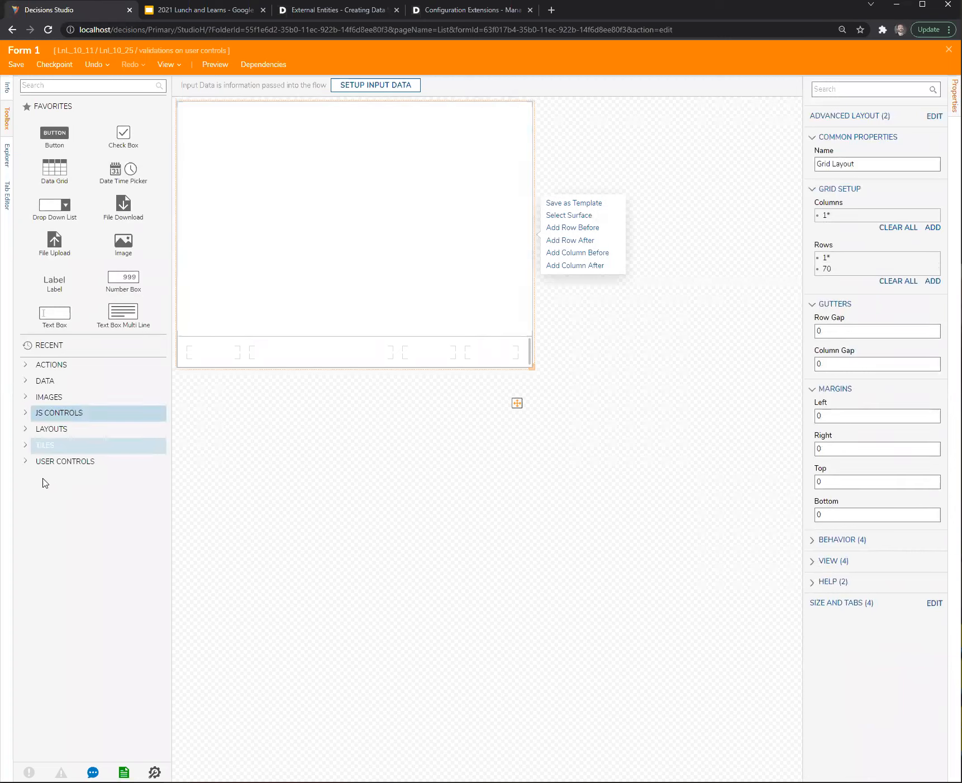
left_click(26, 461)
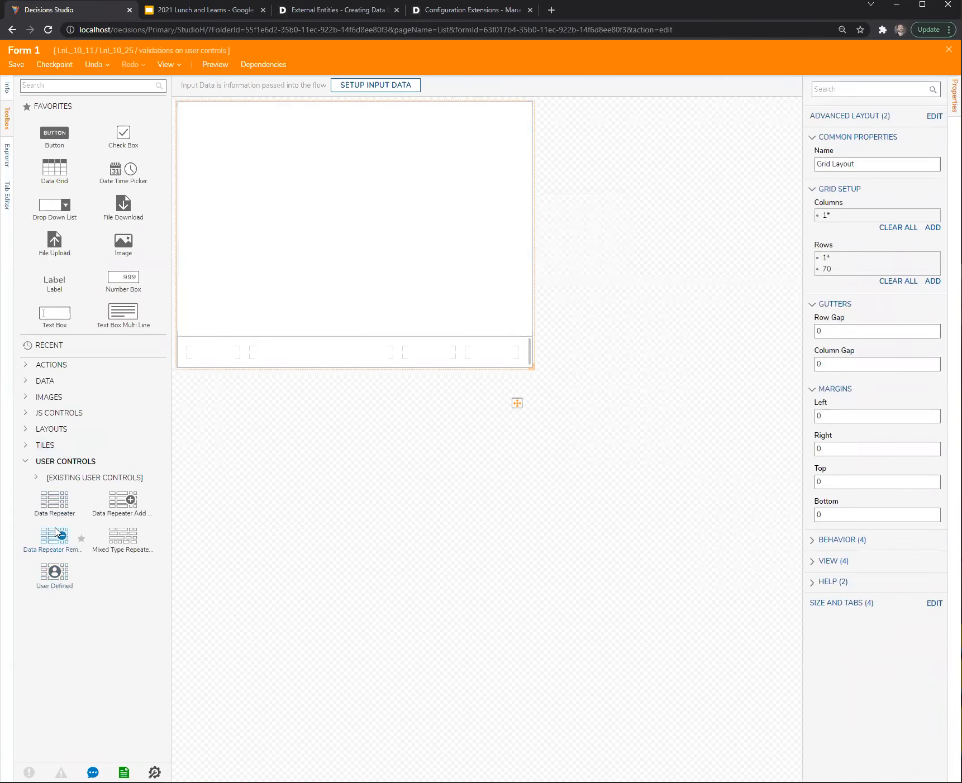
left_click_drag(55, 572, 297, 278)
left_click_drag(54, 134, 479, 352)
left_click(406, 185)
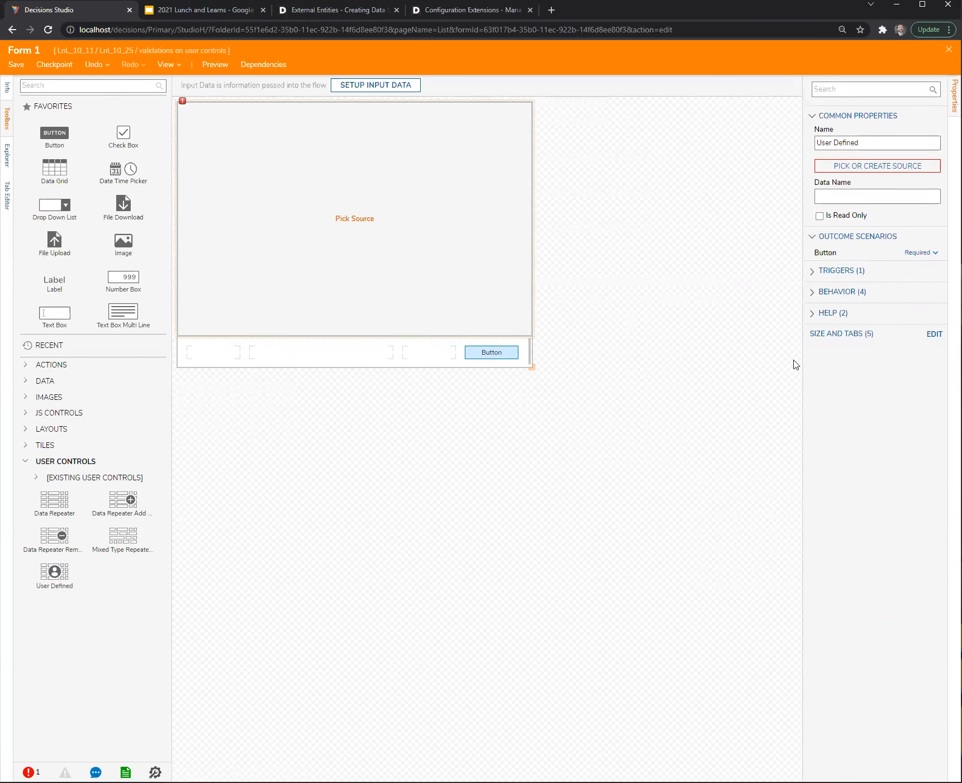
Create a new User Defined Control as the source of the form's User Defined component
left_click(888, 170)
left_click(371, 414)
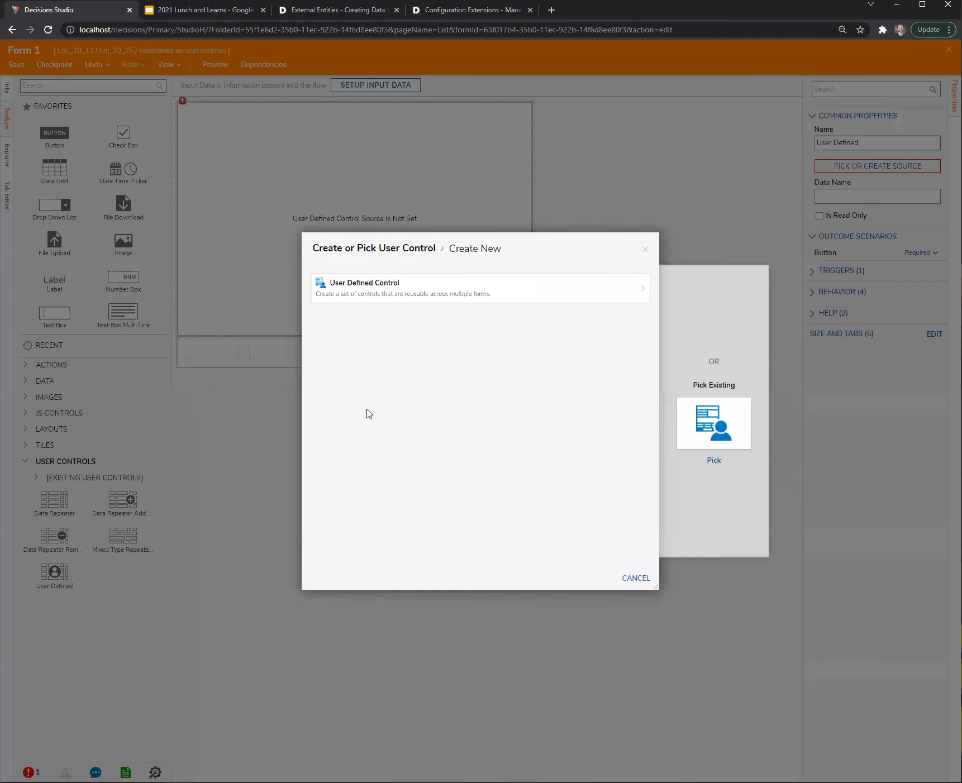
left_click(414, 295)
left_click(586, 461)
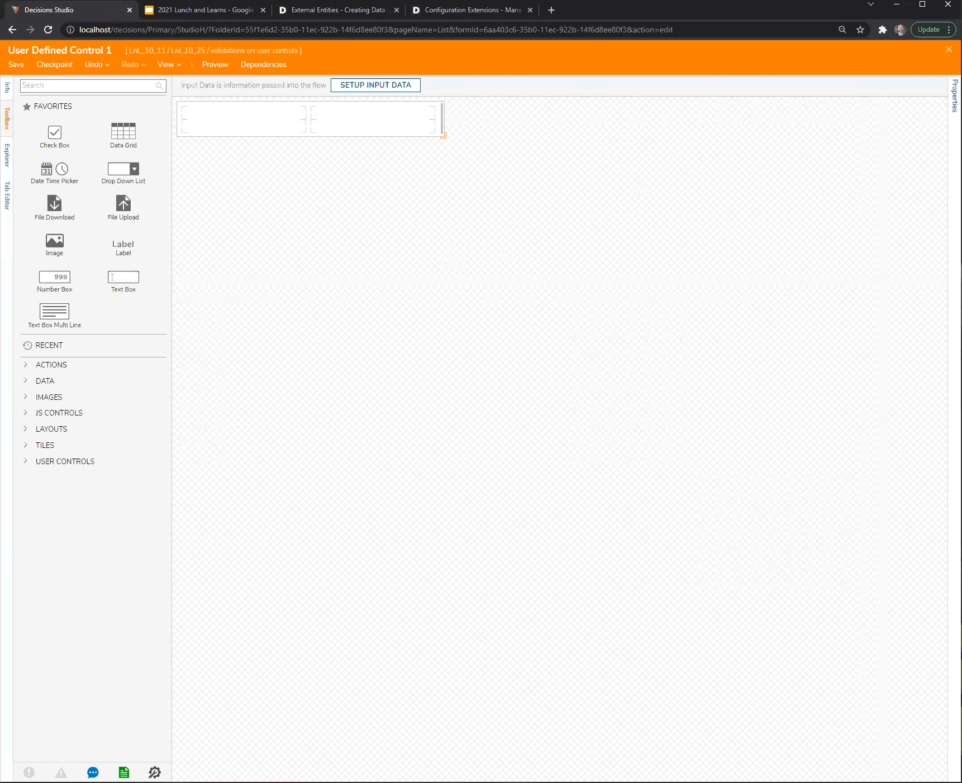
Close the User Defined Control 1 designer, then save and close Form 1
left_click(948, 49)
left_click(631, 317)
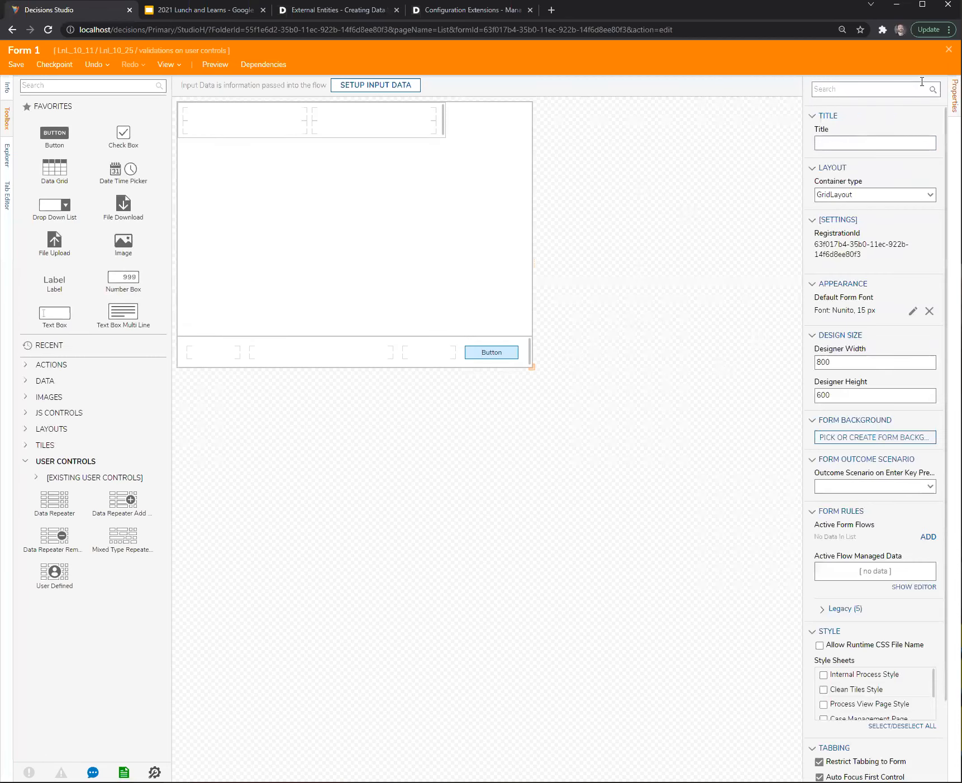
left_click(949, 50)
left_click(599, 470)
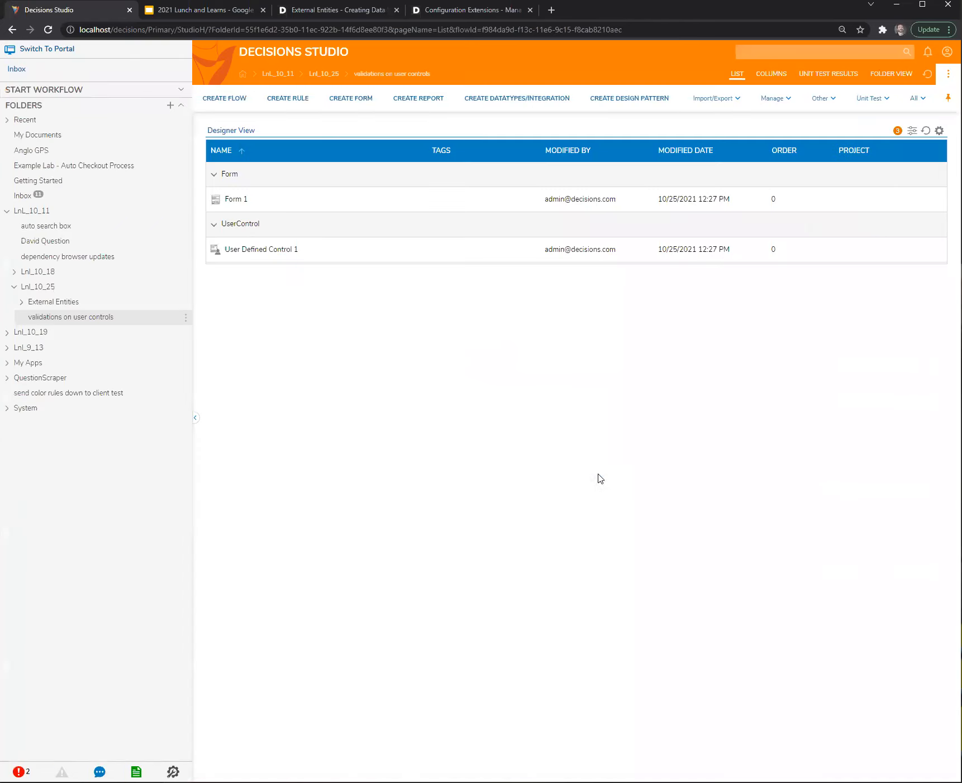
Create a new flow, Flow 1, in the validations on user controls folder
left_click(230, 96)
left_click(576, 473)
left_click(552, 388)
left_click(591, 458)
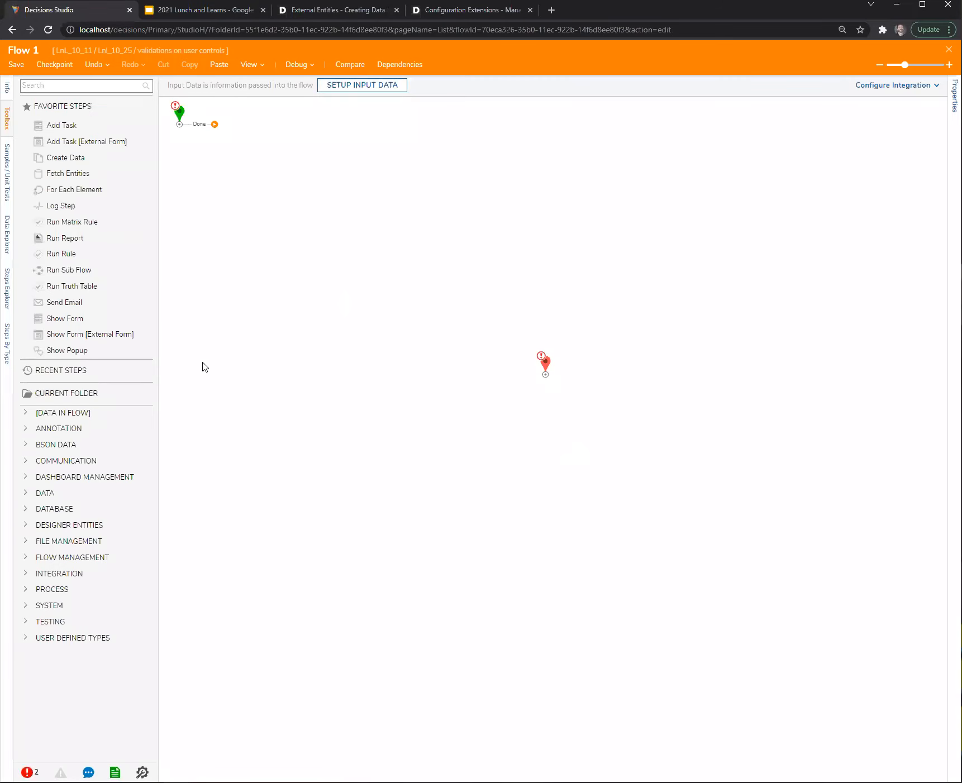
Add a Show Form step after the start step and assign the existing Form 1 to it
left_click_drag(65, 318, 285, 161)
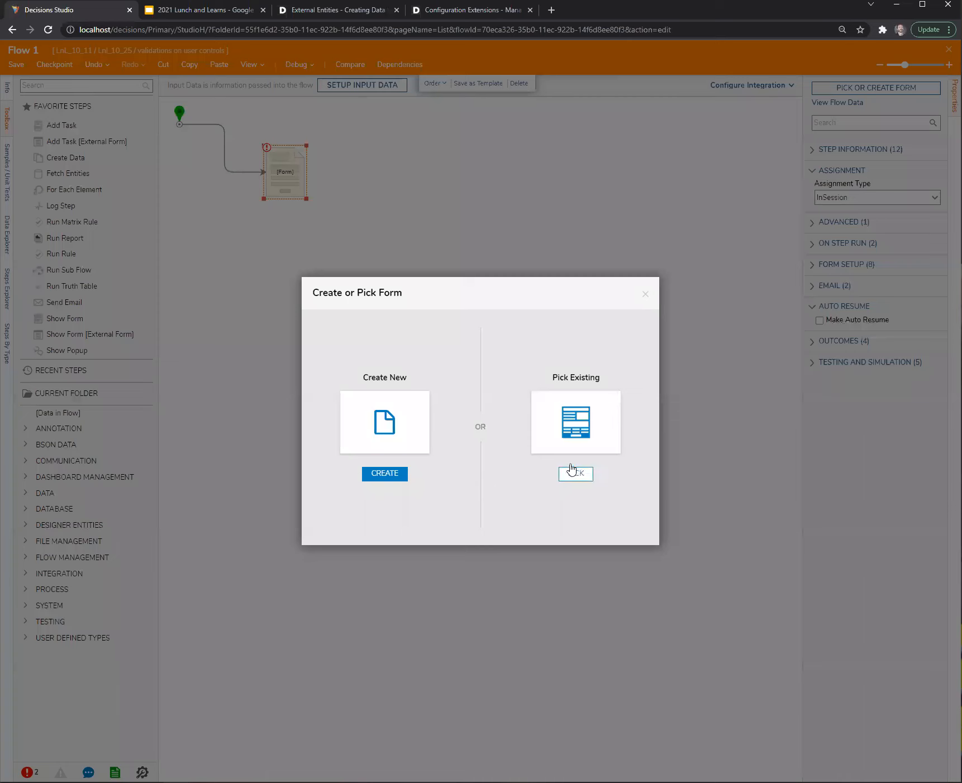
left_click(572, 472)
left_click(417, 256)
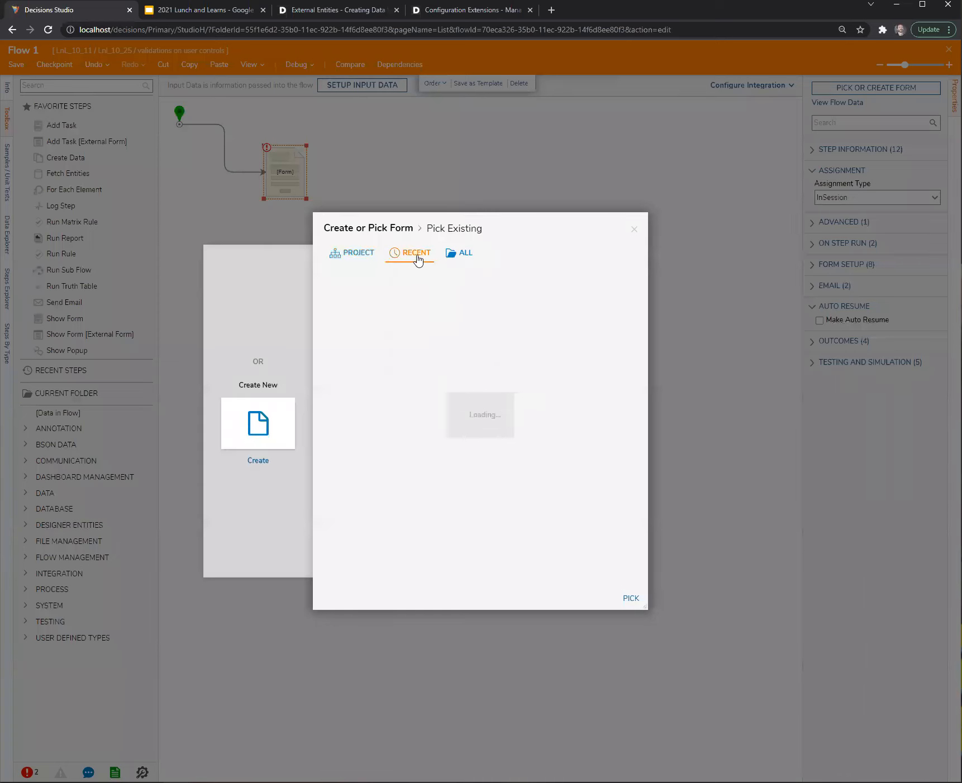
left_click(457, 256)
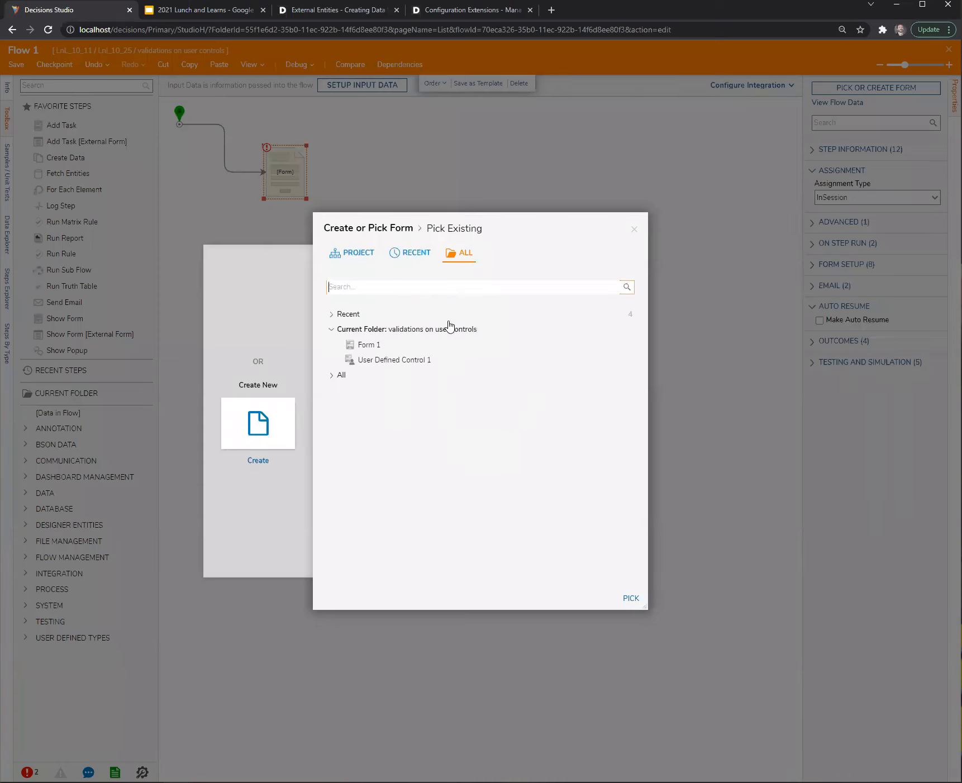
left_click(367, 344)
left_click(630, 598)
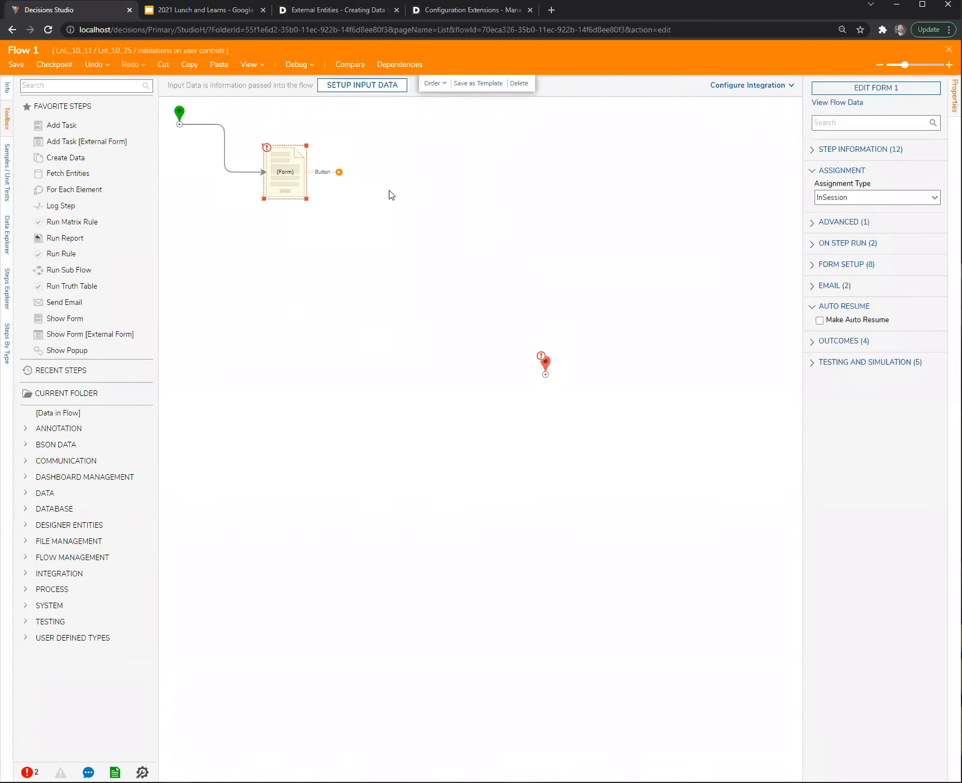
Connect the form's Button outcome to the end step, and move the start step level with the form
left_click(417, 250)
left_click_drag(339, 172, 408, 170)
left_click_drag(179, 117, 217, 169)
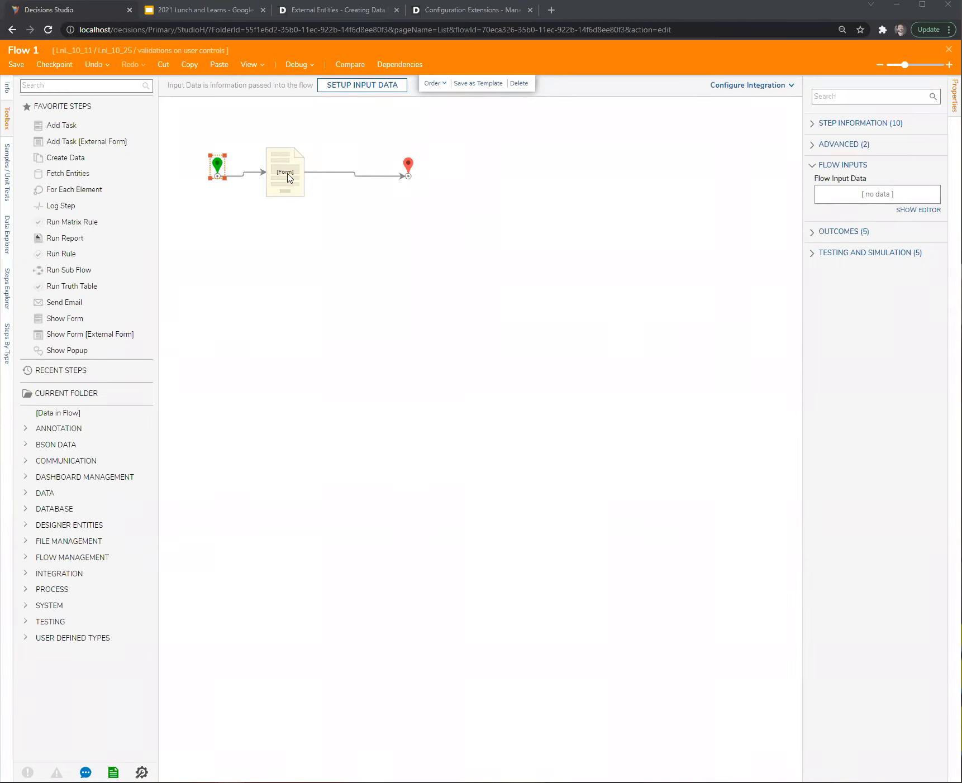
Open the source of Form 1's user control from the flow, and add a text box with a label beside it
left_click(289, 178)
left_click(857, 93)
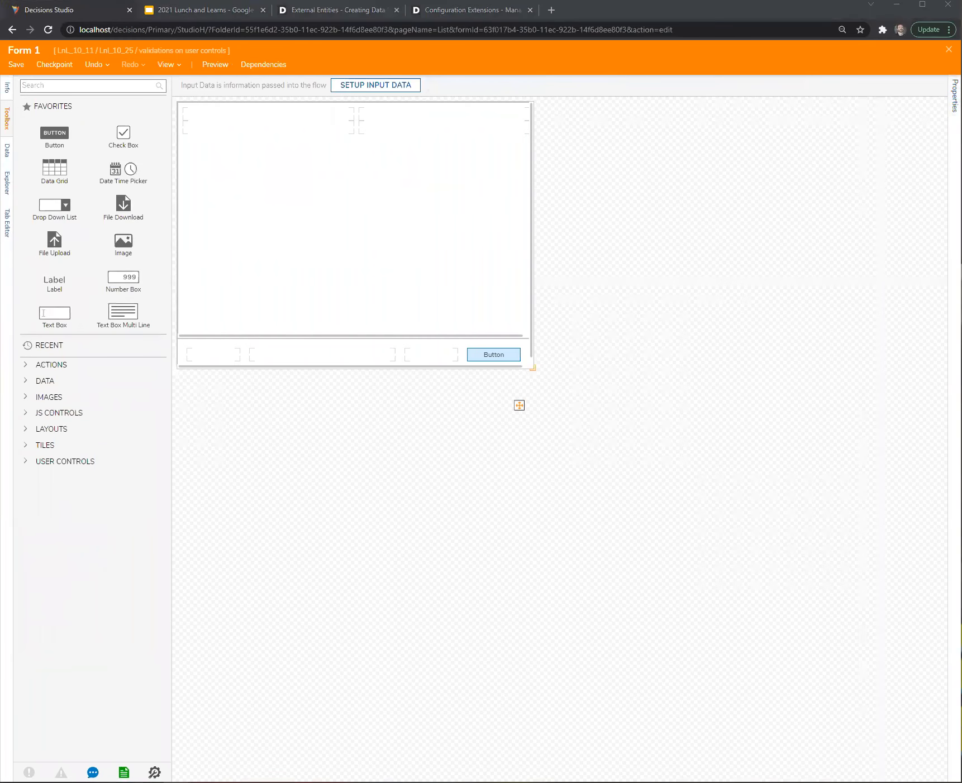
left_click(382, 303)
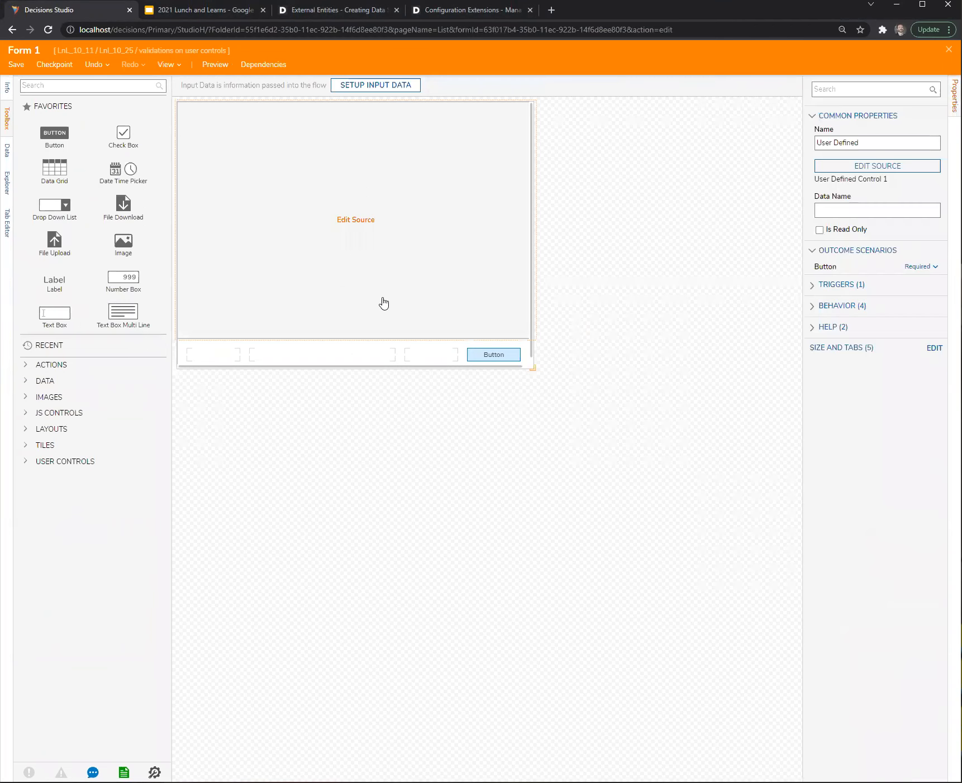
left_click(870, 166)
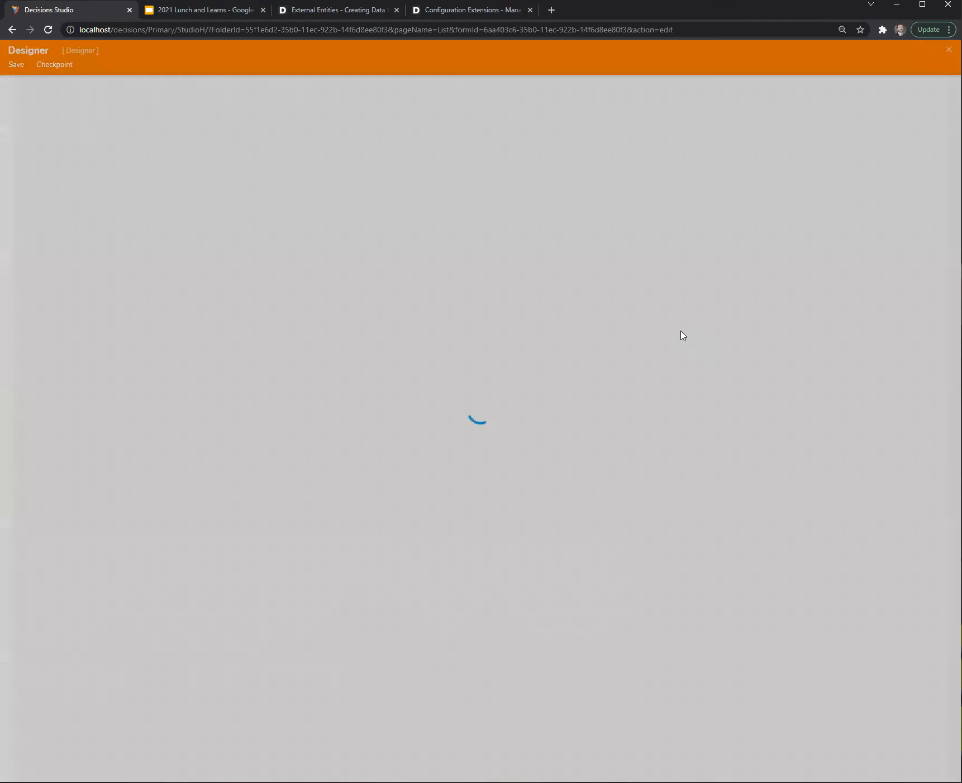
left_click_drag(123, 279, 376, 228)
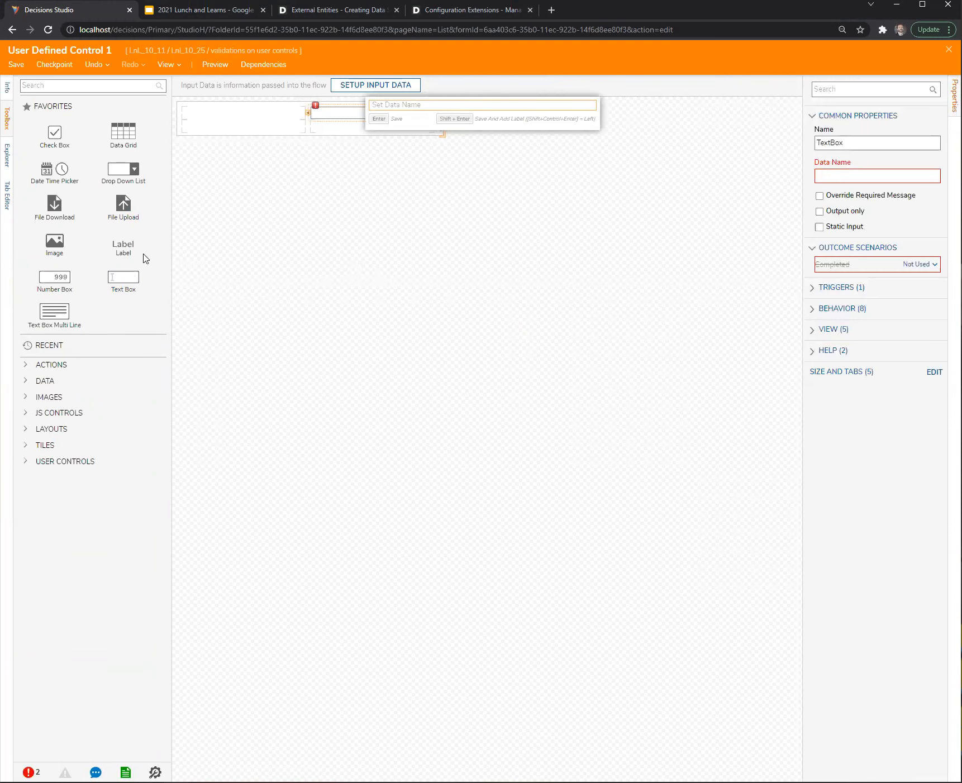
left_click_drag(126, 248, 241, 119)
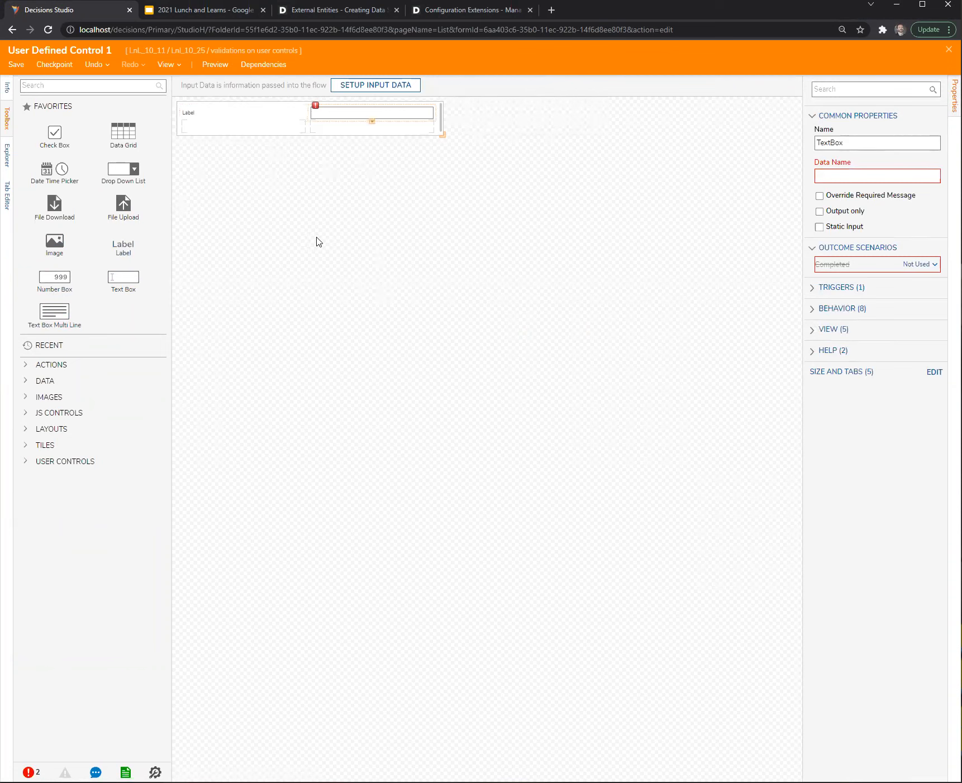
Set the text box's Completed outcome to Required and its Data Name to fName, and save the user control
left_click(859, 174)
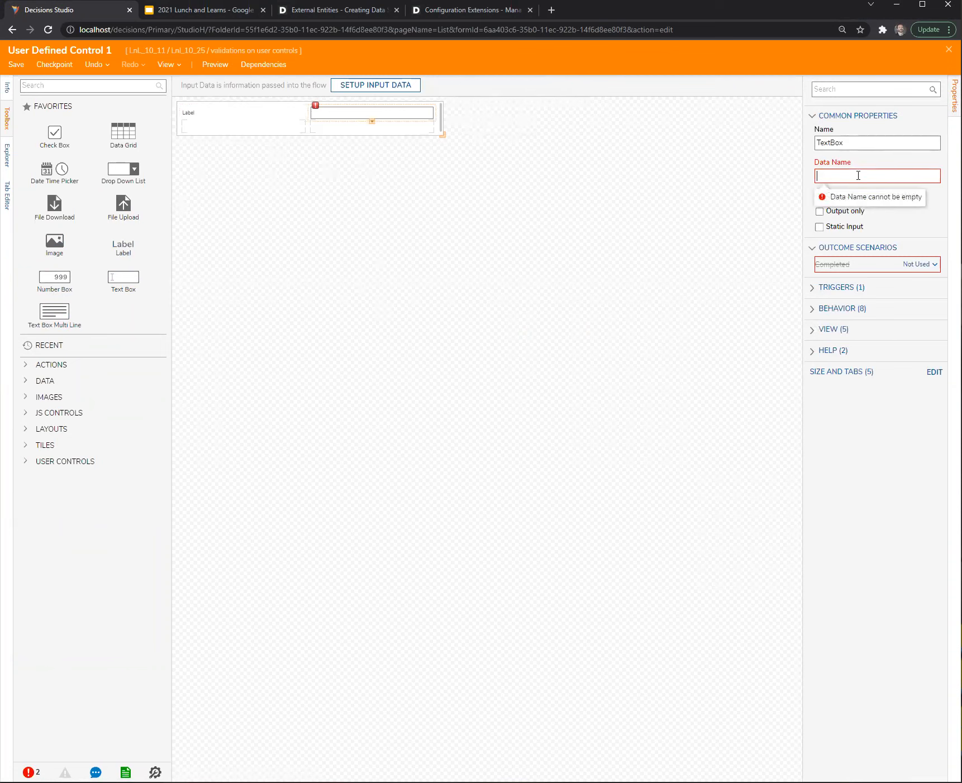
left_click(928, 263)
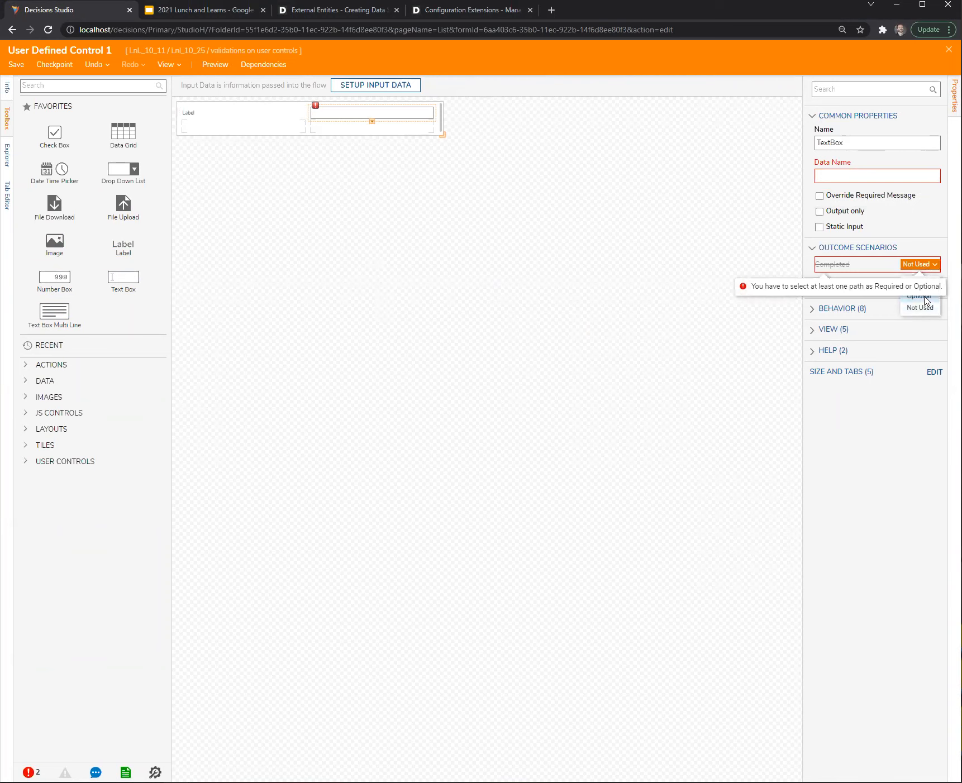
left_click(926, 297)
left_click(922, 298)
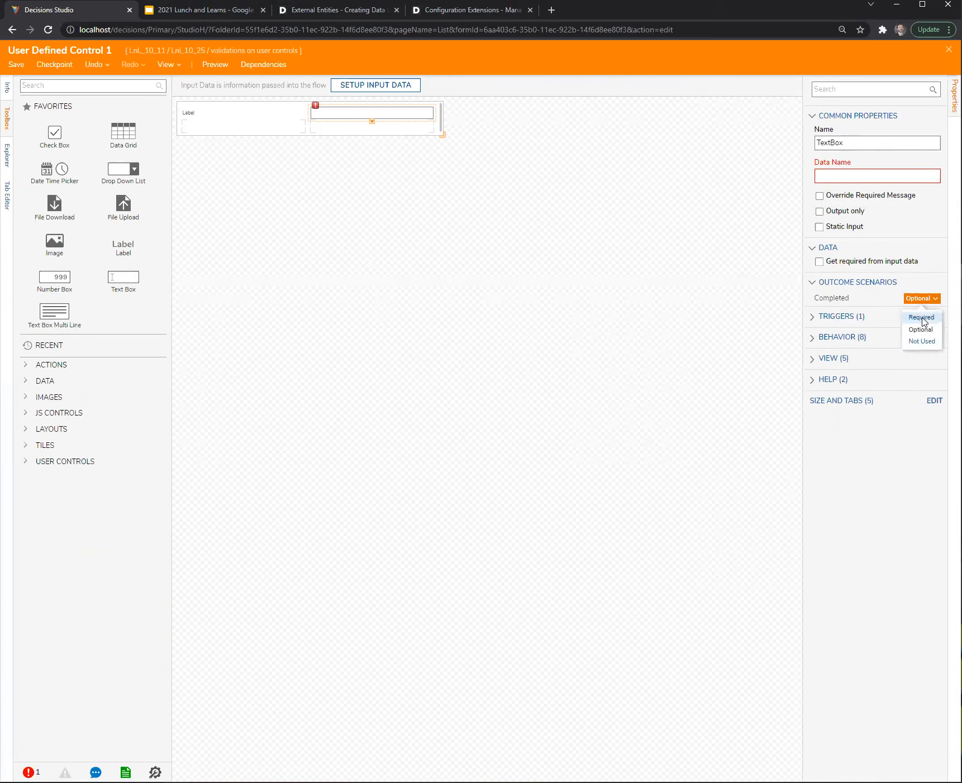
left_click(921, 317)
left_click(835, 176)
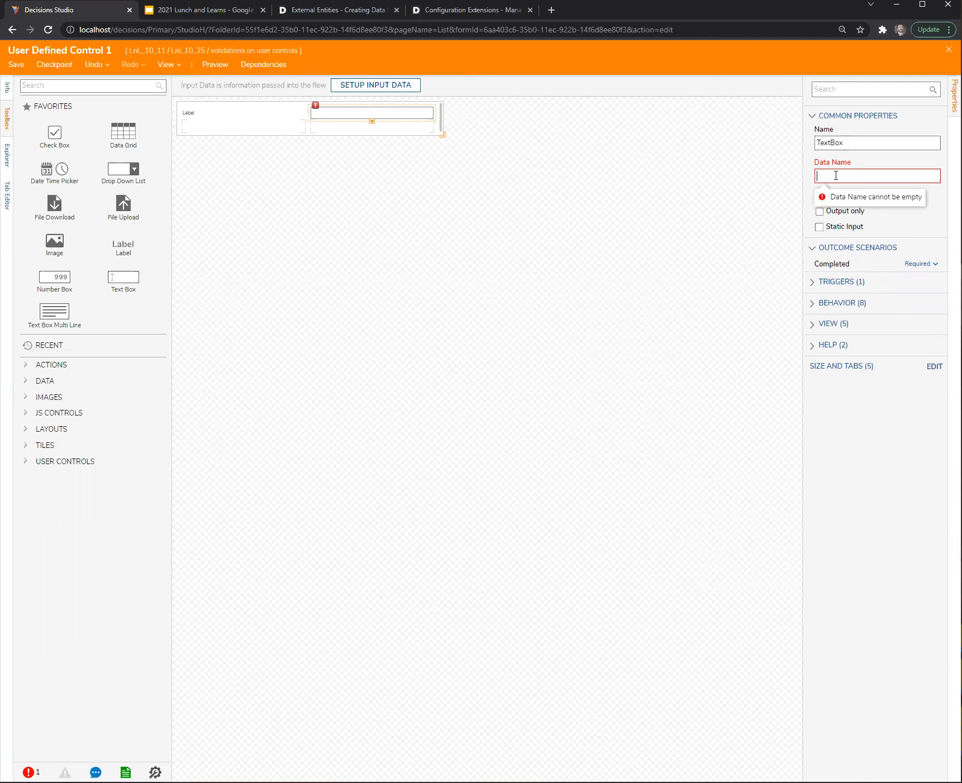
type("fName")
left_click(600, 218)
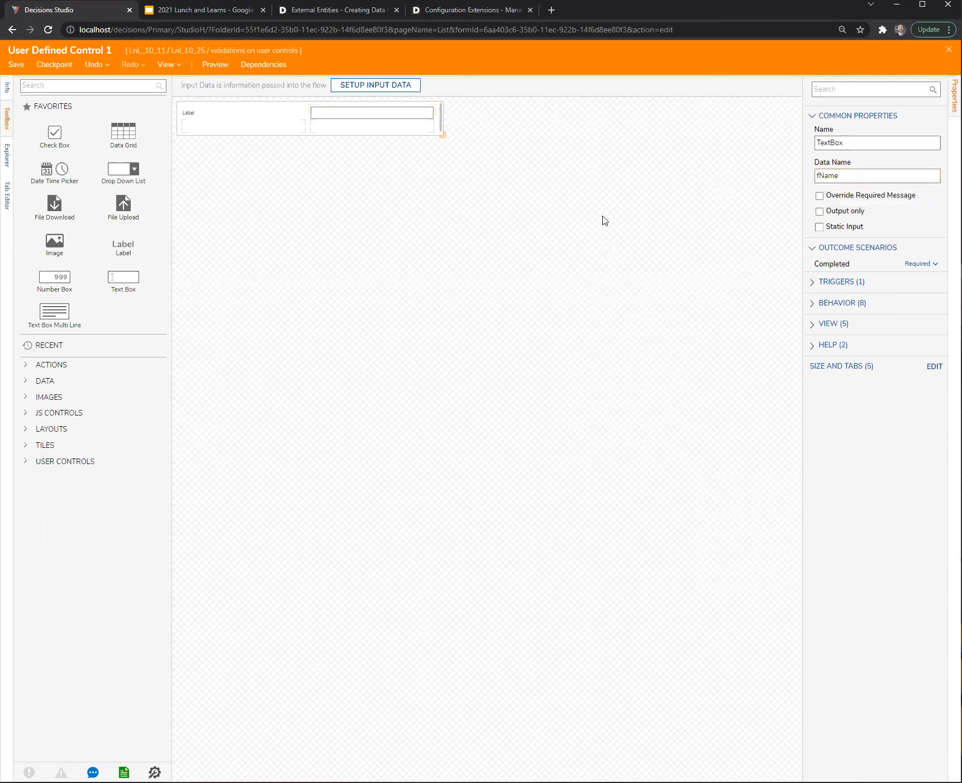
key("ctrl+s")
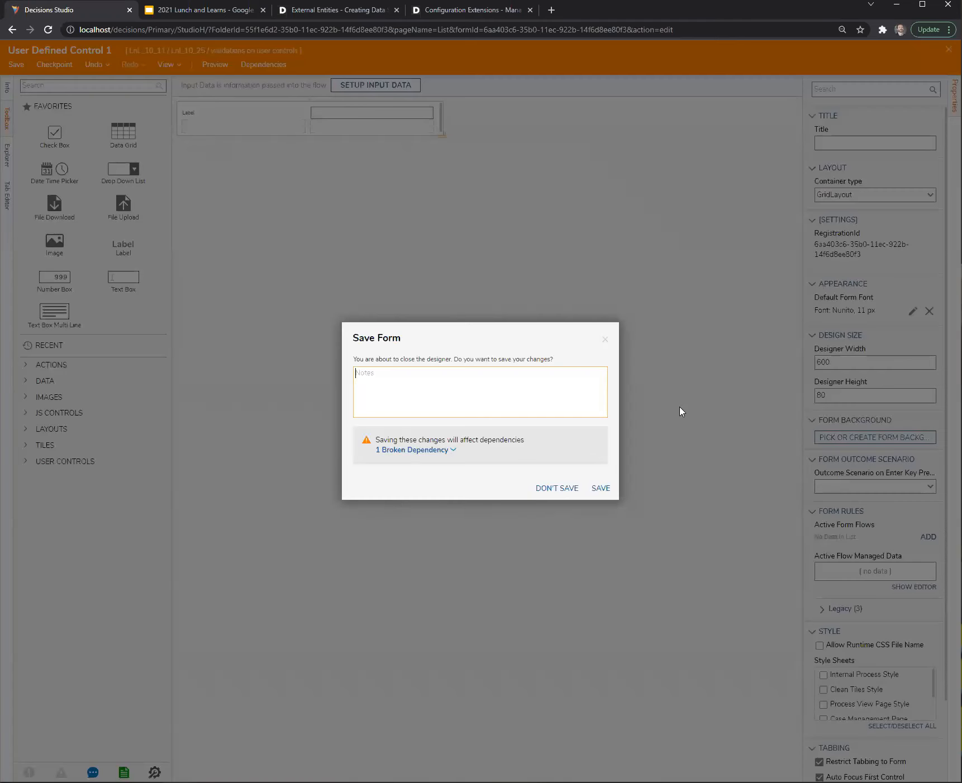
left_click(602, 486)
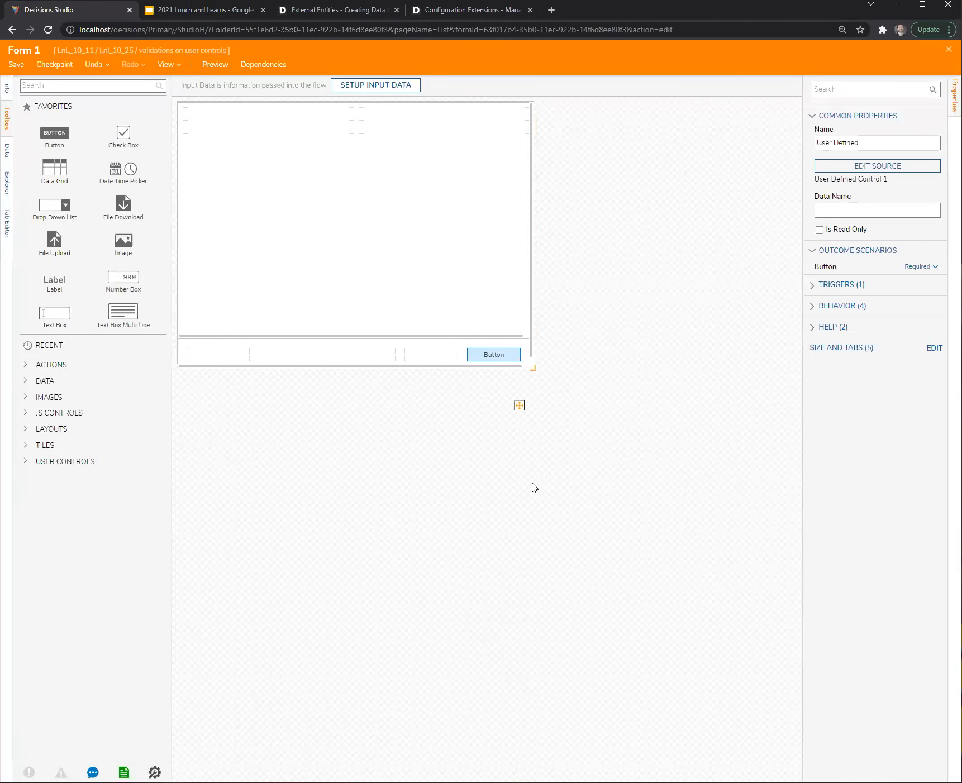
Save Form 1 and close its designer to return to the flow
scroll(837, 537, "down", 2)
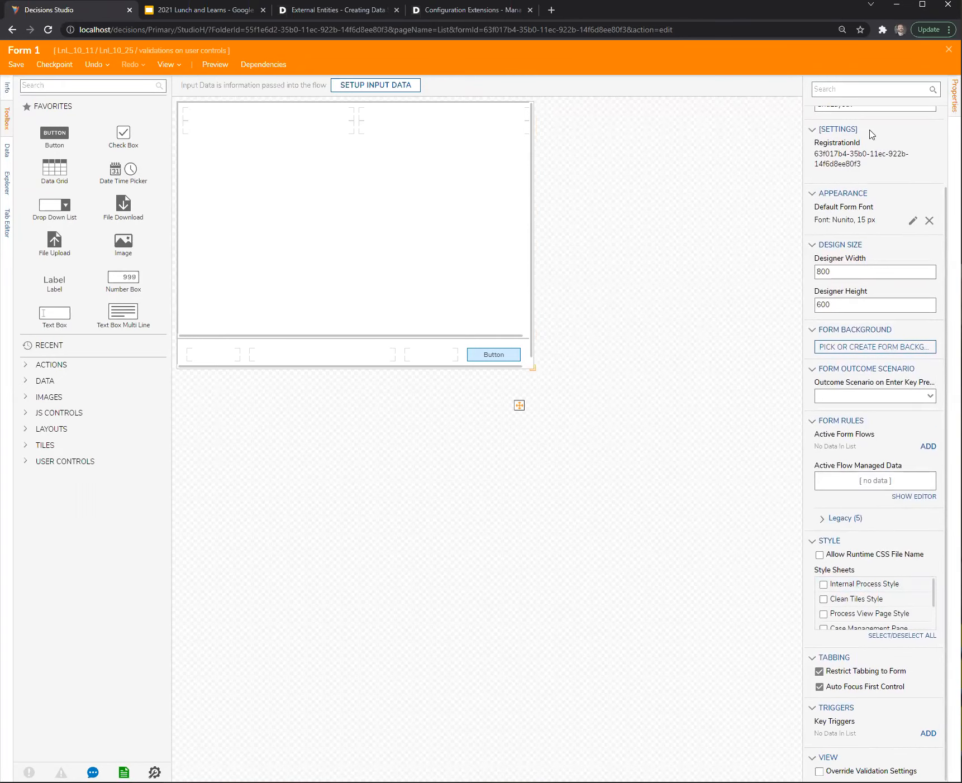
key("ctrl+s")
left_click(600, 484)
left_click(476, 288)
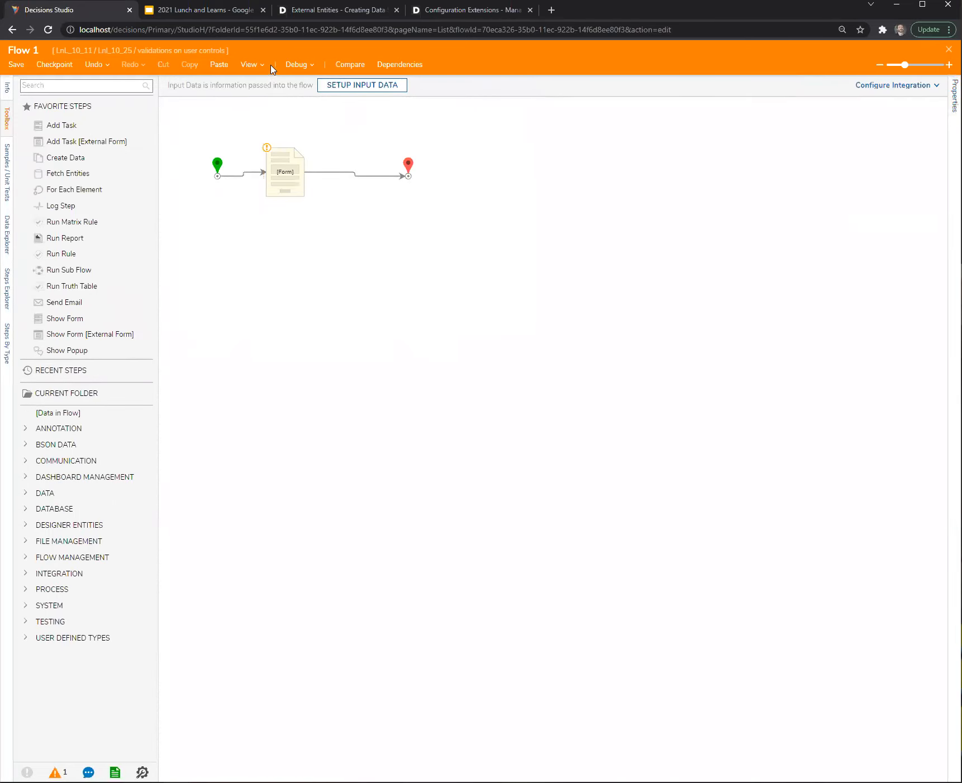
Debug Flow 1 and submit the form with an empty text box to test the required validation, and close the debugger
left_click(296, 65)
left_click(472, 306)
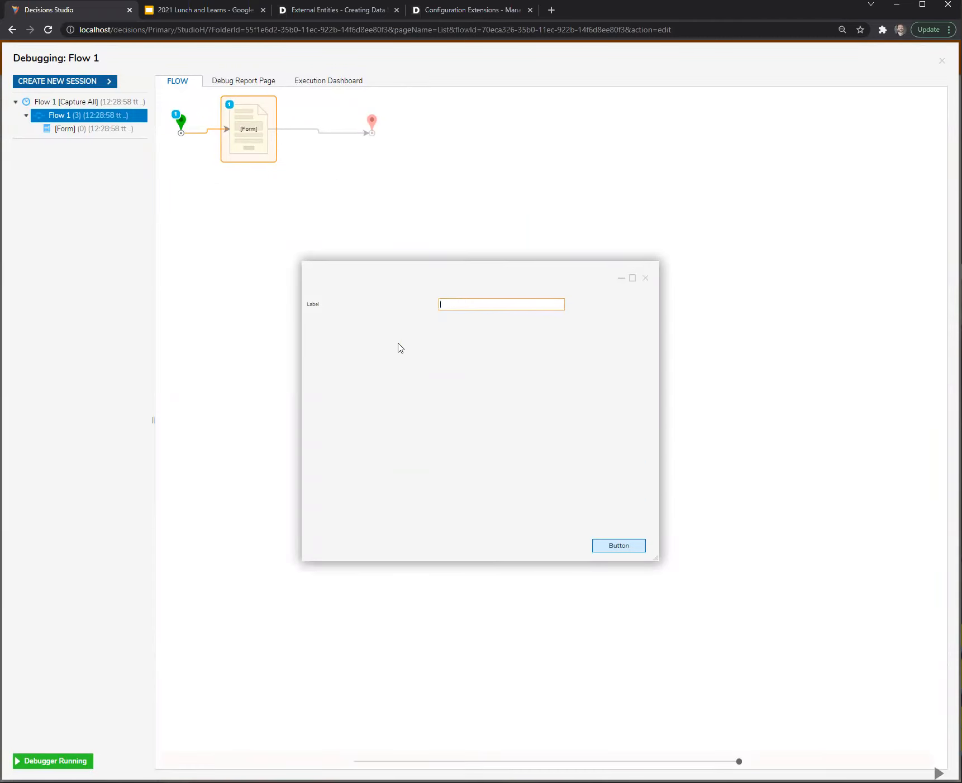
left_click_drag(413, 266, 301, 233)
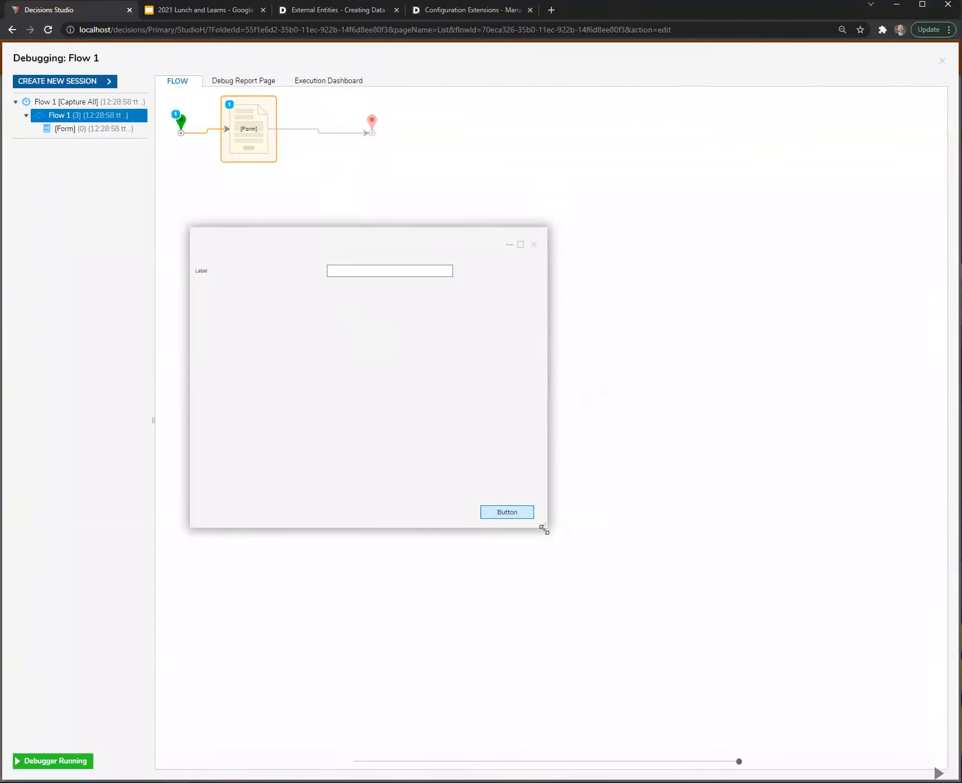
left_click_drag(544, 529, 597, 566)
left_click_drag(476, 239, 500, 260)
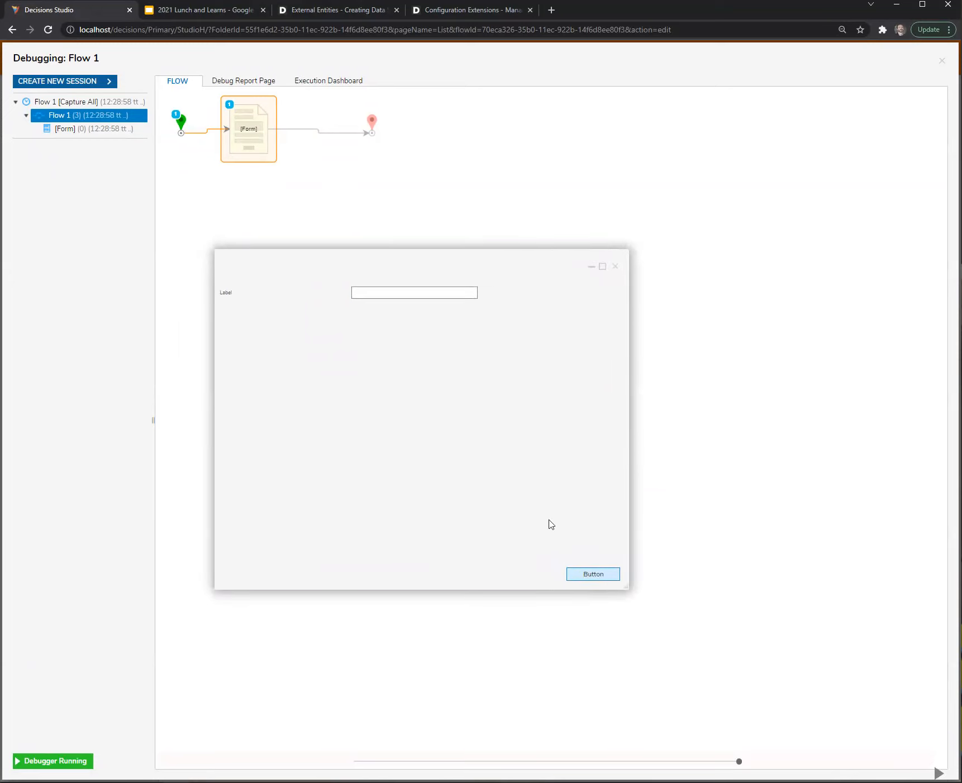
left_click(601, 578)
mouse_move(414, 294)
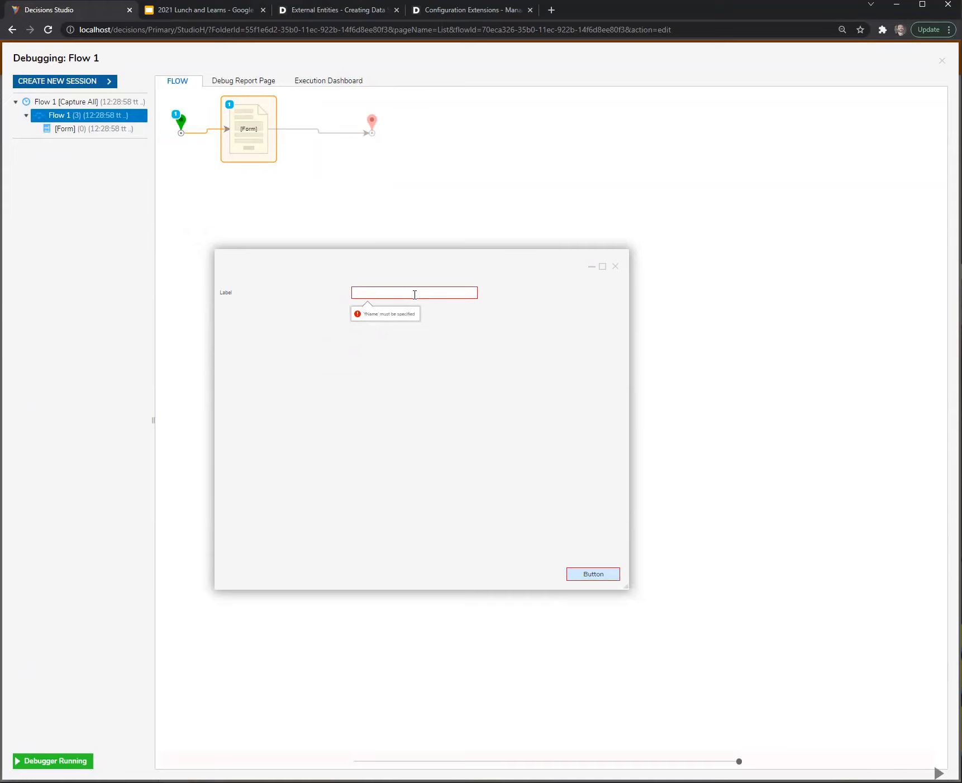
left_click(615, 267)
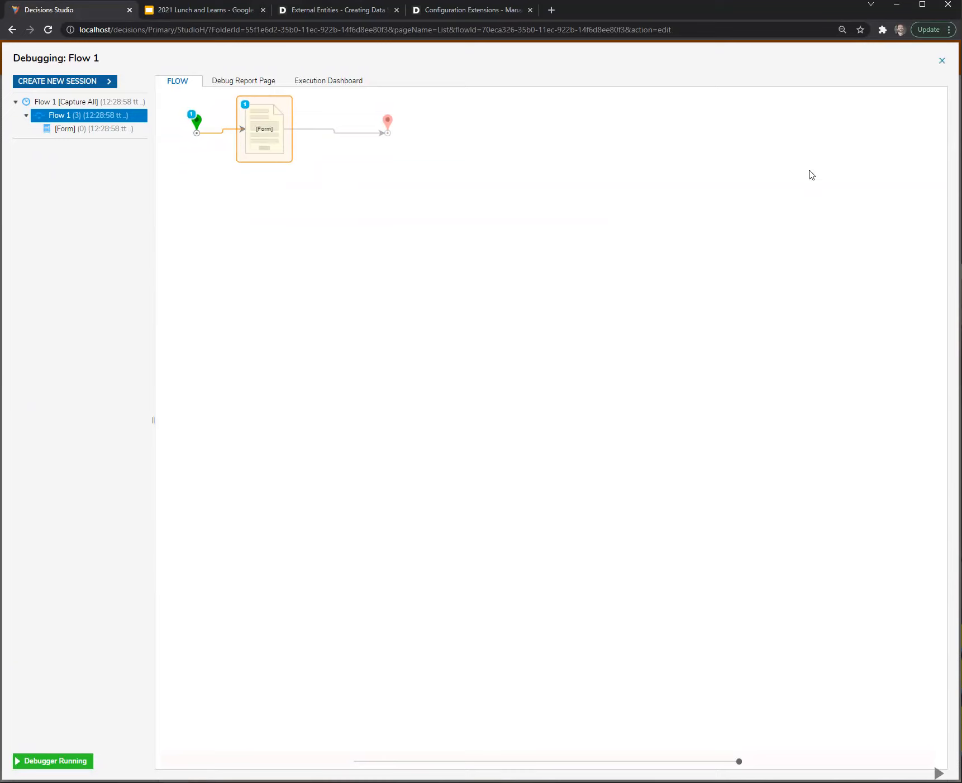
left_click(942, 60)
Open Form 1 from the flow's form step and edit the source of its user defined control
left_click(294, 183)
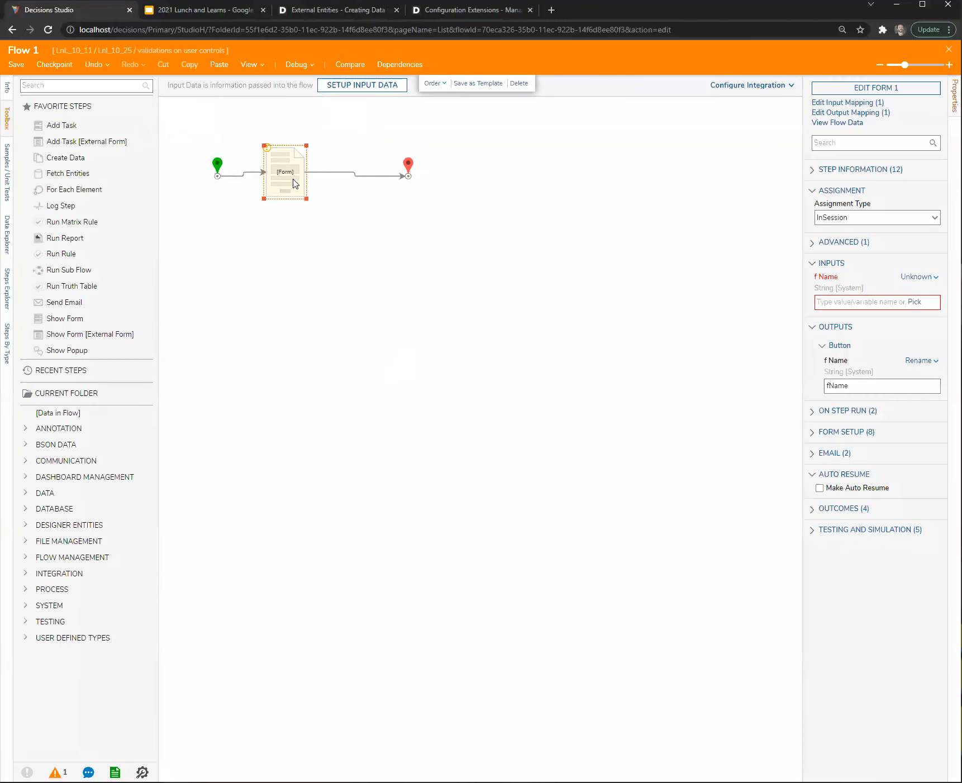
left_click(885, 90)
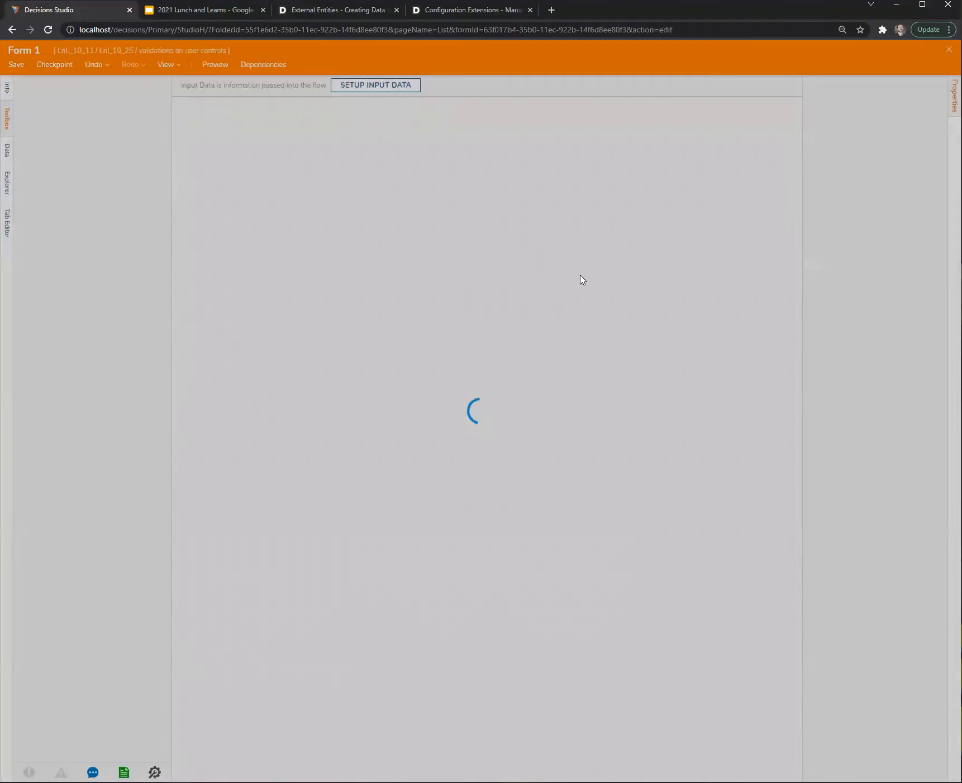
left_click(428, 243)
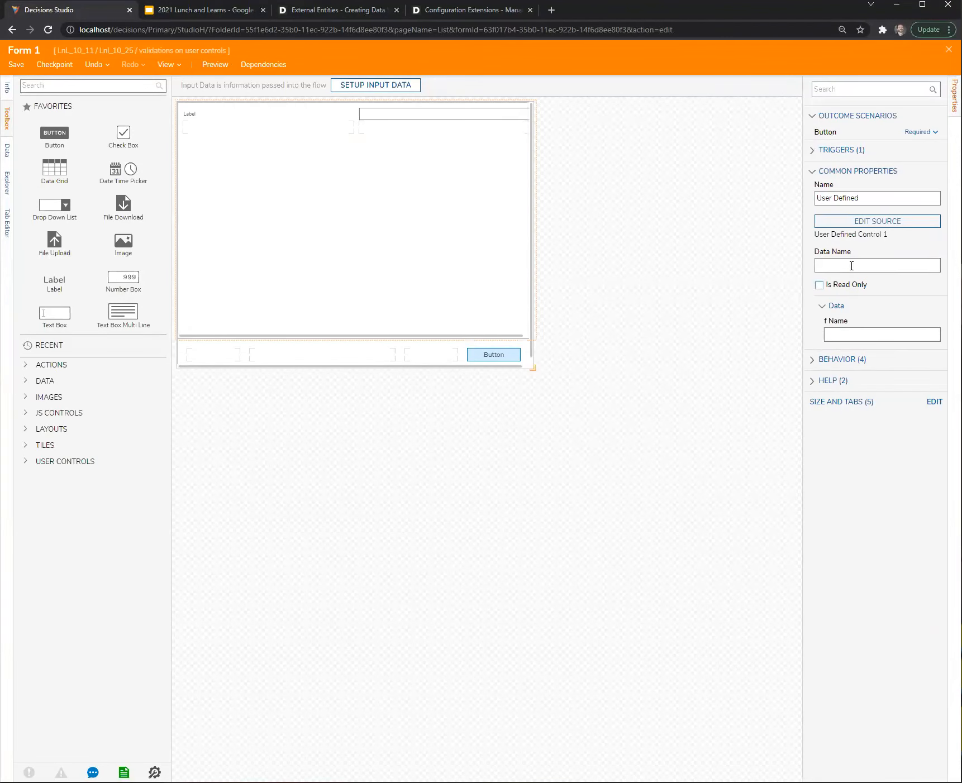
left_click_drag(802, 247, 765, 256)
left_click(857, 224)
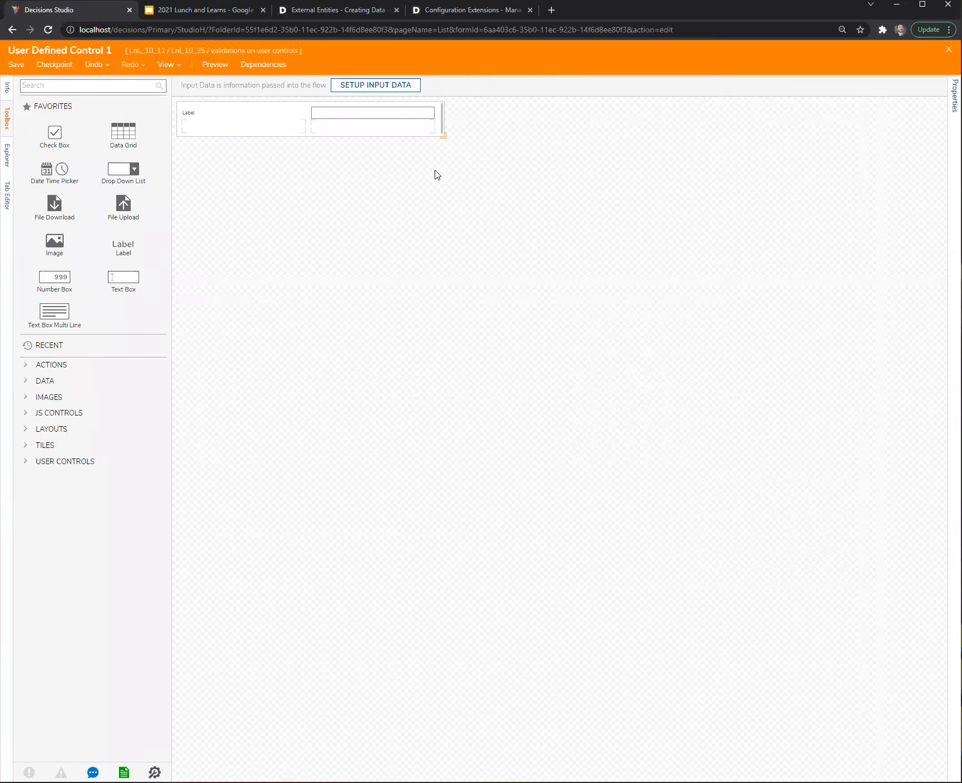
Add a check box below the label in the user control and turn off its Initially Visible option
left_click_drag(56, 137, 228, 135)
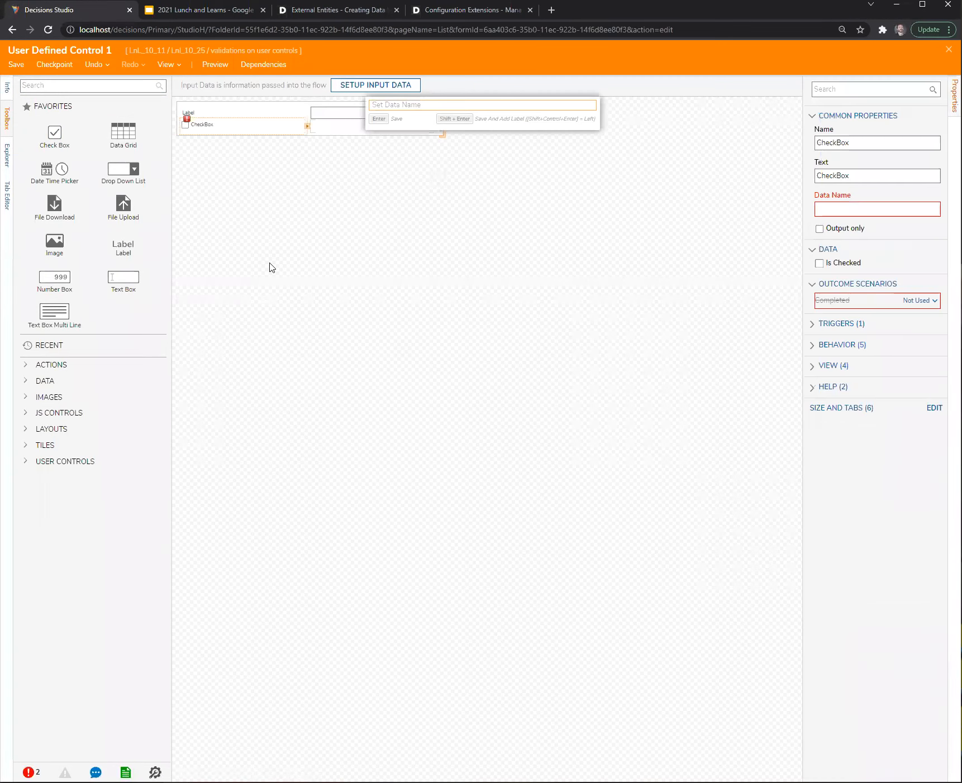
left_click(825, 368)
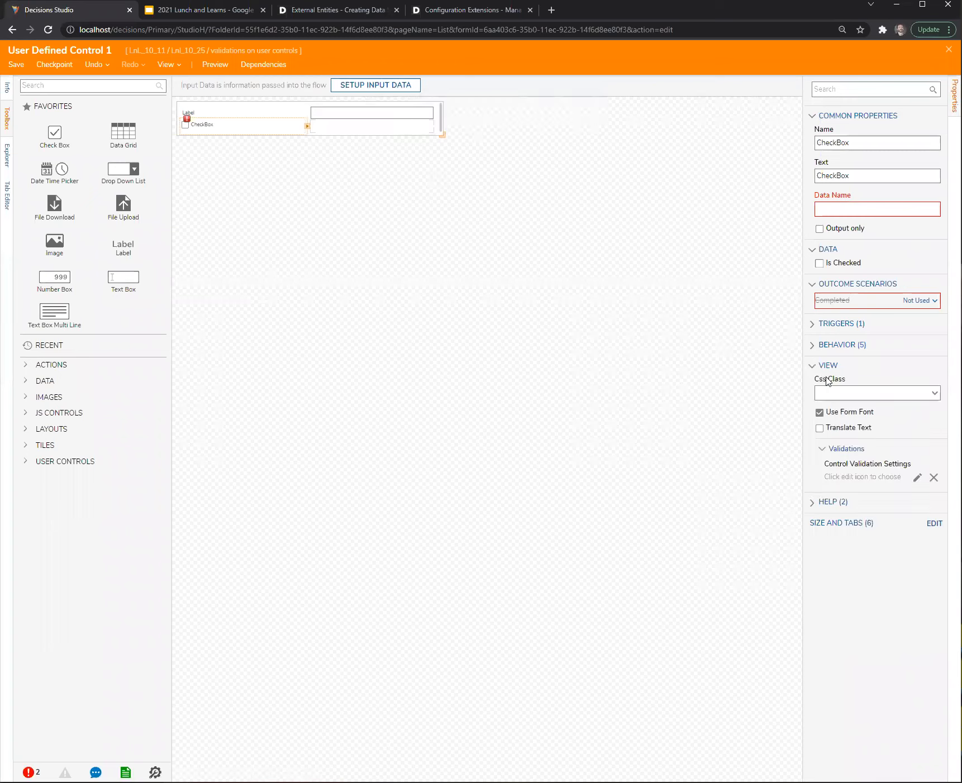
left_click(812, 366)
left_click(811, 345)
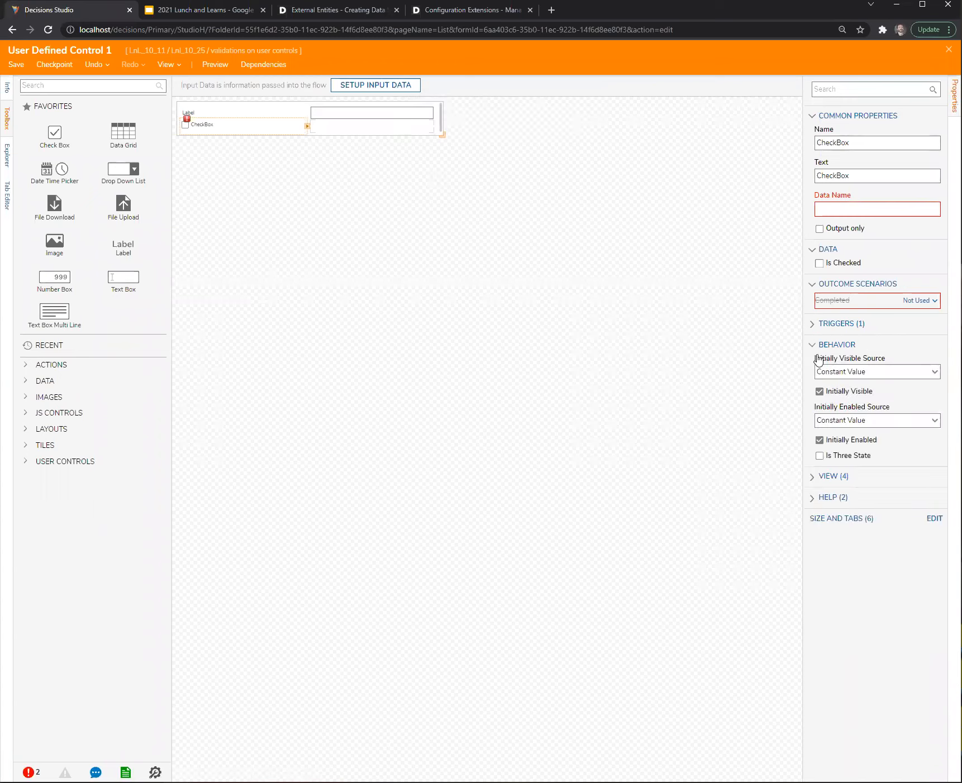
left_click(819, 391)
left_click(420, 298)
Set the check box's Data Name to ignoreAllValidations
left_click(233, 126)
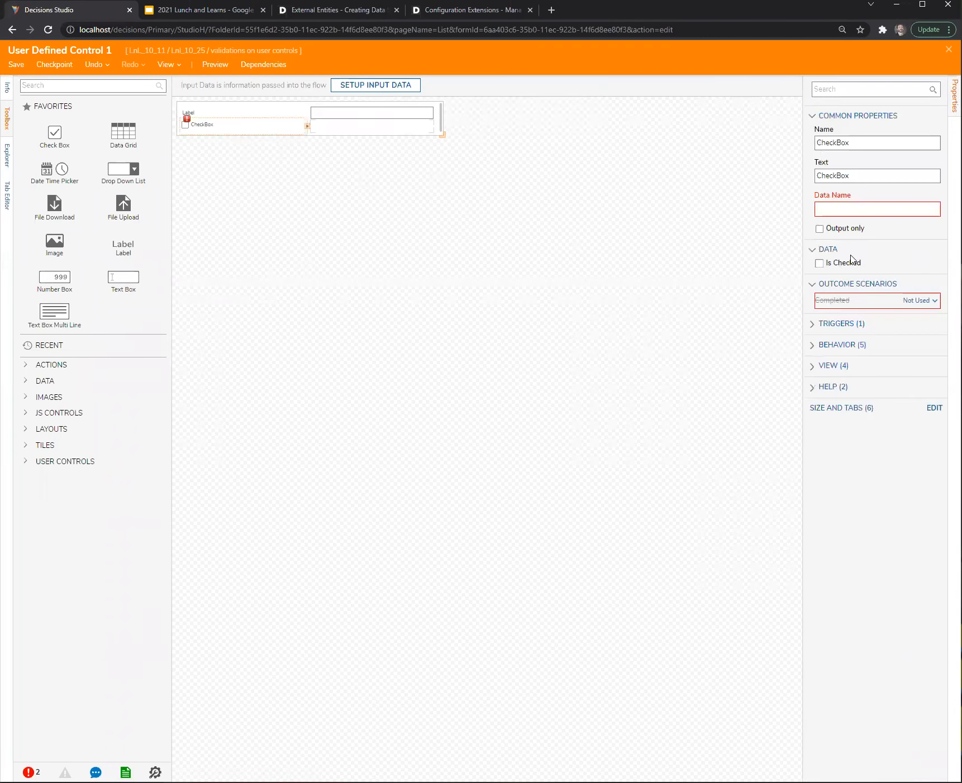
left_click(850, 210)
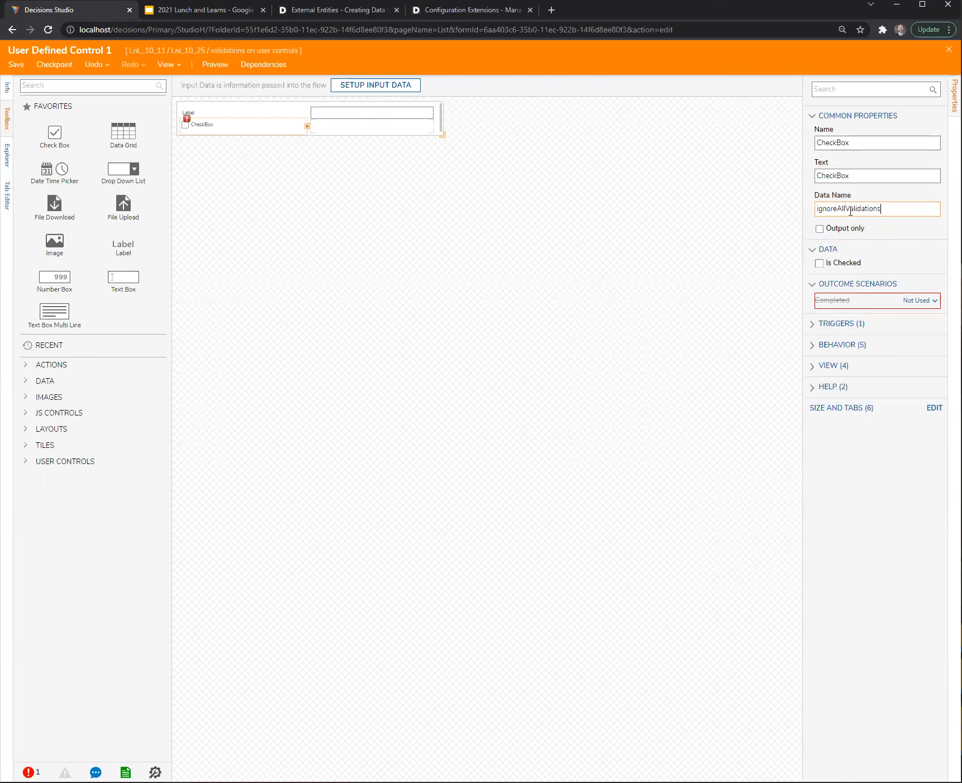
left_click(355, 359)
Choose the text box's Completed outcome, and set the check box's Completed outcome to Optional
left_click(391, 120)
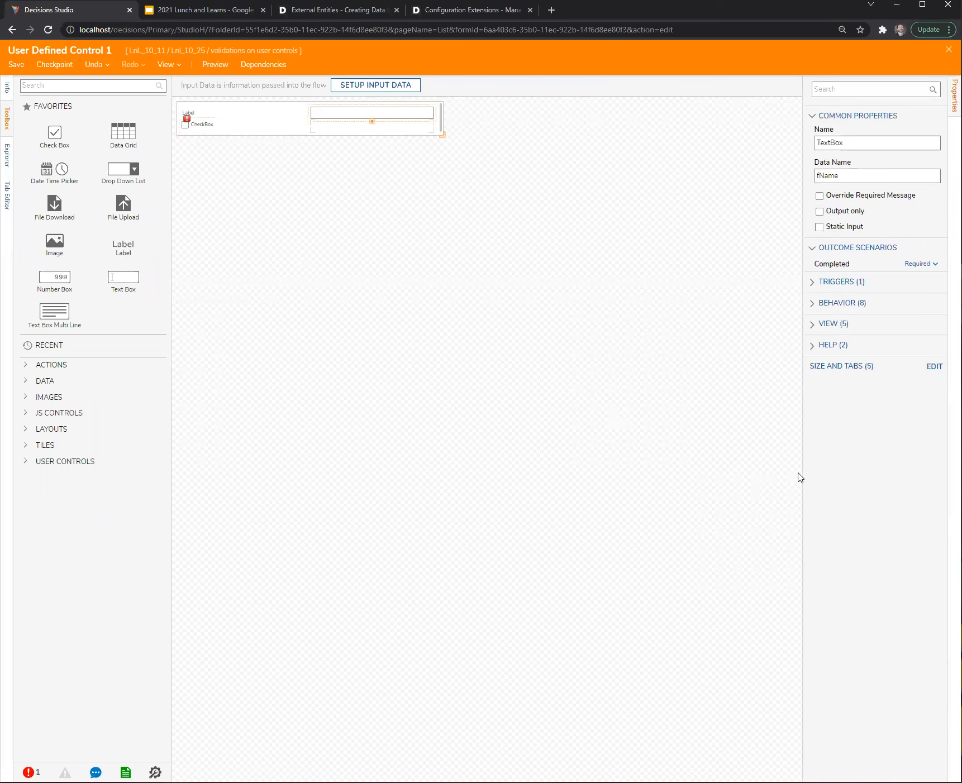
left_click(918, 264)
left_click(916, 291)
left_click(434, 247)
left_click(220, 124)
left_click(919, 300)
left_click(922, 322)
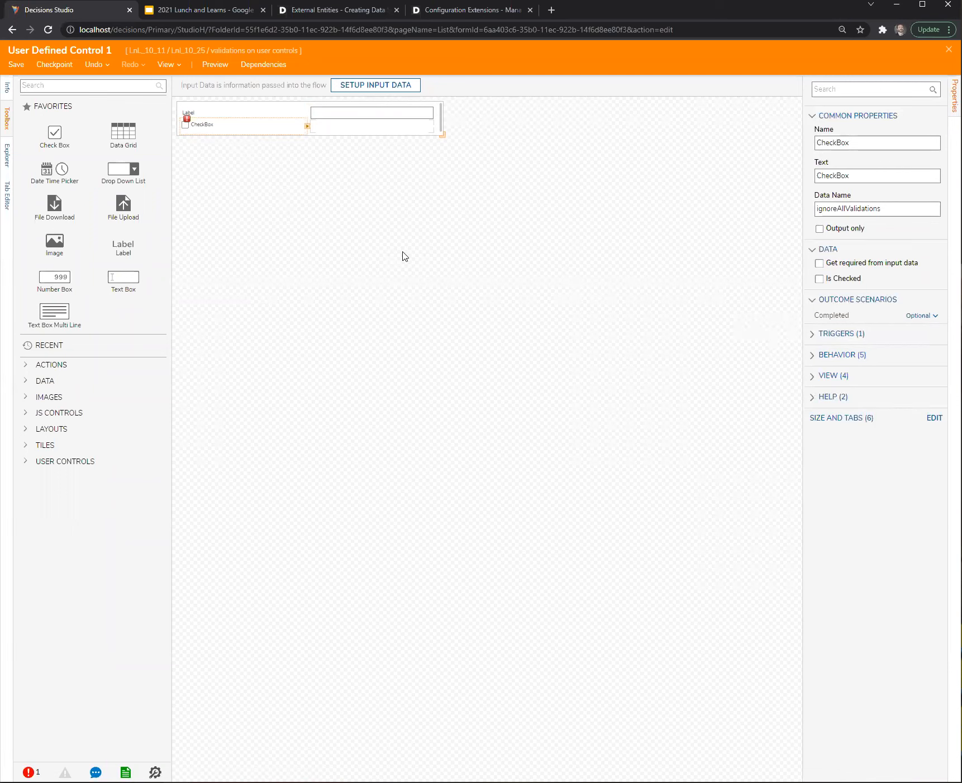
left_click(404, 256)
Add an Event Button below the text box and set its text to "Ignore all Validations"
left_click(86, 85)
type("event")
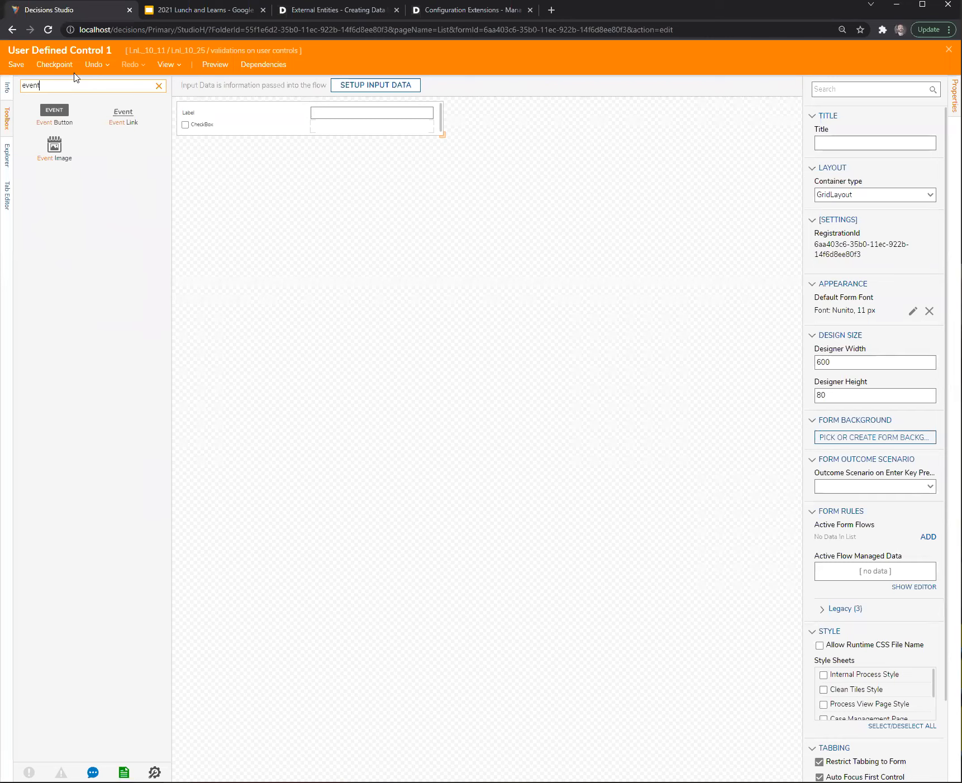
left_click_drag(45, 115, 408, 134)
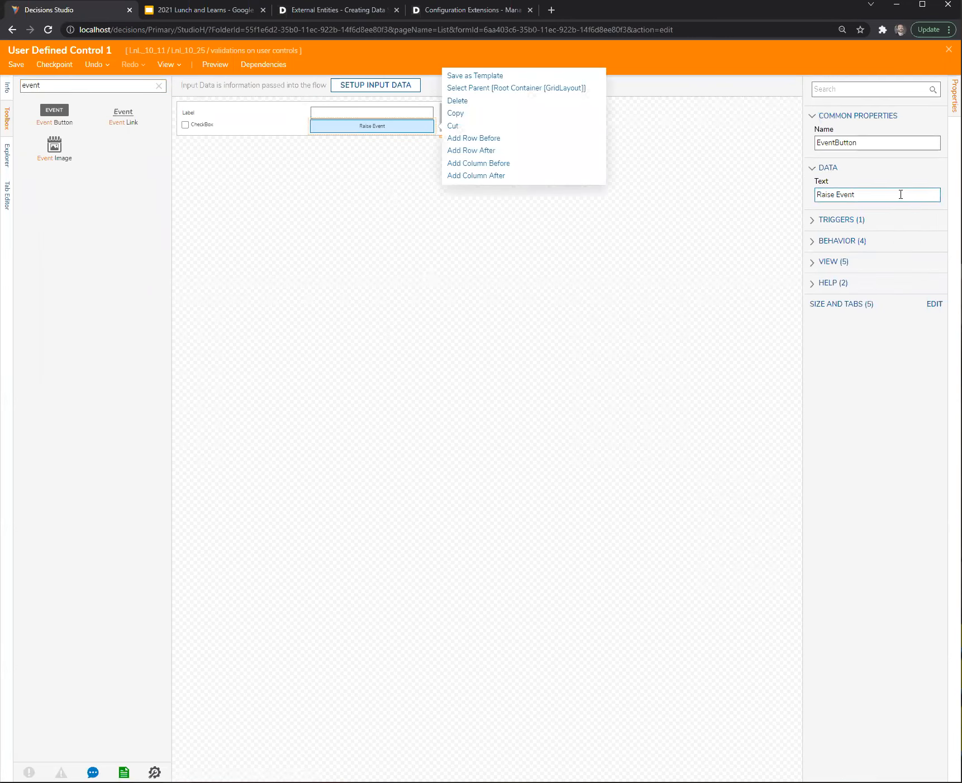
left_click(900, 195)
left_click_drag(900, 195, 820, 195)
key("BackSpace")
type("Ignore all V")
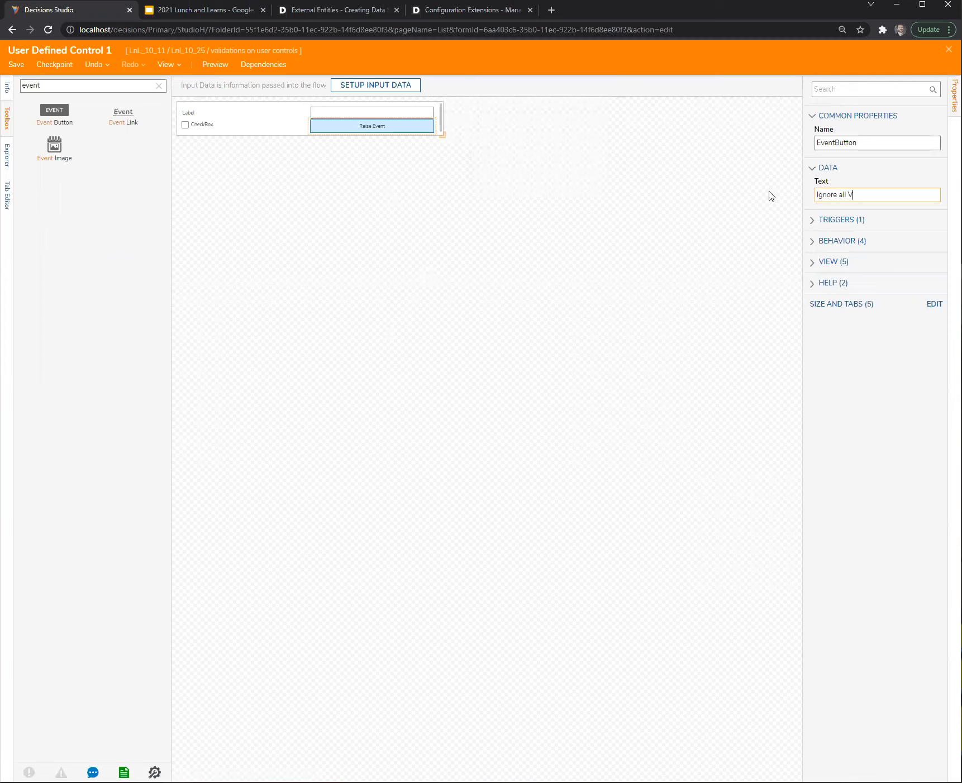
left_click(468, 290)
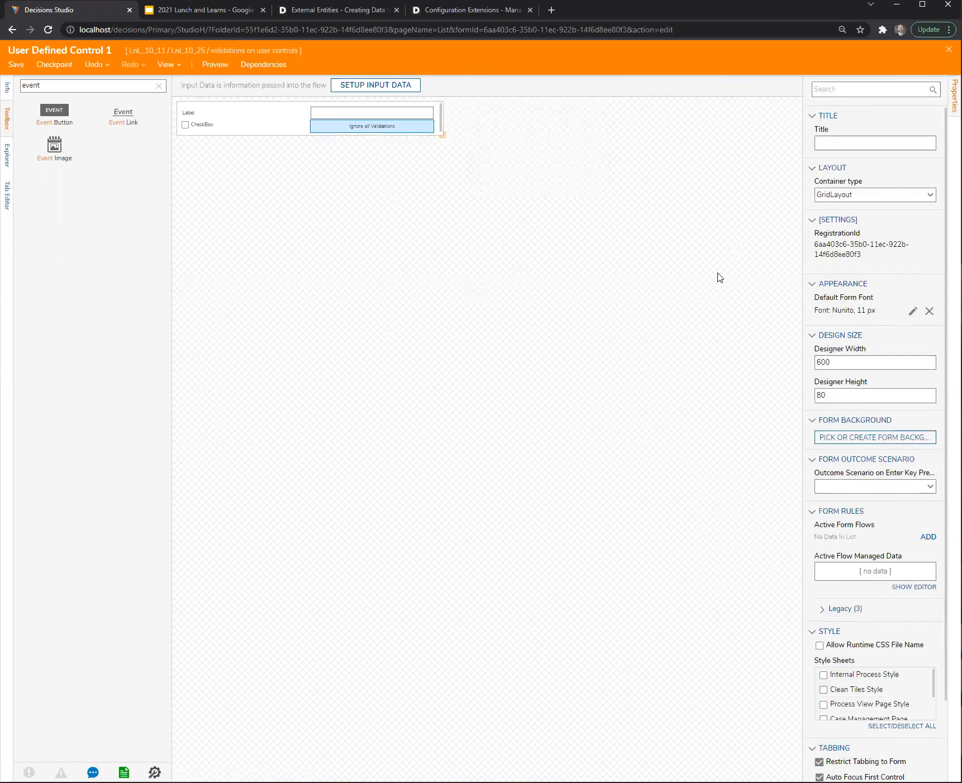
Add a legacy data flow named "Set checkbox to True" to the user control and create a new Form Data Flow for it
left_click(823, 613)
scroll(835, 607, "down", 1)
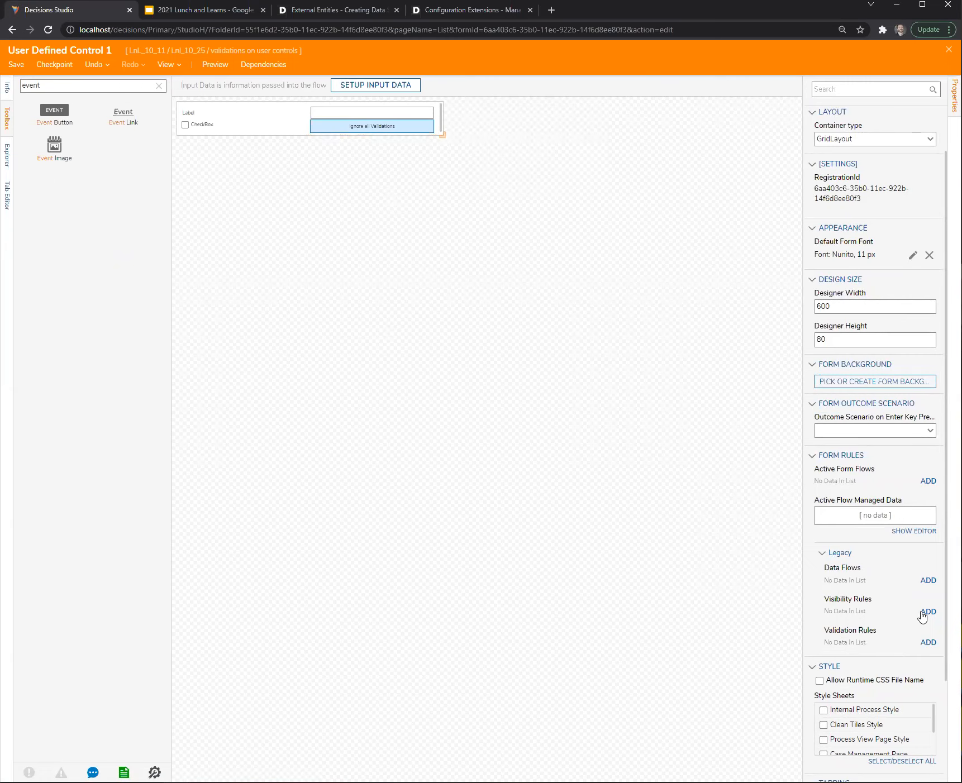
left_click(927, 580)
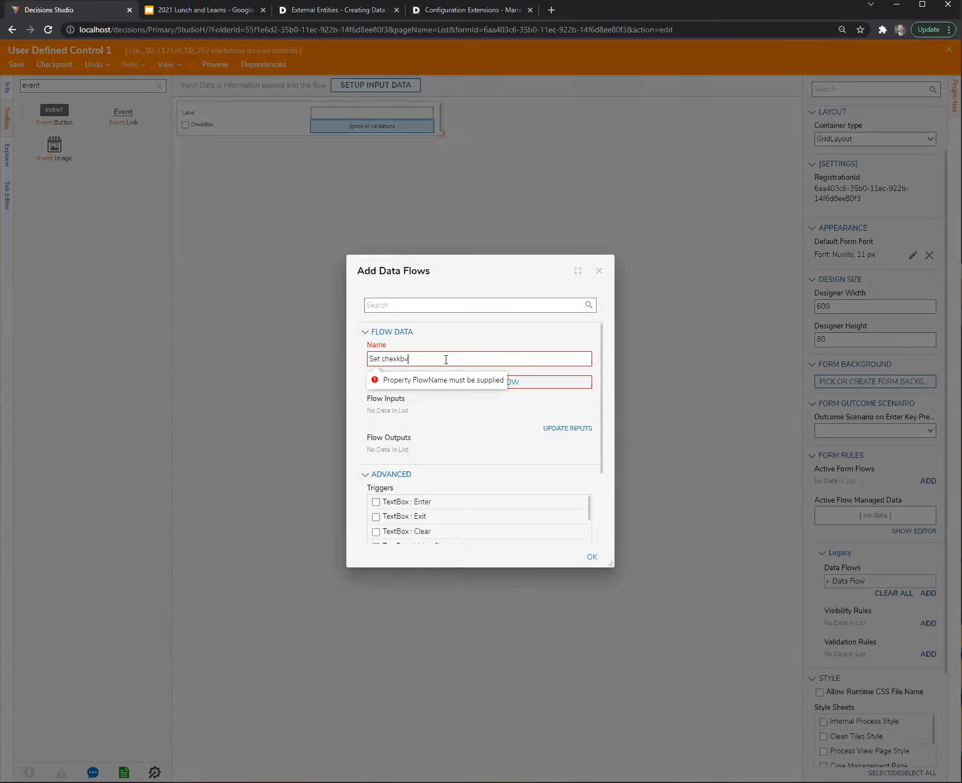
type("Set checkbox")
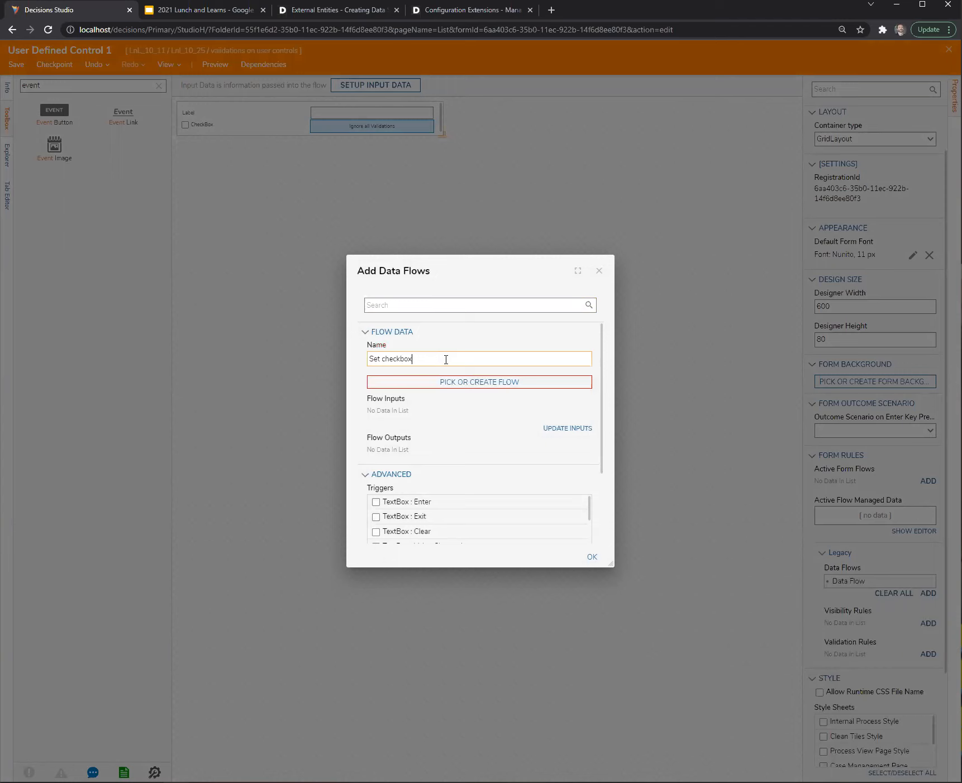
left_click(511, 382)
left_click(397, 422)
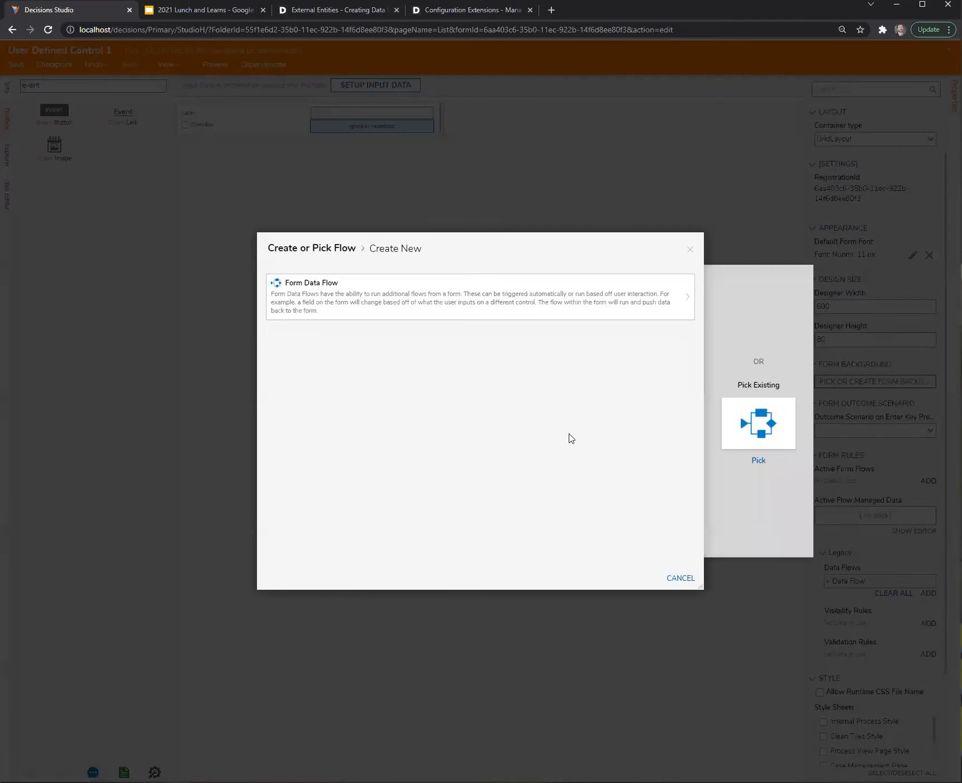
left_click(443, 286)
left_click(578, 457)
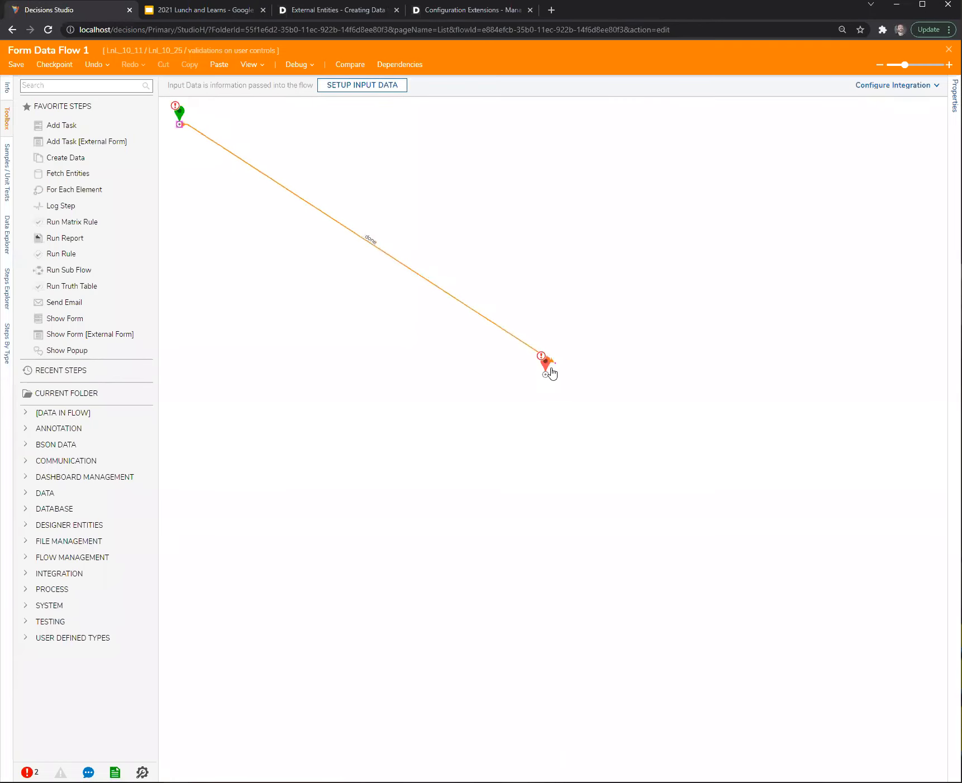
Connect the data flow's start step to its end step, and define a Boolean output named CheckboxValue on the end step
left_click(546, 366)
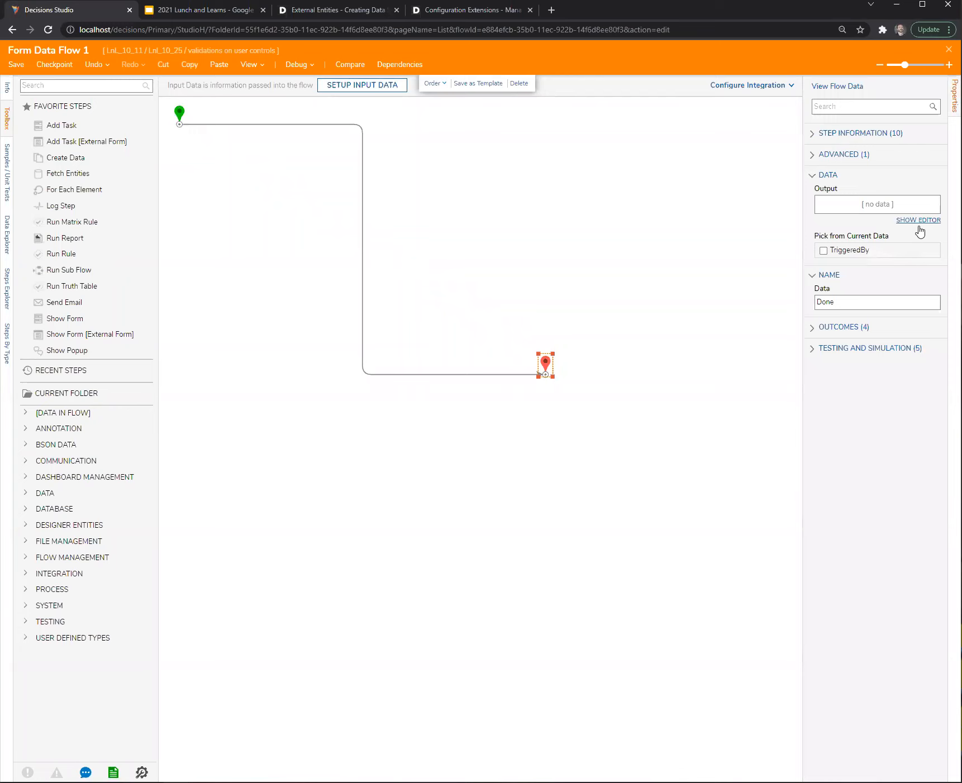
left_click(920, 221)
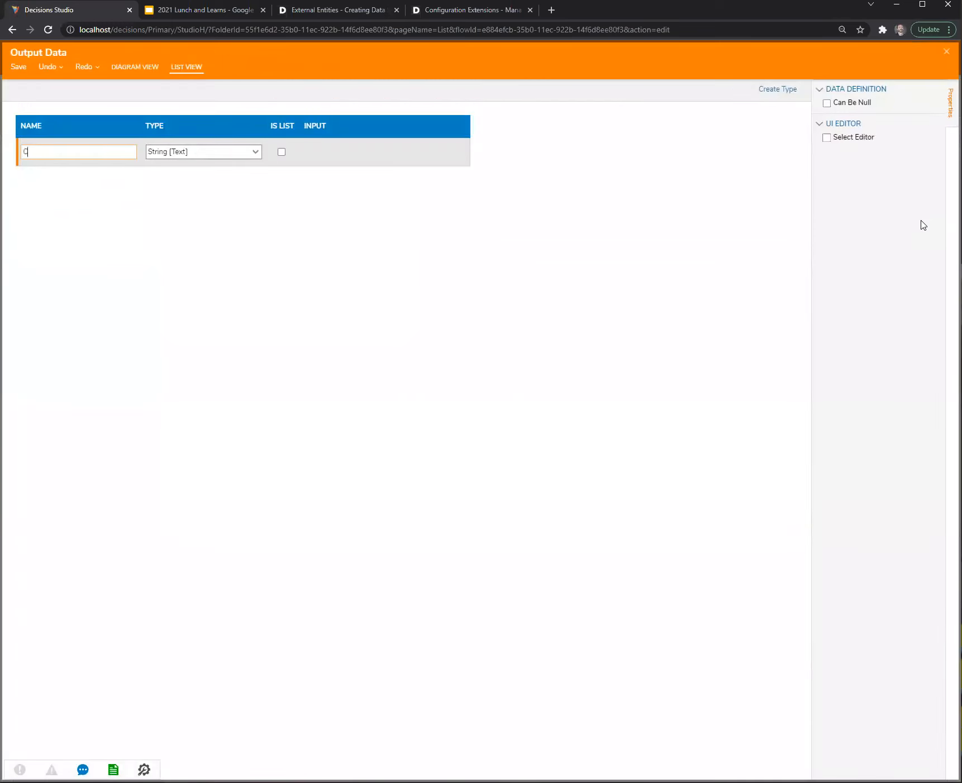
type("CheckboxValue")
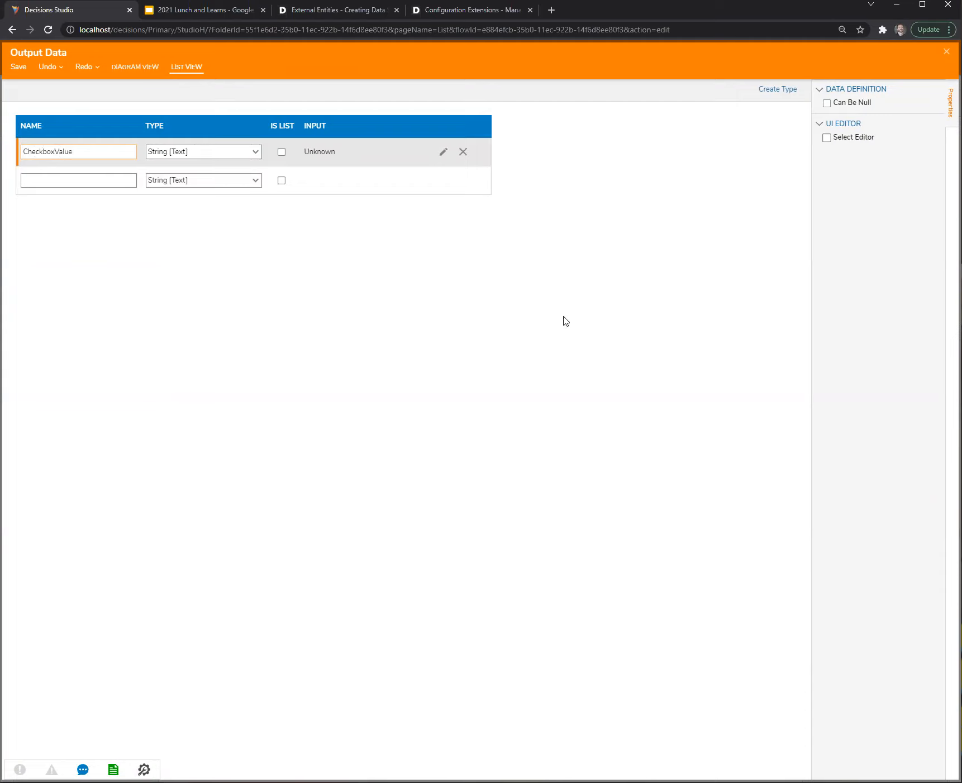
left_click(254, 153)
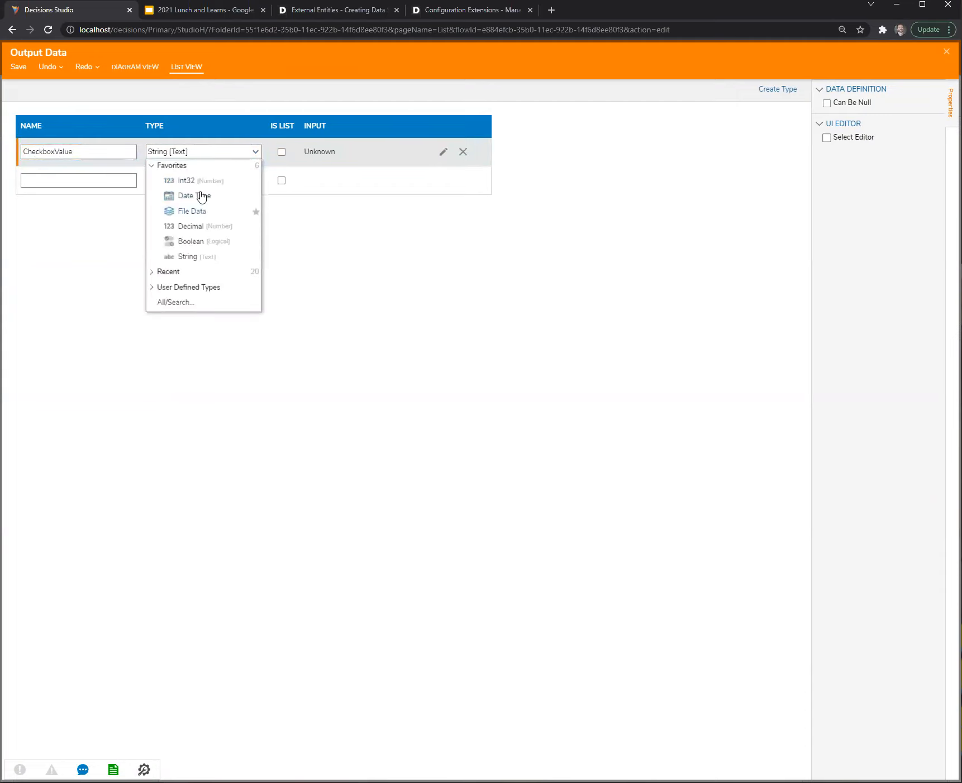
left_click(190, 241)
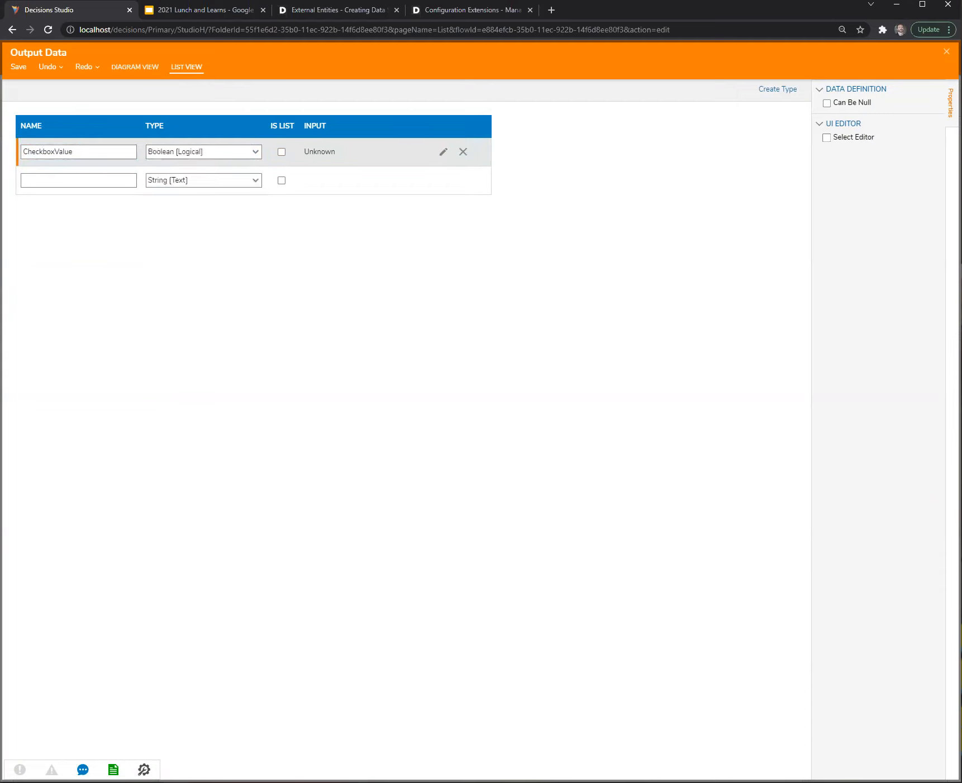
left_click(946, 51)
left_click(587, 439)
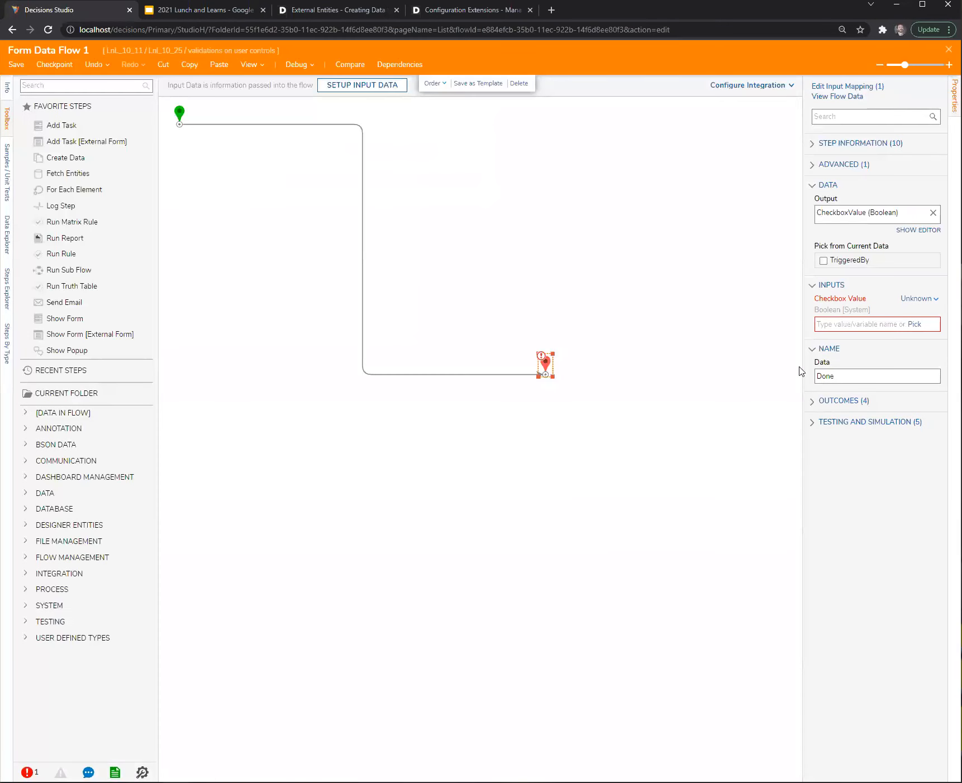
Set the end step's Checkbox Value input to a constant true, and save and close the data flow
left_click(936, 299)
left_click(849, 264)
left_click(818, 322)
left_click(615, 290)
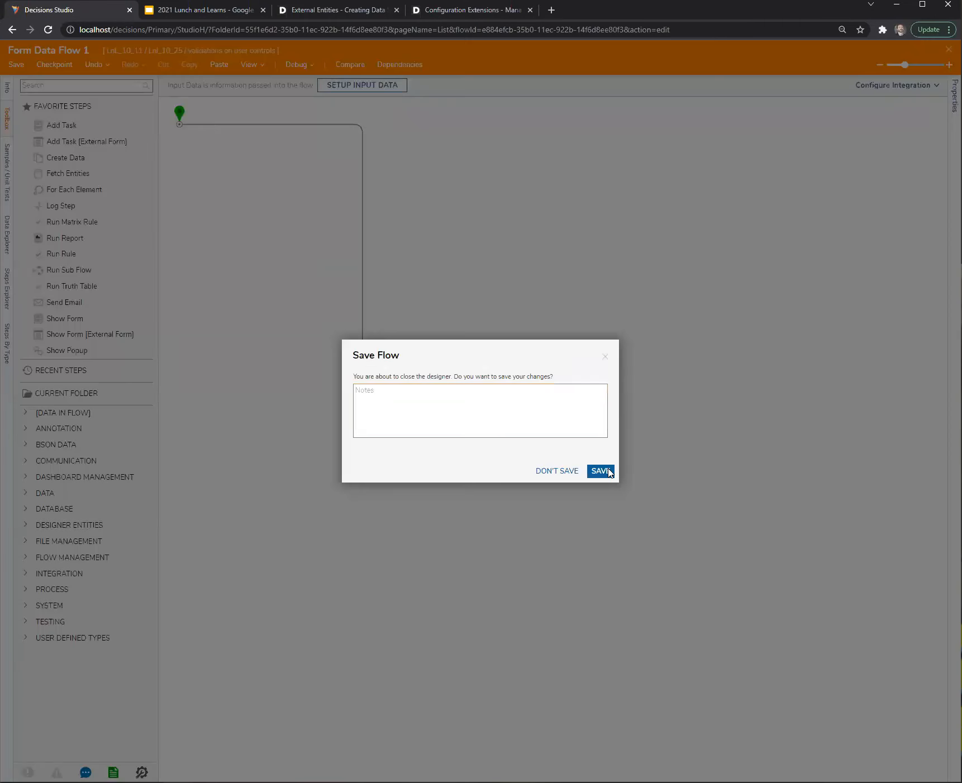
left_click(608, 470)
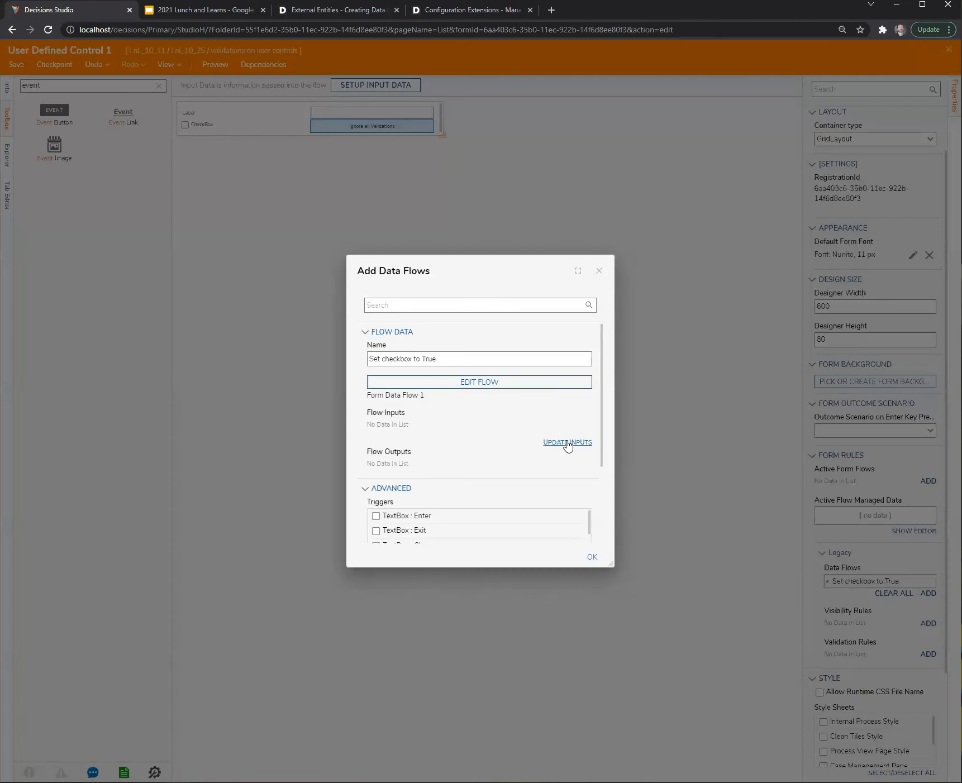
Update the data flow's inputs and outputs, and copy the form data name of its CheckboxValue output
left_click(567, 443)
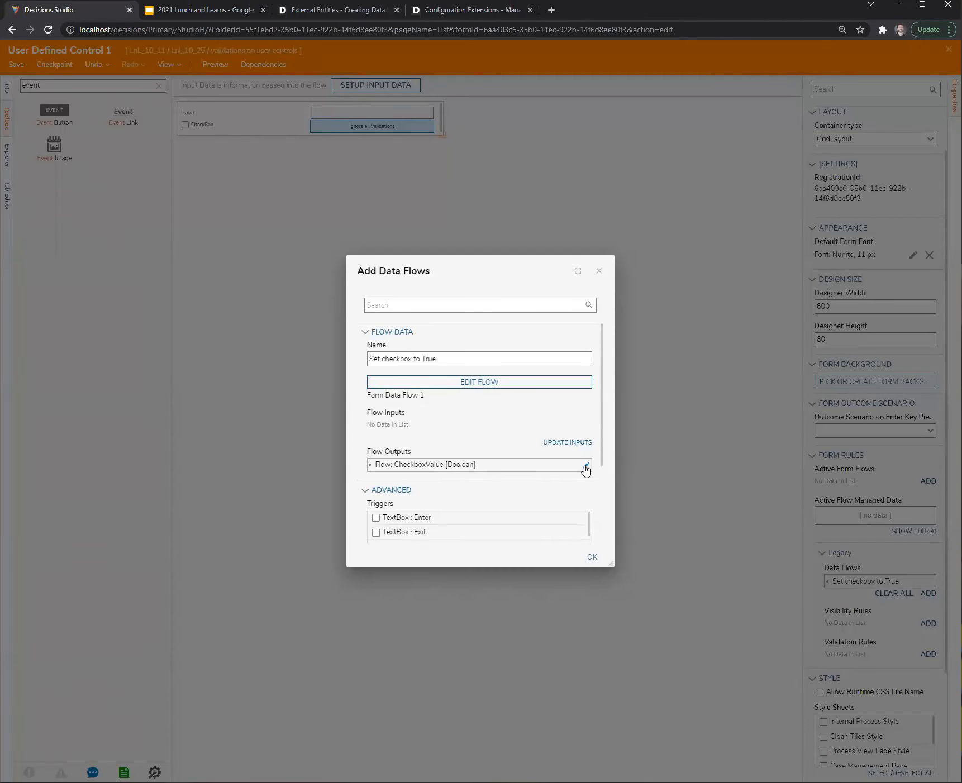
left_click(586, 467)
left_click_drag(465, 487, 257, 490)
key("ctrl+c")
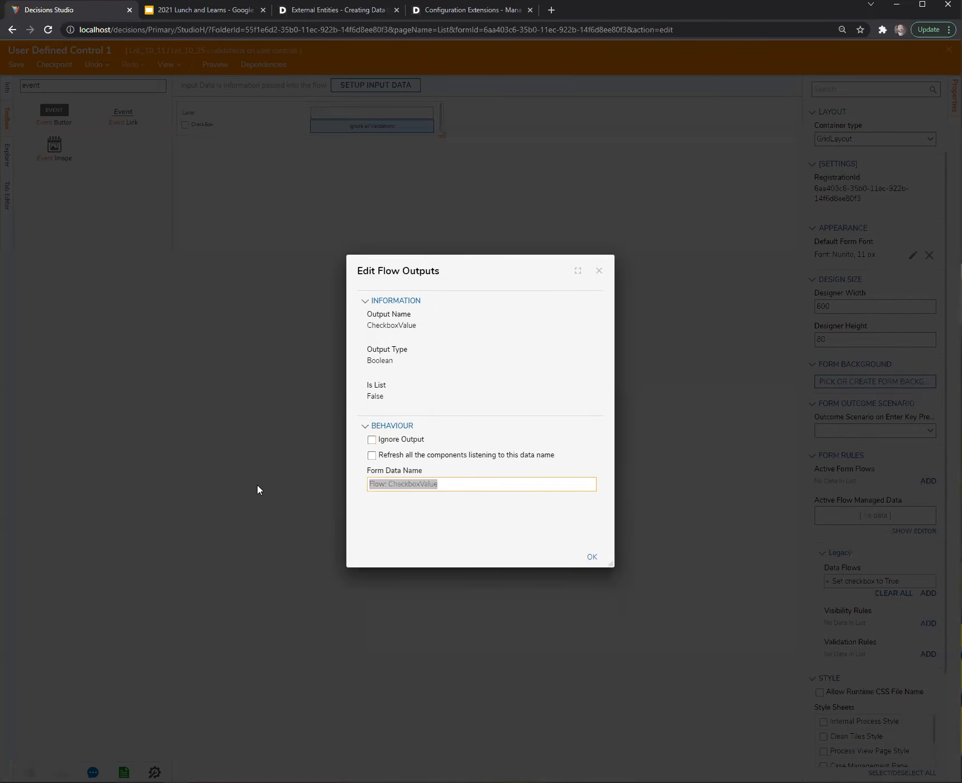
left_click(591, 557)
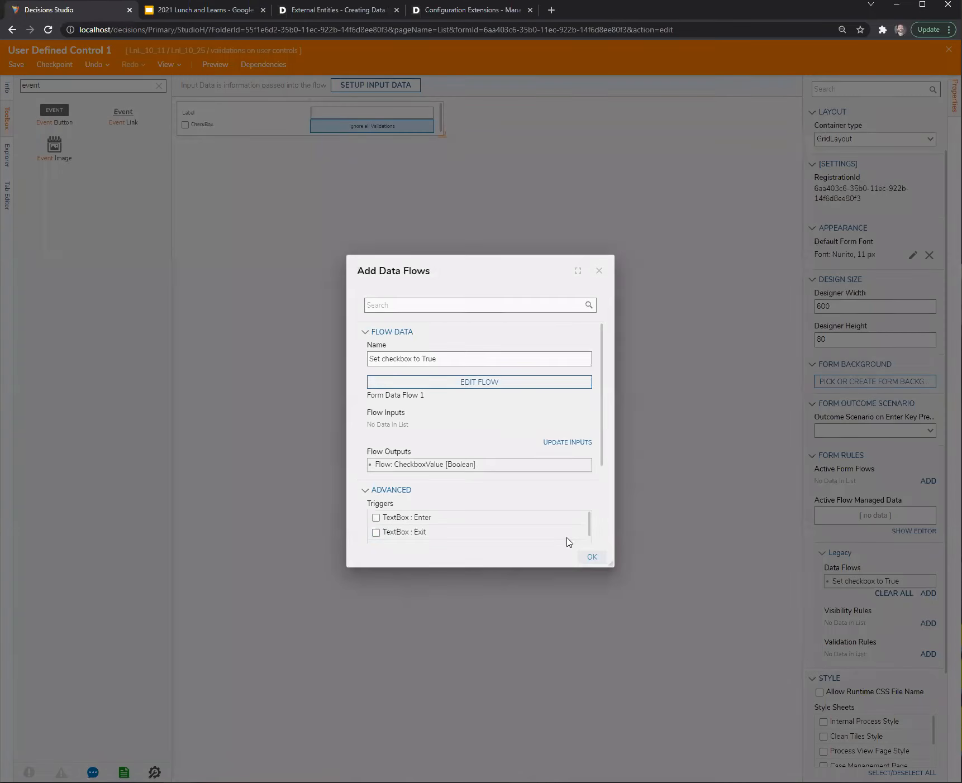
Trigger the "Set checkbox to True" data flow on EventButton : Click, turn off Is Blocking, and confirm the data flow
scroll(602, 458, "down", 3)
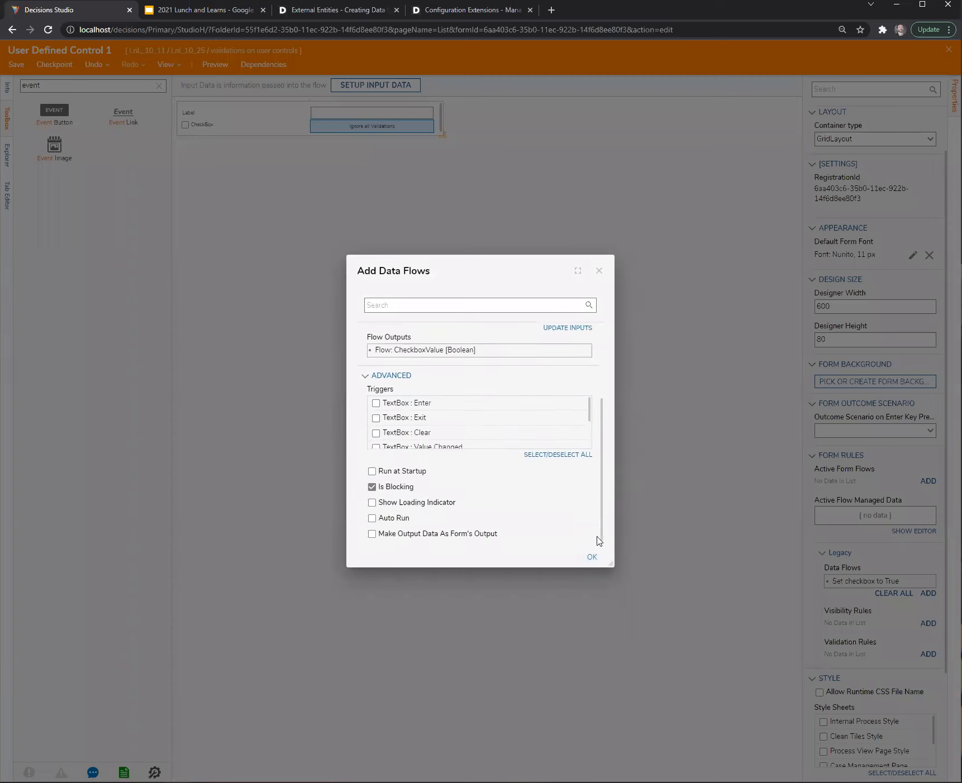
left_click_drag(608, 563, 661, 640)
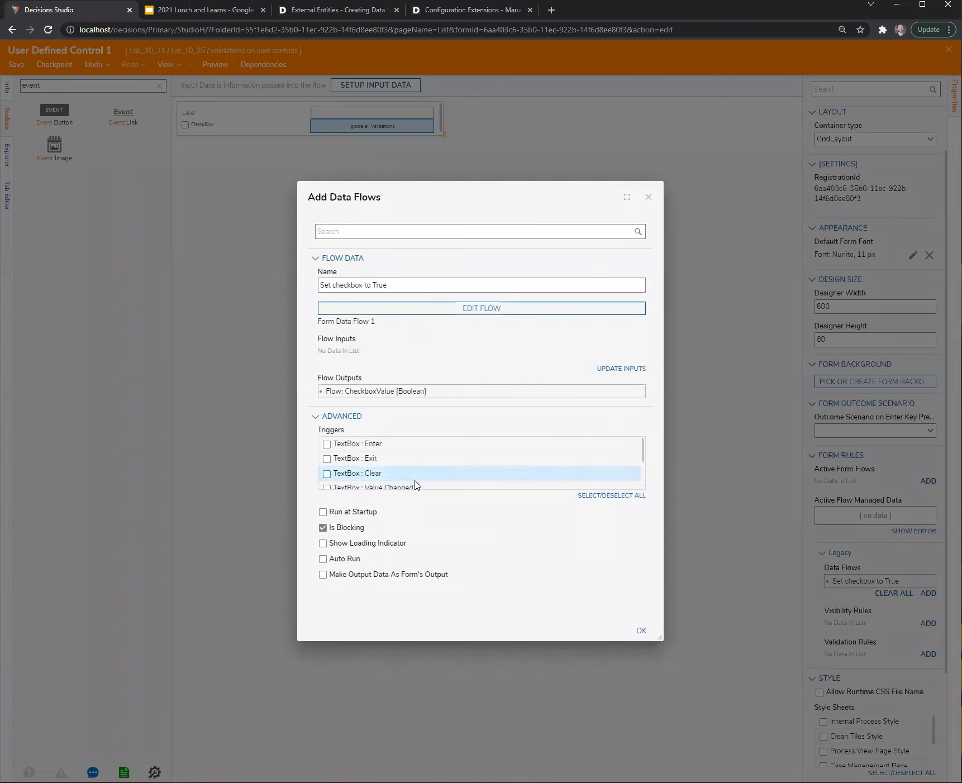
scroll(414, 485, "down", 2)
left_click(325, 483)
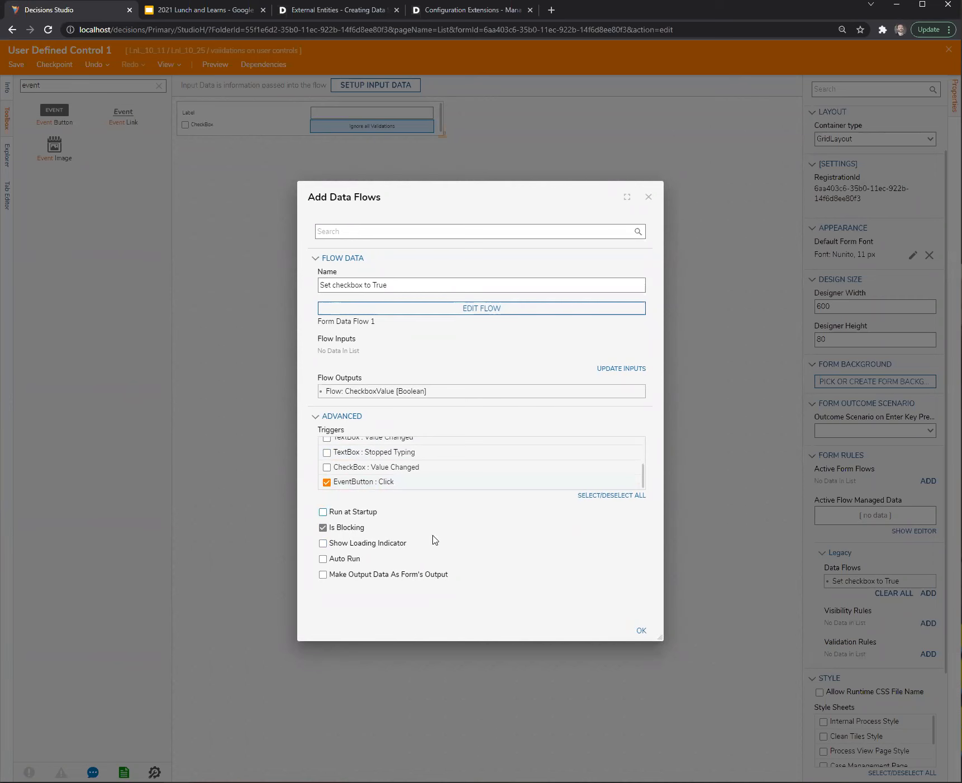
left_click(322, 527)
left_click(649, 634)
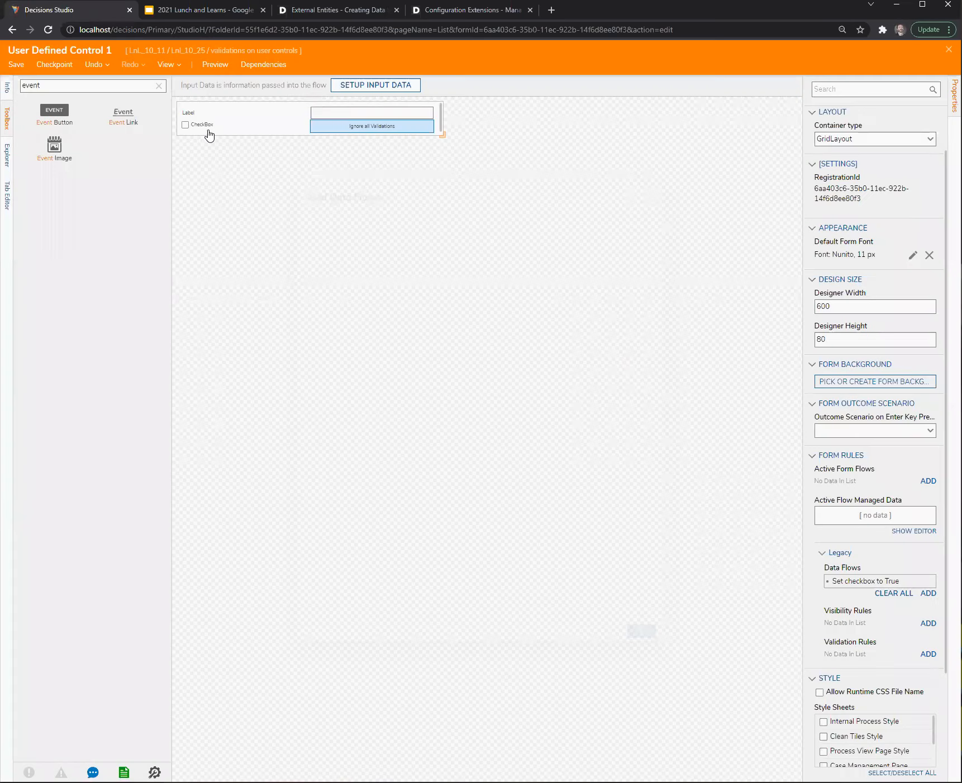
Set the check box's data name to the copied "Flow: CheckboxValue"
left_click(204, 129)
left_click_drag(904, 209, 699, 219)
key("ctrl+v")
left_click(451, 257)
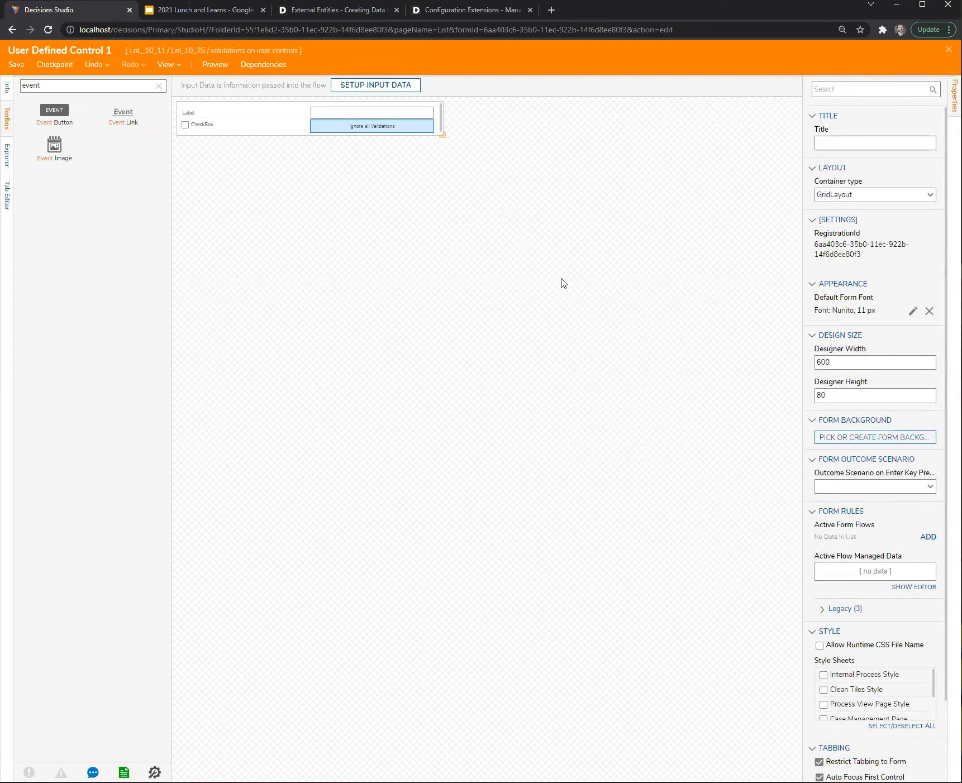
Add a legacy validation rule named "Validate user control" to the user control and create a new form rule for it
left_click(834, 611)
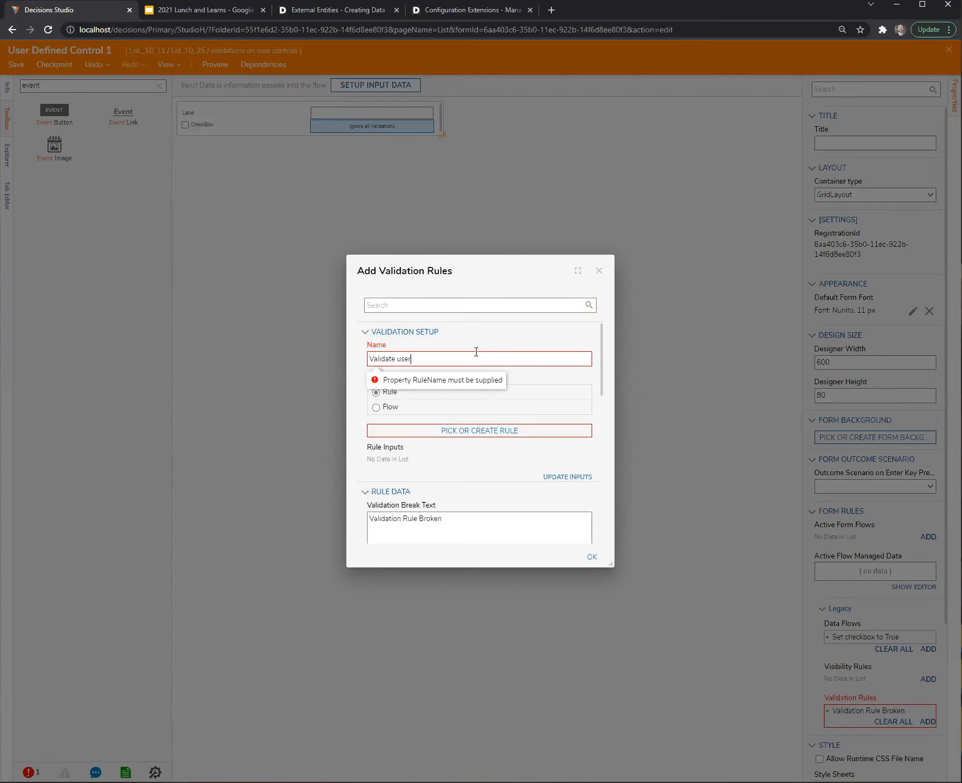
type("Validate user control")
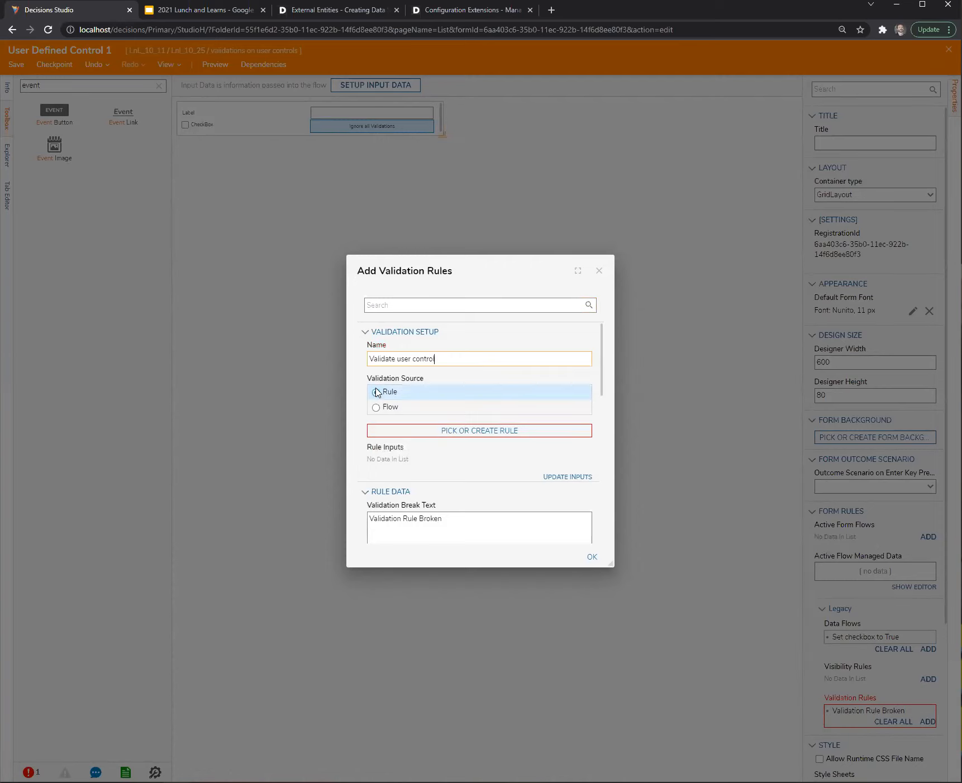
left_click(492, 434)
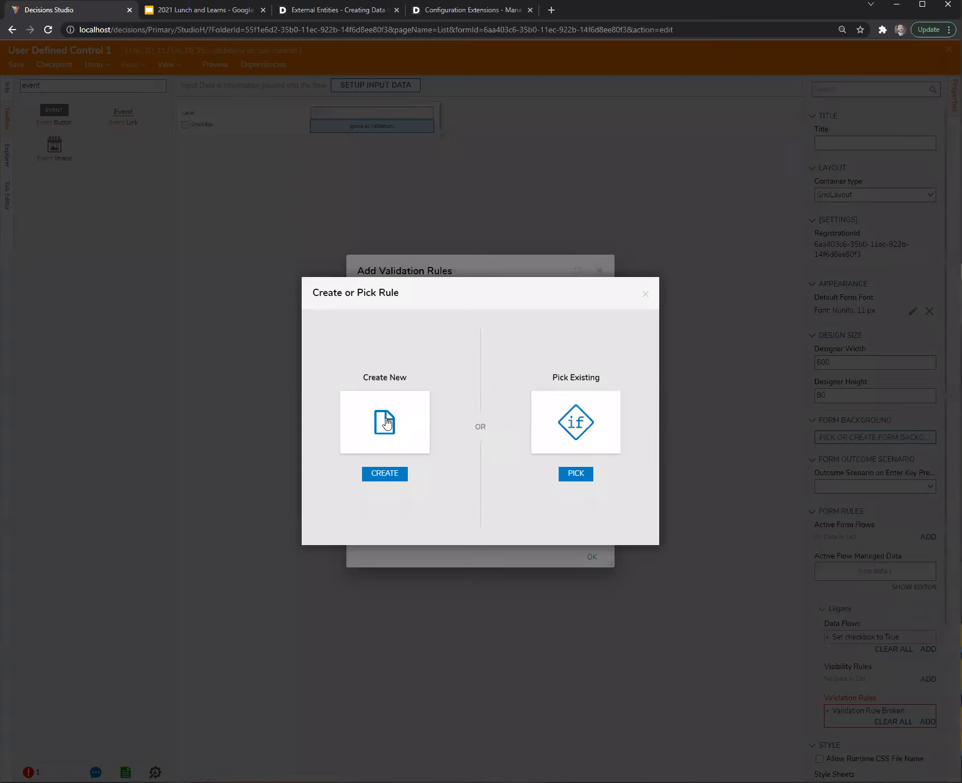
left_click(385, 422)
left_click(394, 282)
left_click(584, 458)
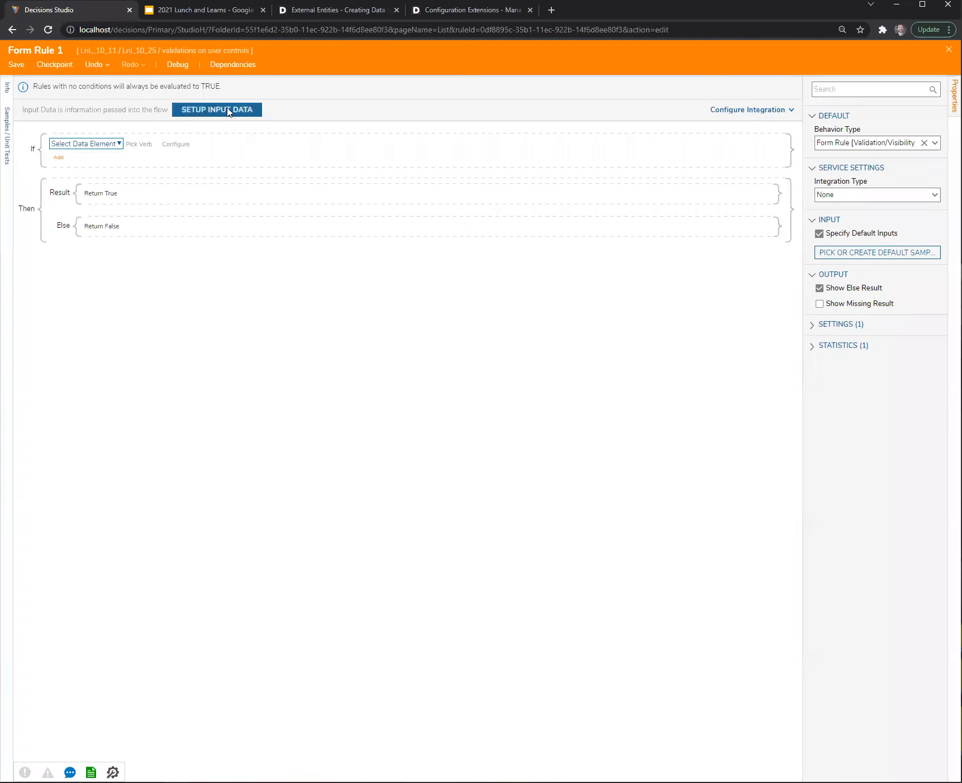
Define the rule's input data as a Boolean CheckboxValue and a String TxtBoxValue, and save the definitions
left_click(230, 112)
left_click(81, 157)
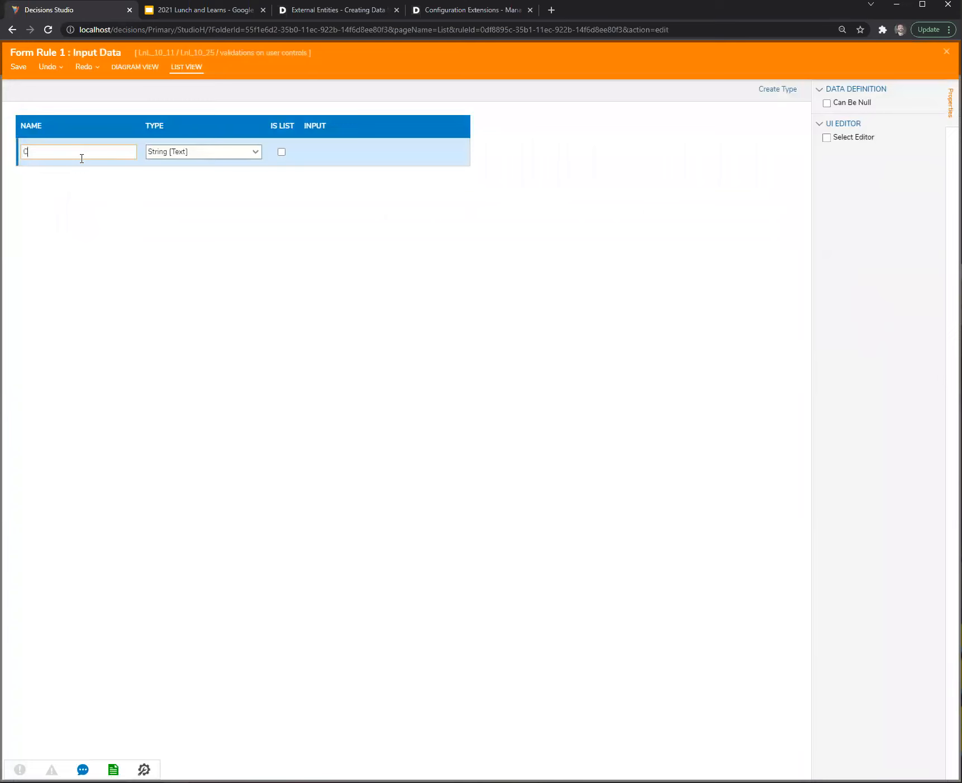
type("CheckboxValue")
key("Tab")
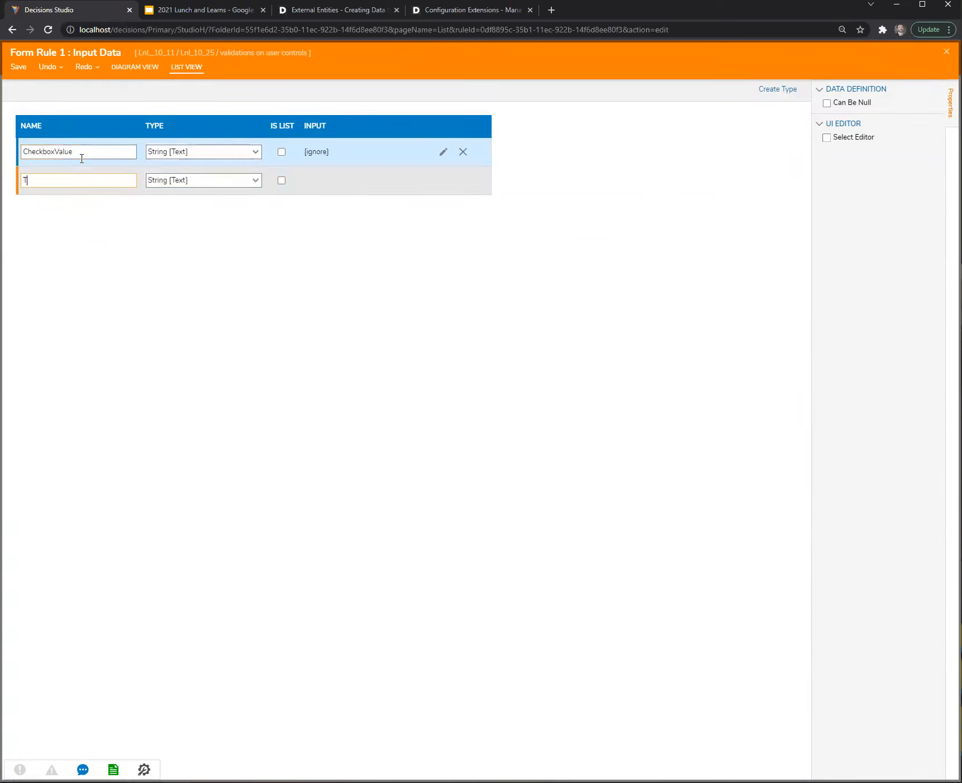
type("TxtBoxValue")
left_click(254, 153)
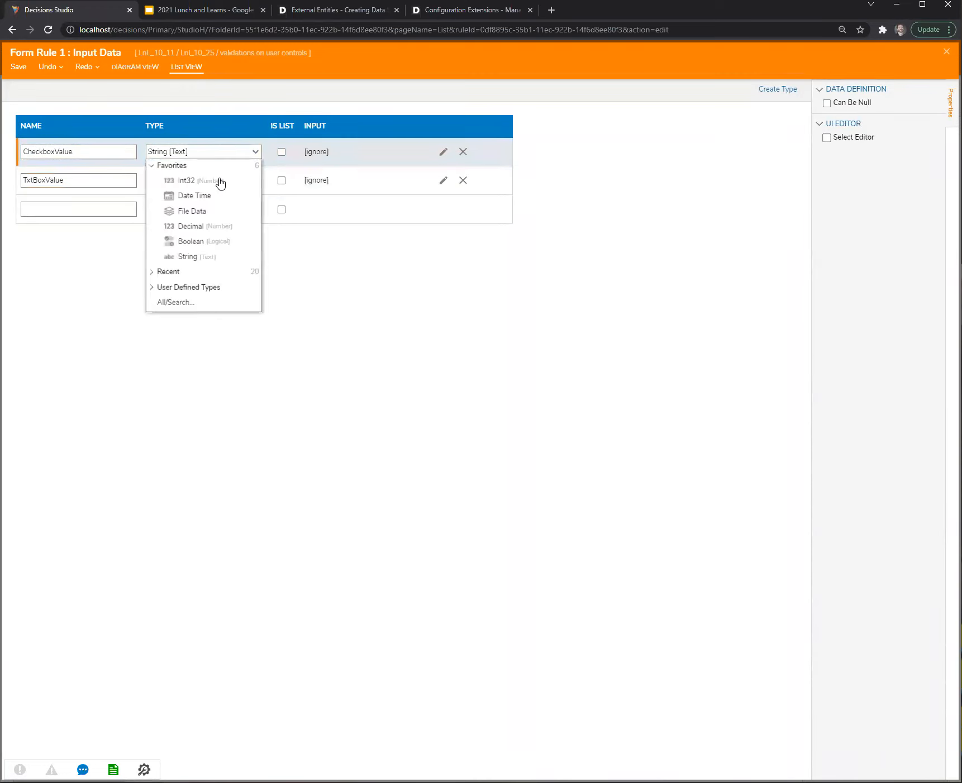
left_click(195, 241)
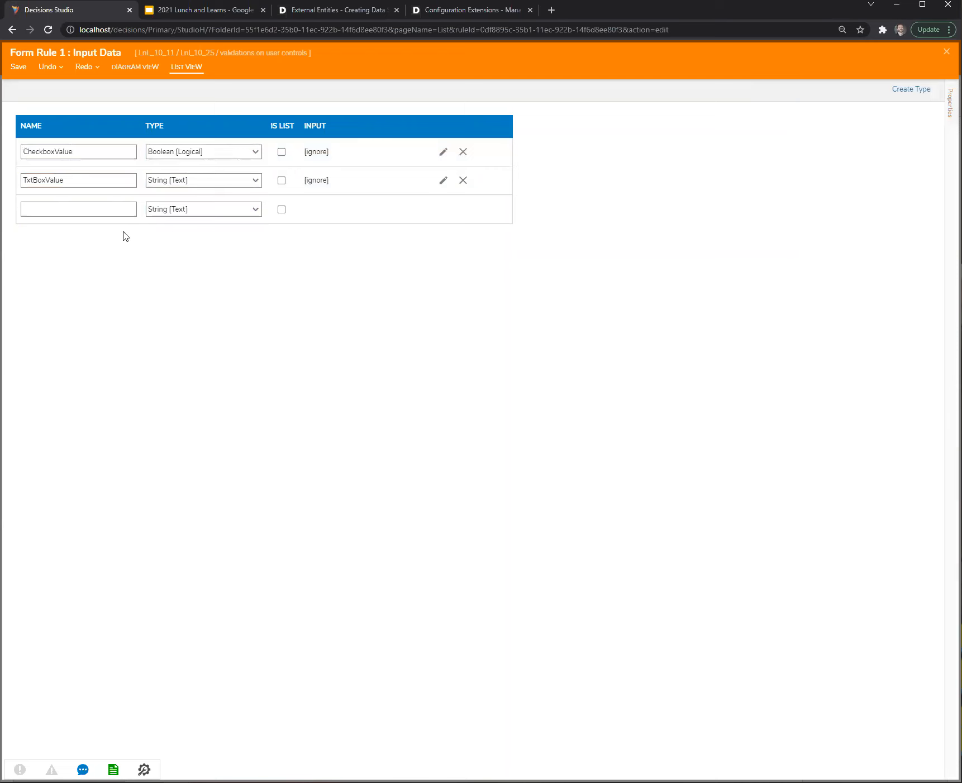
left_click(946, 52)
left_click(586, 437)
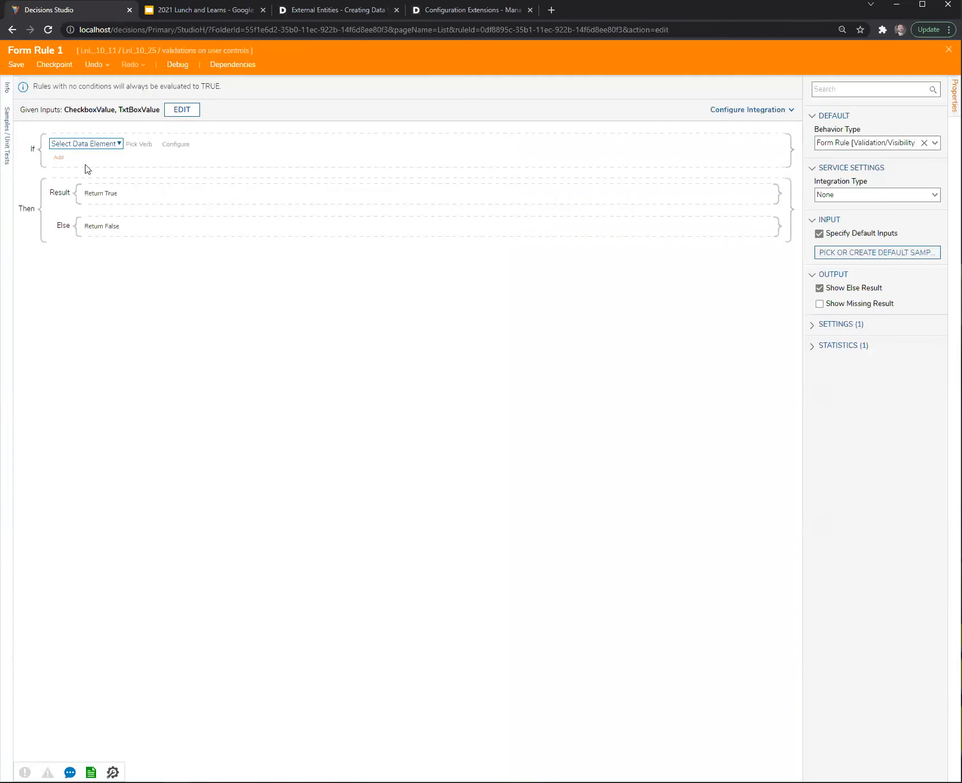
Add an Either/Or group to the rule's If section and remove the empty condition above it
left_click(59, 160)
left_click(104, 163)
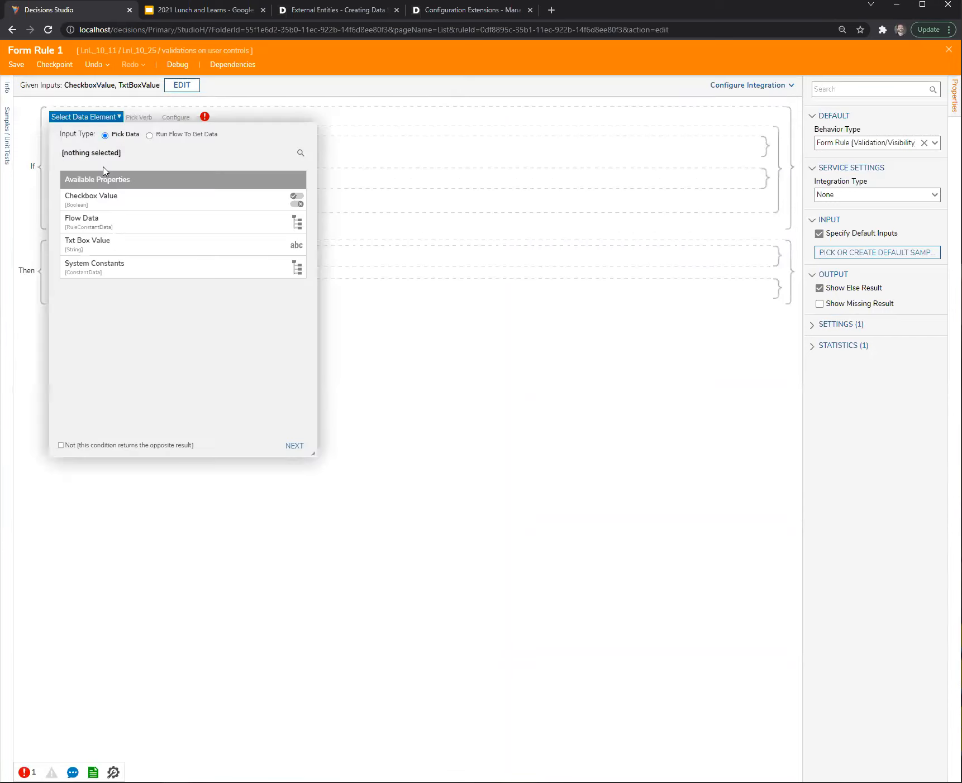
left_click(418, 388)
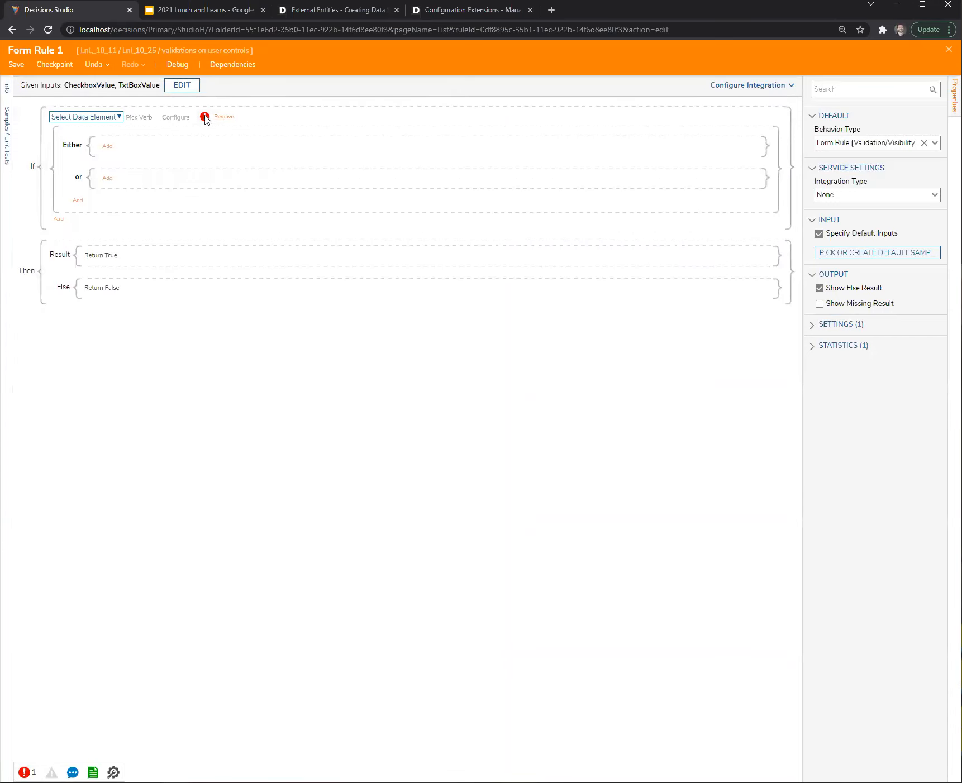
left_click(223, 117)
Add the condition CheckboxValue Is True to the Either branch of the group
left_click(104, 133)
left_click(143, 126)
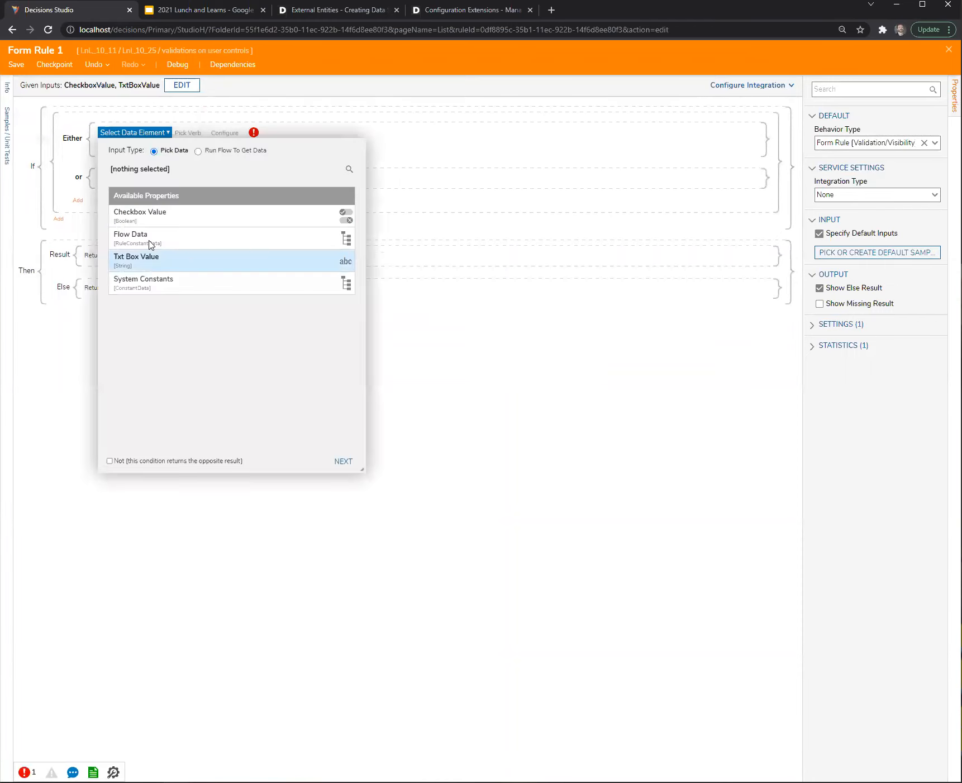
left_click(143, 215)
left_click(342, 463)
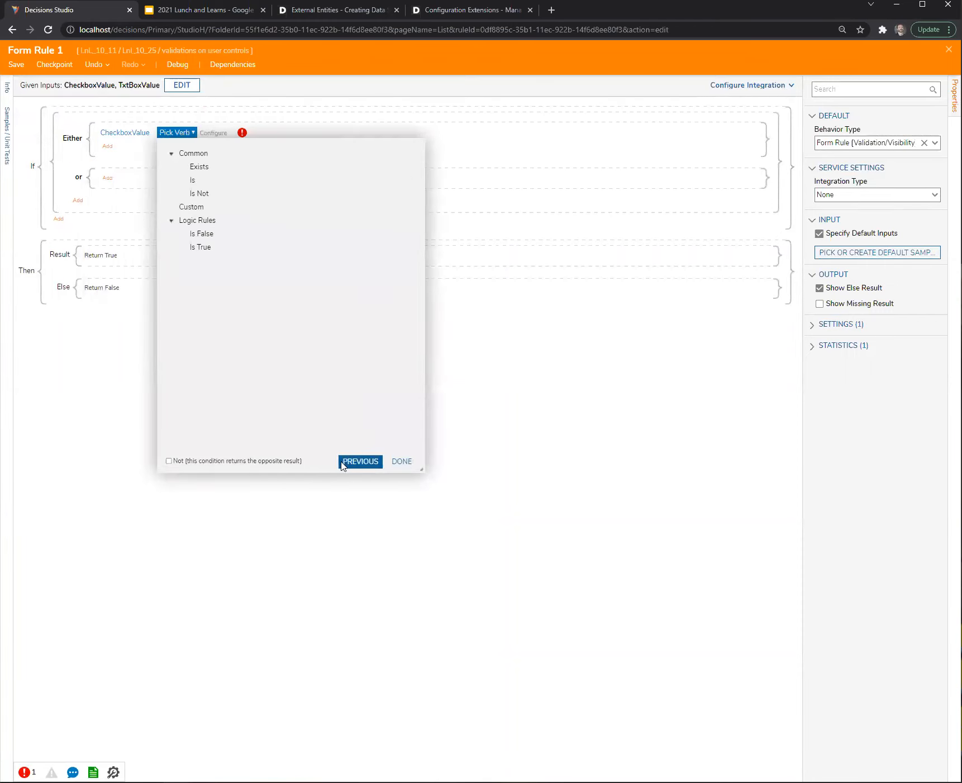
left_click(203, 251)
left_click(404, 463)
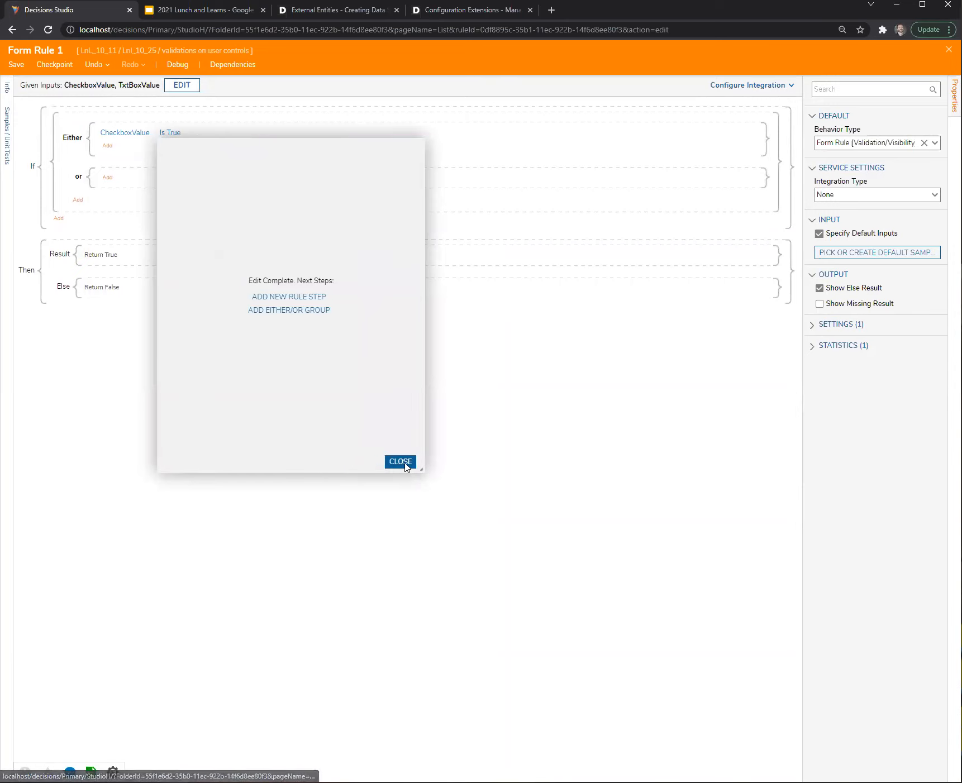
Add a negated TxtBoxValue Is Empty condition to the rule's empty or branch and save the rule
left_click(400, 461)
left_click(107, 177)
left_click(142, 181)
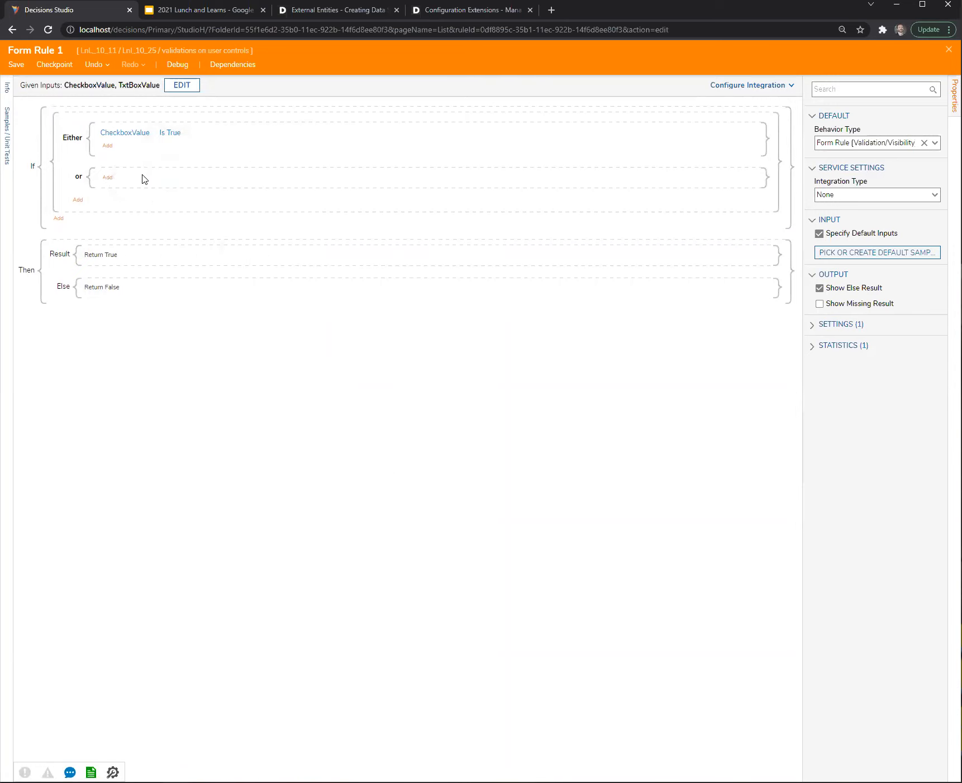
left_click(138, 313)
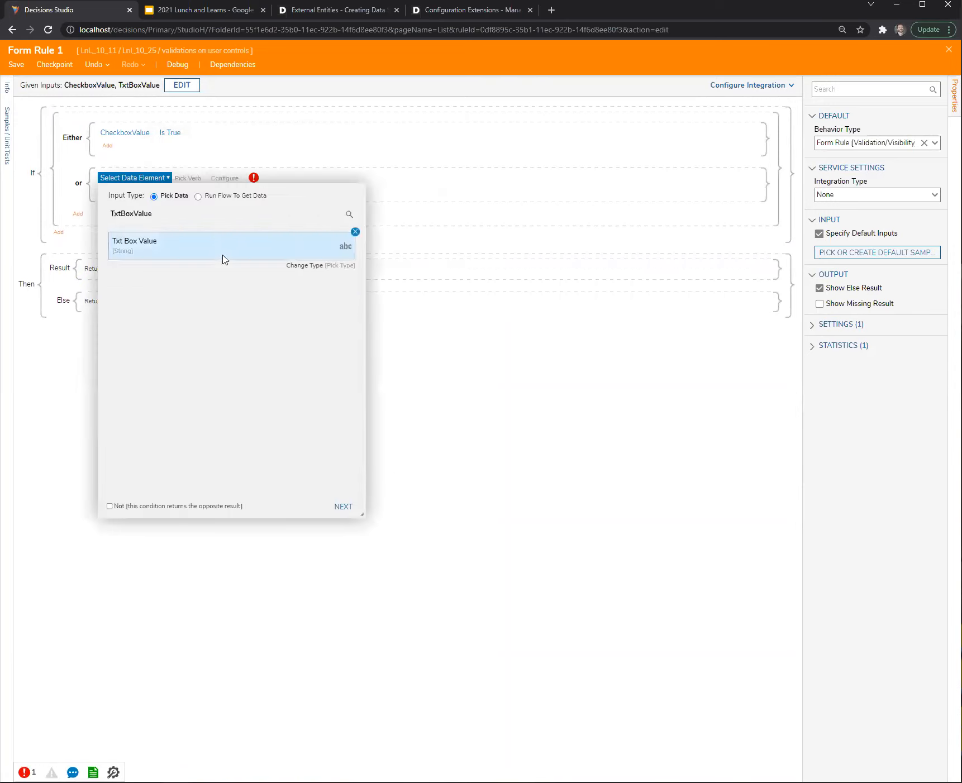
left_click(352, 506)
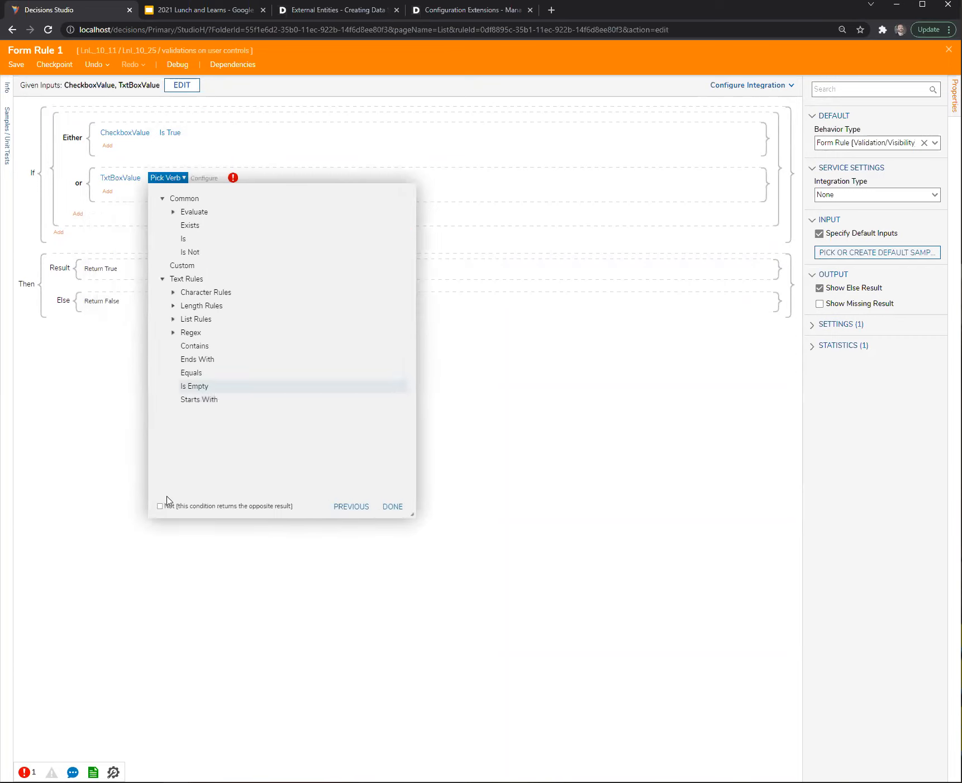
left_click(191, 398)
left_click(160, 505)
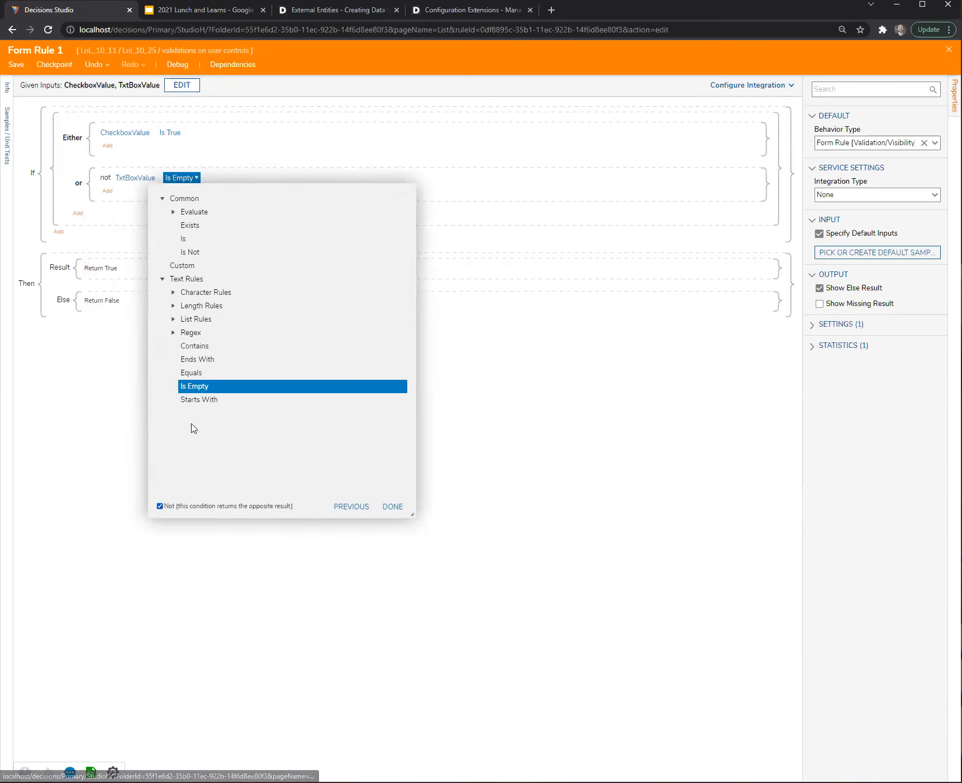
left_click(391, 507)
left_click(396, 508)
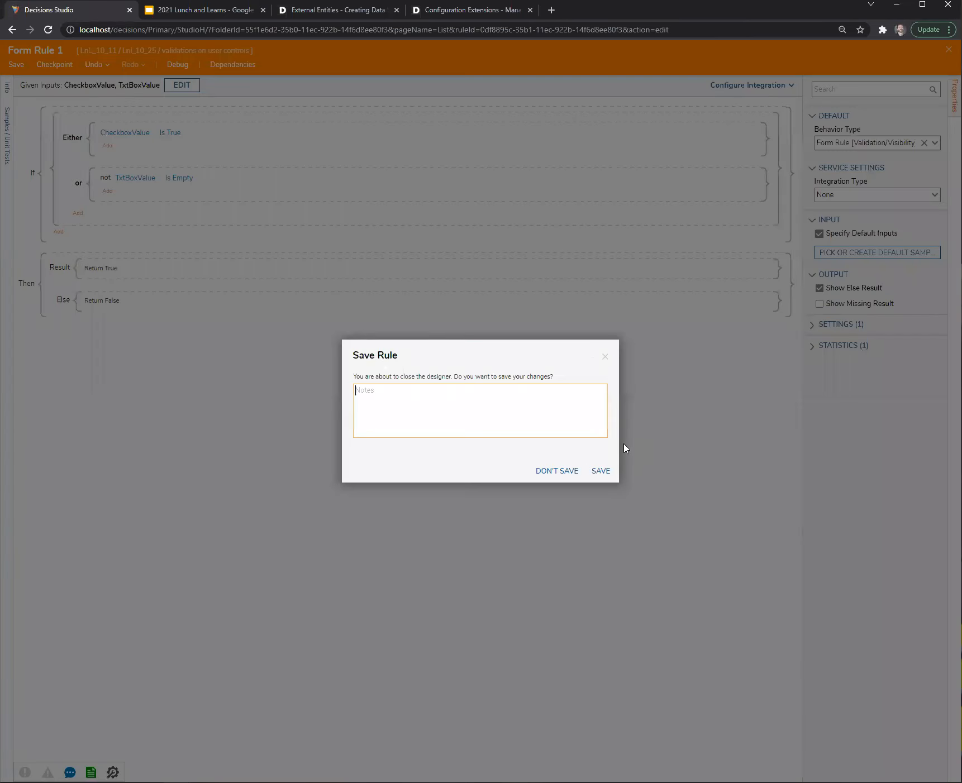
left_click(612, 472)
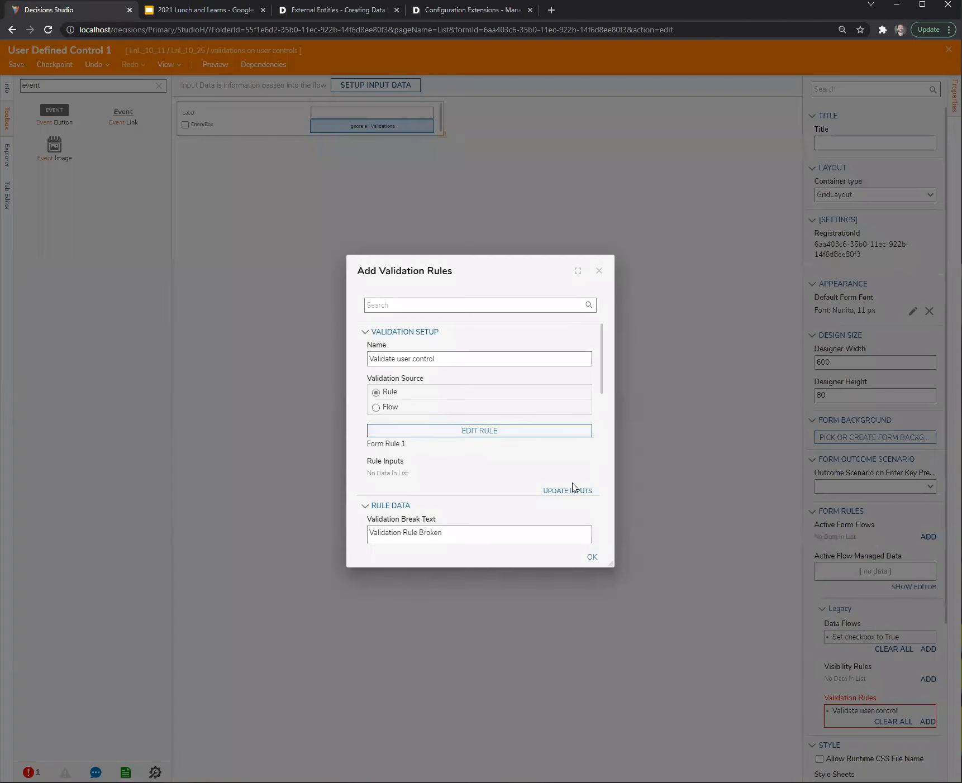
Map the CheckboxValue rule input to the form component data Flow: CheckboxValue
scroll(509, 482, "down", 2)
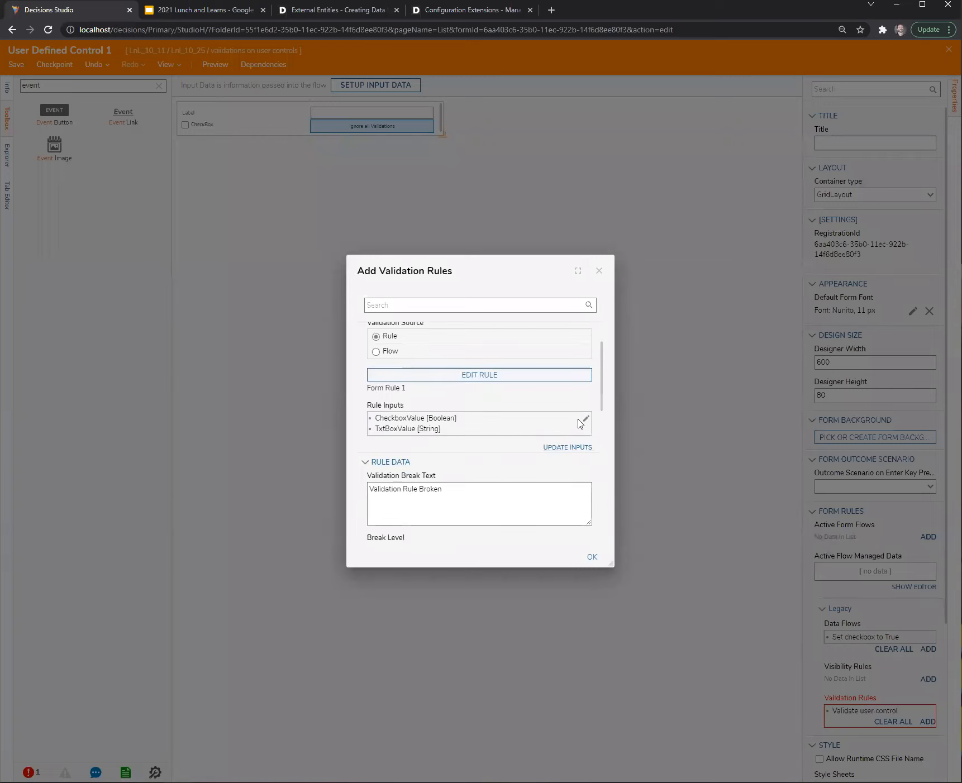
left_click(586, 419)
left_click(592, 355)
left_click(601, 331)
left_click(590, 353)
left_click(485, 365)
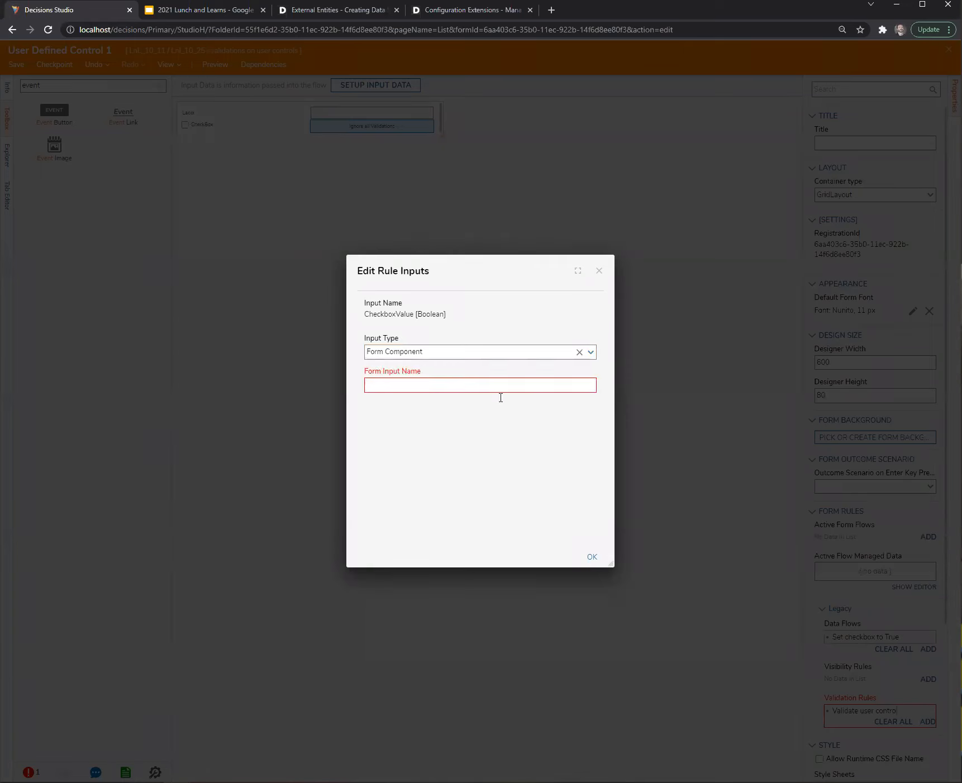
left_click(573, 398)
left_click(455, 413)
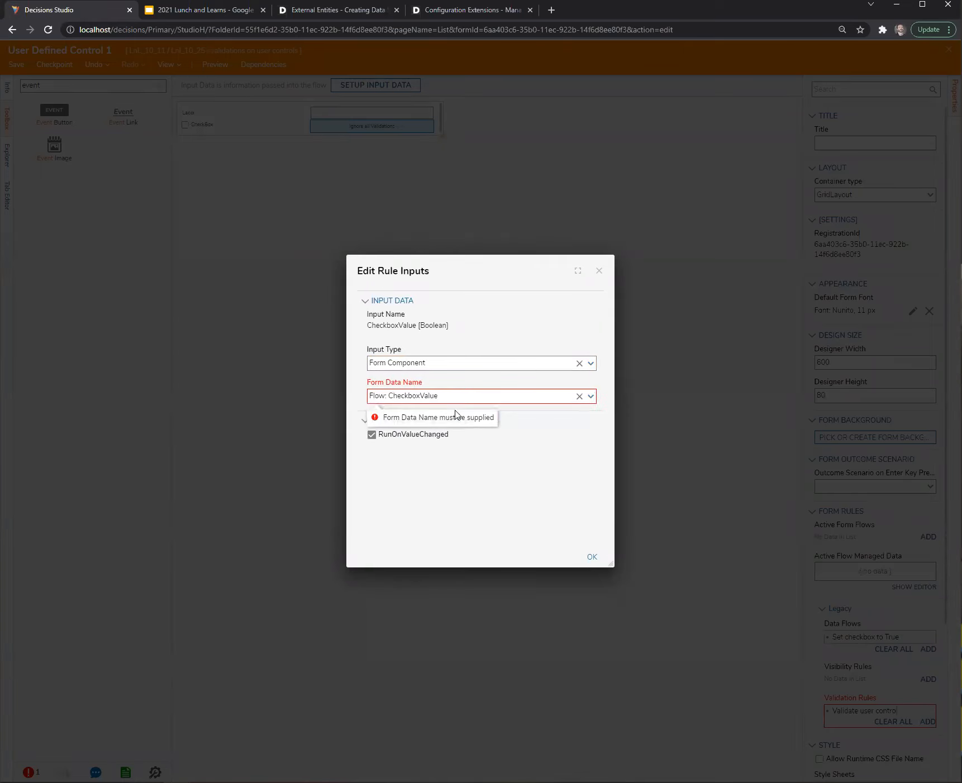
left_click(591, 557)
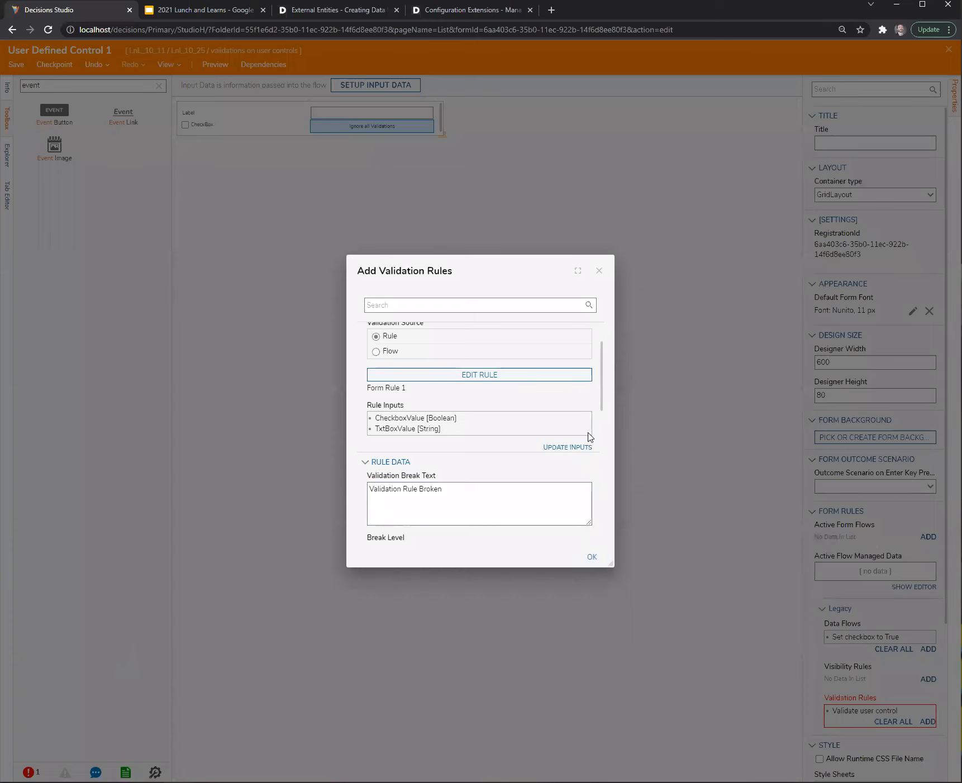
Map the TxtBoxValue rule input to a form component, with Flow: CheckboxValue as its form data name
left_click(585, 429)
left_click(590, 353)
left_click(507, 367)
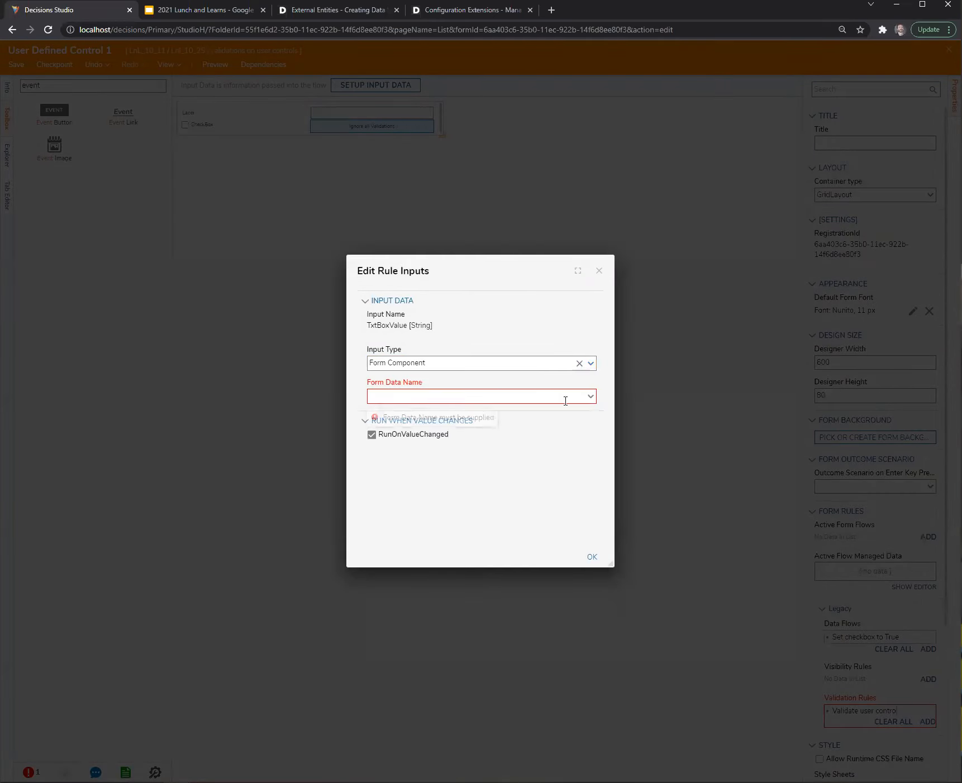
left_click(590, 396)
left_click(504, 412)
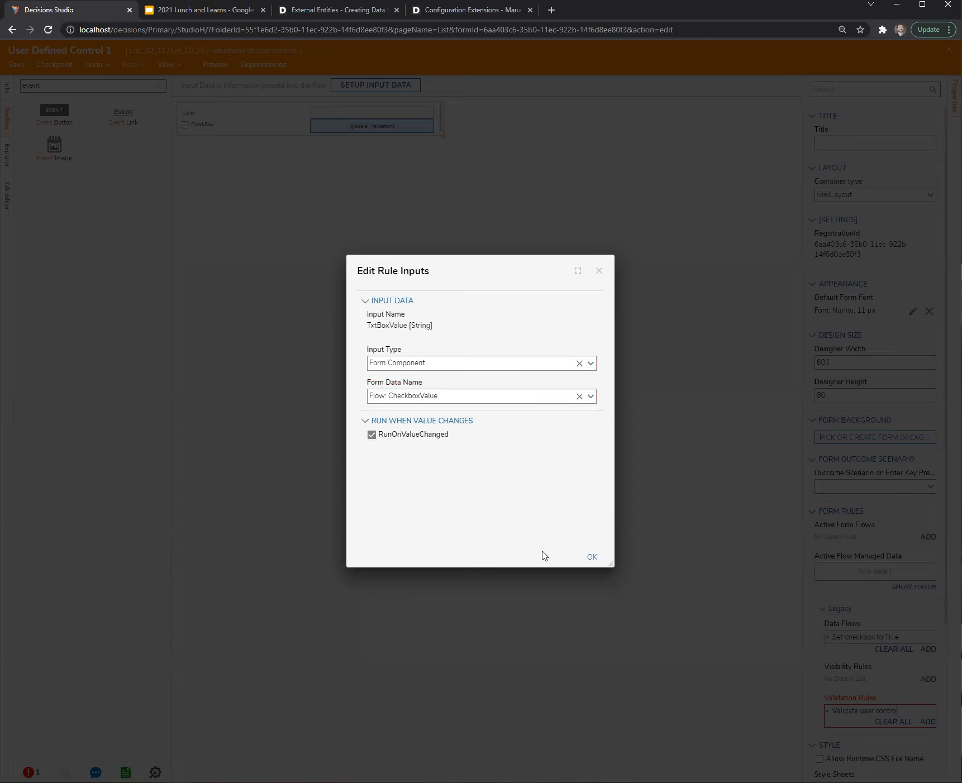
left_click(592, 560)
Apply the validation rule to the TextBox control, then save and close both the user control and Form 1
scroll(541, 504, "down", 5)
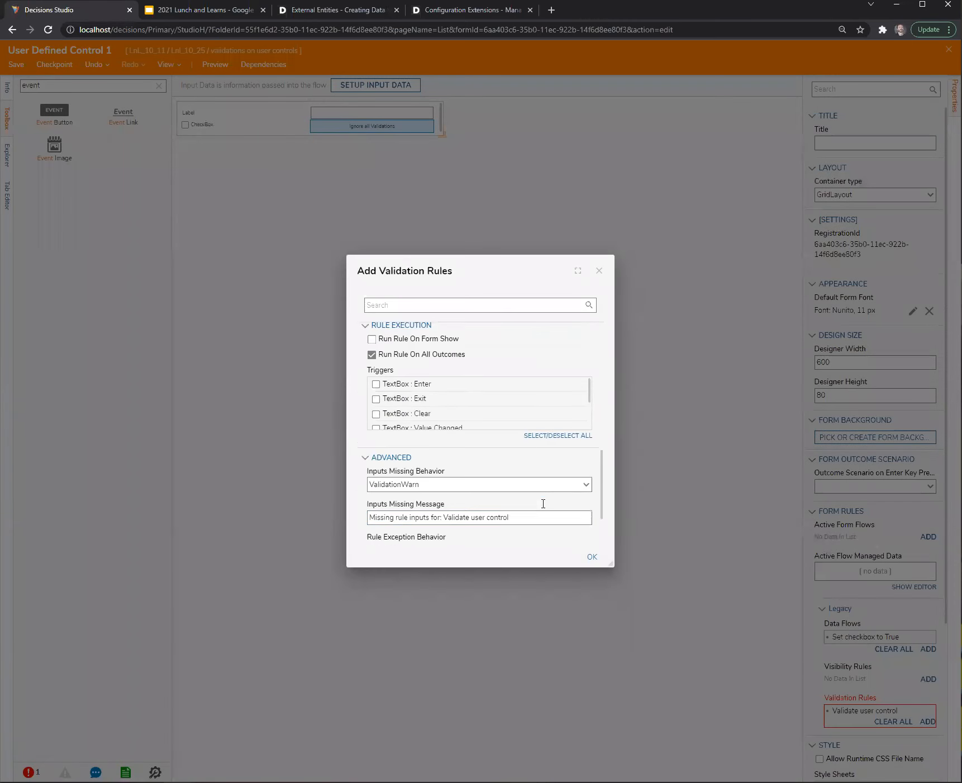
left_click_drag(615, 568, 641, 644)
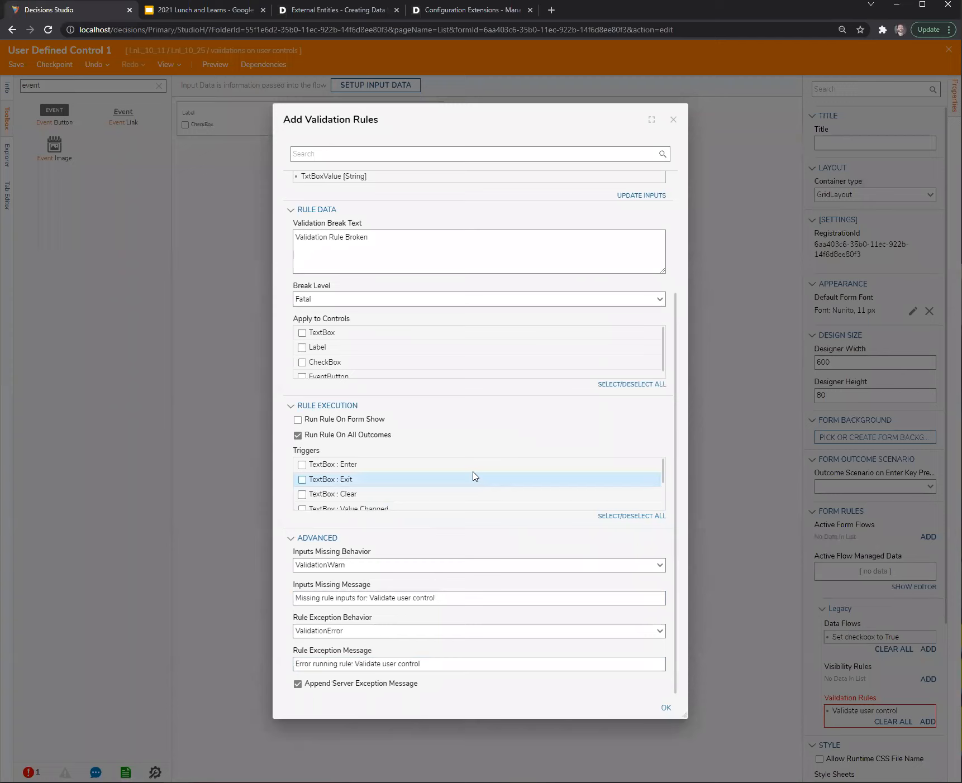
scroll(376, 481, "down", 2)
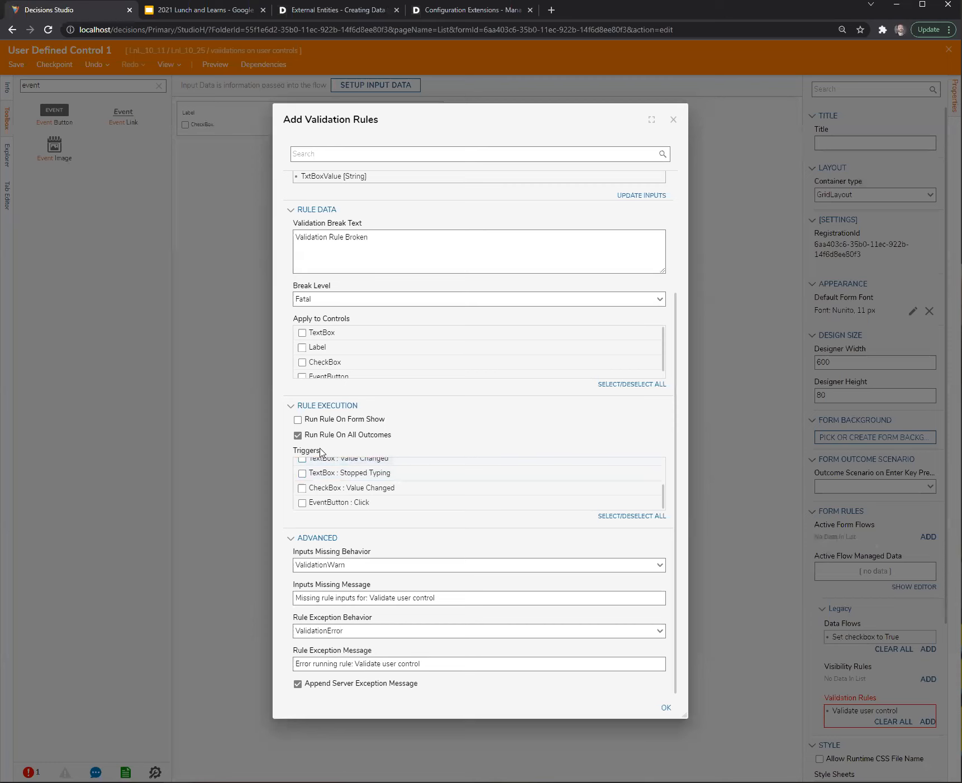
left_click(301, 334)
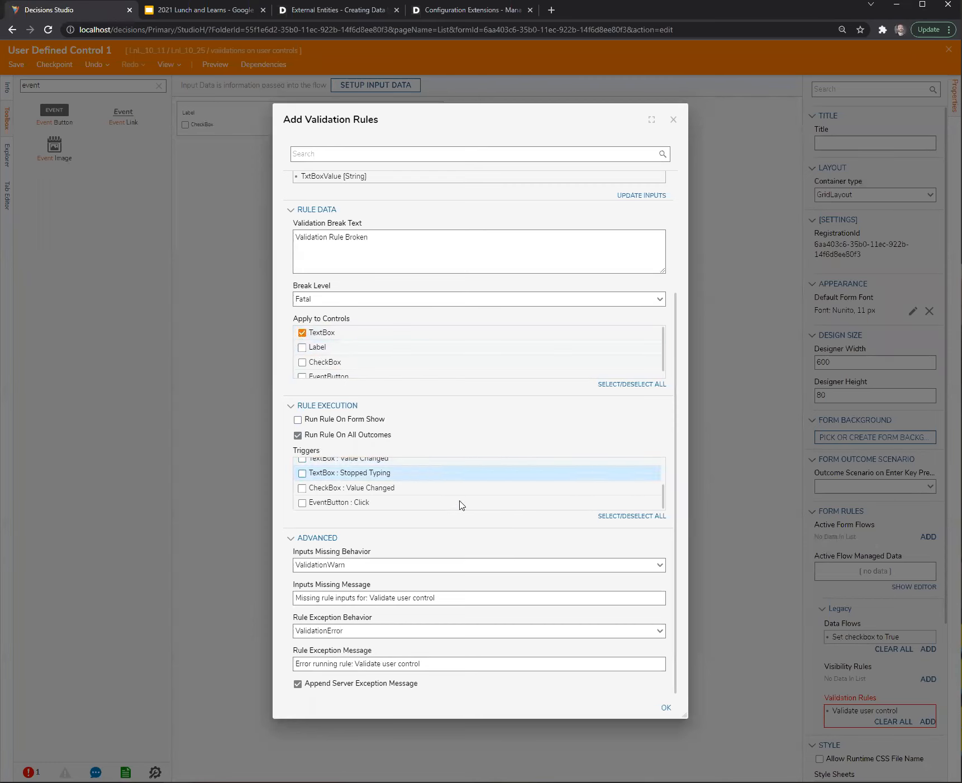
left_click(666, 707)
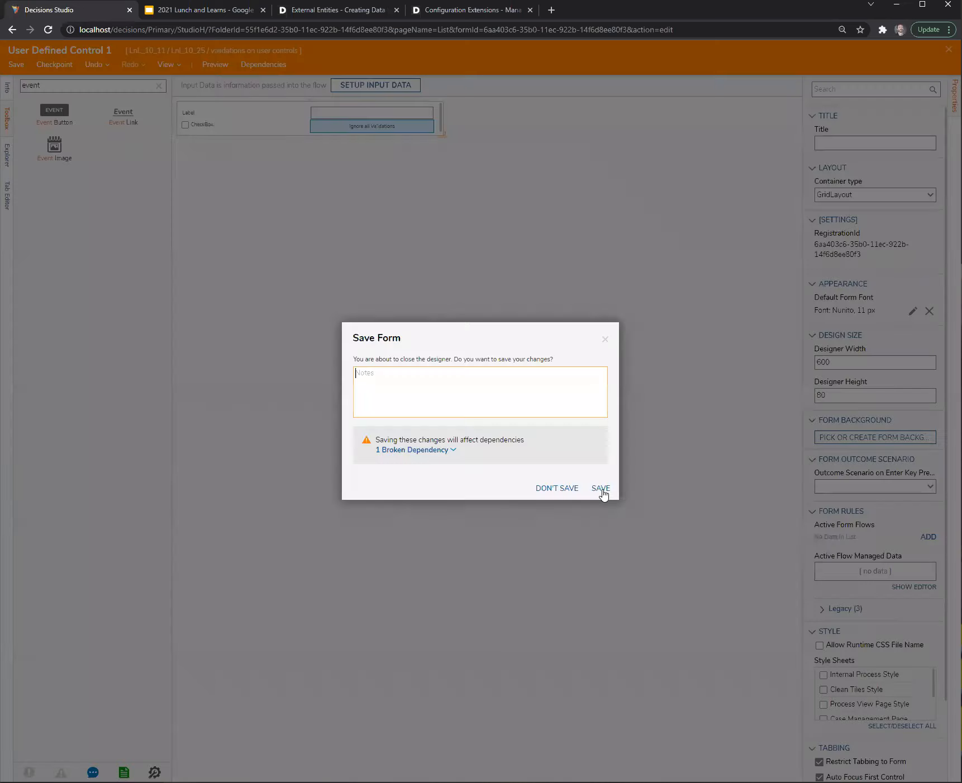
left_click(600, 490)
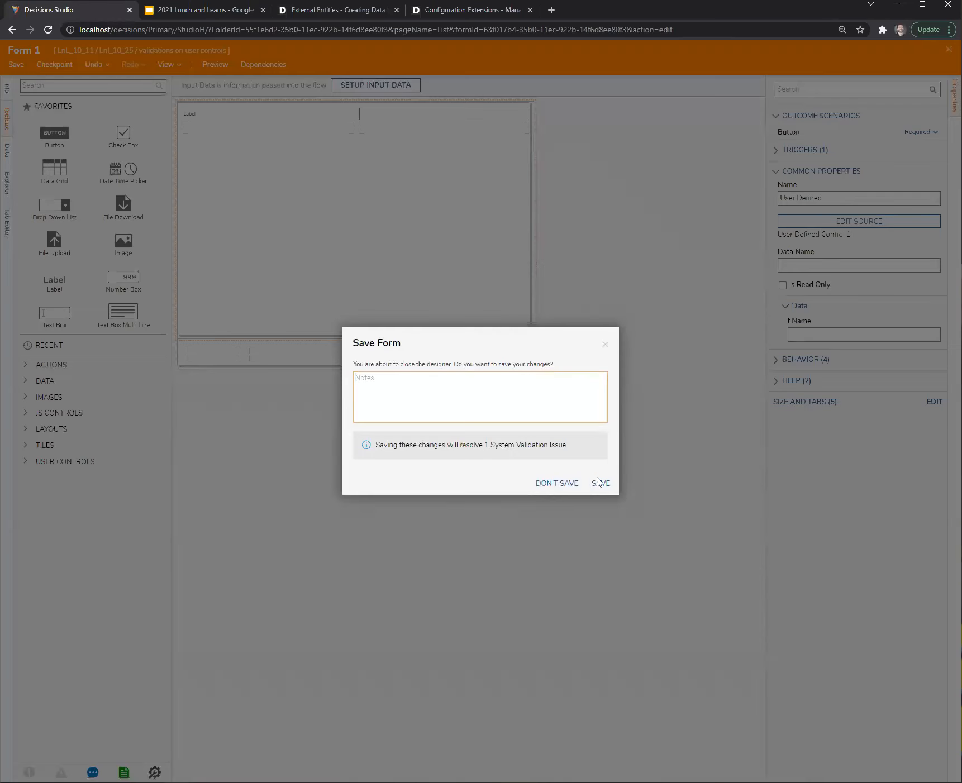
left_click(601, 489)
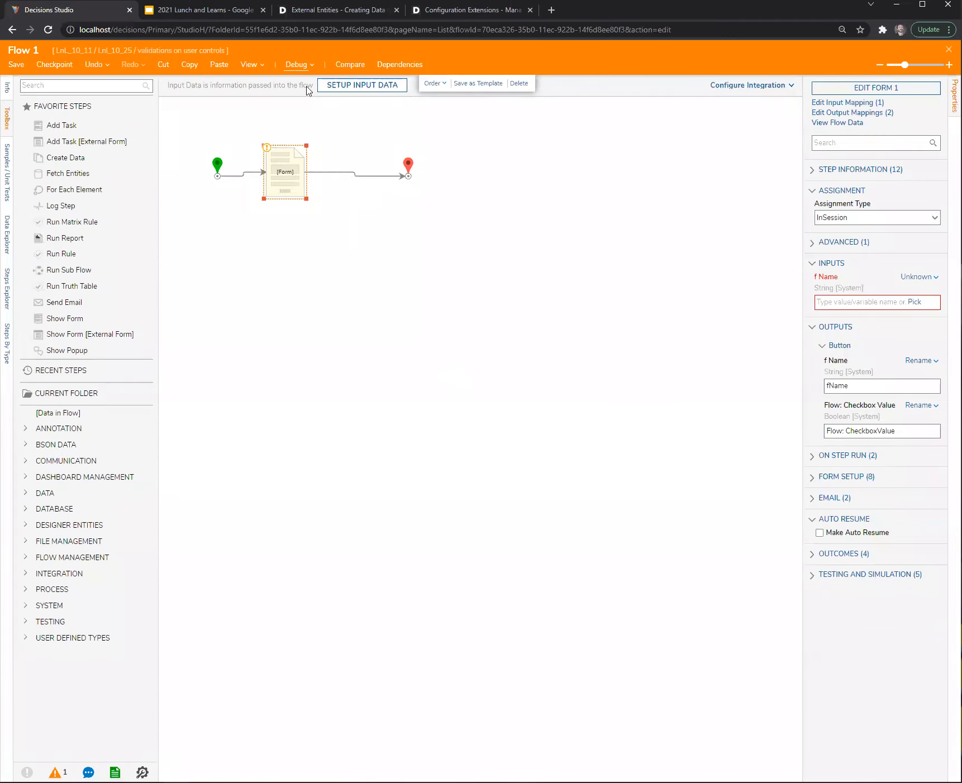
Debug Flow 1, submit its form with the text box empty, and inspect how Form Rule 1 evaluated
left_click(295, 65)
left_click(497, 306)
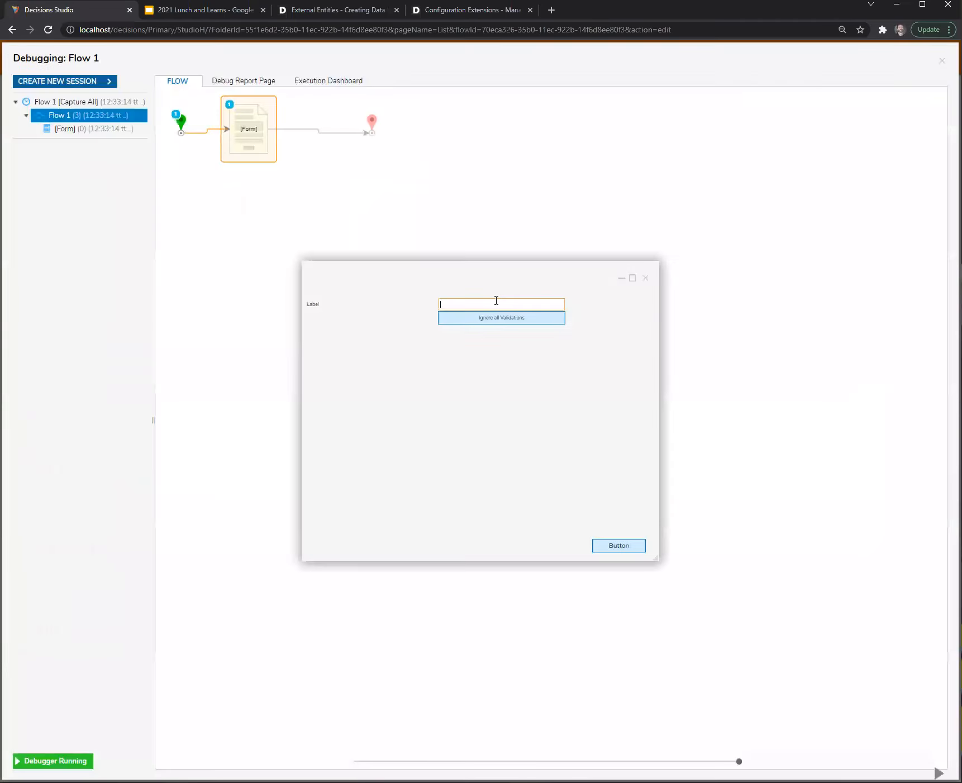
left_click(621, 547)
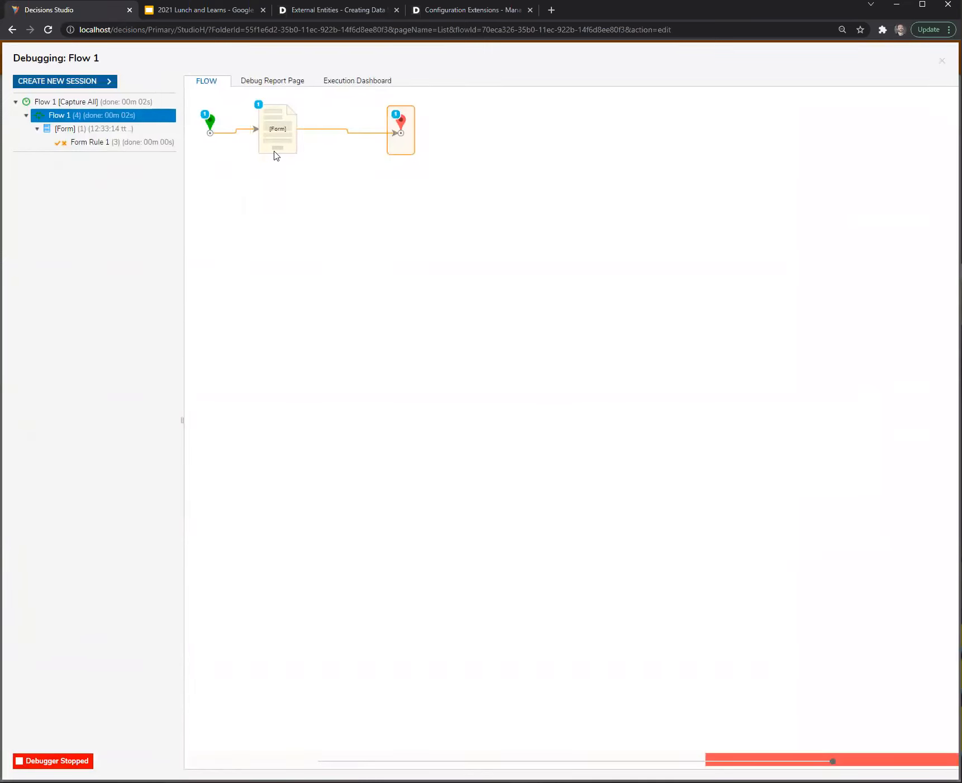
left_click(88, 142)
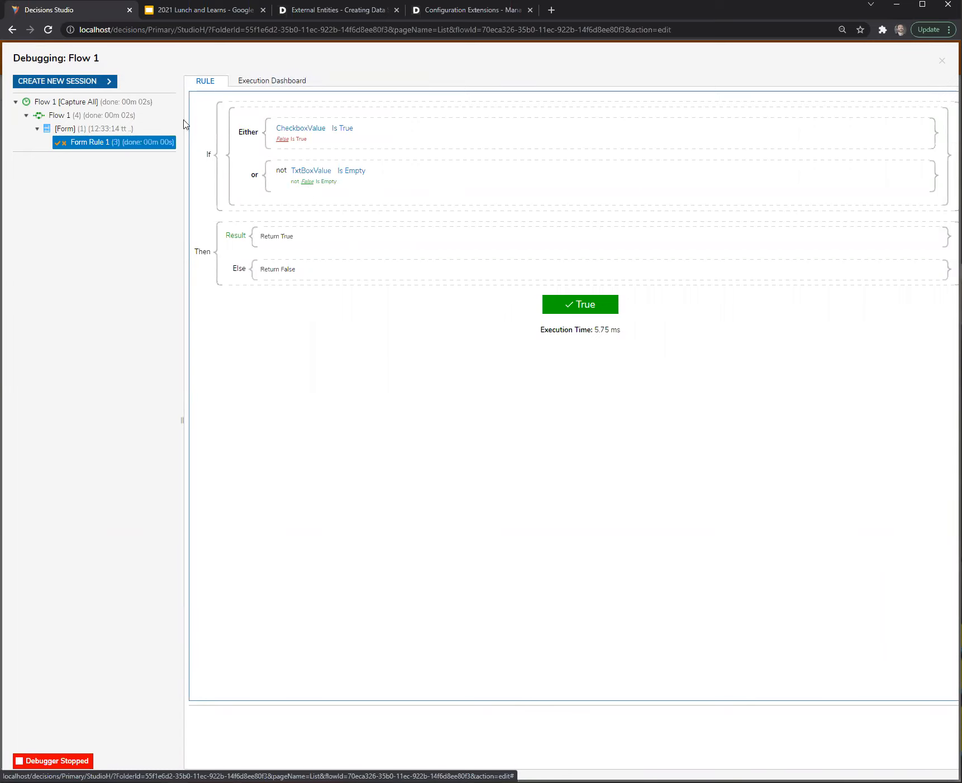
left_click(941, 60)
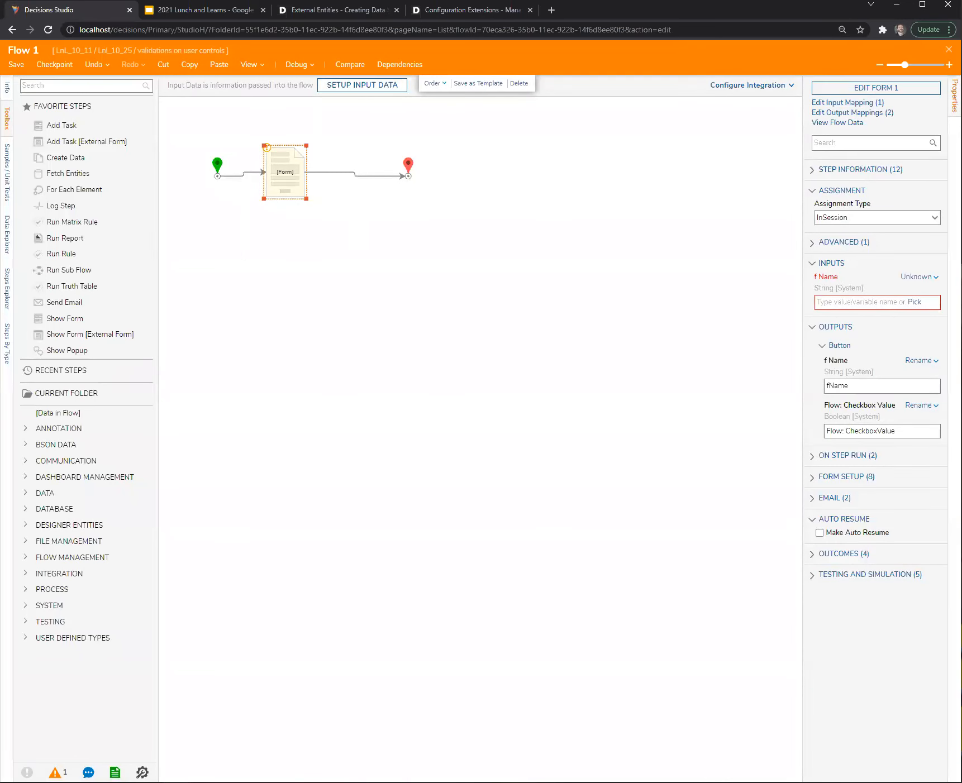
Set the form step's f Name input to Null
left_click(917, 276)
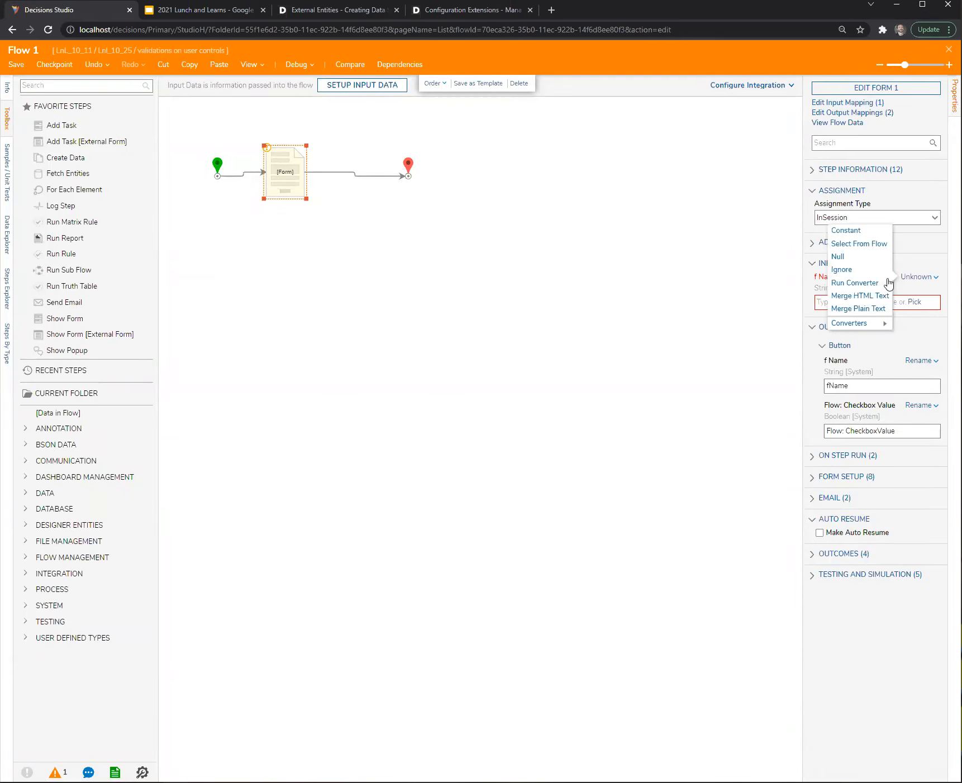
left_click(838, 256)
left_click(294, 112)
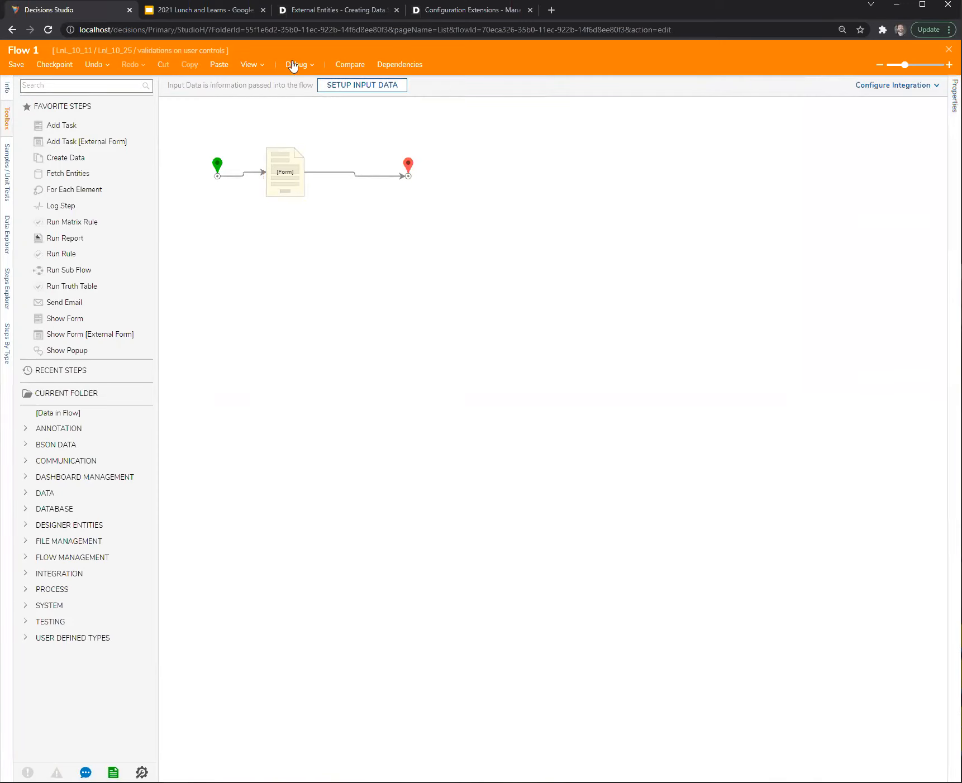
Rerun the flow in the debugger, submit the empty form, and check the input values Form Rule 1 received
left_click(296, 65)
left_click(527, 288)
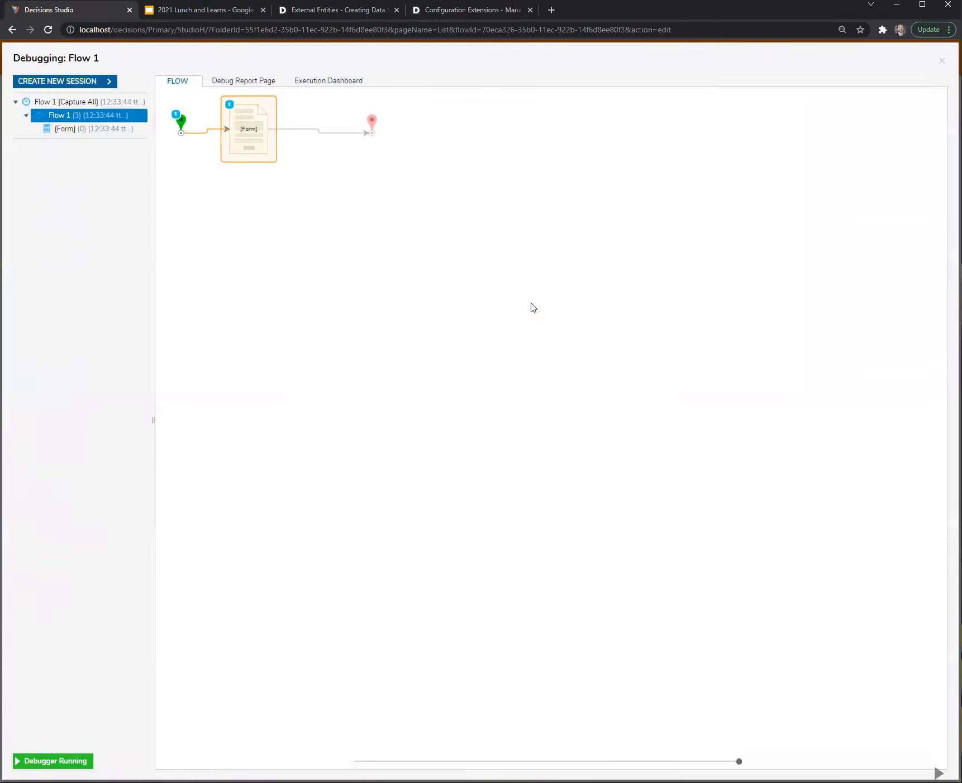
left_click(625, 549)
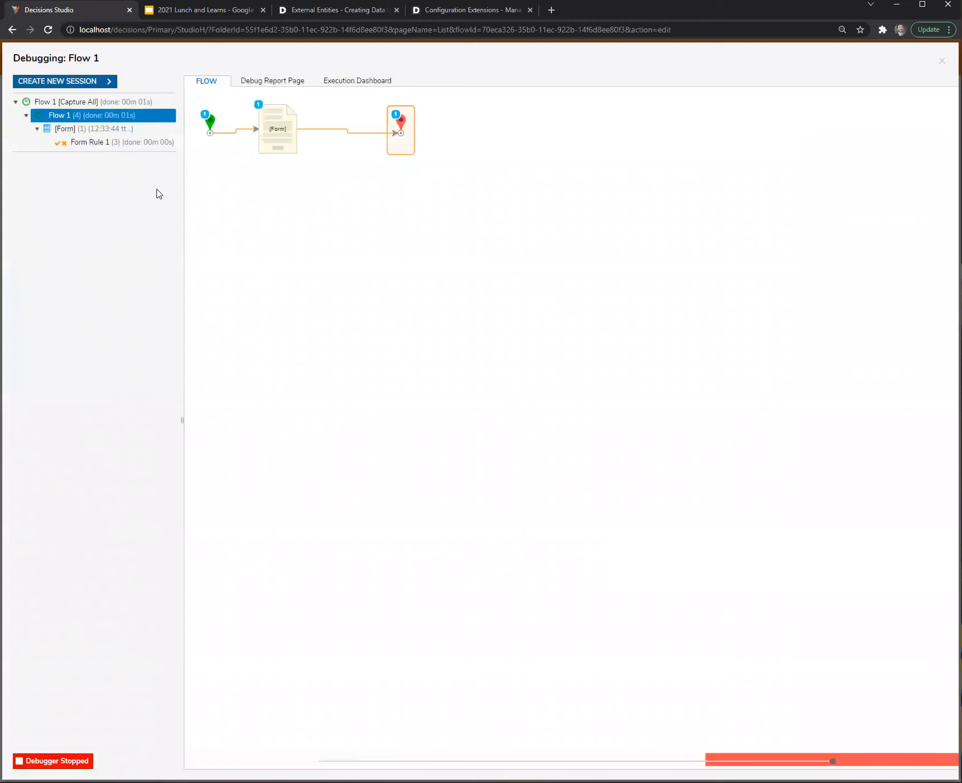
left_click(125, 148)
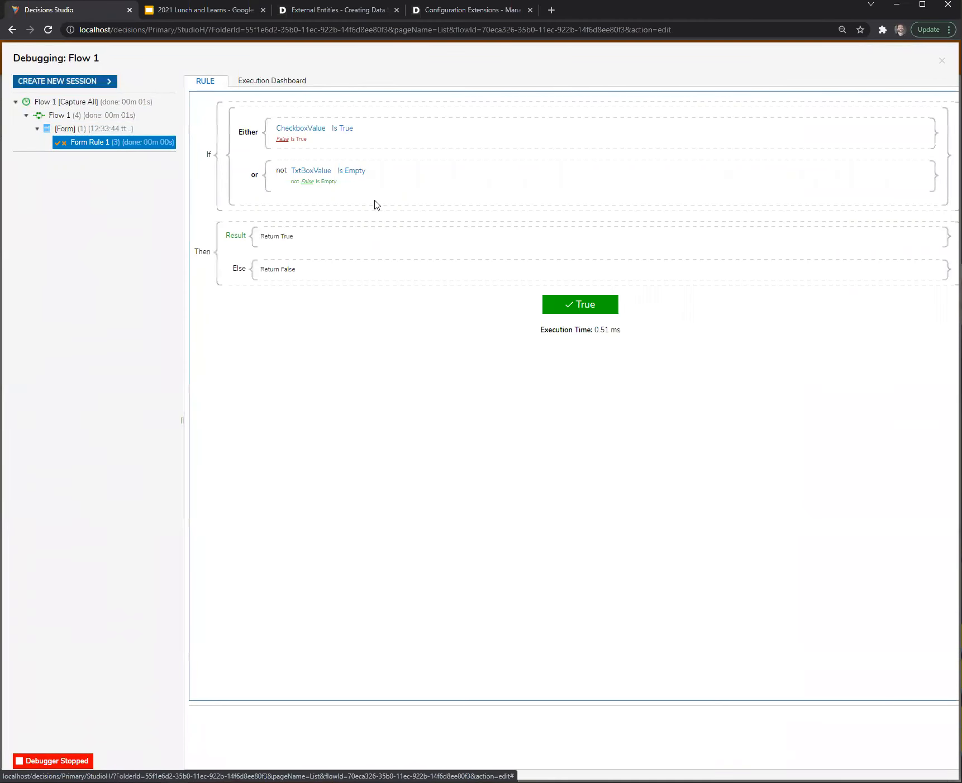
left_click(941, 61)
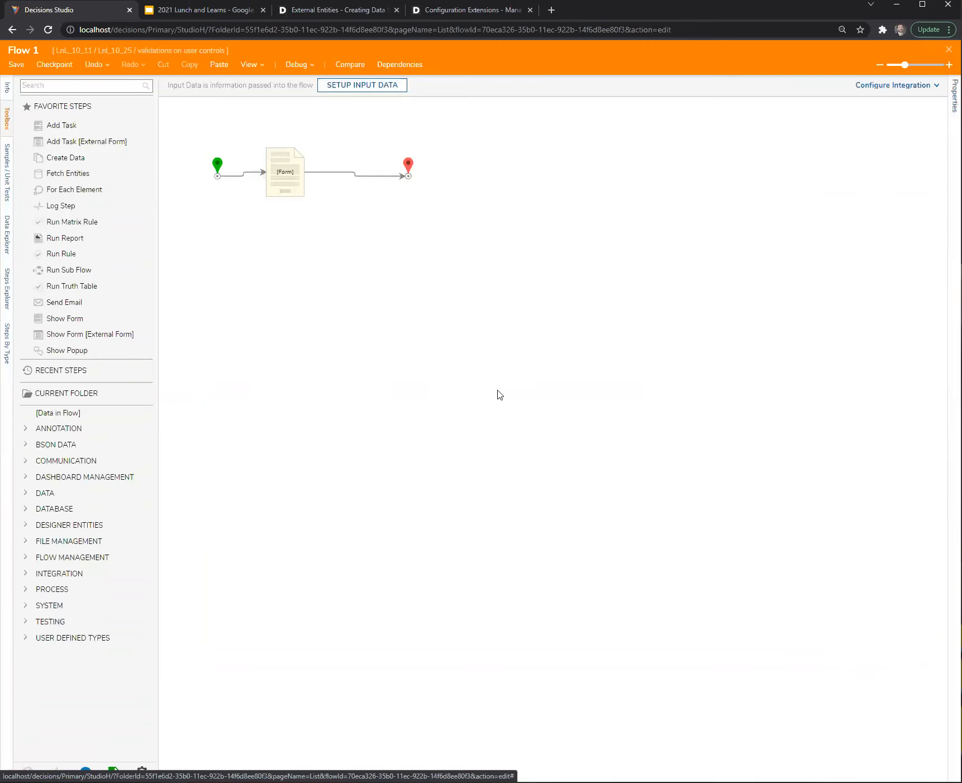
Open the source of User Defined Control 1 from the flow's Form 1 and expand its legacy form rules
left_click(287, 188)
left_click(848, 89)
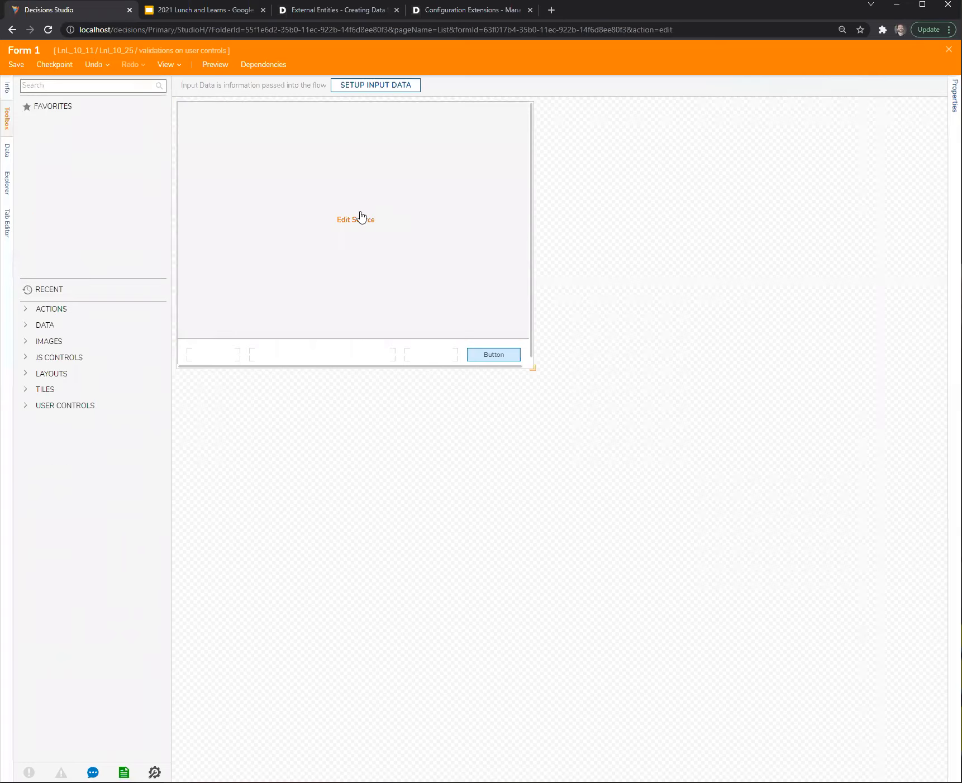
left_click(360, 217)
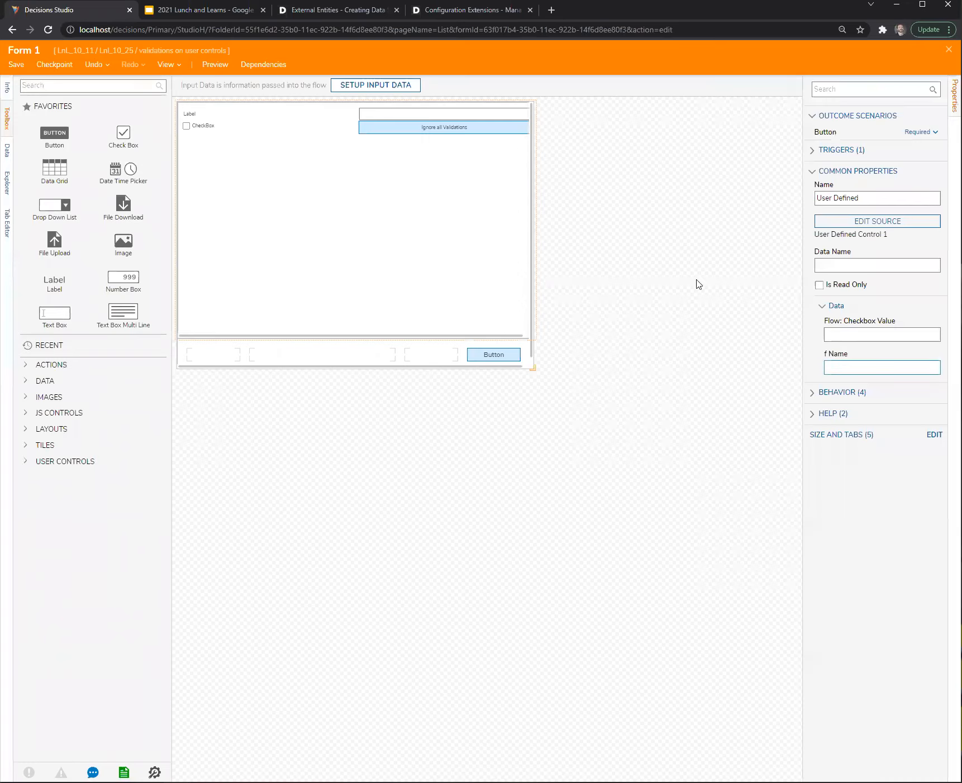
left_click(356, 220)
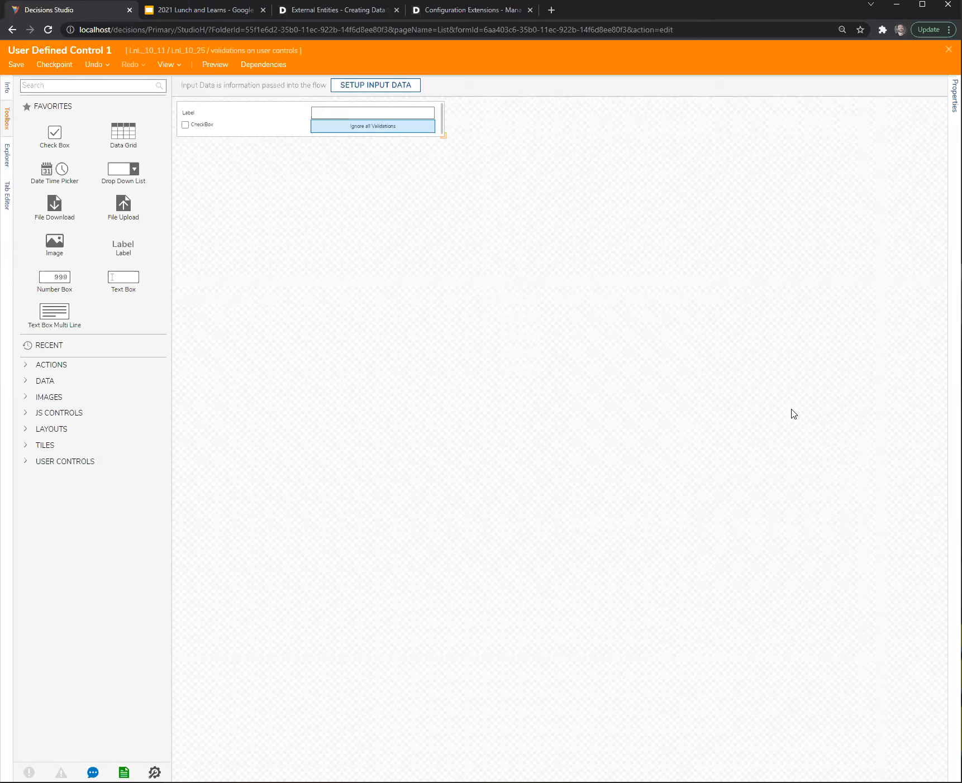
left_click(954, 95)
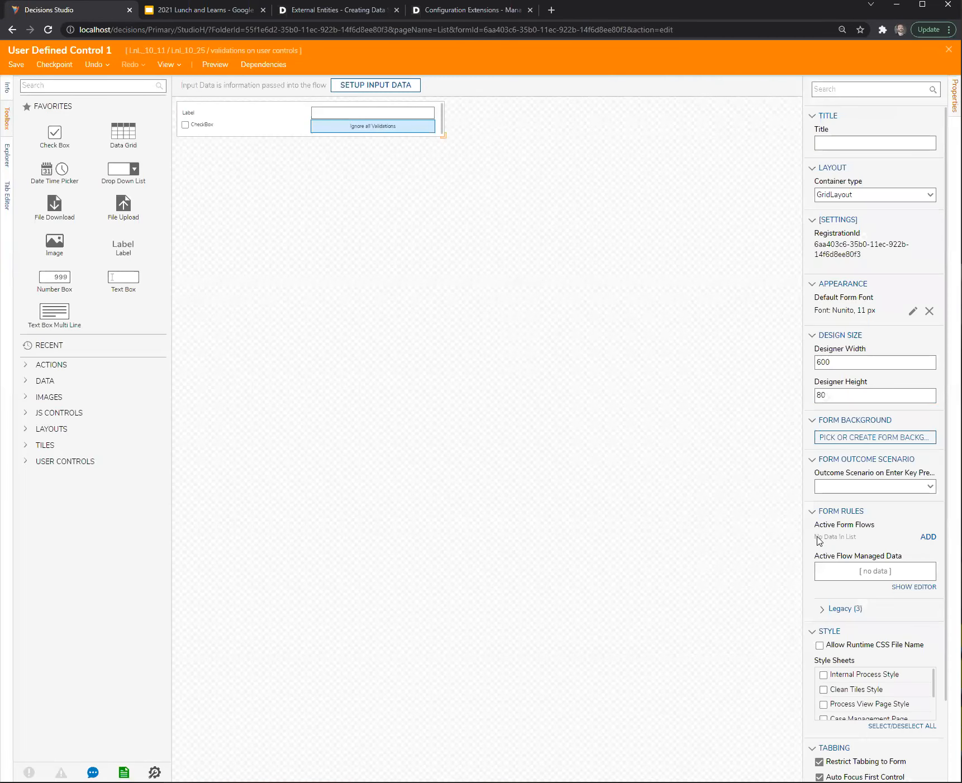
left_click(840, 608)
scroll(860, 611, "down", 2)
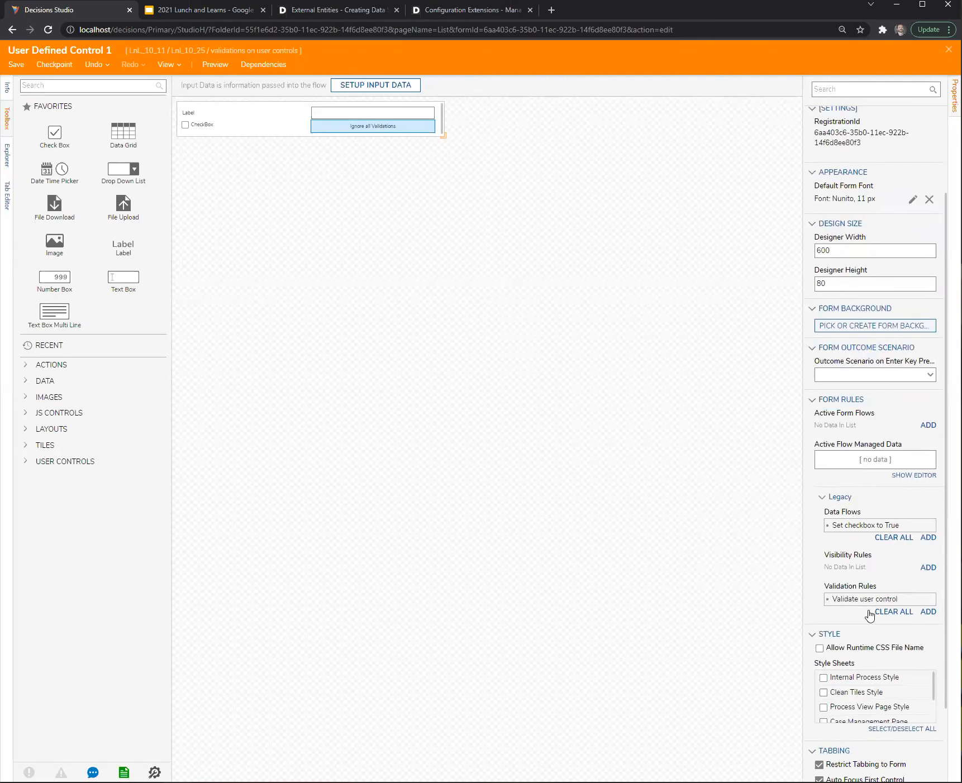
Map the Validate user control rule's TxtBoxValue input to fName, then save and close the user control and Form 1
mouse_move(919, 603)
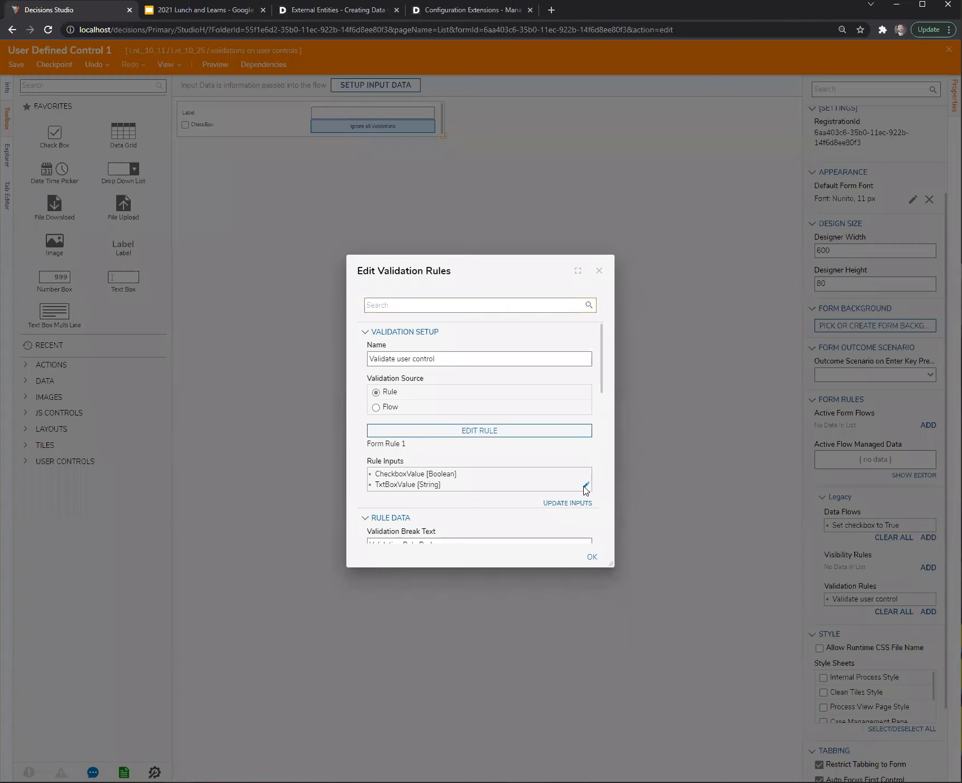
left_click(585, 489)
left_click(592, 398)
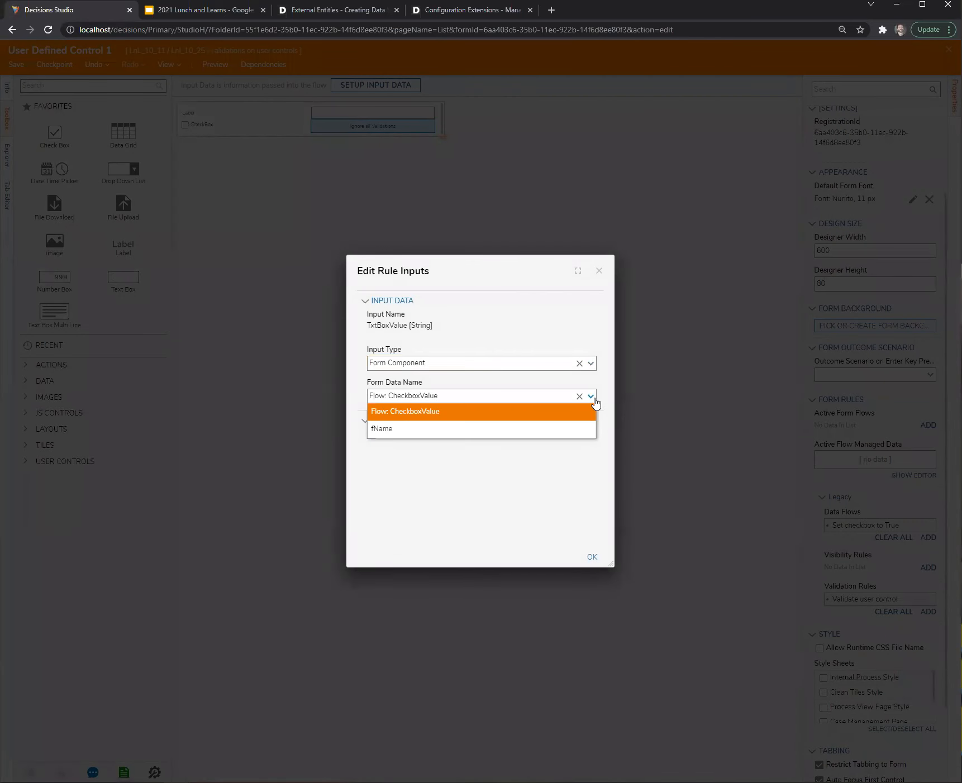
left_click(489, 428)
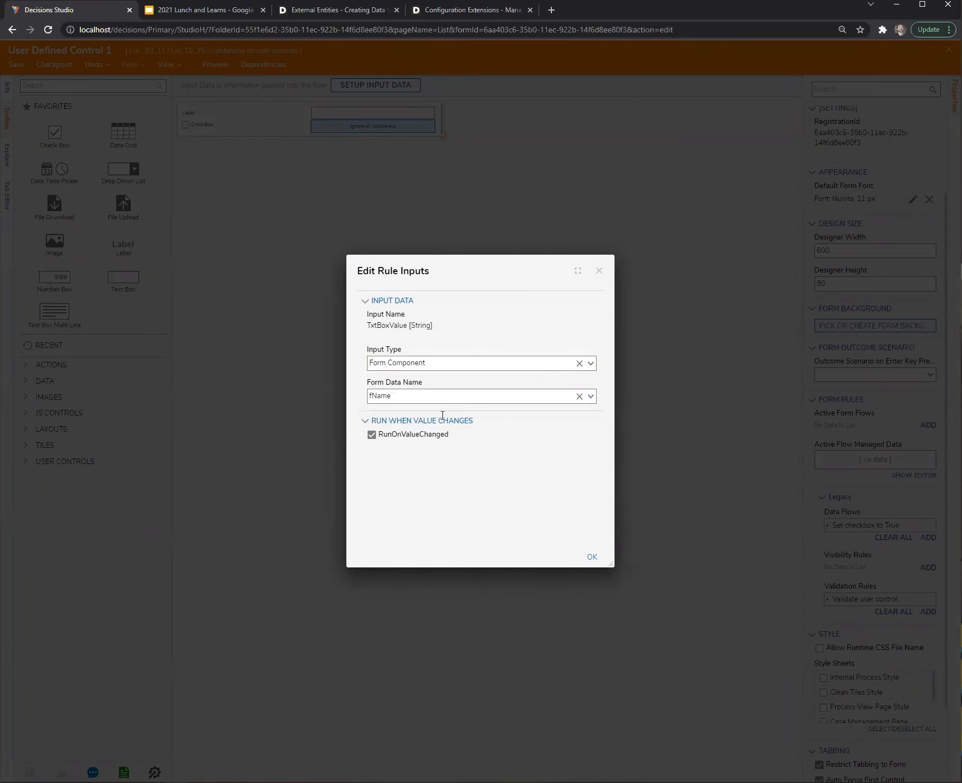
left_click(592, 556)
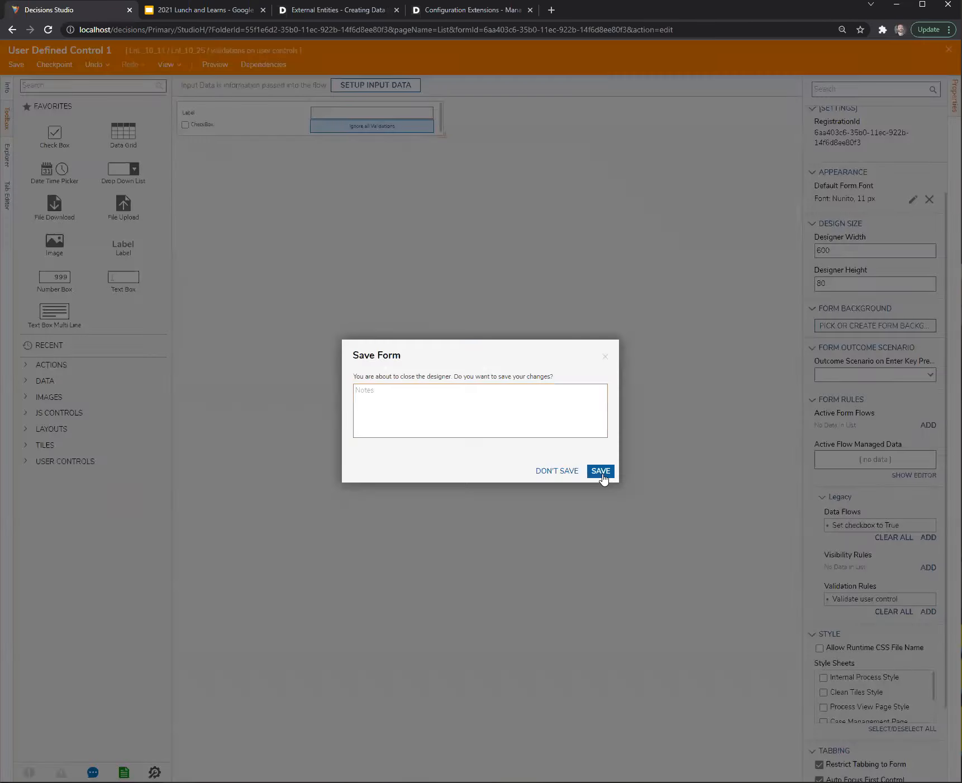
left_click(602, 472)
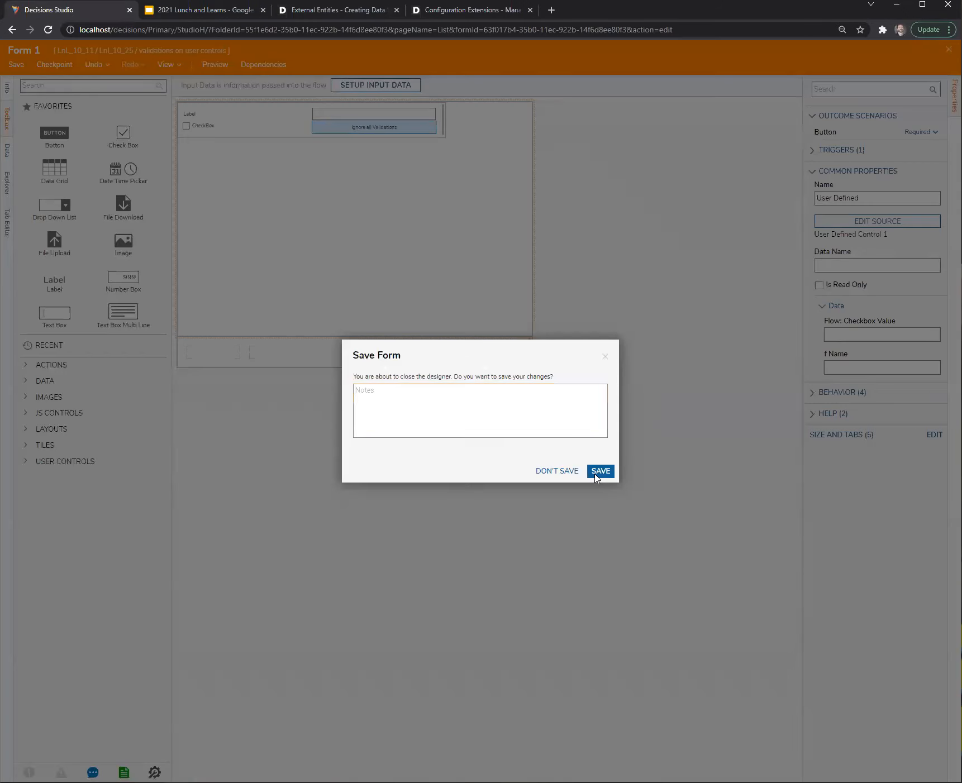
left_click(599, 470)
Debug Flow 1, submitting the empty form before and after ignoring all validations, and start another debug session
left_click(290, 68)
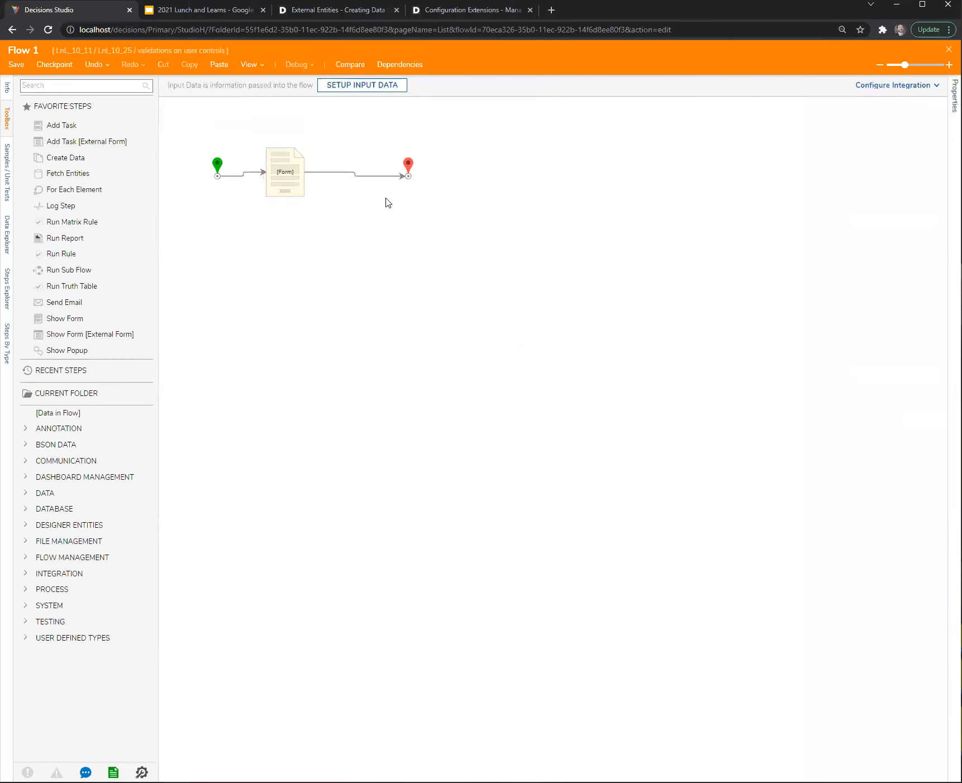
left_click(494, 297)
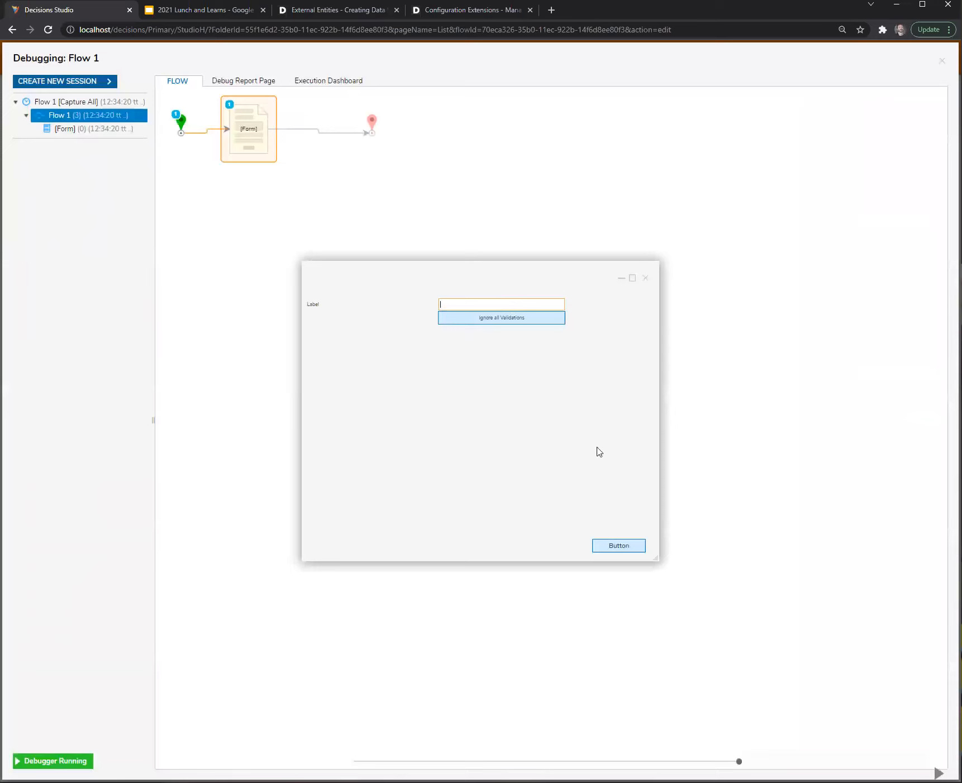
left_click(616, 544)
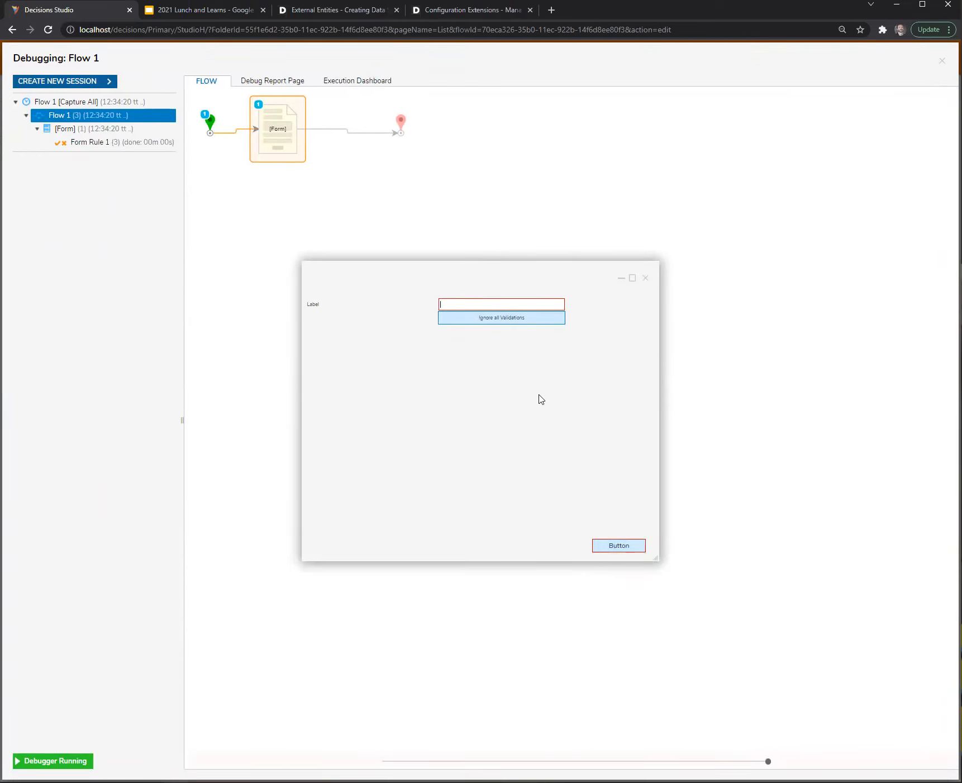
left_click(525, 321)
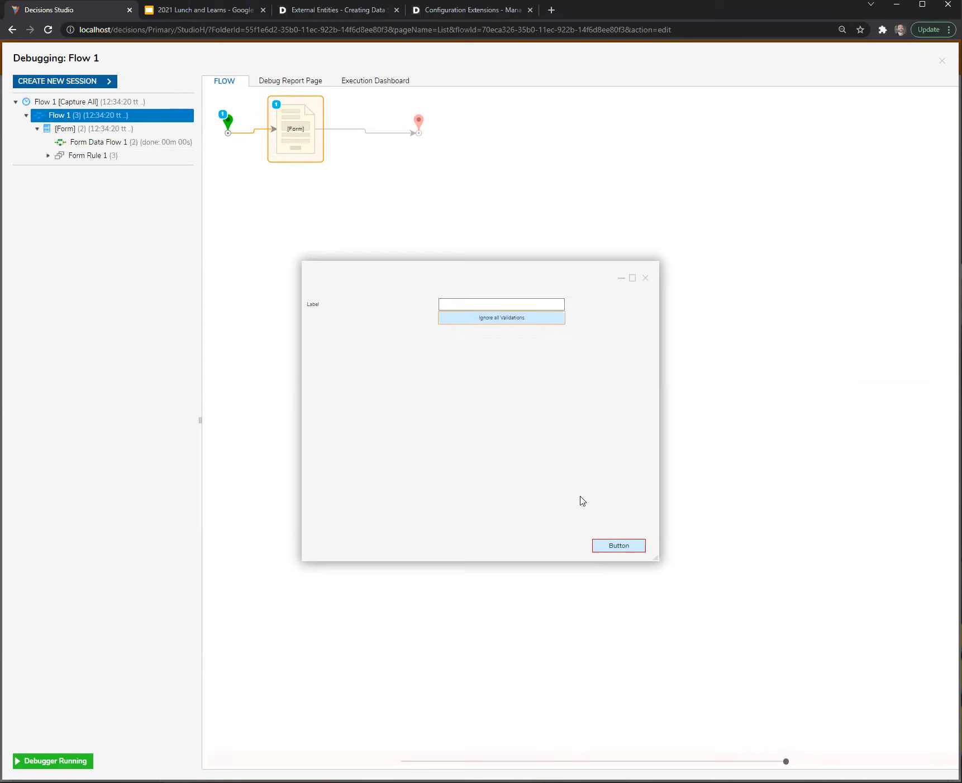
left_click(622, 550)
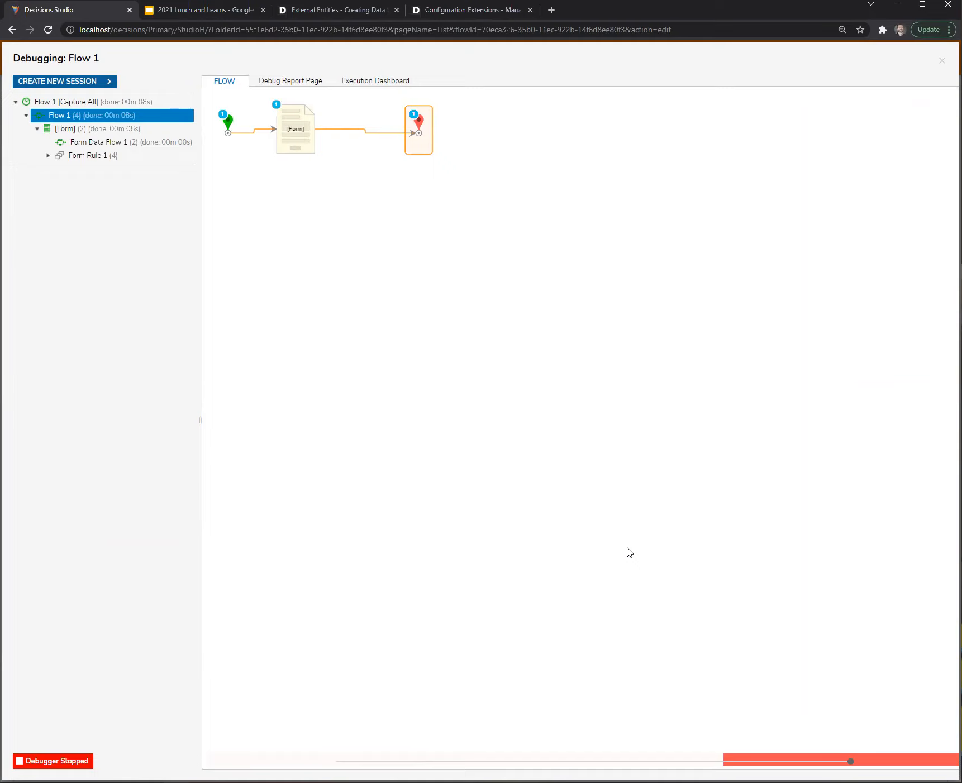
left_click(65, 81)
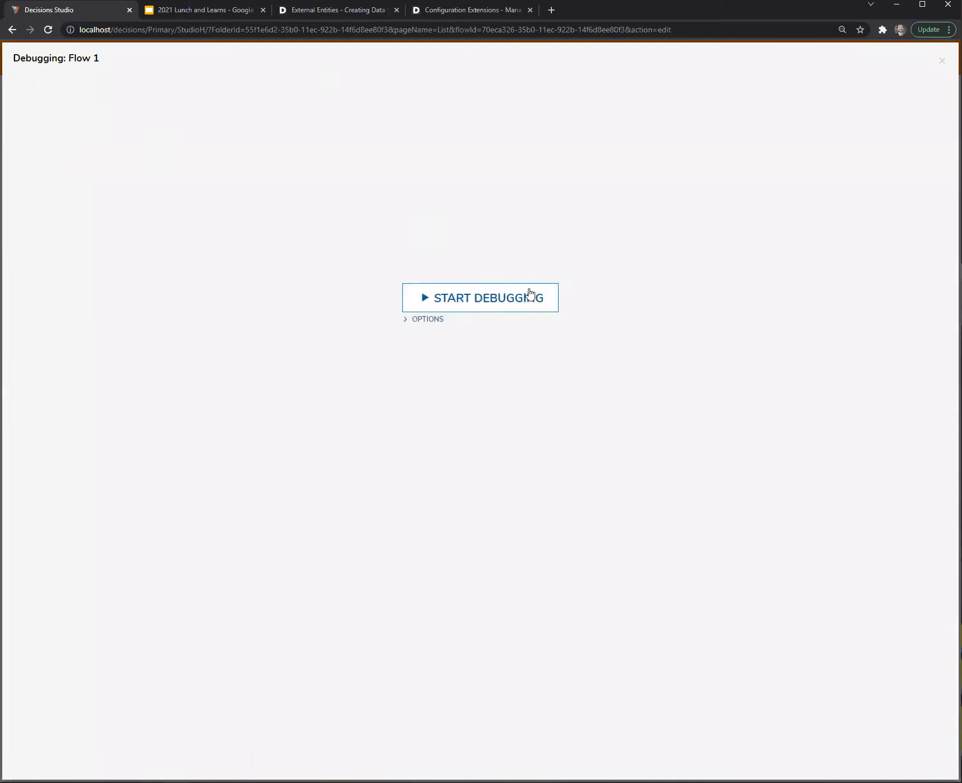
left_click(529, 291)
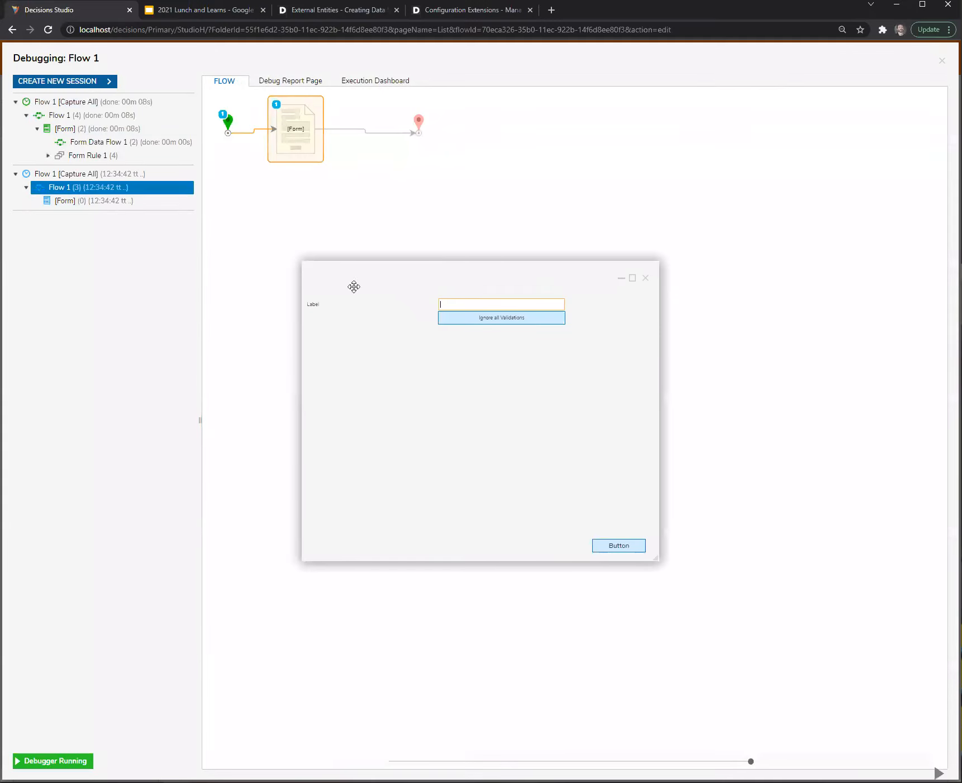
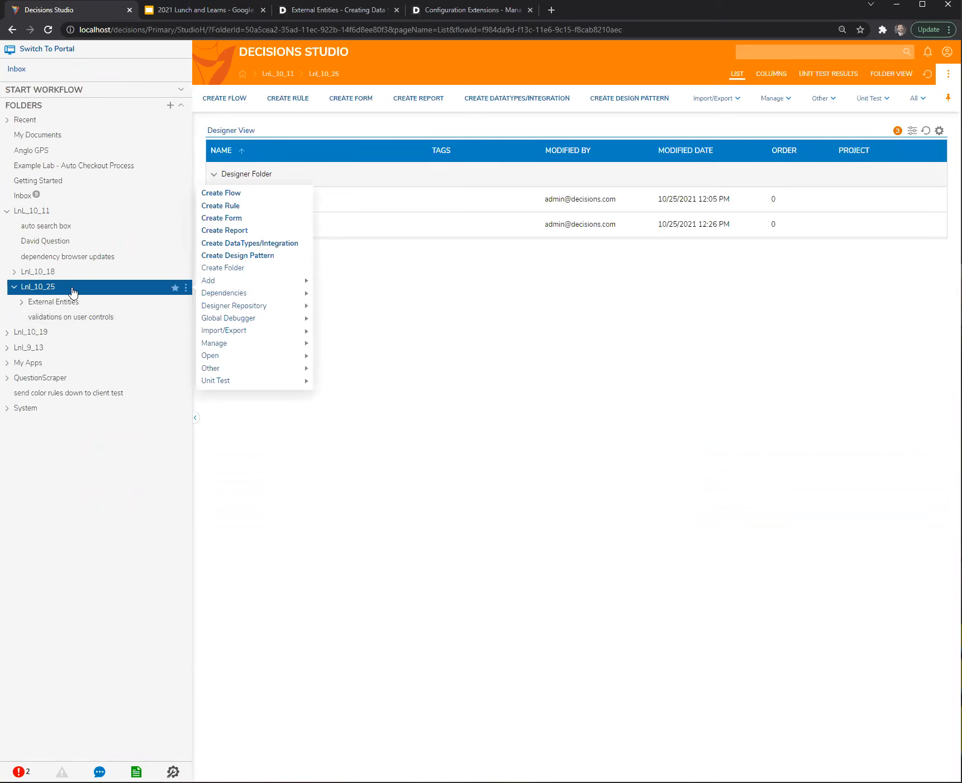
Create a designer project named "hierarchy reports with folders and assignments" inside the Lnl_10_25 folder
left_click(244, 267)
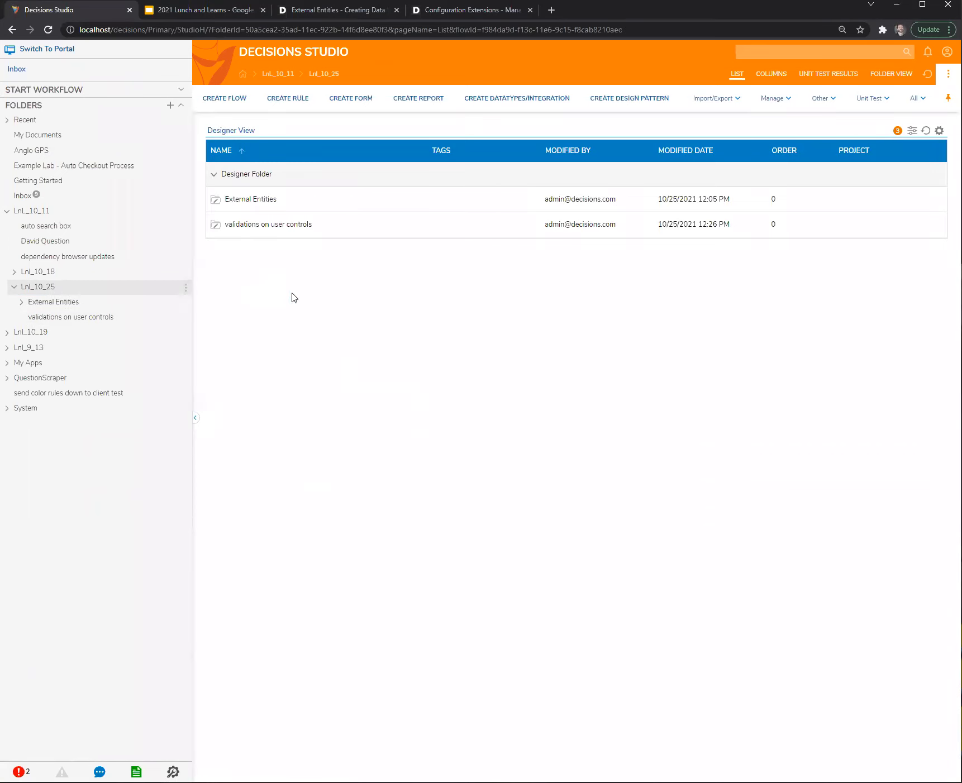
left_click(583, 437)
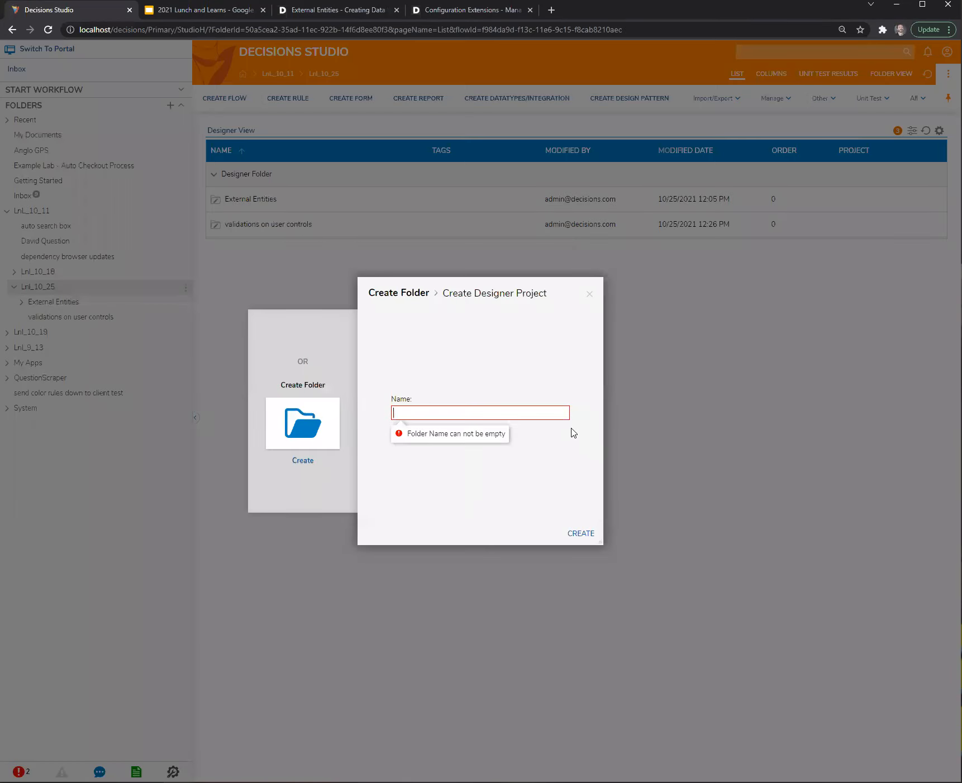
type("hierarchy reports with folders and assignments")
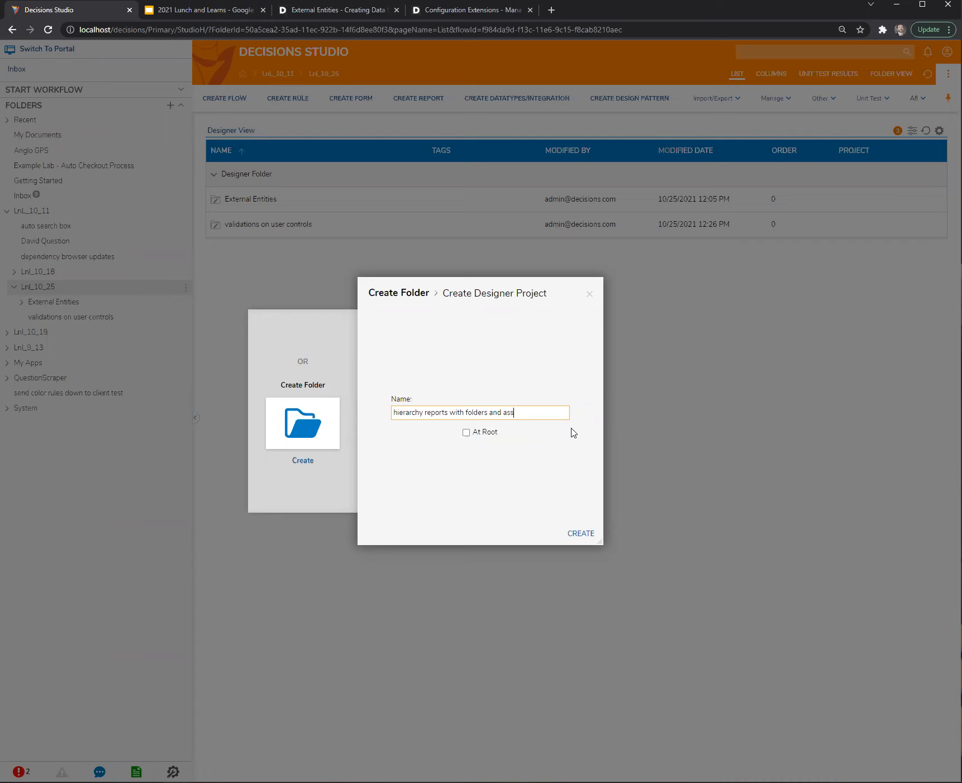
left_click(581, 533)
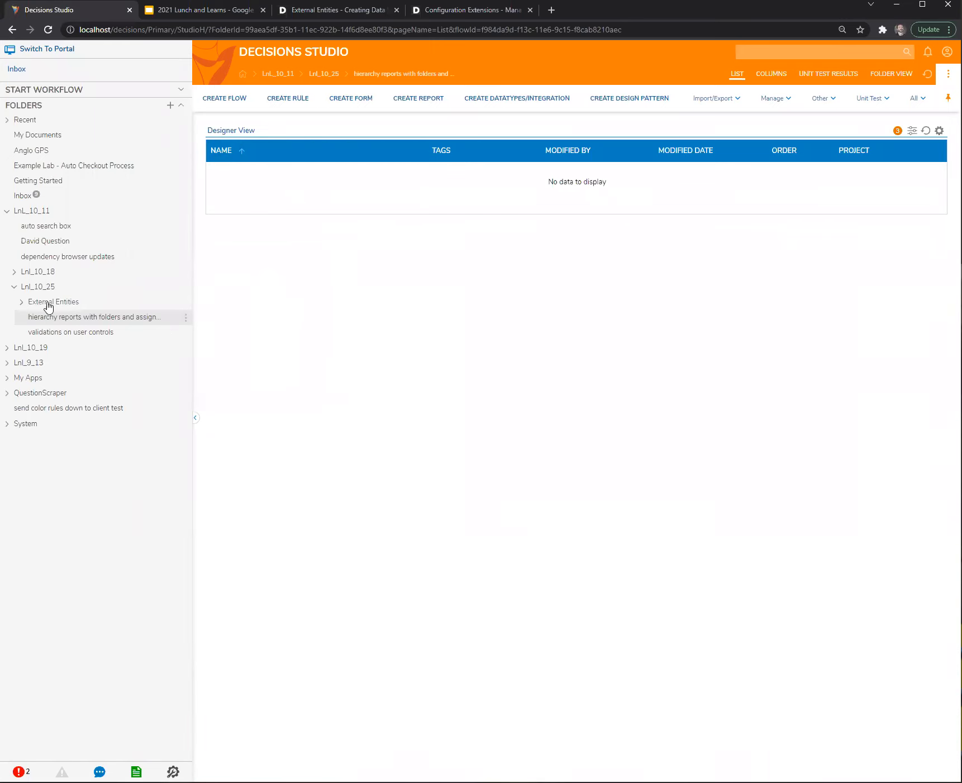
Create a default Flow in the hierarchy reports with folders and assignments folder
left_click(53, 302)
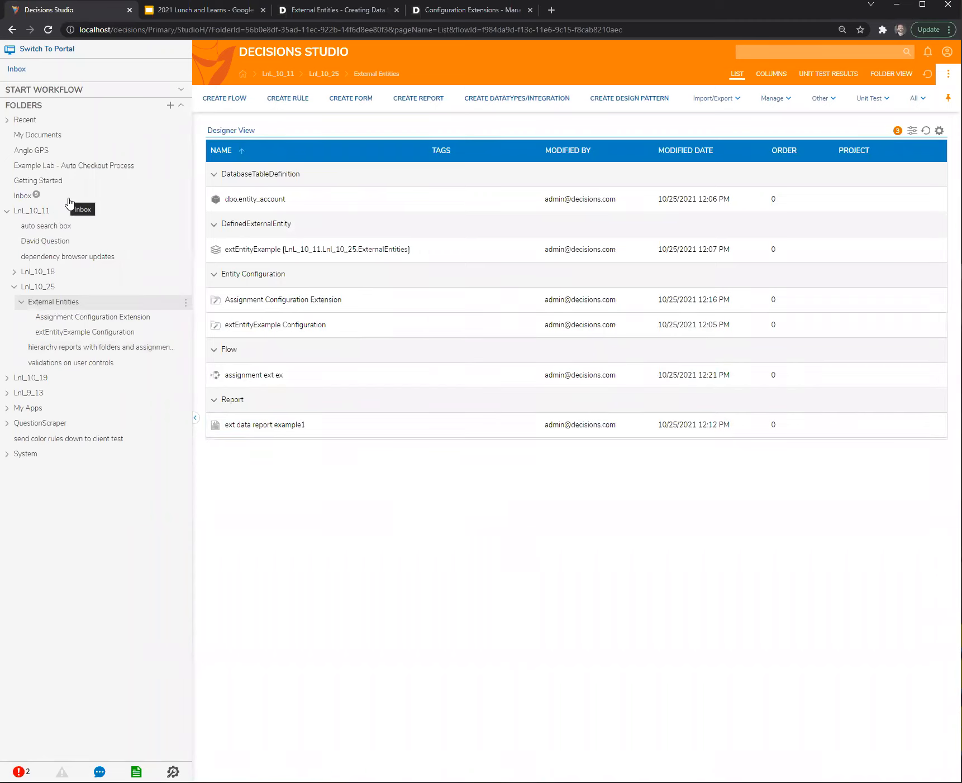
left_click(66, 347)
left_click(224, 99)
left_click(589, 420)
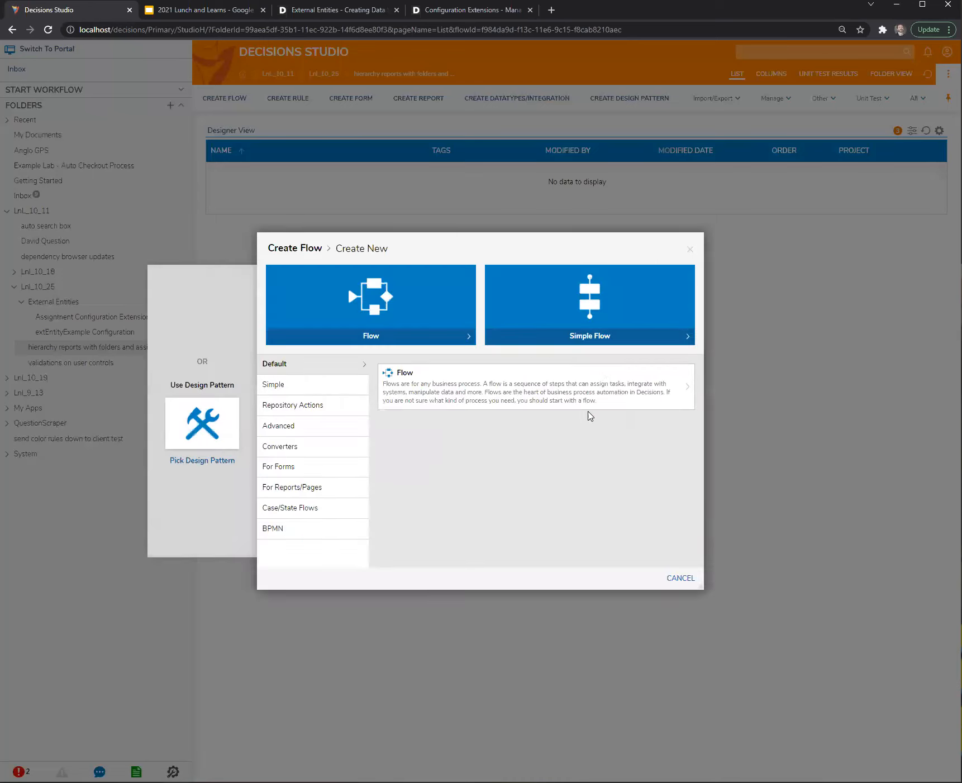
left_click(530, 387)
left_click(583, 457)
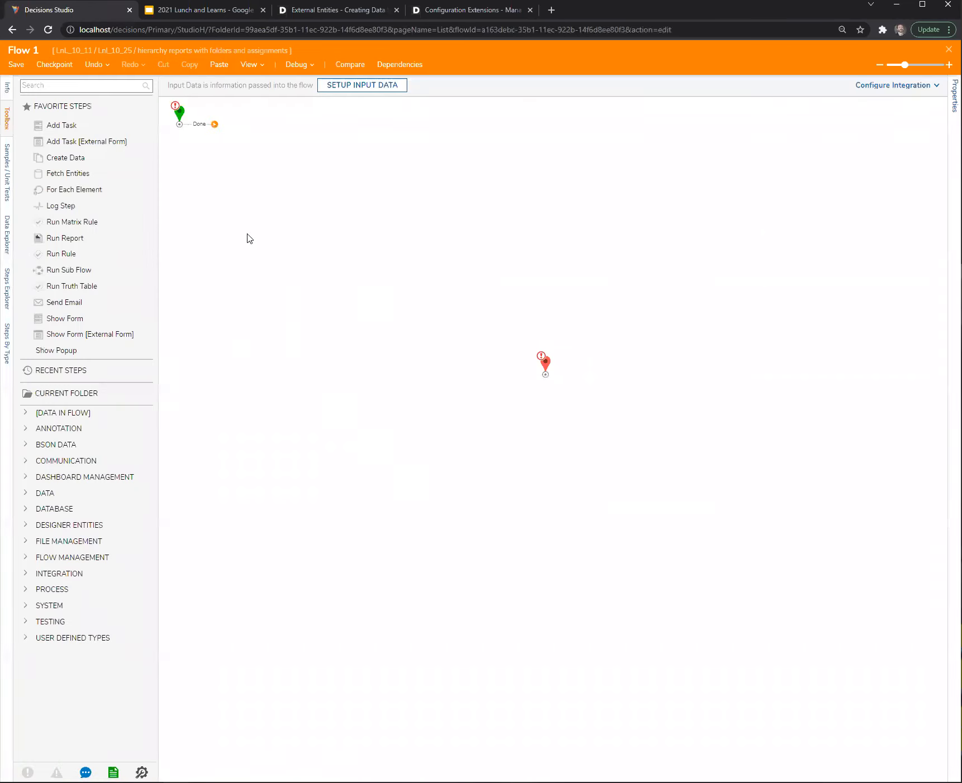
Add a Setup Process Folder step and a Show Form step to the flow
left_click(94, 86)
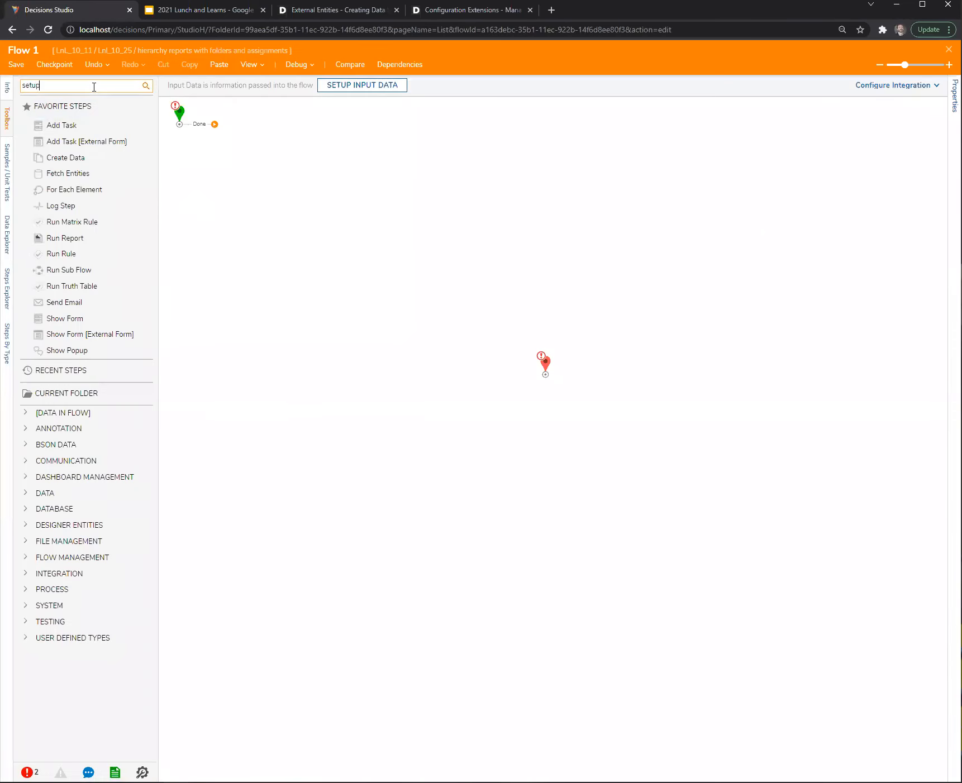
left_click_drag(70, 120, 340, 180)
left_click(145, 85)
left_click_drag(73, 318, 399, 240)
Connect the start step to the Setup Process Folder step and its Done outcome to the form step
left_click_drag(179, 124, 314, 178)
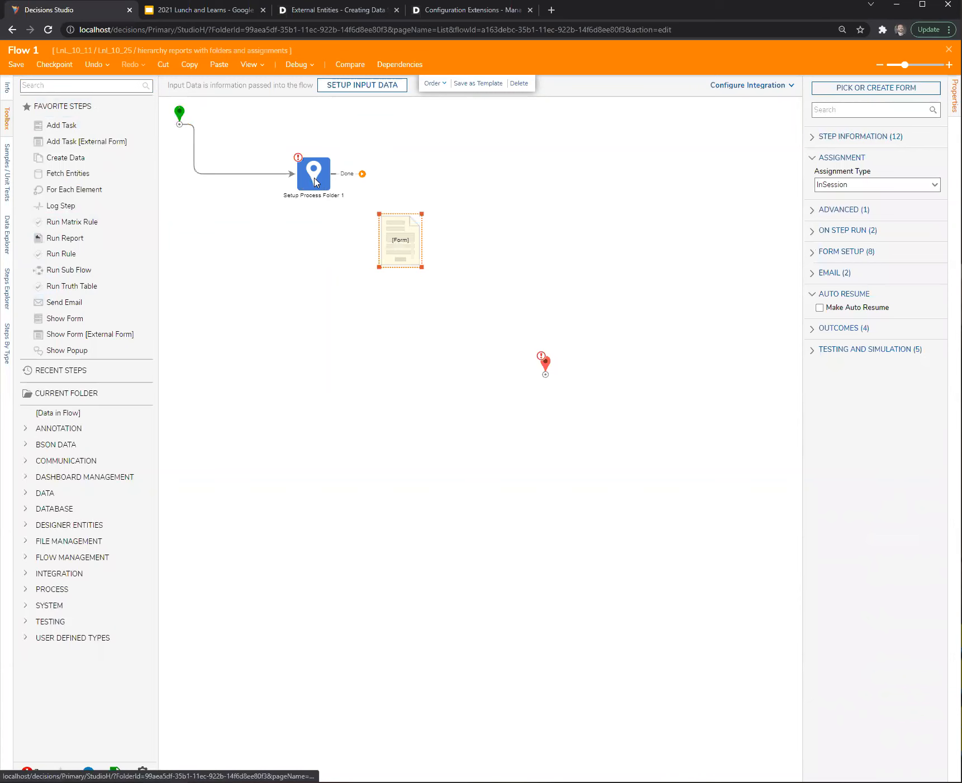
left_click(362, 173)
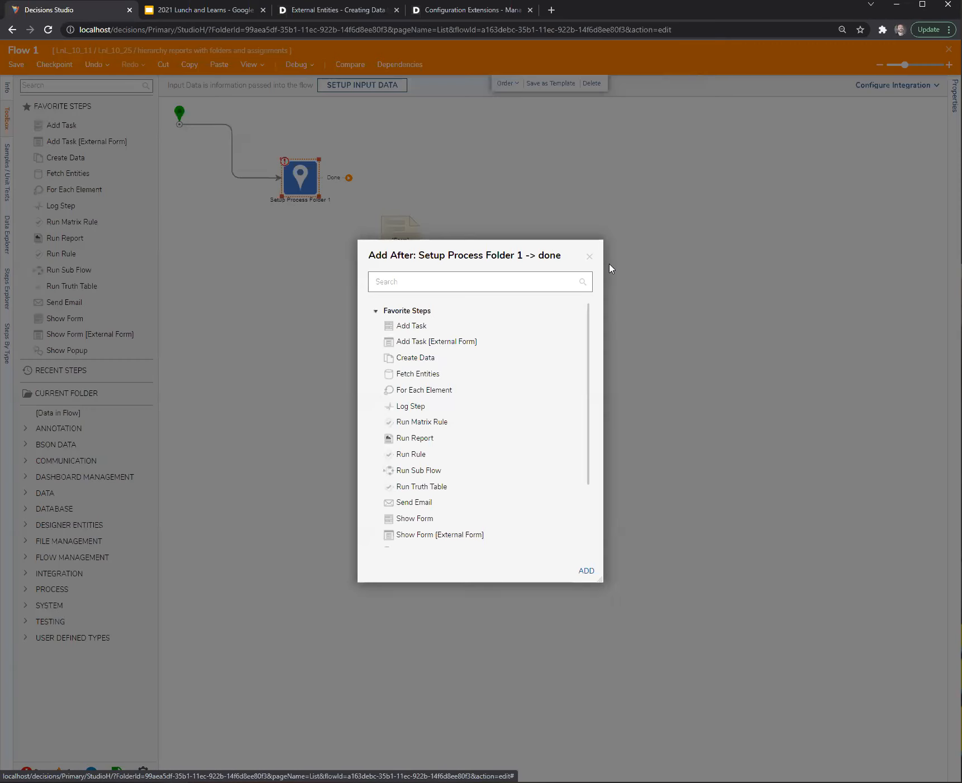
left_click(590, 259)
left_click_drag(335, 180, 420, 209)
Set the Setup Process Folder step's parent folder to the current folder, hierarchy reports with folders and assignments
left_click(308, 183)
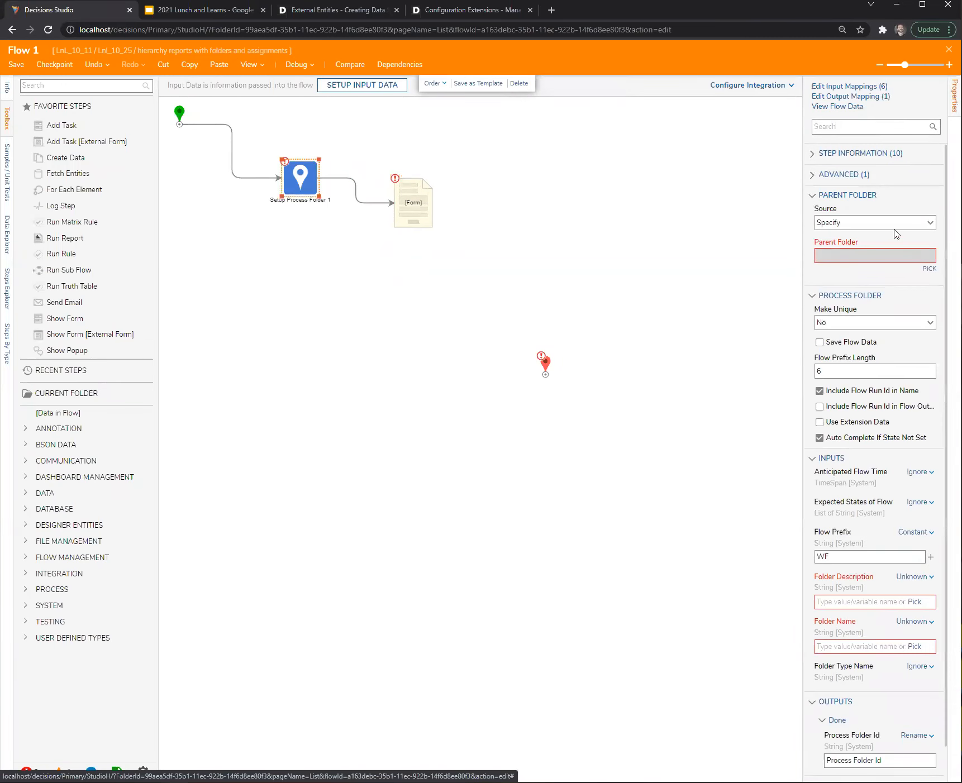
left_click(922, 272)
left_click(510, 338)
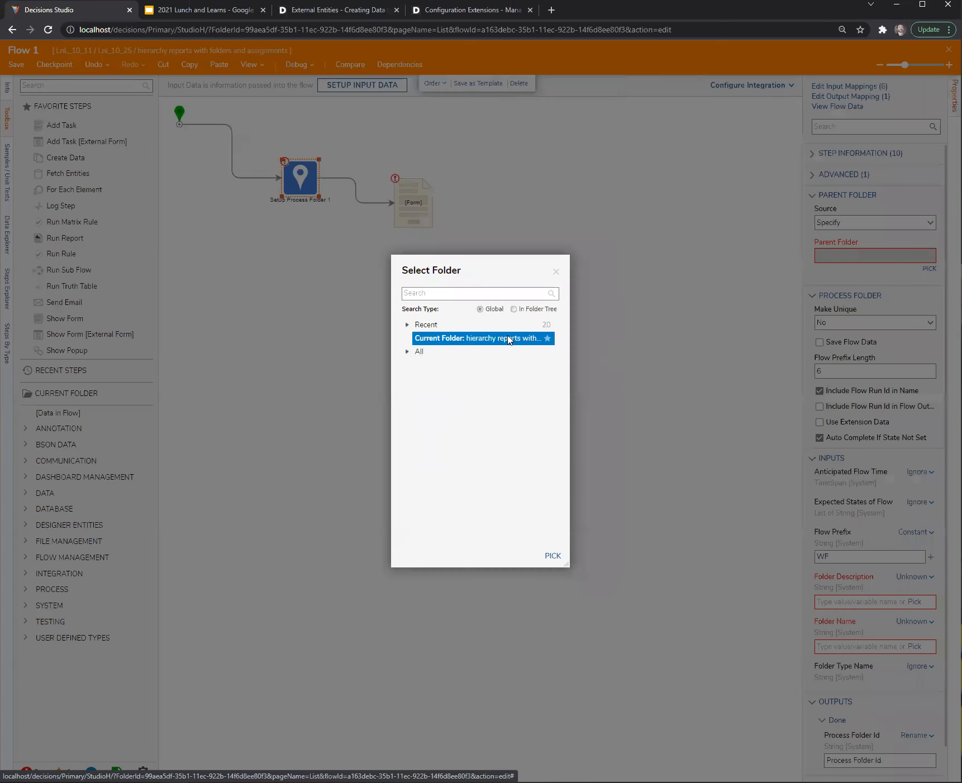
left_click(552, 554)
Enable extension data on the process folder step with type MyApps.LnL9_30.LoanApplication and set its Extension Data input to Build Data
scroll(911, 519, "down", 1)
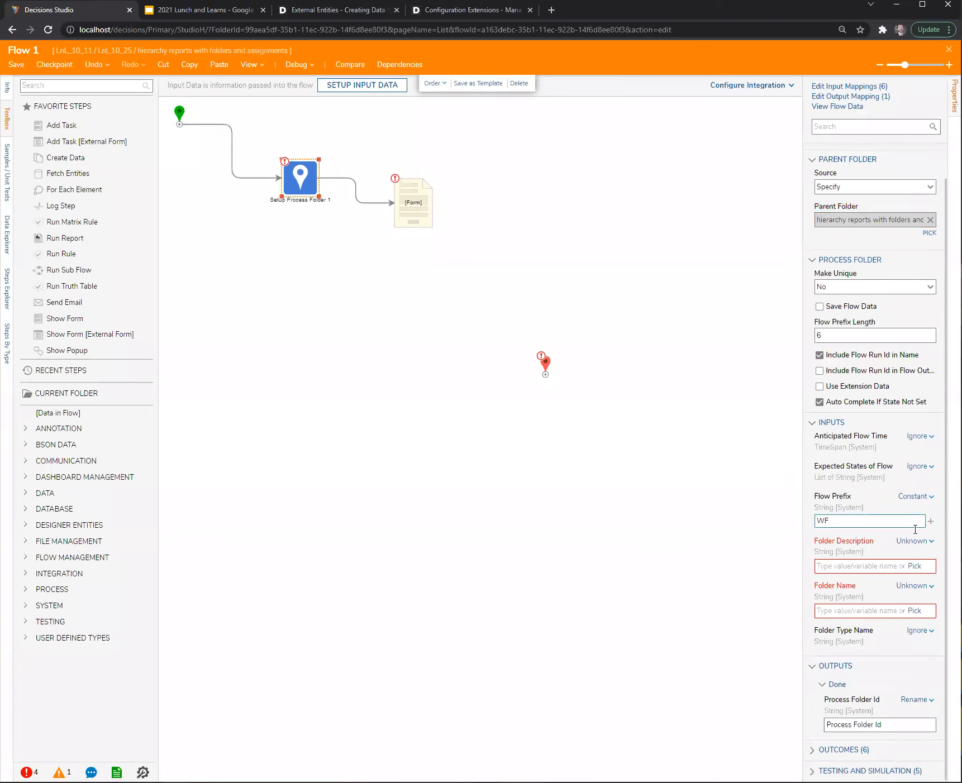
left_click(819, 386)
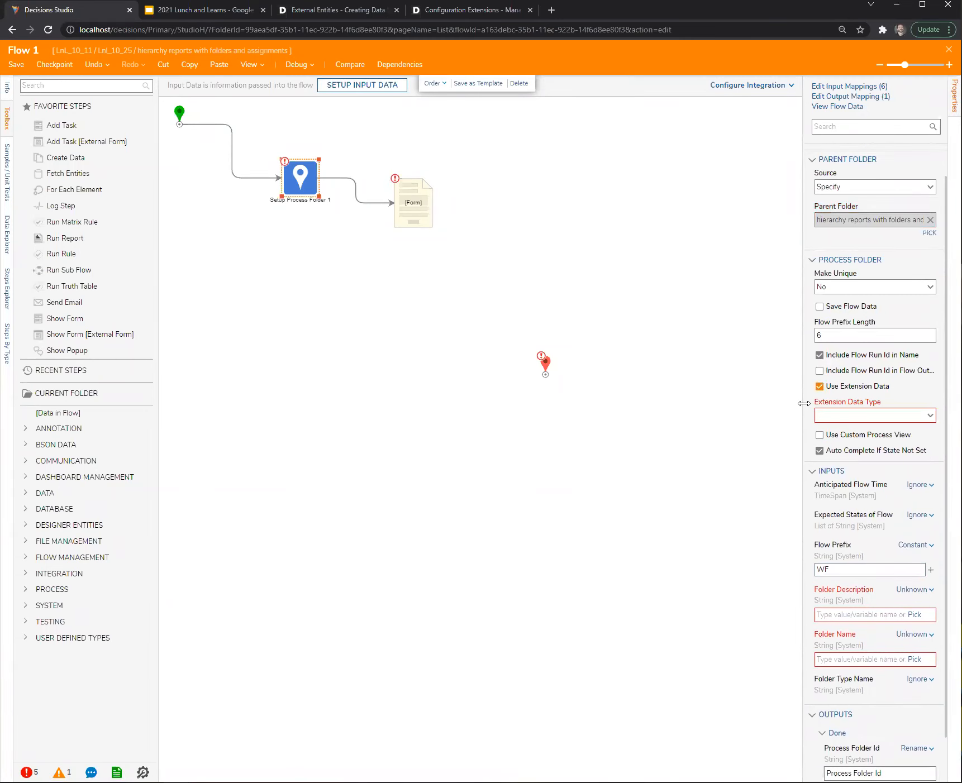
left_click_drag(803, 403, 683, 403)
left_click(929, 414)
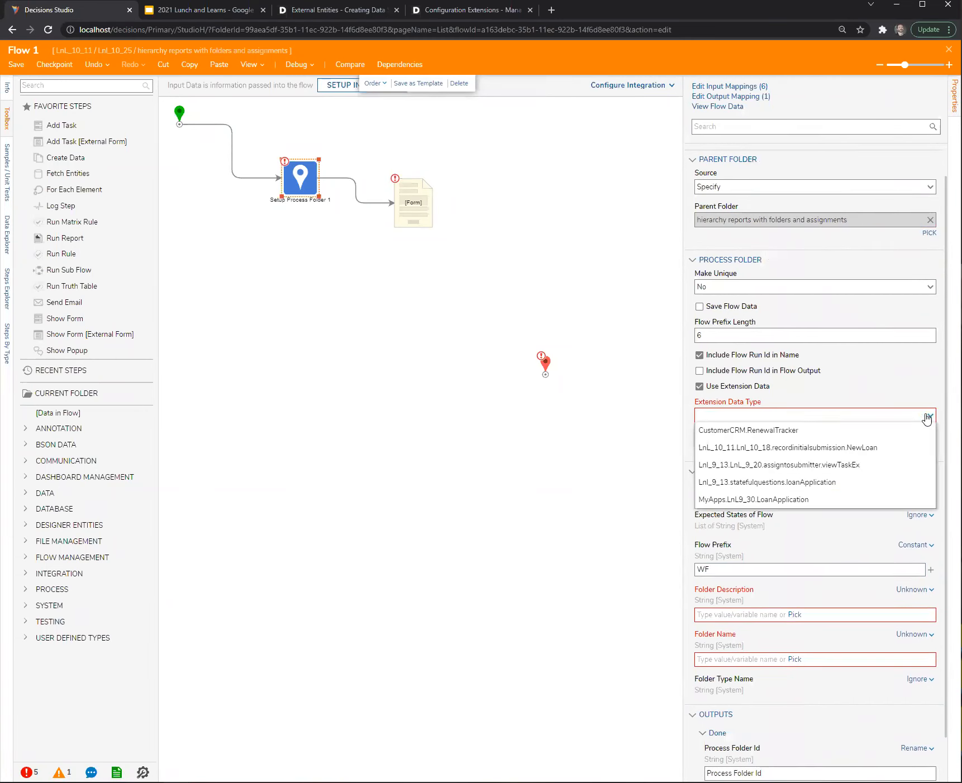
left_click(807, 503)
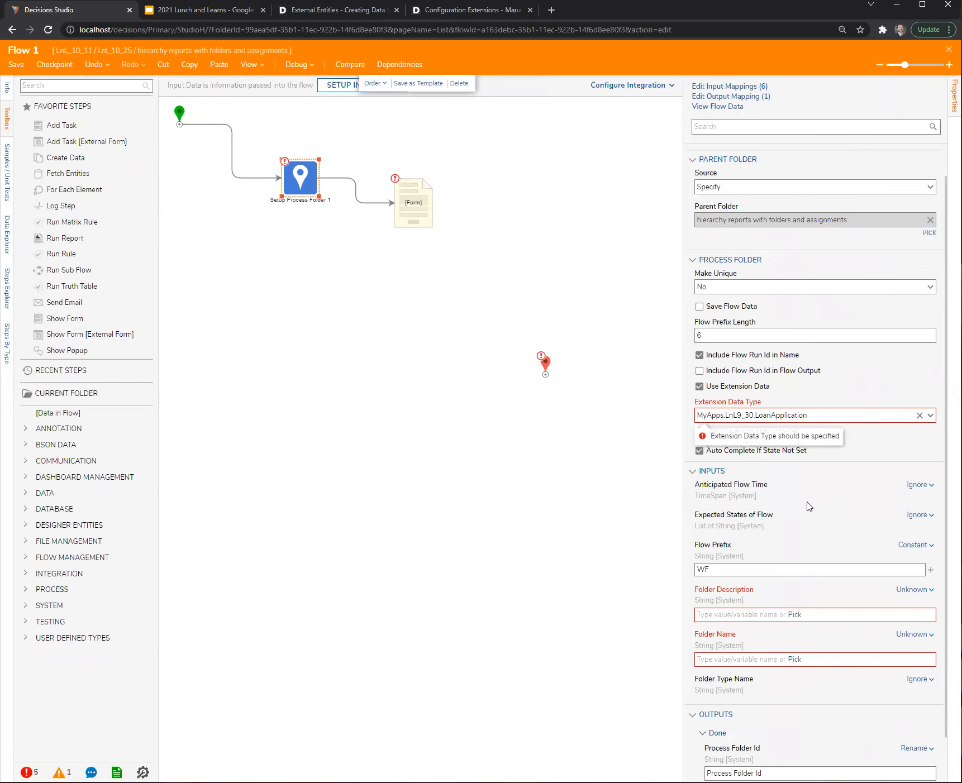
left_click(913, 545)
left_click(872, 539)
Set the Setup Process Folder step's Folder Description and Folder Name inputs to the constant asdf
scroll(868, 611, "down", 6)
left_click(915, 496)
left_click(841, 493)
left_click(742, 566)
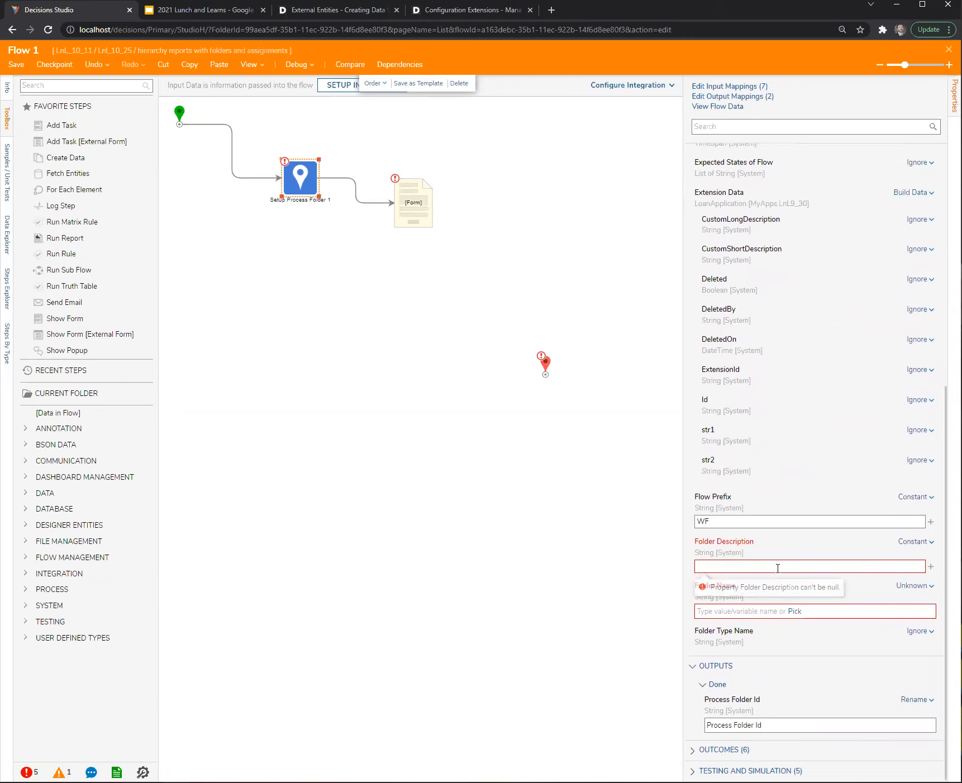
type("asdf")
left_click(922, 586)
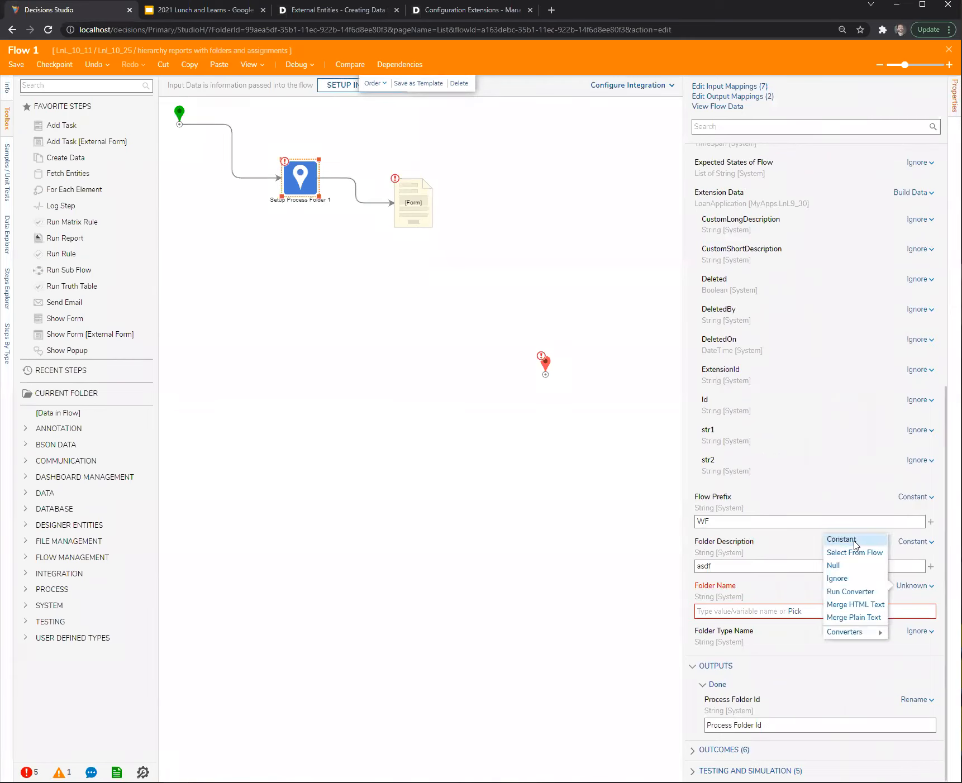
left_click(781, 541)
left_click(807, 611)
Change the form step's assignment type to Assigned
left_click(413, 211)
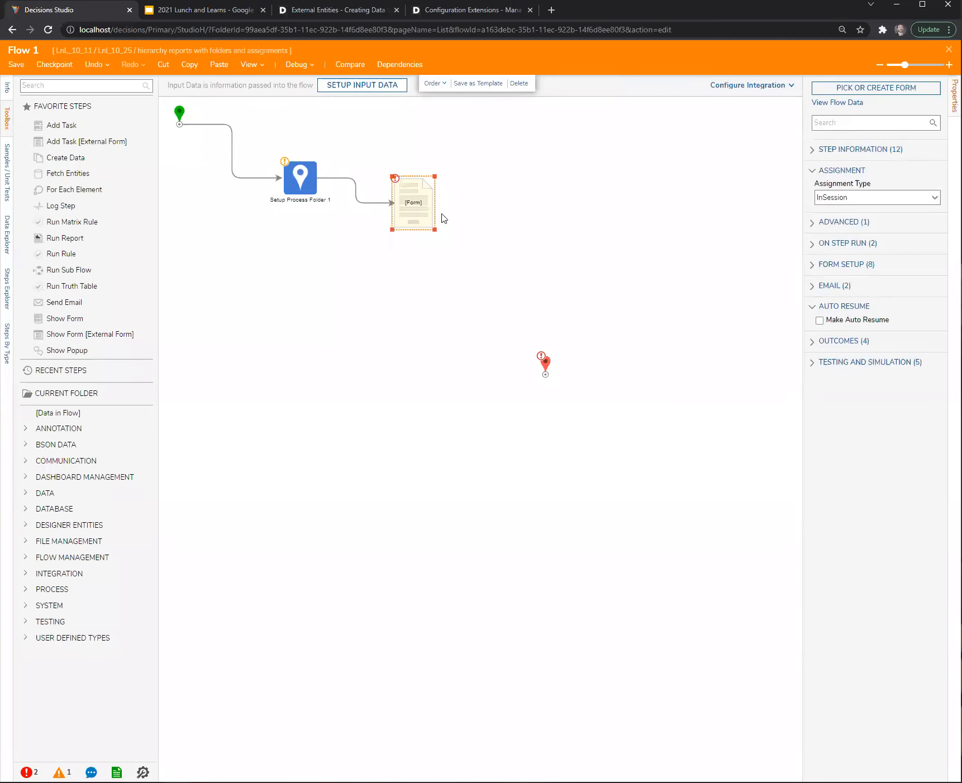
left_click(933, 198)
left_click(871, 227)
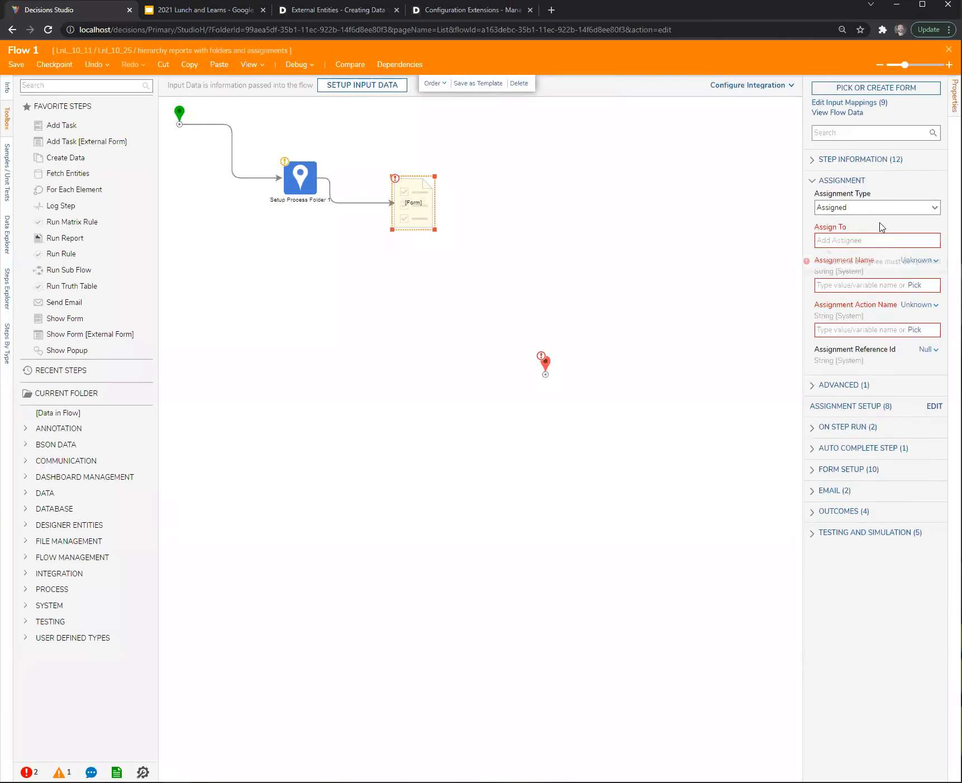
Use the first recently used existing form, Form 1, for the form step
left_click(881, 90)
left_click(555, 416)
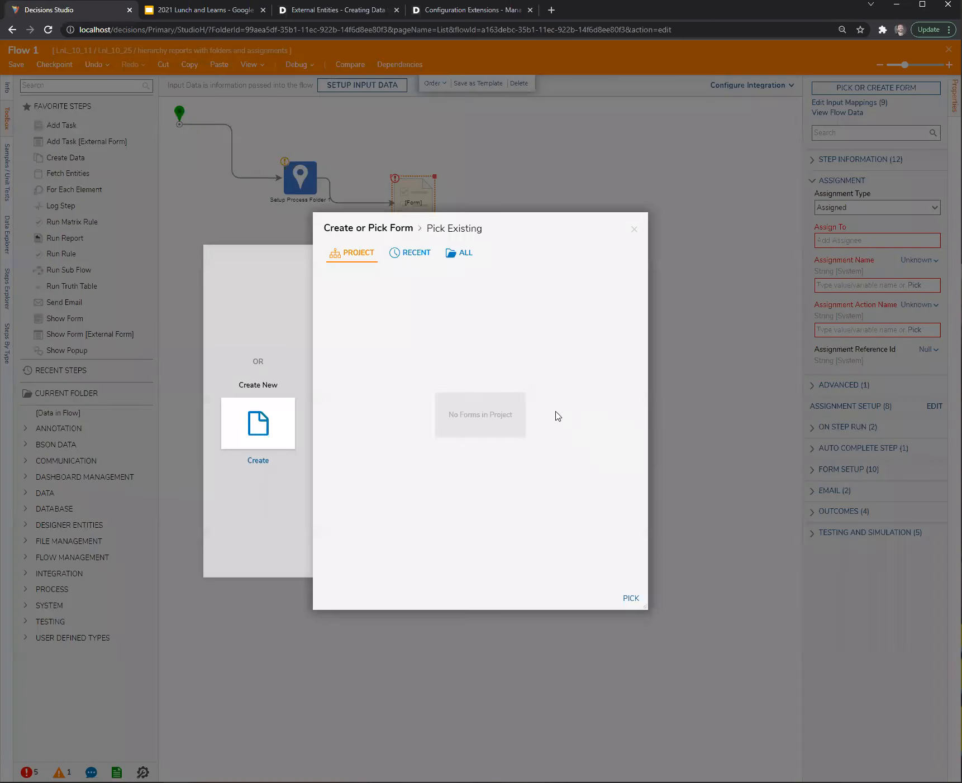
left_click(409, 256)
left_click(374, 307)
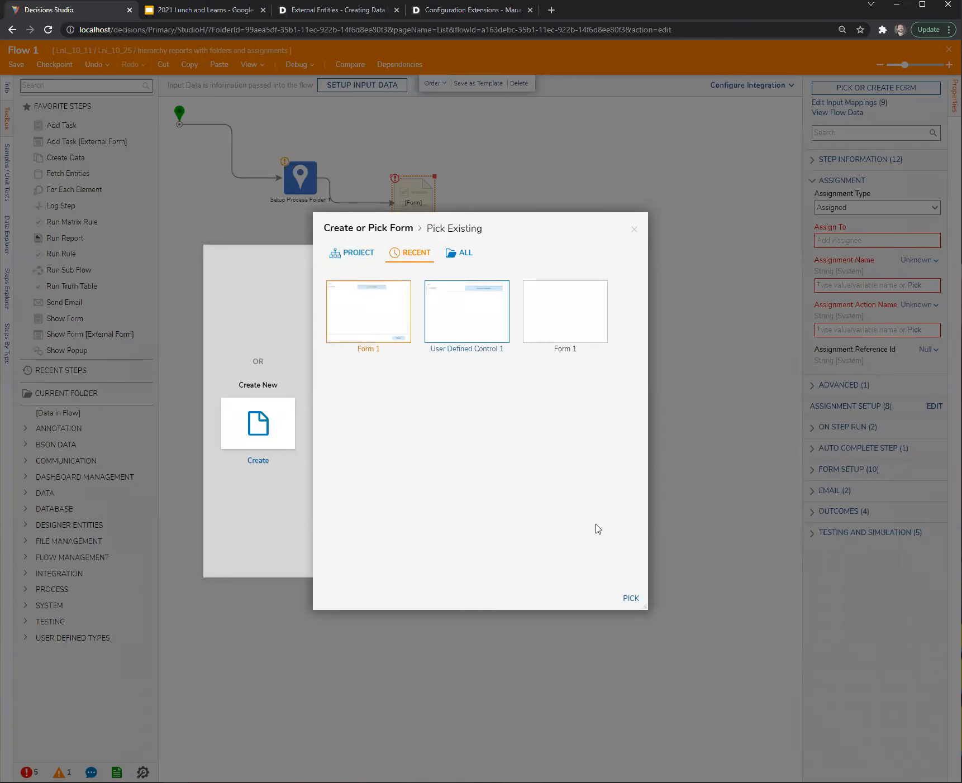
left_click(630, 598)
Assign the form step to the Administrators group
left_click(869, 250)
type("ad")
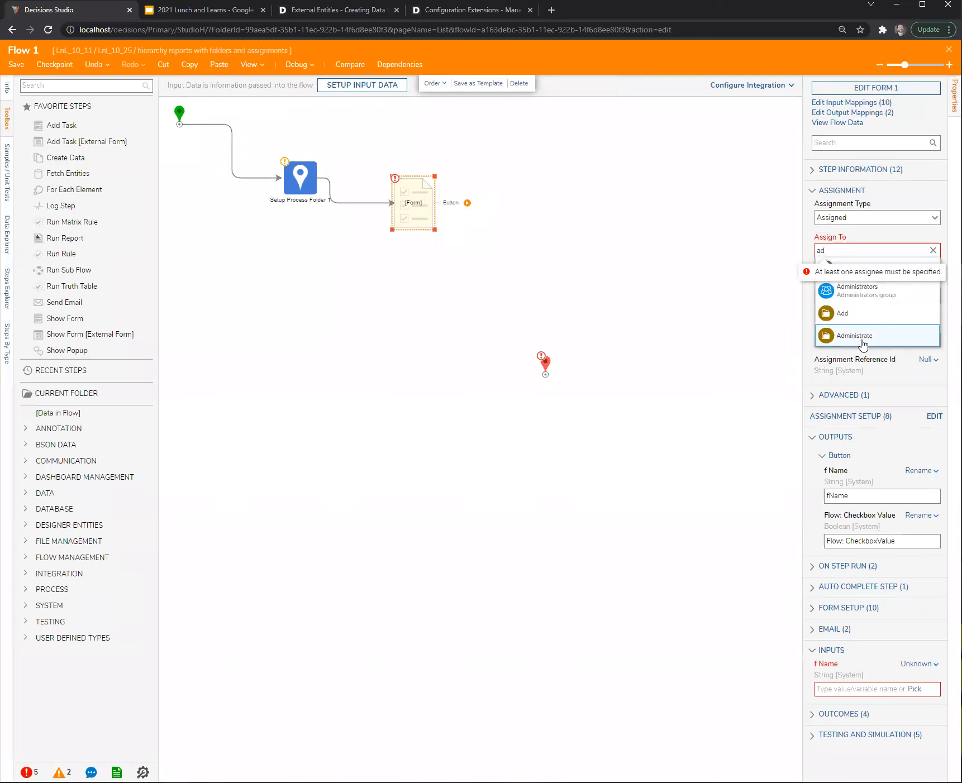
type("mini")
left_click(866, 291)
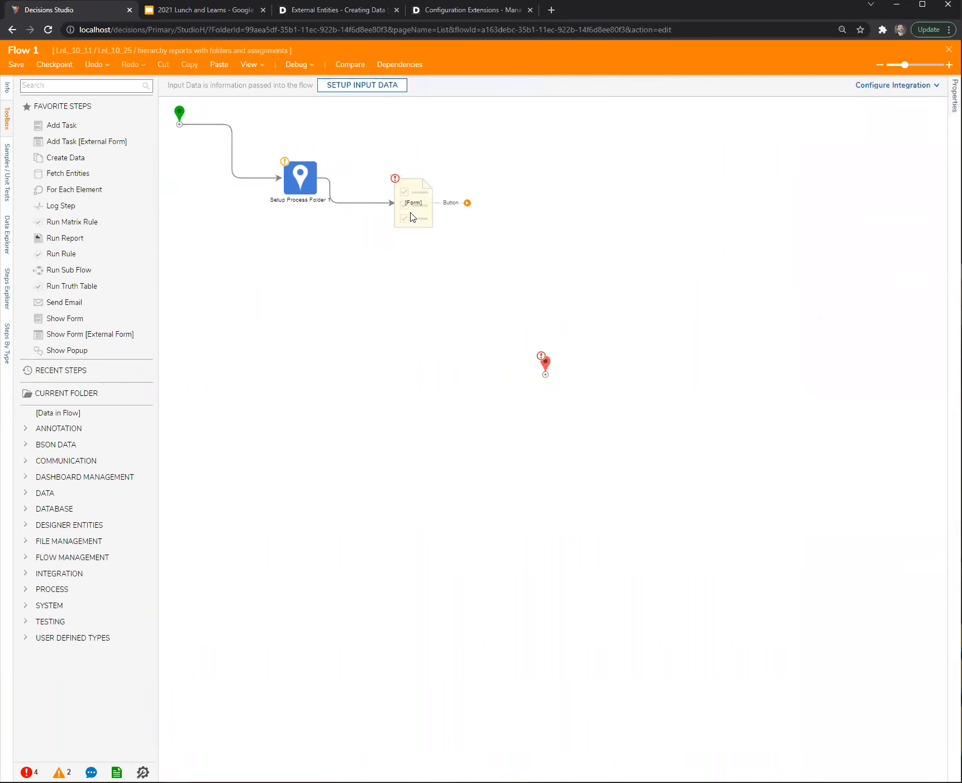
Set the form's Assignment Name to the constant asdf and fill in the Assignment Action Name as a constant
left_click(921, 295)
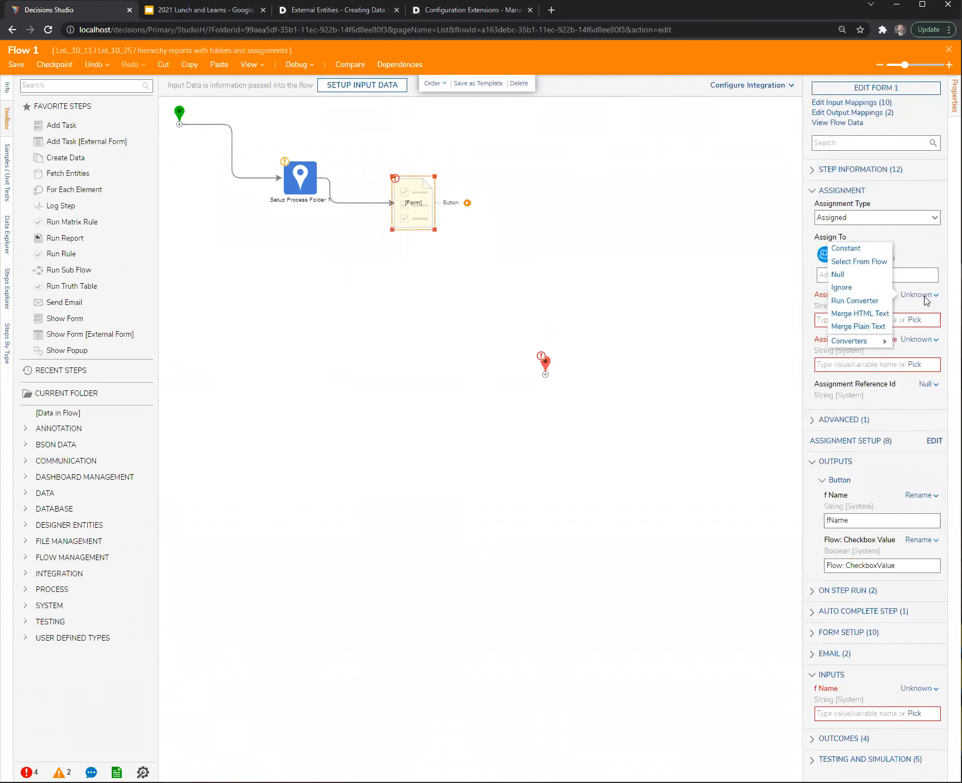
left_click(846, 249)
left_click(863, 321)
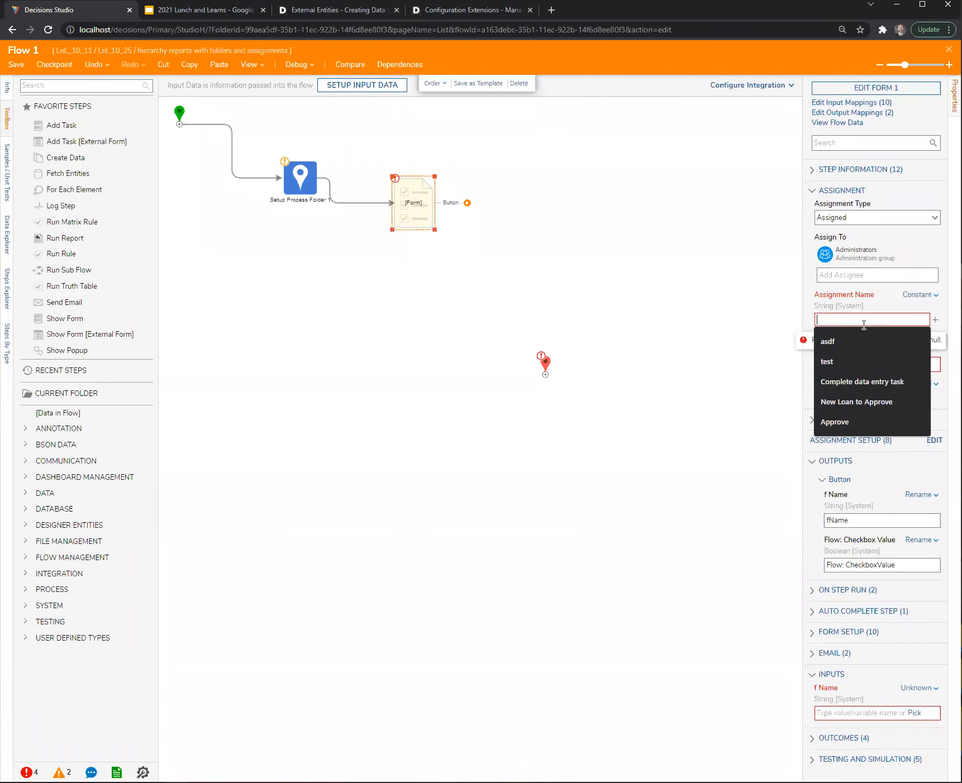
left_click(827, 341)
left_click(921, 338)
left_click(843, 293)
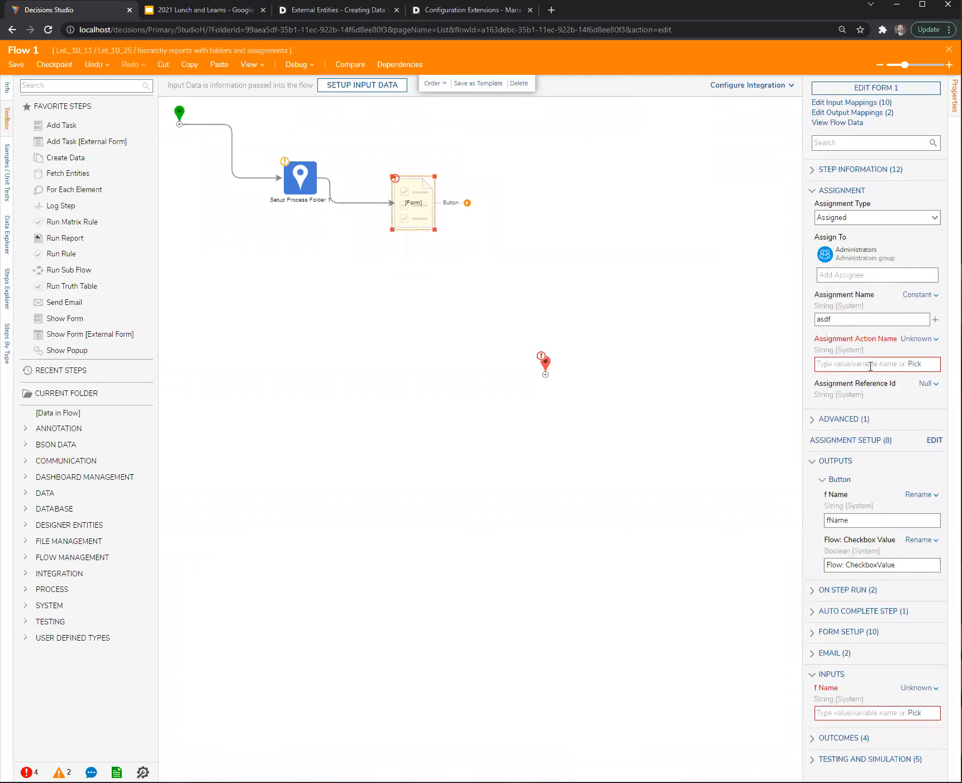
left_click(866, 364)
Connect the form step's Button outcome to the end step, then close the flow designer and save the changes
left_click_drag(467, 203, 545, 369)
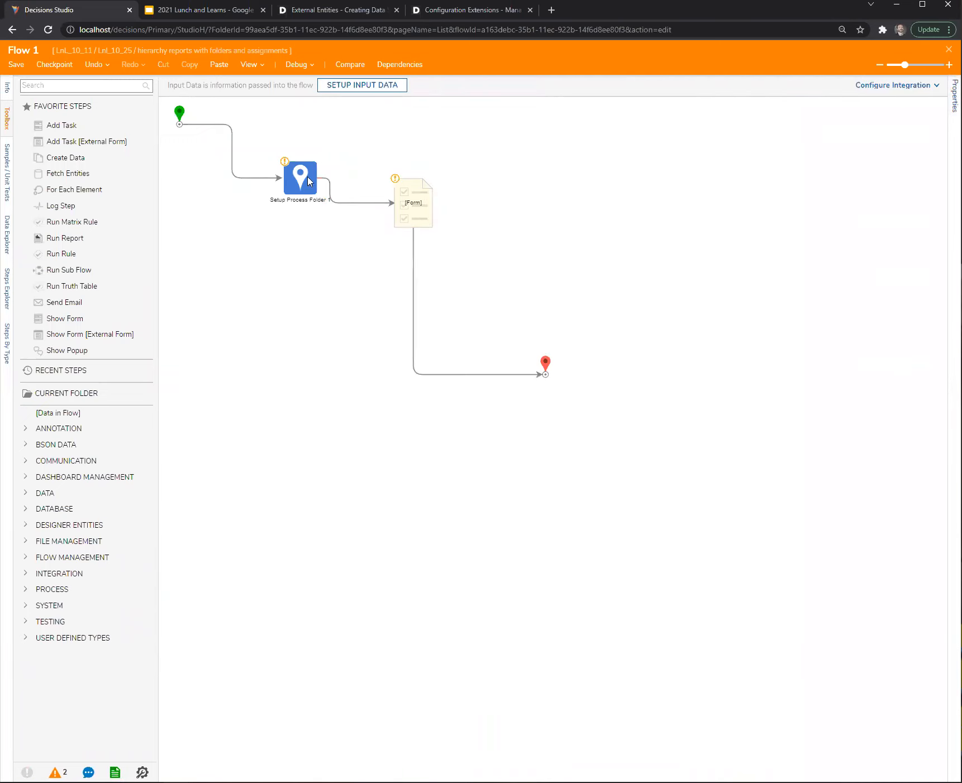
left_click(309, 181)
scroll(856, 499, "down", 8)
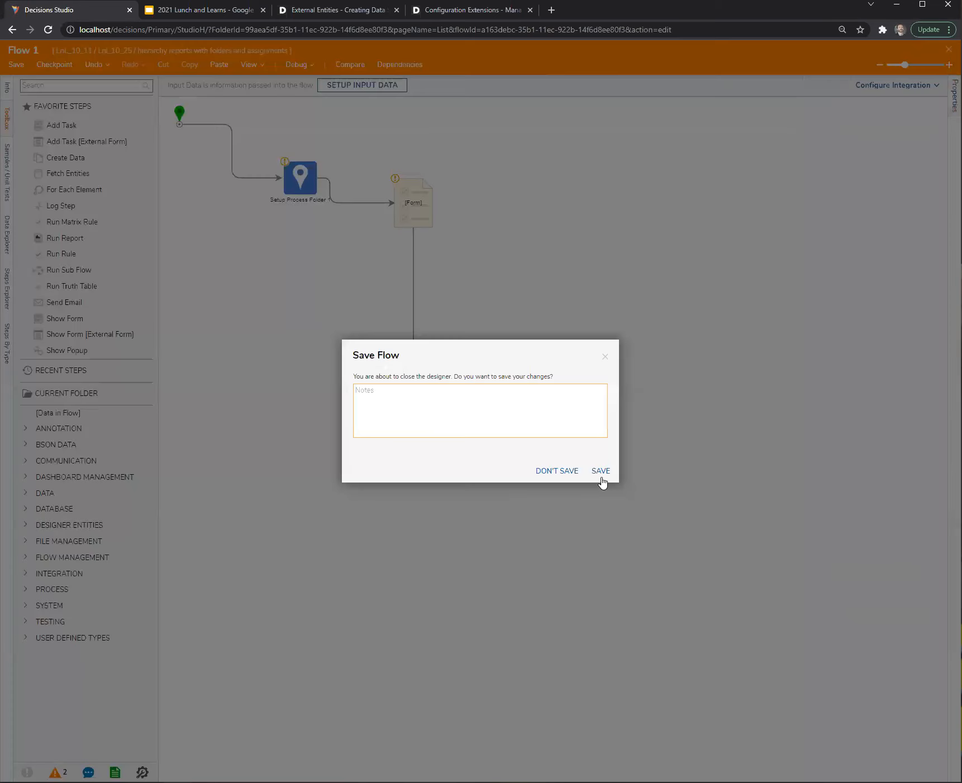
left_click(602, 476)
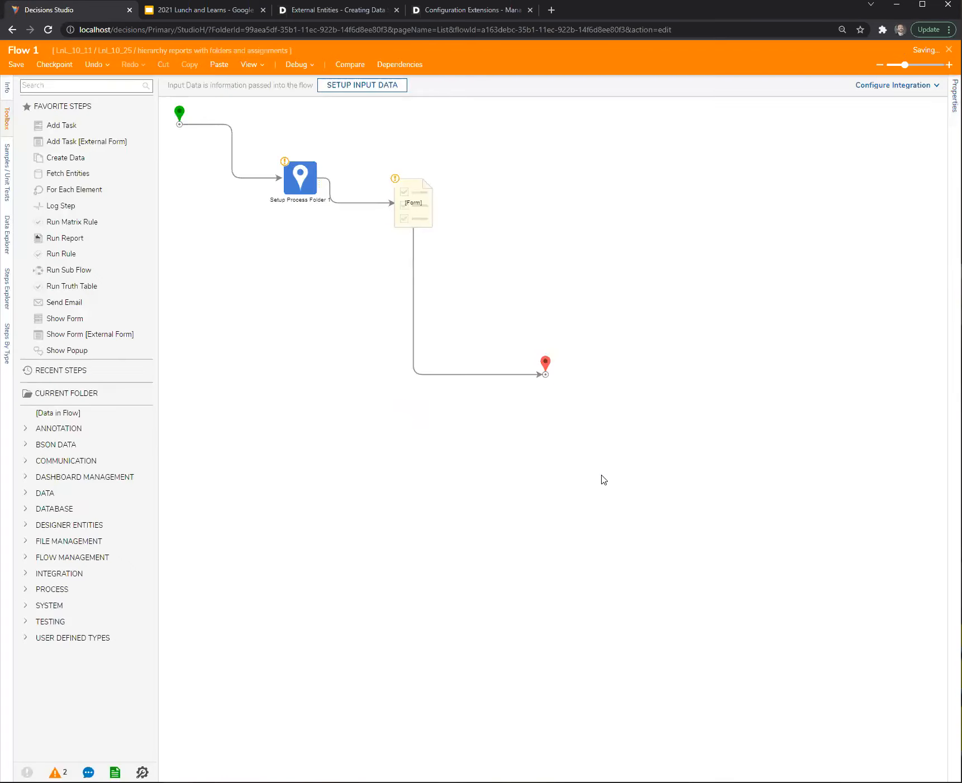
Run Flow 1 from the folder and decline to fill in the assigned form
left_click(238, 202)
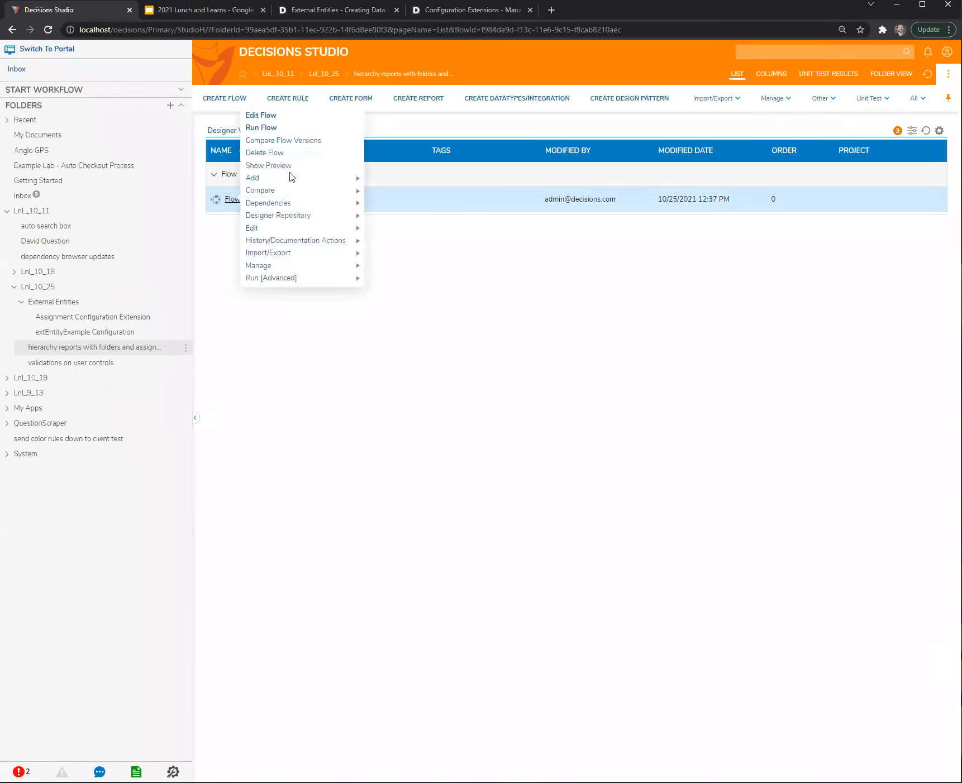
left_click(249, 128)
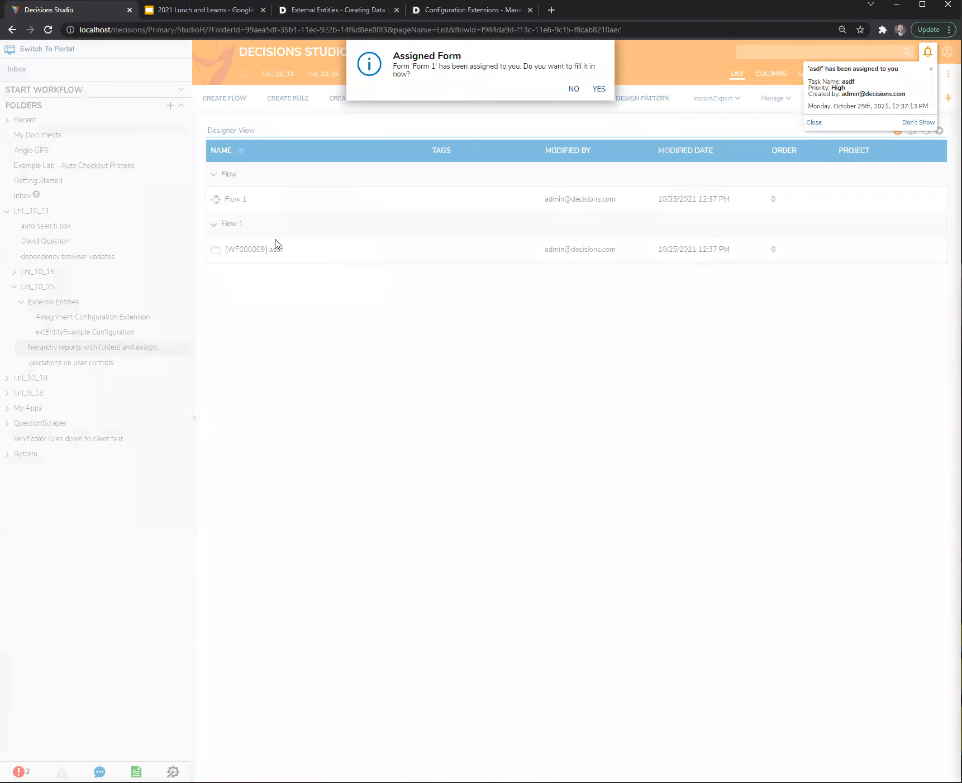
left_click(573, 89)
left_click(239, 255)
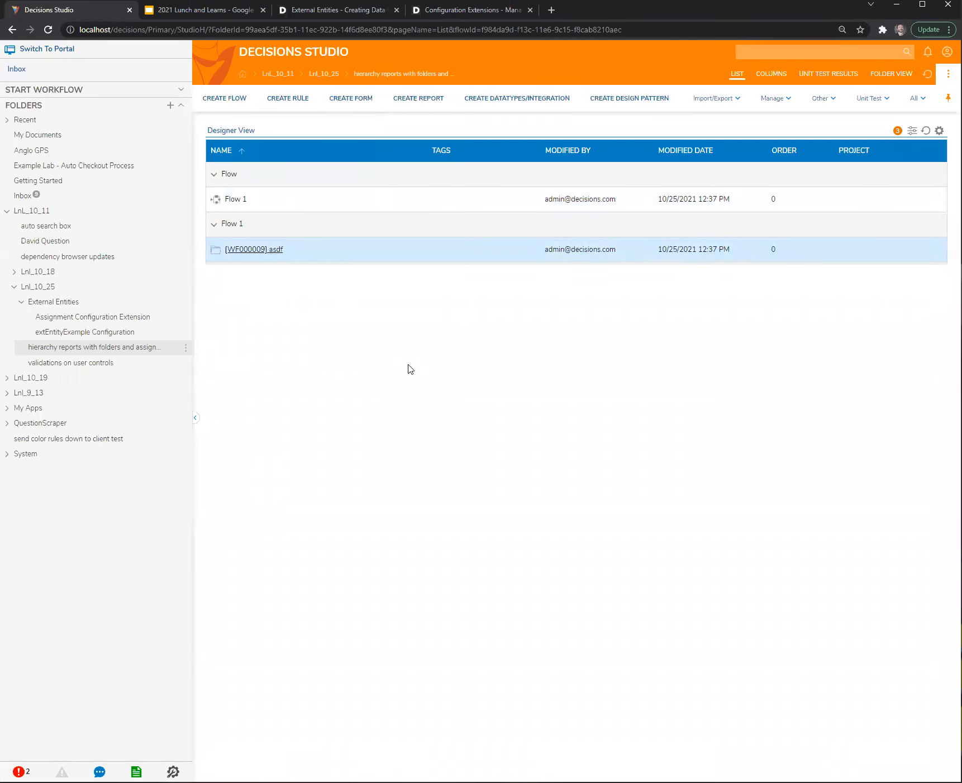
Create a report named "nest assignments in folders" in the current folder
left_click(418, 98)
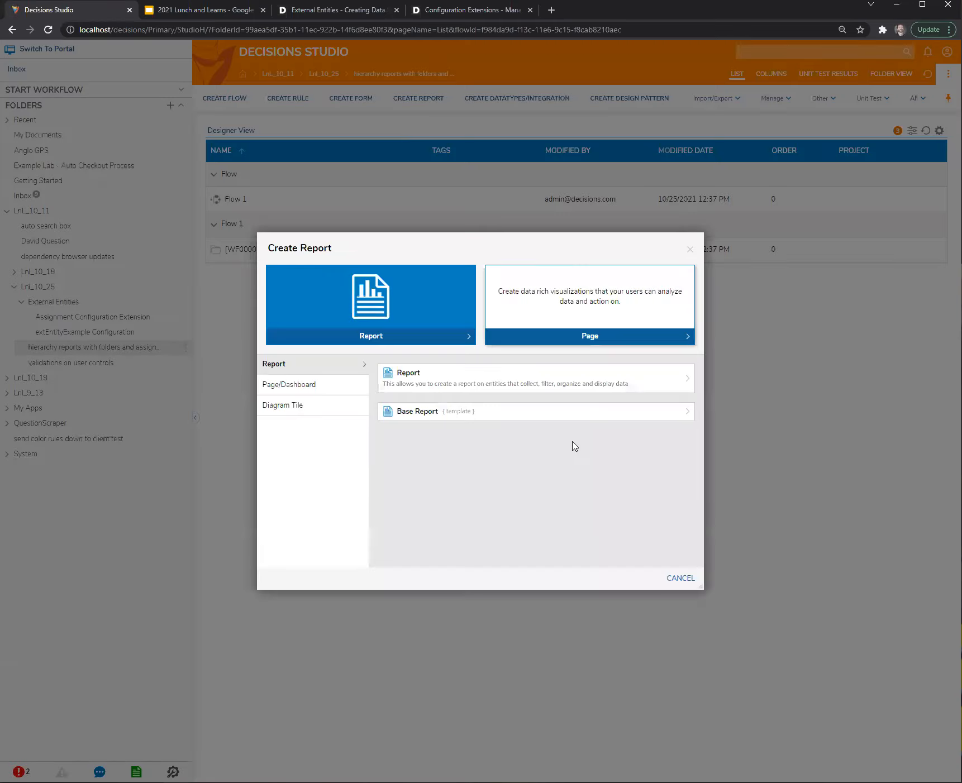
left_click(423, 382)
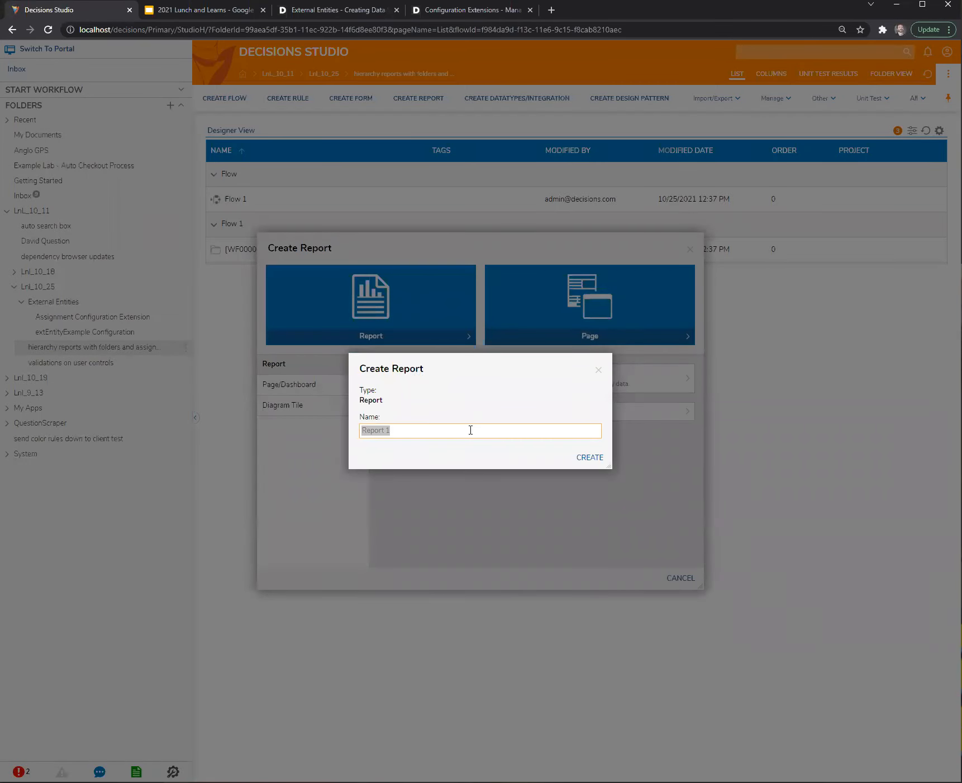
type("nest assignments in folders")
left_click(588, 457)
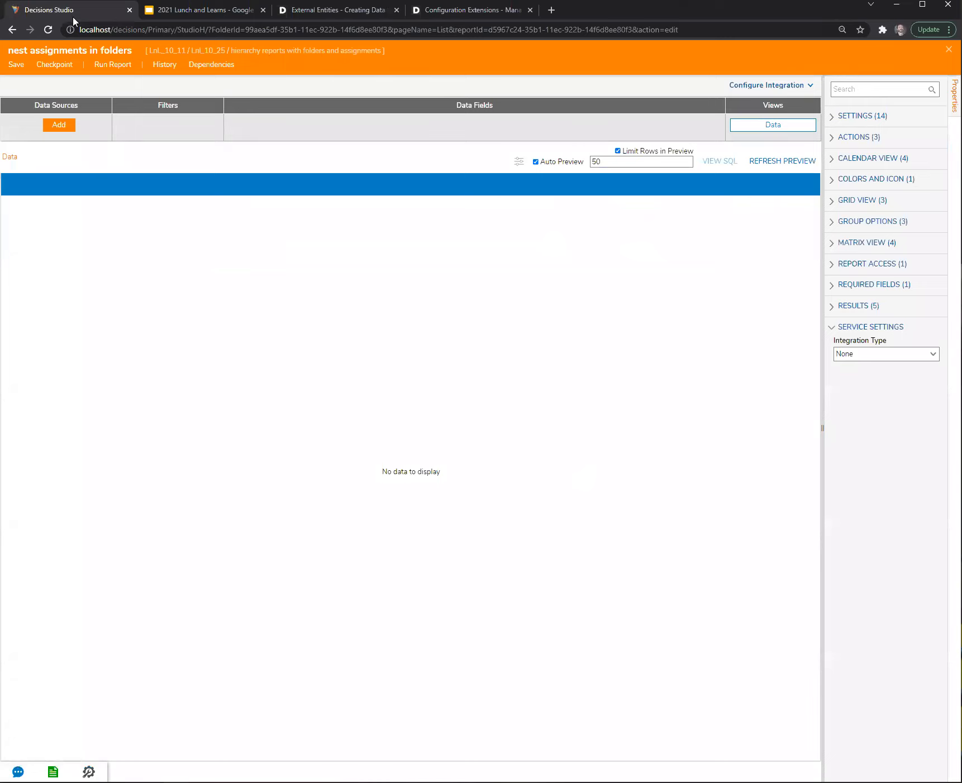
Duplicate the browser tab without breaking the report lock, and inspect the process data of the [WF000009] asdf folder
right_click(81, 9)
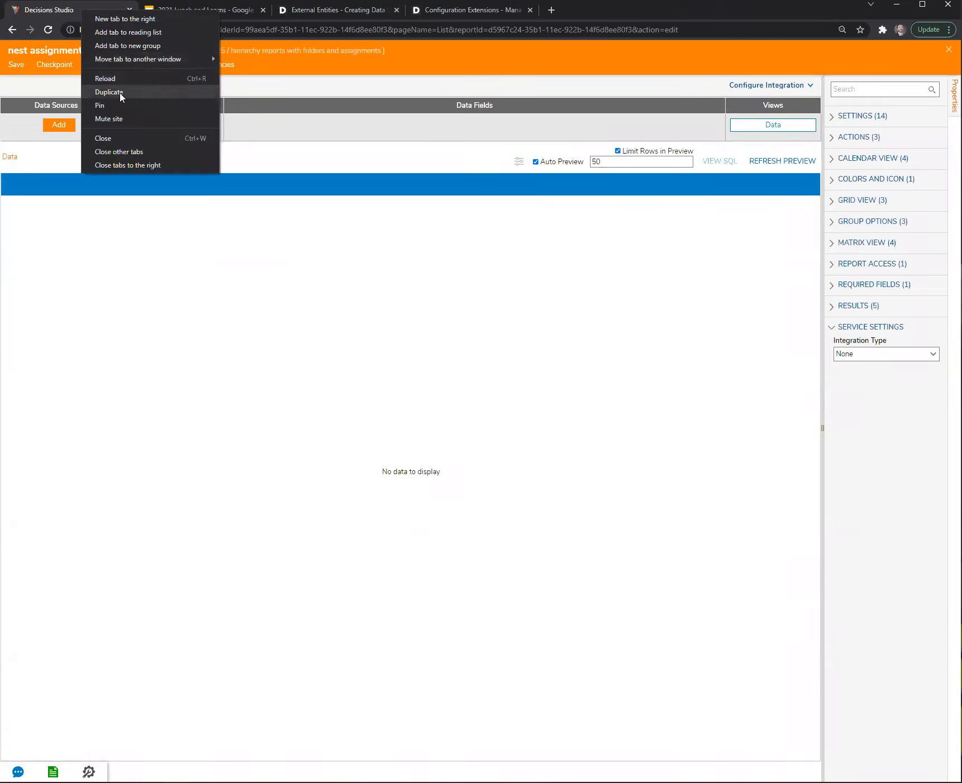
left_click(120, 93)
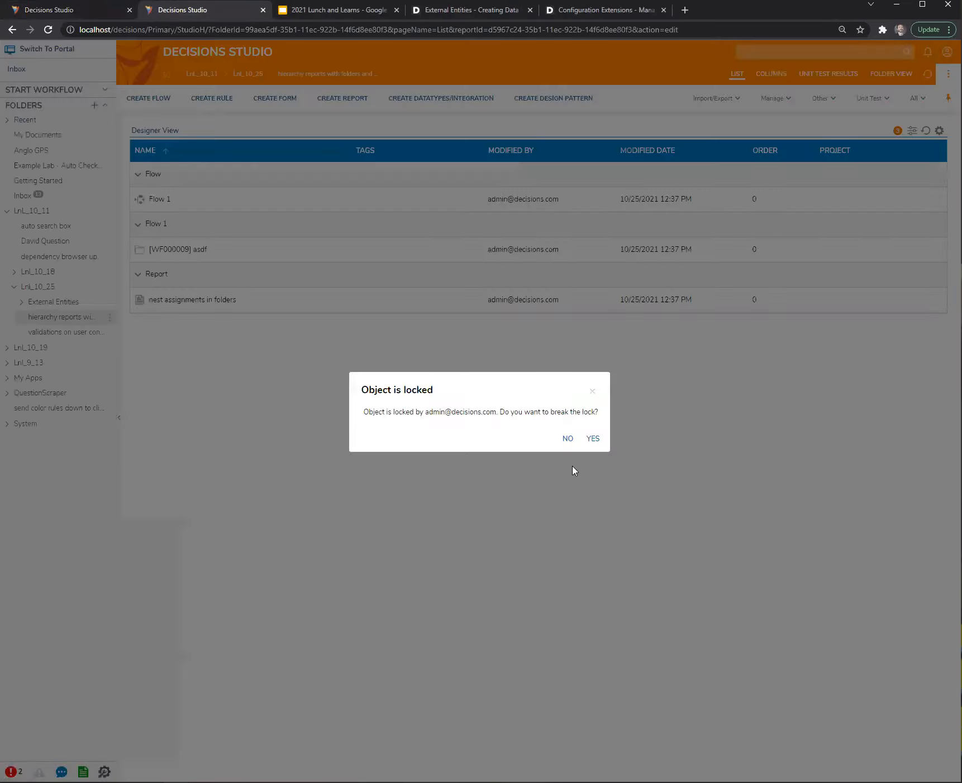
left_click(566, 440)
left_click(179, 250)
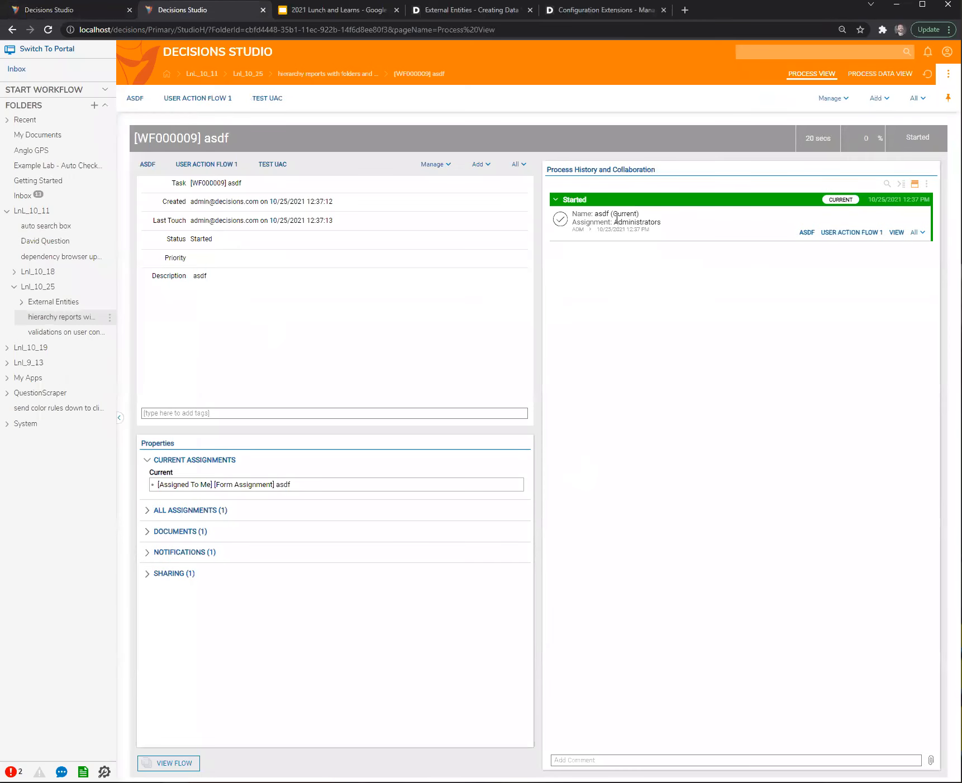
left_click(878, 77)
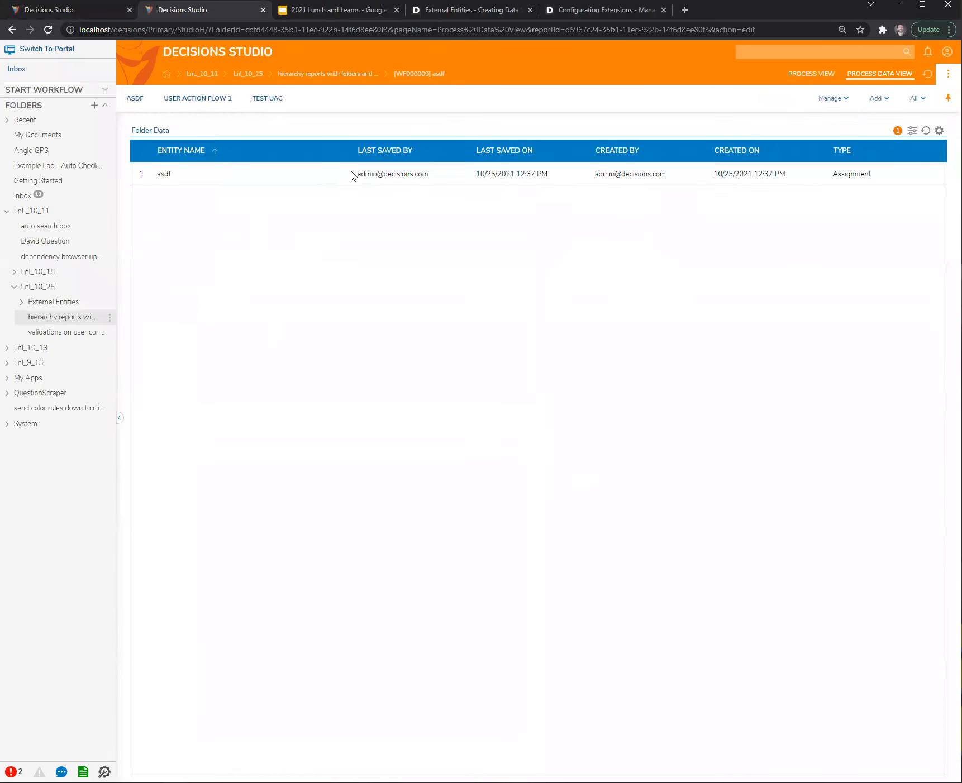
Return to the report designer and add the Assignment data source to the report
left_click(69, 13)
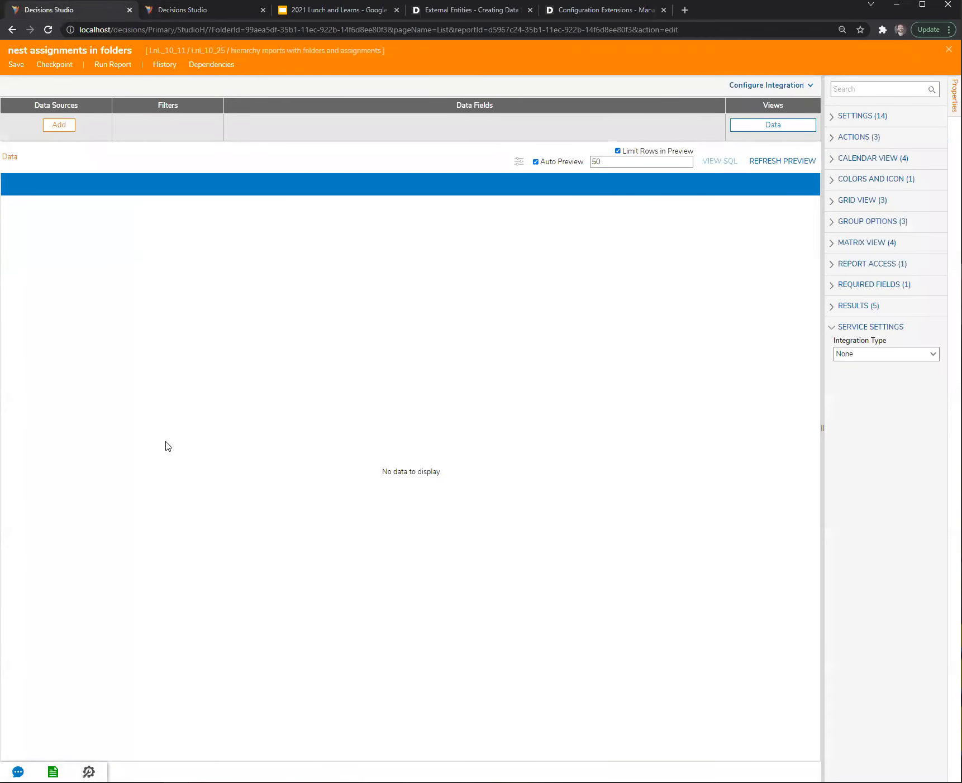
left_click(58, 125)
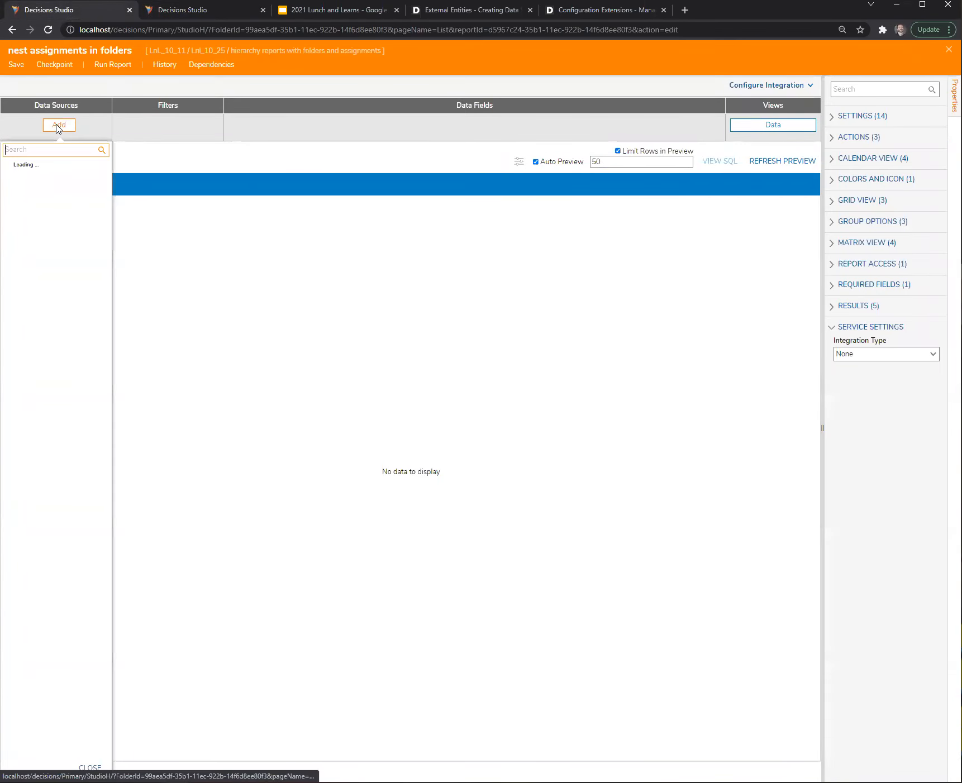
type("assign")
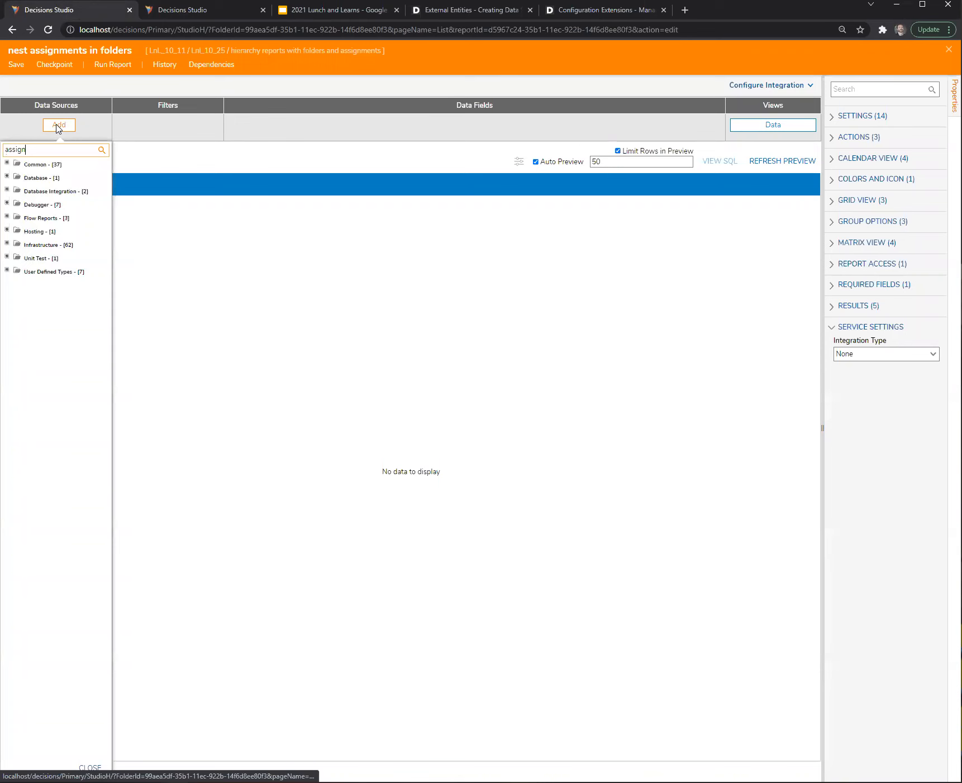
type("ment")
left_click(45, 162)
Add the Entity Name, State, All Assignments, Created By and Created On Date fields to the report
left_click(249, 125)
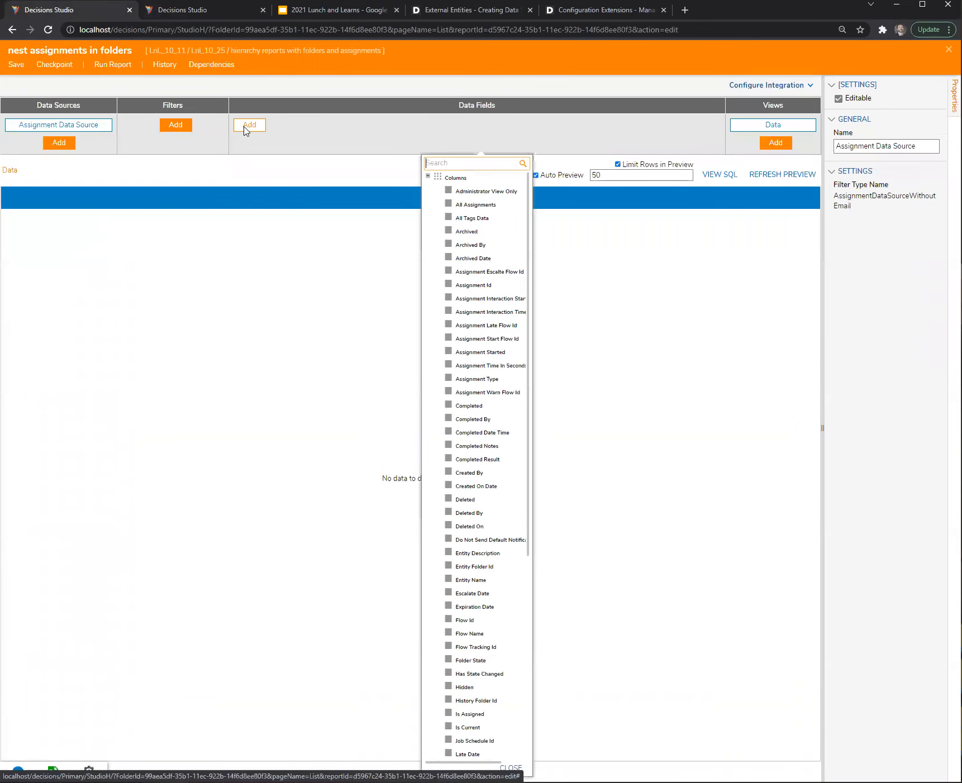
left_click(448, 580)
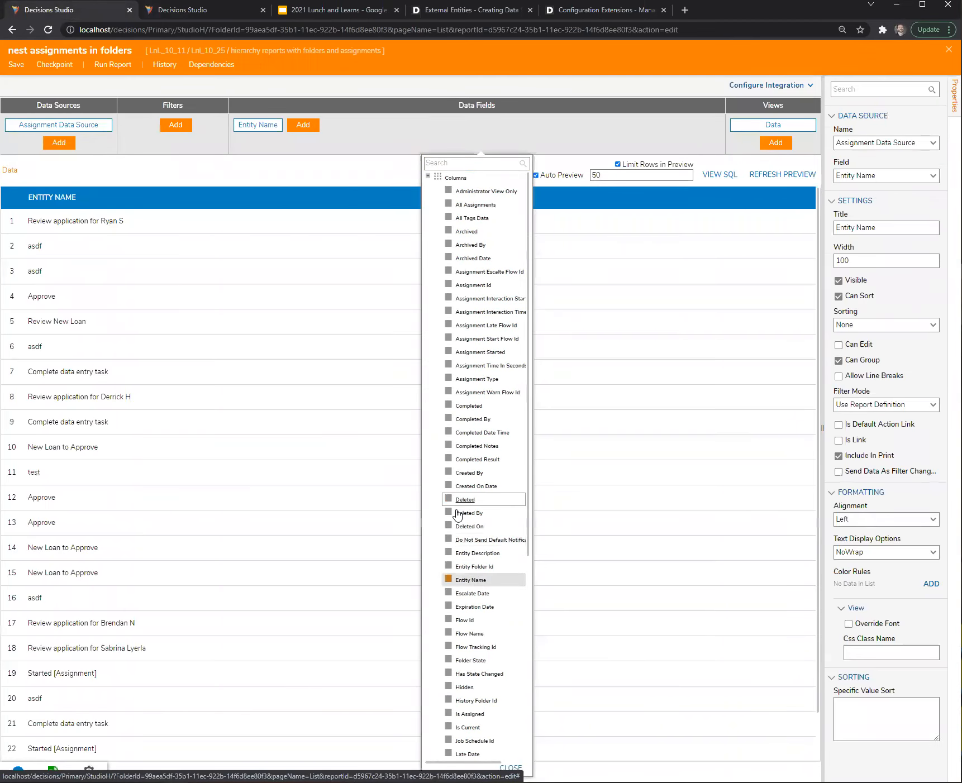
scroll(448, 500, "down", 5)
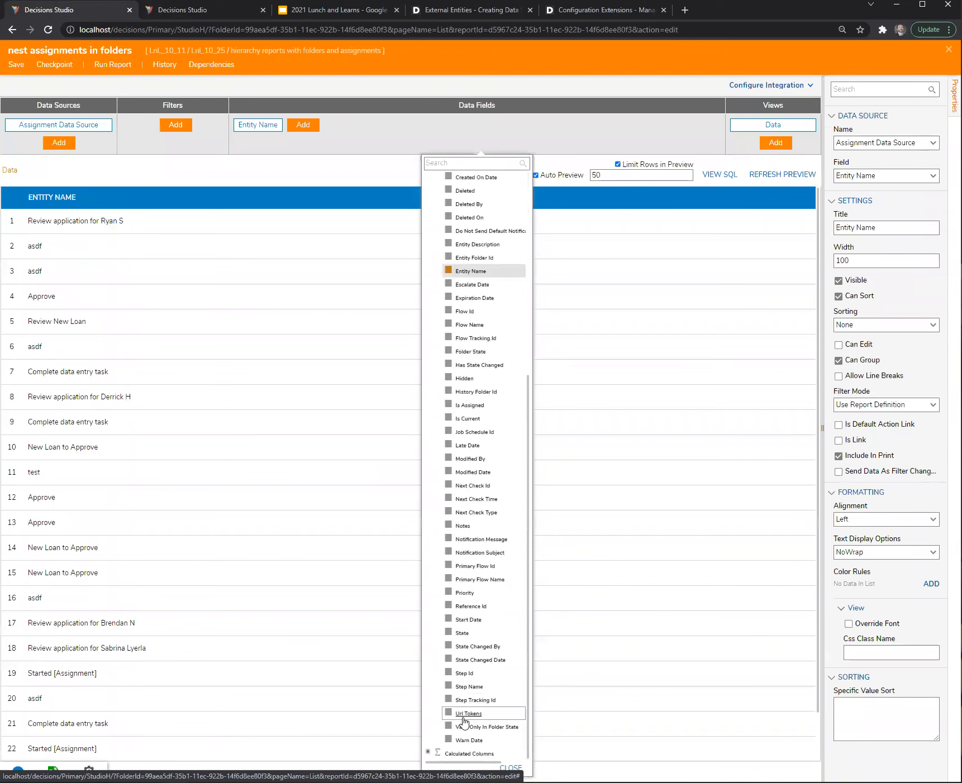
left_click(449, 641)
scroll(451, 642, "up", 5)
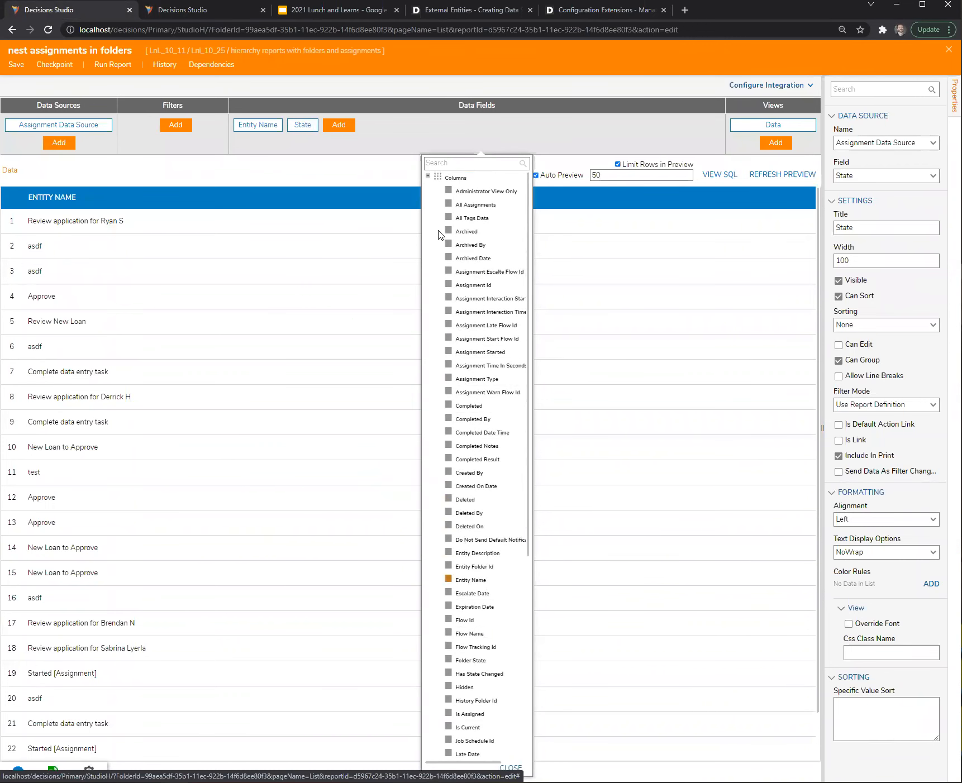
left_click(448, 204)
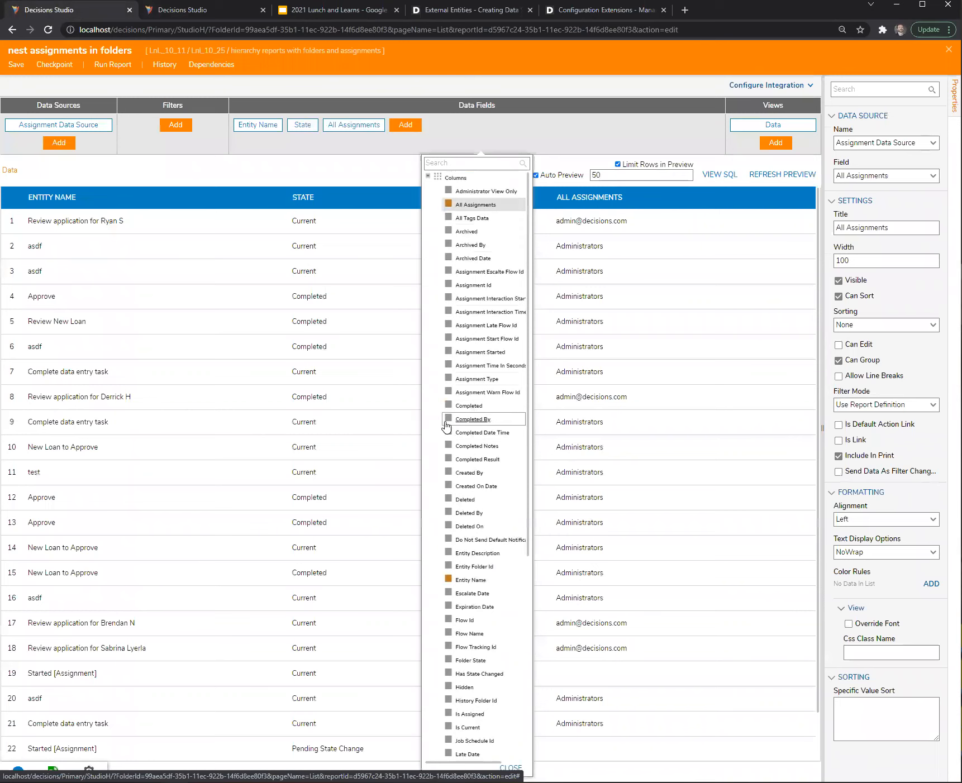
left_click(448, 473)
left_click(448, 486)
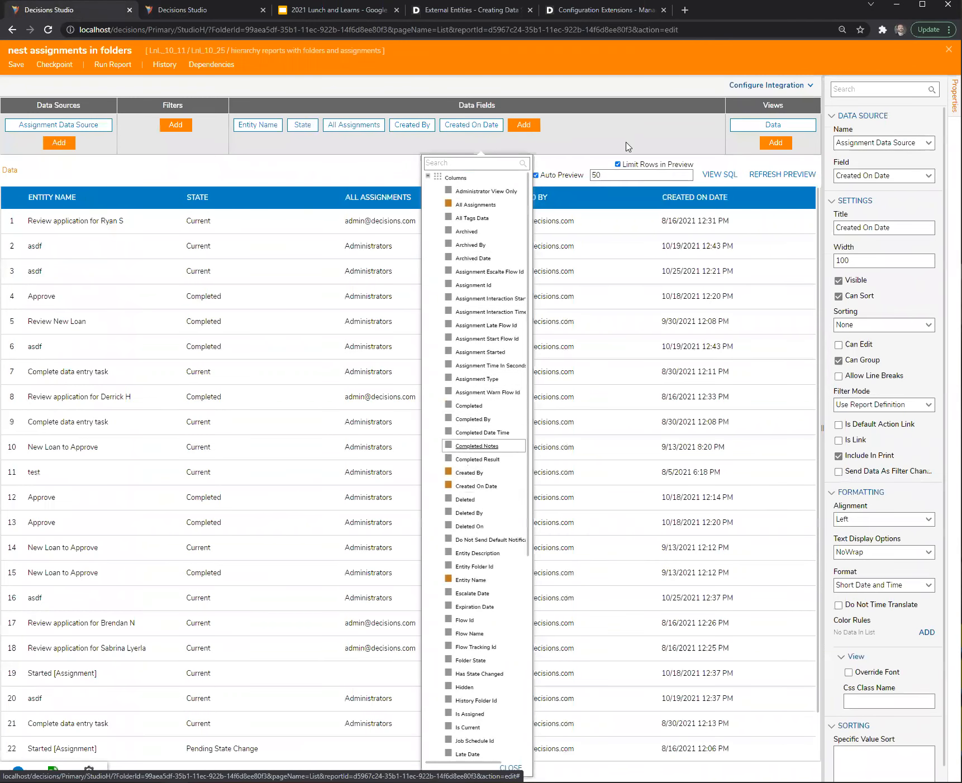
left_click(609, 166)
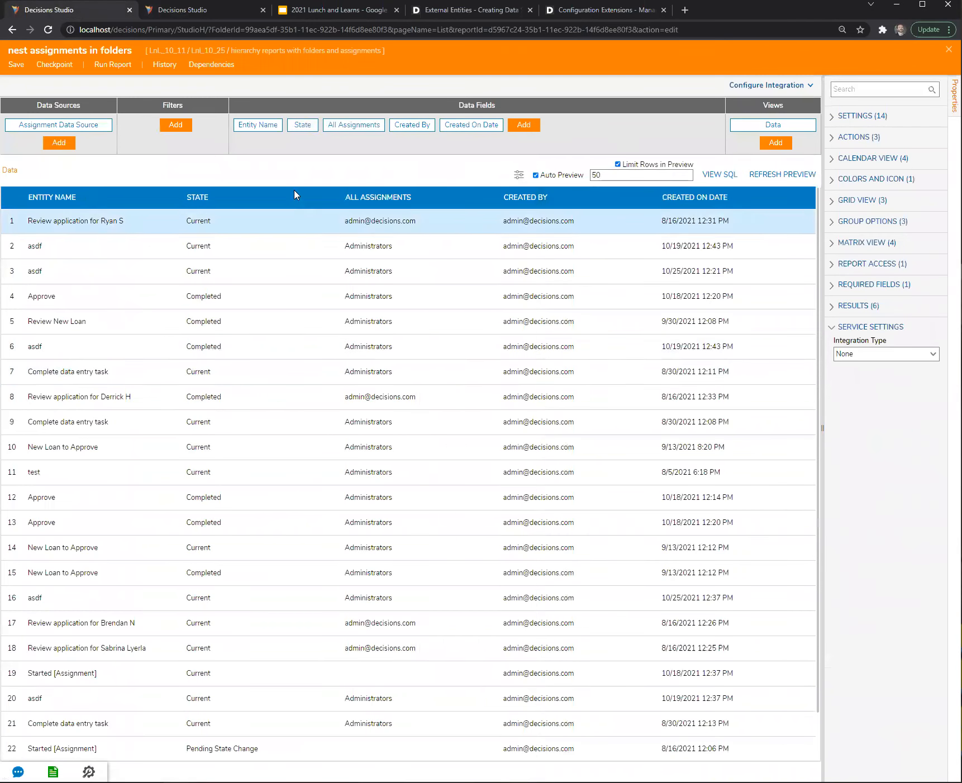
Try a For Folder filter on the "hierarchy reports with folders and assignments" folder, and remove it from the report
left_click(177, 124)
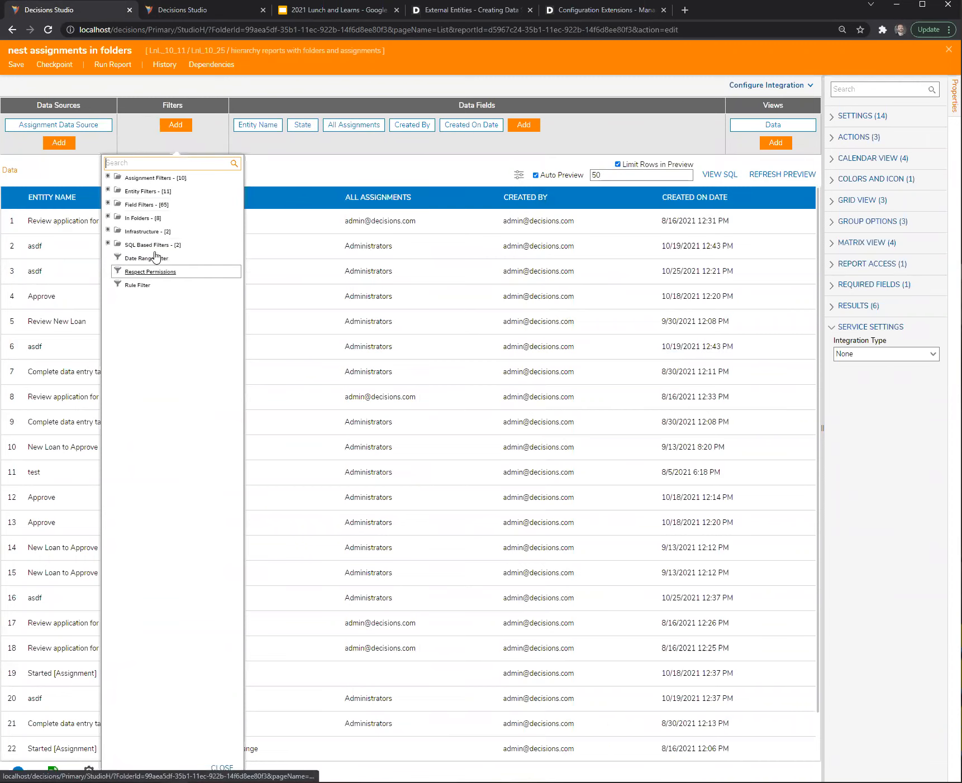
left_click(108, 217)
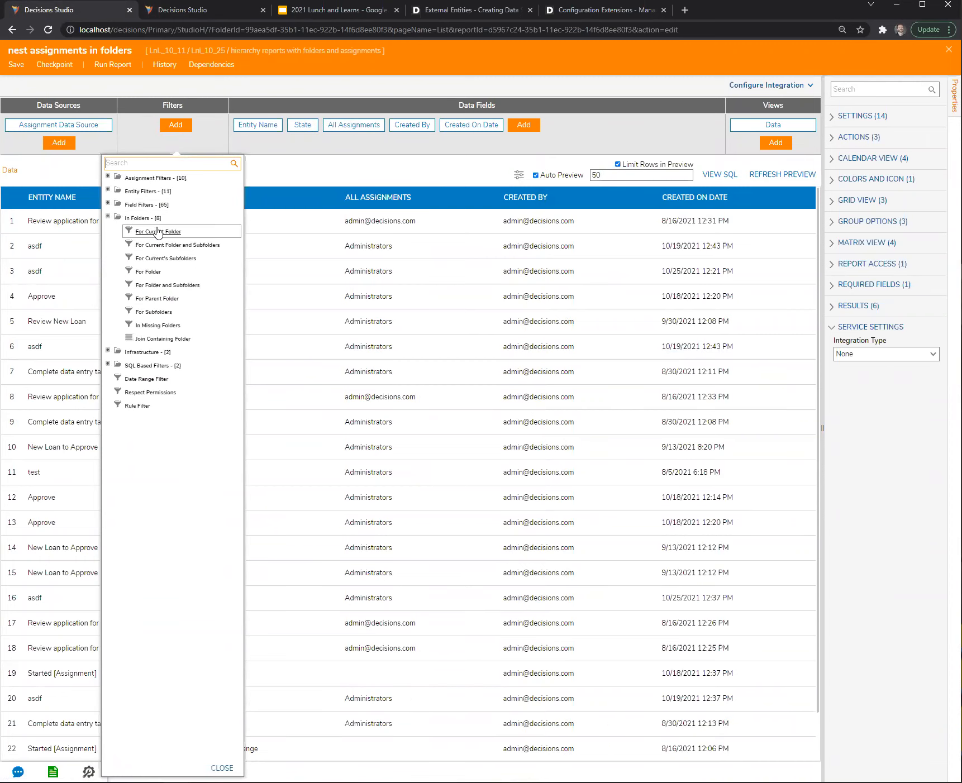
left_click(156, 274)
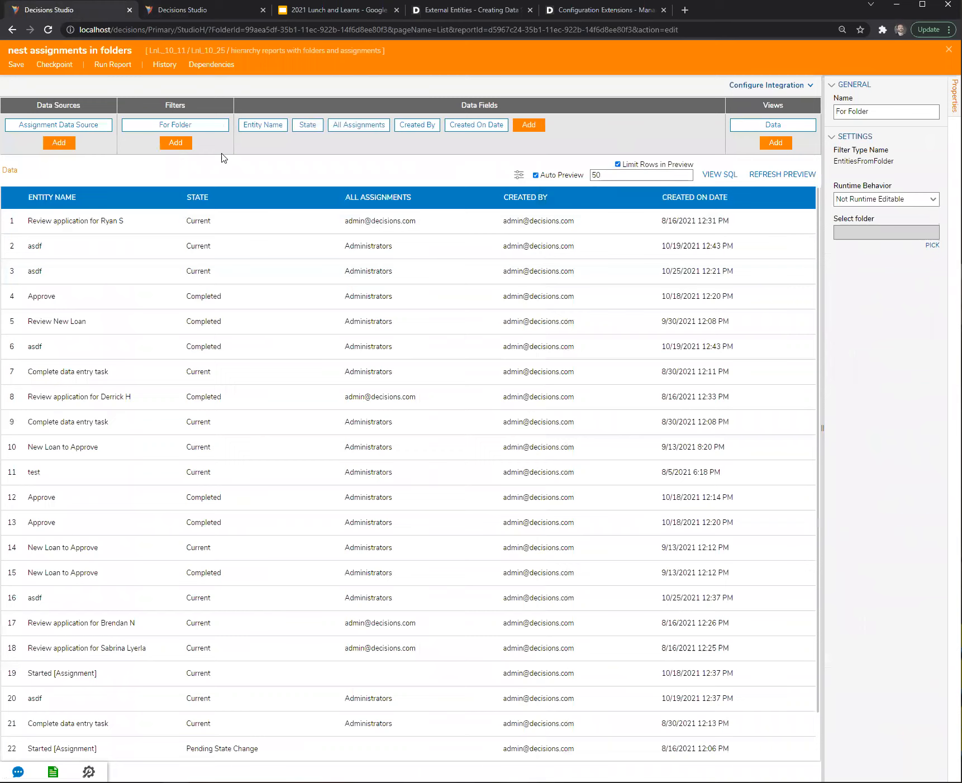
left_click(931, 247)
left_click(500, 339)
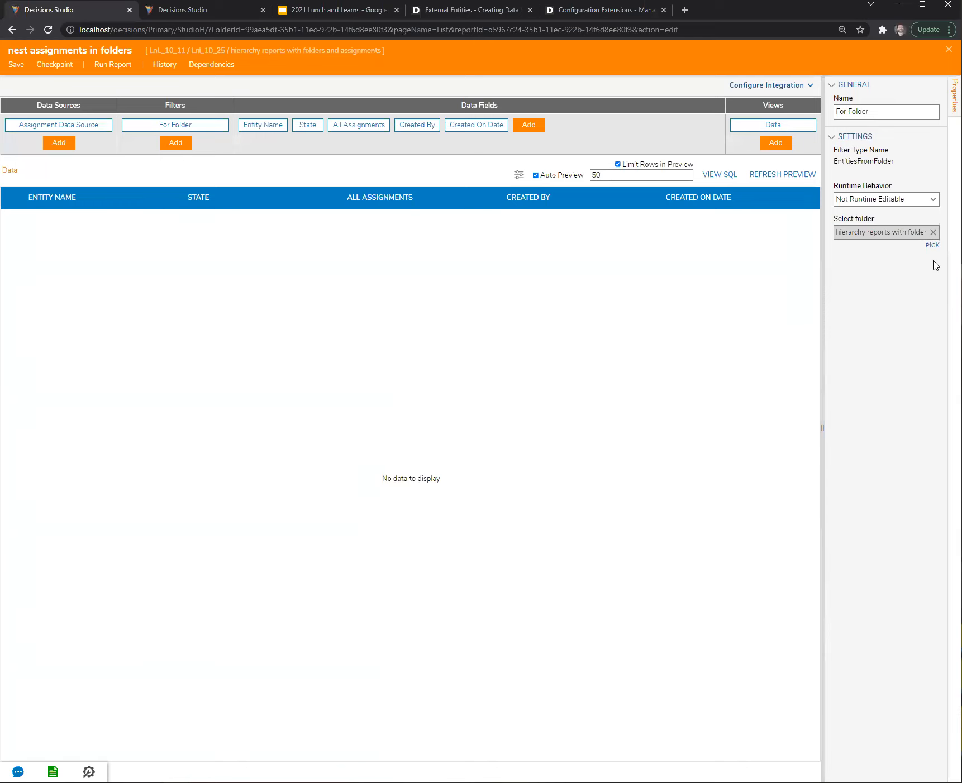
left_click_drag(822, 296, 738, 316)
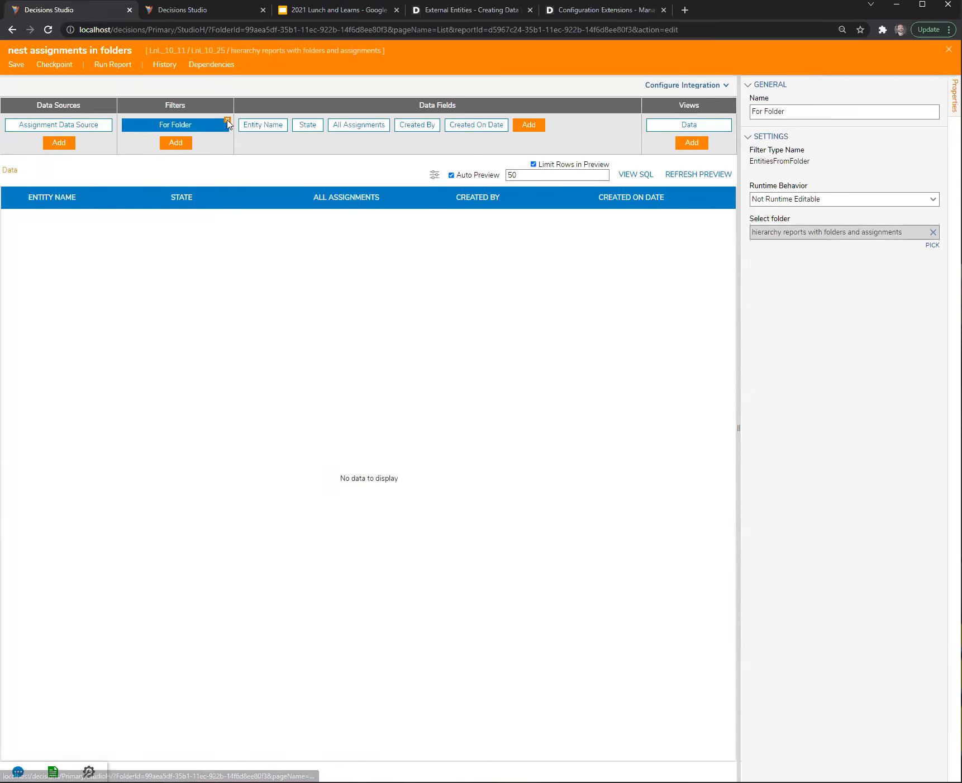
left_click(230, 124)
left_click(551, 445)
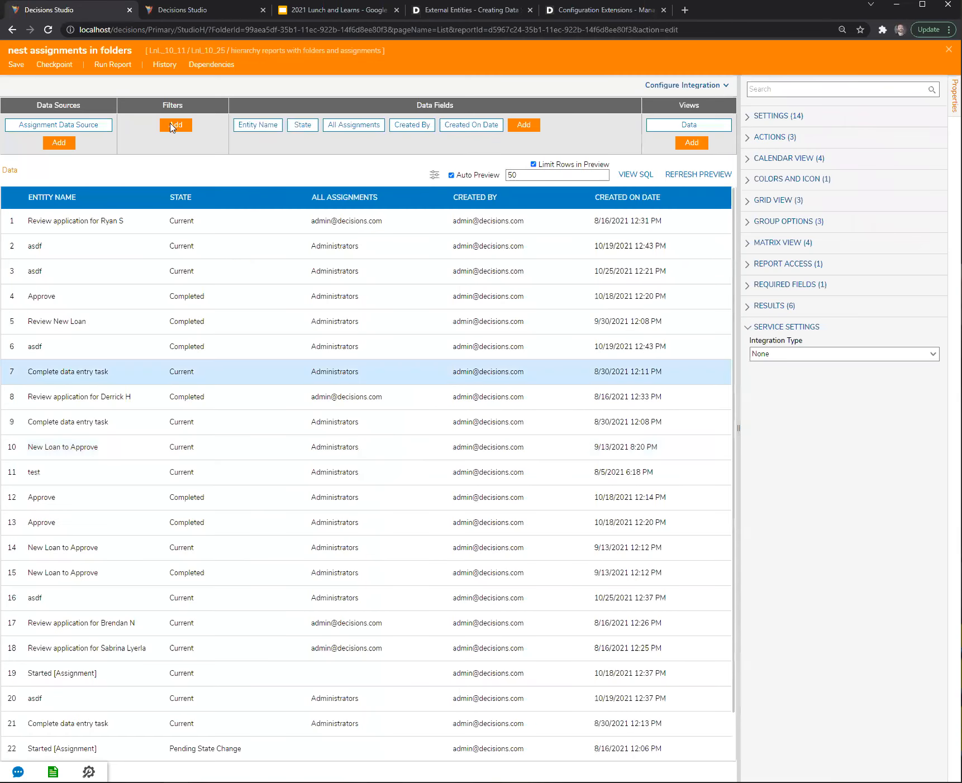
Add a For Folder and Subfolders filter to the report, using the current "hierarchy reports with folders and assignments" folder
left_click(176, 124)
left_click(109, 217)
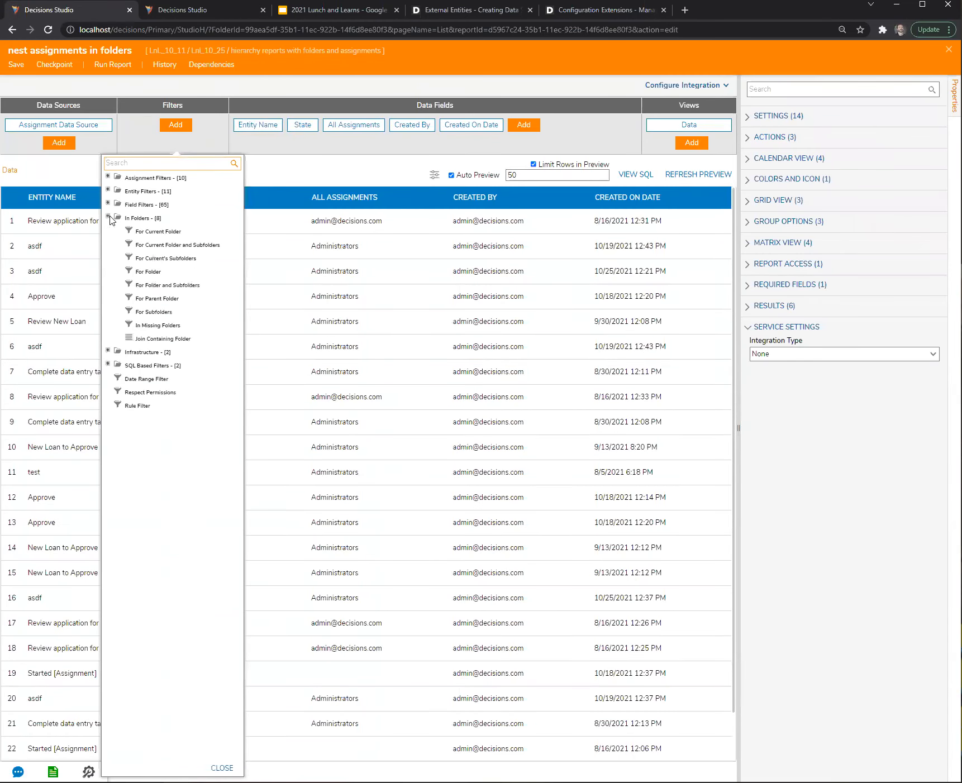
left_click(162, 286)
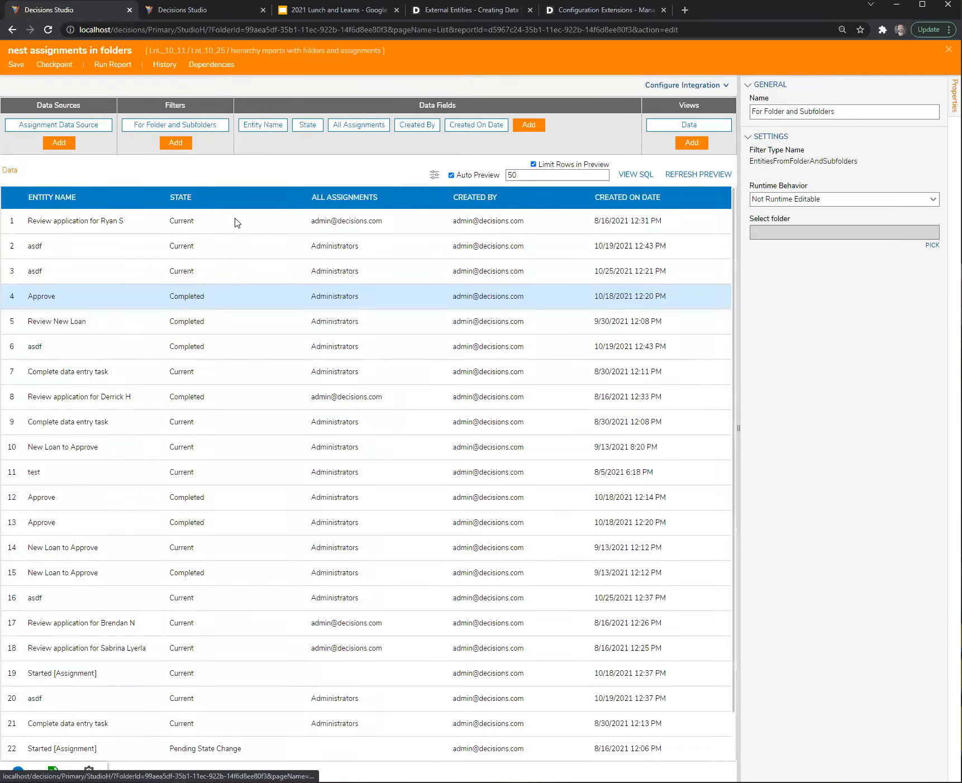
left_click(931, 245)
left_click(481, 343)
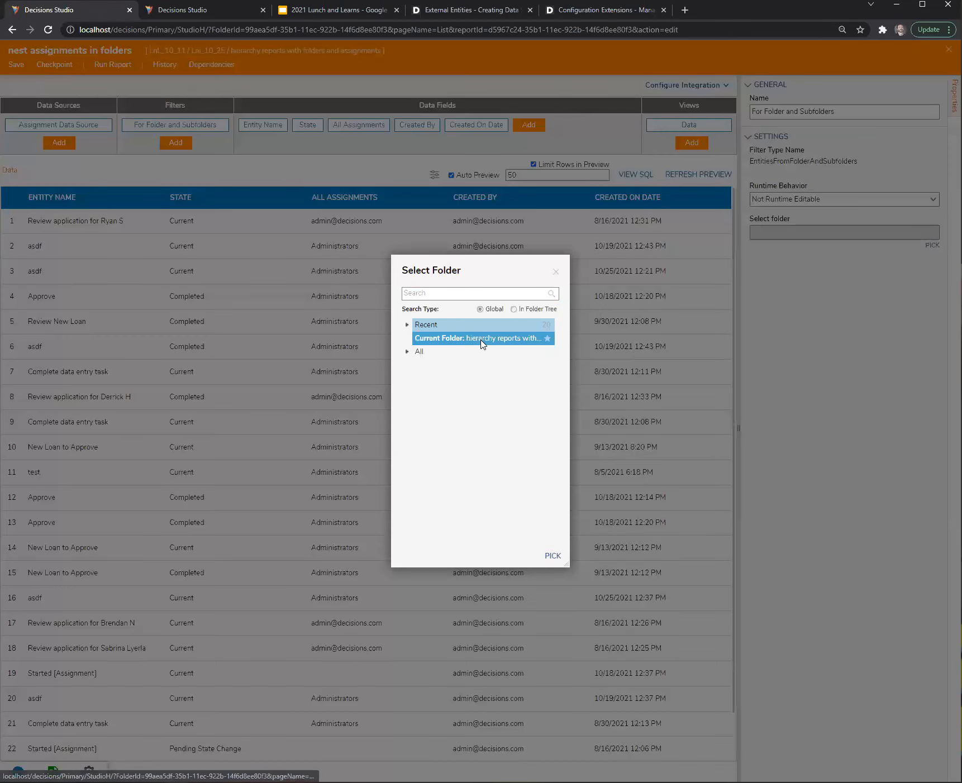
left_click(552, 555)
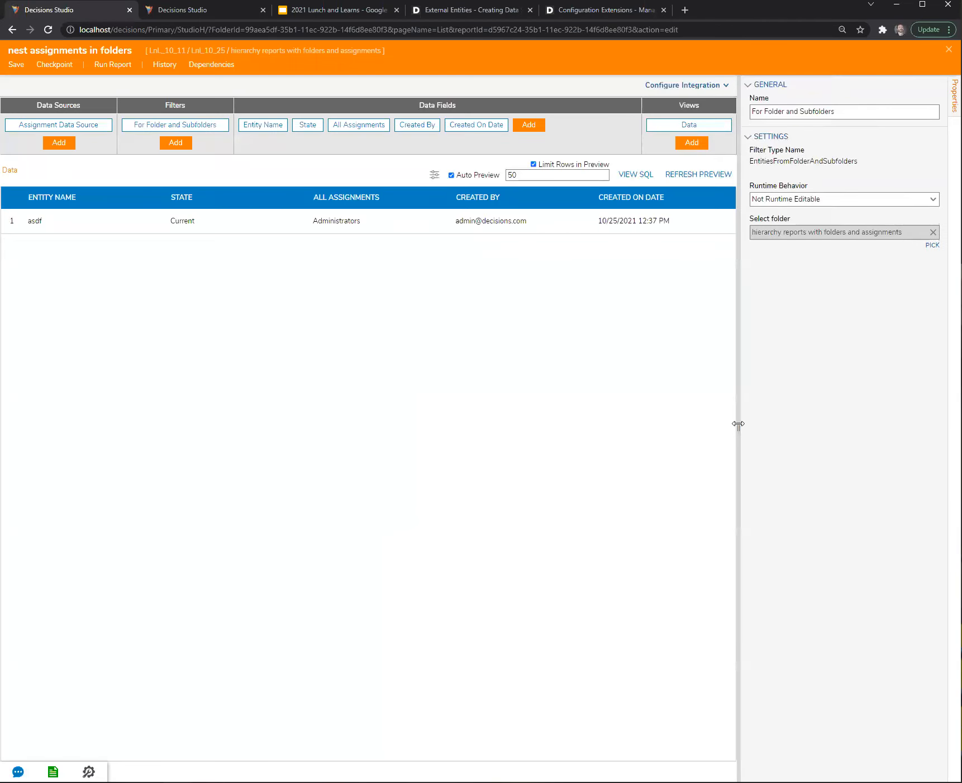
left_click_drag(762, 432, 778, 431)
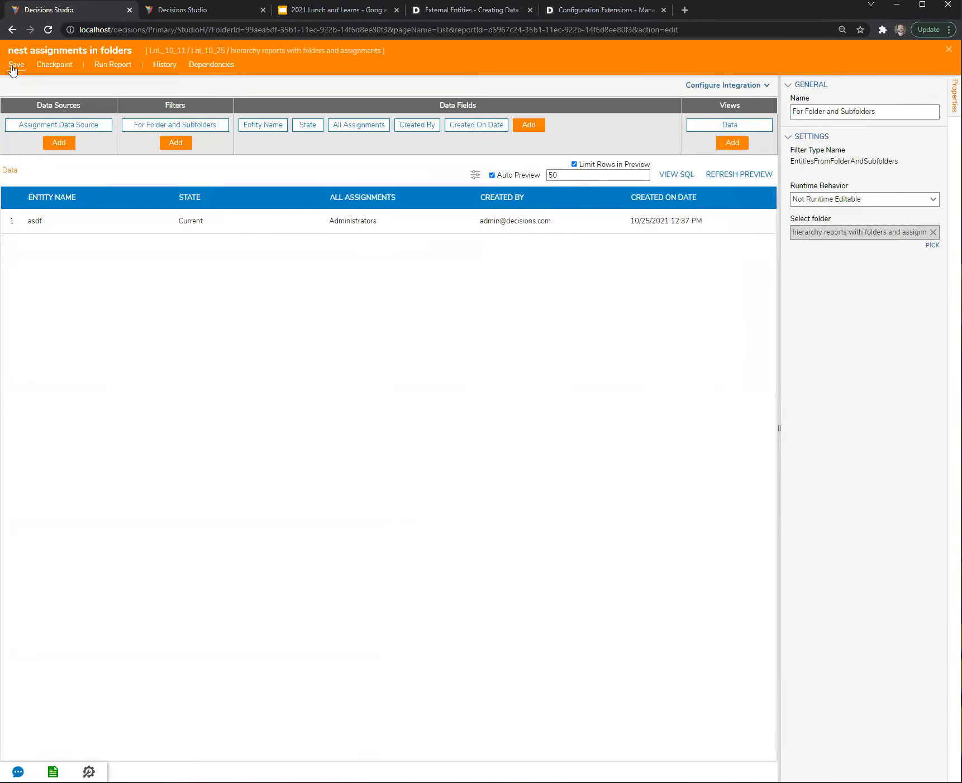
Save the "nest assignments in folders" report and close its designer
left_click(16, 65)
left_click(600, 471)
left_click(948, 50)
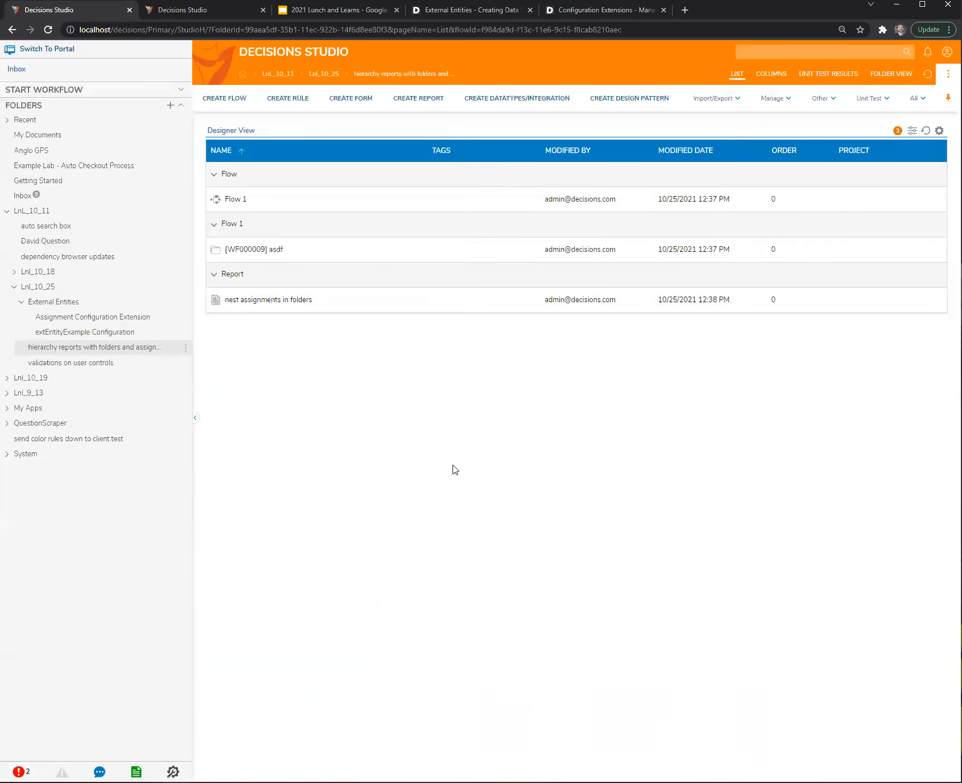
Run Flow 1 to create another process folder, and decline filling in the assigned form
right_click(254, 201)
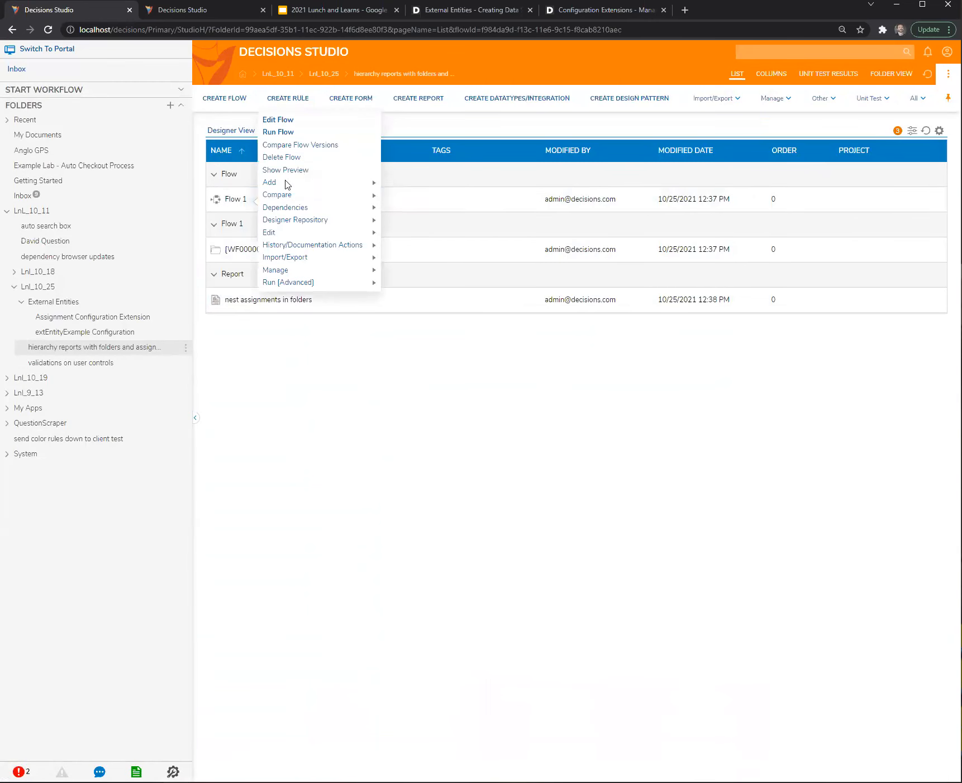
left_click(291, 131)
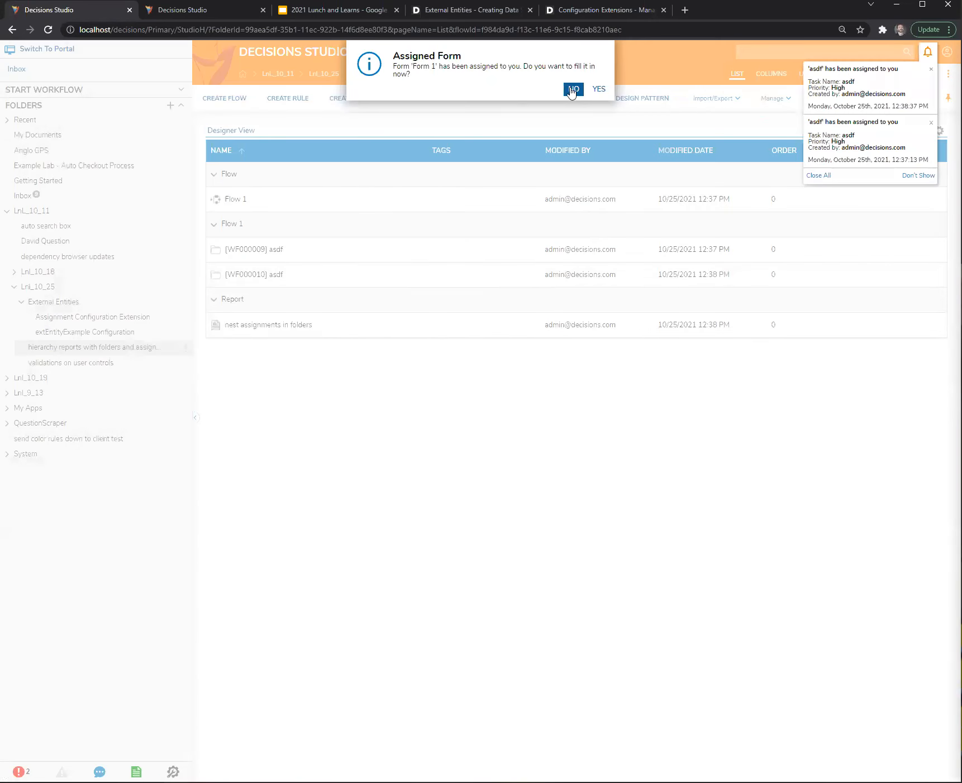
left_click(574, 92)
Reopen the "nest assignments in folders" report for editing and add the Join Containing Folder data source
left_click(250, 330)
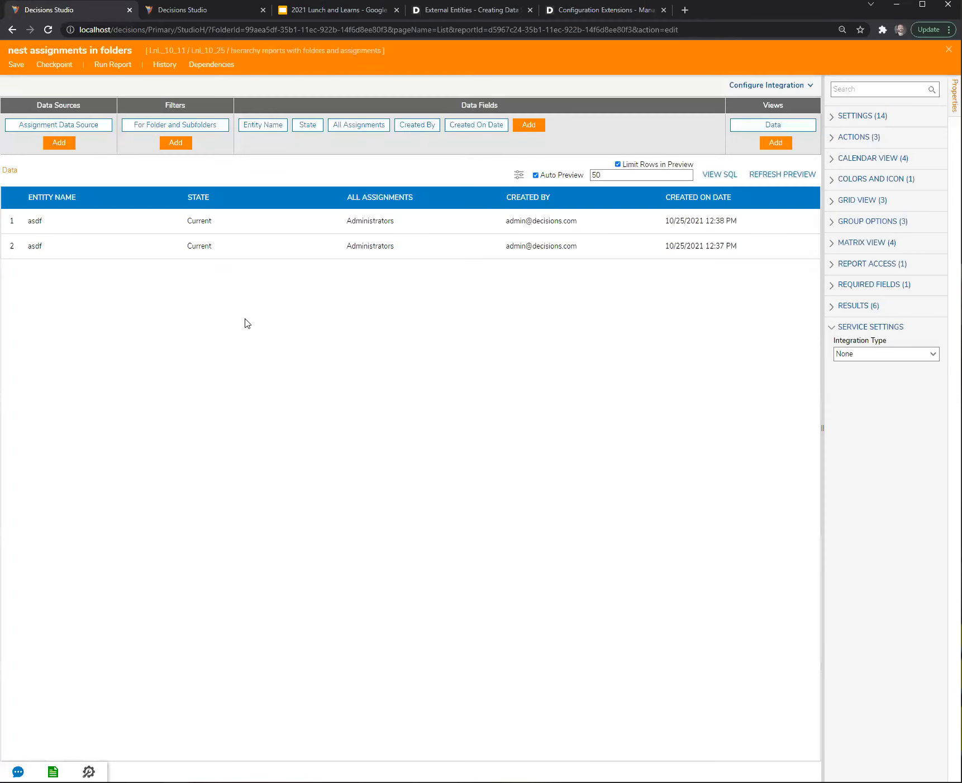
left_click(59, 143)
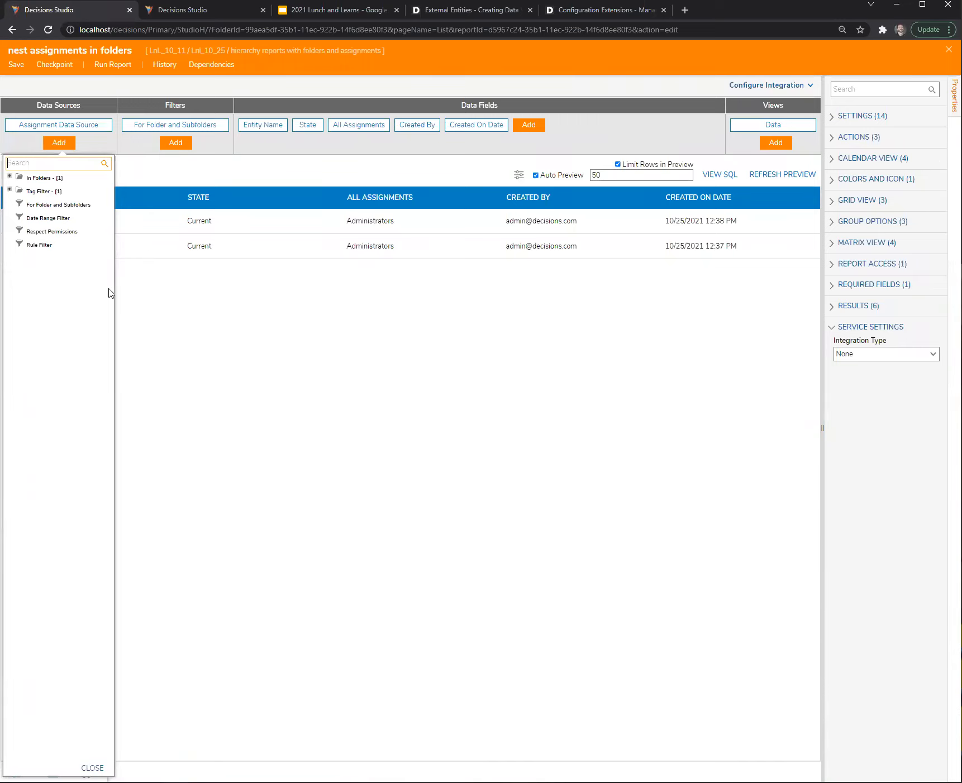
left_click(9, 177)
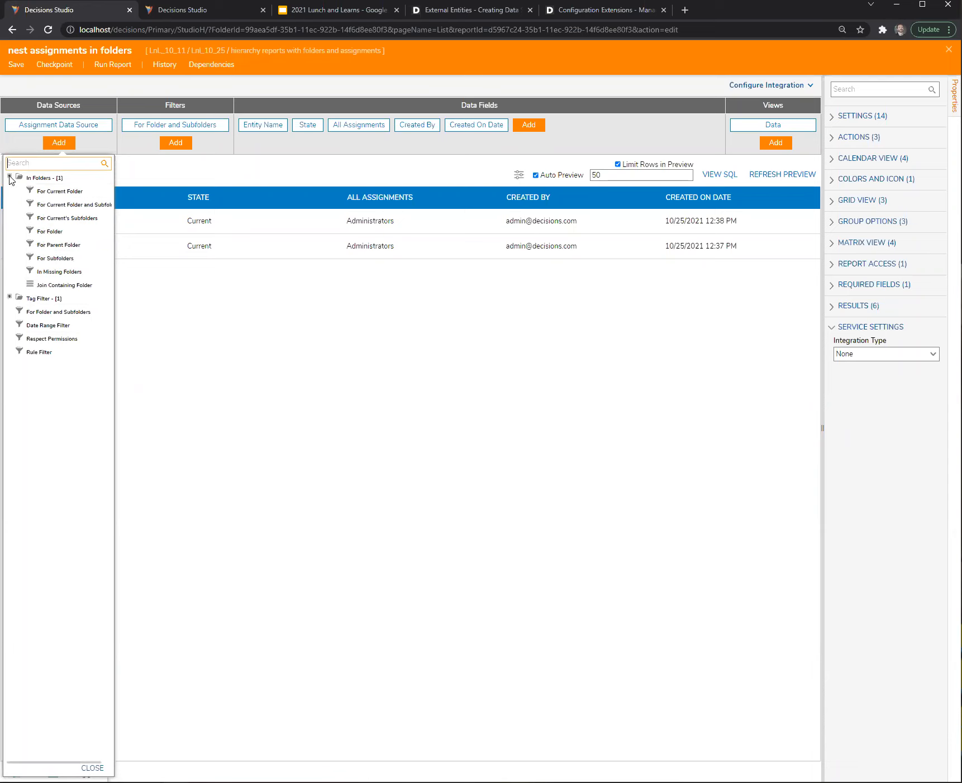
left_click(65, 285)
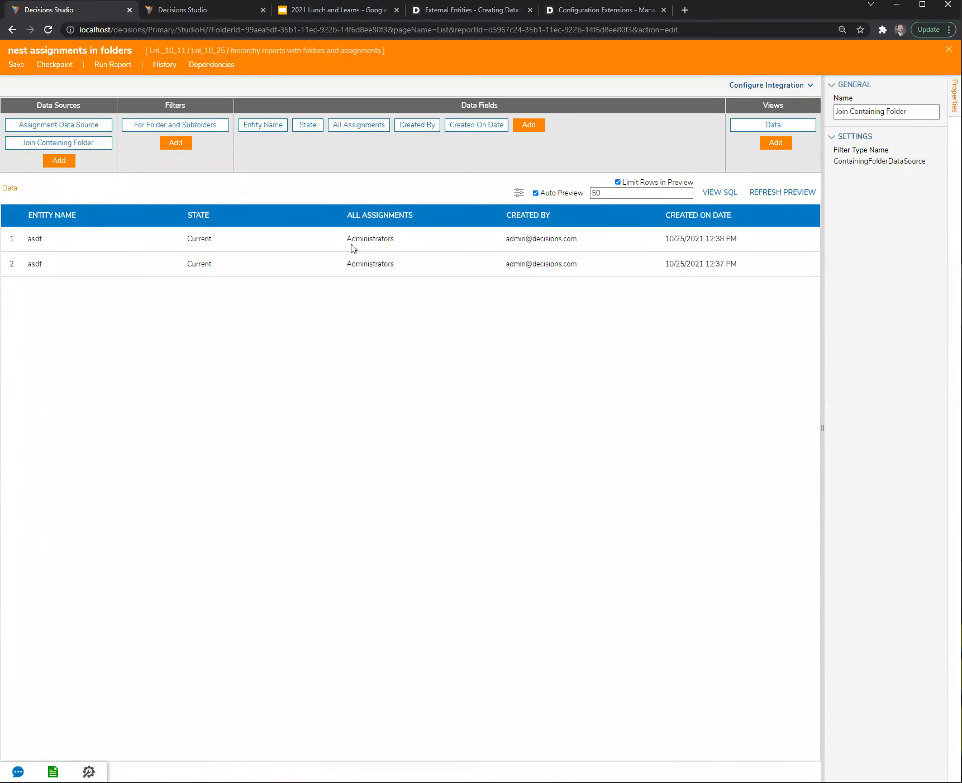
Add the containing folder's In entity Name field to the report
left_click(528, 127)
scroll(499, 451, "down", 10)
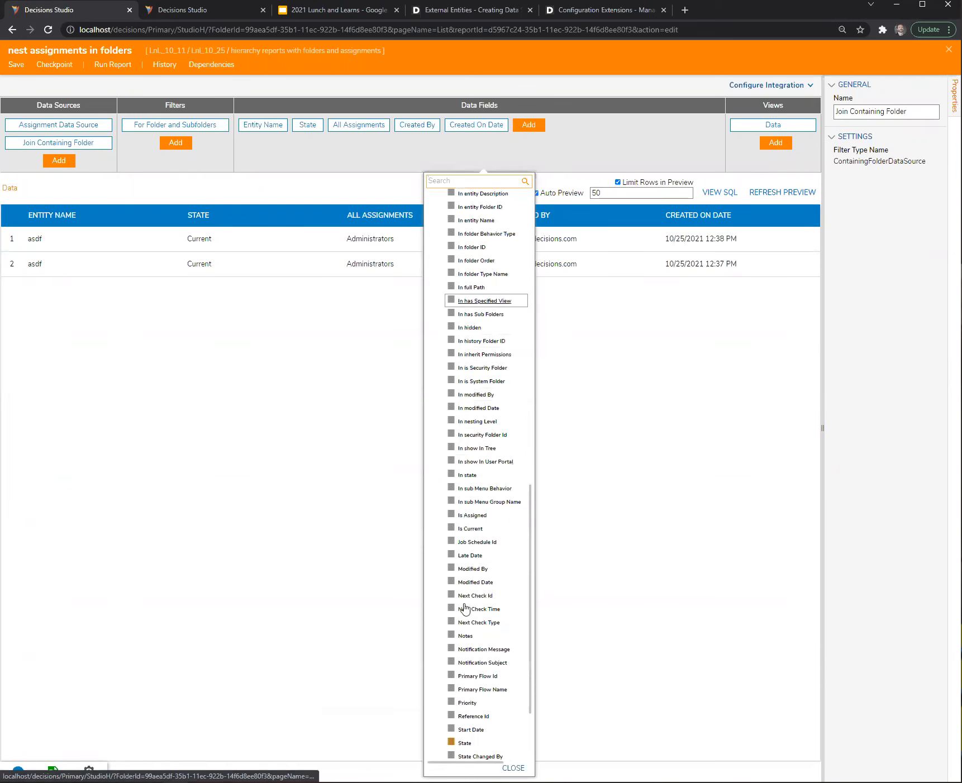
left_click(455, 223)
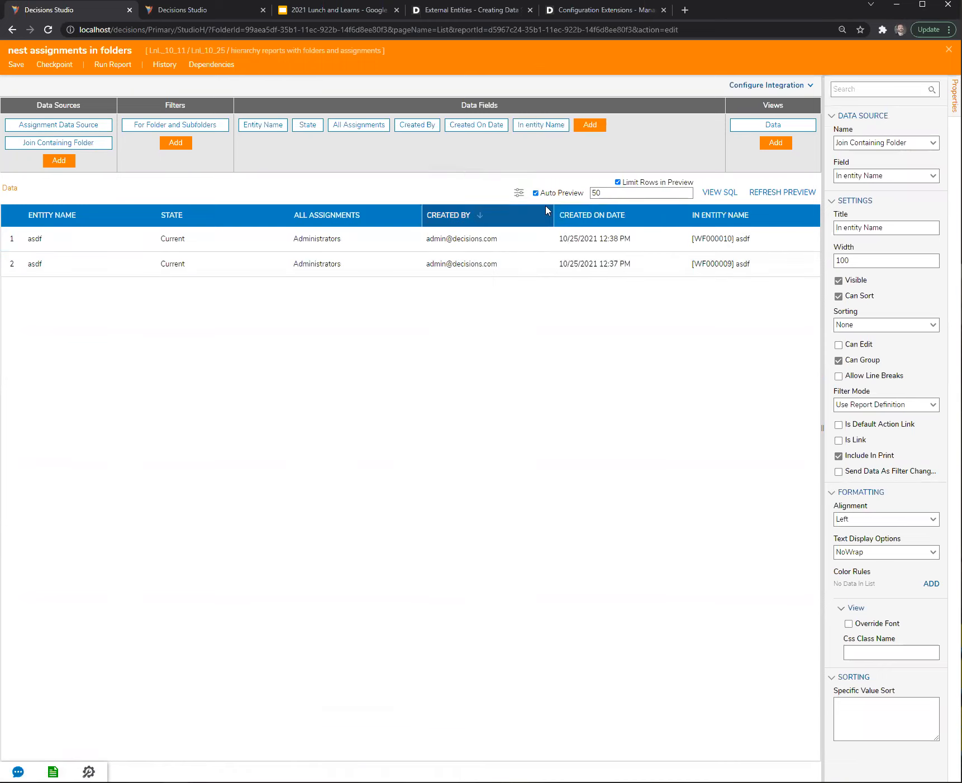
Reorder the report columns so that In entity Name comes first, before Entity Name, and apply the change
left_click(518, 193)
scroll(550, 341, "down", 2)
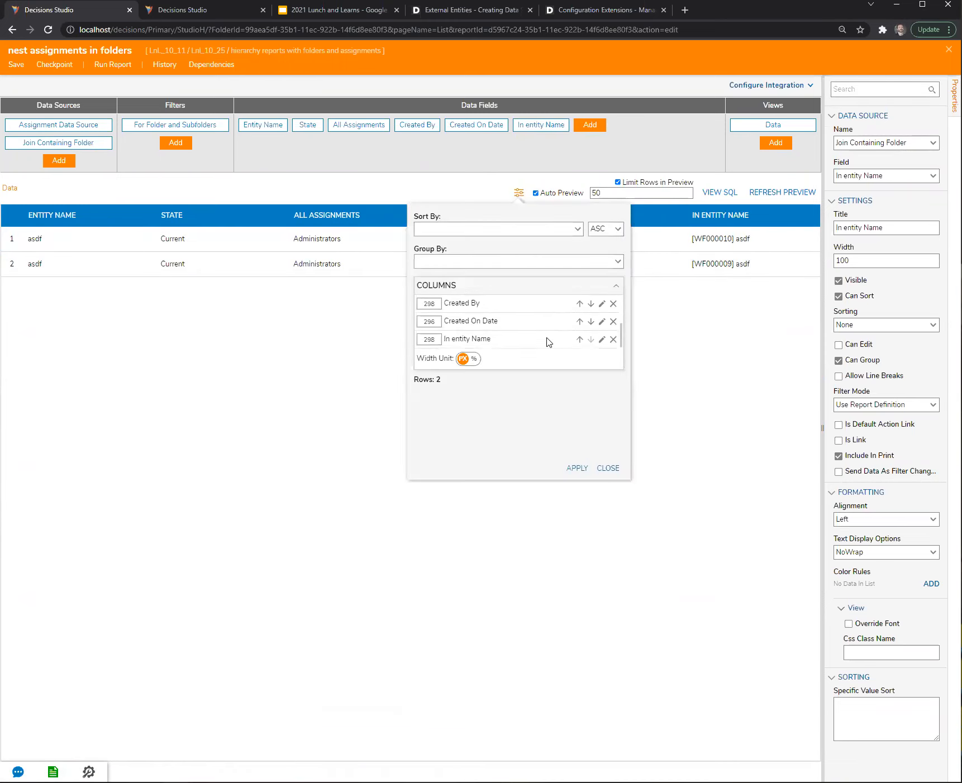
left_click(579, 339)
left_click(579, 321)
left_click(579, 304)
scroll(560, 338, "up", 2)
left_click(579, 339)
left_click(579, 321)
left_click(577, 468)
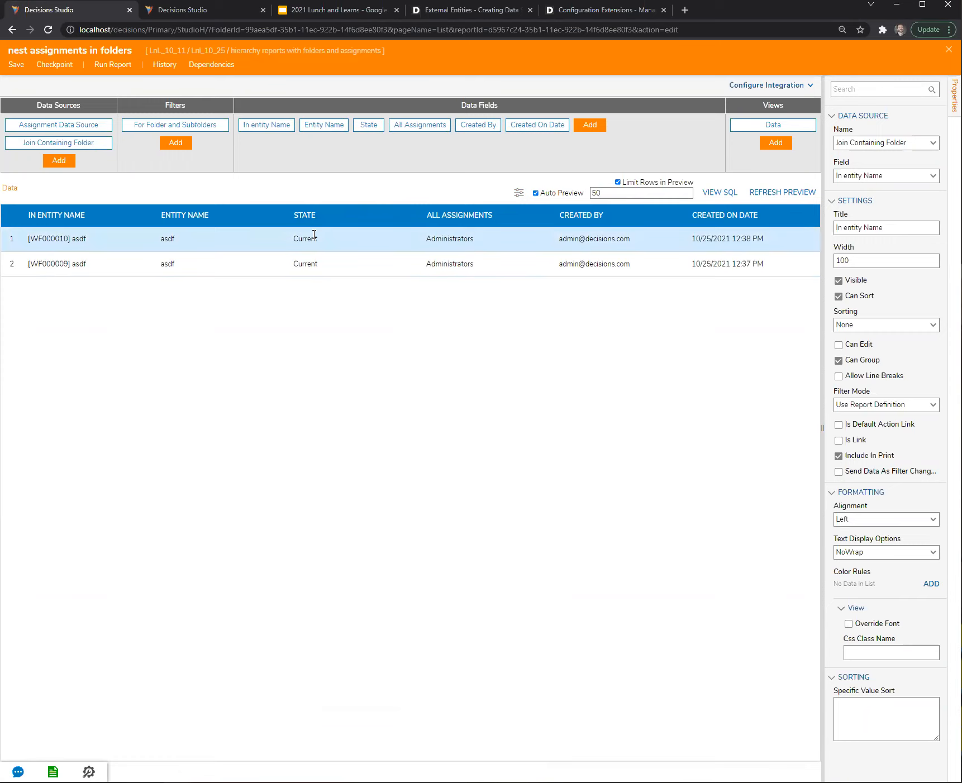
Run the report to view its output, and close the report viewer
left_click(604, 129)
left_click(220, 412)
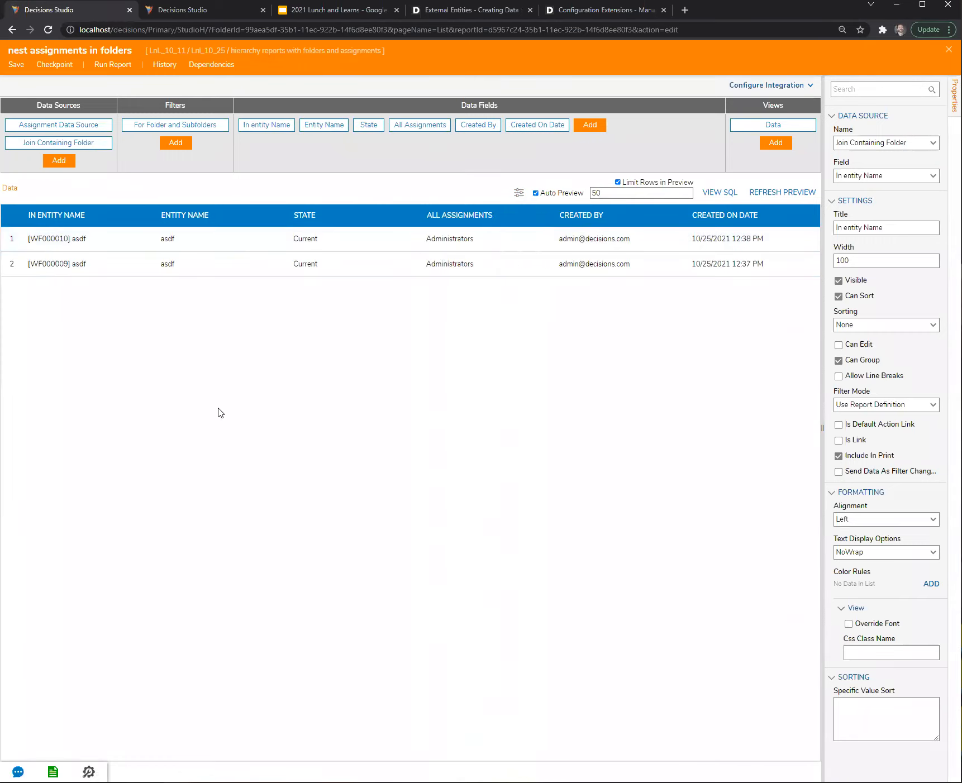
left_click(97, 65)
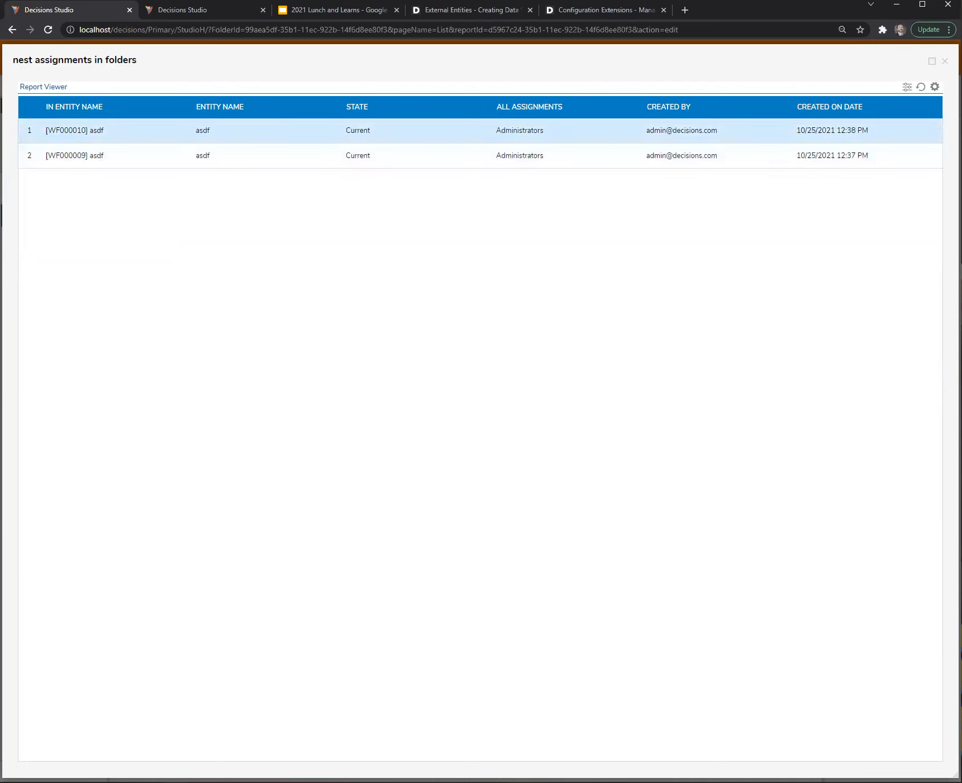
left_click(944, 61)
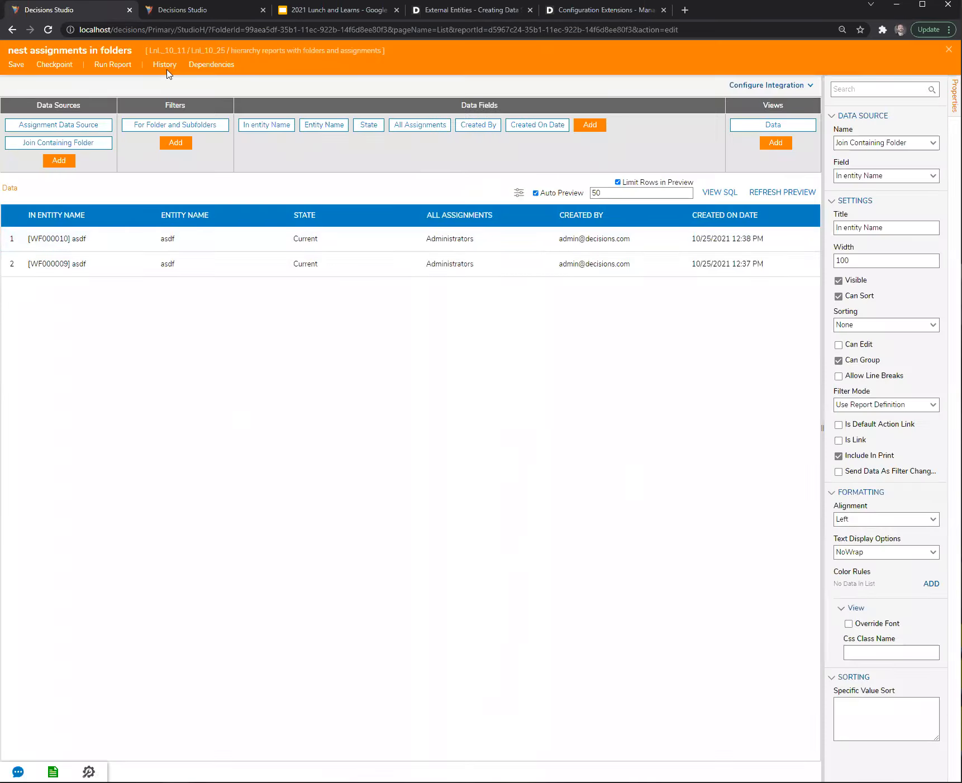
In the second Decisions tab, open the Profiler under System Tools and examine how its Service Call Boundary rows nest
left_click(180, 6)
left_click(27, 424)
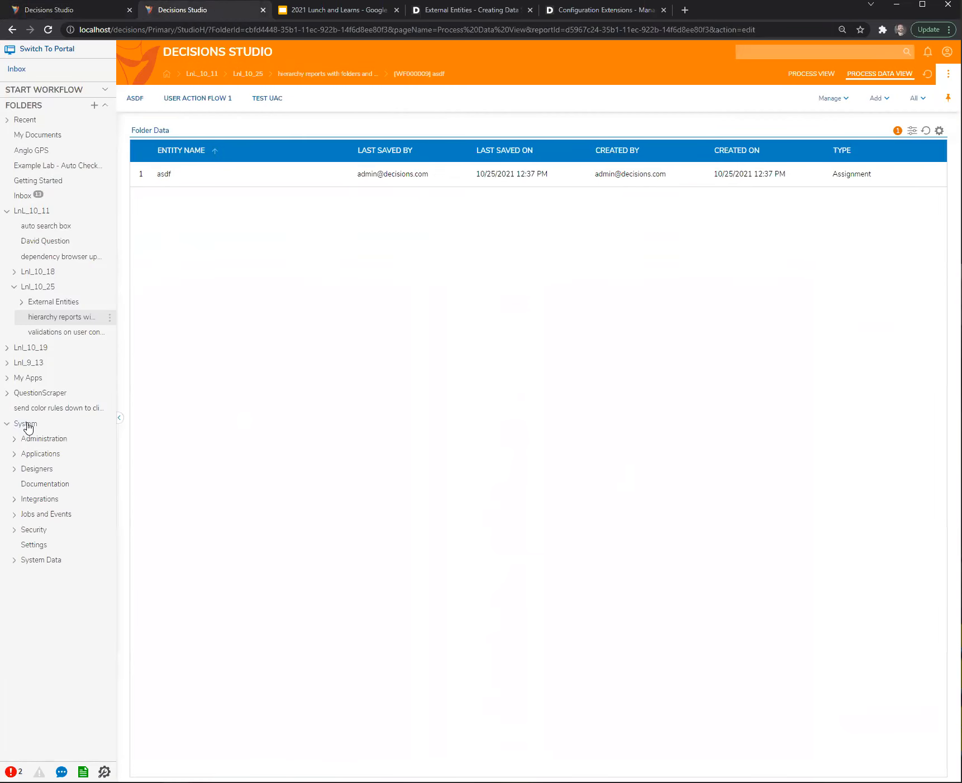
left_click(15, 439)
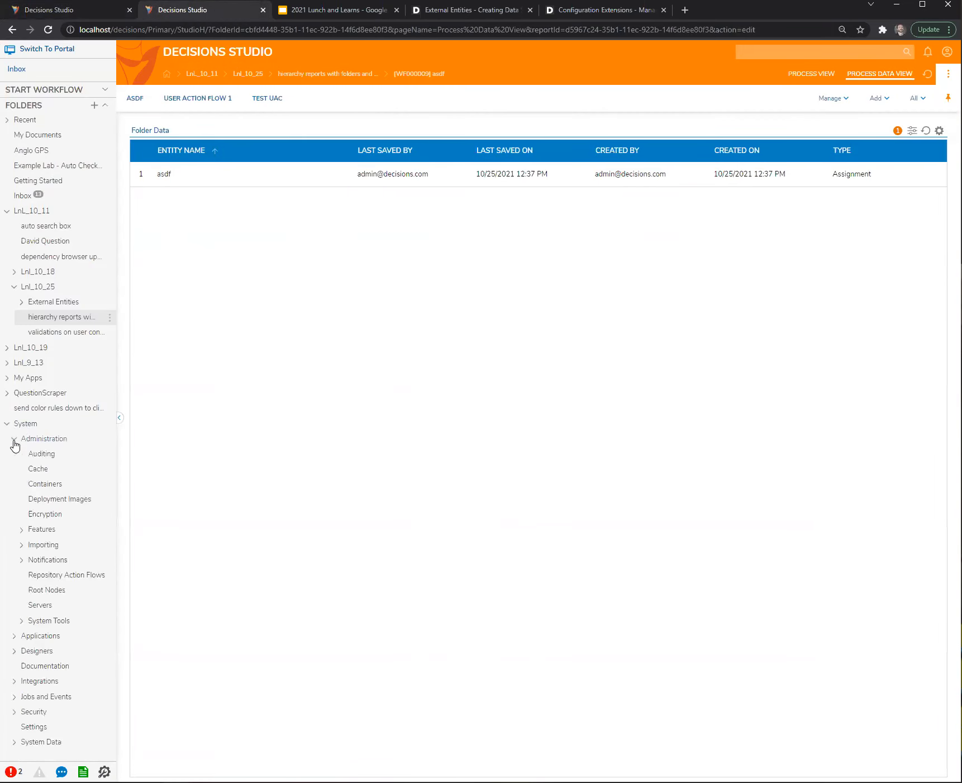
left_click(21, 622)
left_click(59, 712)
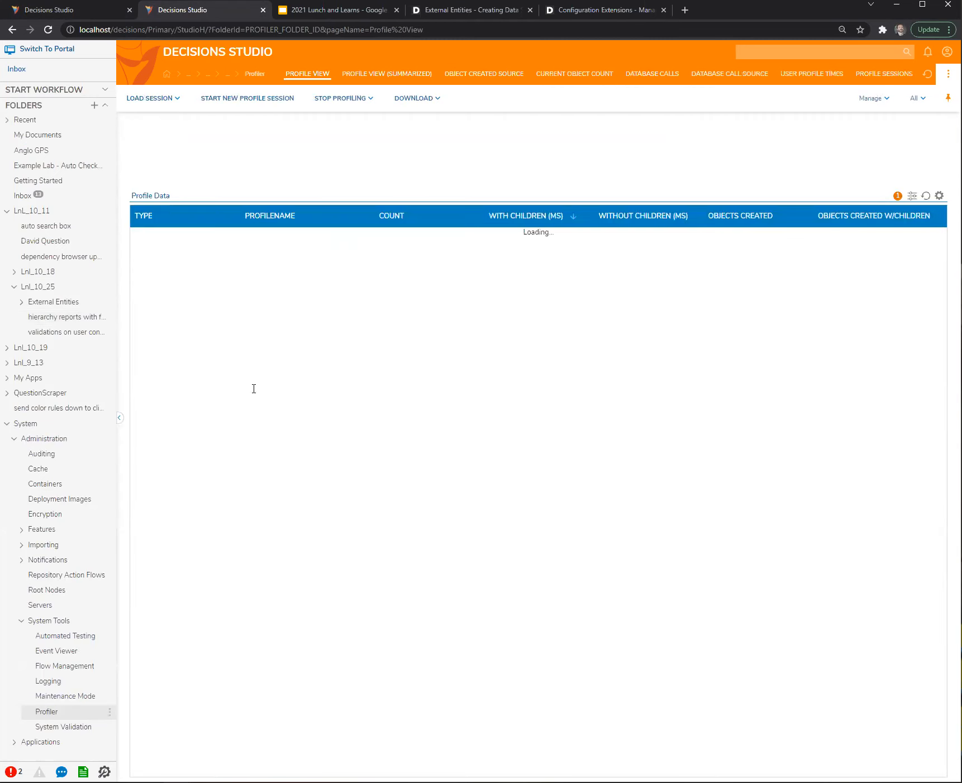
left_click(136, 238)
left_click(148, 264)
left_click(158, 290)
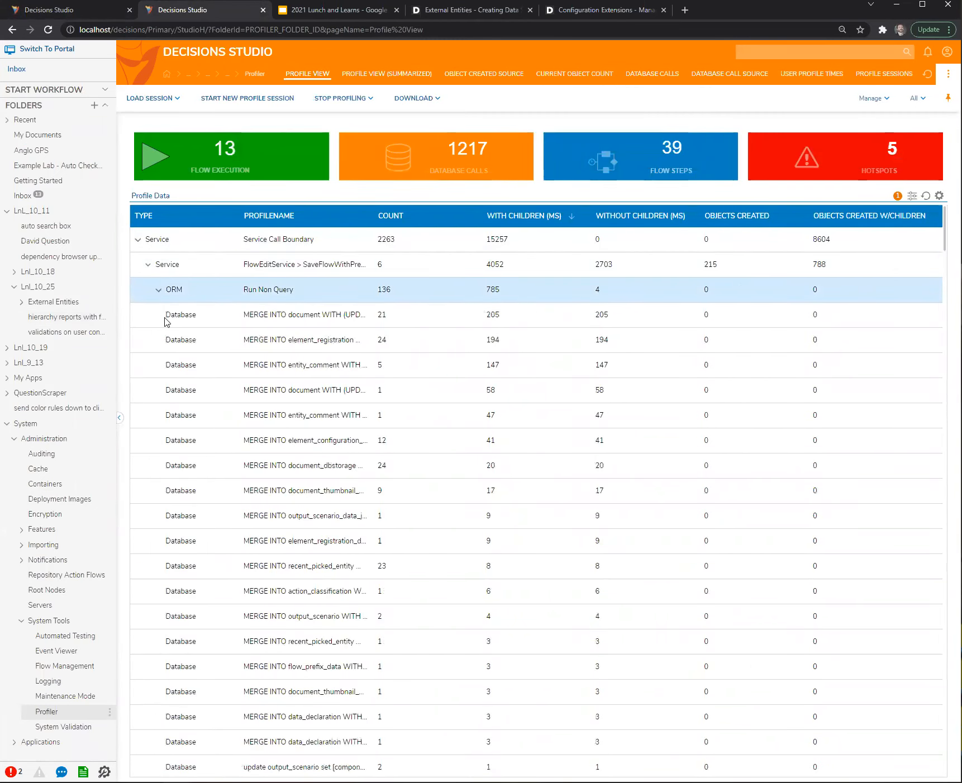
left_click(137, 239)
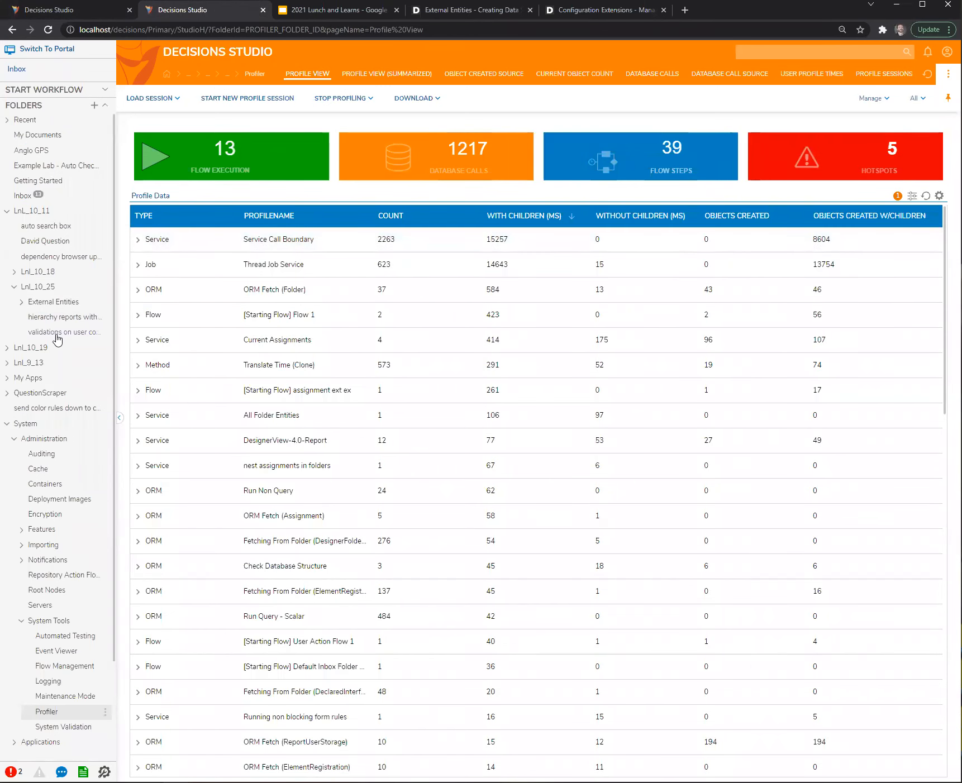
Try to open the report from its folder in the second tab, keep its lock intact, and return to the open report designer
left_click(53, 317)
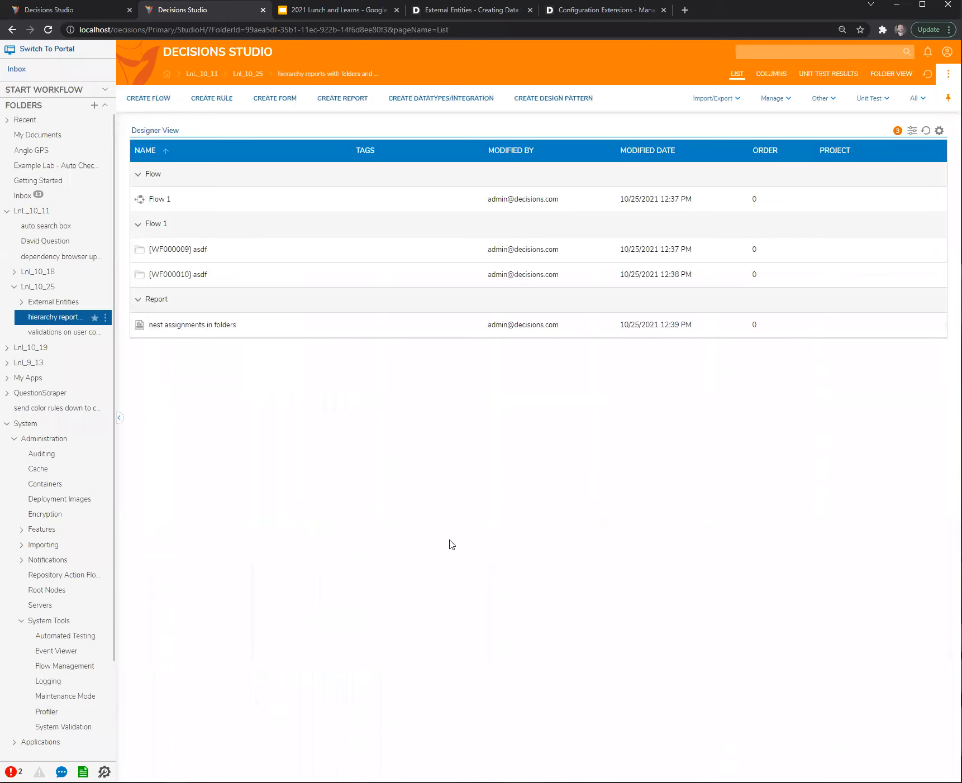
double_click(198, 326)
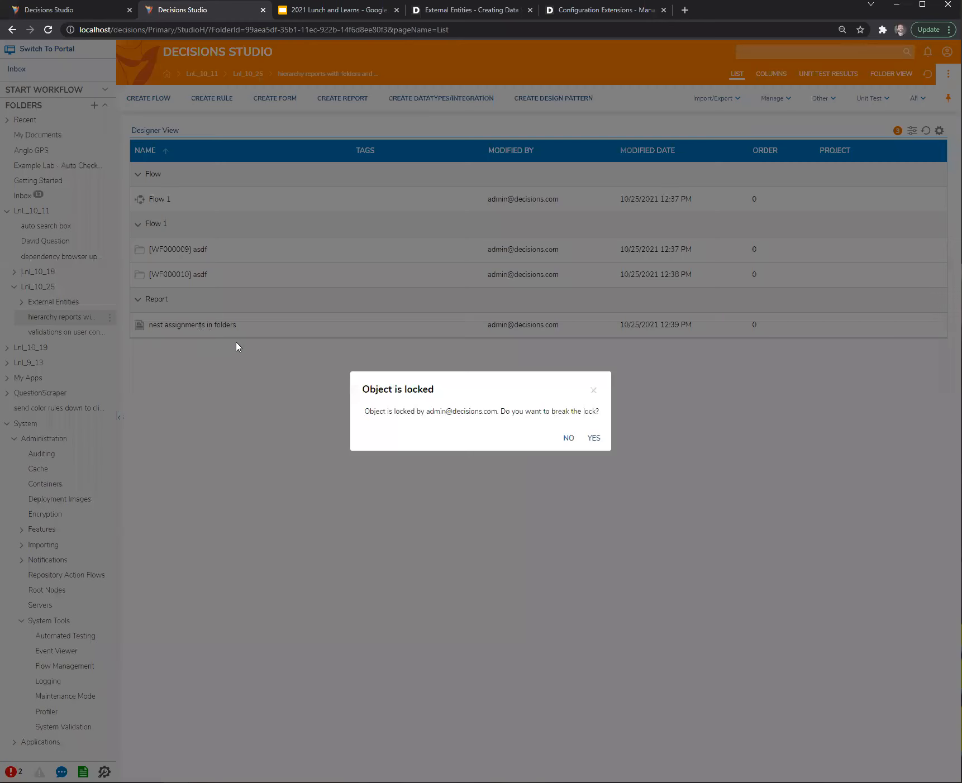
left_click(567, 438)
left_click(86, 11)
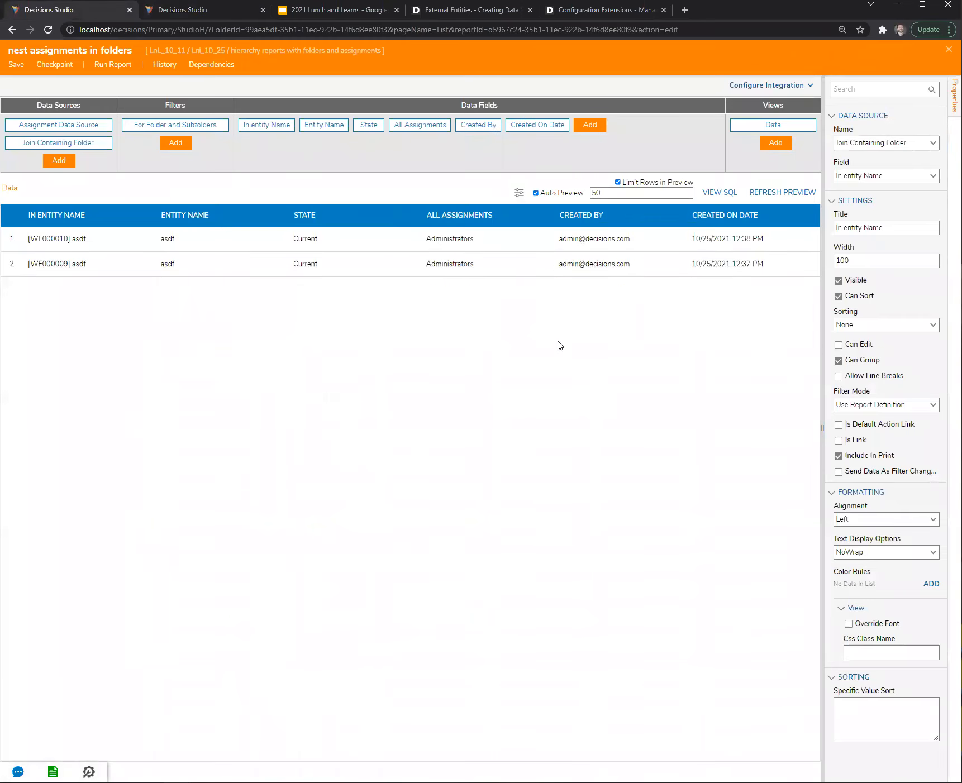
Add a Hierarchical View to the report, and add Entity Folder Id as a data field
left_click(775, 143)
left_click(750, 289)
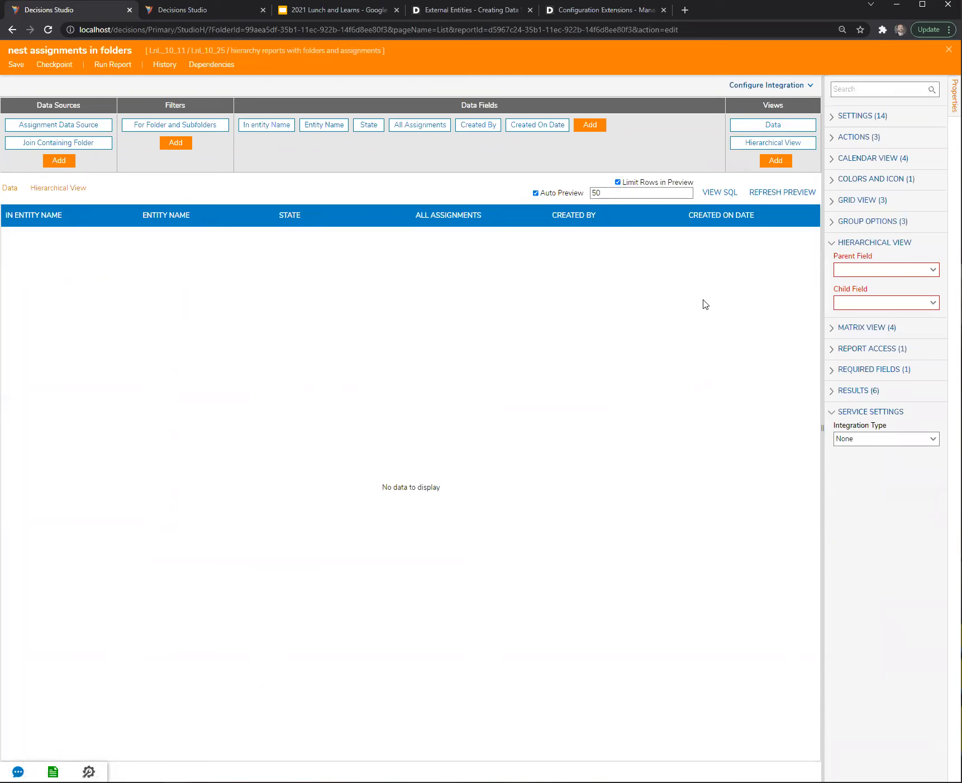
left_click(595, 131)
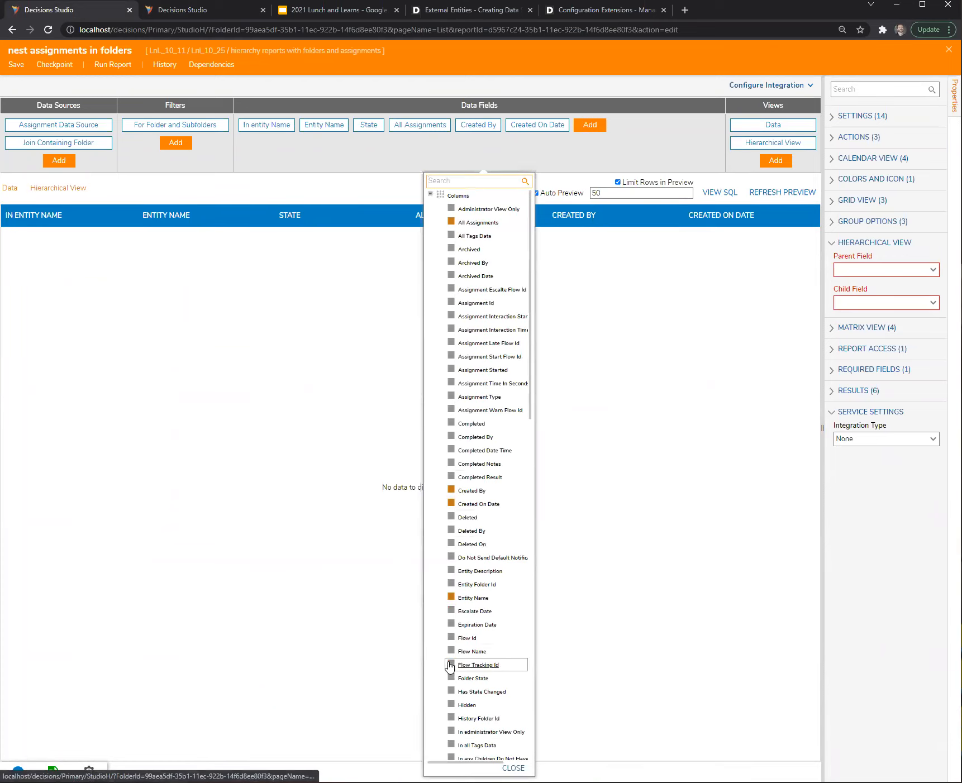
left_click(450, 584)
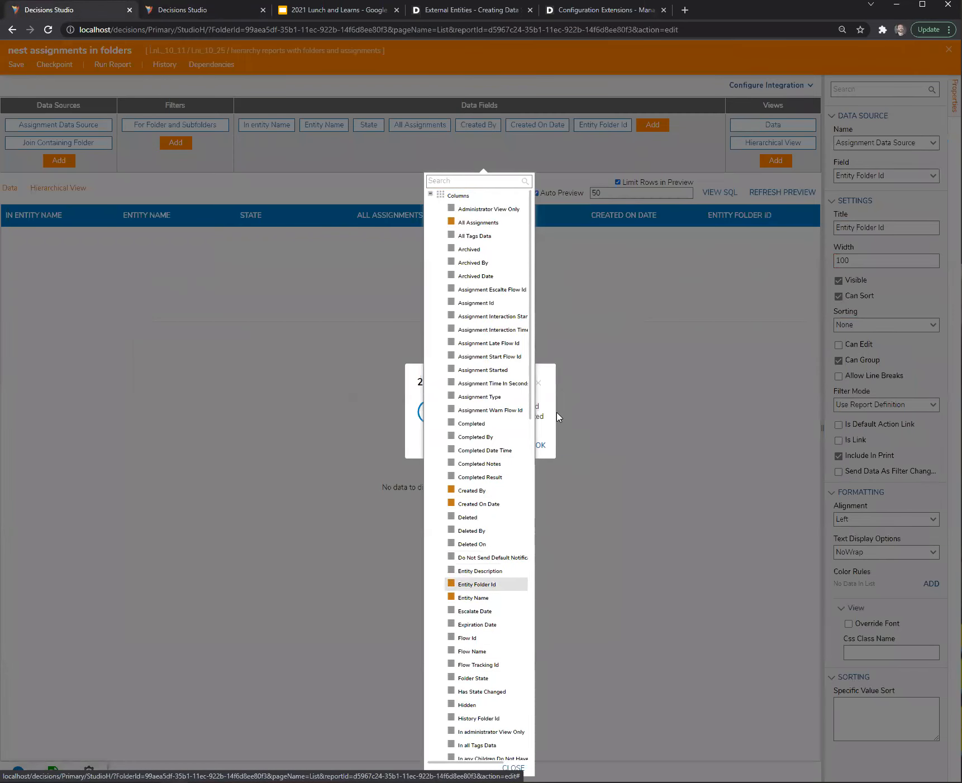
left_click(559, 420)
left_click(539, 445)
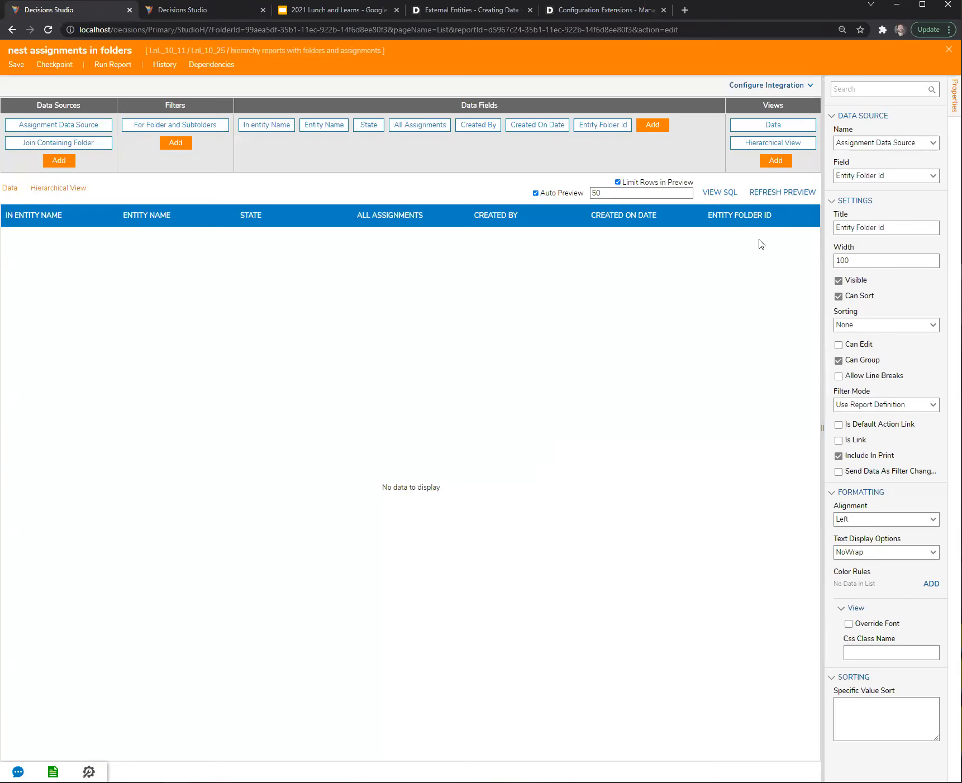
Show the Data view in the preview and add In folder ID from the joined containing folder as a data field
left_click(771, 126)
left_click(651, 125)
scroll(455, 466, "down", 6)
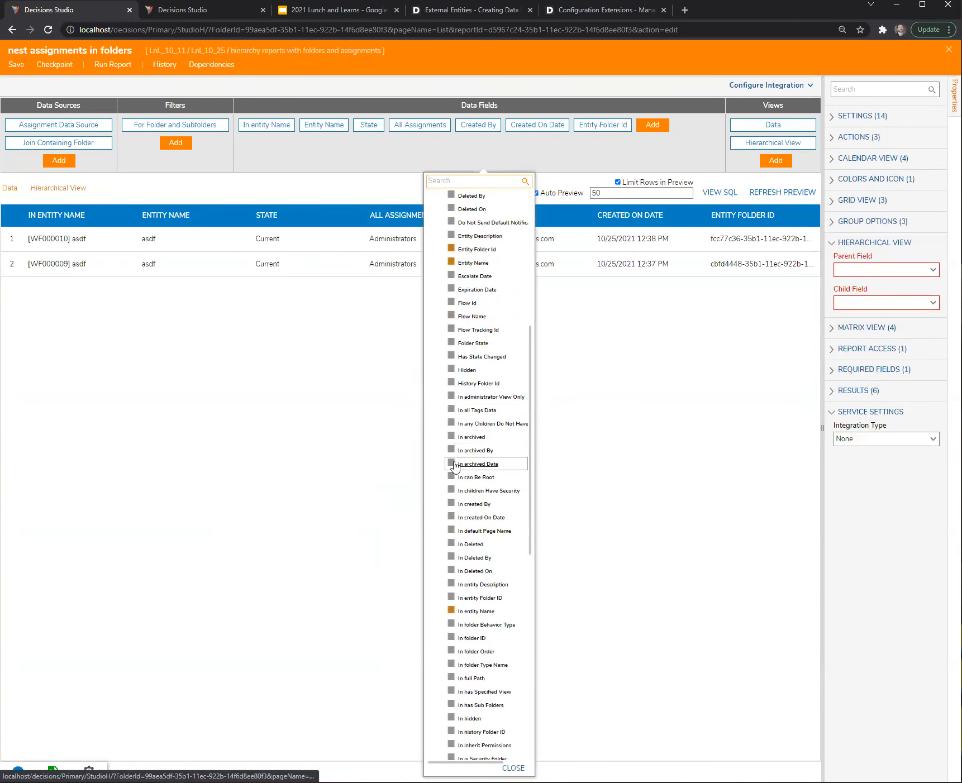
scroll(453, 363, "down", 5)
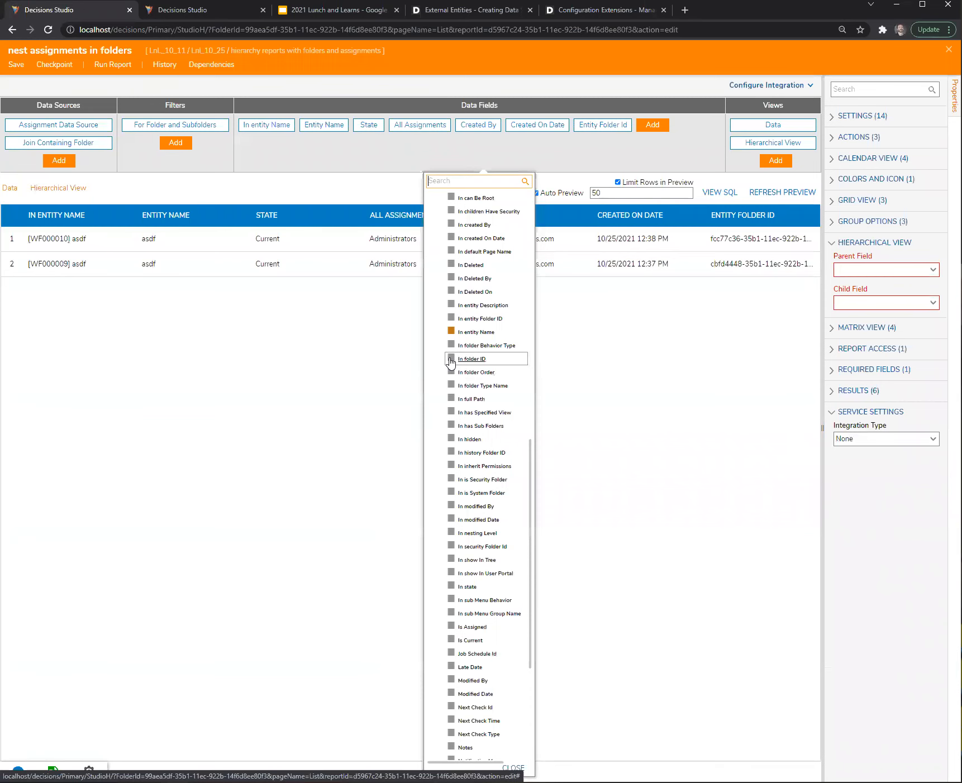
left_click(451, 360)
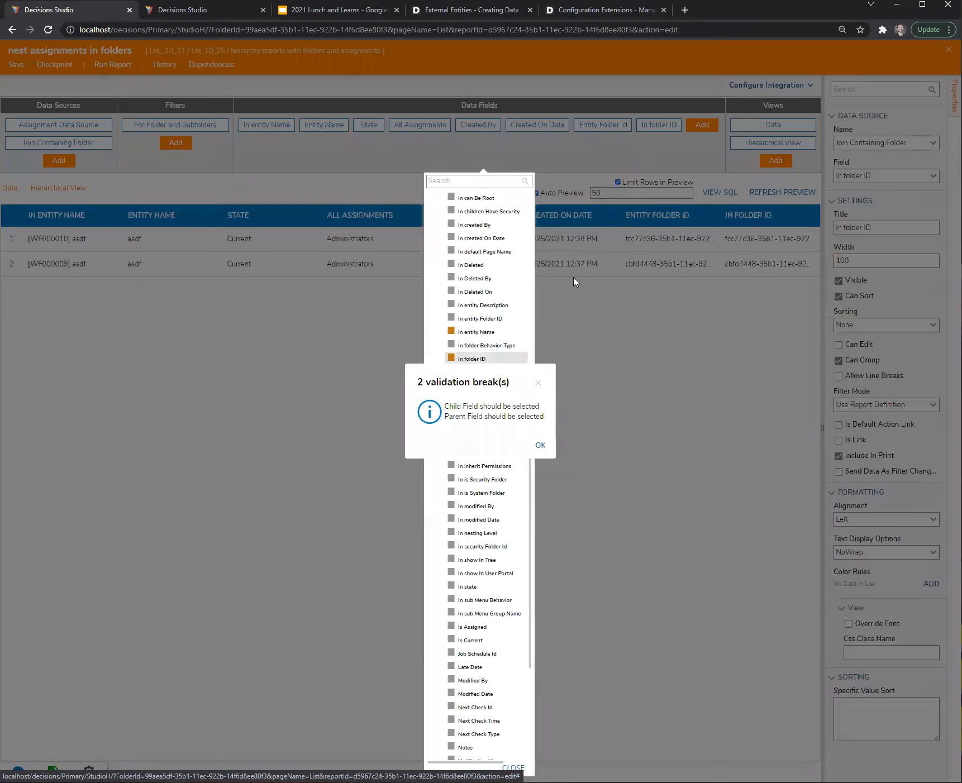
left_click(538, 445)
left_click(578, 161)
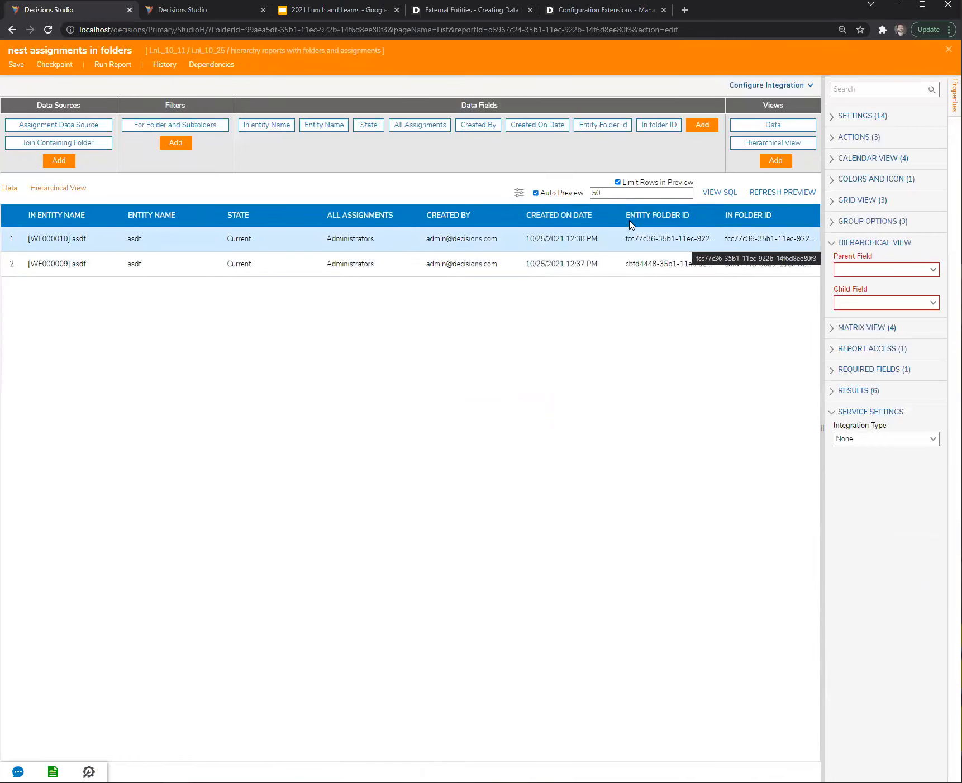
Set the Hierarchical View's parent field to In folder ID and its child field to Entity Folder Id
left_click(16, 66)
left_click(602, 476)
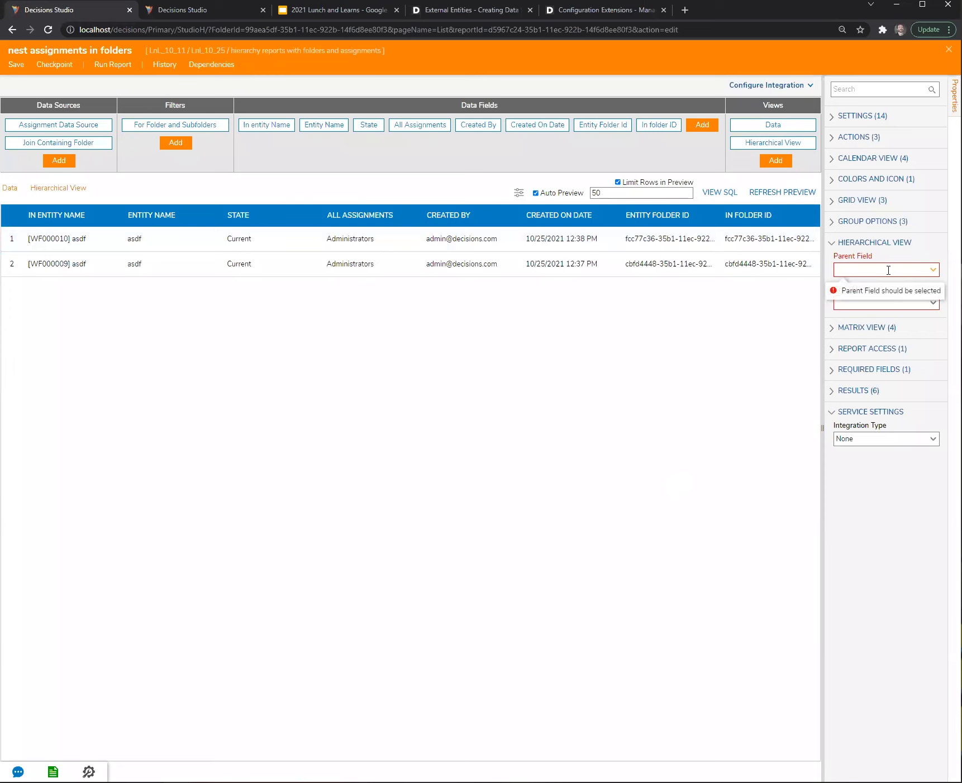
left_click(932, 270)
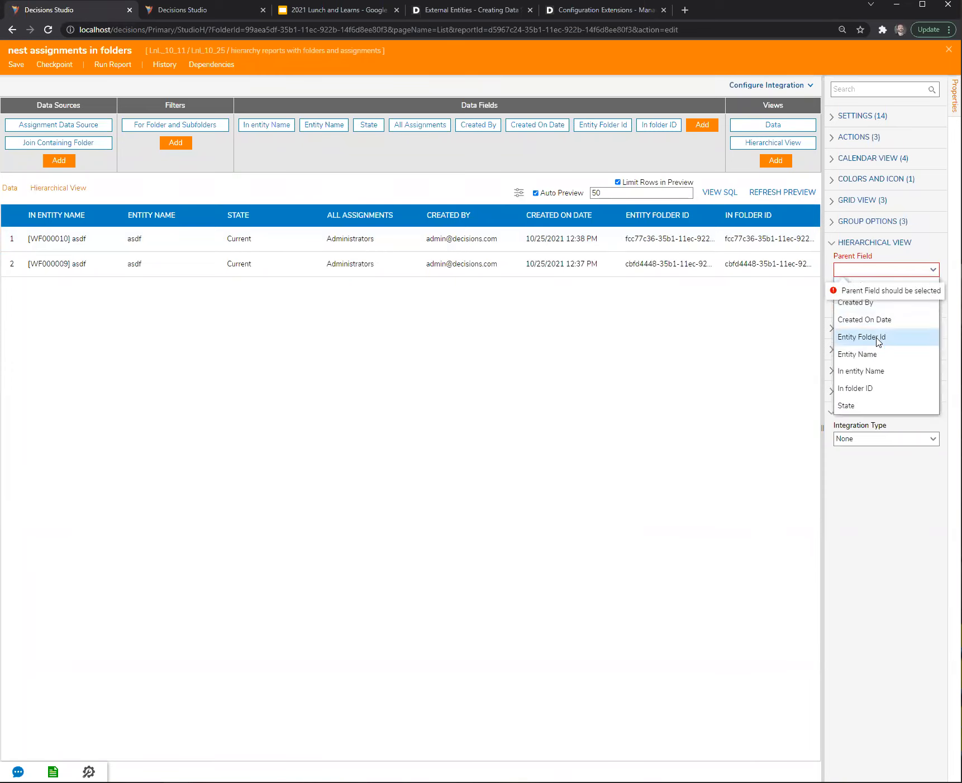
left_click(878, 338)
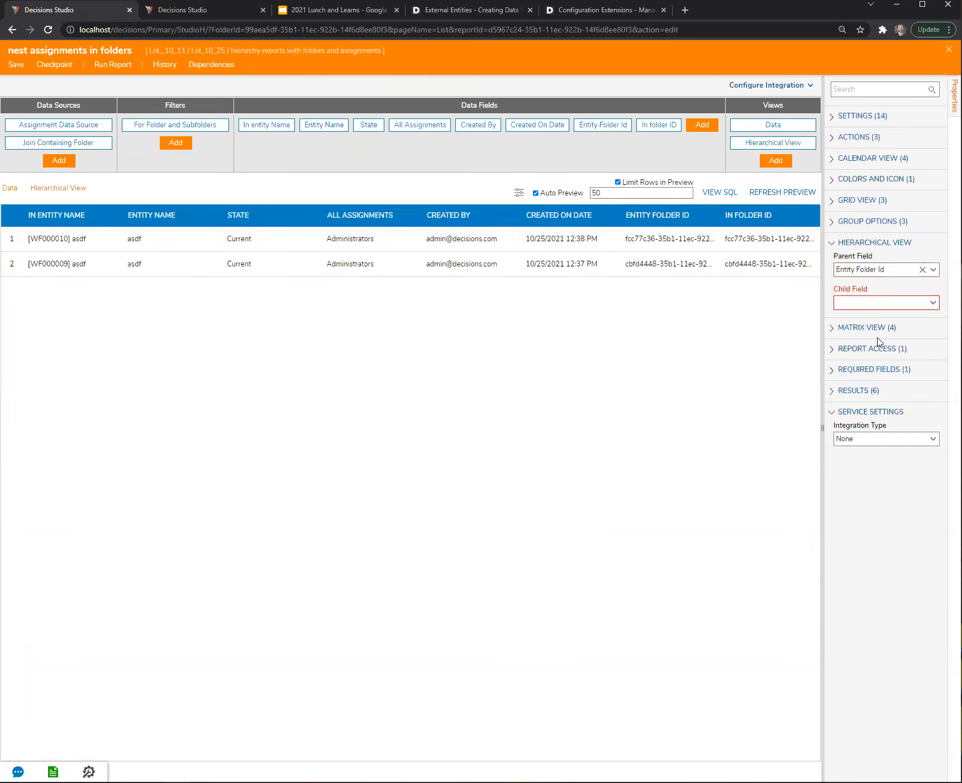
left_click(932, 270)
left_click(874, 394)
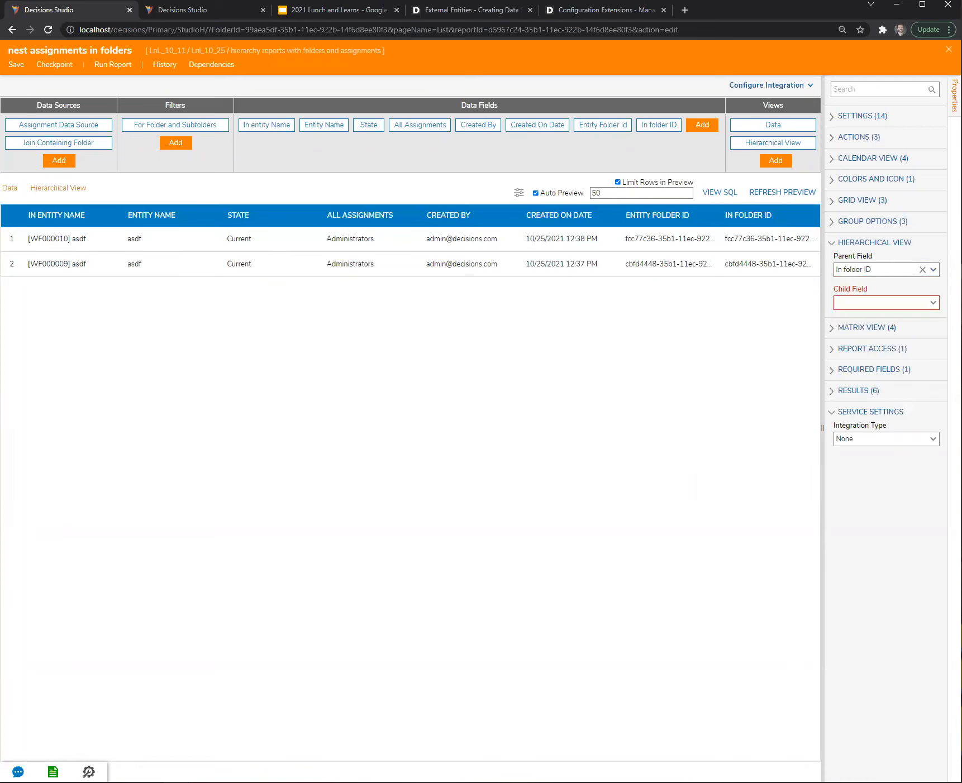
left_click(932, 302)
left_click(887, 371)
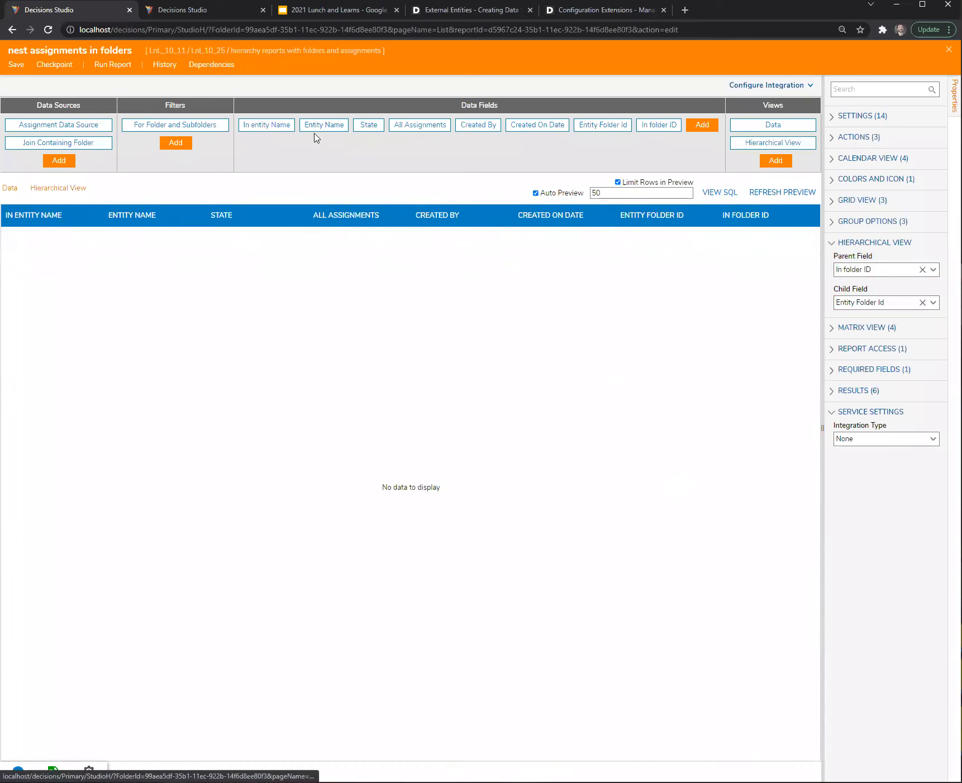
Run the report and switch the report viewer to the Hierarchical View
left_click(111, 71)
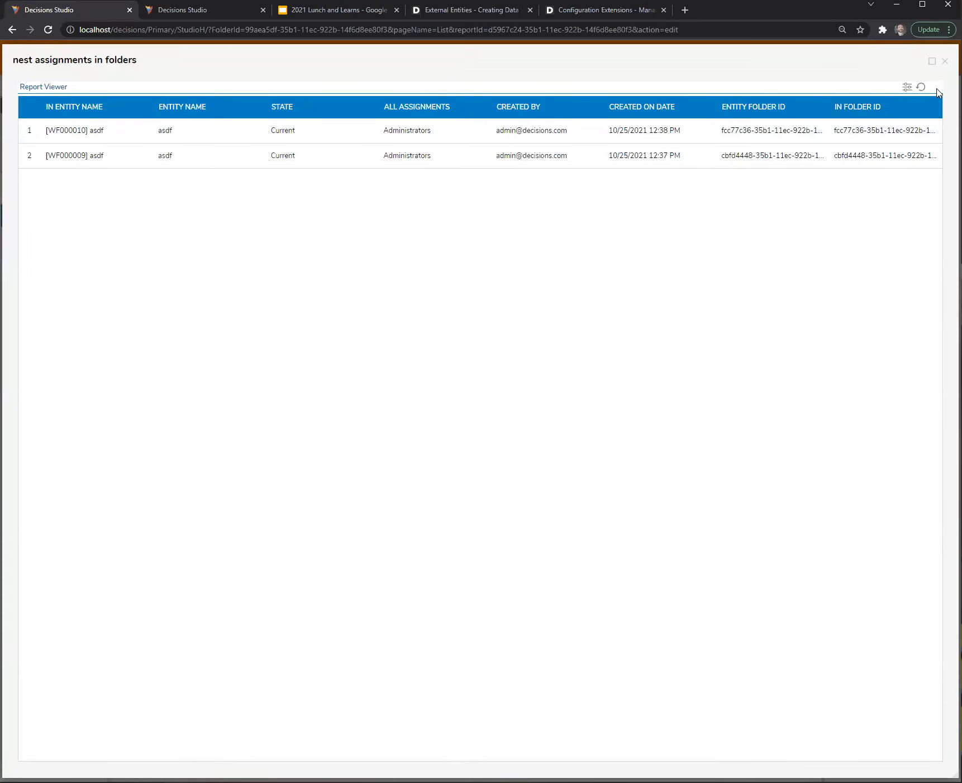
left_click(935, 88)
left_click(879, 115)
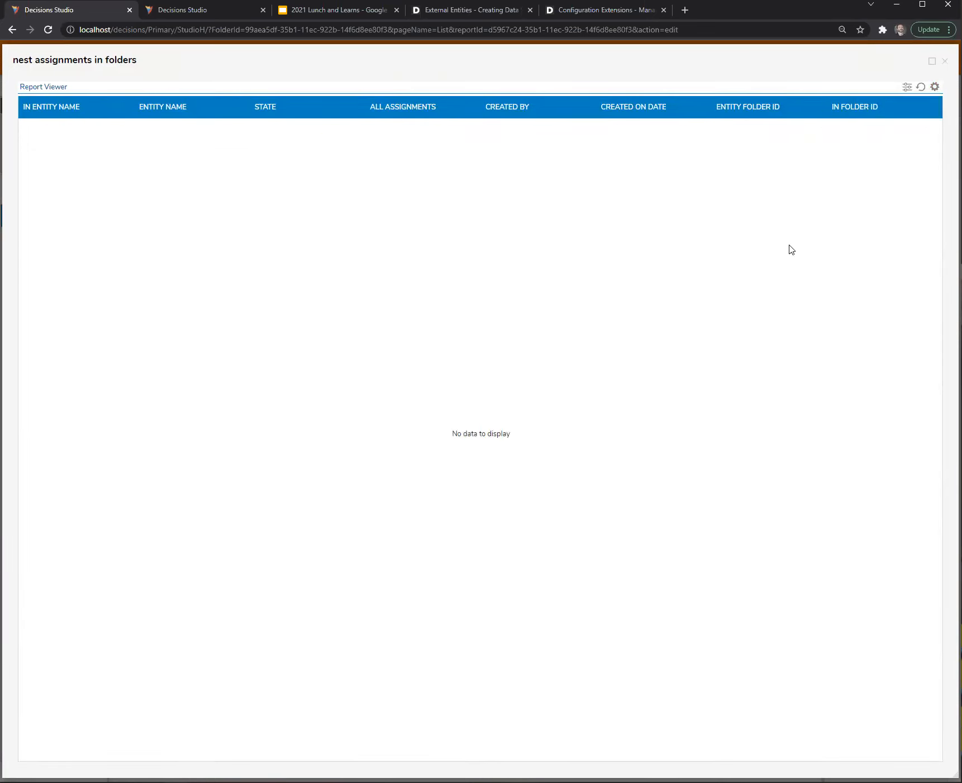
Check the browser's developer console for messages about the report, and close the console and the report viewer
key("F12")
left_click(599, 47)
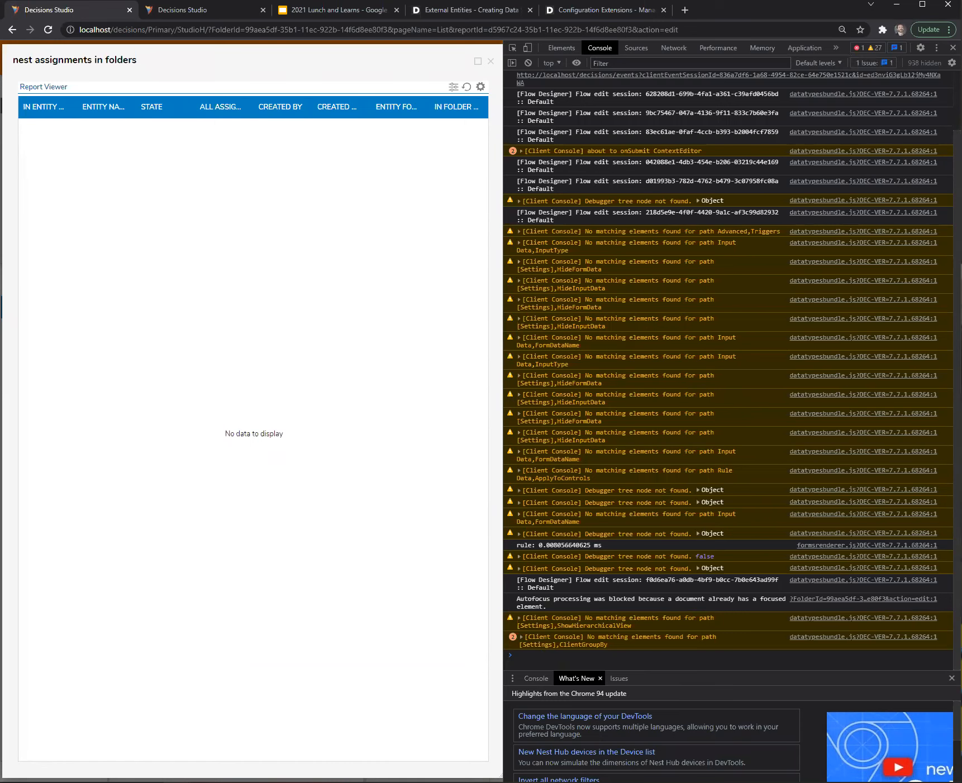
left_click(952, 47)
left_click(942, 58)
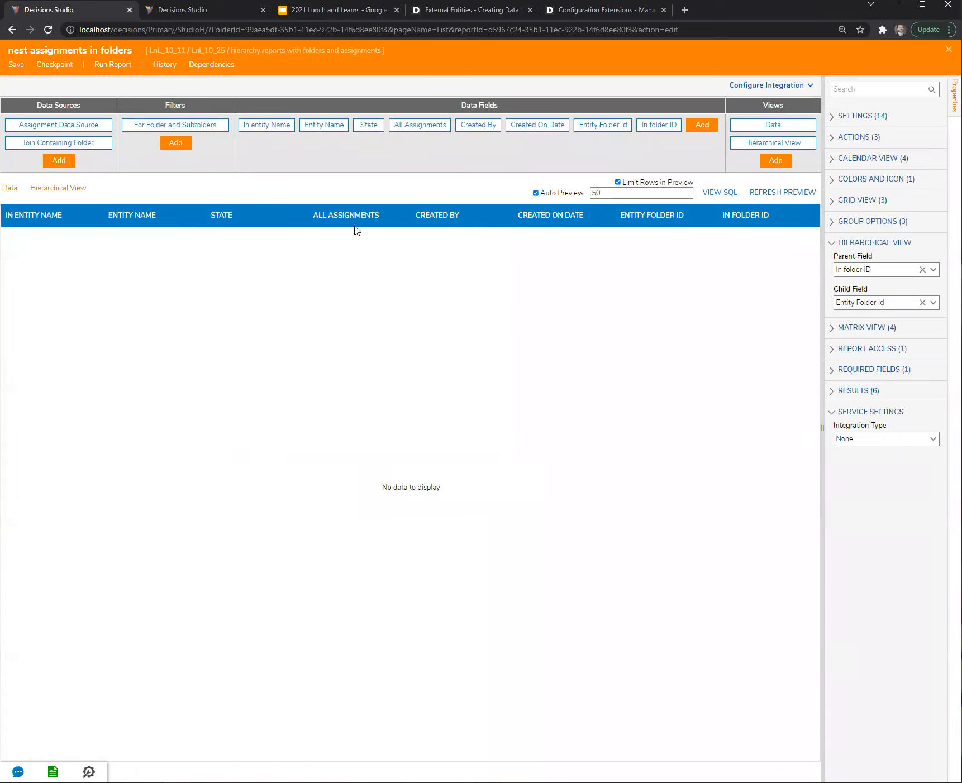
Remove the All Assignments data field, and set the hierarchy's parent field to Entity Folder Id and its child field to In folder ID
left_click(450, 120)
left_click(563, 447)
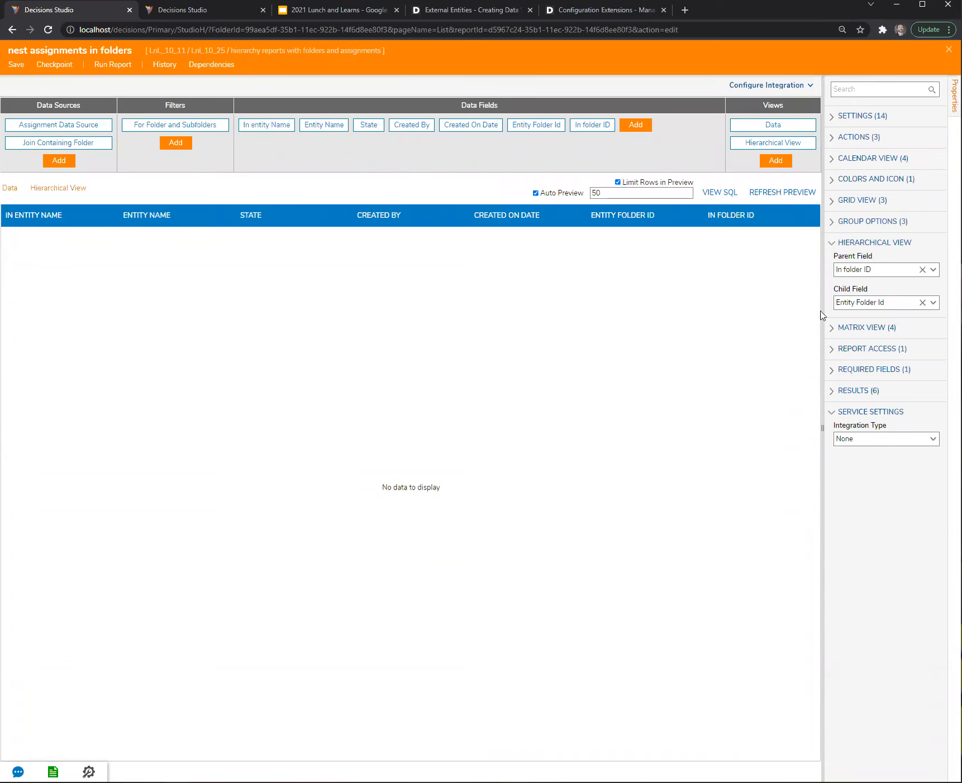
left_click_drag(822, 310, 795, 311)
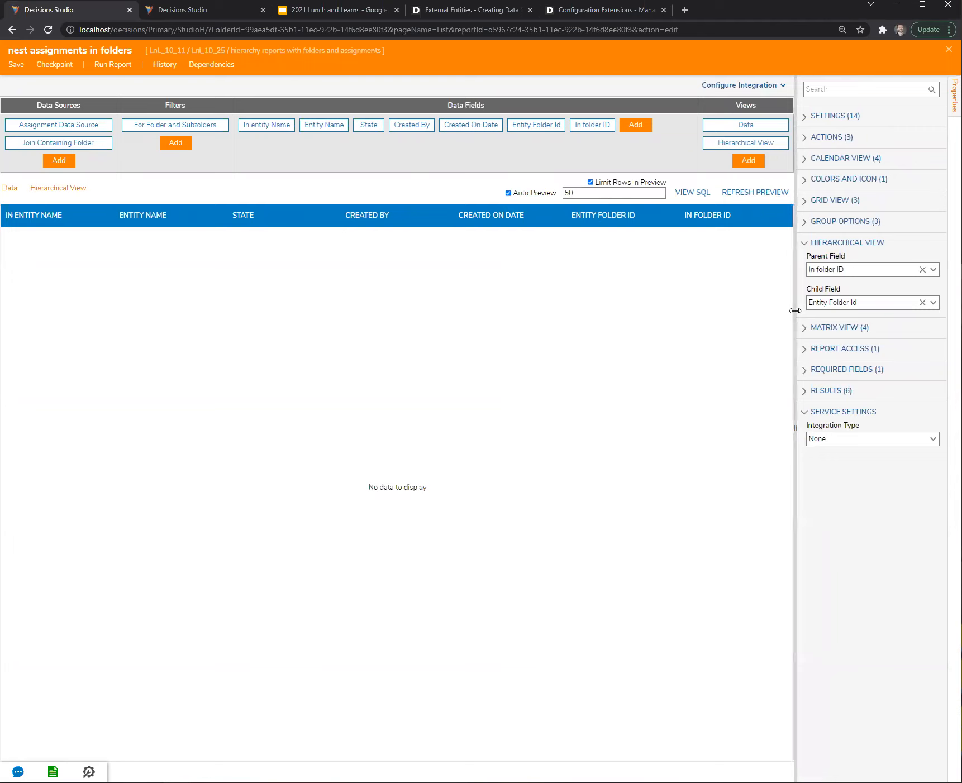
left_click(933, 270)
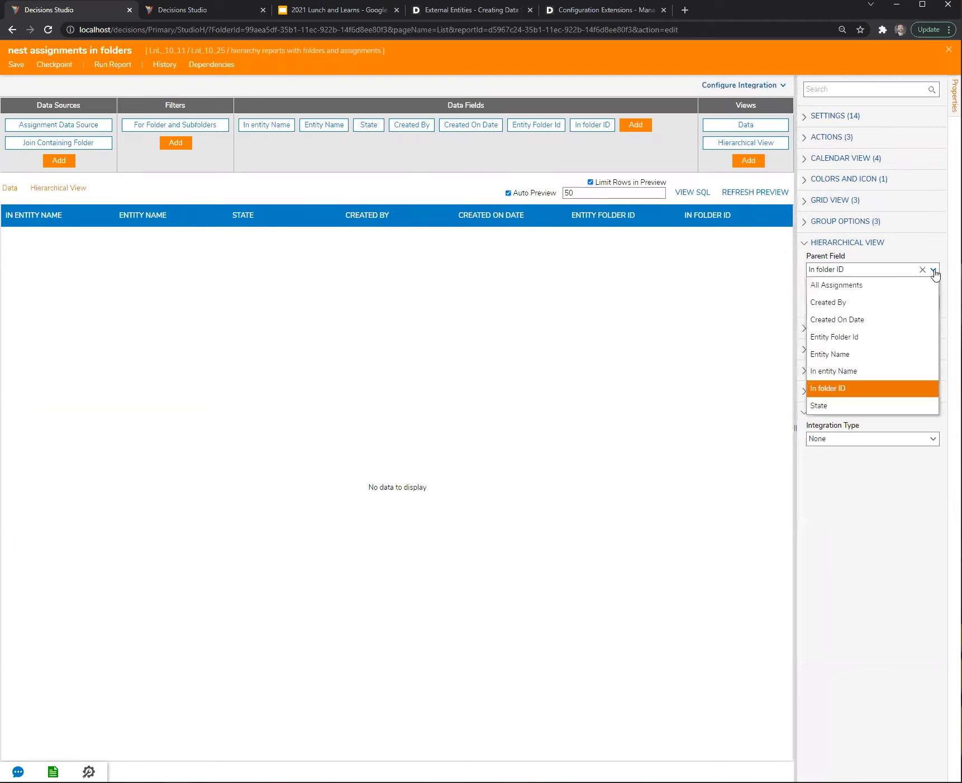
left_click(863, 336)
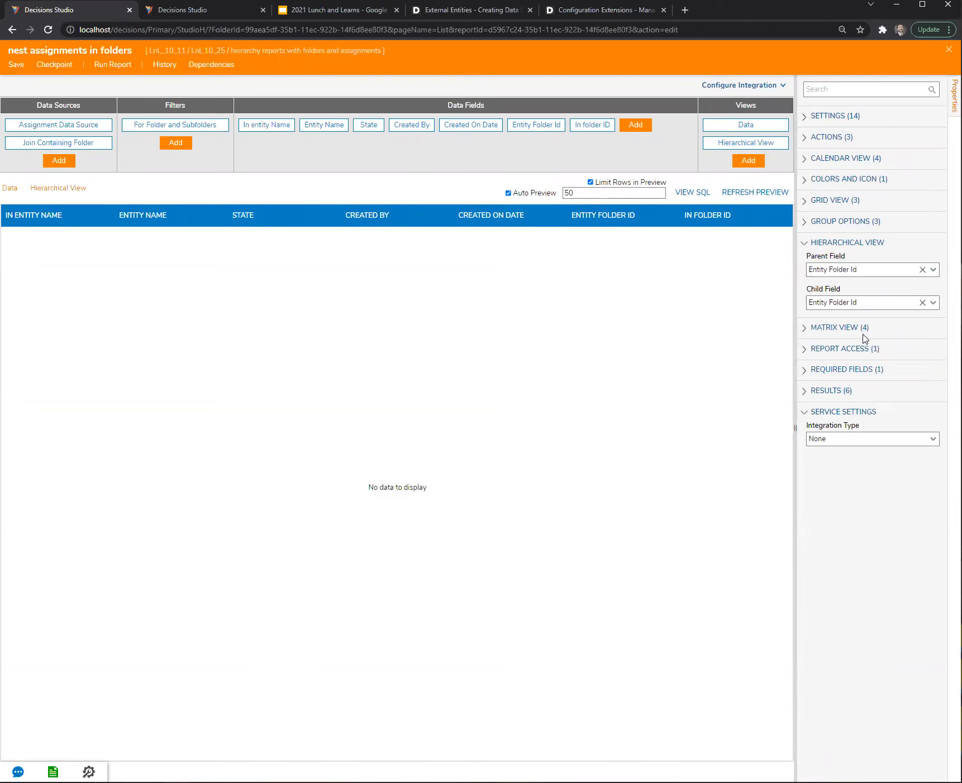
left_click(937, 304)
left_click(844, 421)
Compare the Data and Hierarchical views in the preview, run the report in the Hierarchical View, and close the report viewer
left_click(747, 127)
left_click(748, 144)
left_click(113, 66)
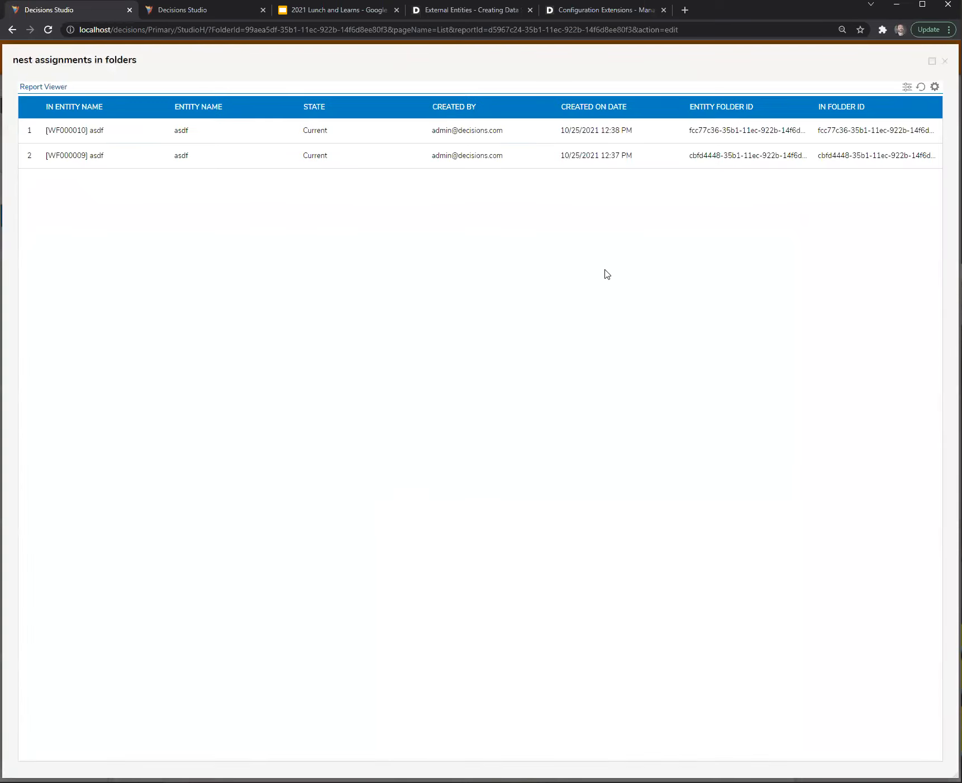
left_click(935, 88)
left_click(879, 114)
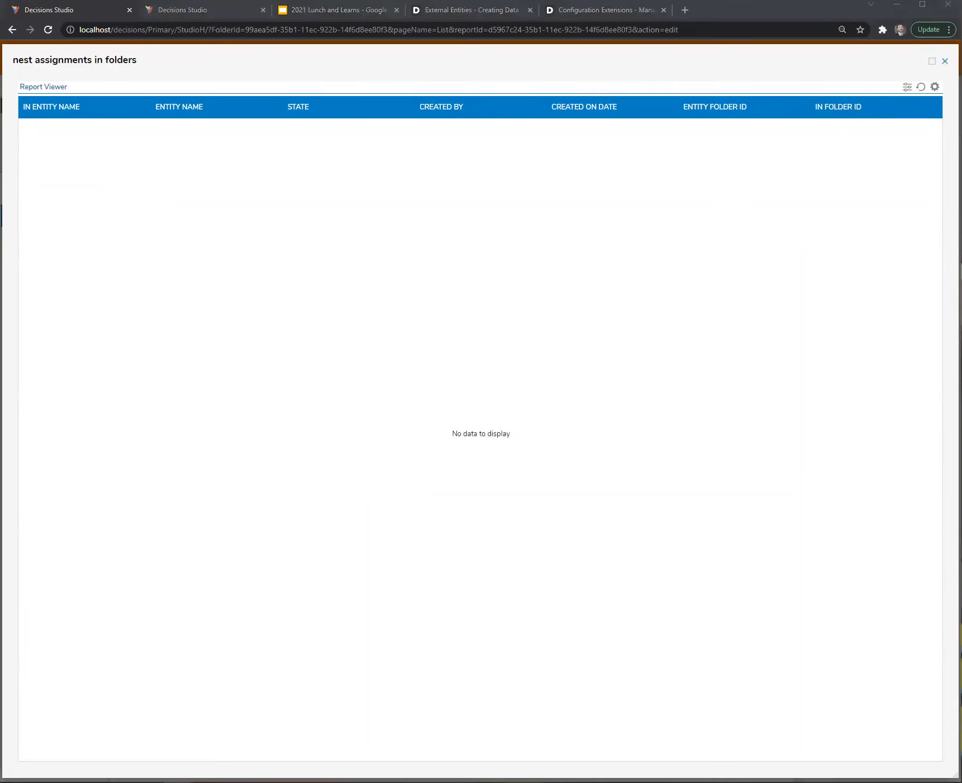
left_click(944, 61)
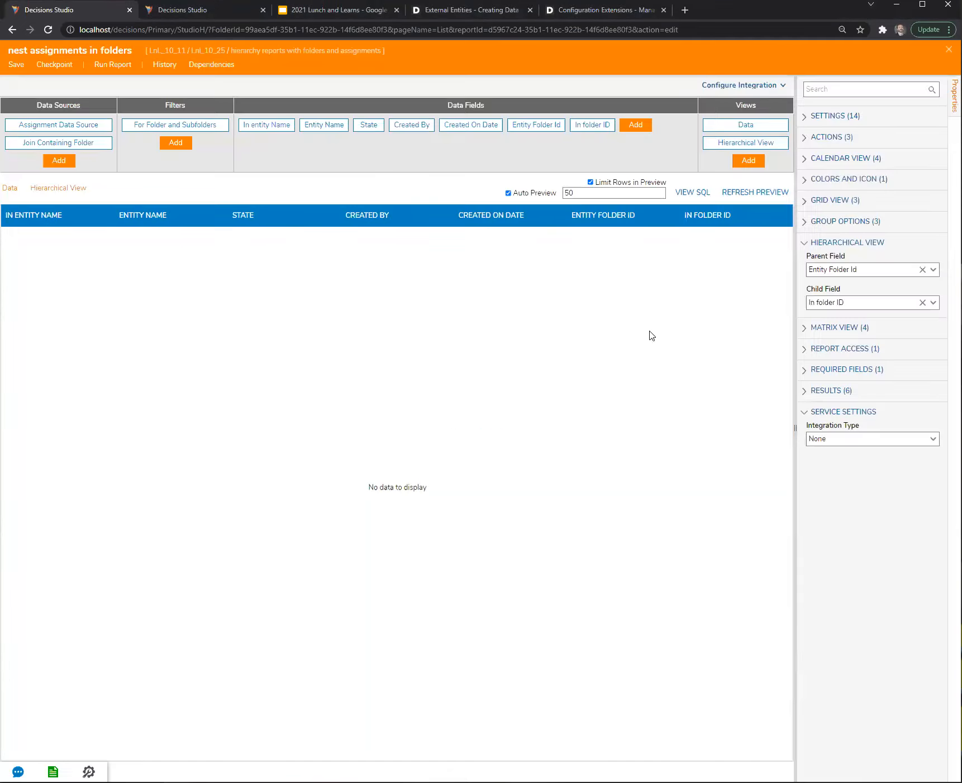
Review the Hierarchical View's parent and child field settings in a widened properties area, and close the report designer
left_click(932, 270)
left_click(834, 320)
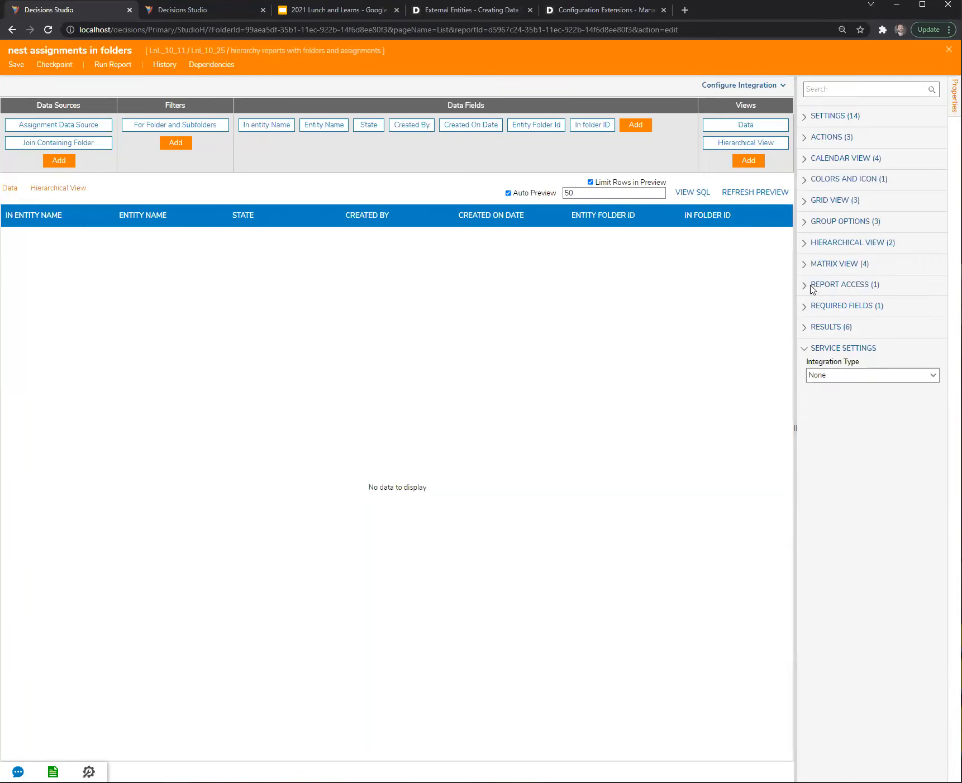
left_click(803, 244)
left_click_drag(793, 282, 731, 292)
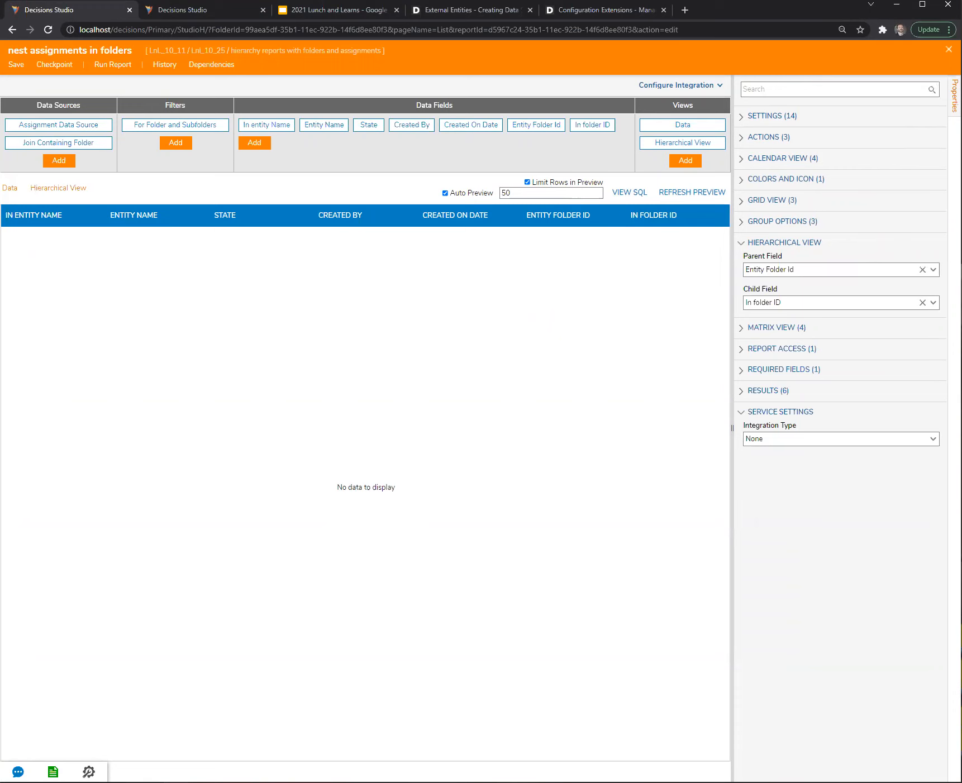
left_click(948, 49)
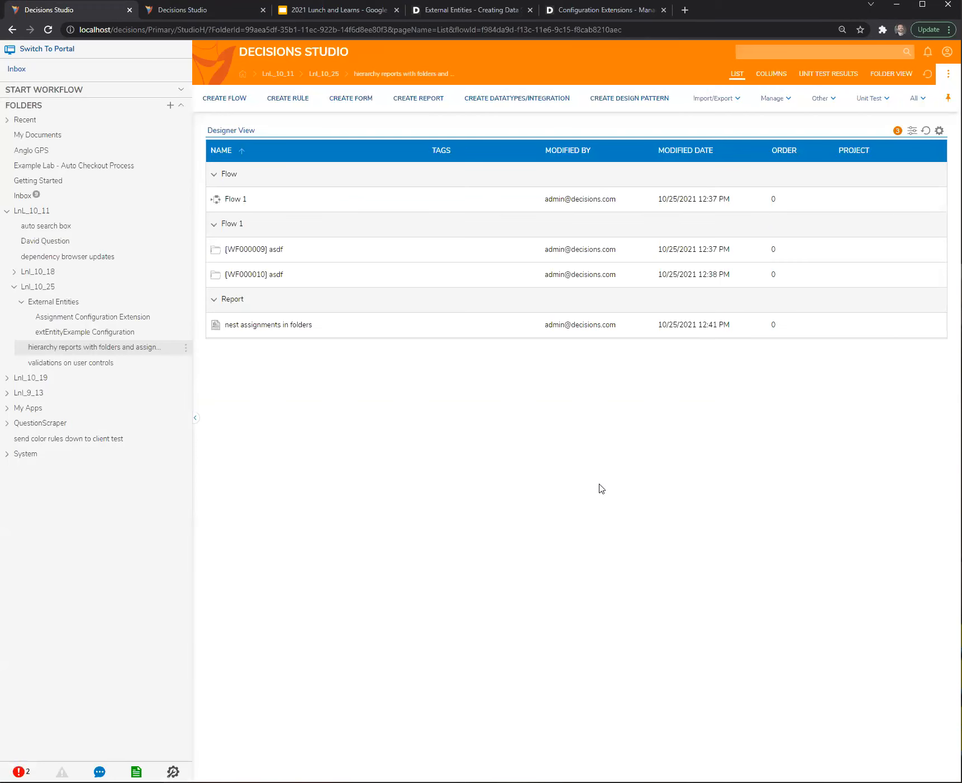
Start a database integration query on the existing LOCAL CONNECTION with the query "select * from entity_header_data"
left_click(501, 103)
left_click(320, 431)
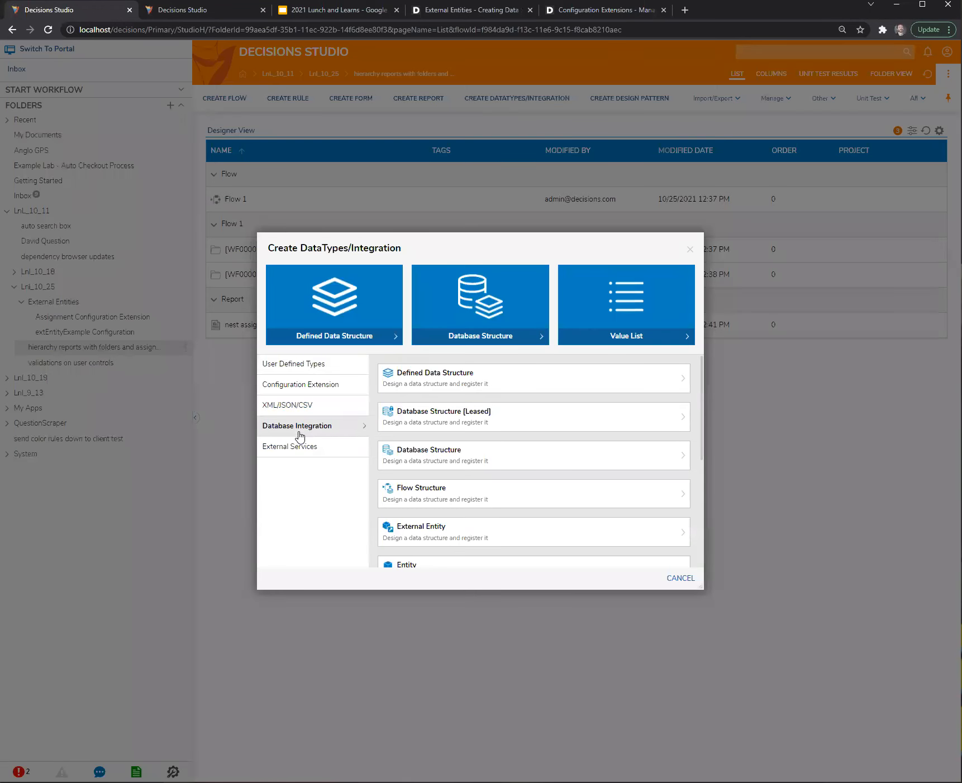
left_click(441, 535)
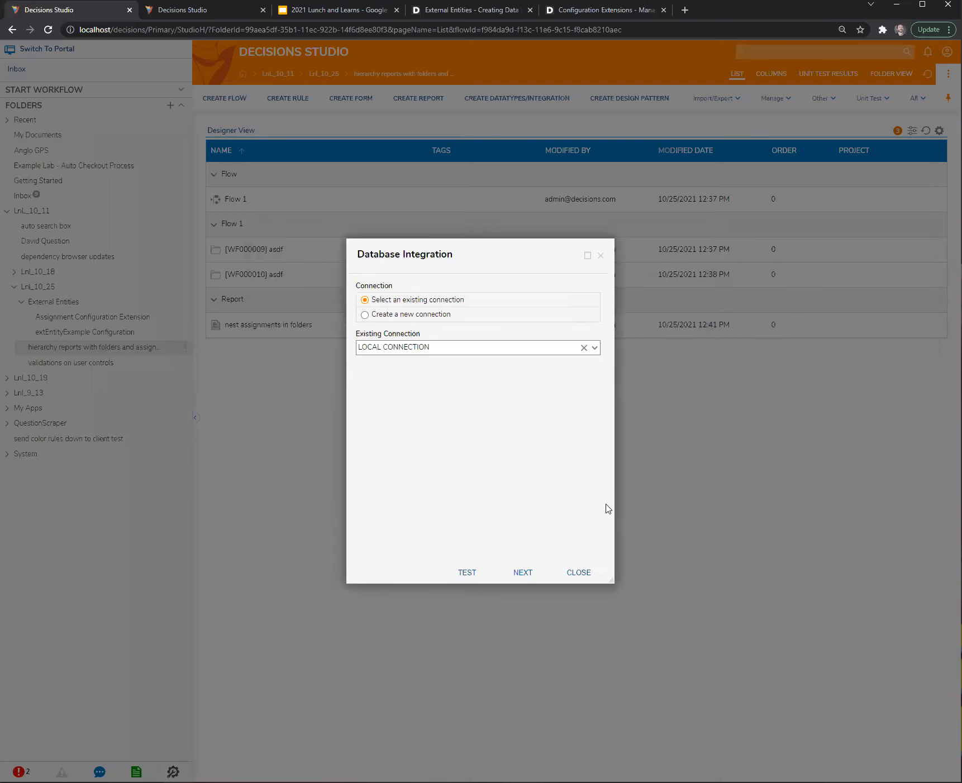
left_click(522, 573)
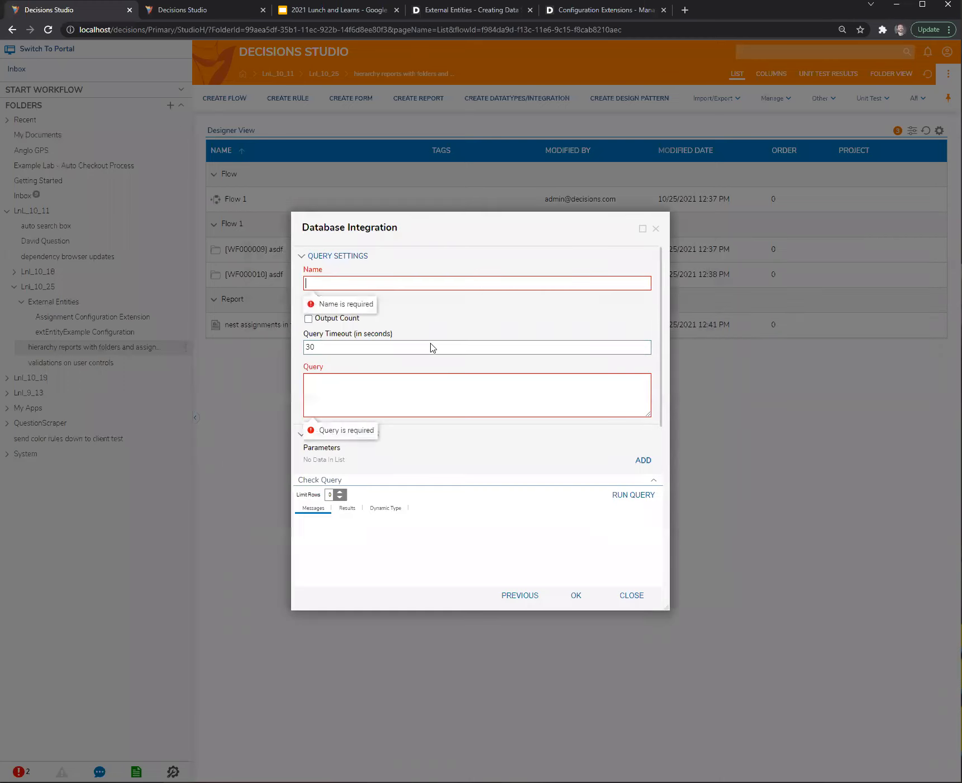
left_click(400, 400)
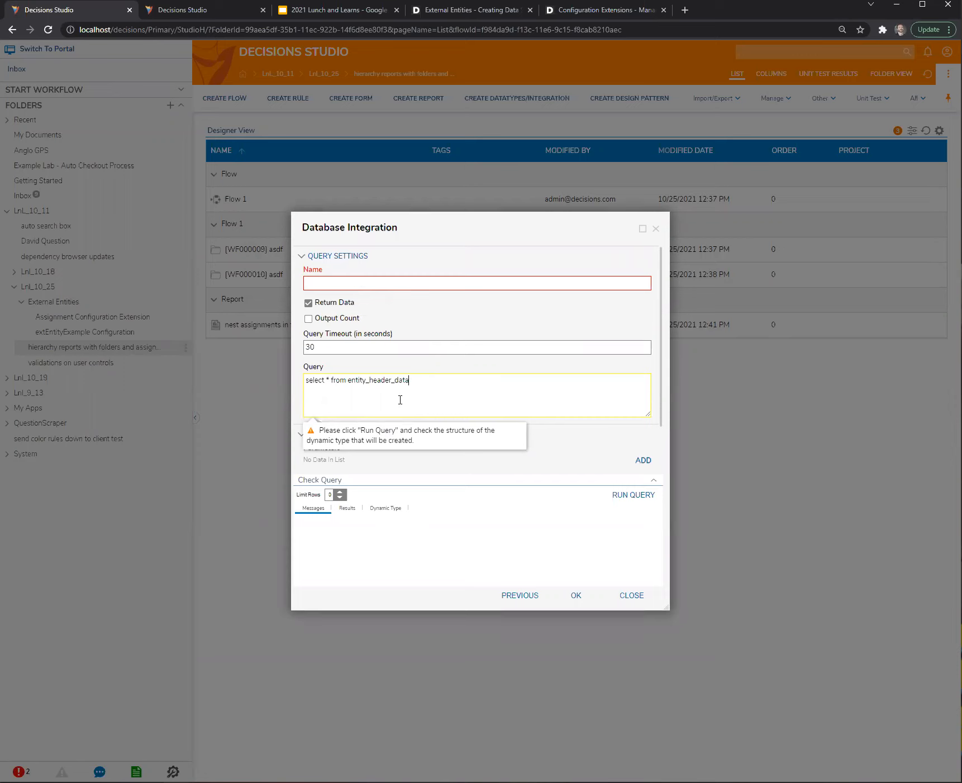
Run the entity_header_data query and view its results grid in an enlarged dialog
left_click(629, 495)
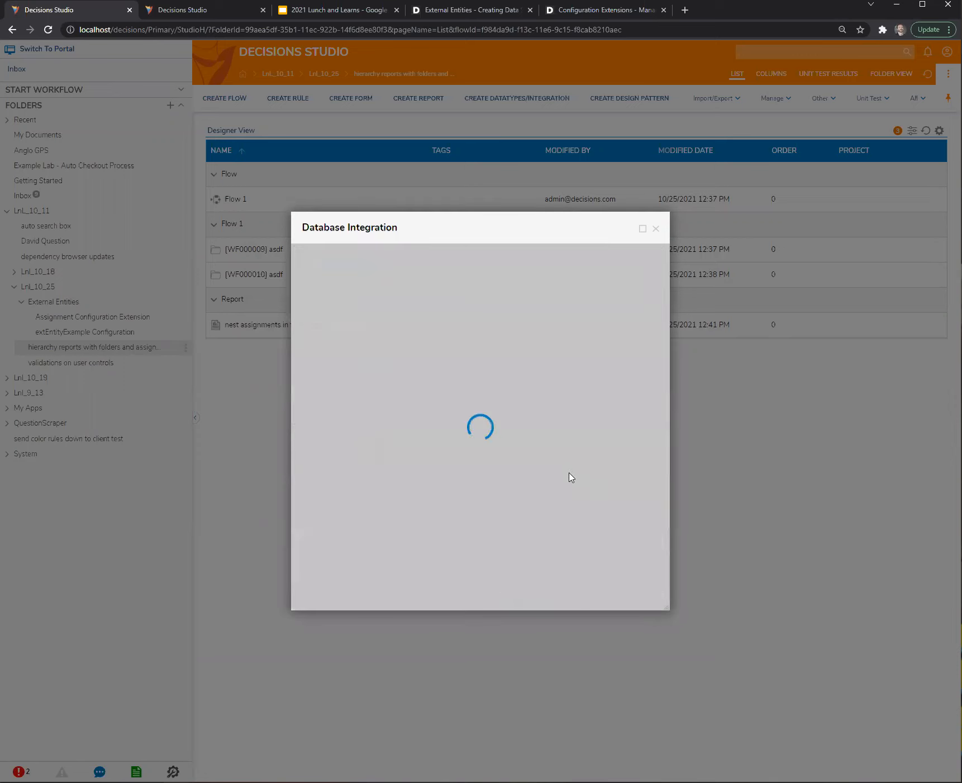
left_click(347, 508)
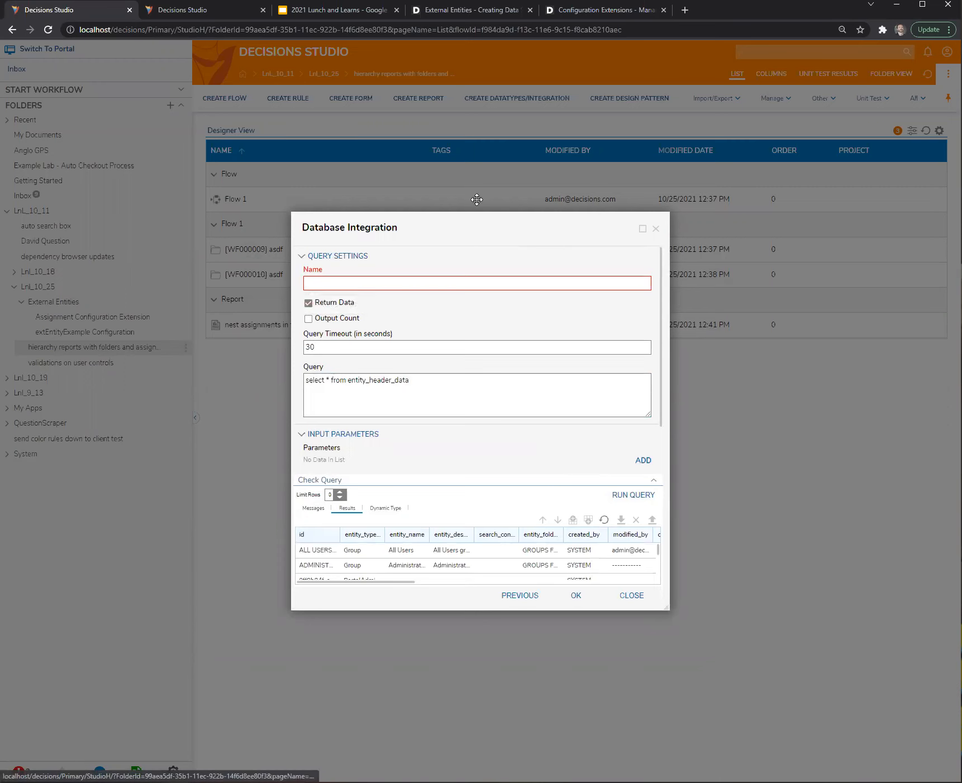
left_click_drag(476, 200, 284, 86)
left_click_drag(700, 647, 850, 682)
left_click(457, 581)
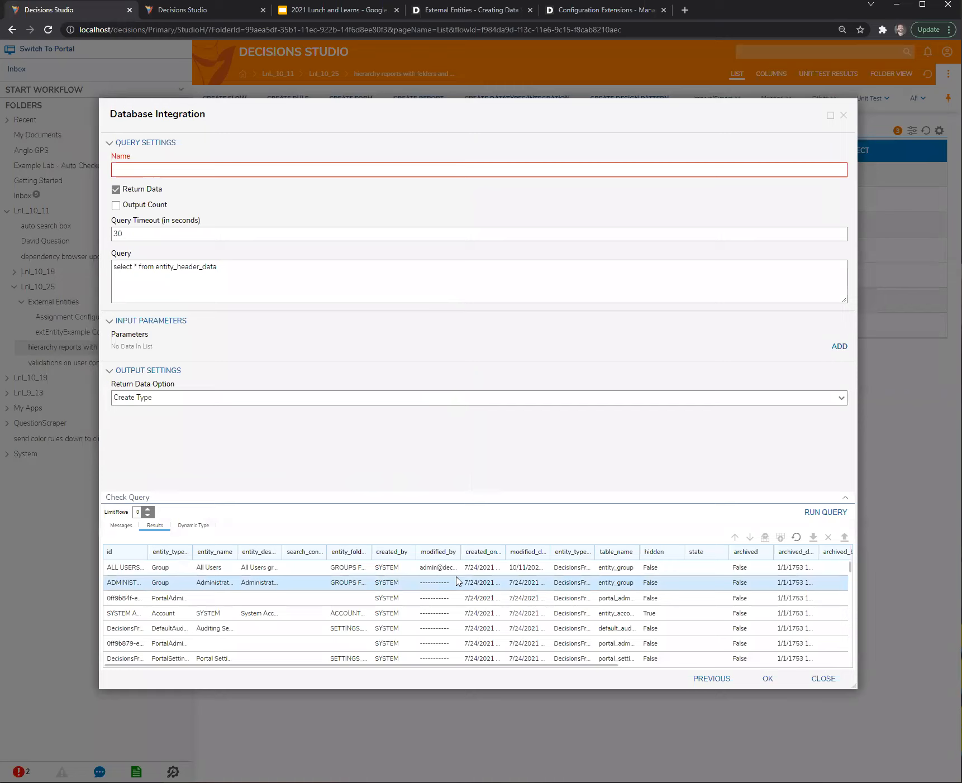
Restrict the query with "where entity_type_short_name in ('Assignment', 'Folder')", run it again, and show the results
left_click(240, 272)
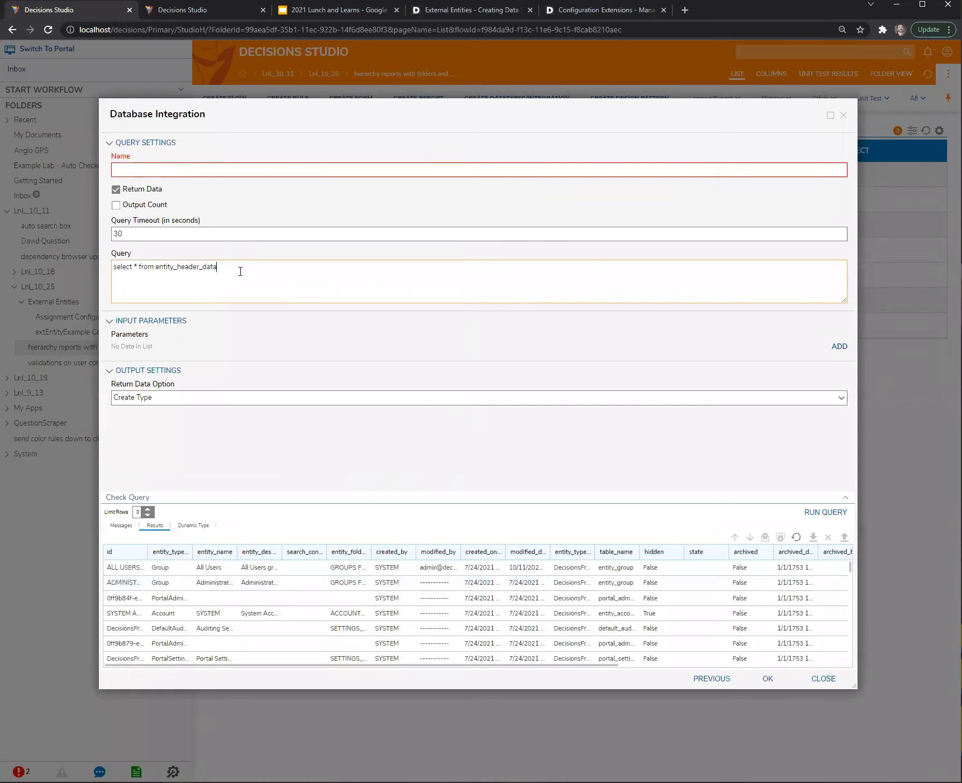
type("_type")
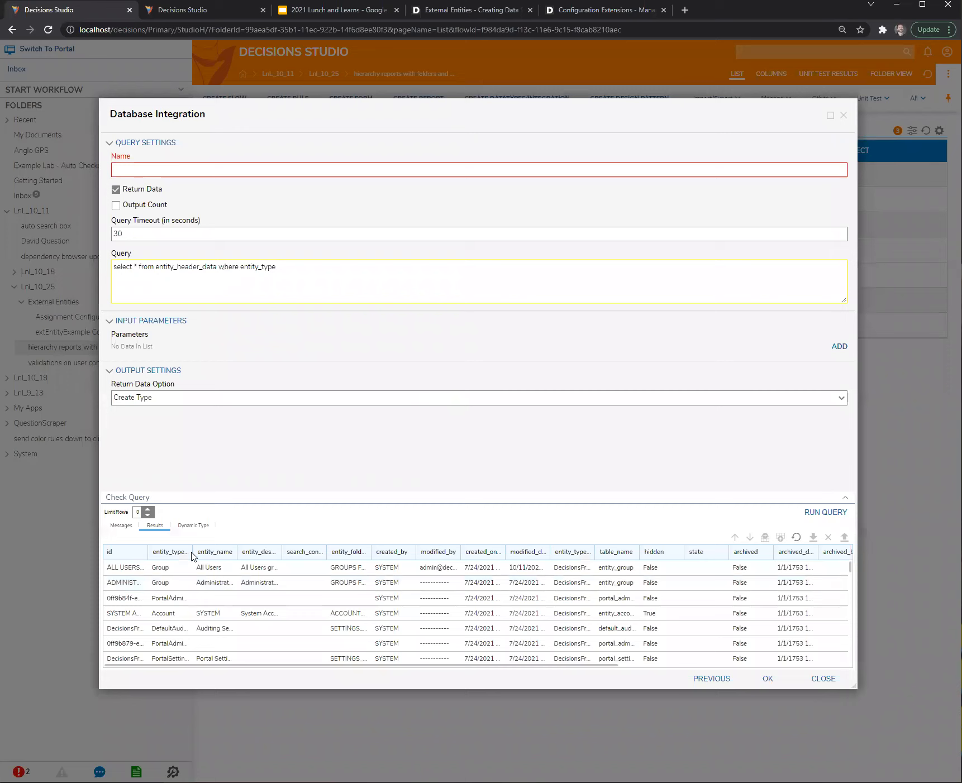
left_click_drag(192, 554, 222, 552)
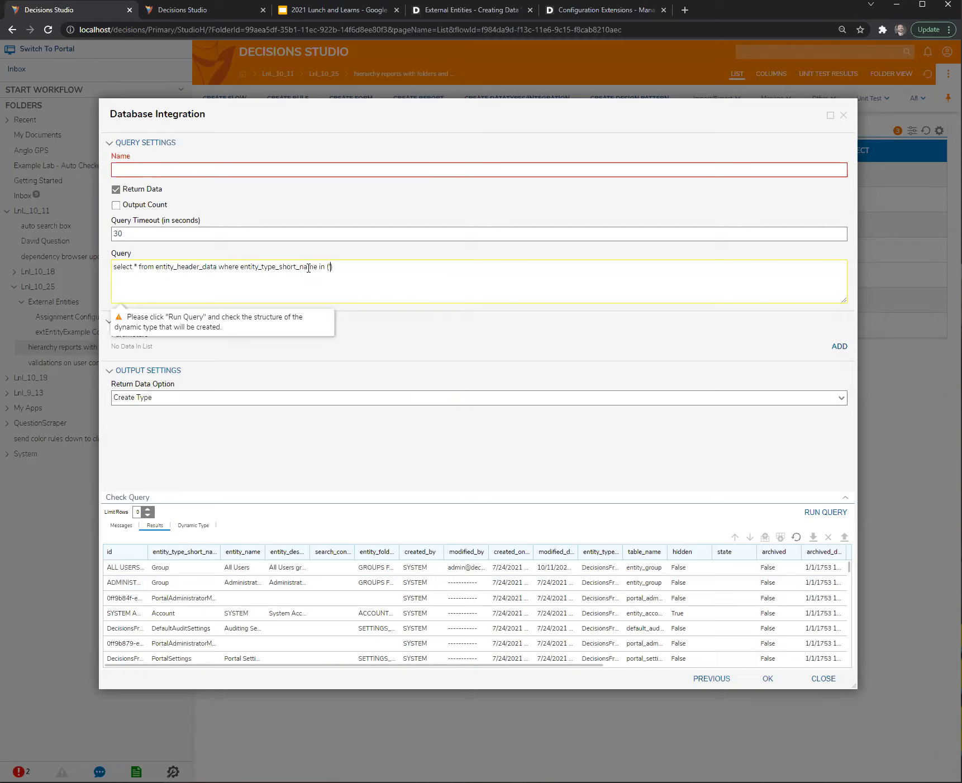
type("ignment', 'Folder")
left_click(809, 513)
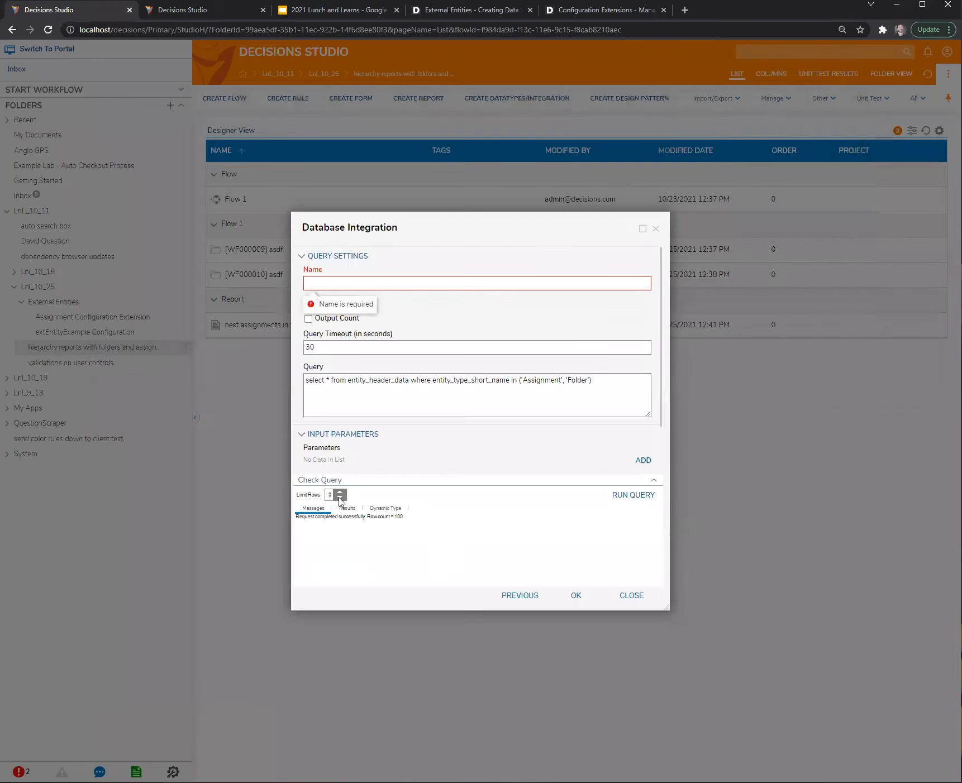
left_click(345, 508)
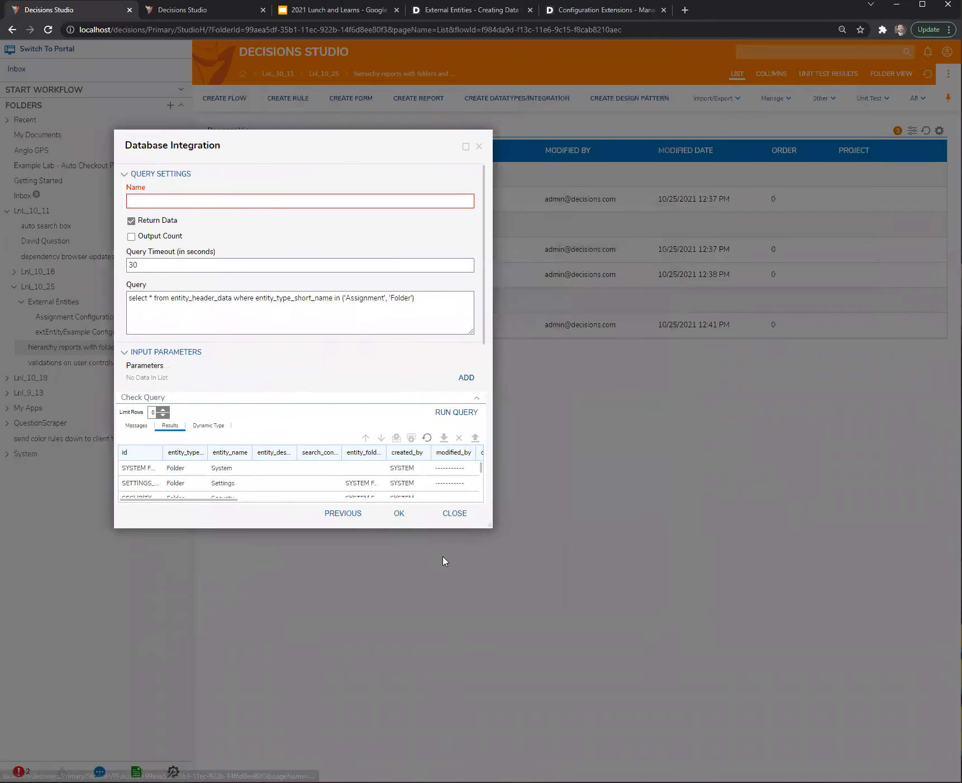
Examine the filtered results in an enlarged dialog, including the full entity_folder_id values in a widened column
left_click_drag(483, 523, 824, 696)
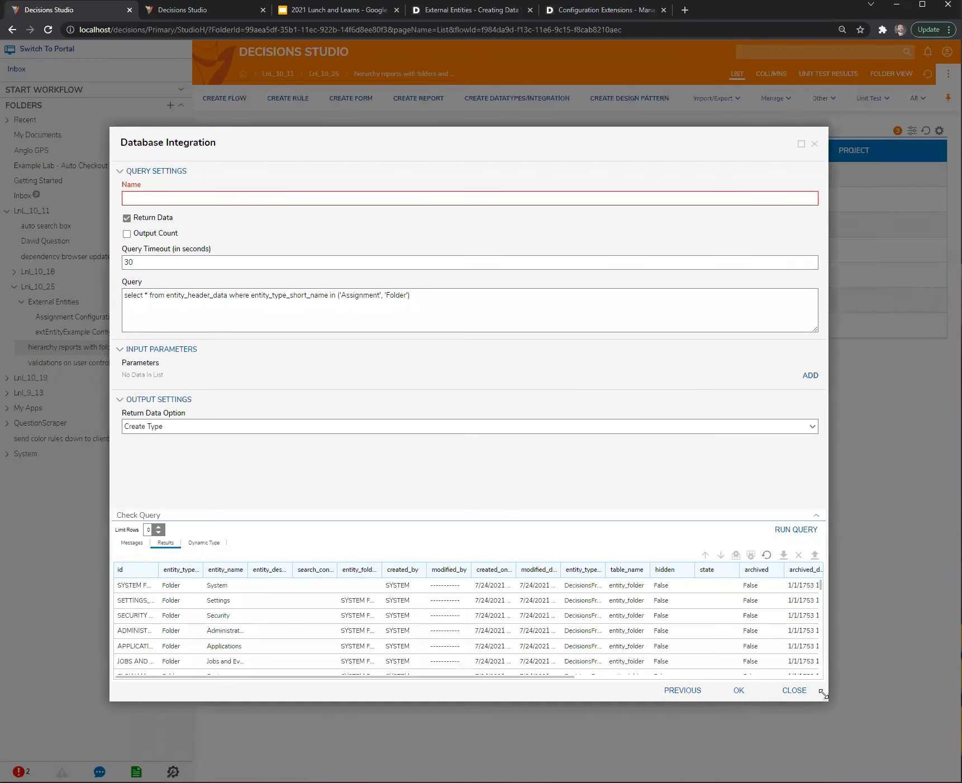
left_click_drag(395, 140, 443, 160)
left_click(497, 334)
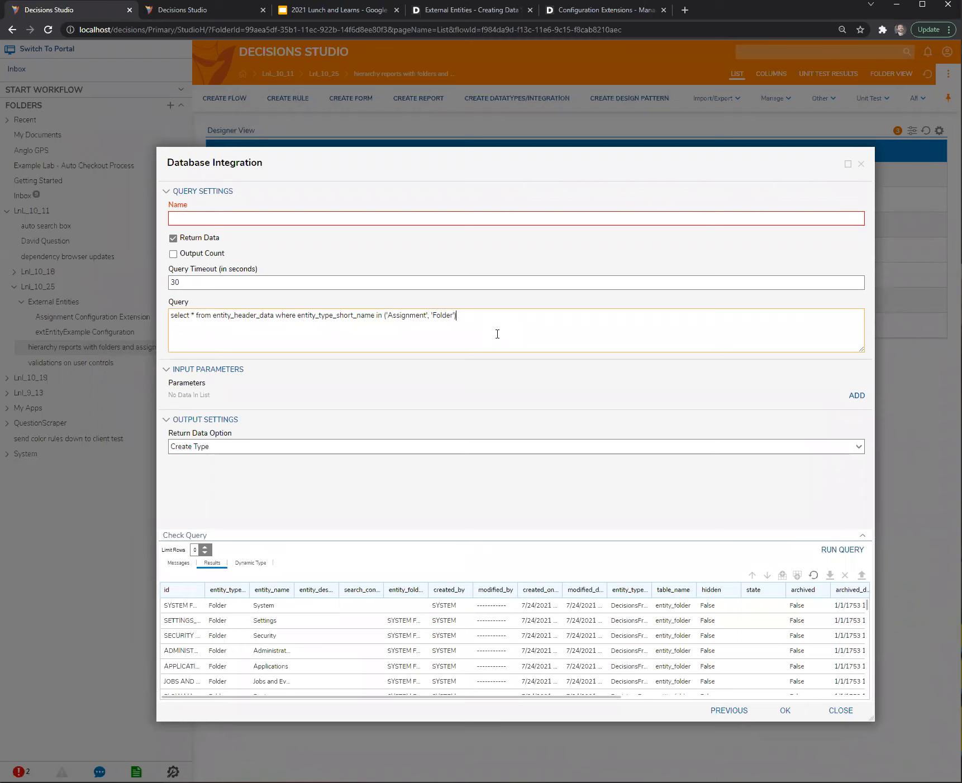
left_click_drag(609, 697, 551, 697)
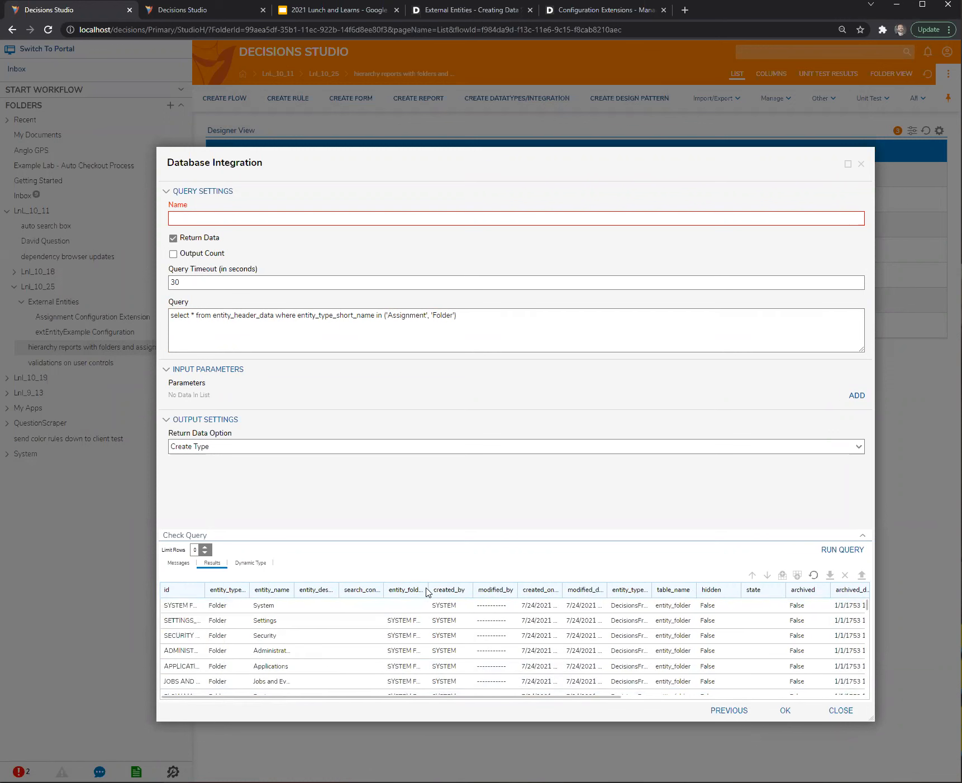
left_click_drag(428, 591, 489, 593)
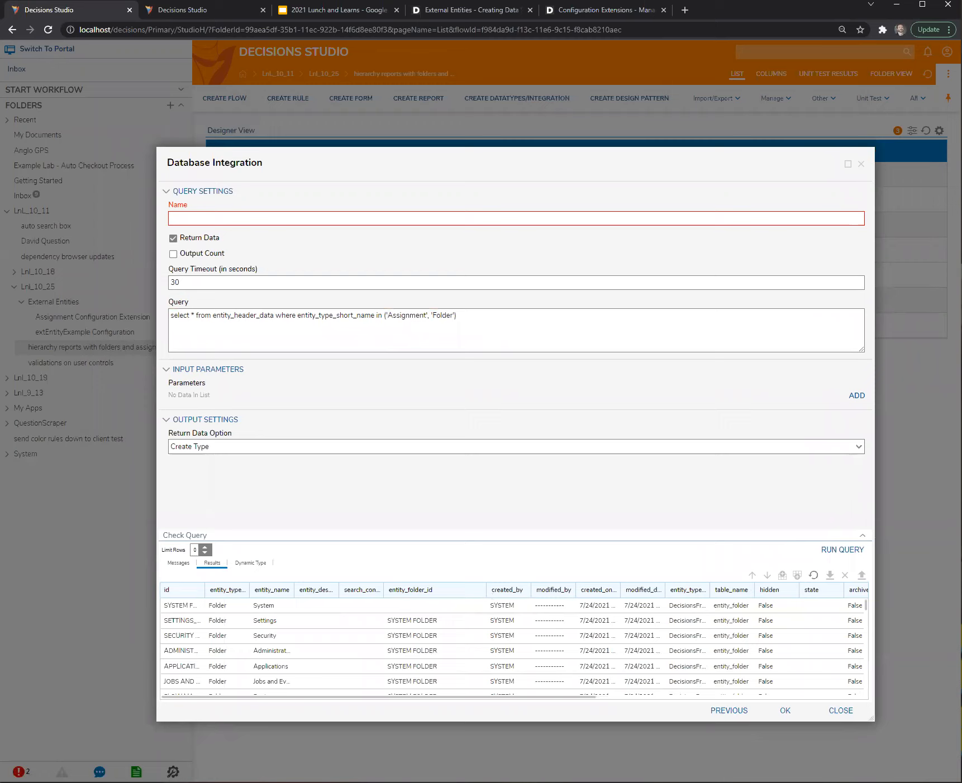
left_click(511, 319)
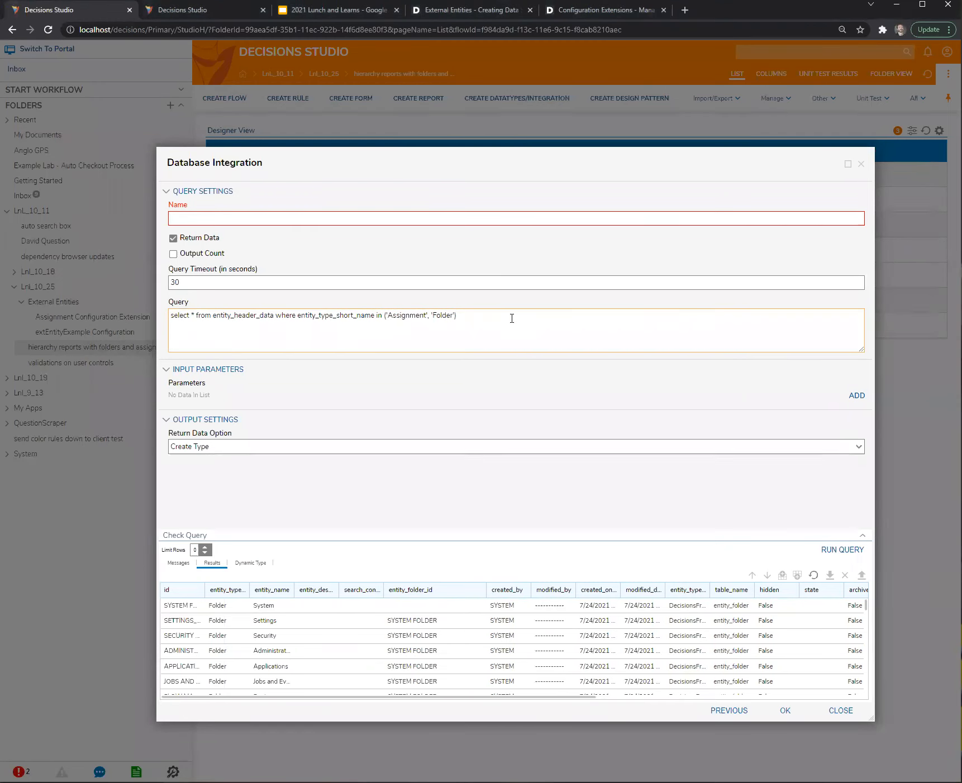
scroll(539, 670, "down", 5)
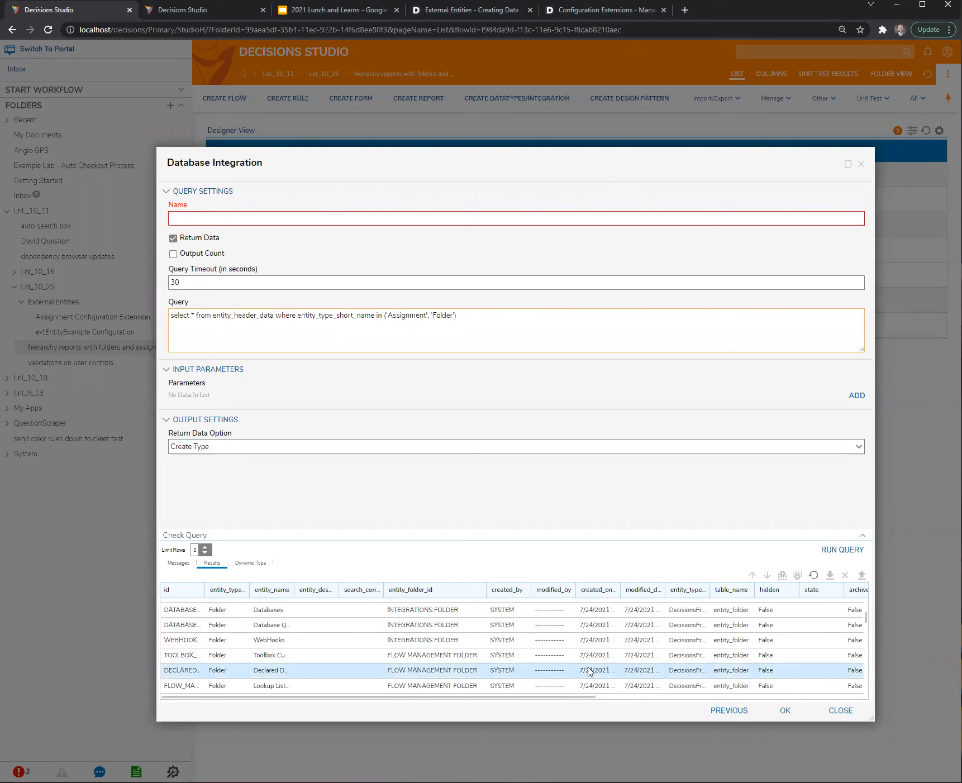
scroll(696, 665, "up", 5)
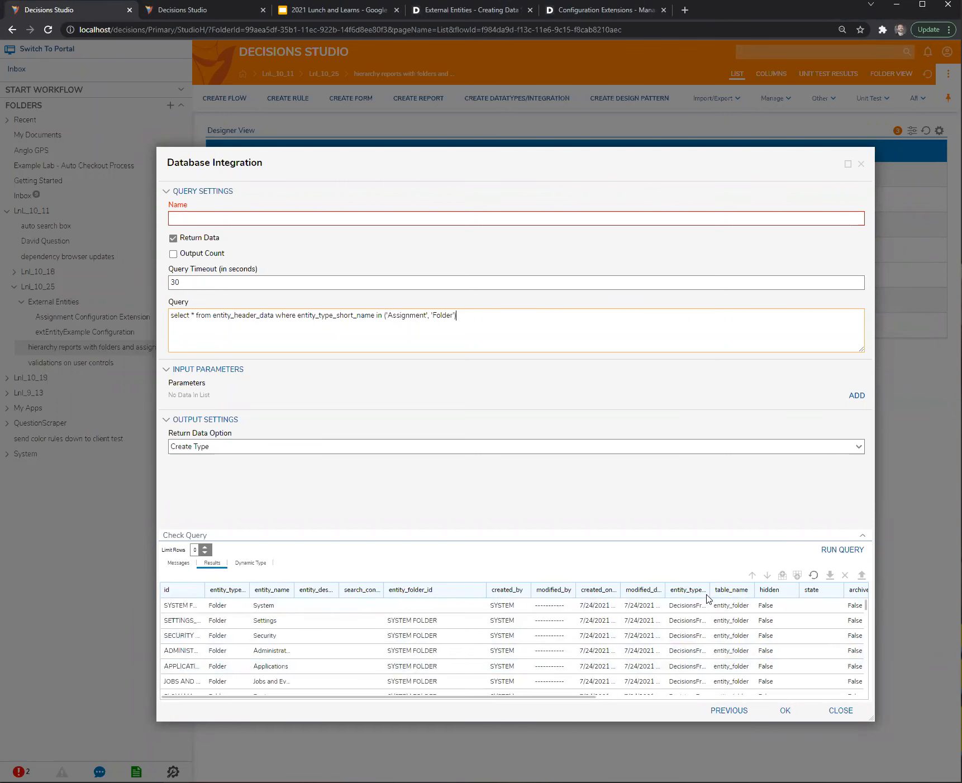
left_click_drag(581, 697, 469, 712)
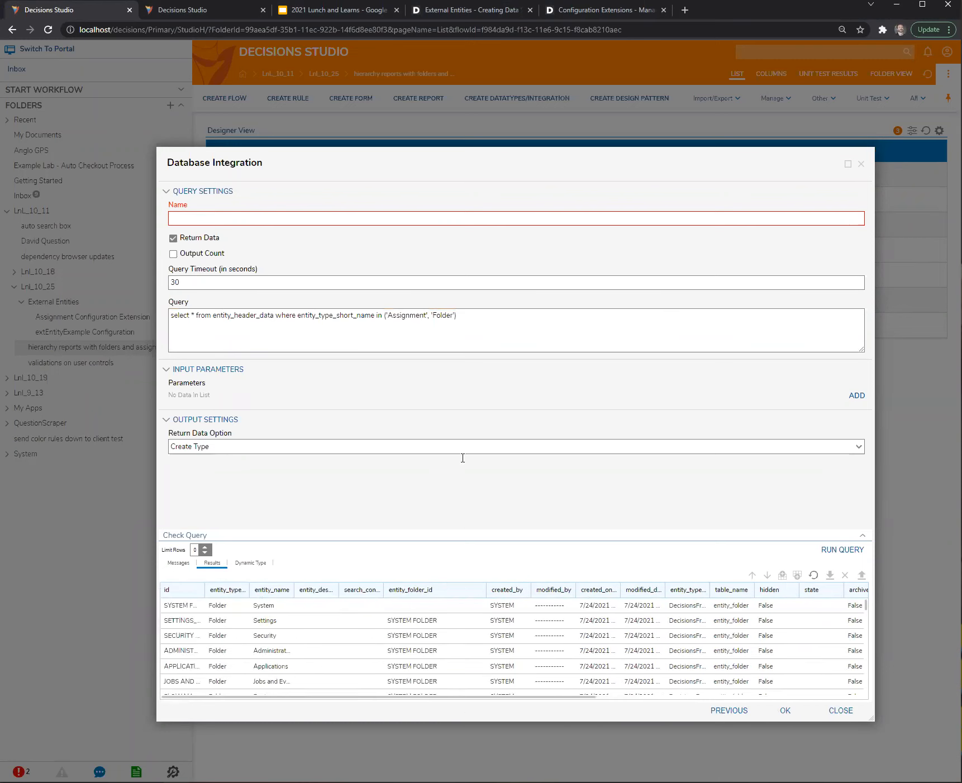
Replace the query's asterisk with the columns entity_name, entity_folder_id and id, and run the query
left_click(214, 218)
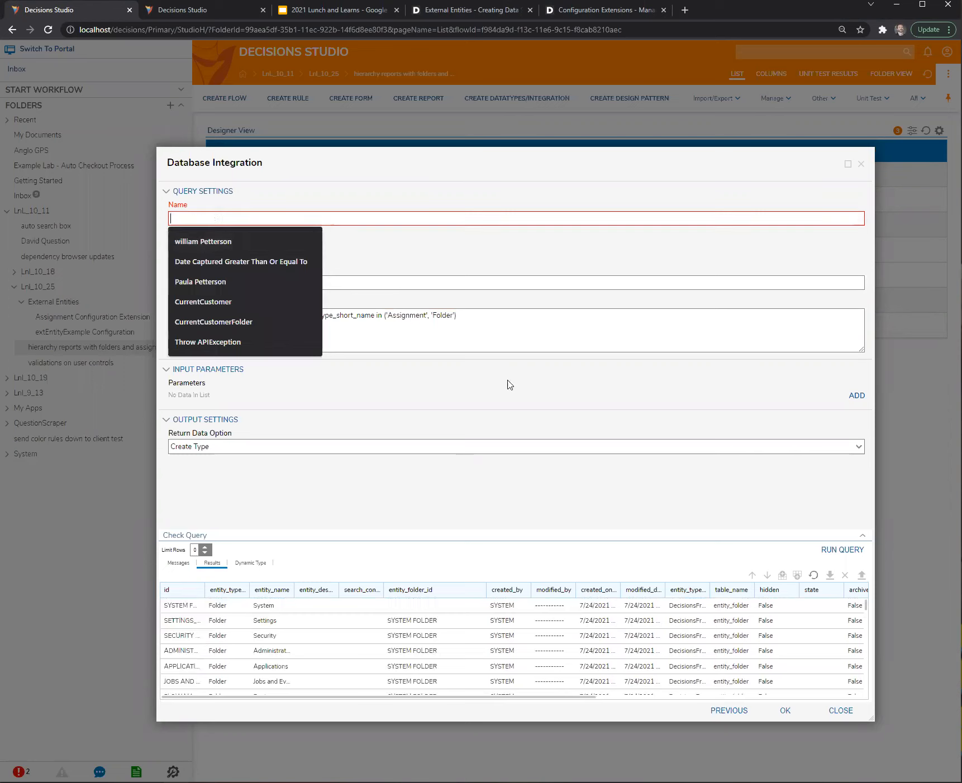
left_click(179, 311)
left_click(194, 314)
key("BackSpace")
type("entity_name, ")
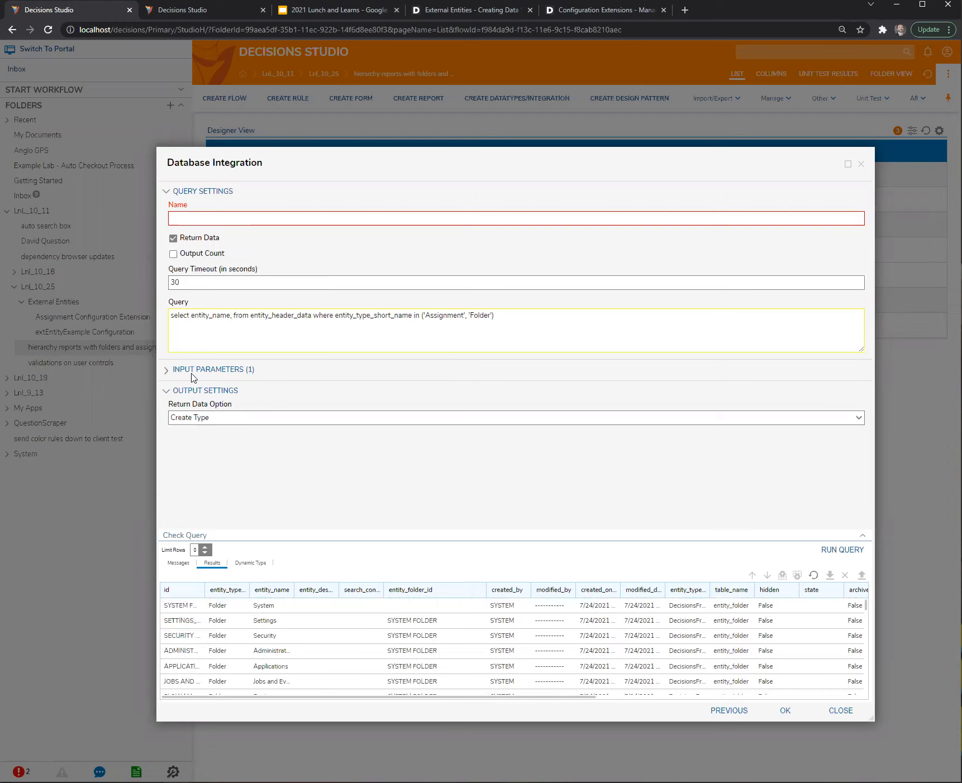
type("entity_folder_id, id")
left_click(819, 551)
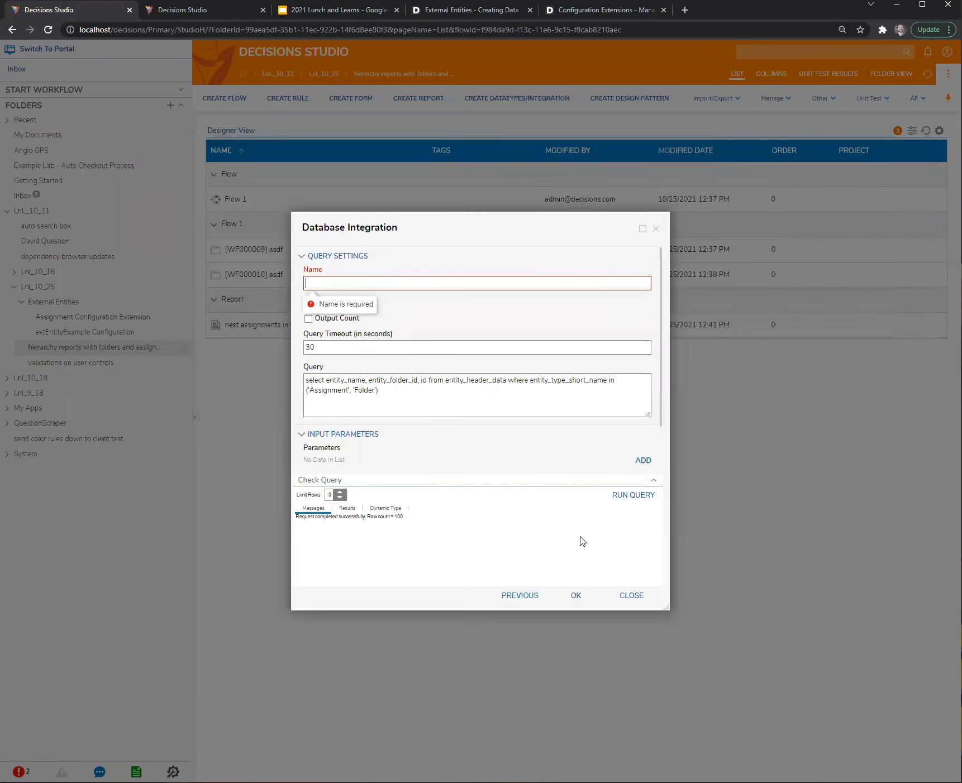
Name the database query foldersAndAssignments and save the integration
left_click(418, 281)
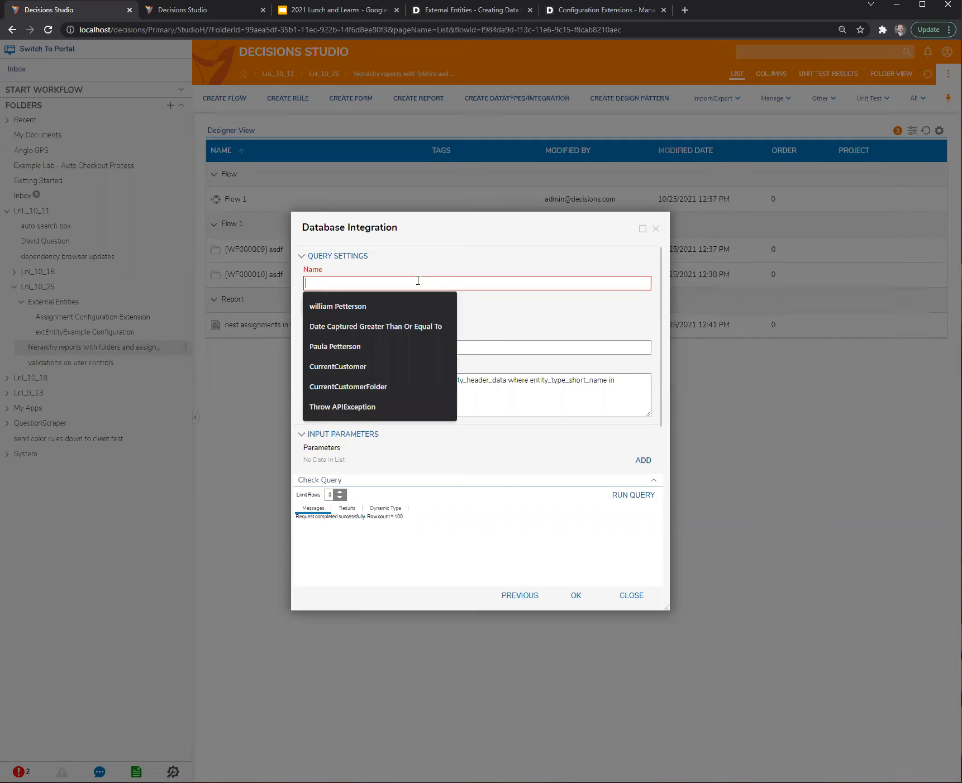
type("foldersAndAssignments")
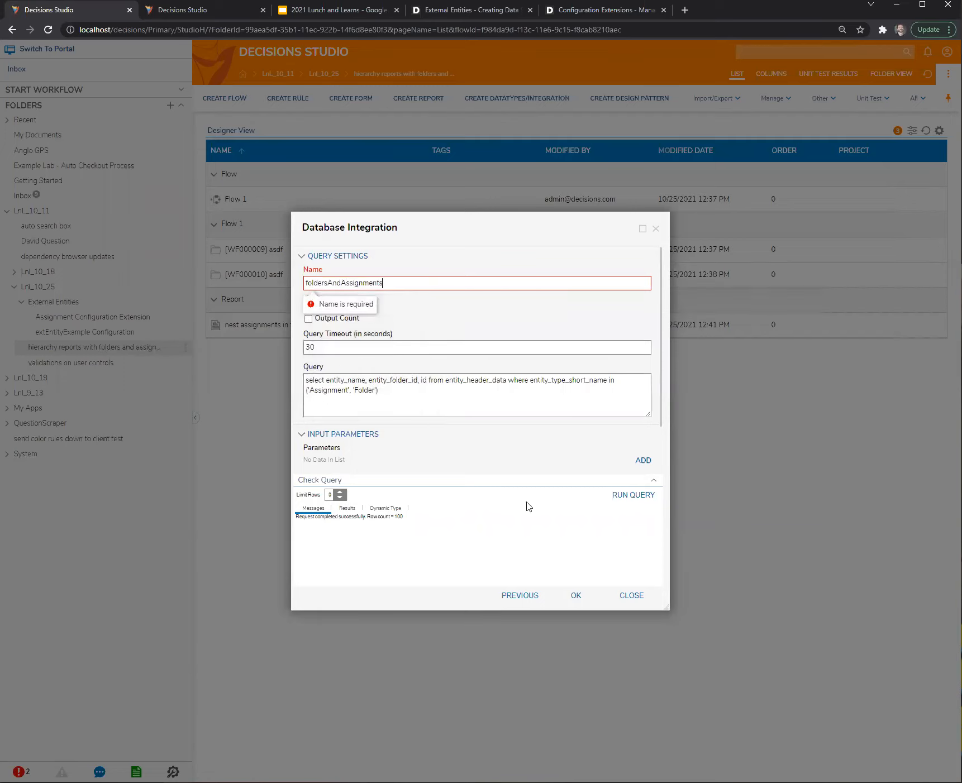
left_click(572, 596)
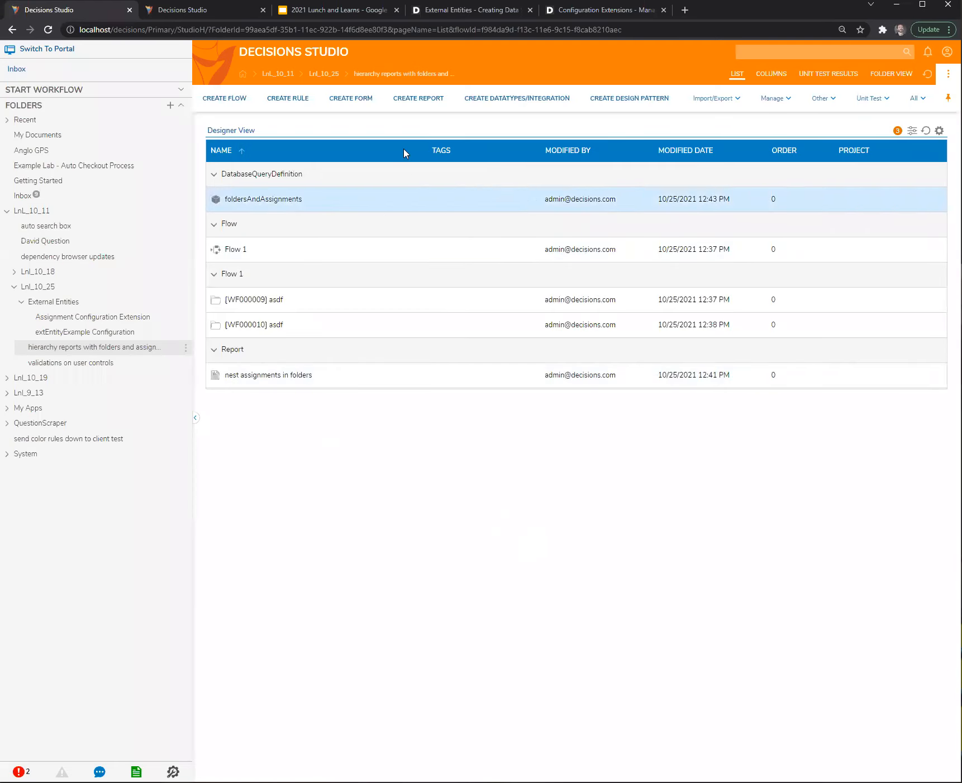
Create a new report in the current folder with the default name Report 1
left_click(415, 98)
left_click(471, 380)
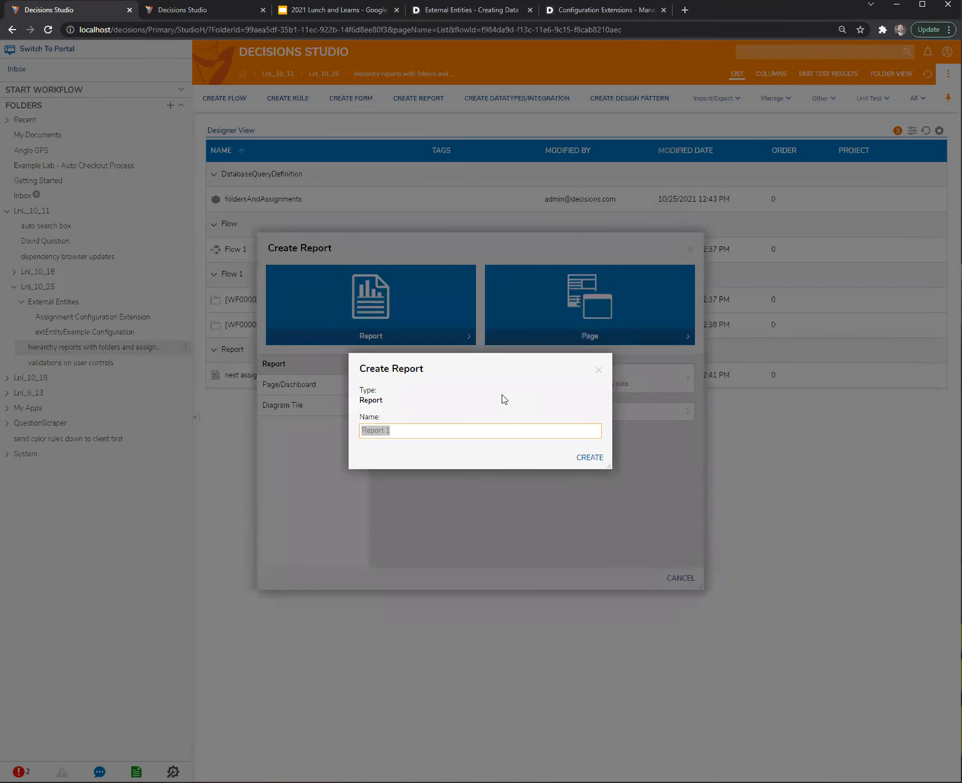
left_click(590, 457)
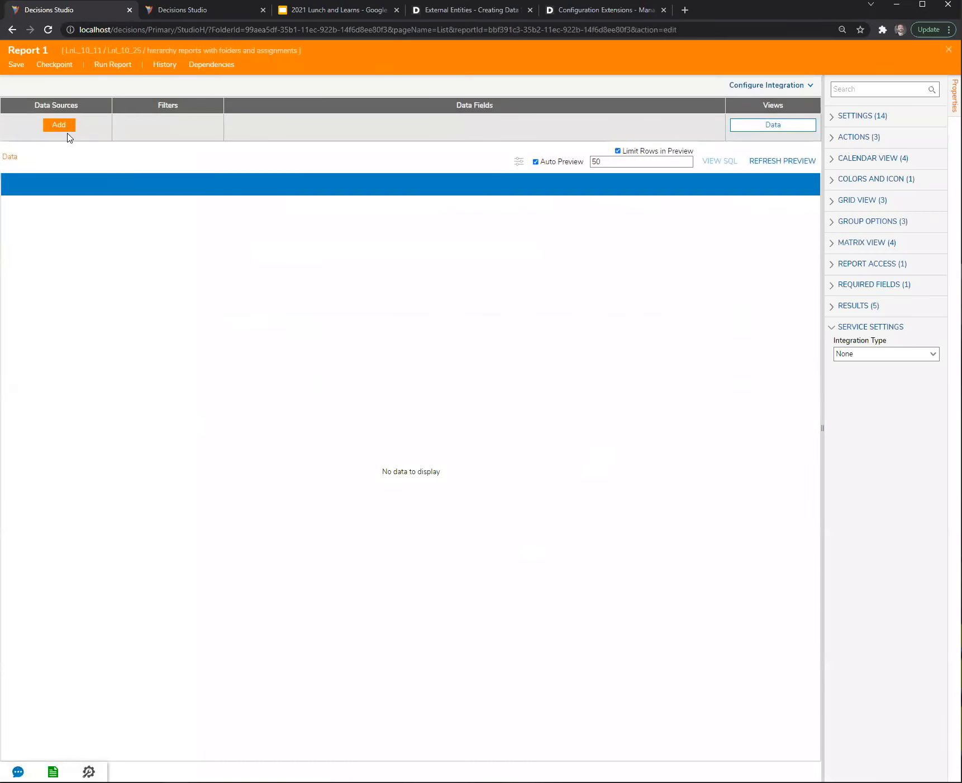
Add the folders And Assignments query from the common LOCAL CONNECTION sources as the report's data source
left_click(60, 126)
left_click(7, 163)
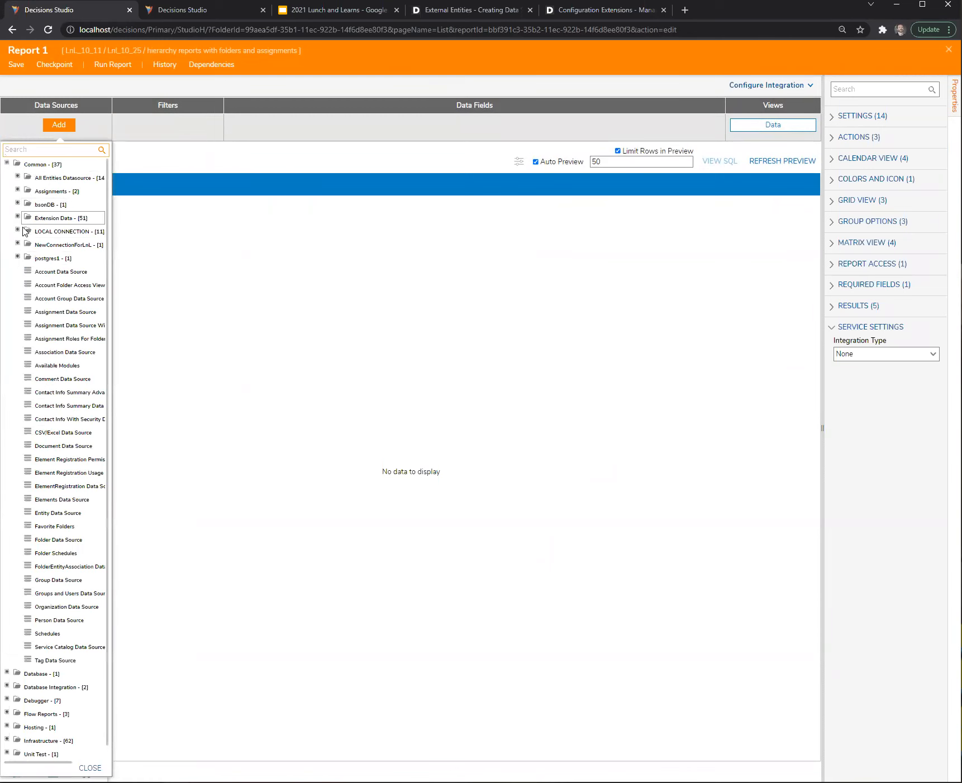
left_click(17, 230)
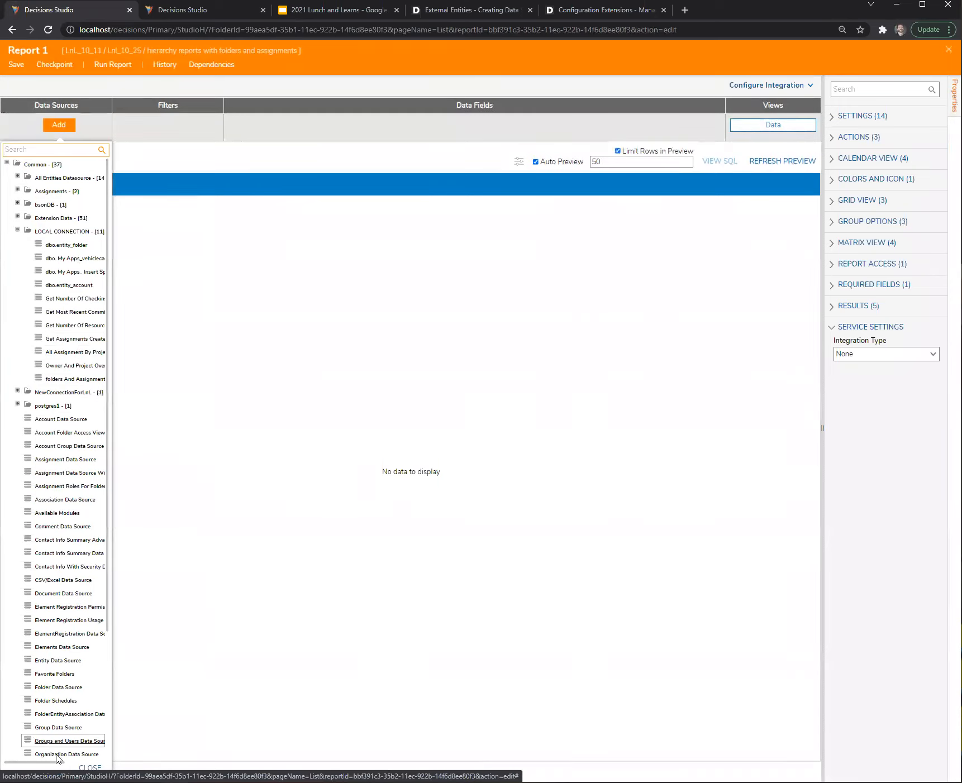
scroll(56, 745, "right", 3)
mouse_move(59, 761)
left_mouse_down()
mouse_move(71, 762)
mouse_move(50, 762)
left_mouse_up()
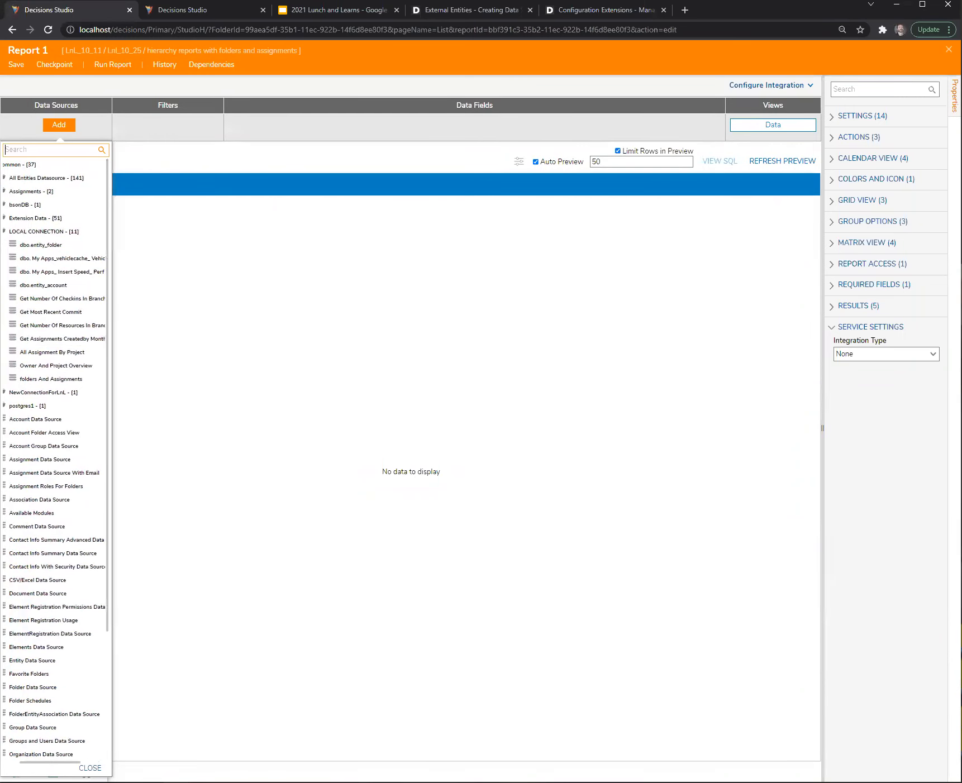
left_click(43, 382)
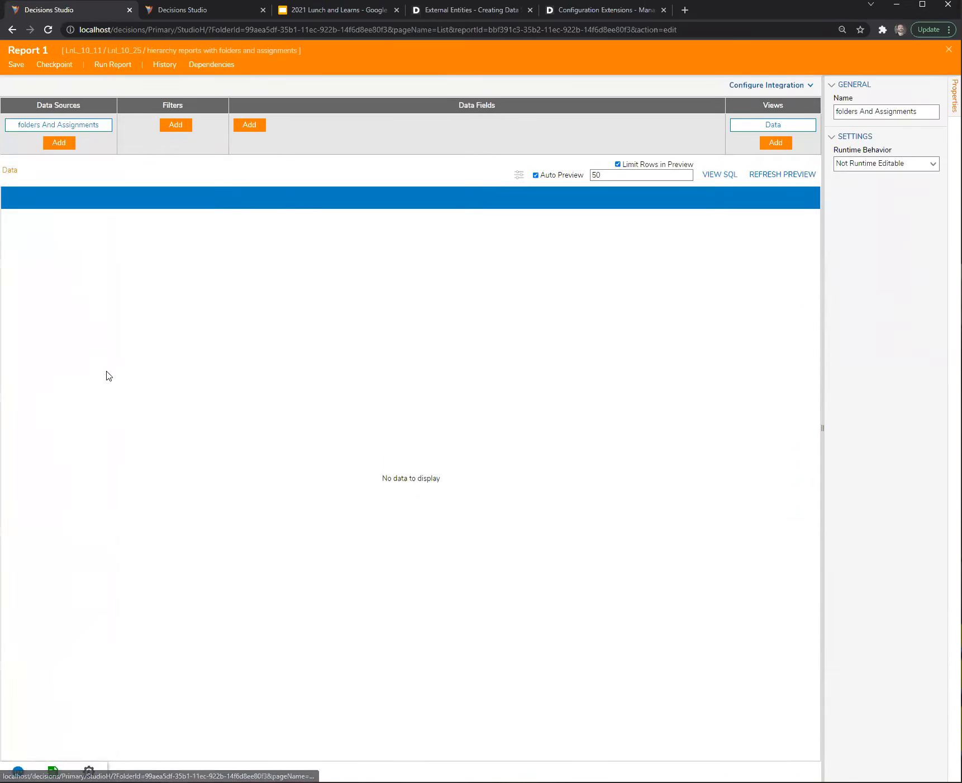
Add the id, entity_name and entity_folder_id columns as the report's data fields
left_click(249, 125)
left_click(450, 217)
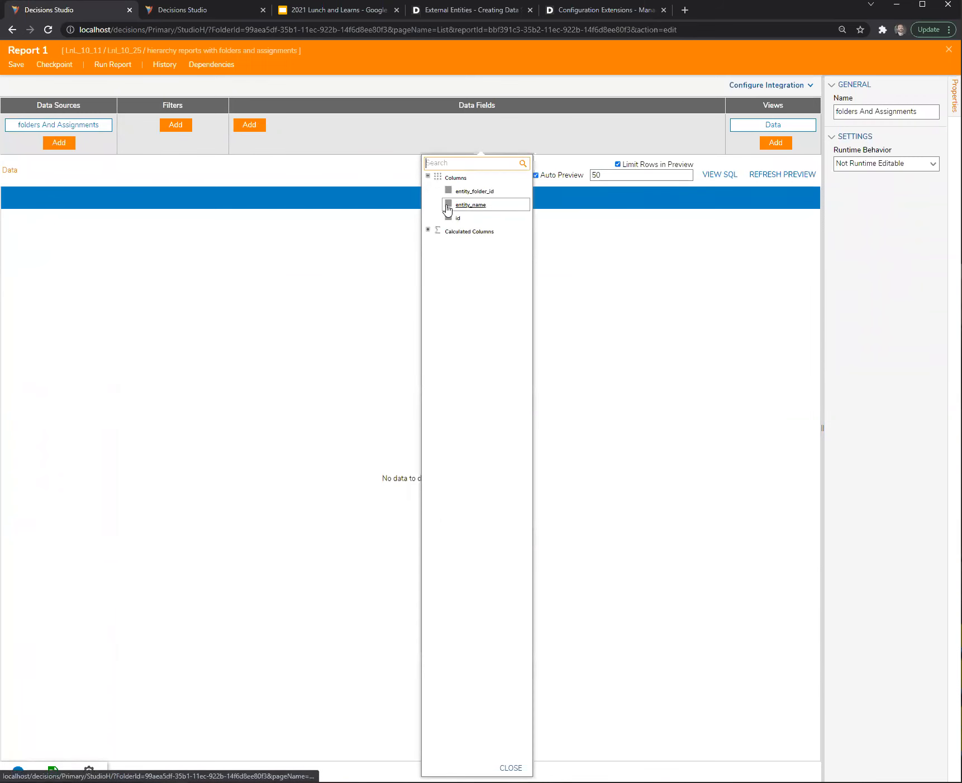
left_click(474, 179)
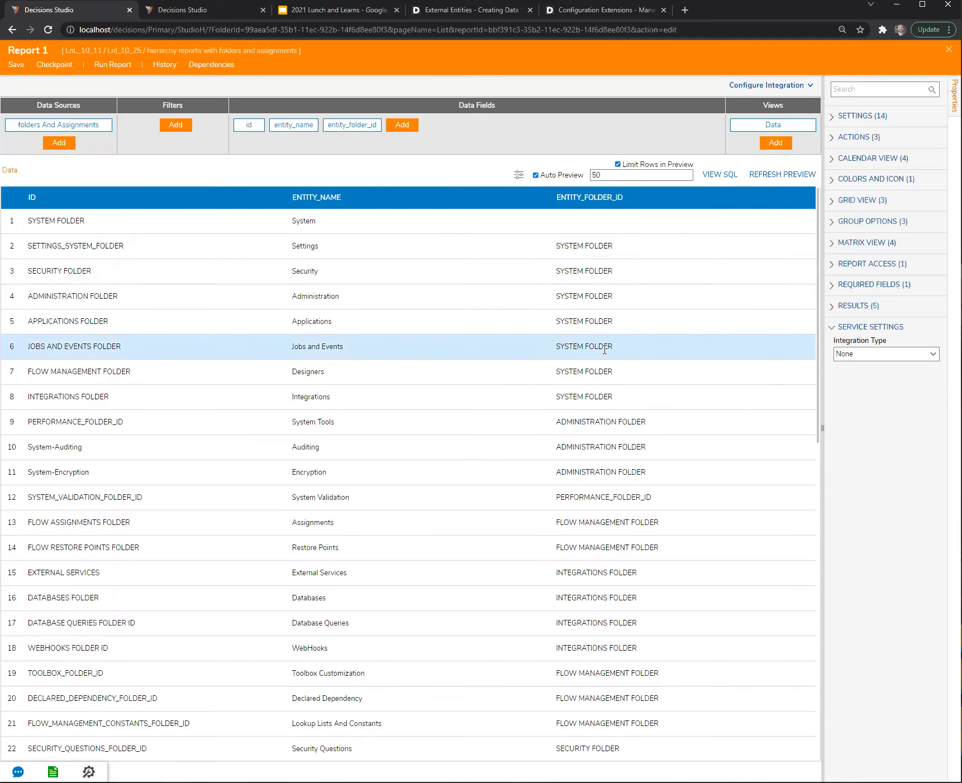
Add a Hierarchical View with id as parent field and entity_folder_id as child field, and look through its preview
left_click(775, 143)
left_click(765, 275)
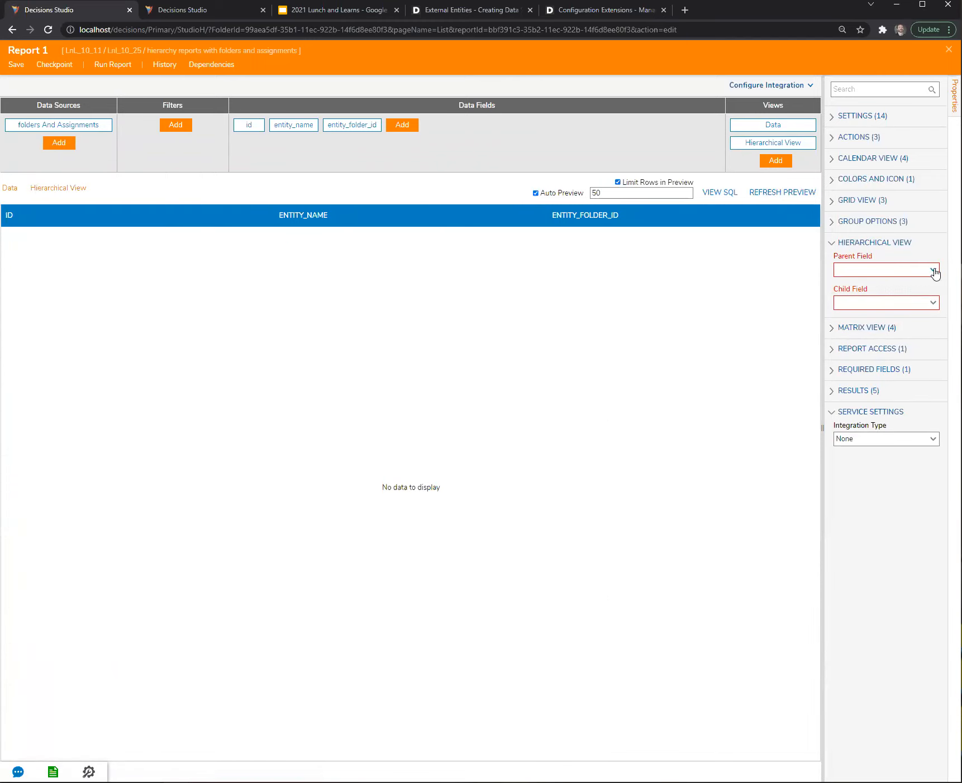
left_click(931, 270)
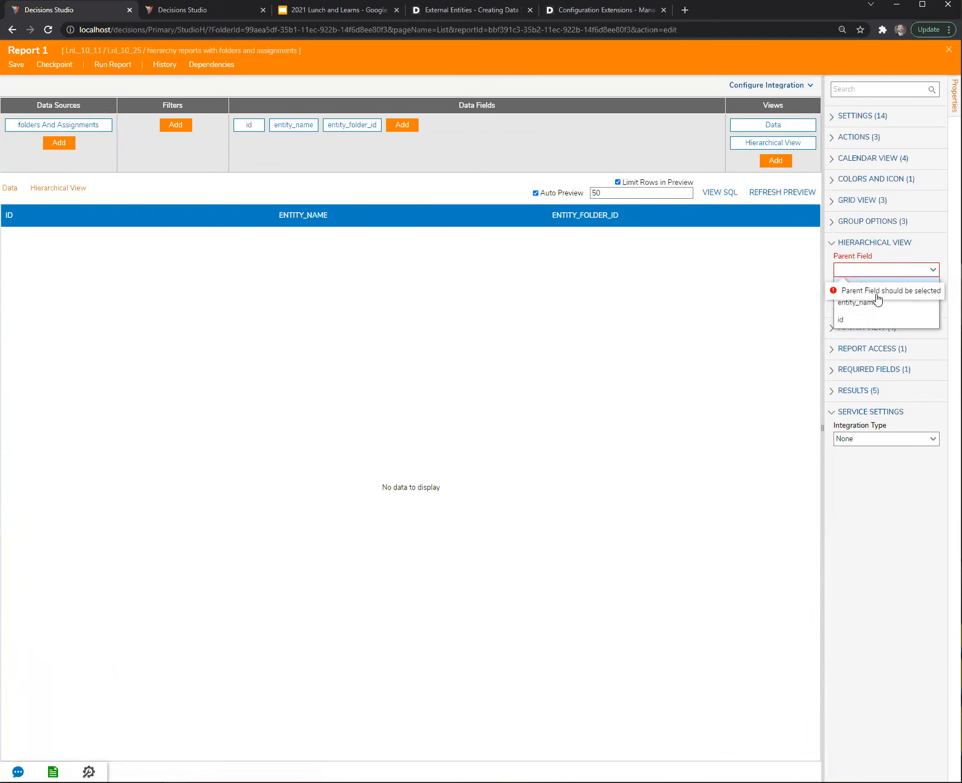
left_click(863, 320)
left_click(899, 303)
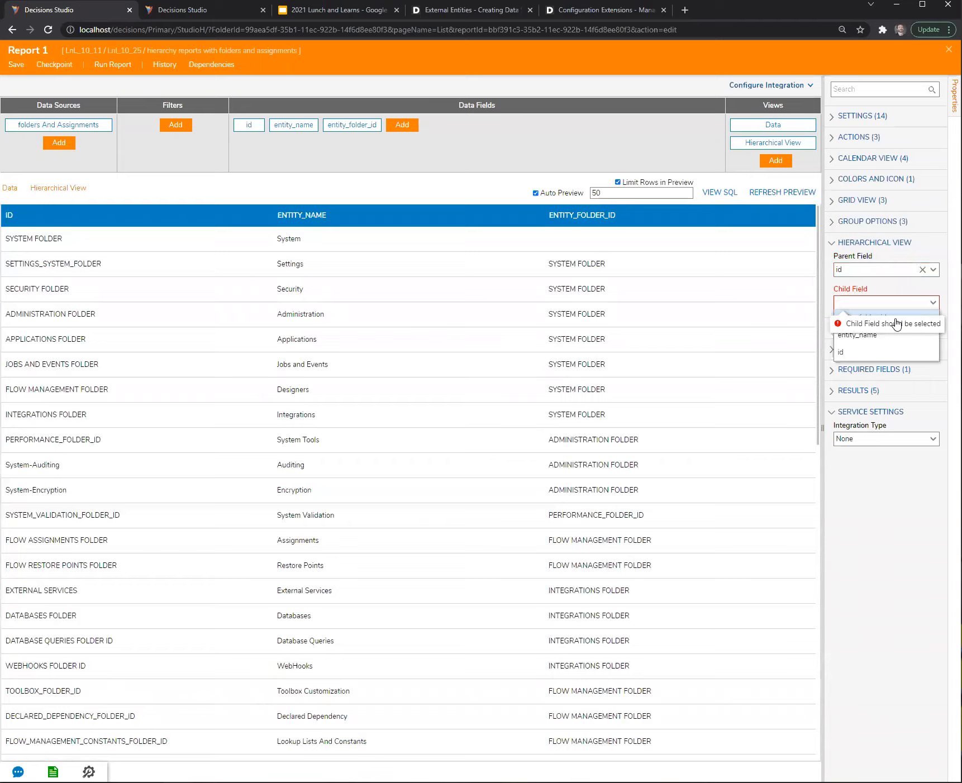
left_click(896, 321)
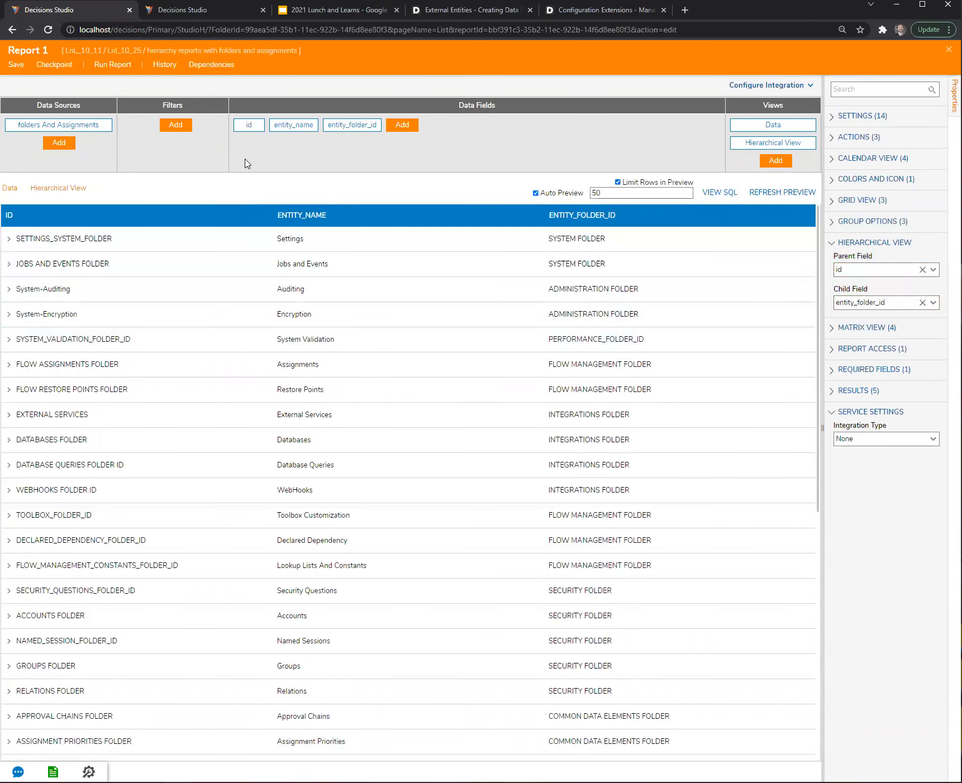
scroll(250, 413, "down", 7)
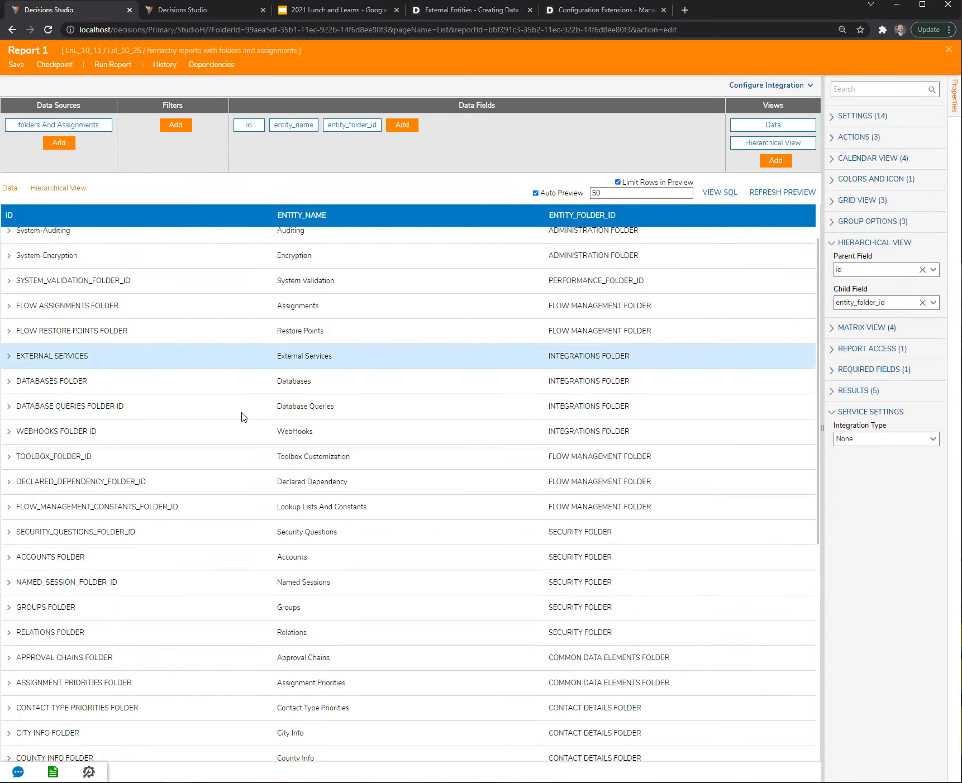
Run Report 1, switch its viewer to the Hierarchical View and look through the nested rows, then return to the report designer
scroll(243, 421, "down", 1)
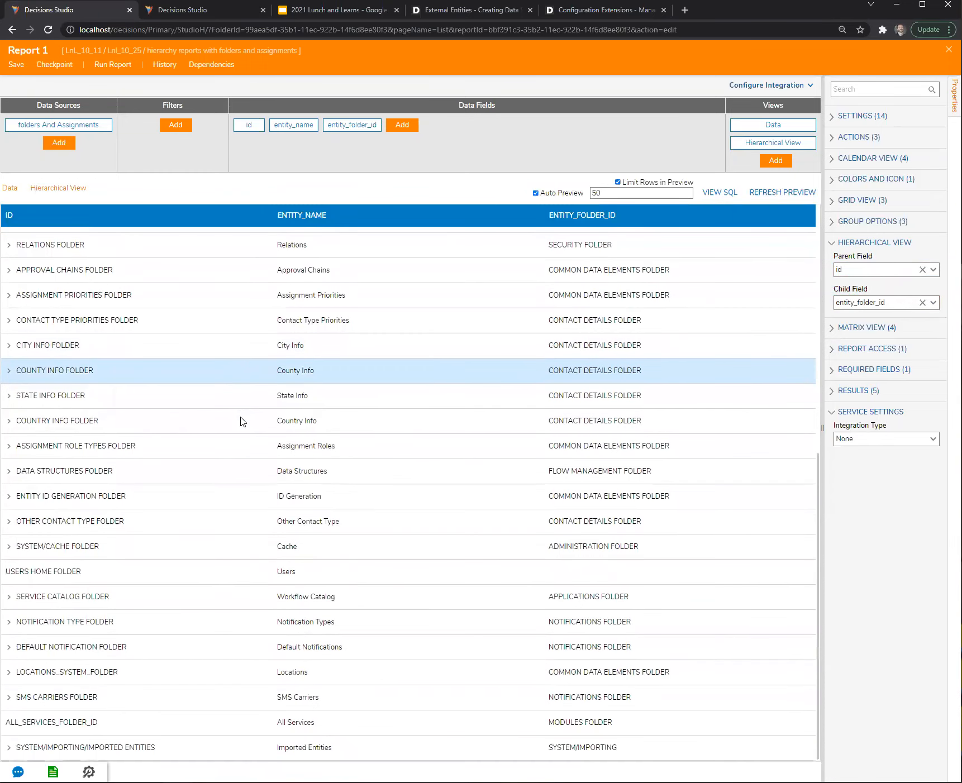
scroll(243, 421, "up", 8)
left_click(112, 66)
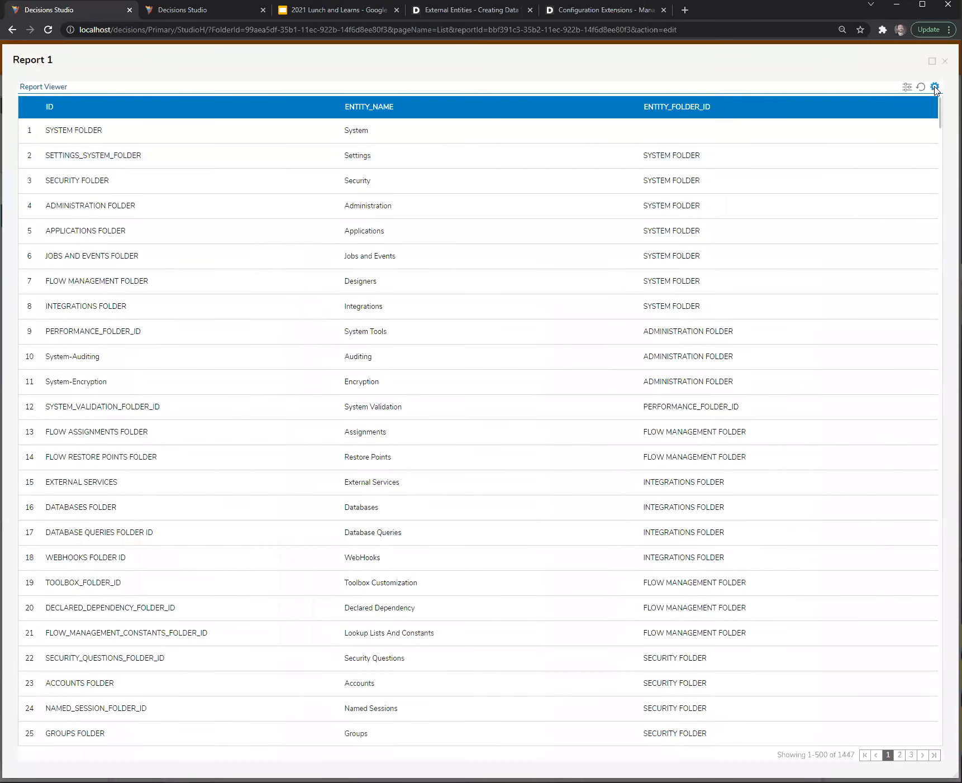
left_click(934, 87)
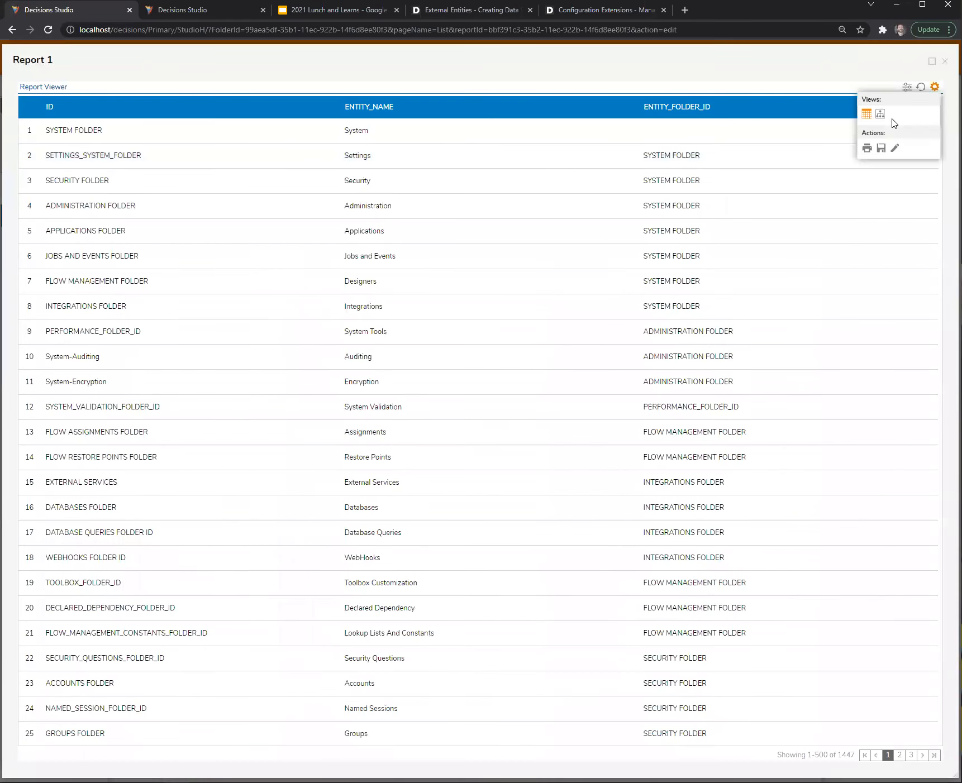
left_click(879, 115)
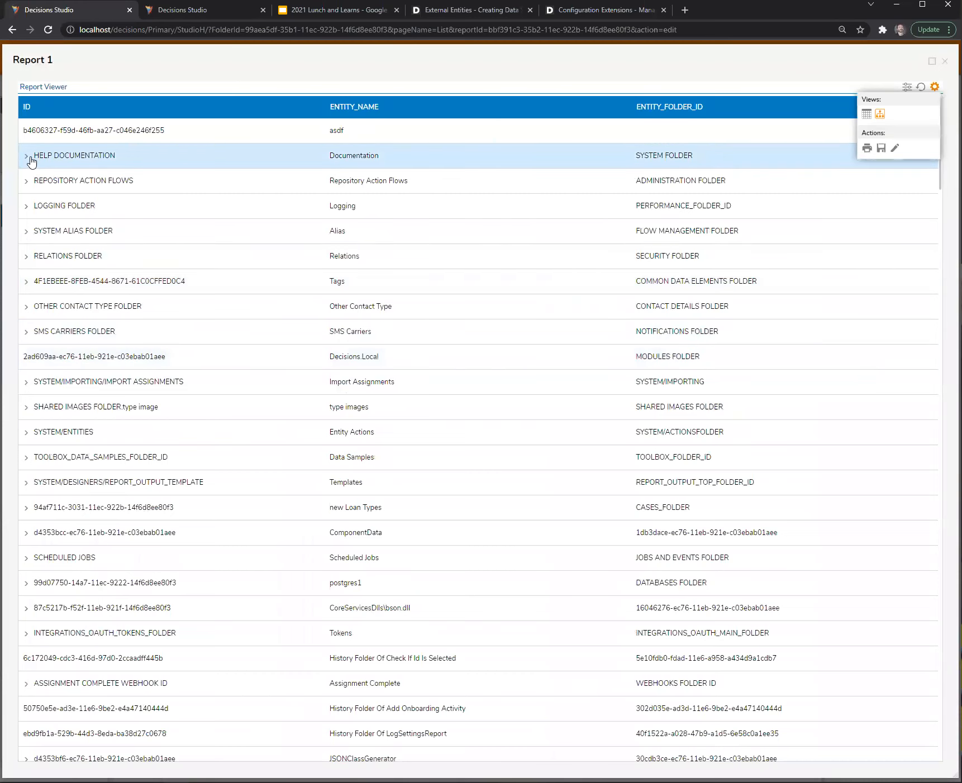
left_click(30, 160)
left_click(29, 159)
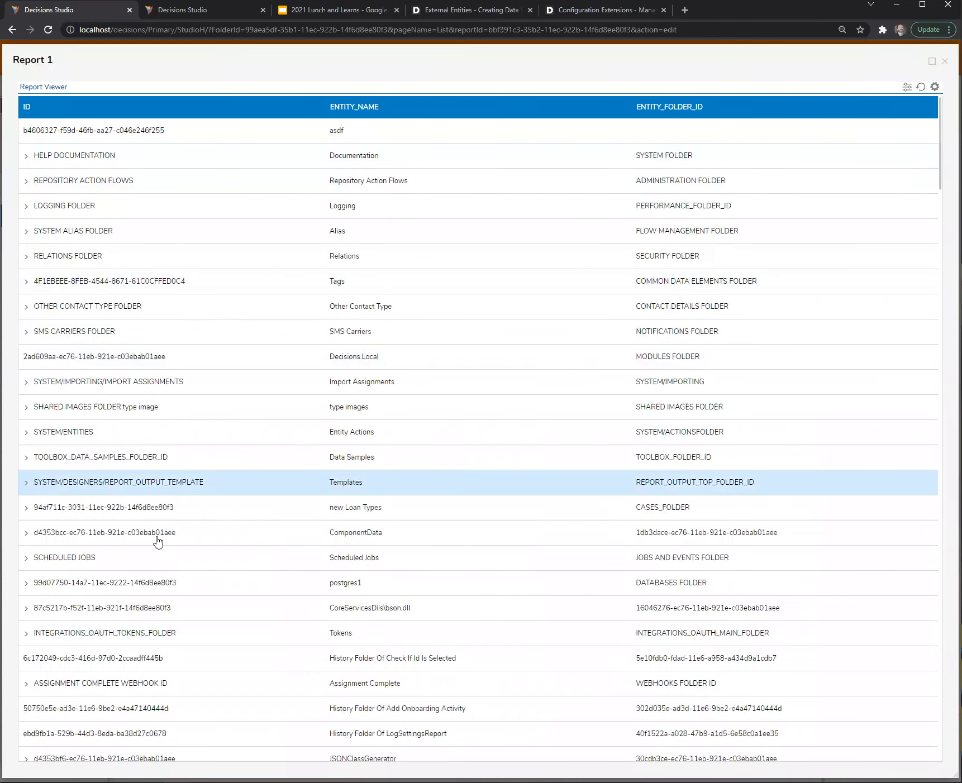
scroll(157, 542, "down", 7)
scroll(807, 232, "up", 5)
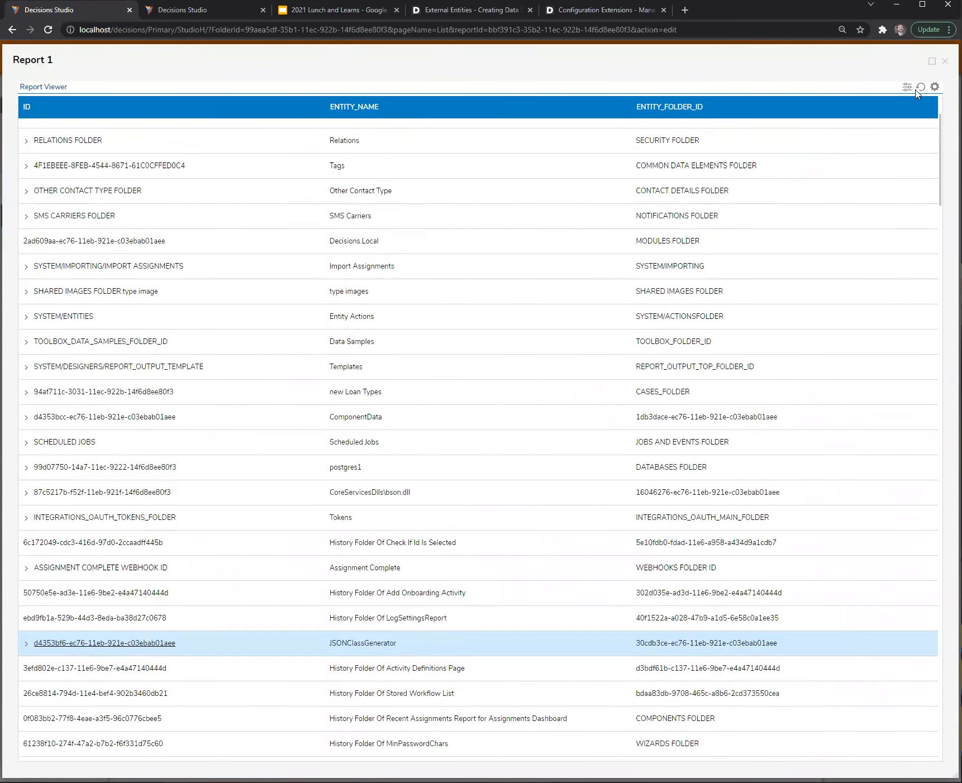
left_click(918, 89)
left_click(943, 61)
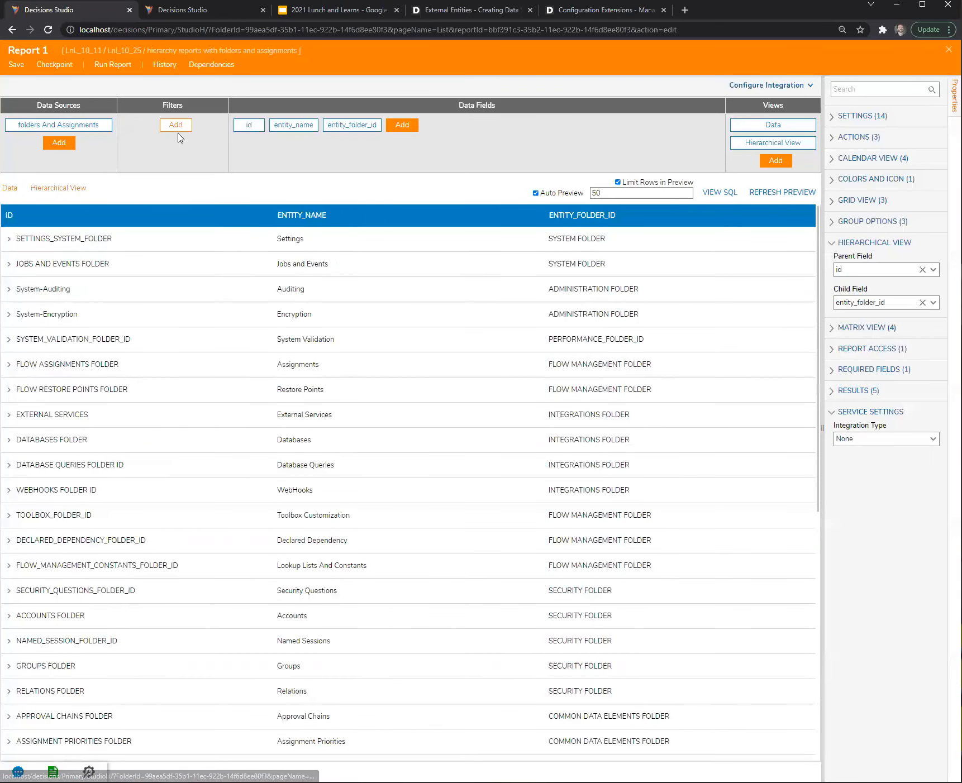
Add an entity_name Starts With filter with the value "[" to the report and check the filtered result in the report viewer
left_click(178, 131)
left_click(108, 193)
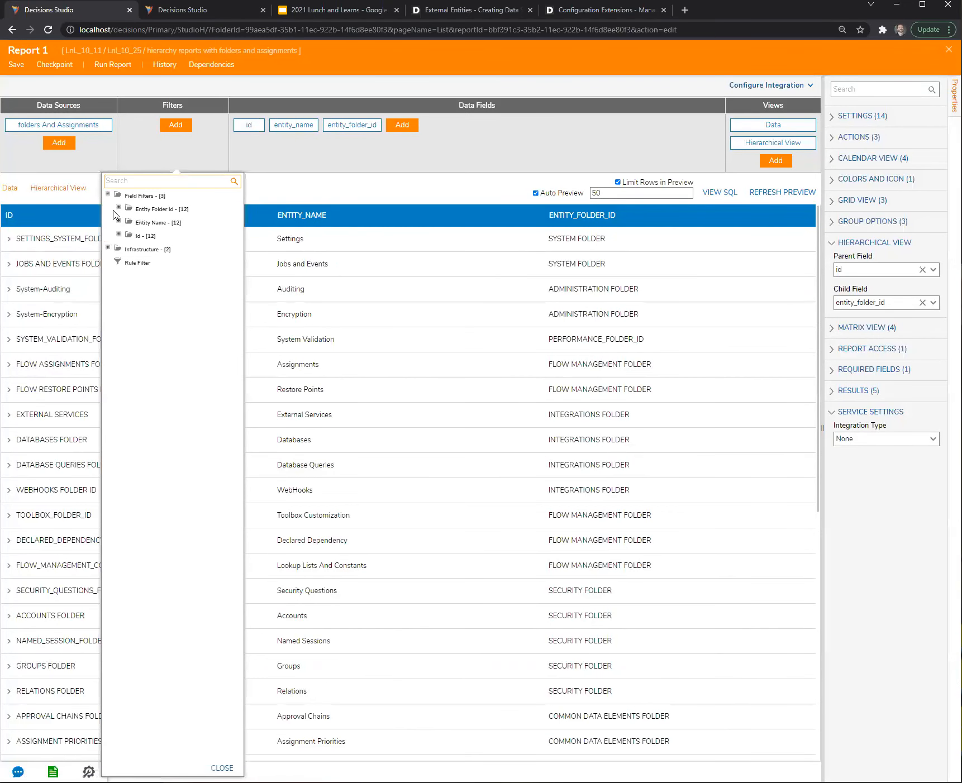
left_click(119, 220)
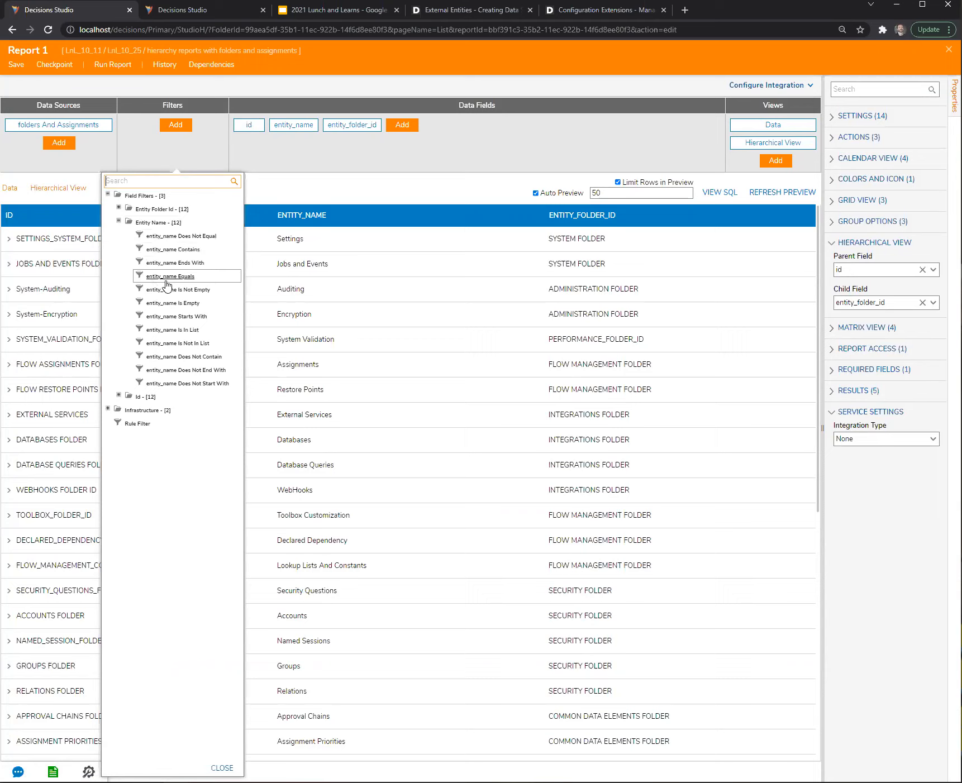
left_click(164, 317)
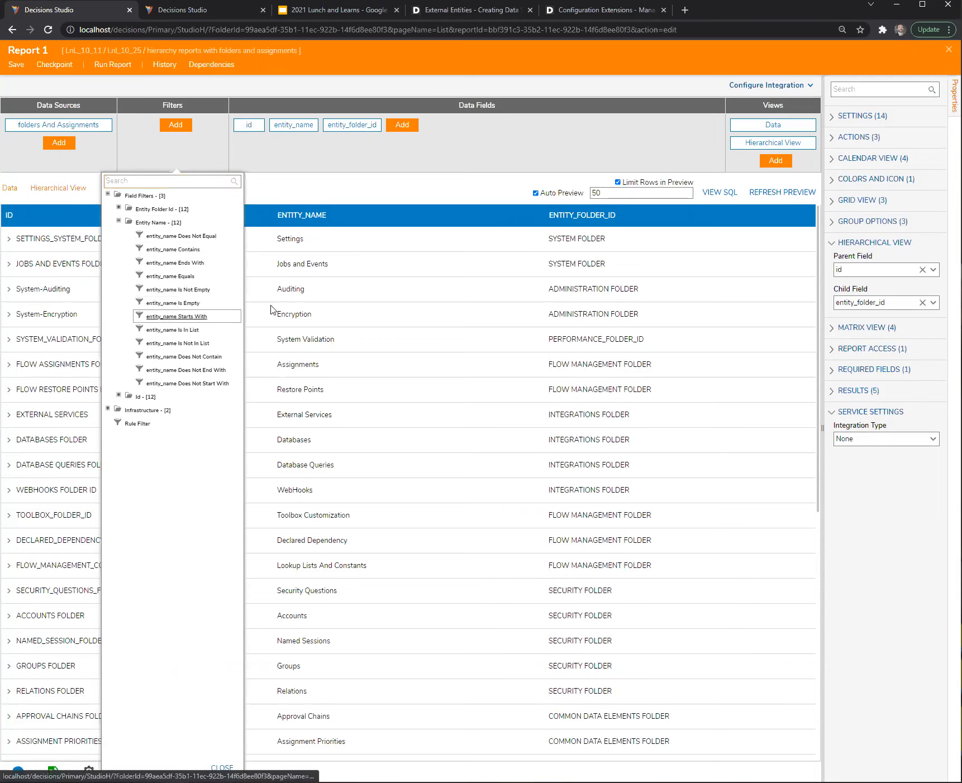
left_click(858, 264)
type("[")
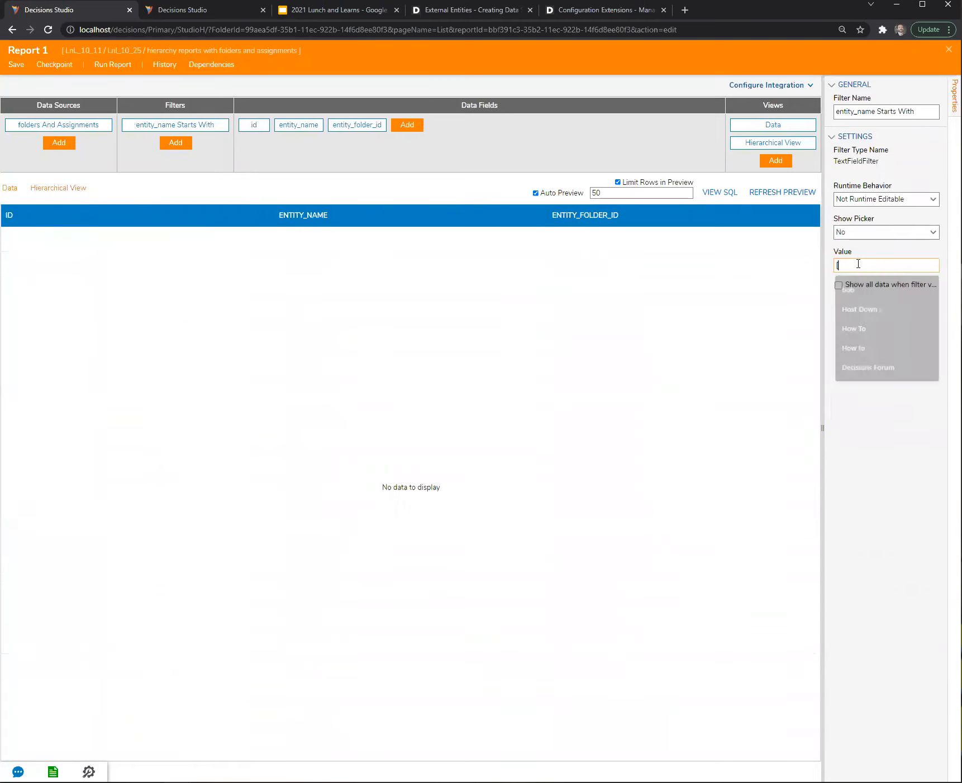
left_click(888, 394)
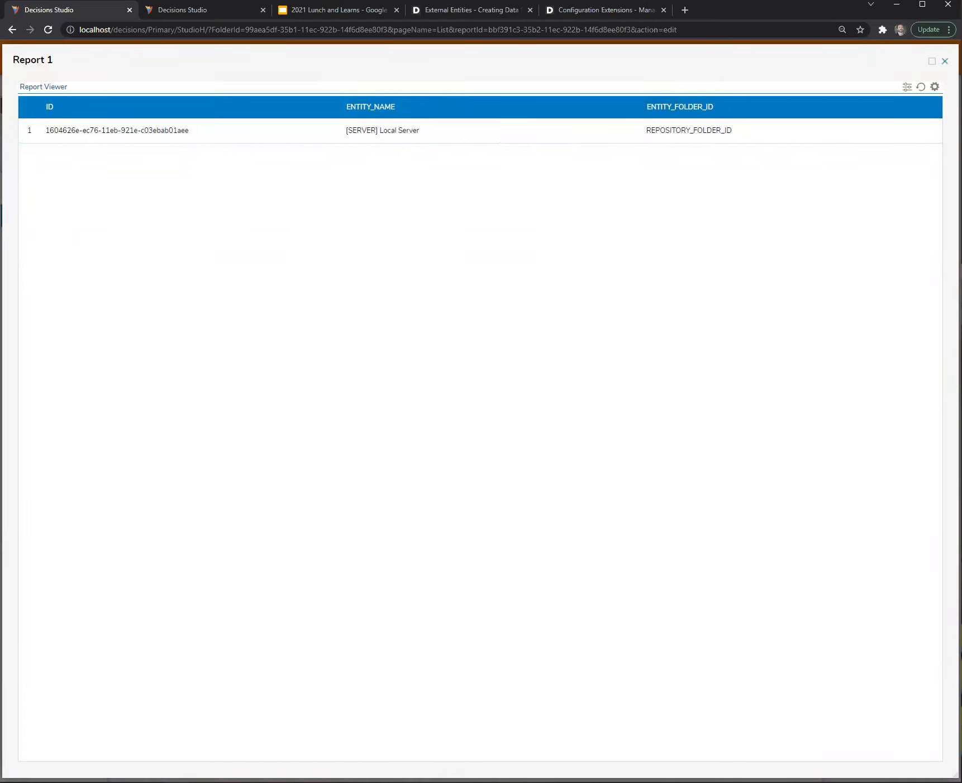
left_click(944, 61)
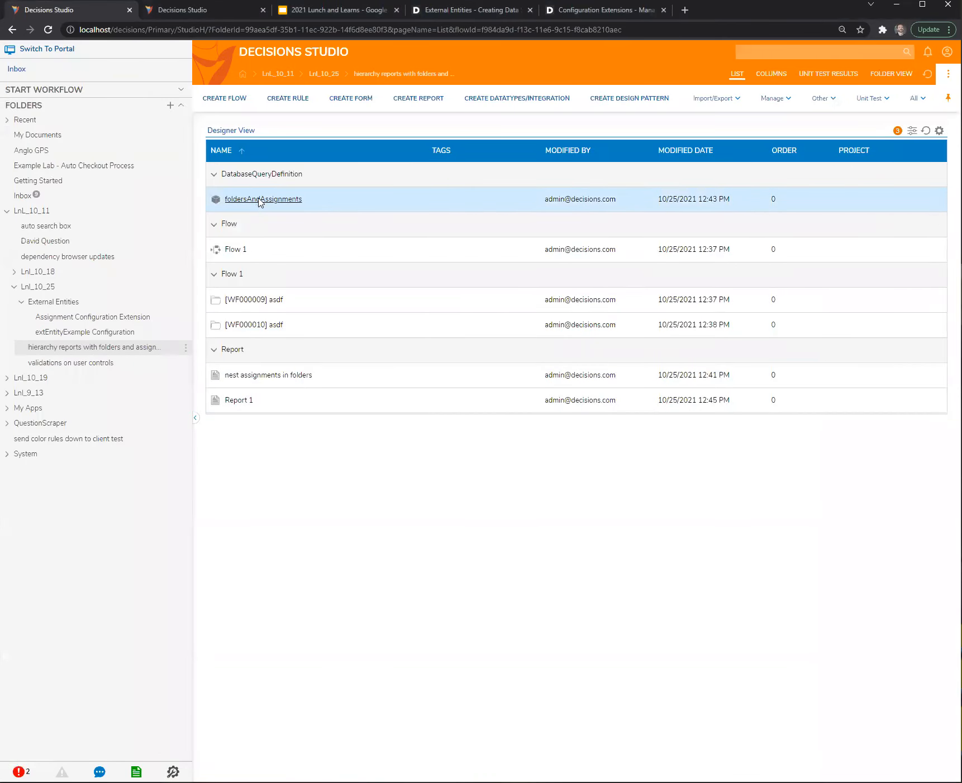
Edit the foldersAndAssignments query to select where entity_type_short_name is in ('Assignment', 'Flow 1') and save it
left_click(259, 200)
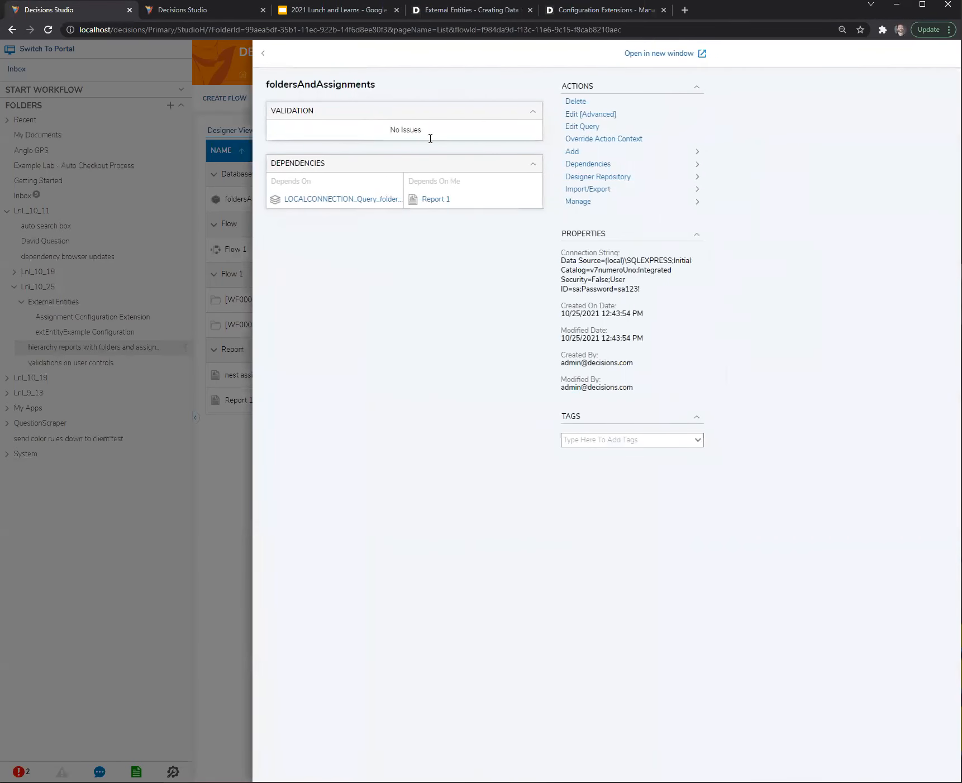
left_click(582, 128)
left_click(521, 574)
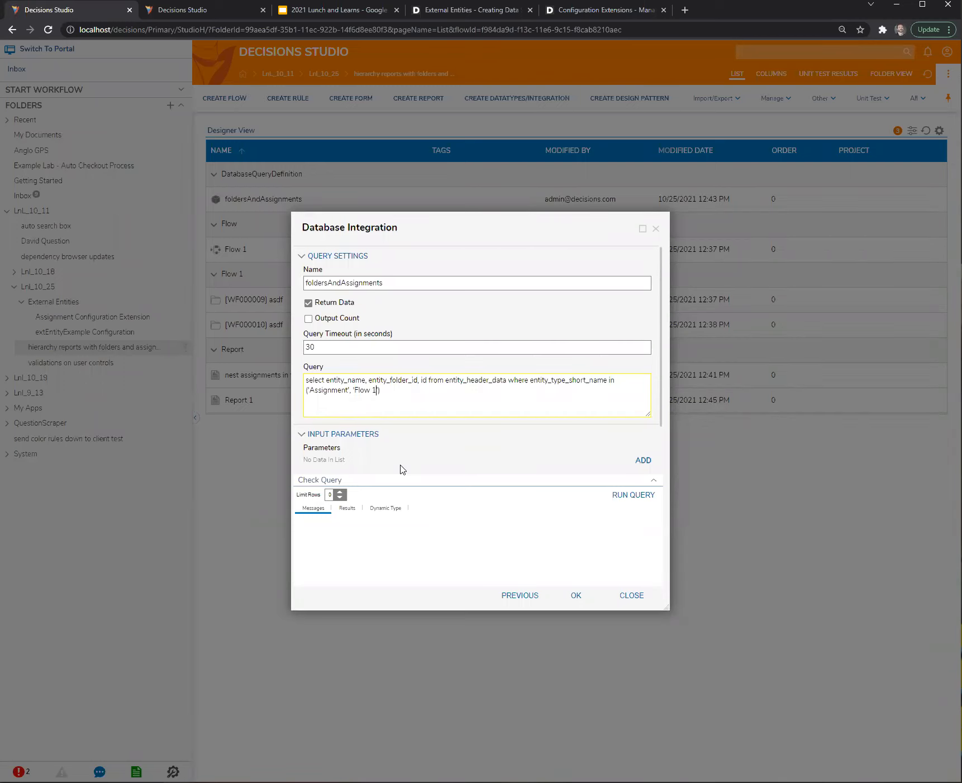
left_click(579, 599)
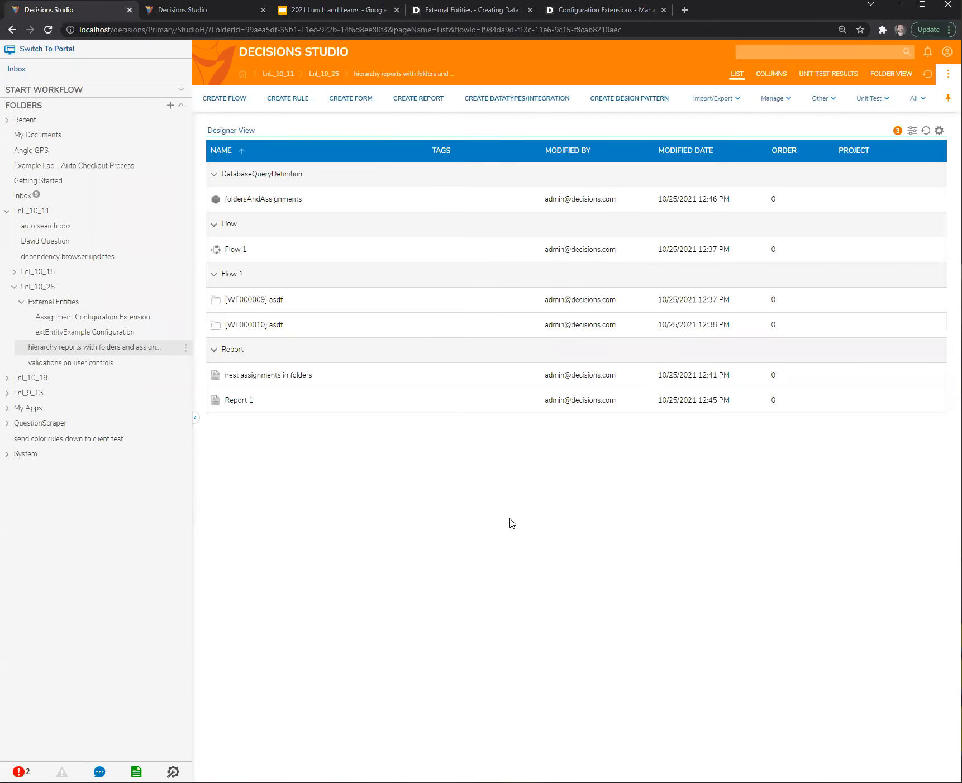
Open Report 1 and run it in the Hierarchical View to examine how the filtered assignments and folders nest
left_click(234, 400)
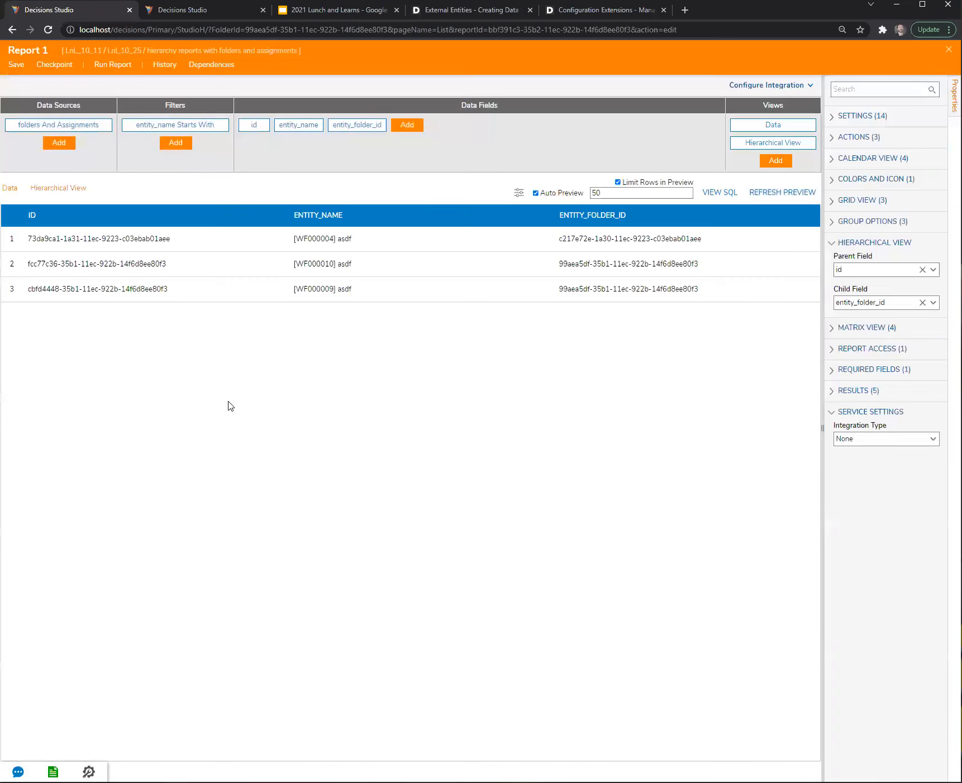
left_click(111, 64)
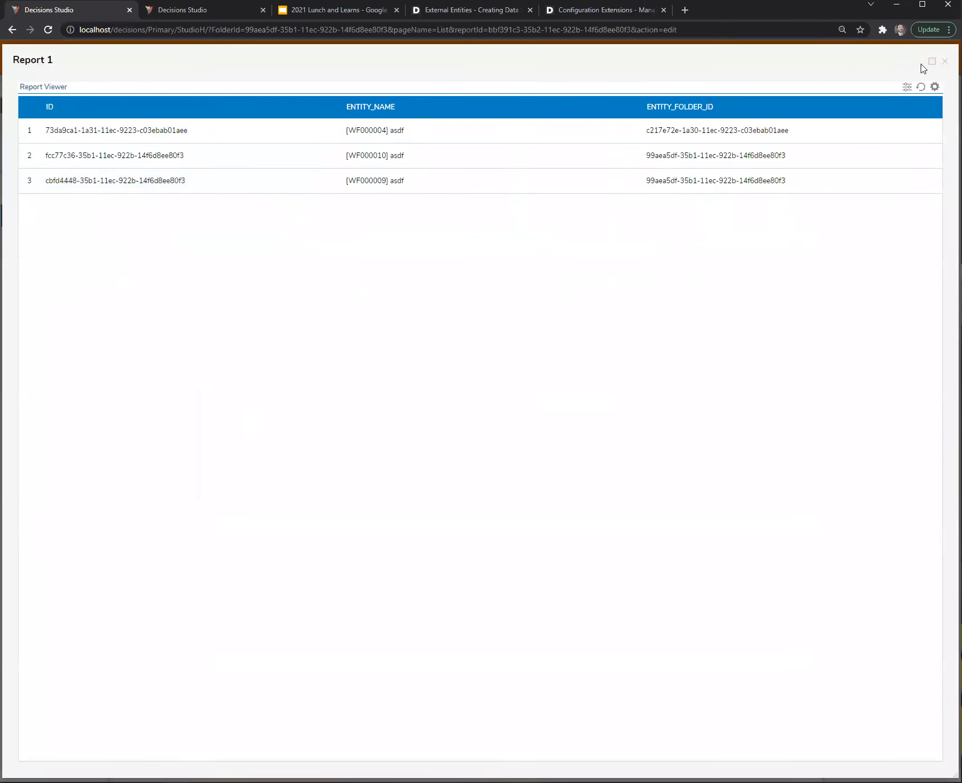
left_click(935, 86)
left_click(880, 114)
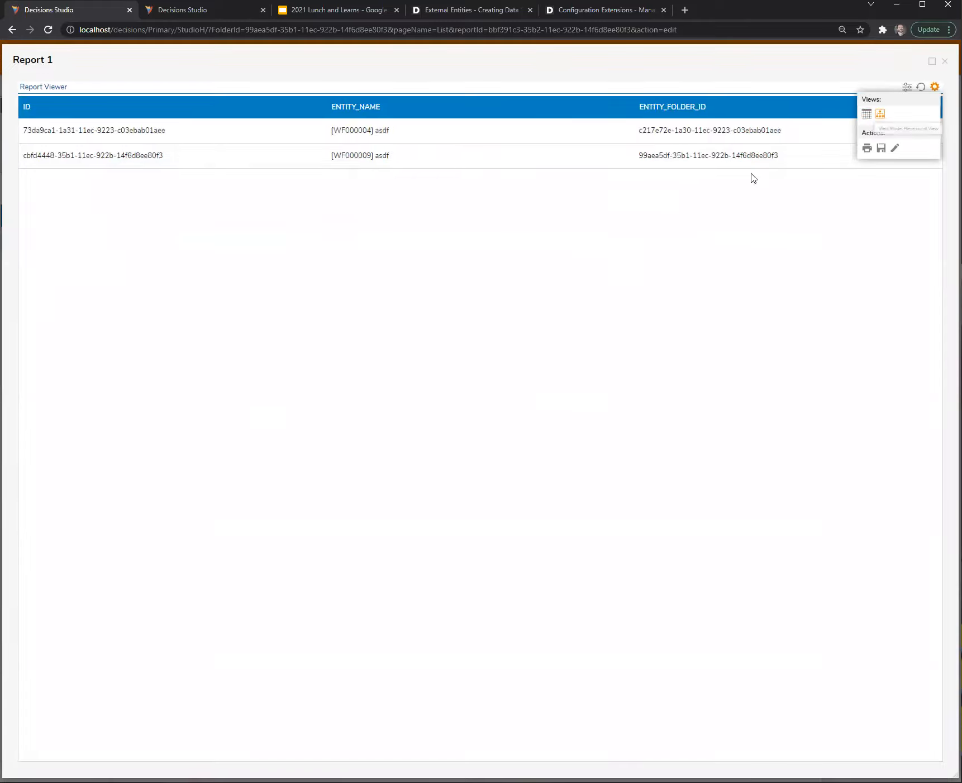
left_click(394, 297)
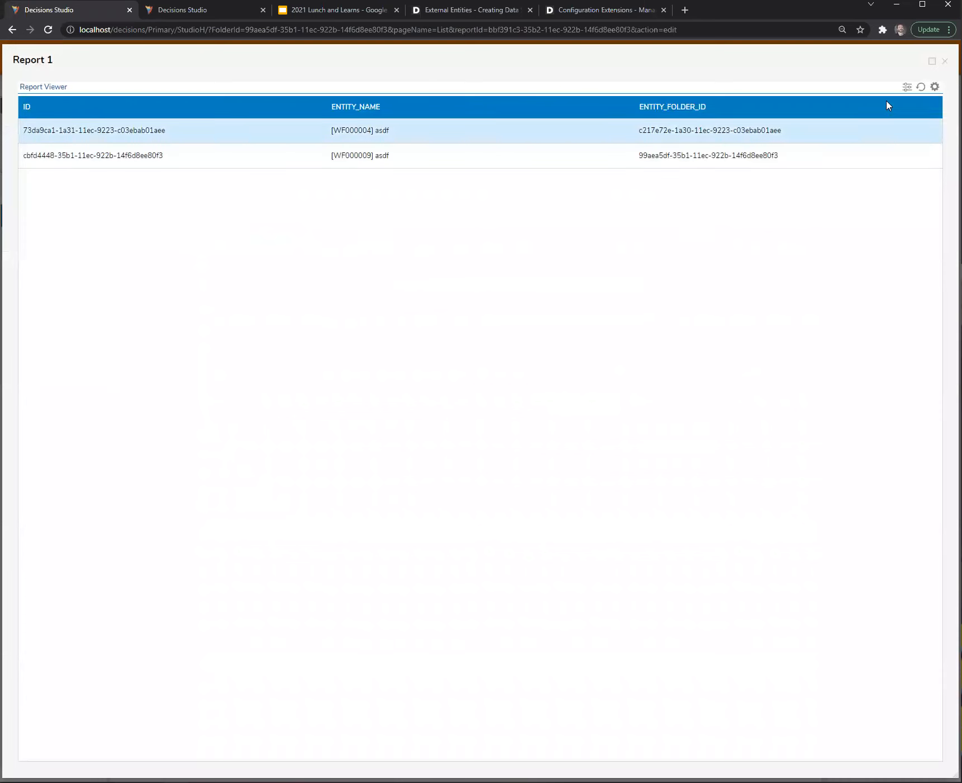
left_click(944, 60)
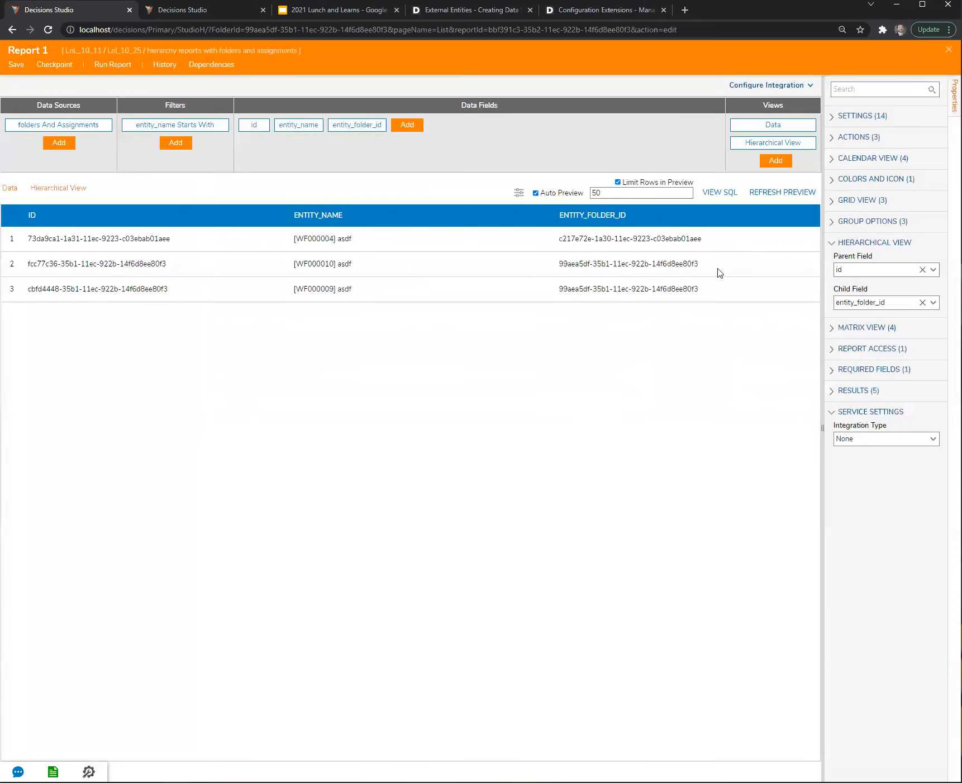
Swap the Hierarchical View's fields, setting entity_folder_id as parent field and id as child field
left_click(782, 147)
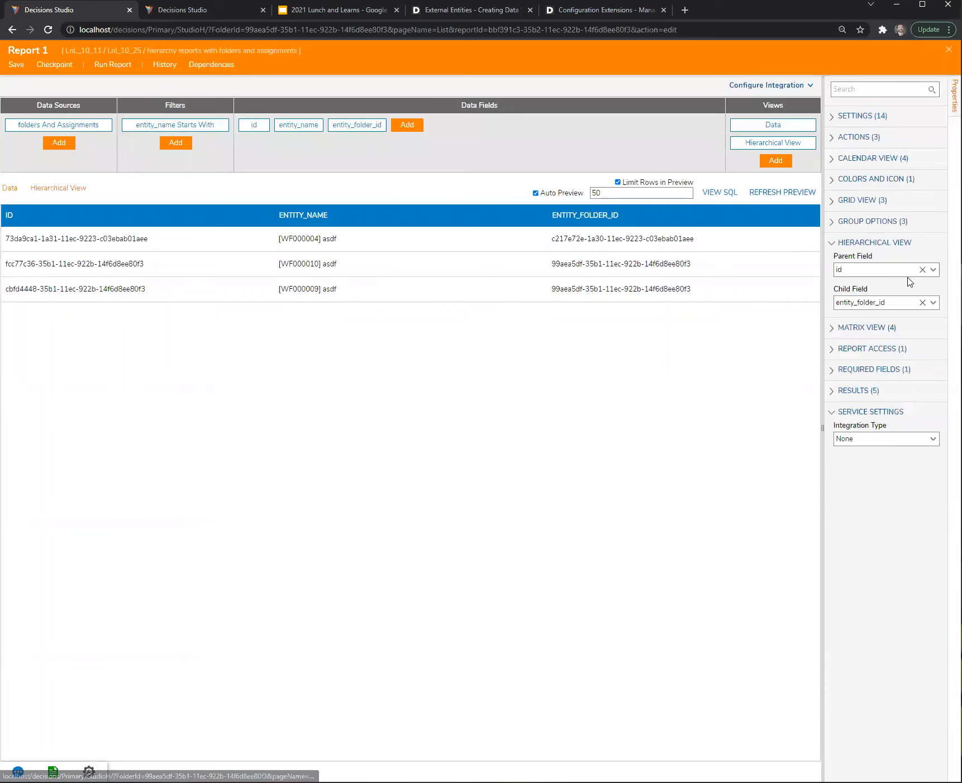
left_click(933, 270)
left_click(892, 286)
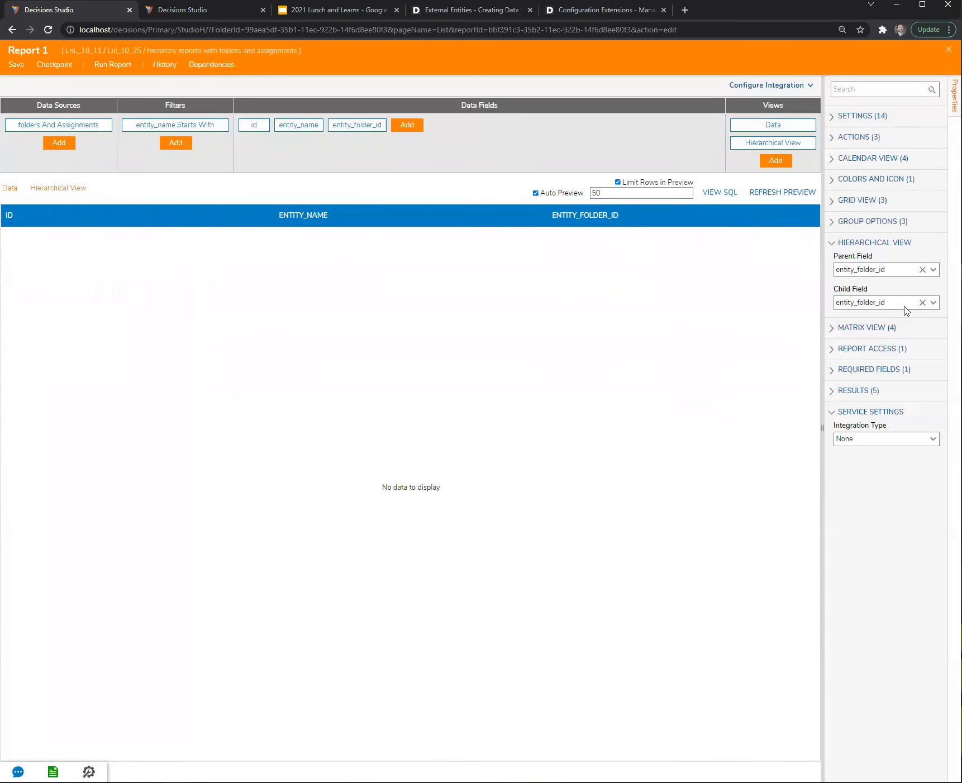
left_click(932, 302)
left_click(873, 352)
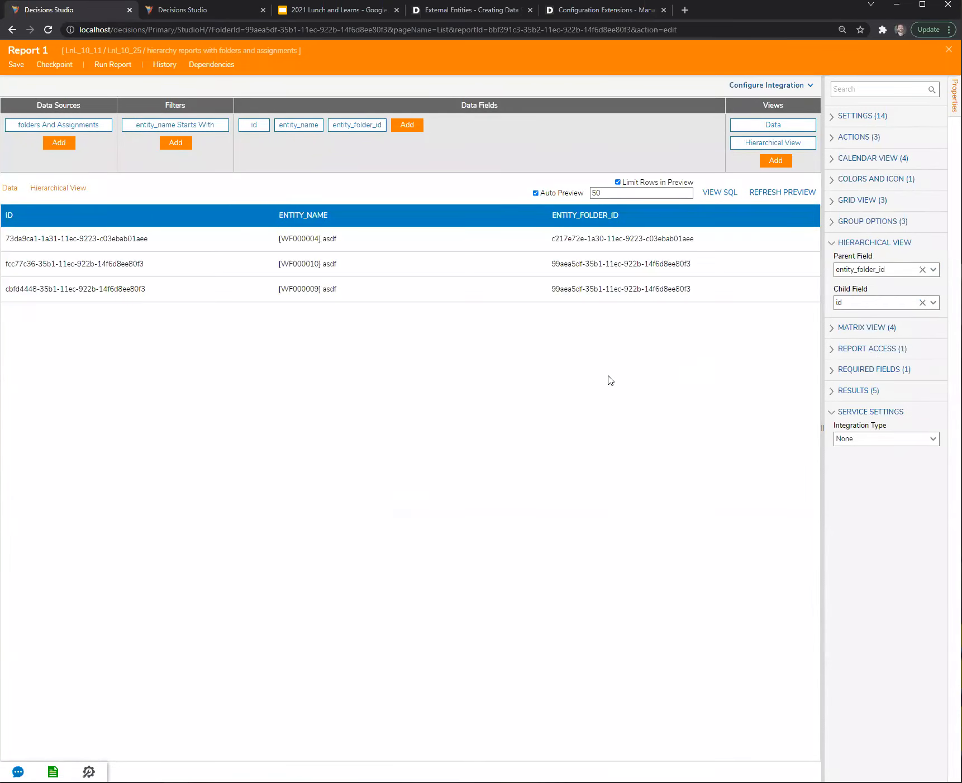
Run the report with the swapped parent and child fields and examine its rows in the Hierarchical View
left_click(118, 66)
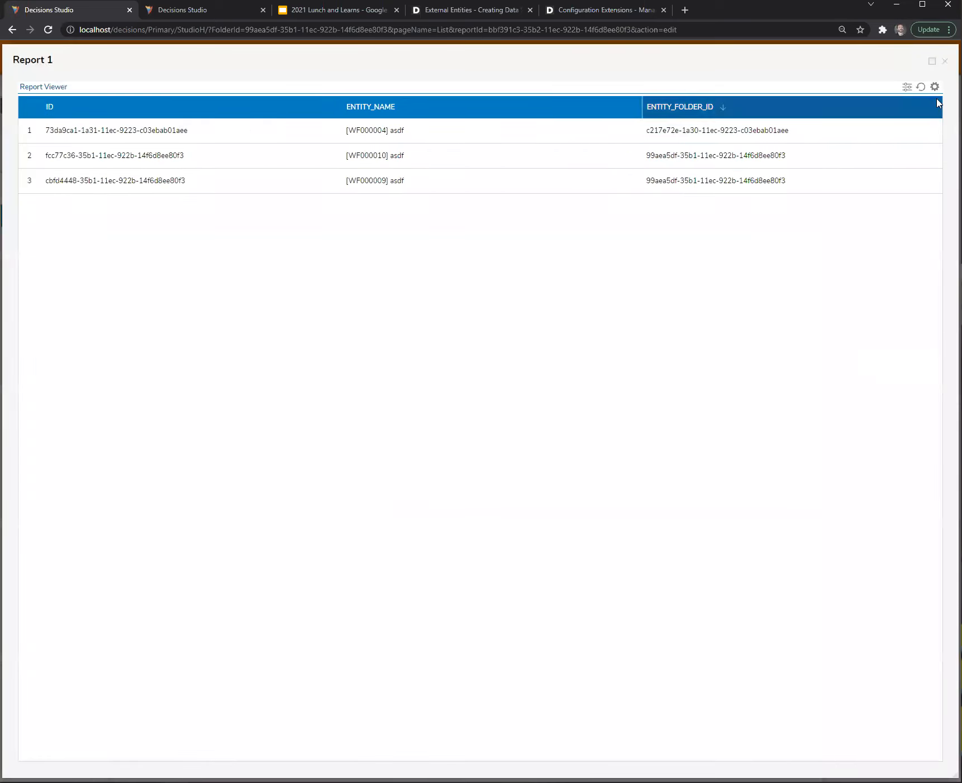
left_click(934, 86)
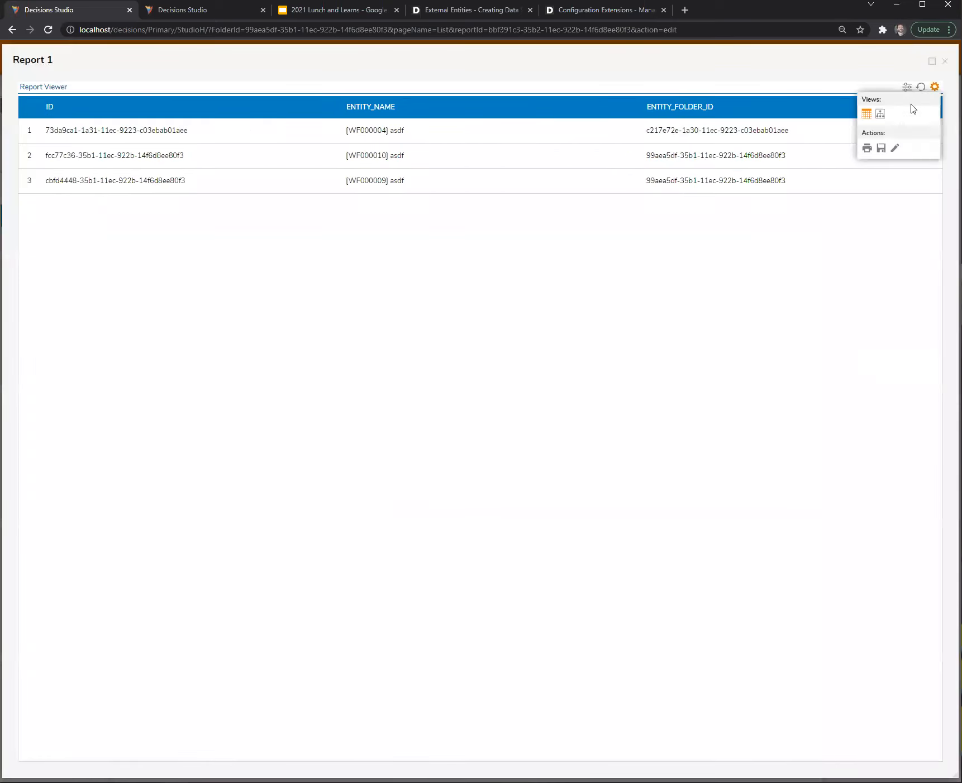
left_click(881, 115)
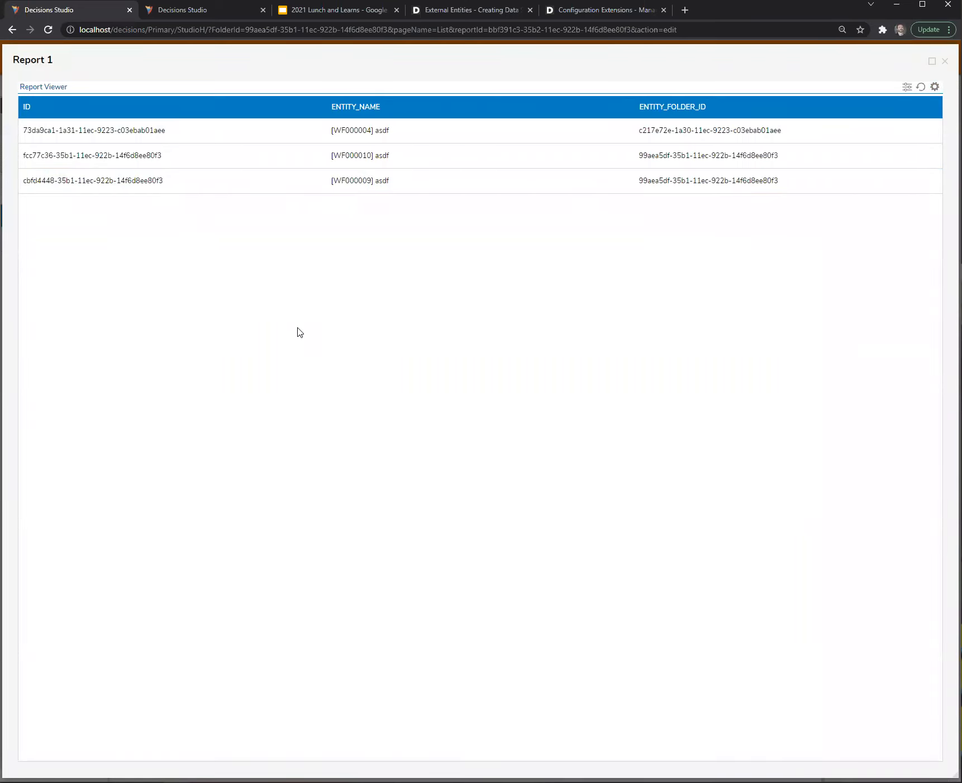
left_click(944, 62)
left_click(193, 15)
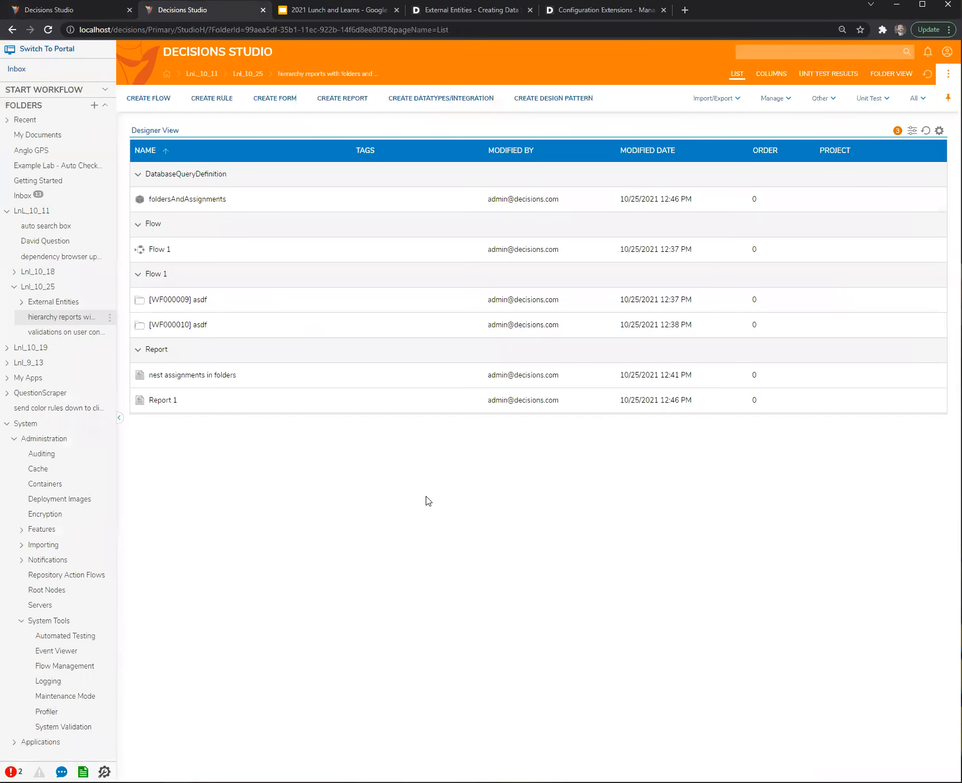
left_click(87, 10)
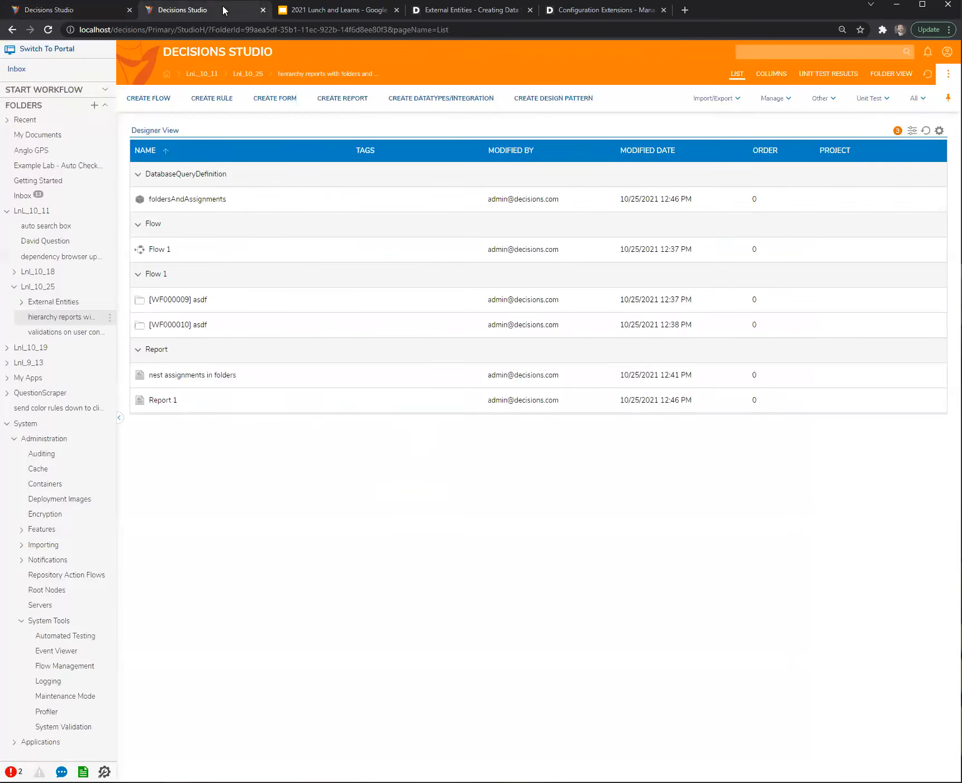
left_click(226, 12)
left_click(84, 12)
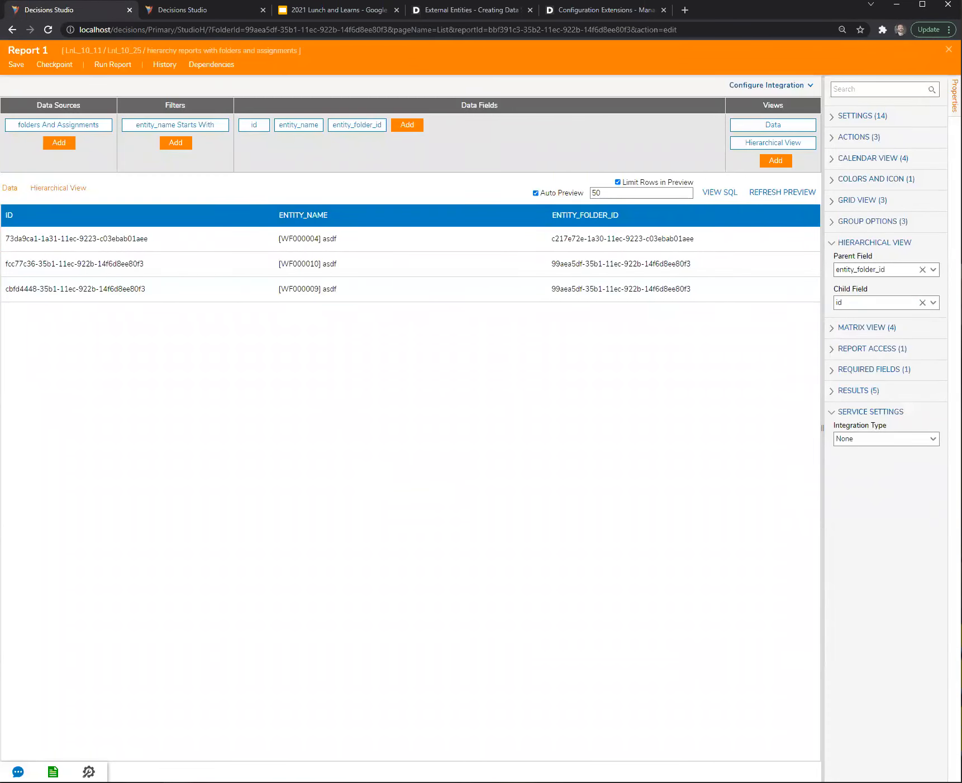
Close the report, reopen the foldersAndAssignments query for editing with more room for its text, and run it to check its output
left_click(948, 49)
left_click(252, 207)
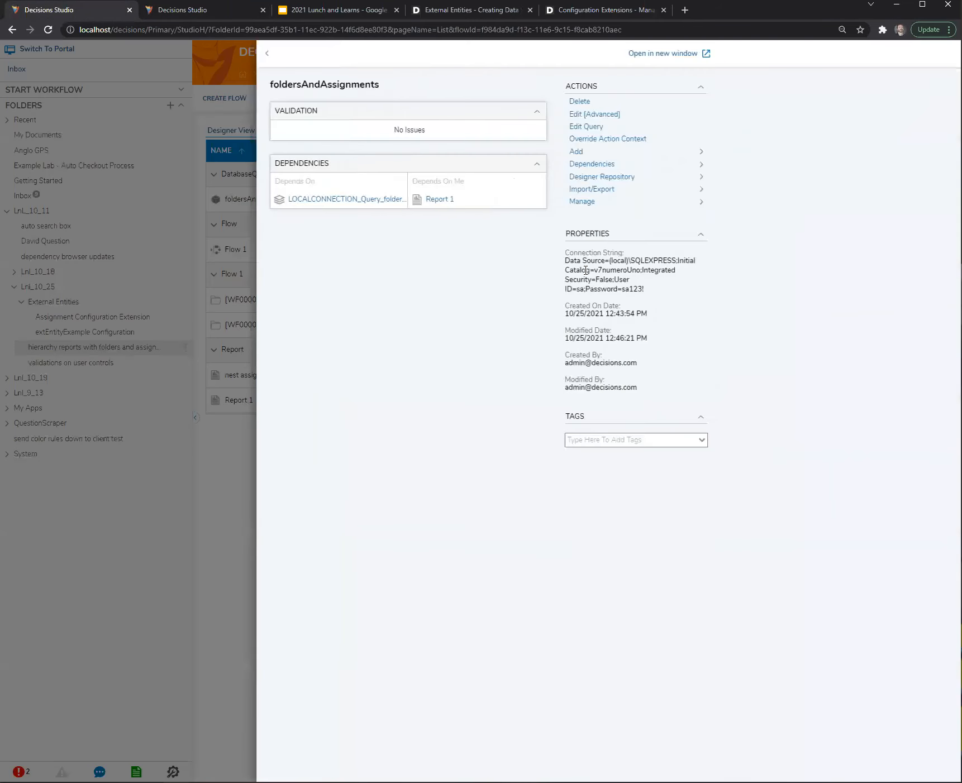
left_click(591, 126)
left_click(522, 574)
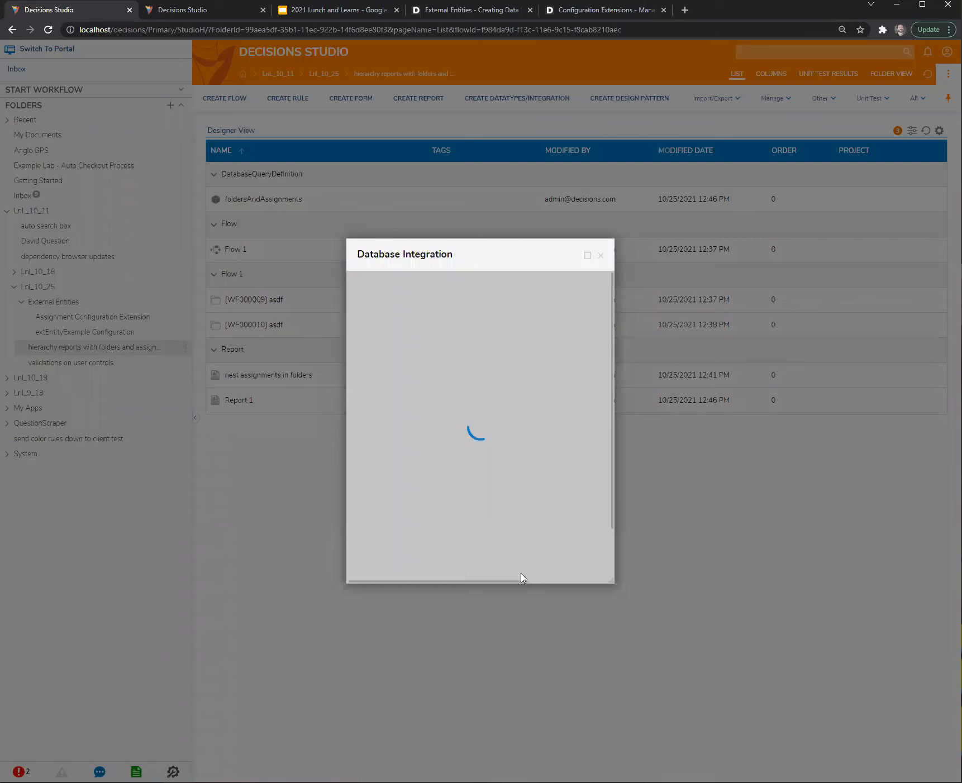
left_click_drag(488, 516, 790, 692)
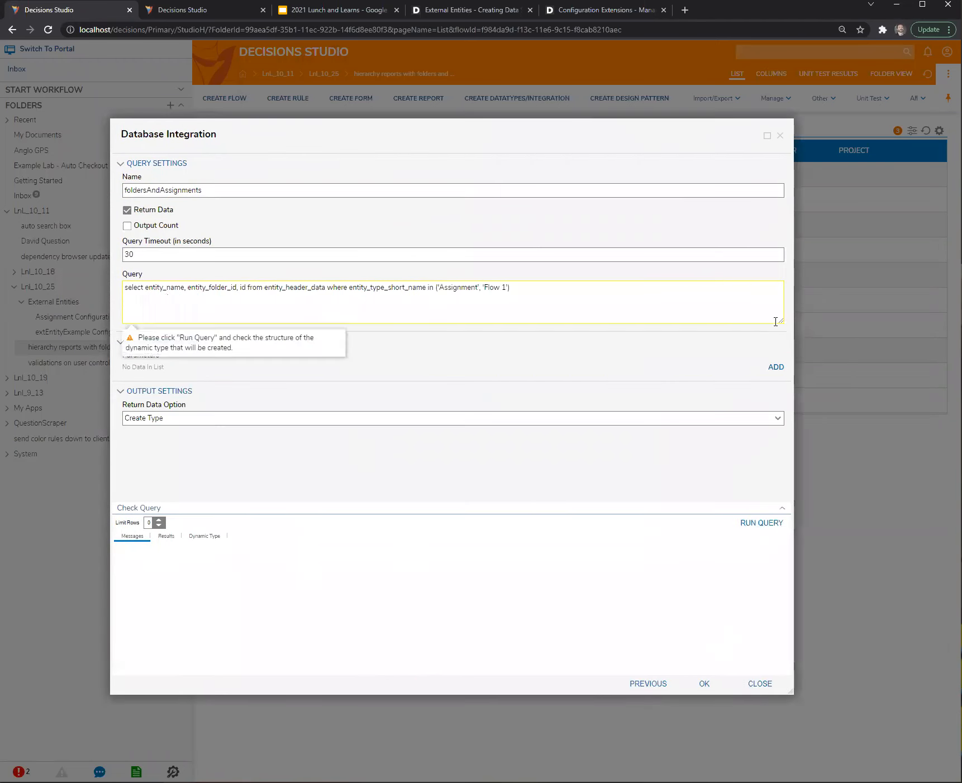
left_click_drag(780, 320, 779, 351)
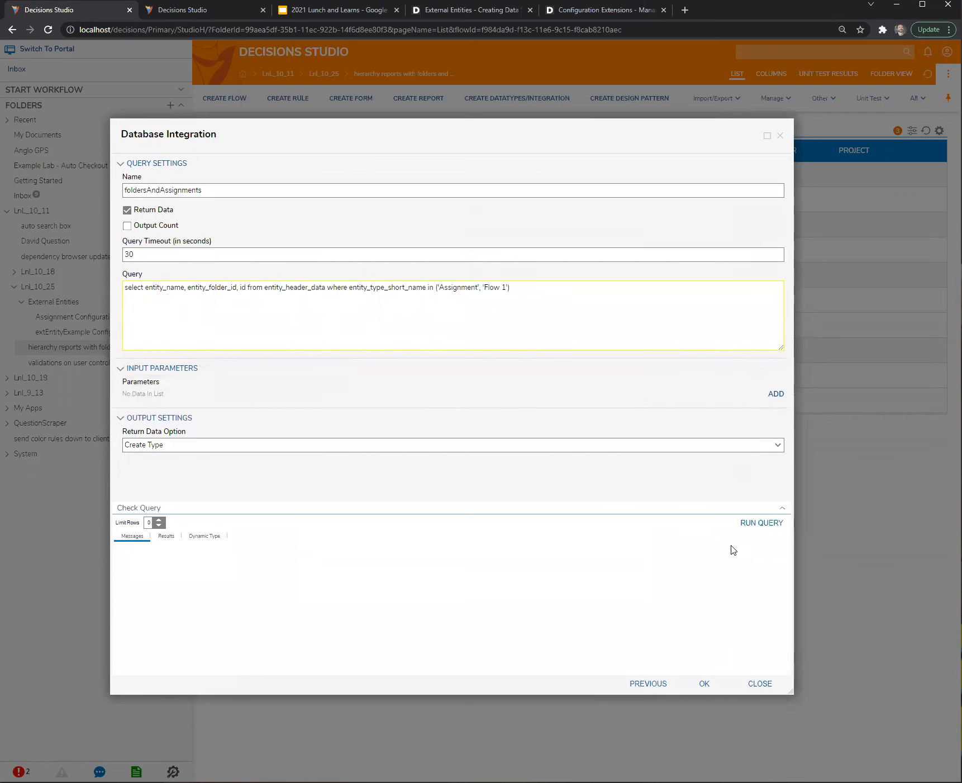
left_click(761, 523)
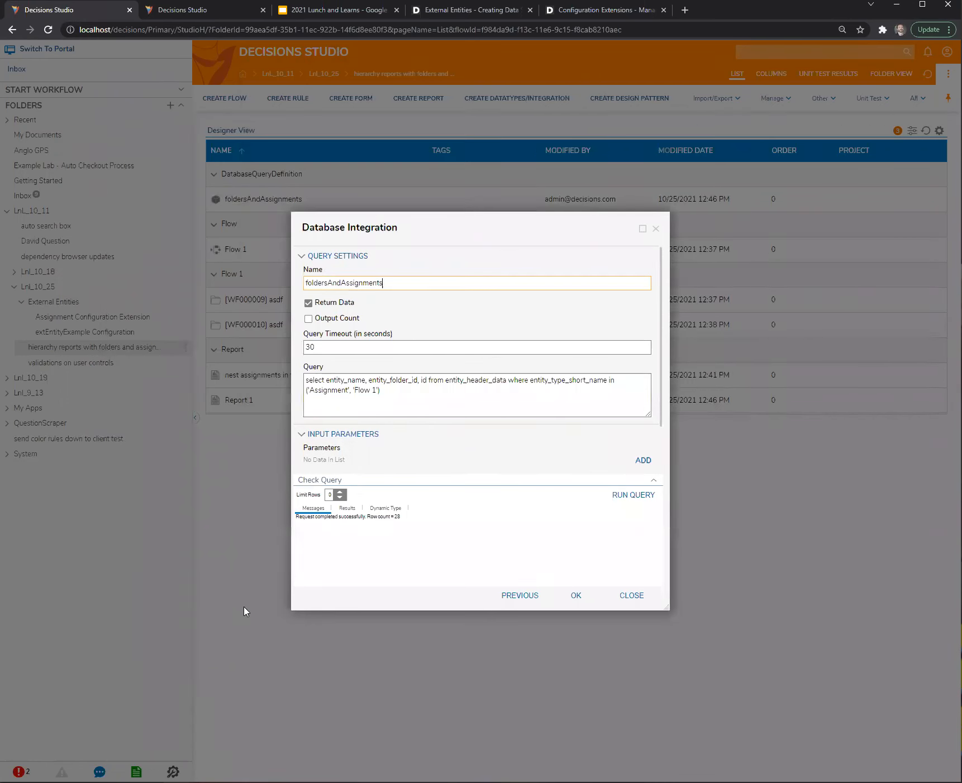
Examine the foldersAndAssignments query's result rows in an enlarged dialog, and close the query editor
left_click(346, 508)
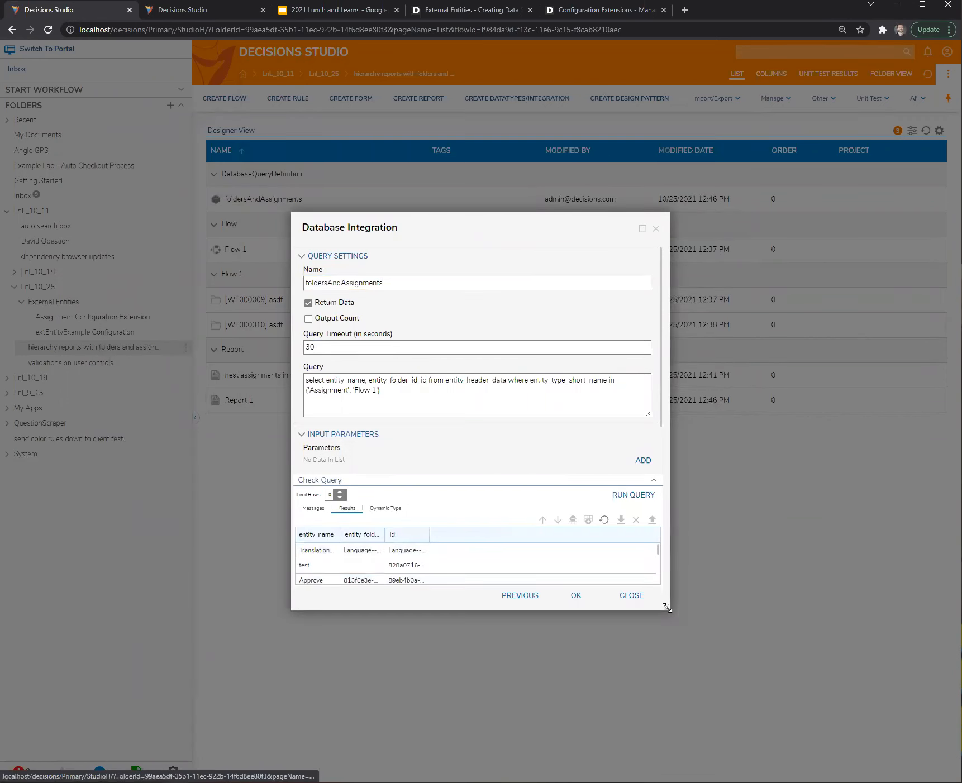
left_click_drag(667, 608, 833, 737)
scroll(433, 668, "down", 5)
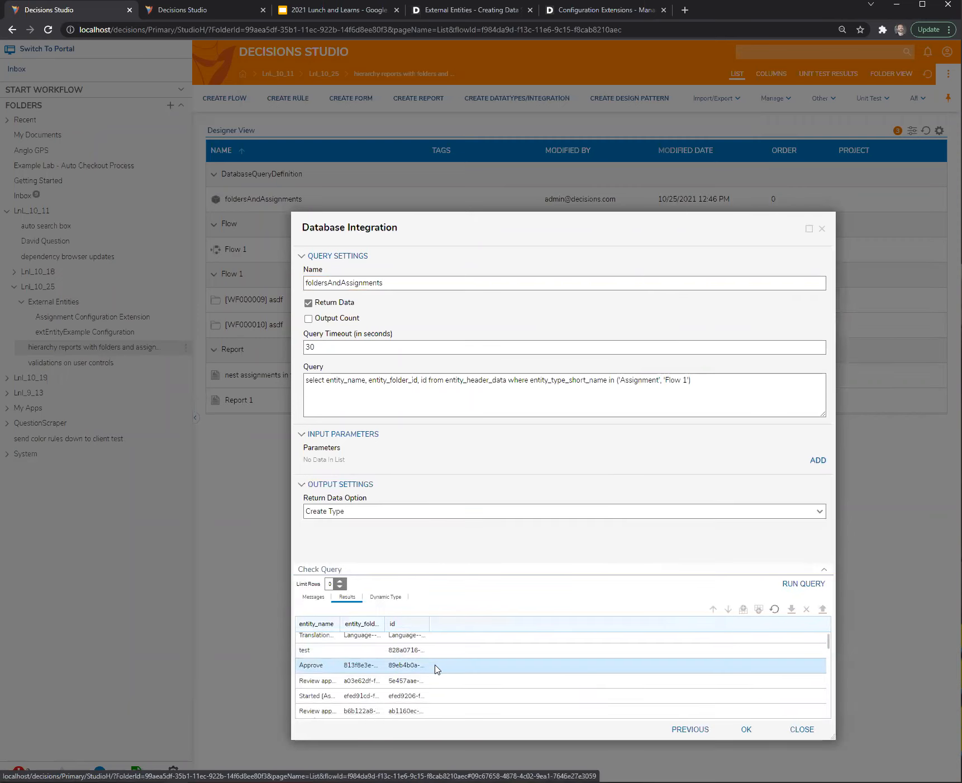
scroll(436, 669, "down", 2)
scroll(436, 668, "up", 3)
scroll(437, 668, "down", 3)
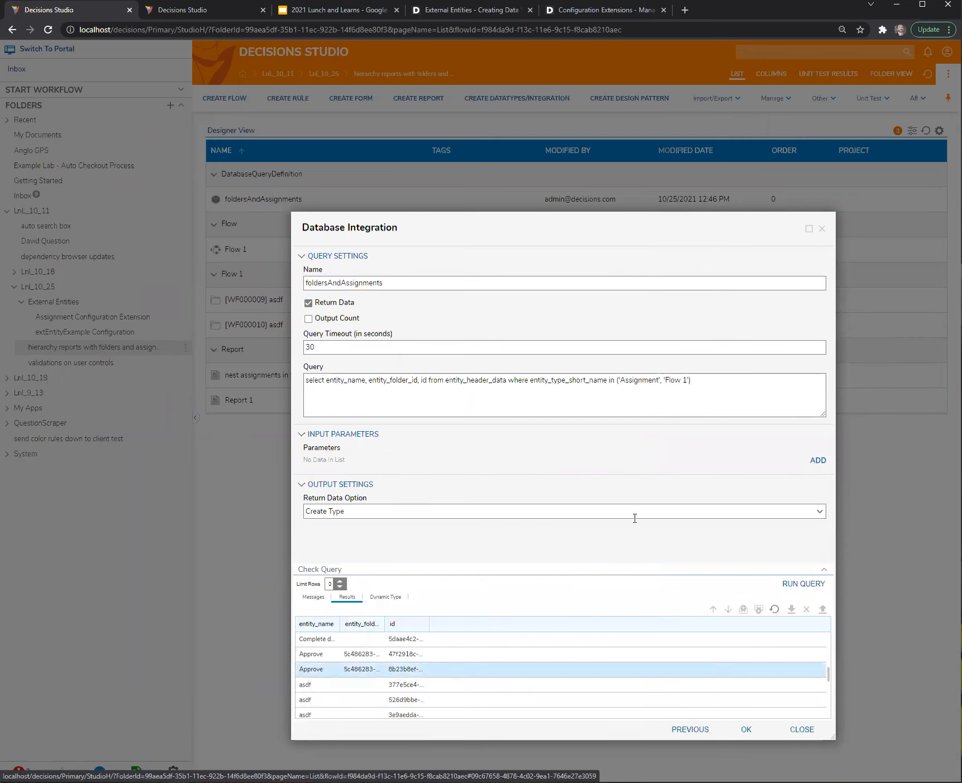
left_click_drag(689, 229, 659, 243)
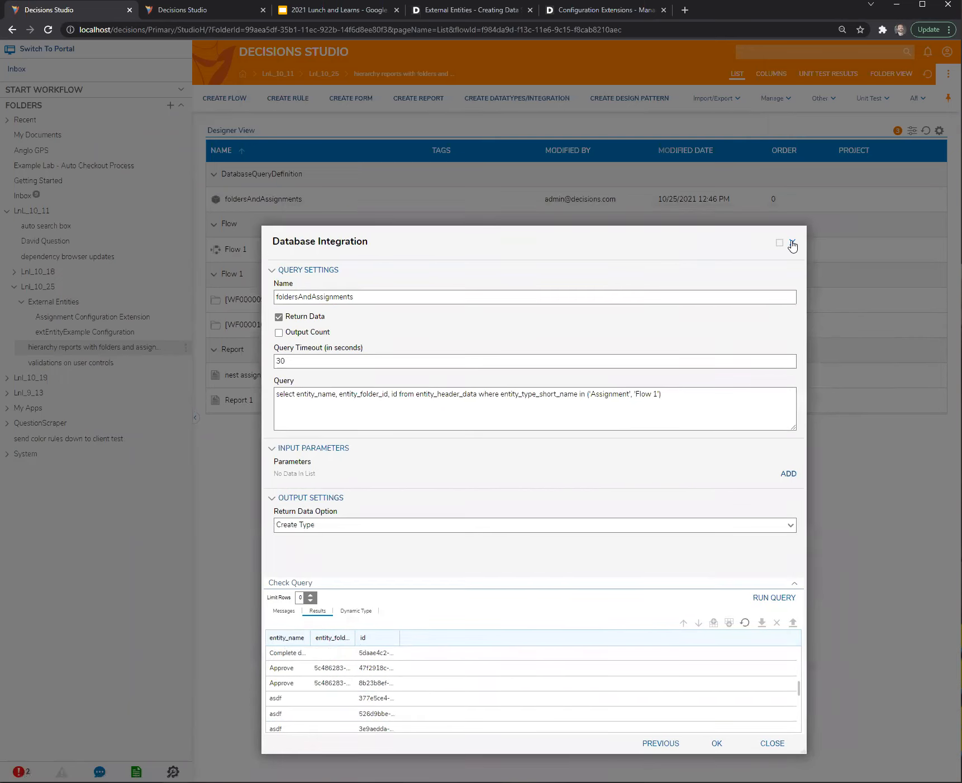
left_click(792, 243)
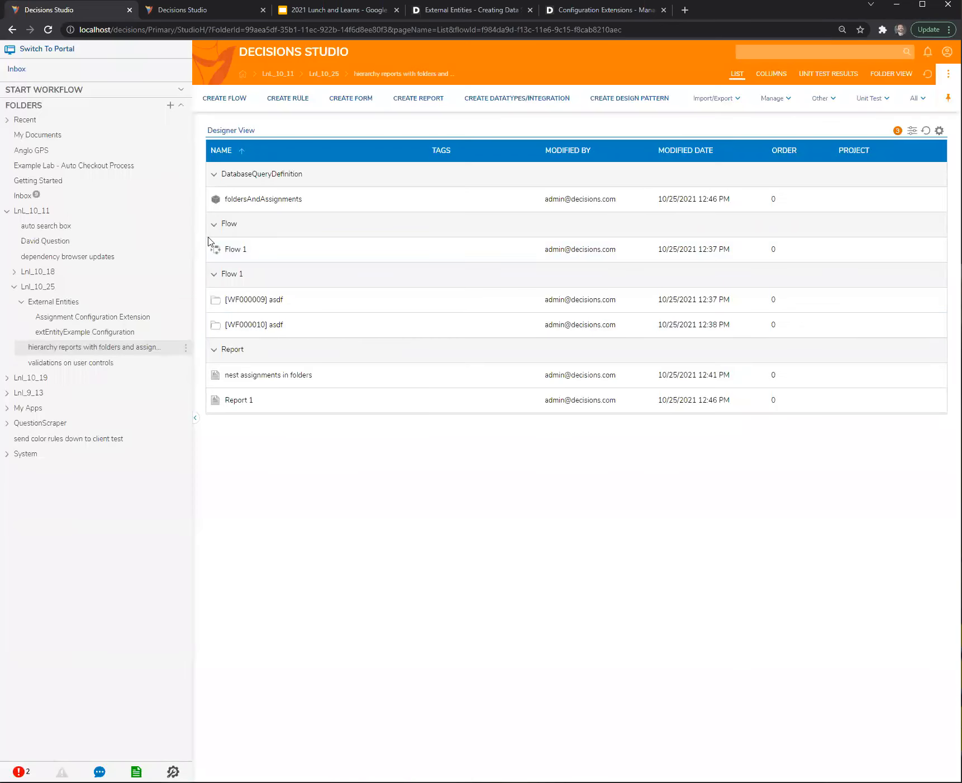
Open Flow 1 and insert a Branch Step between Setup Process Folder 1 and the form step
double_click(225, 249)
left_click(91, 87)
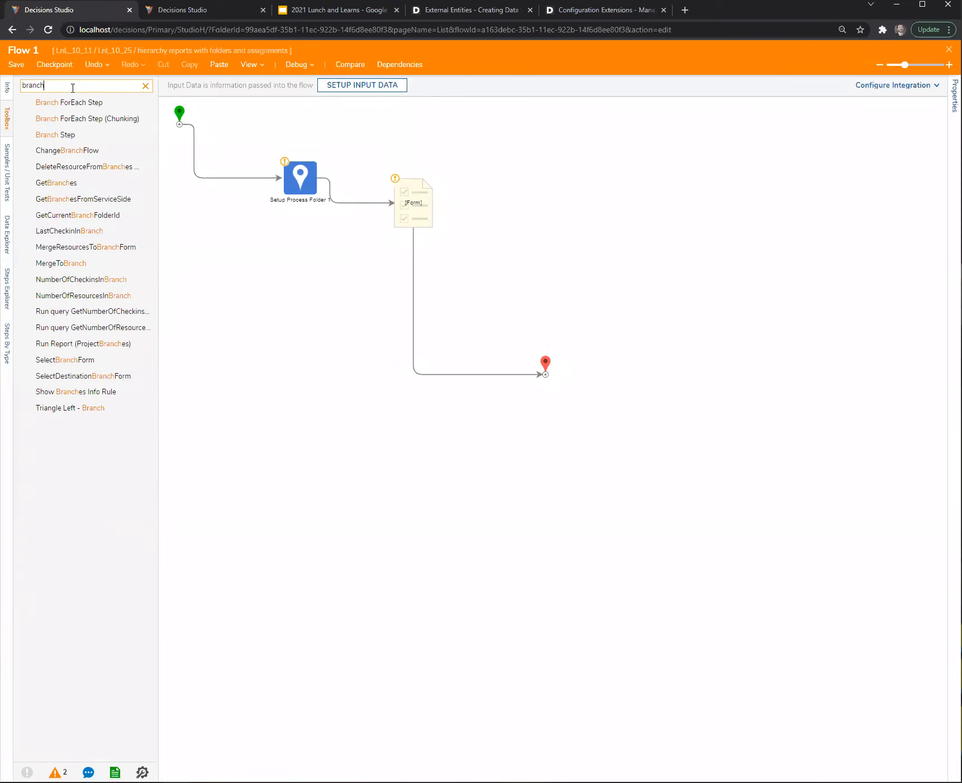
left_click_drag(53, 138, 285, 270)
left_click_drag(392, 202, 251, 282)
left_click_drag(394, 202, 382, 250)
left_click_drag(424, 216, 510, 234)
left_click_drag(402, 258, 457, 183)
Detach the form step from the end step, and duplicate it onto the branch's Path 2
left_click(459, 215)
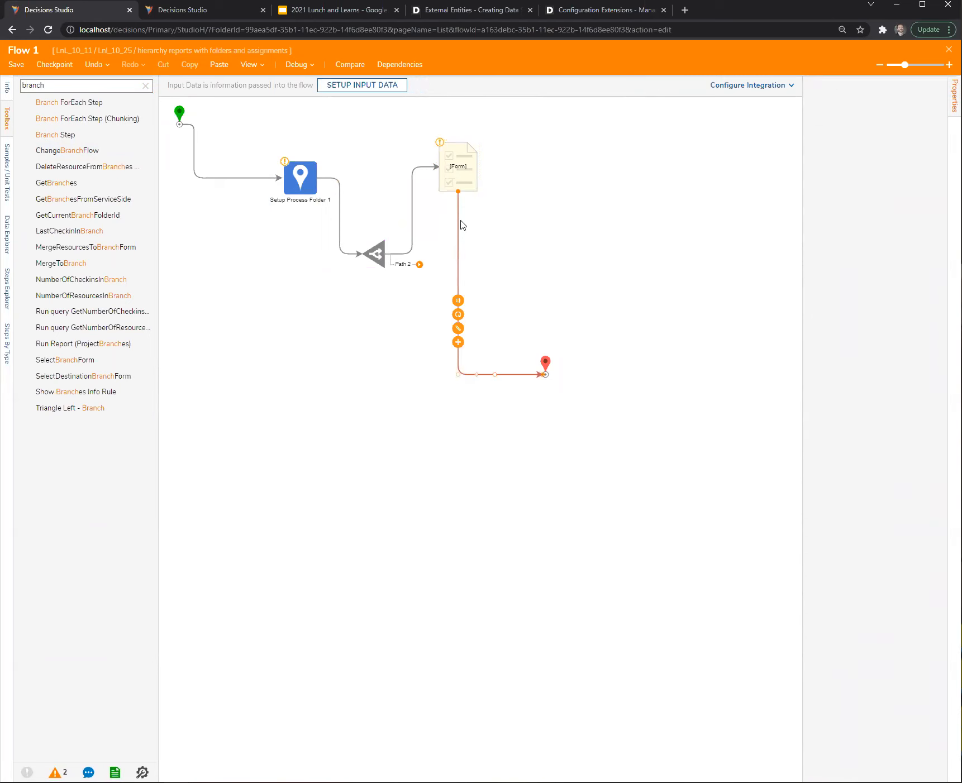
key("Delete")
left_click(456, 167)
left_click(189, 65)
left_click(217, 65)
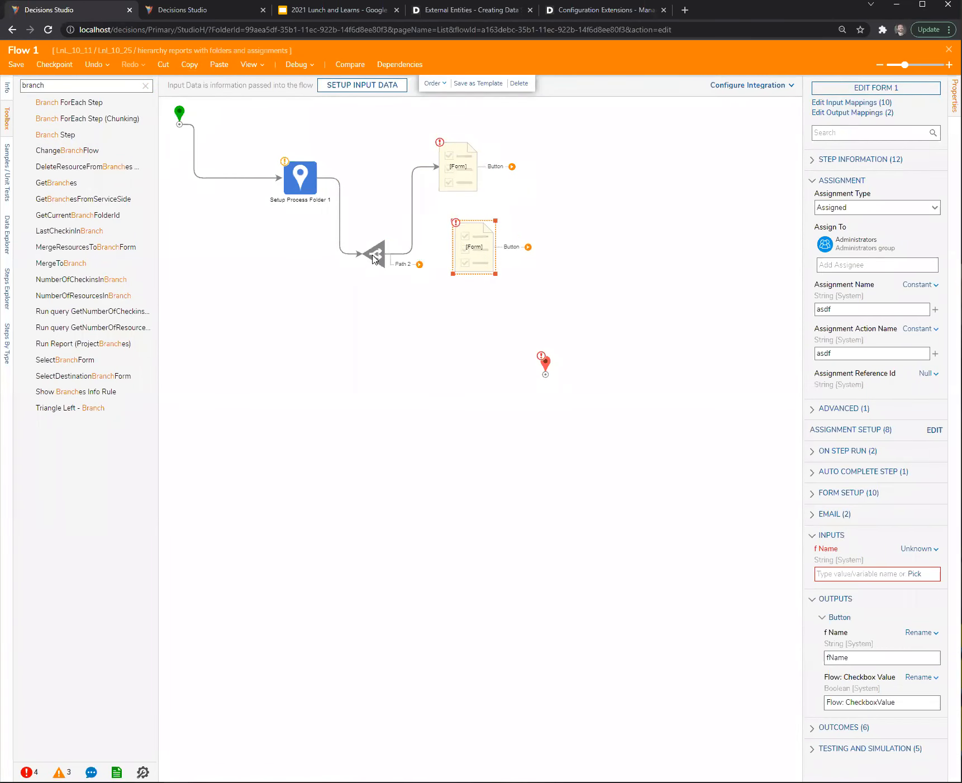
left_click(375, 256)
left_click_drag(419, 264, 459, 247)
Add a Merge Step that joins both form steps and leads to the end step
double_click(33, 85)
type("merge")
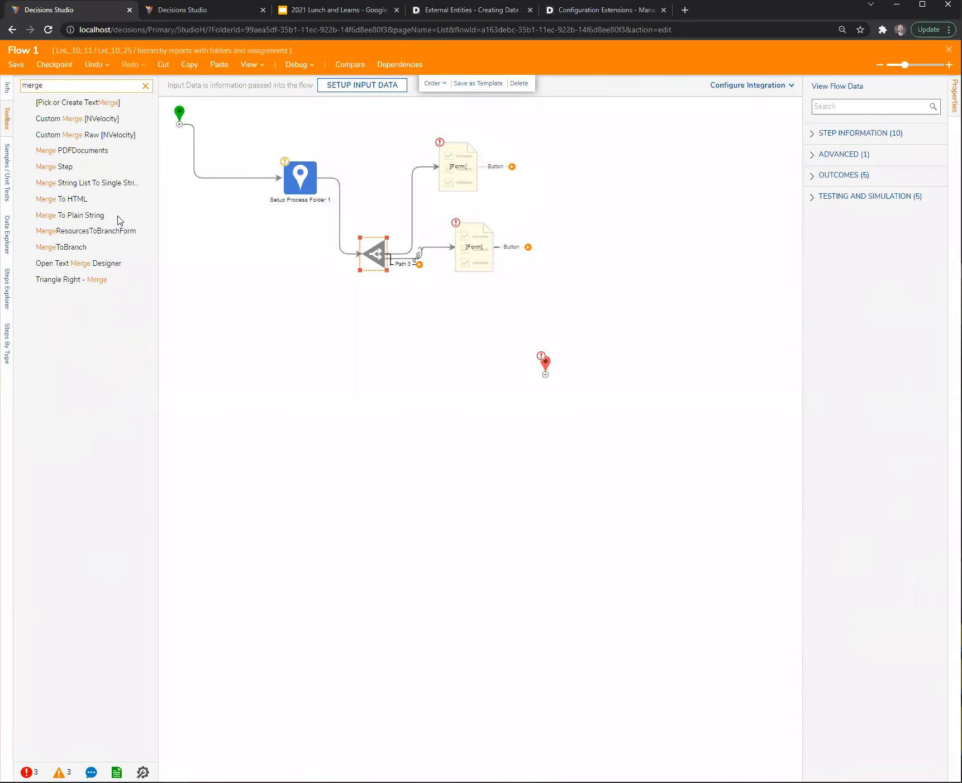
left_click_drag(61, 166, 545, 231)
left_click_drag(495, 166, 647, 220)
left_click(548, 366)
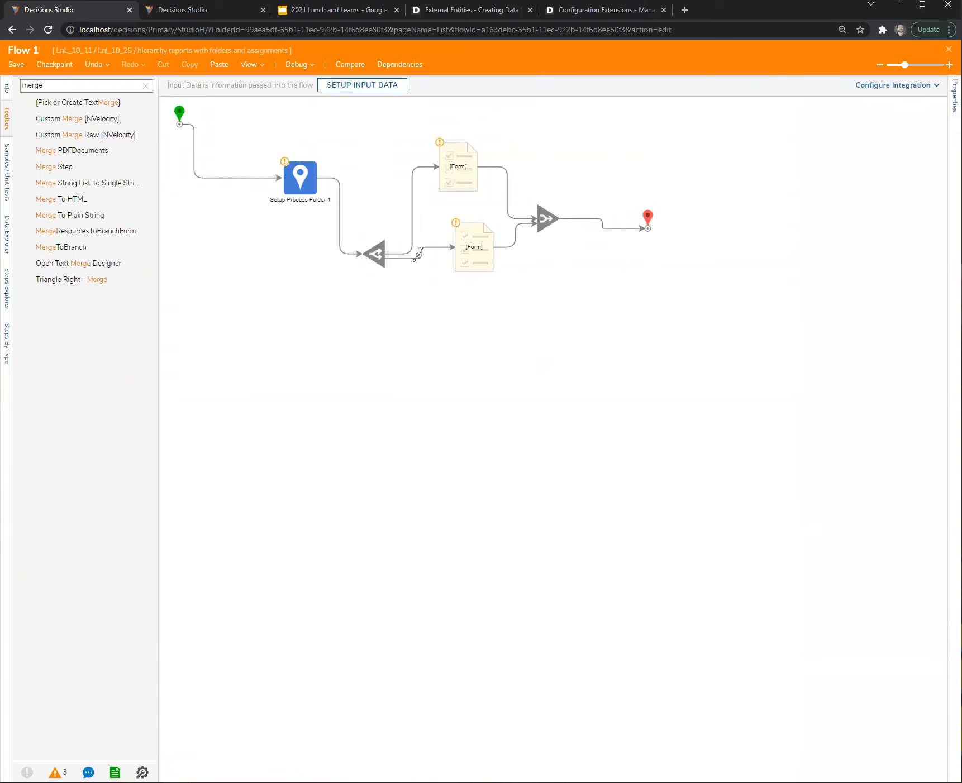
Close Flow 1 with its changes saved, and run it once to create a new process folder with assignments
left_click(948, 50)
left_click(601, 476)
right_click(237, 251)
left_click(258, 180)
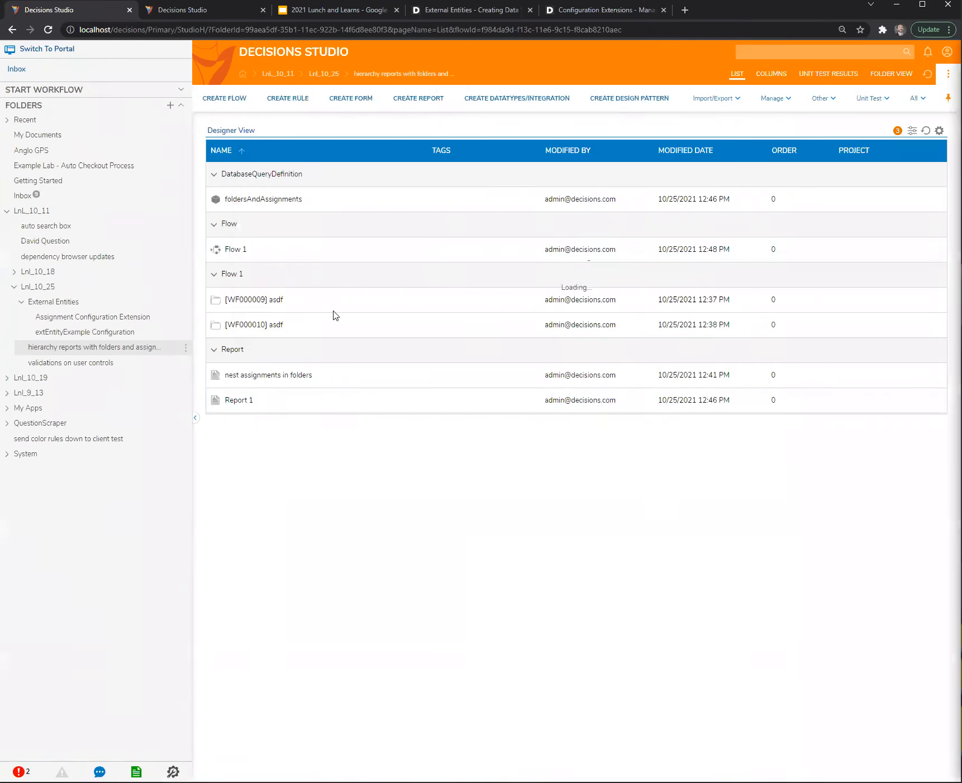
left_click(573, 89)
Open Report 1 and run it in the Hierarchical View to check how the new flow's folder and assignments nest
left_click(229, 426)
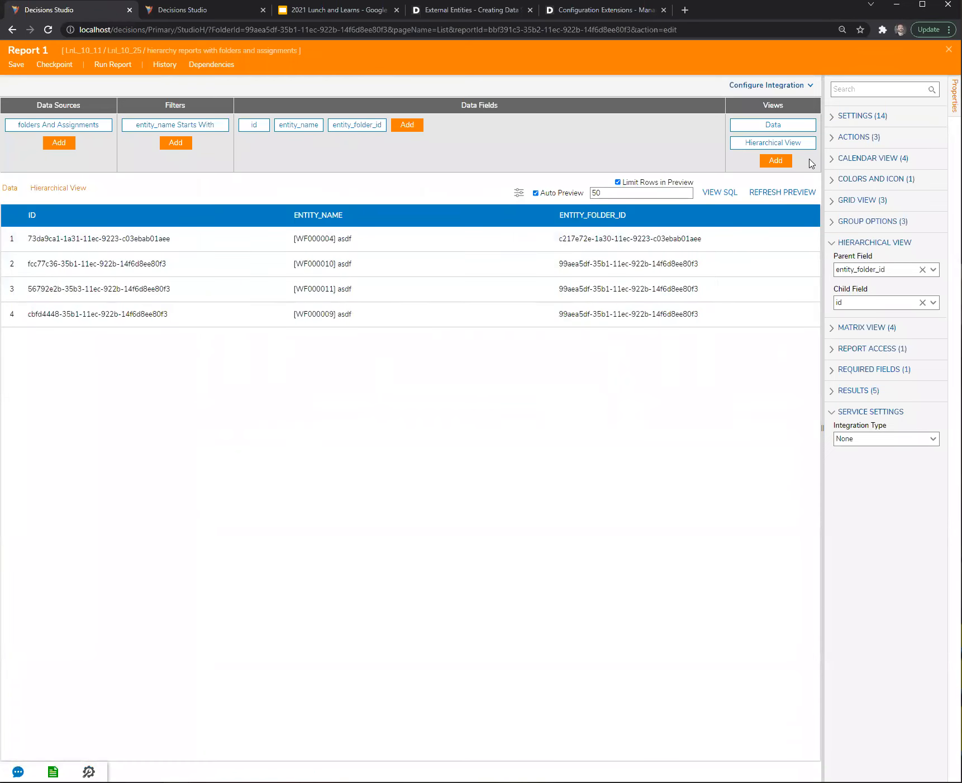
left_click(792, 144)
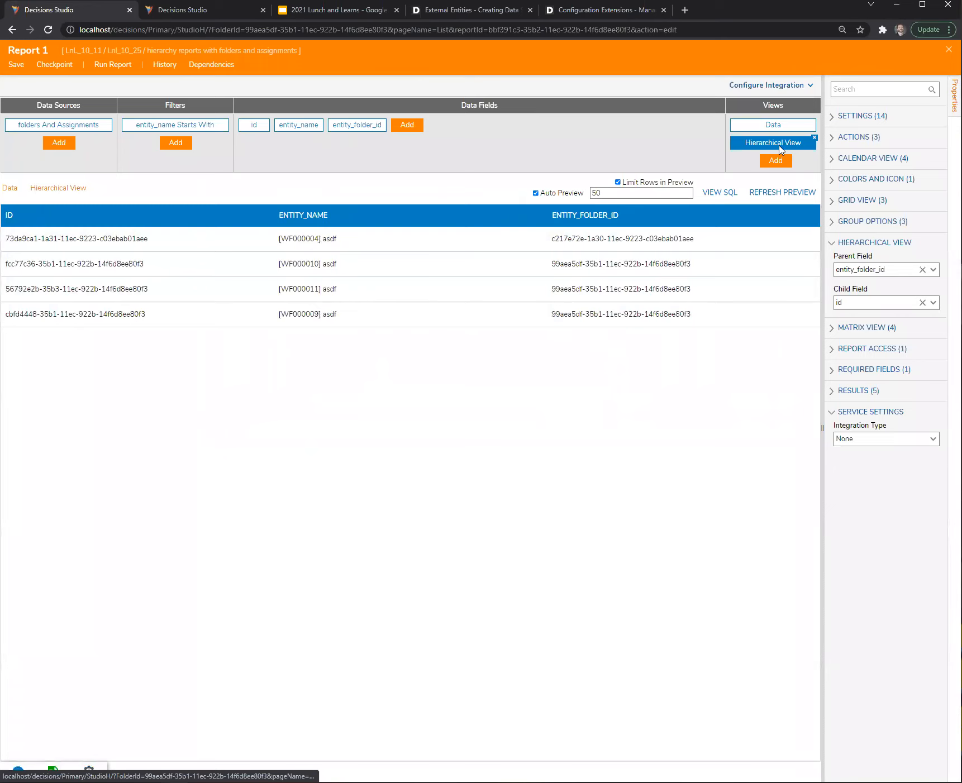
left_click(113, 64)
left_click(934, 87)
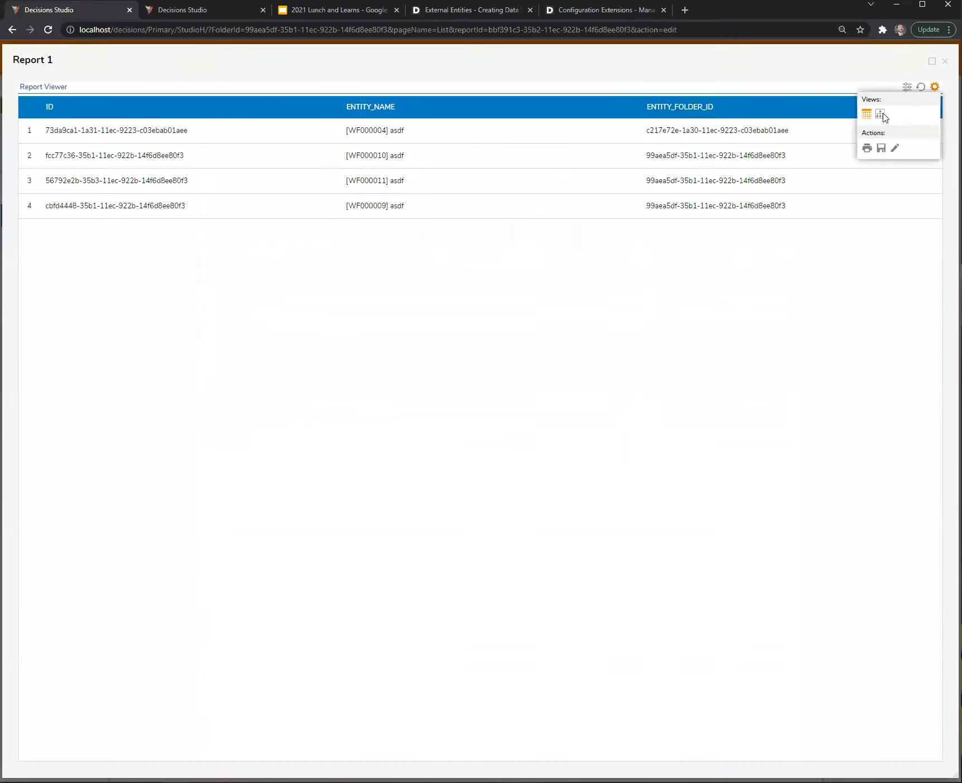
left_click(880, 115)
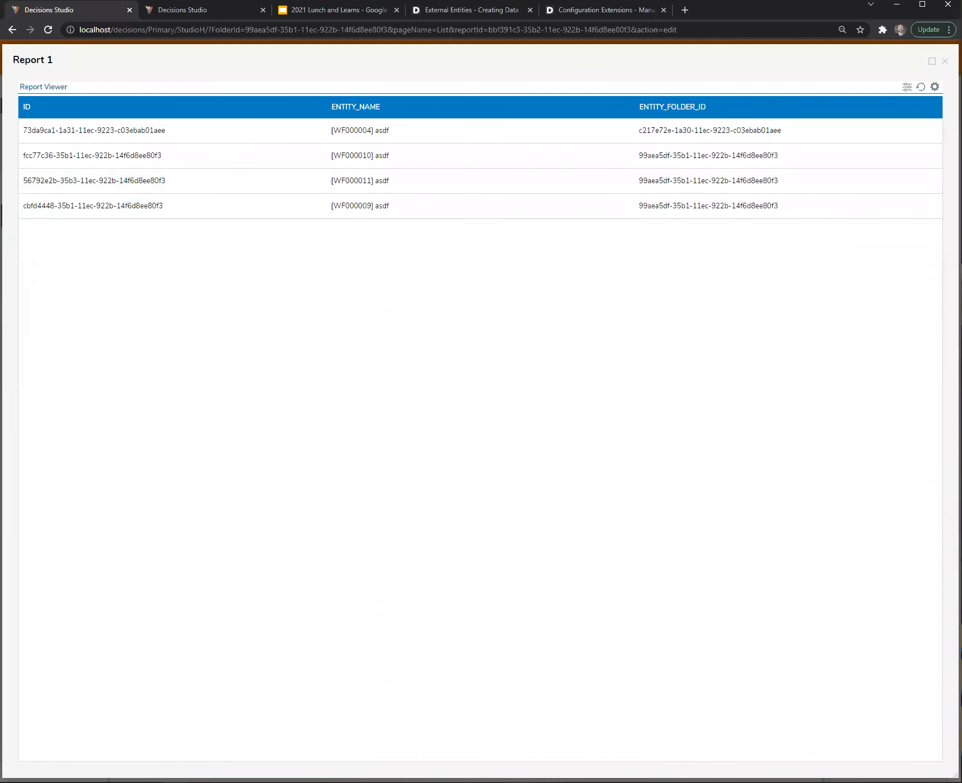
left_click(944, 60)
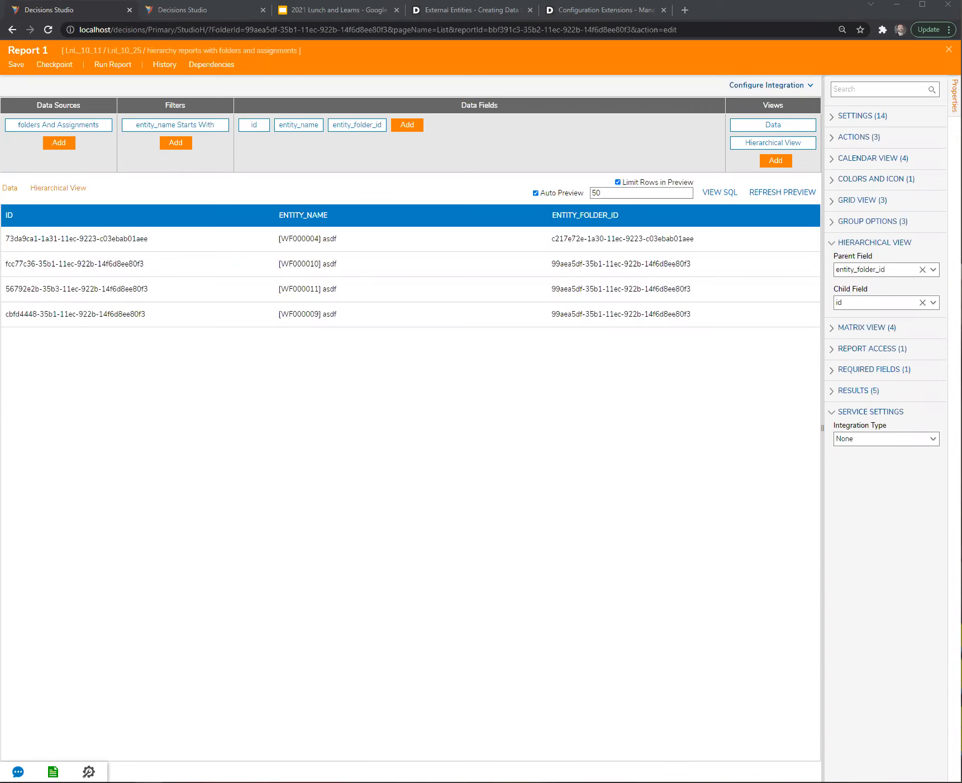
Open the System Tools Profiler in the second Studio tab and expand its Service Call Boundary rows down to the AddQuery steps
left_click(235, 13)
scroll(37, 689, "down", 5)
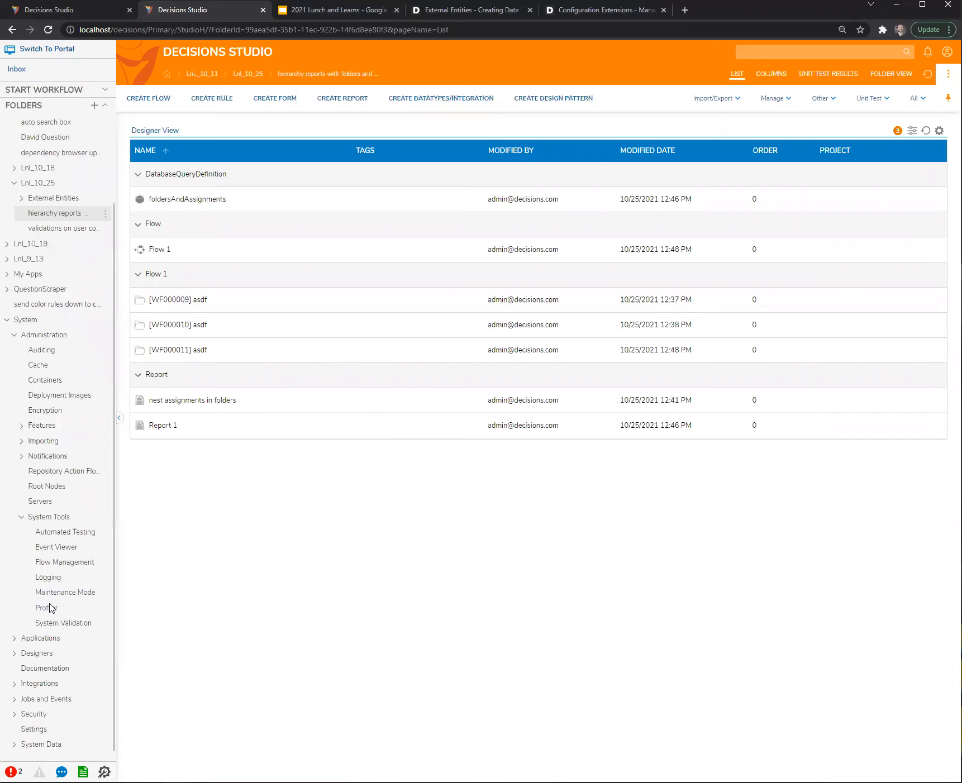
left_click(49, 607)
left_click(137, 242)
left_click(148, 267)
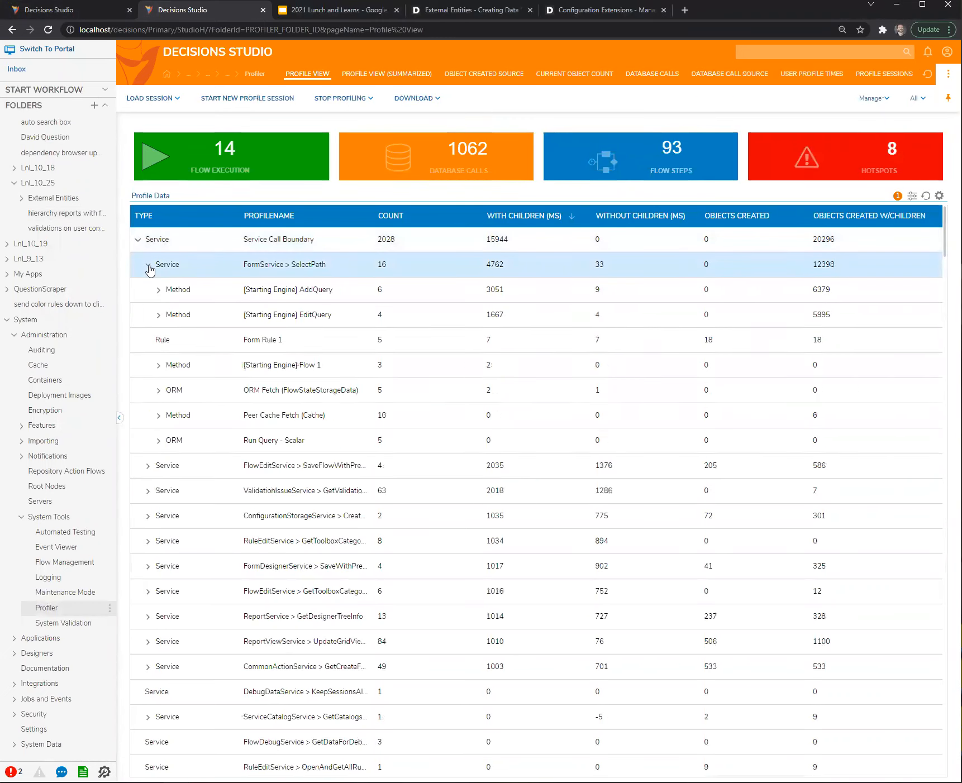
left_click(158, 290)
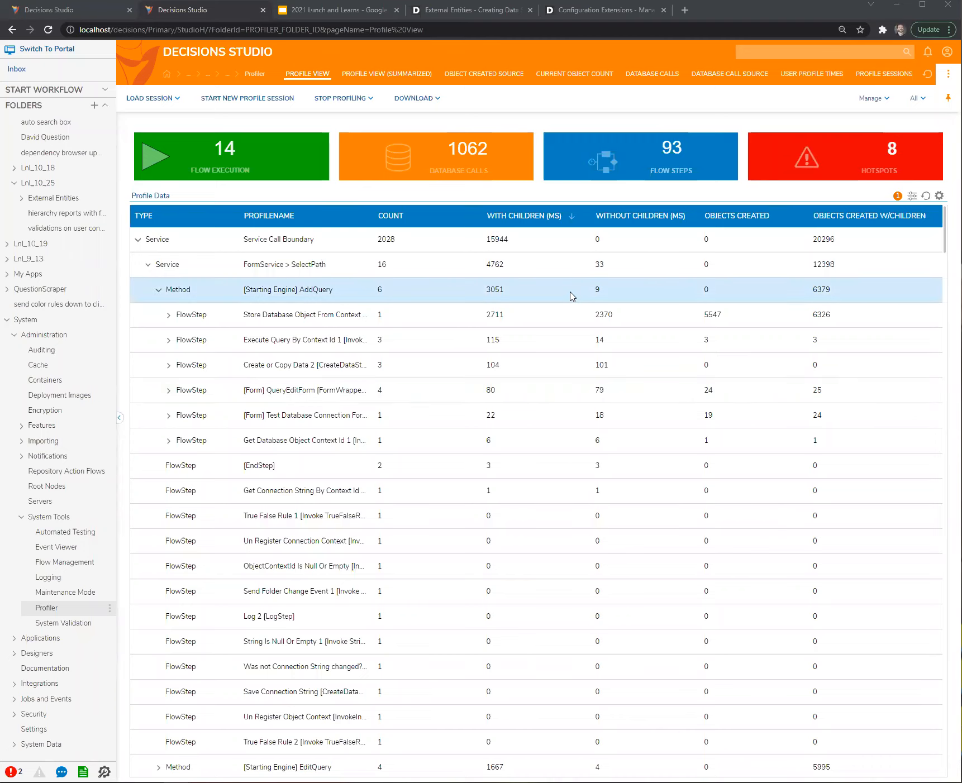
Create a designer project folder named static textbox in flow inside Lnl_10_25
left_click(50, 184)
right_click(50, 190)
left_click(180, 164)
left_click(564, 436)
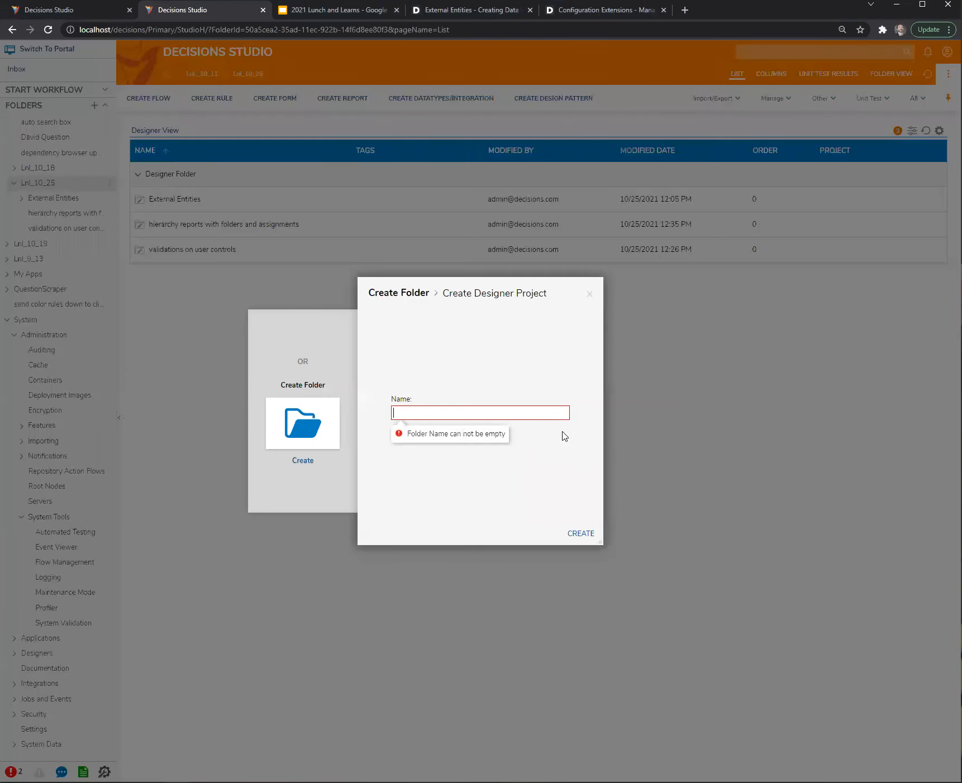
type("static textbox in flow")
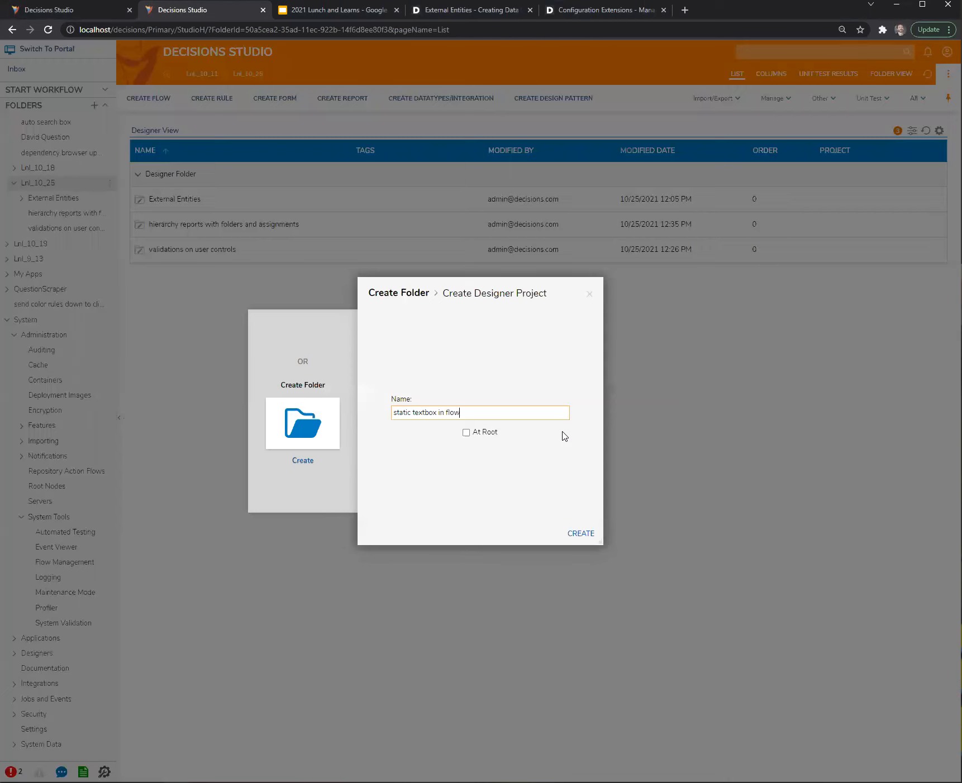
left_click(581, 533)
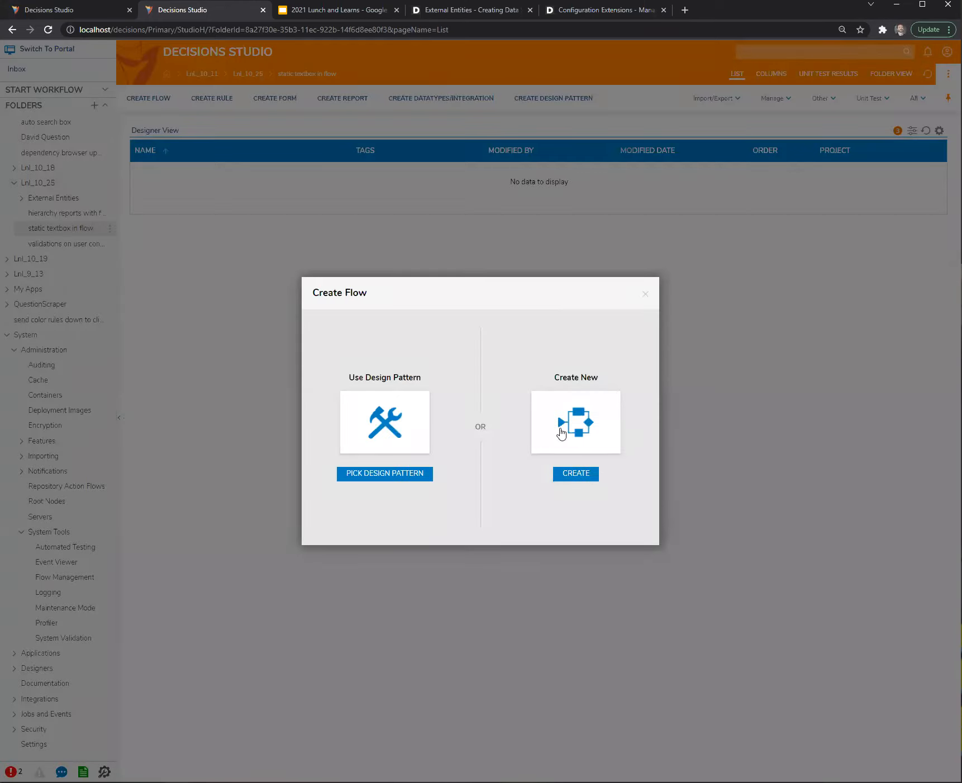
Create a new default Flow in the static textbox in flow folder, keeping the suggested name
left_click(560, 427)
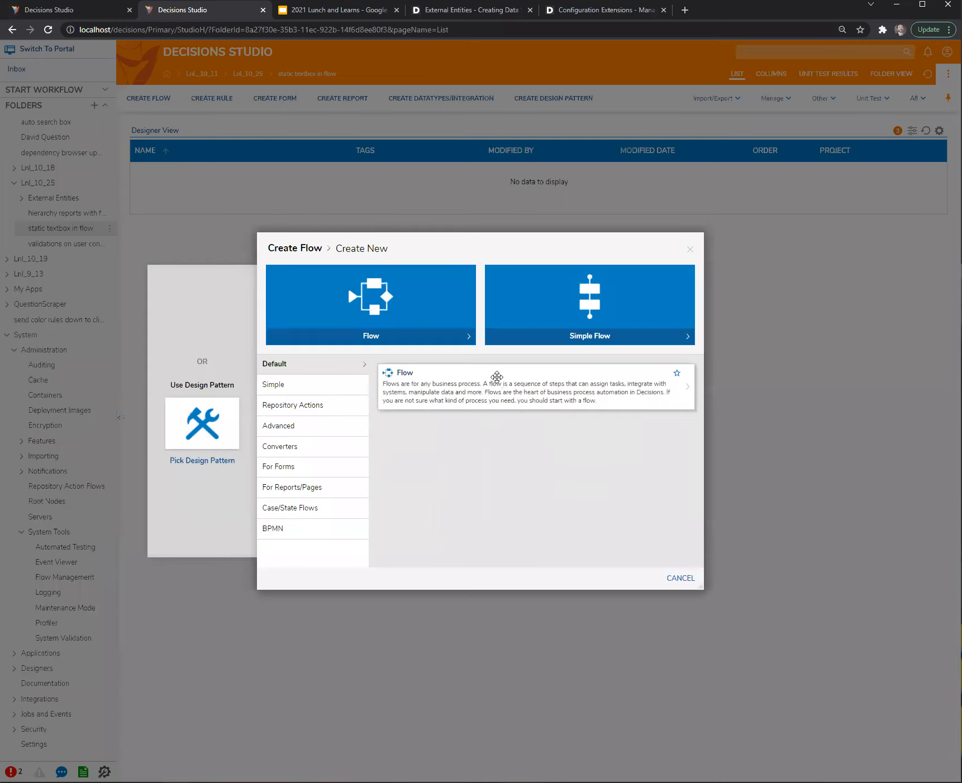
left_click(496, 377)
left_click(592, 457)
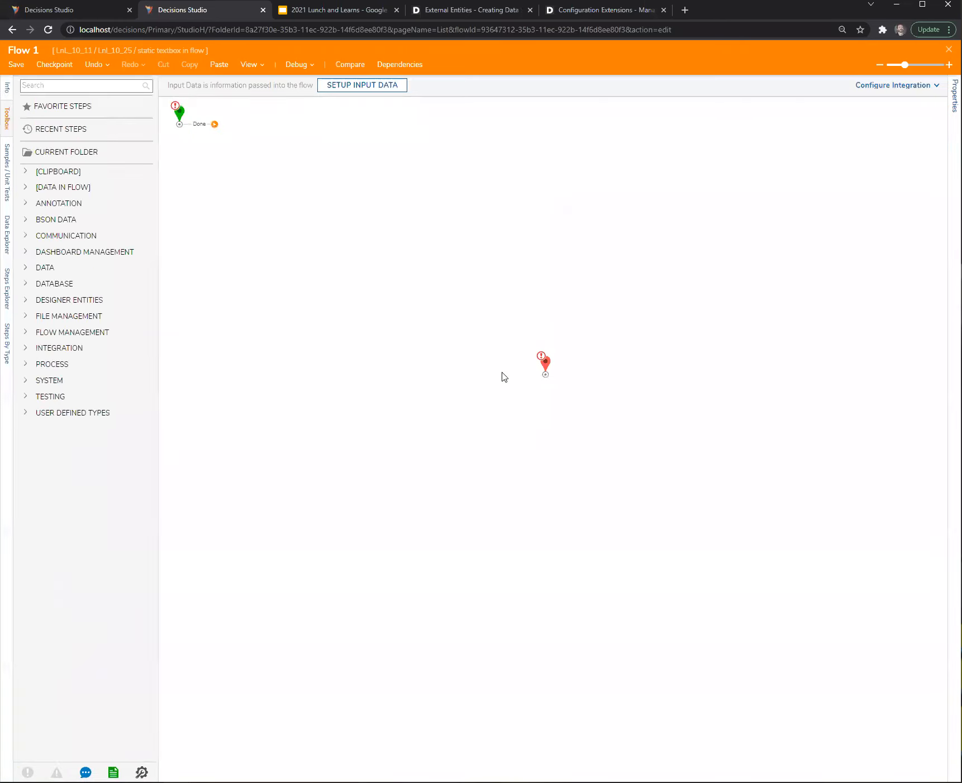
Add a Show Form step connected to the flow's start and create a new standard form for it
left_click_drag(64, 318, 303, 172)
left_click_drag(215, 124, 304, 185)
left_click_drag(337, 241, 336, 220)
left_click(336, 220)
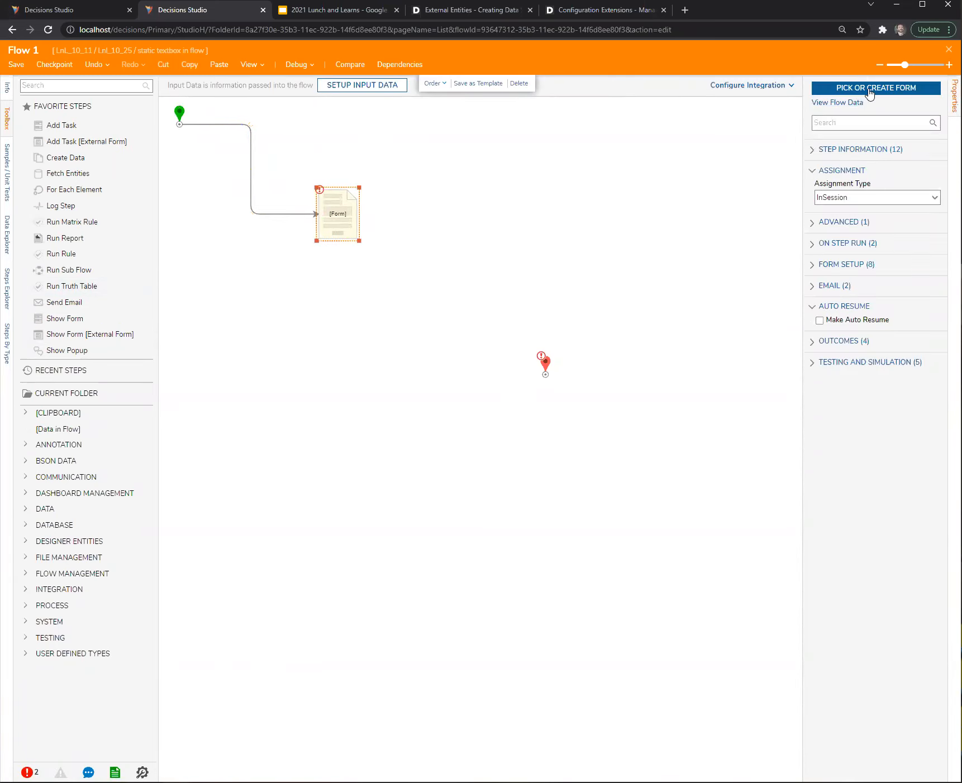
left_click(870, 93)
left_click(377, 431)
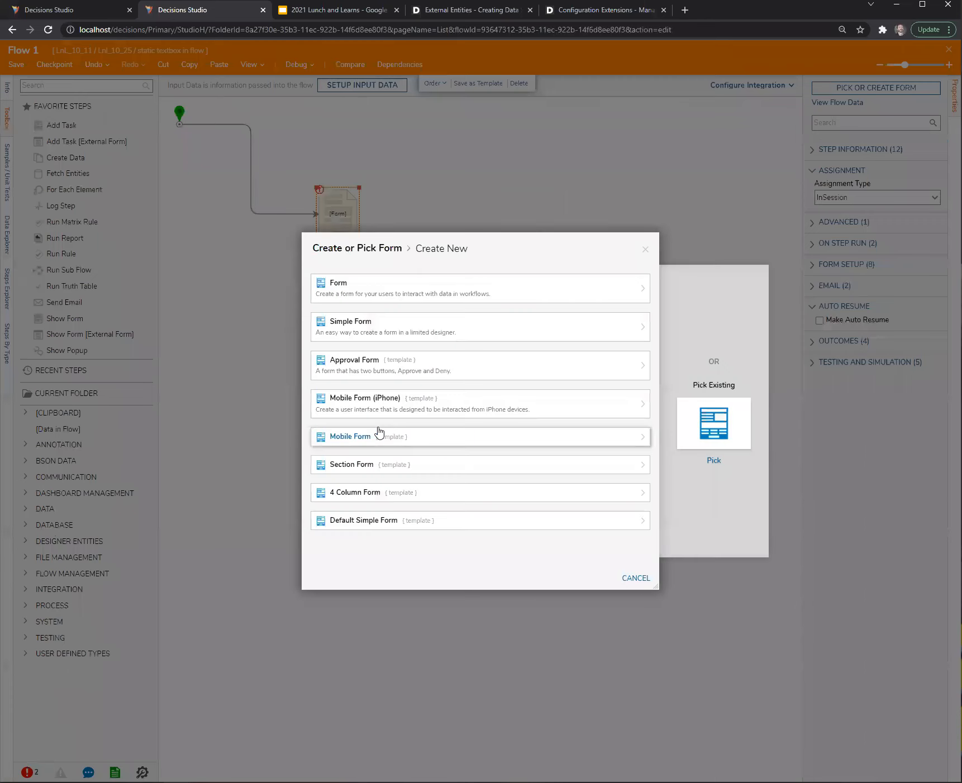
left_click(375, 288)
left_click(589, 462)
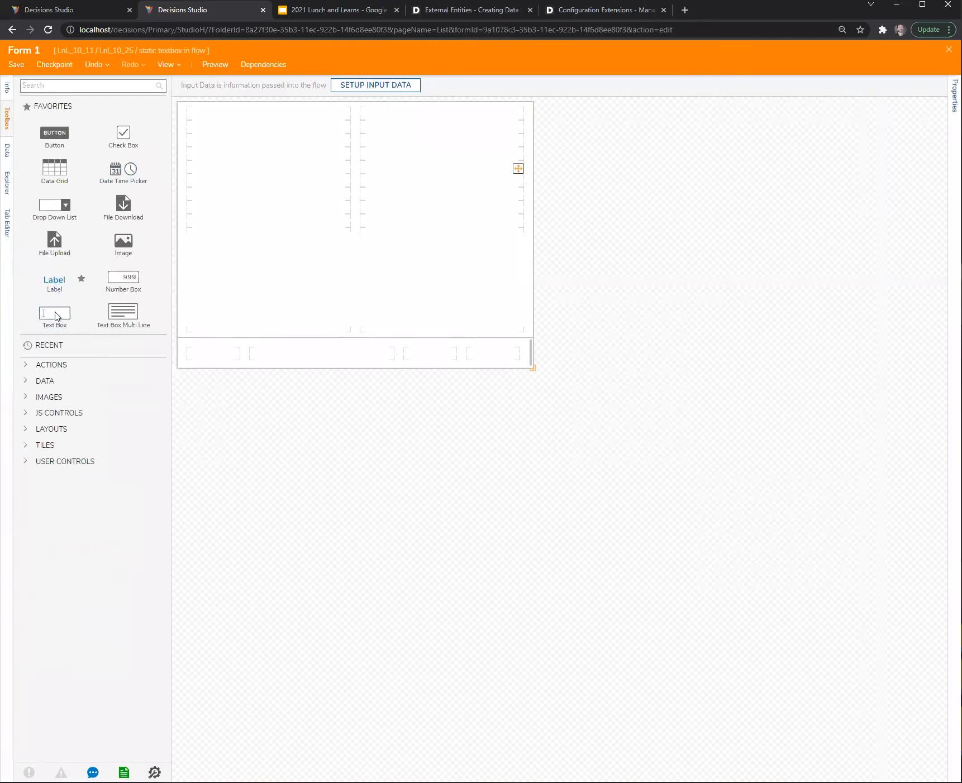
Add a text box with data name newTxt and a button in the form's bottom row, and save the form
left_click_drag(55, 313, 249, 186)
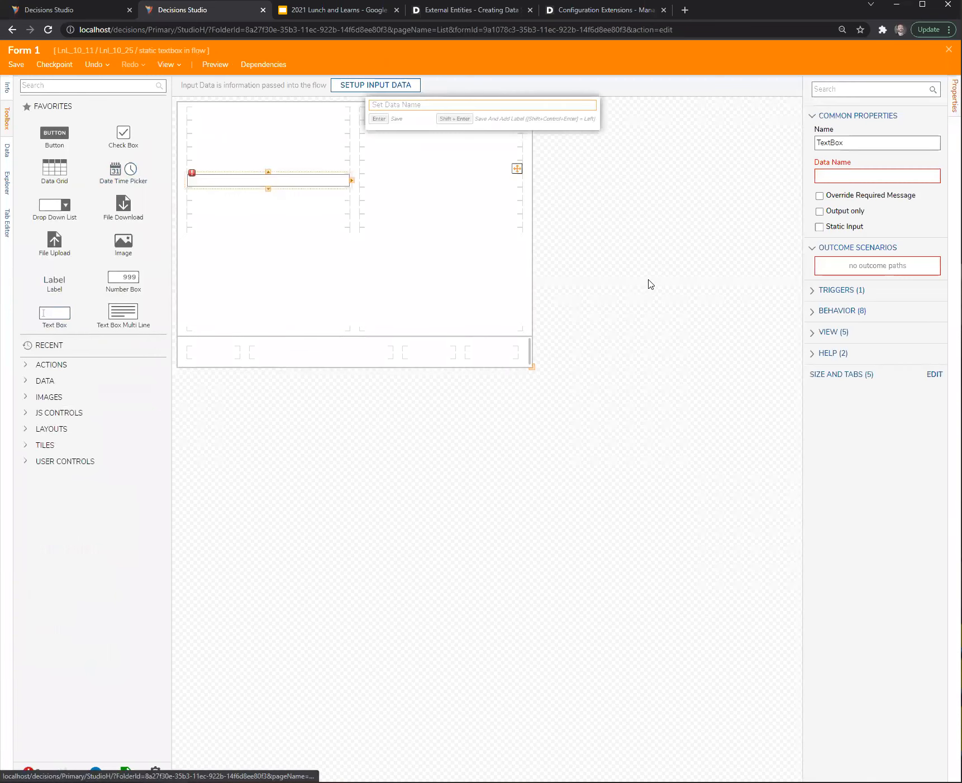
type("newTxt")
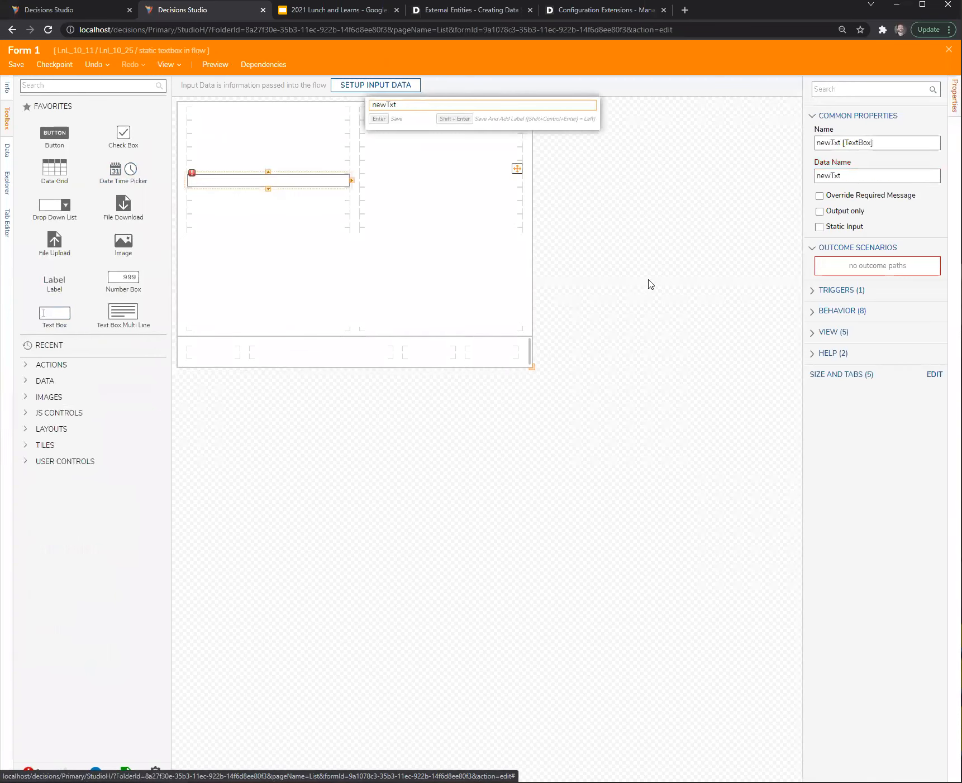
key("Return")
left_click_drag(45, 135, 483, 359)
left_click(635, 266)
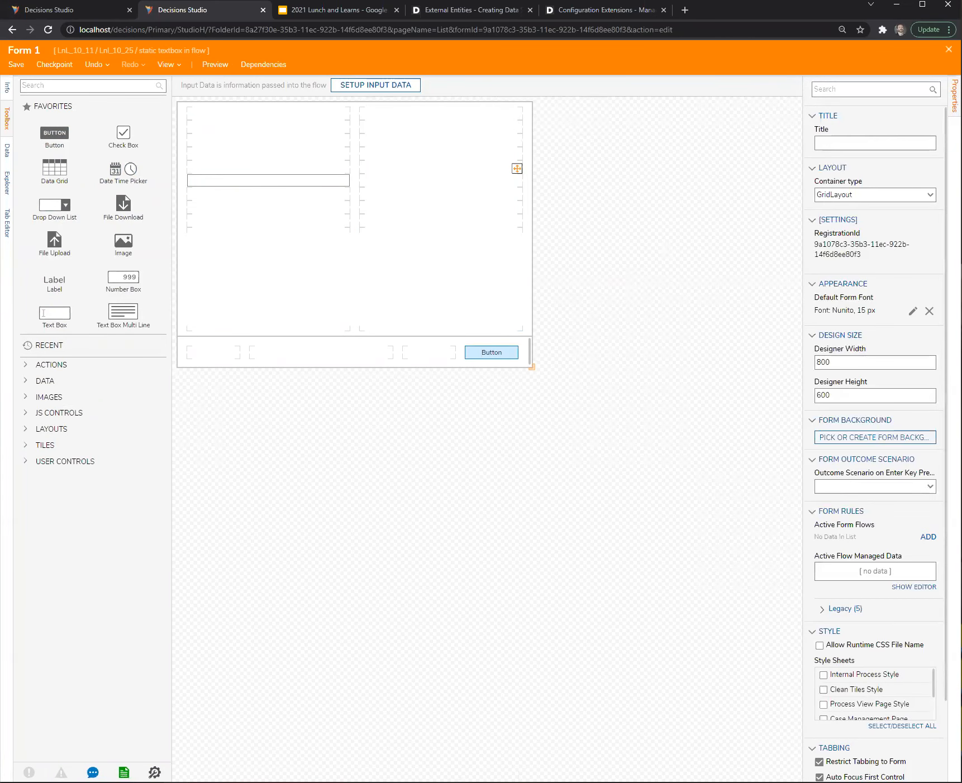
key("ctrl+s")
left_click(599, 471)
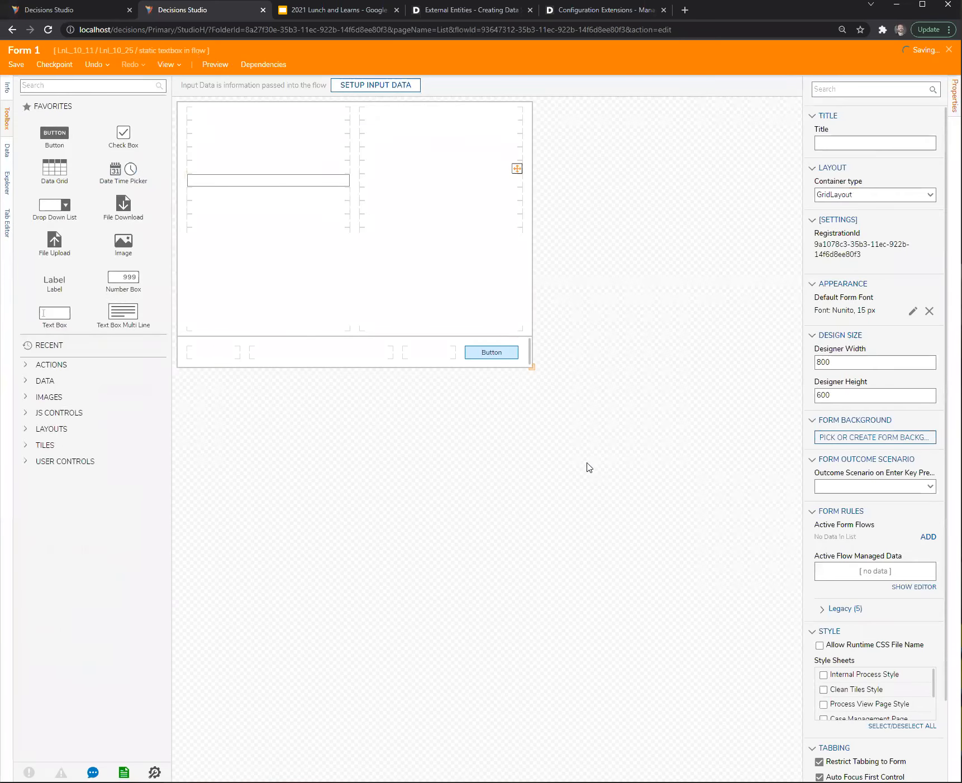
Connect the form step to the end step and set its new Txt input to the constant Hello World
left_click_drag(369, 214, 545, 366)
left_click(332, 221)
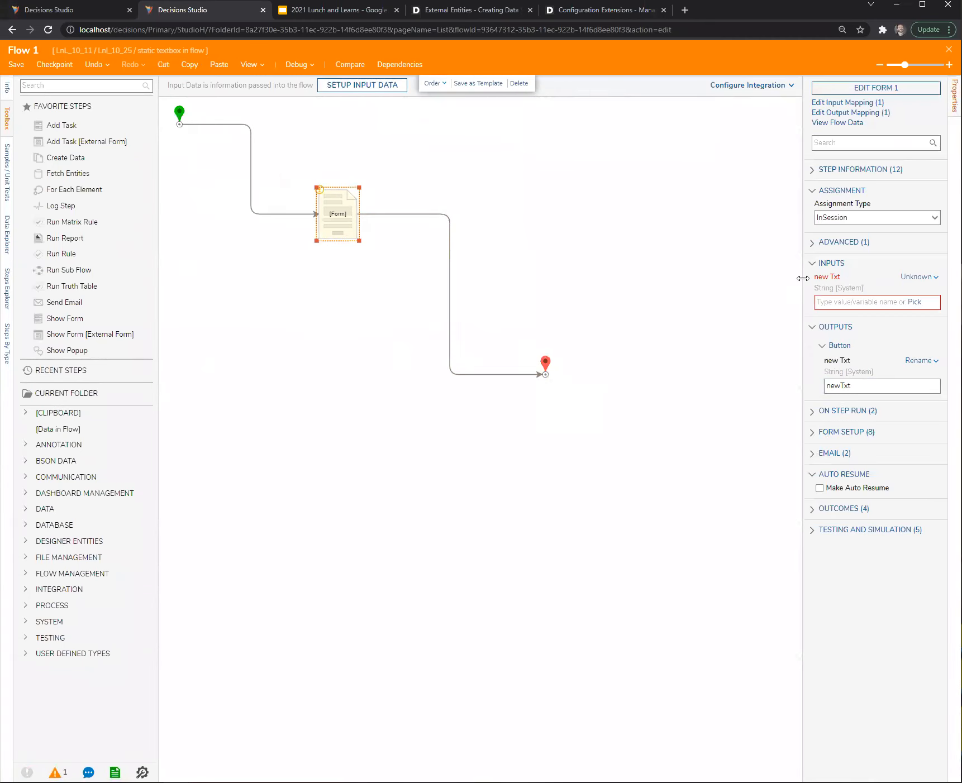
left_click_drag(802, 278, 736, 286)
left_click(920, 276)
left_click(835, 229)
left_click(803, 304)
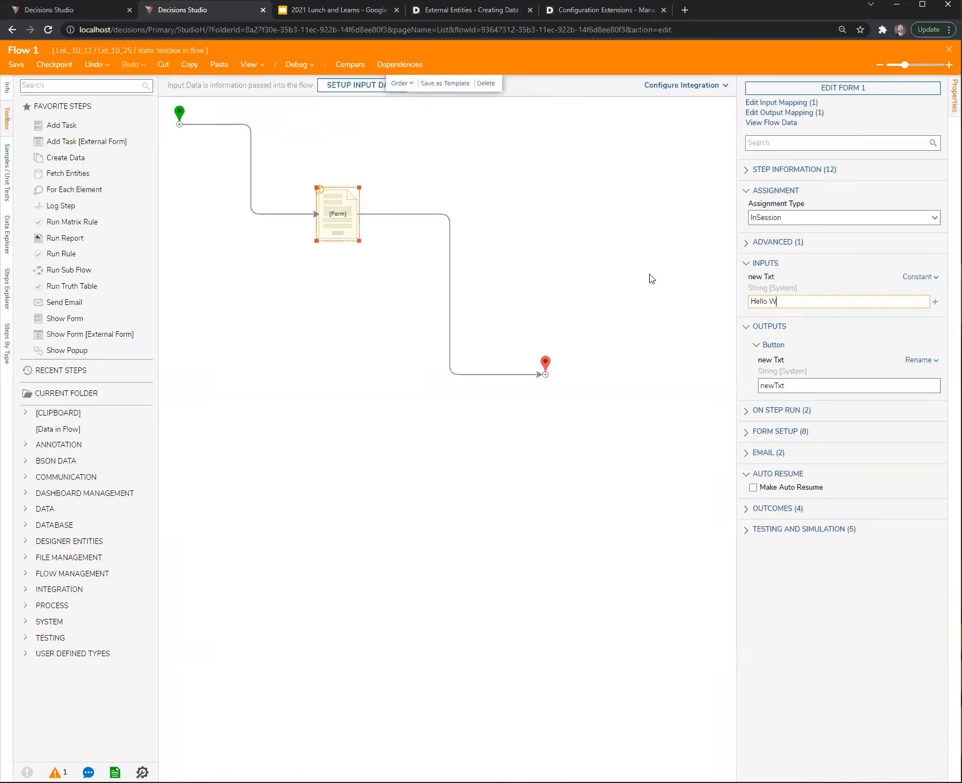
Save the flow and run it in the debugger to check the text box on the form
left_click(531, 241)
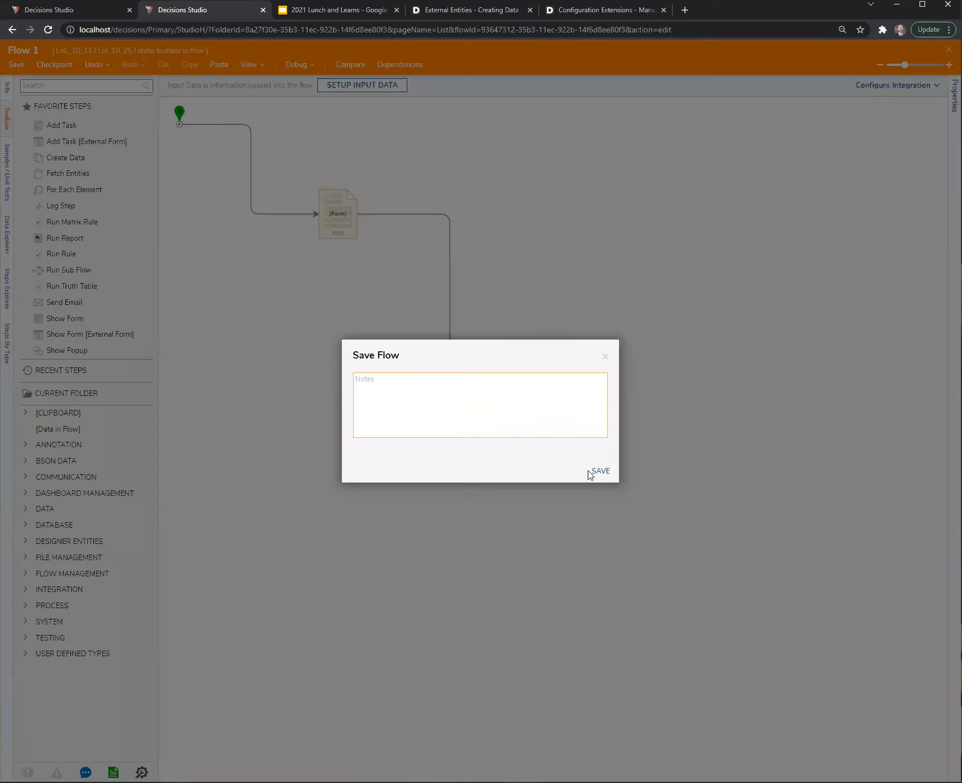
left_click(590, 471)
left_click(291, 67)
left_click(524, 308)
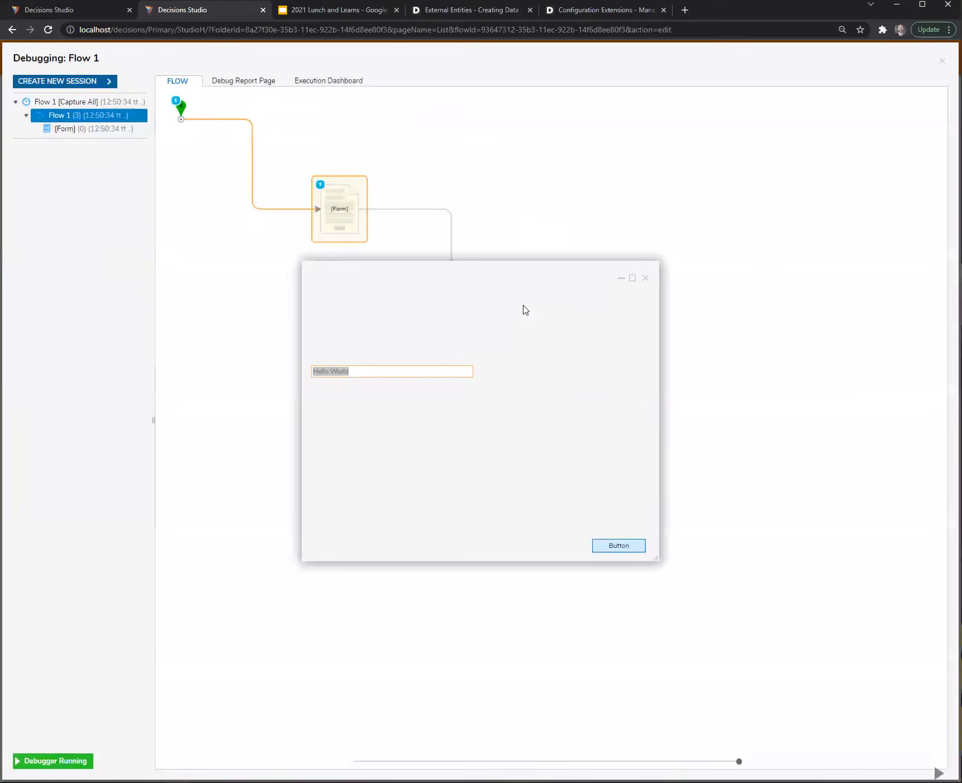
Check the running form's text box, move the form aside to view the flow path, and close the debugger
left_click(394, 373)
left_click_drag(505, 270, 692, 273)
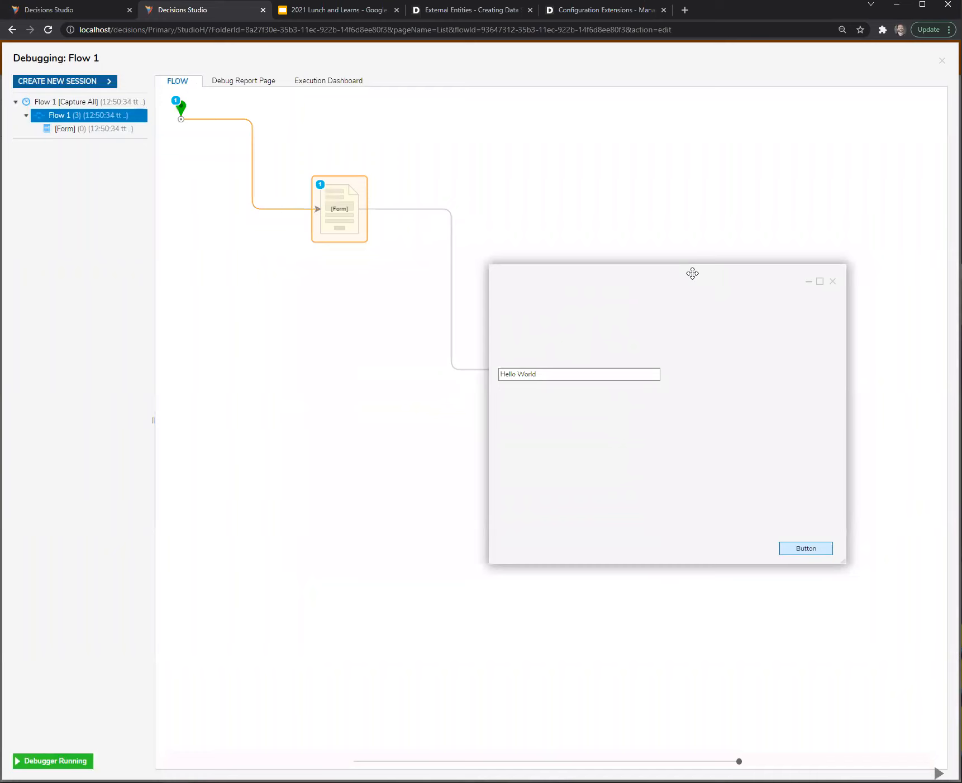
mouse_move(691, 273)
left_mouse_down()
mouse_move(719, 414)
mouse_move(713, 399)
left_mouse_up()
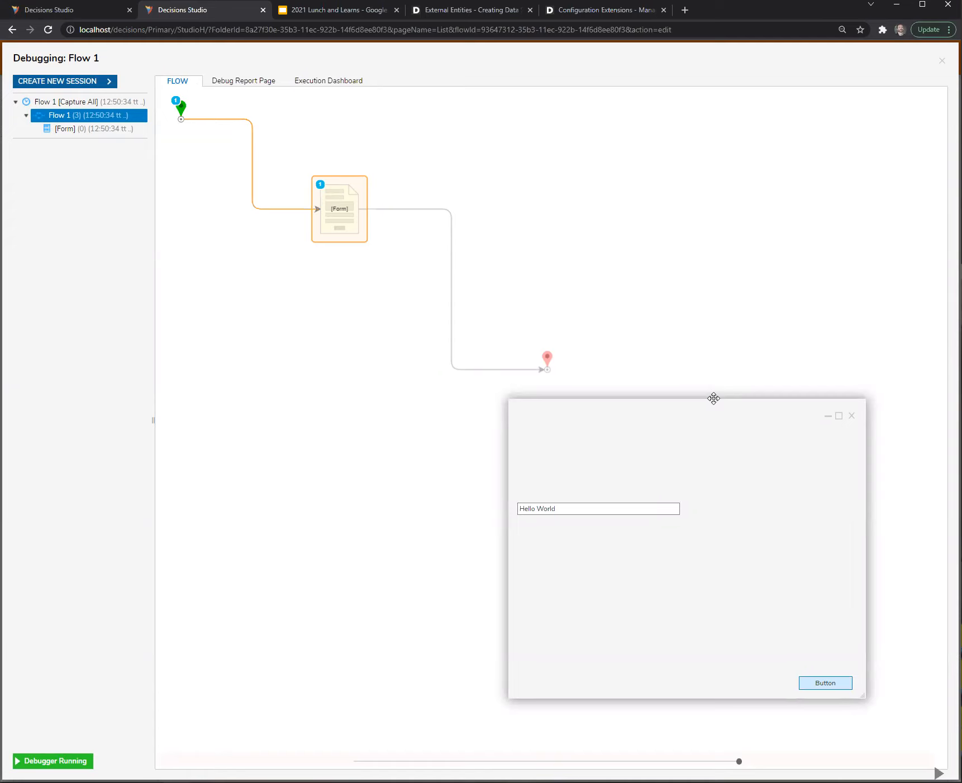
left_click_drag(713, 398, 727, 421)
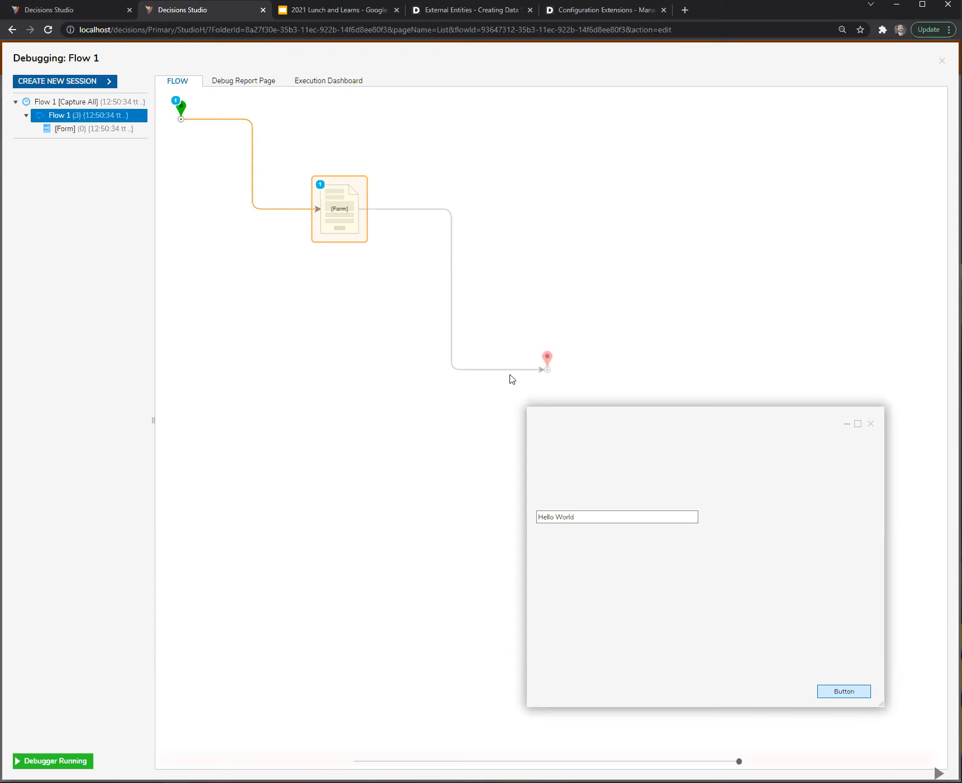
left_click_drag(749, 431, 671, 435)
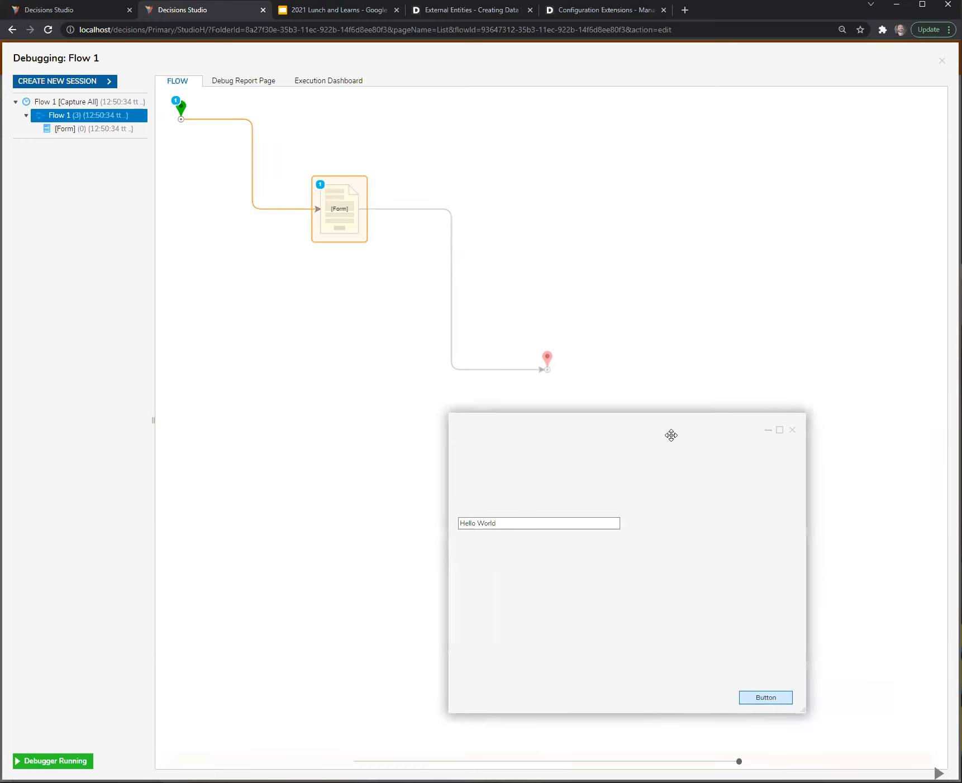
left_click(538, 519)
left_click(537, 521)
left_click_drag(633, 438, 683, 423)
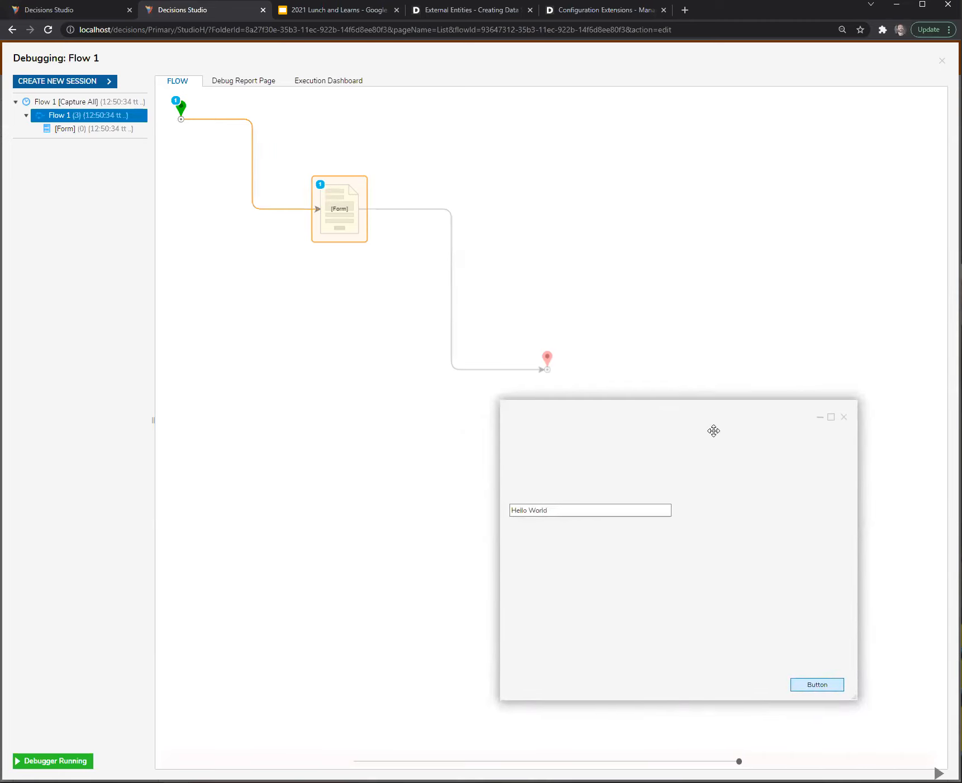
left_click(843, 418)
left_click(942, 60)
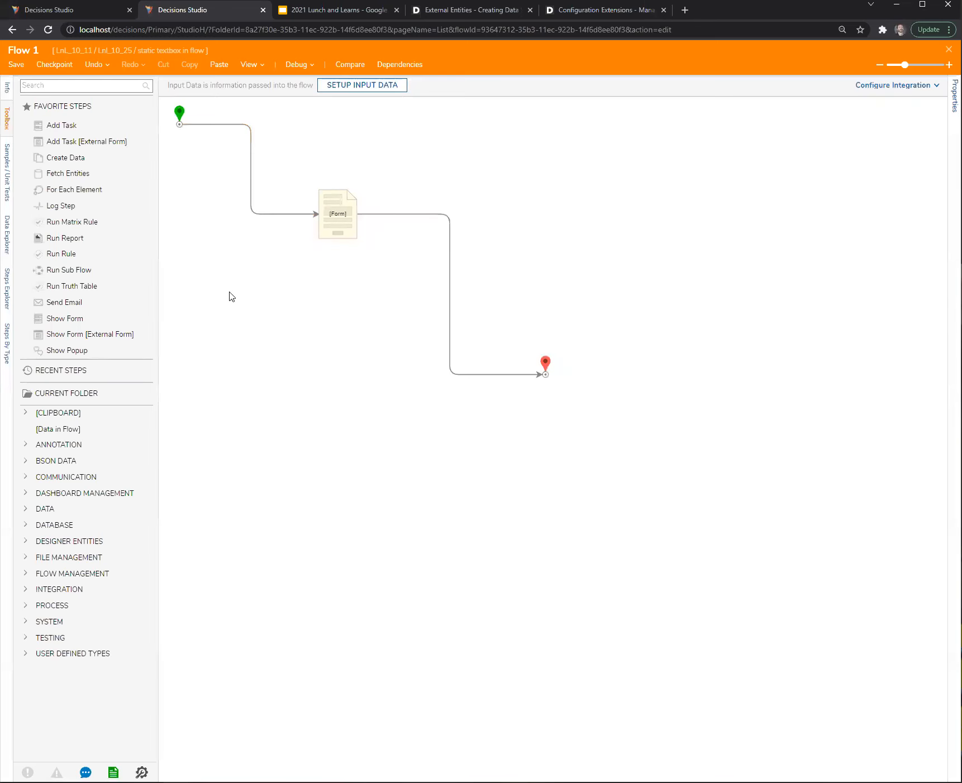
Edit the flow's form, add an active form flow named "update txtbox value", and open its rule flow with start and end steps spaced out
left_click(337, 228)
left_click(880, 92)
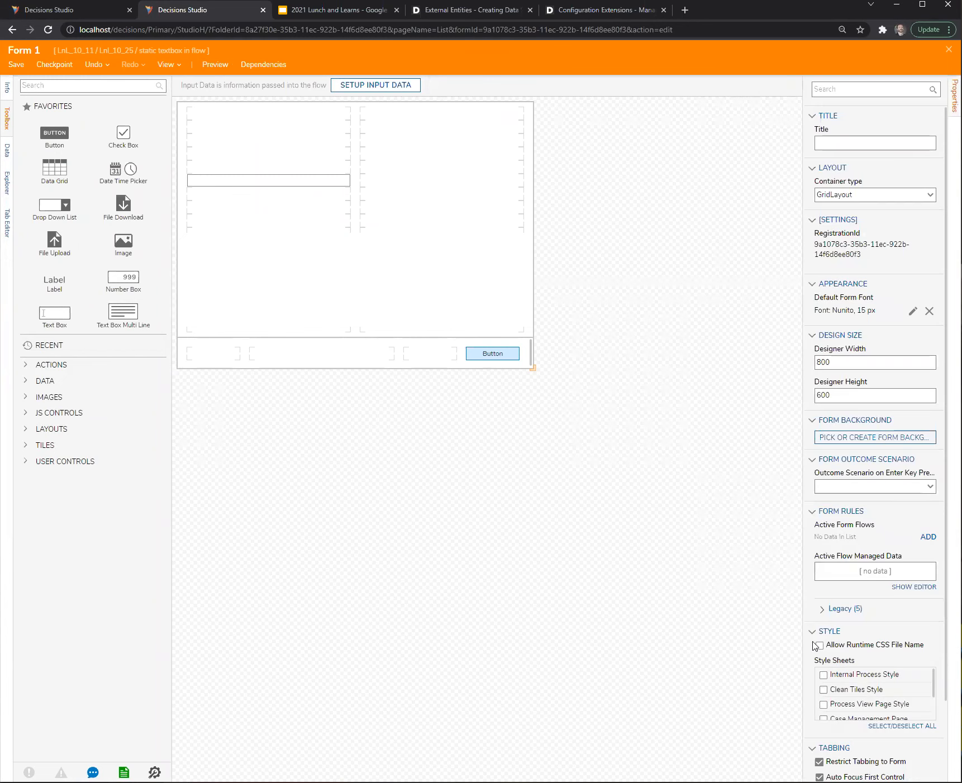
left_click(927, 537)
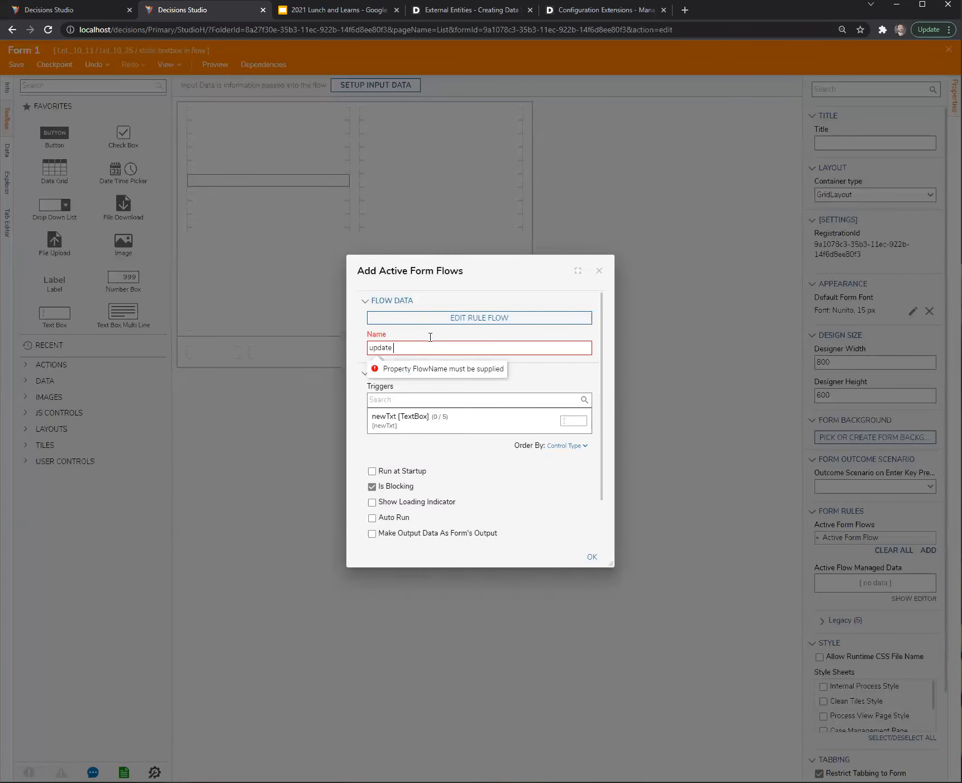
type("update txtbox value")
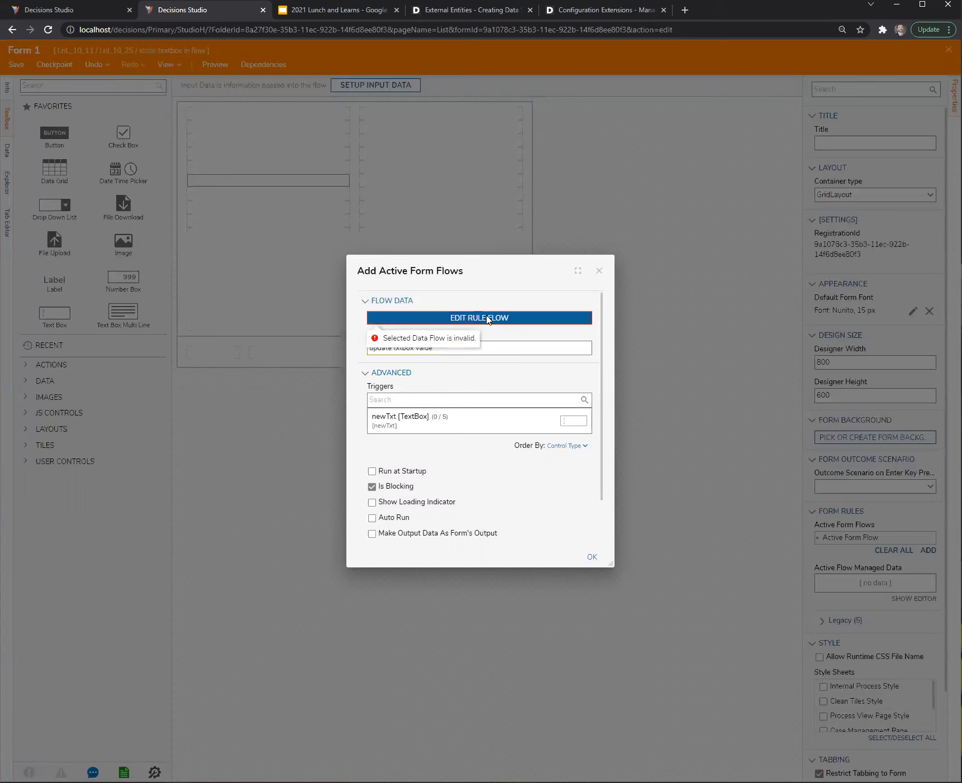
left_click(487, 318)
left_click_drag(268, 241, 429, 237)
left_click_drag(178, 144, 210, 216)
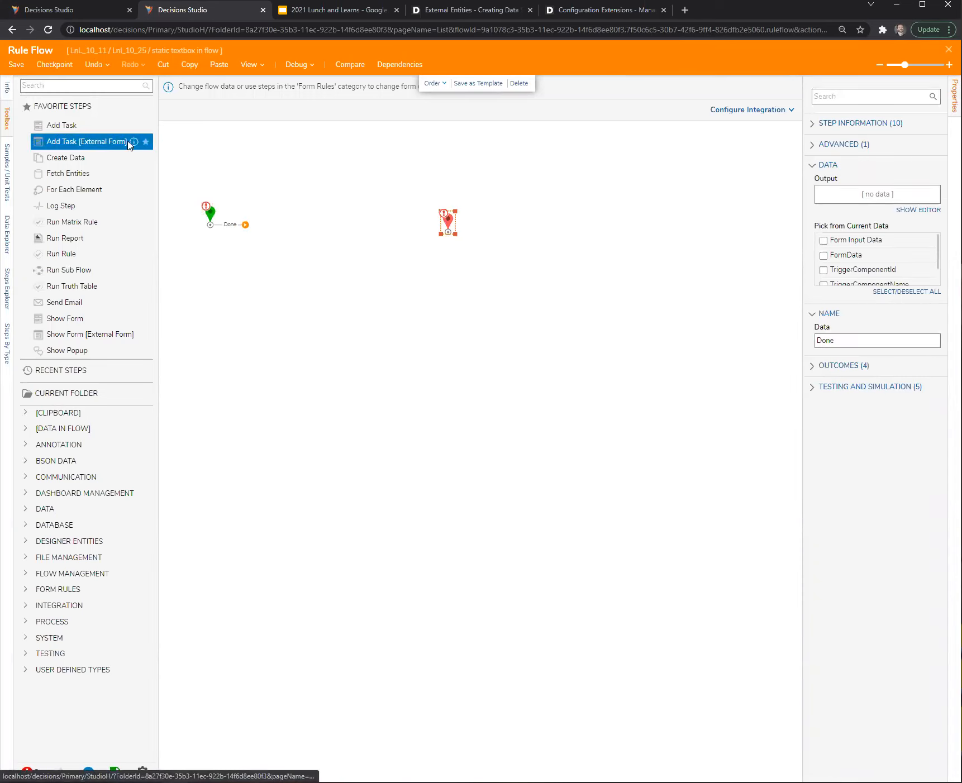
Add a Create Data step connected to the rule flow's start and define a String named txtboxString in it
left_click_drag(65, 158, 302, 215)
left_click_drag(244, 225, 301, 214)
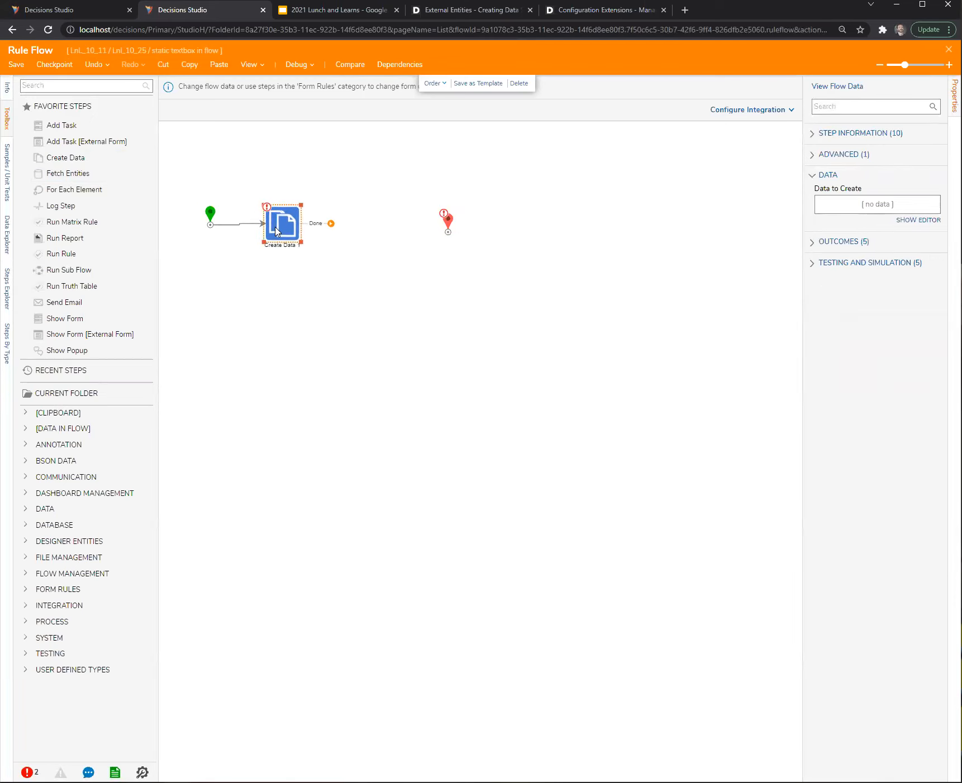
left_click(927, 223)
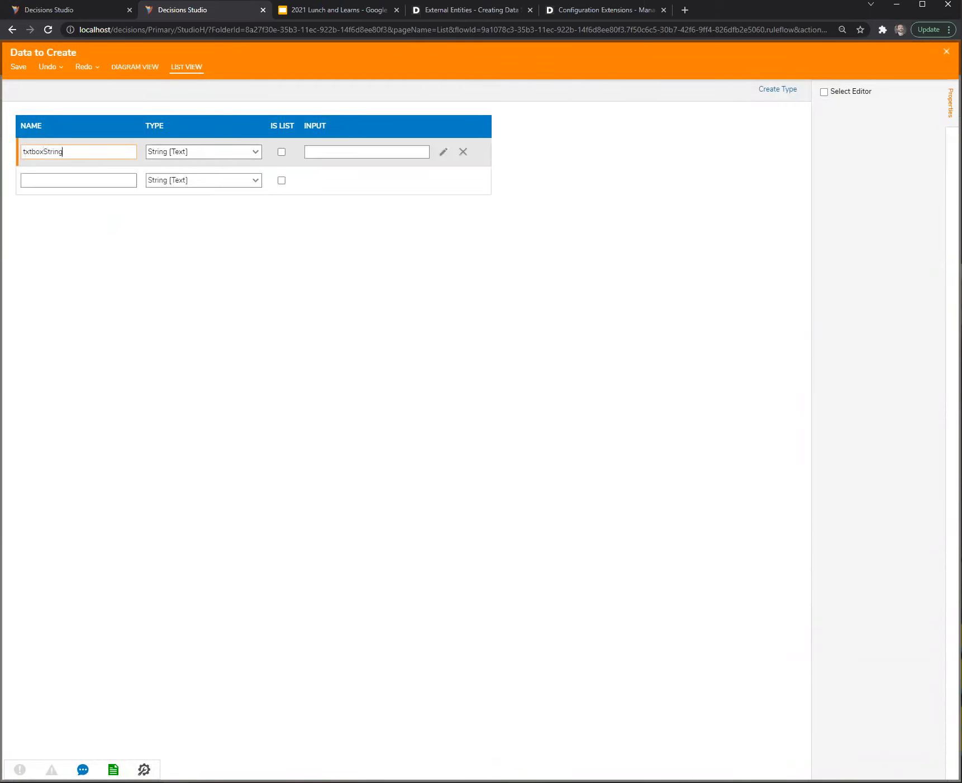
left_click(946, 51)
left_click(591, 439)
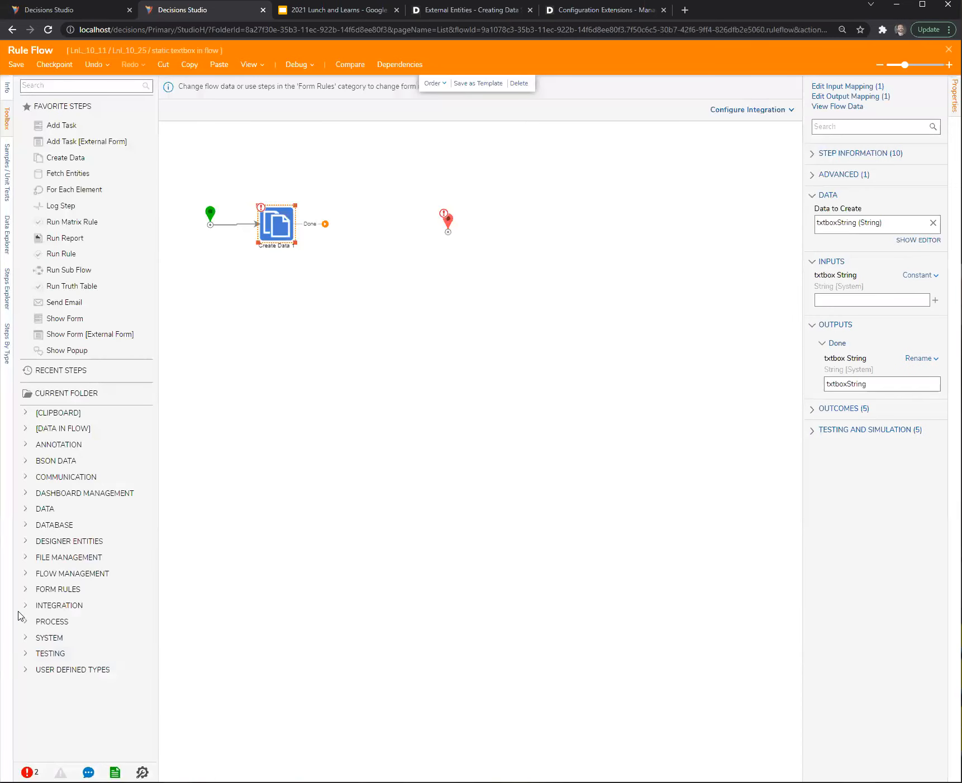
Add a Set Control Value step to the rule flow from the form rules steps and move the end step aside
left_click(24, 589)
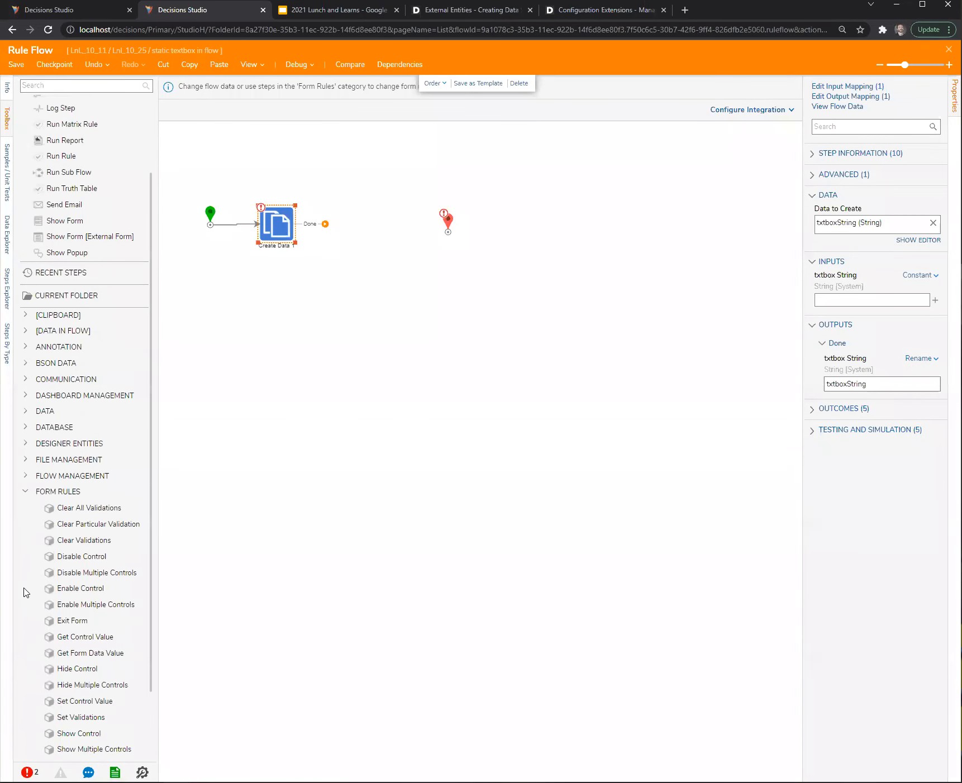
scroll(29, 592, "down", 2)
left_click_drag(83, 620, 400, 288)
left_click_drag(452, 226, 486, 219)
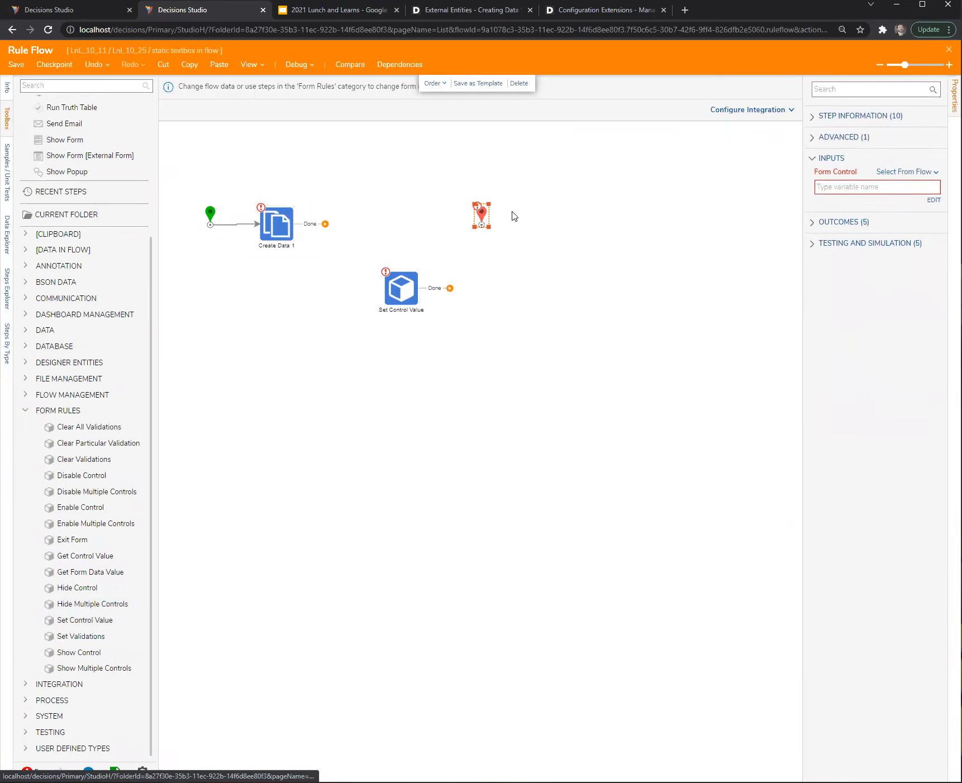
Delete the Create Data step and connect Set Control Value between the start and end steps
left_click(275, 223)
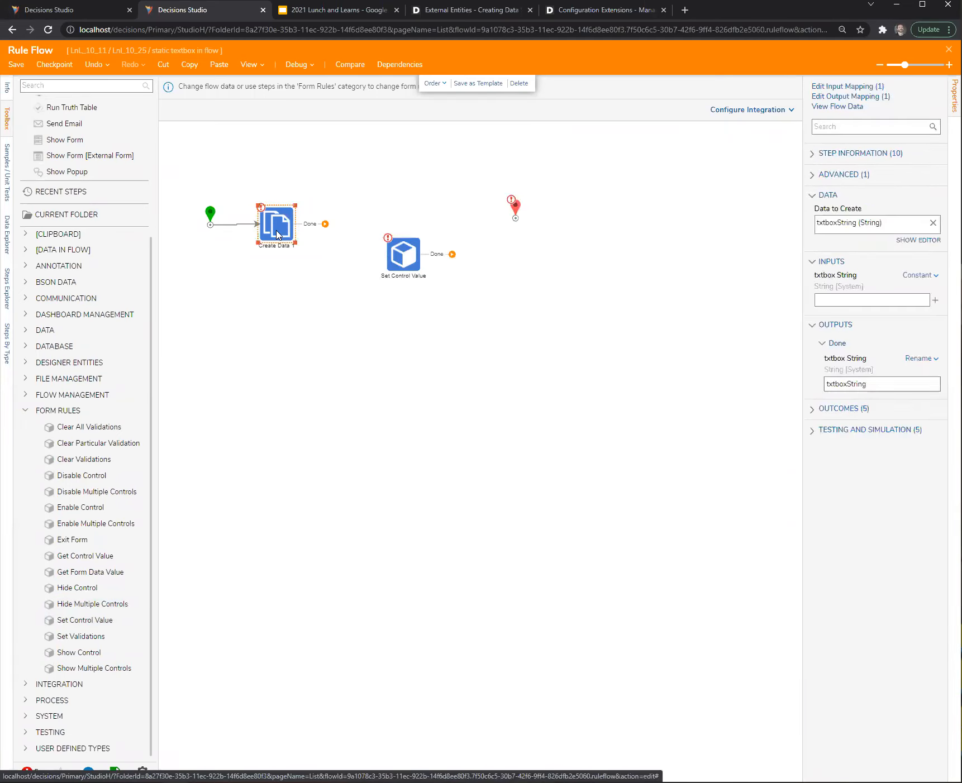
key("Delete")
left_click_drag(240, 224, 305, 235)
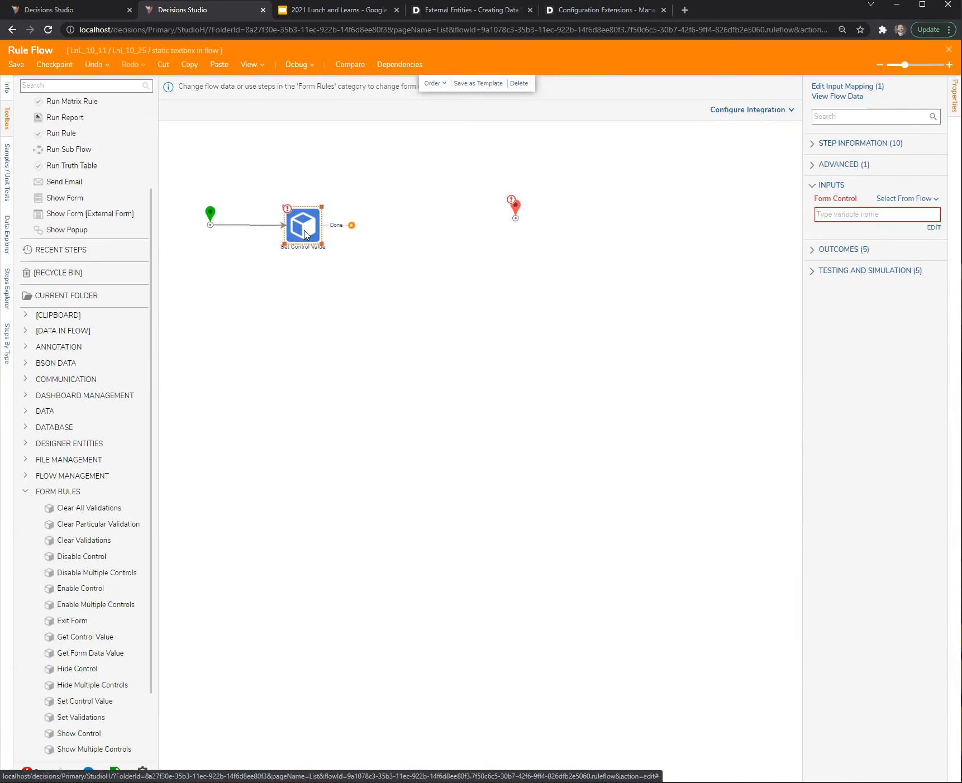
left_click(372, 268)
left_click(305, 228)
left_click_drag(351, 225, 494, 217)
Change the Set Control Value step's Form Control input mapping to Build Data
left_click(305, 232)
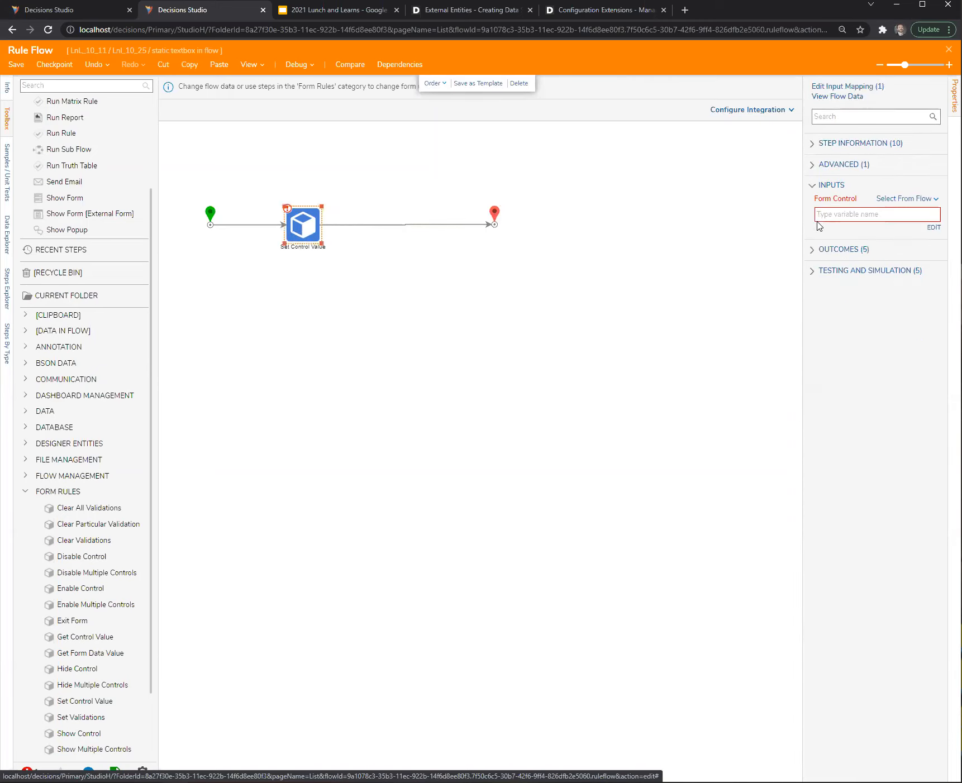
left_click(904, 202)
left_click(860, 193)
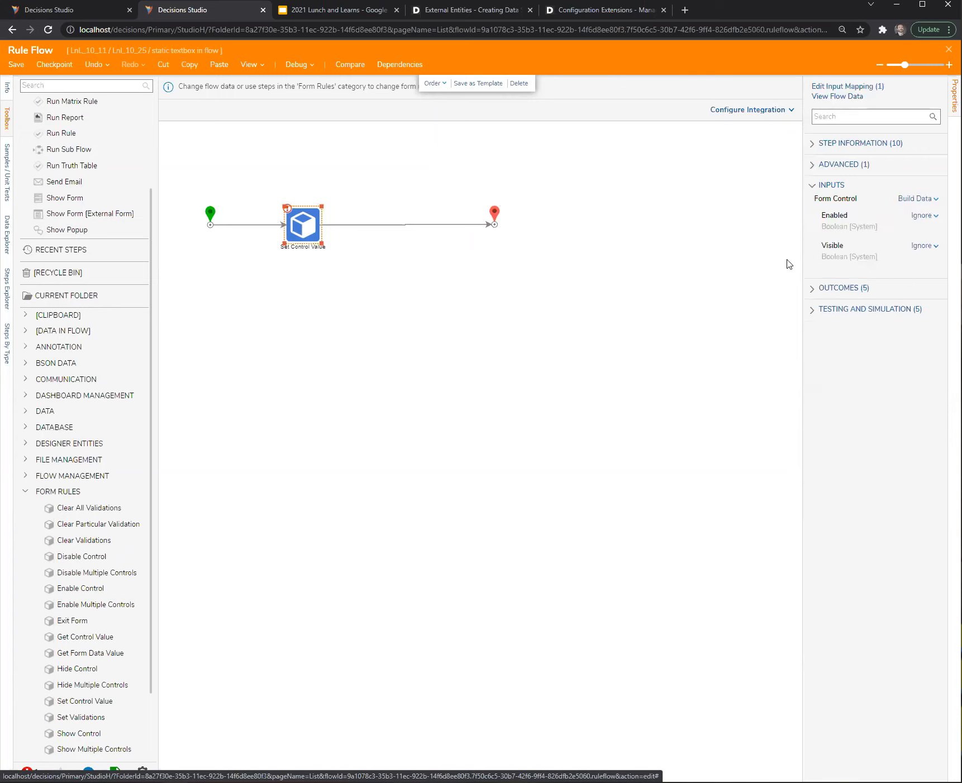
left_click_drag(802, 255, 784, 254)
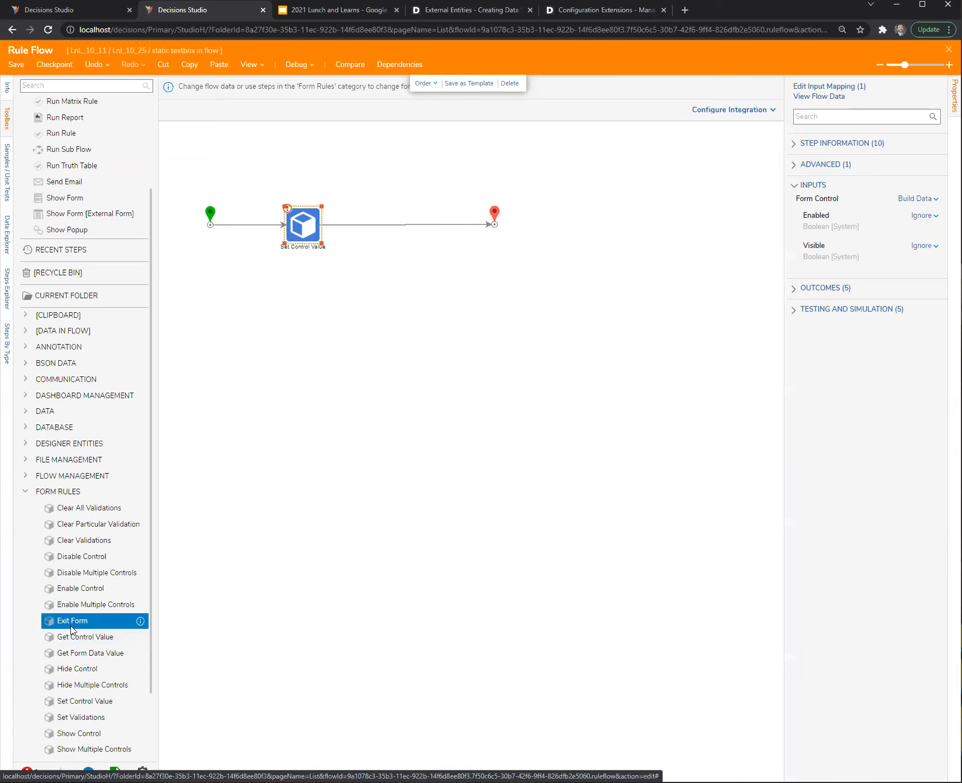
Examine the data fields available under FormData for the newTxtTextBox control
scroll(71, 629, "down", 1)
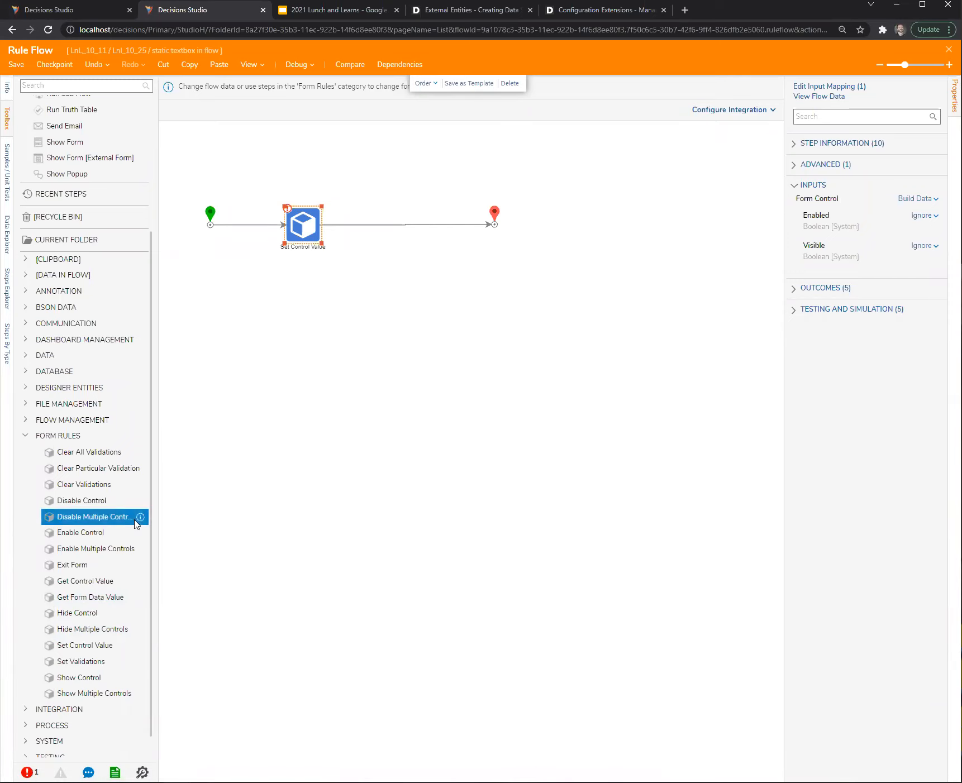
left_click(7, 229)
left_click(26, 107)
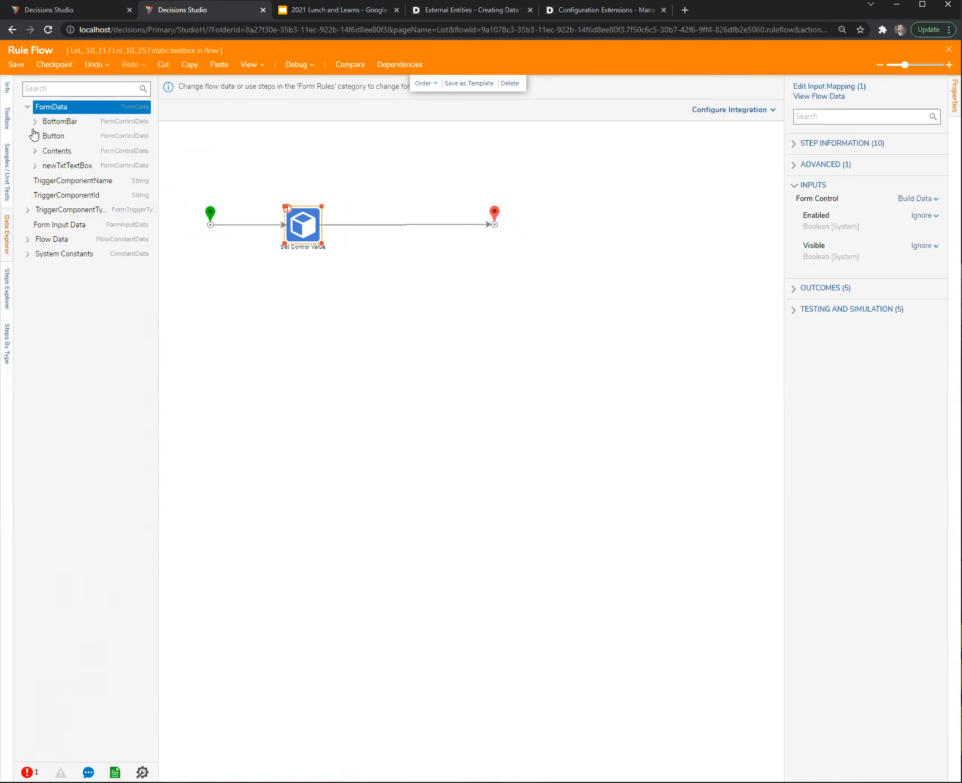
left_click(34, 166)
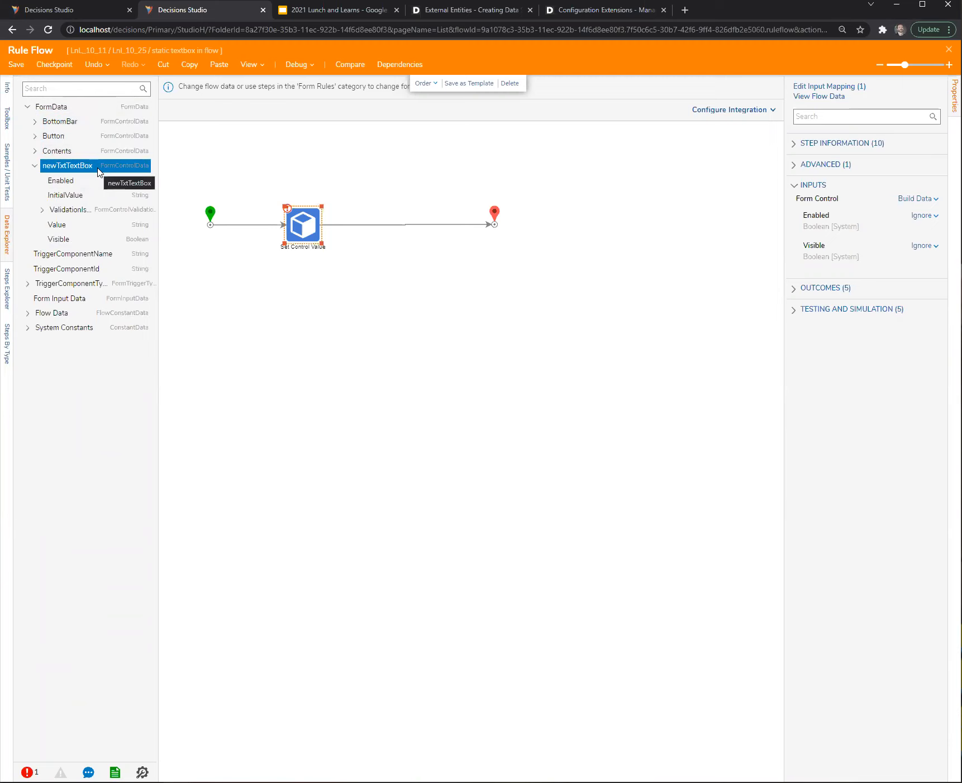
left_click(337, 298)
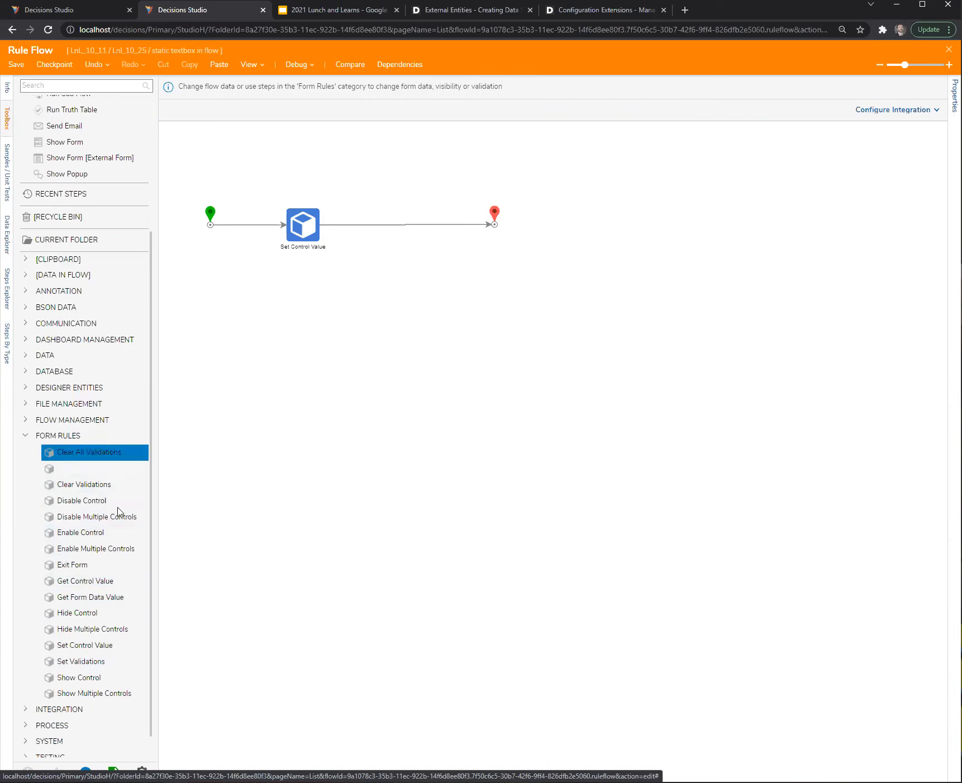
Add an unconnected Get Control Value step below the Set Control Value step
left_click_drag(157, 533, 187, 533)
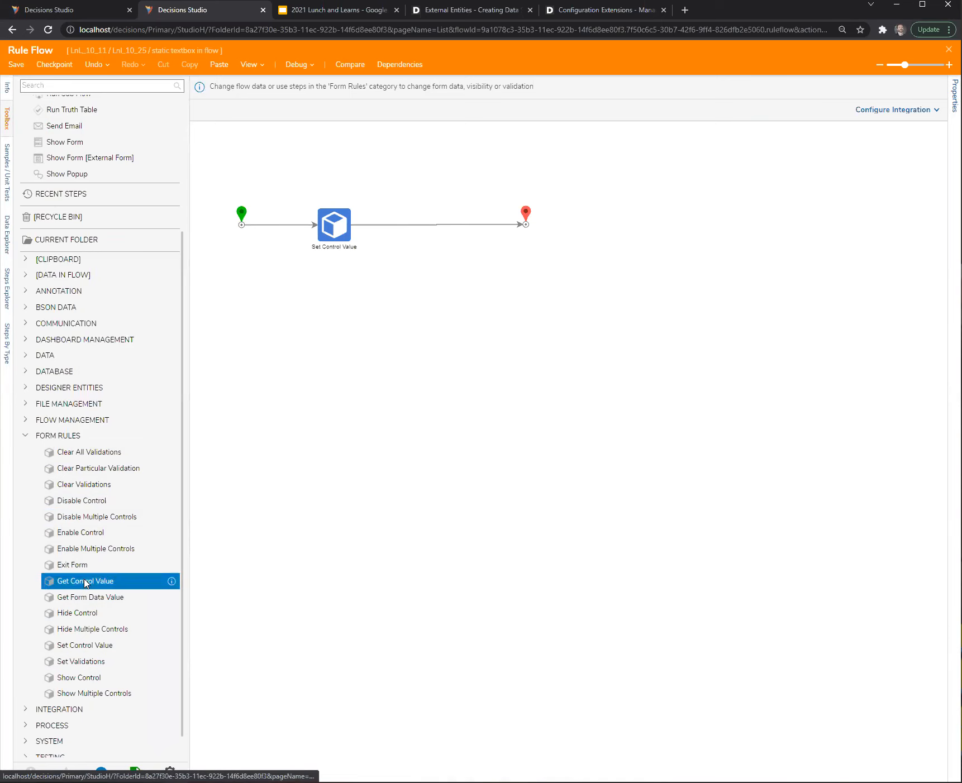
left_click_drag(85, 583, 357, 378)
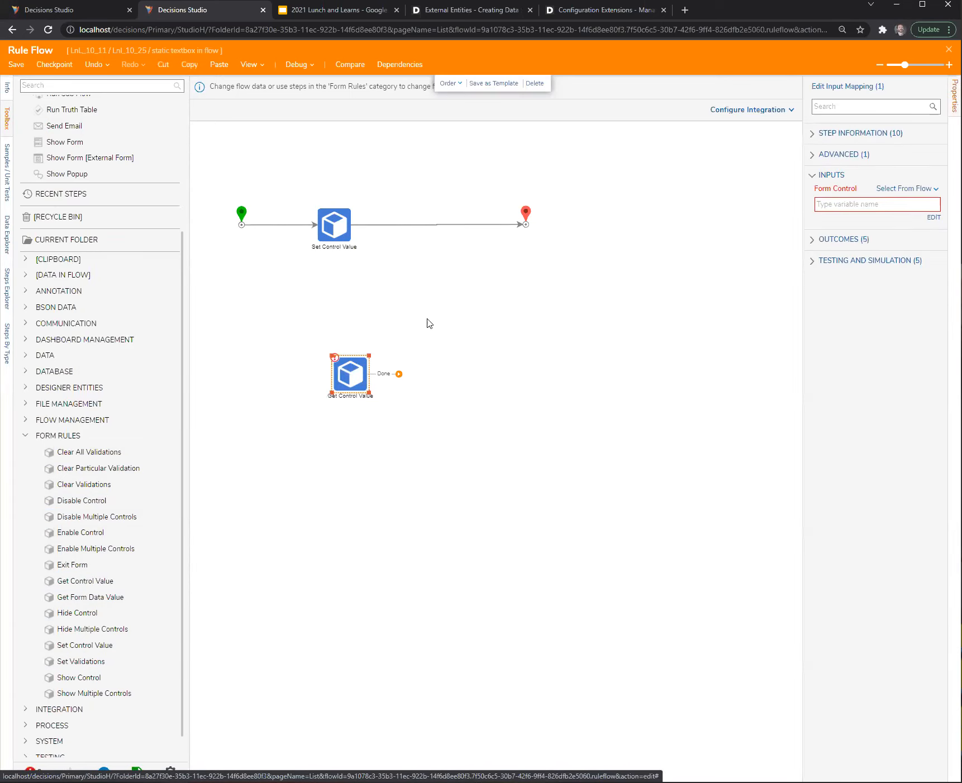
Map the Set Control Value step's Form Control input from the flow to FormData.newTxtTextBox, leaving its Value input unassigned
left_click(342, 227)
left_click(935, 200)
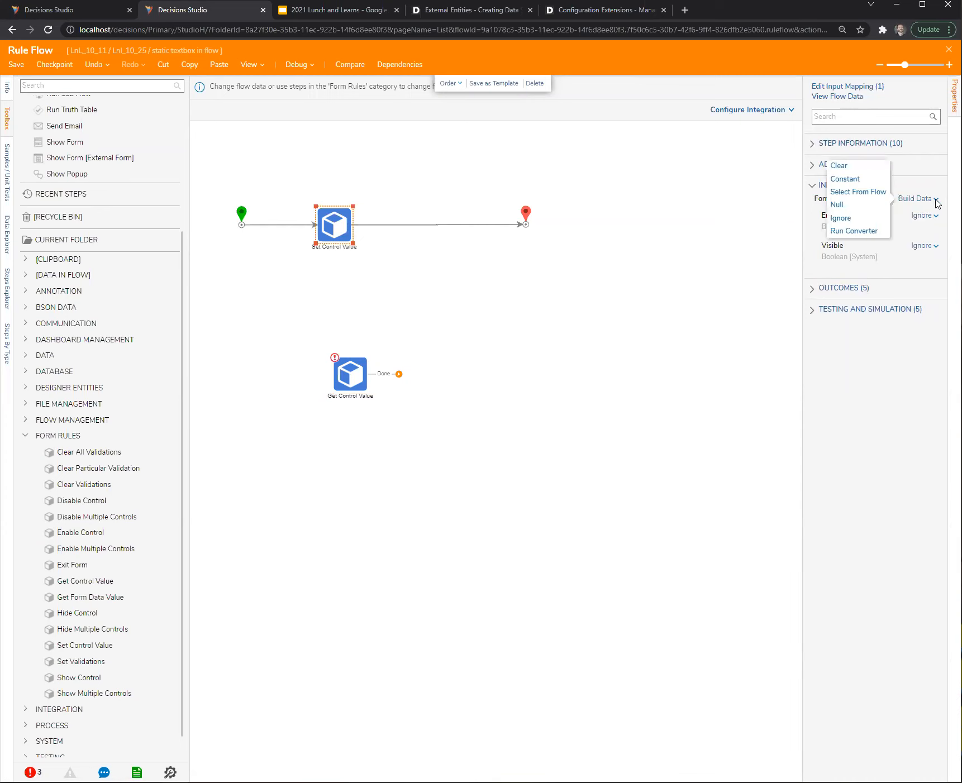
left_click(863, 194)
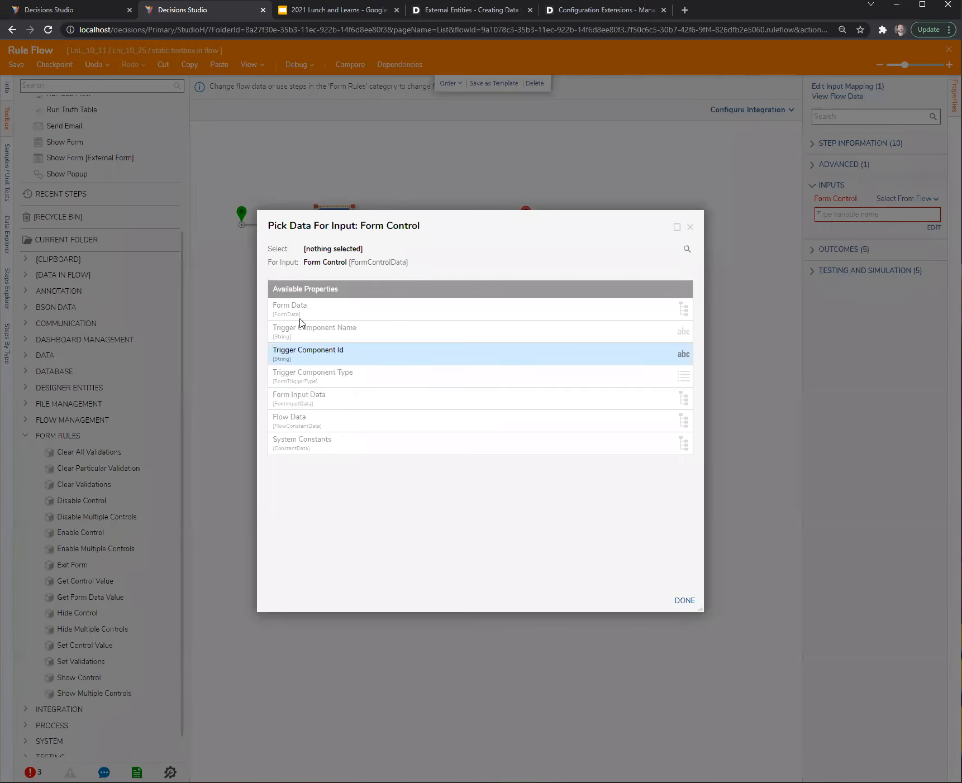
left_click(296, 309)
left_click(340, 422)
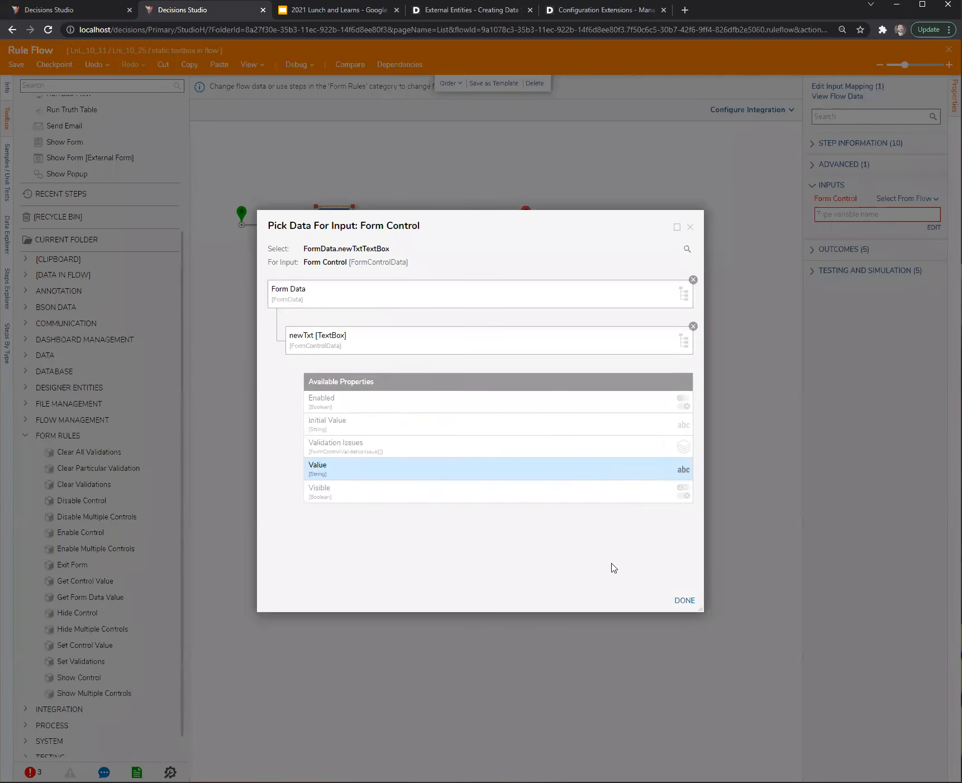
left_click(684, 600)
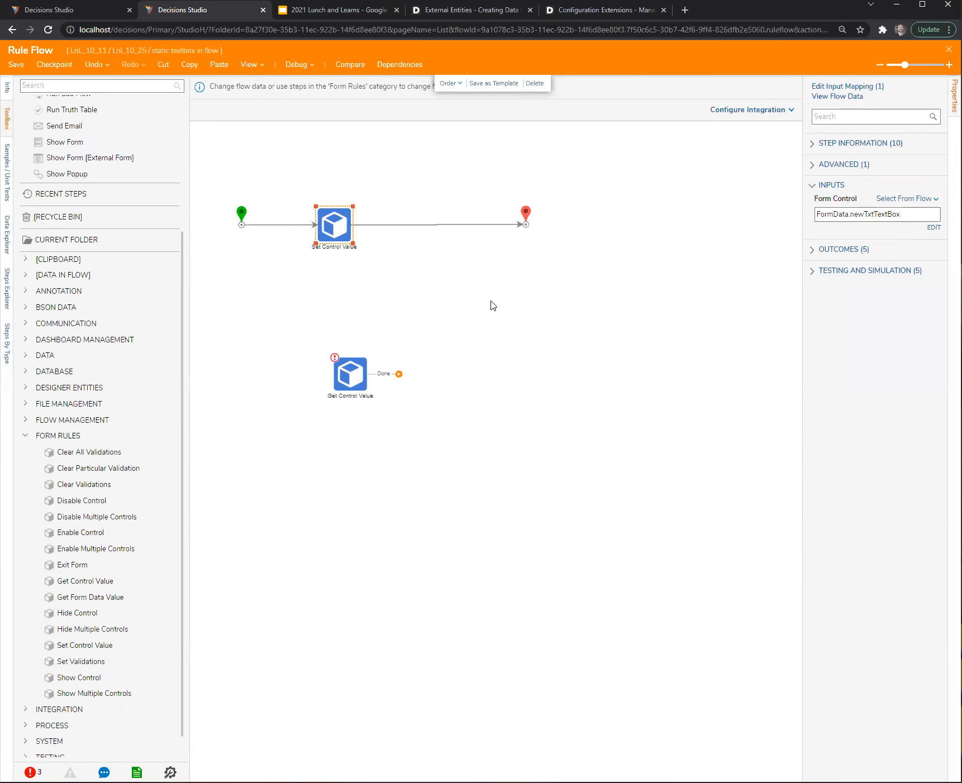
left_click_drag(337, 233, 381, 237)
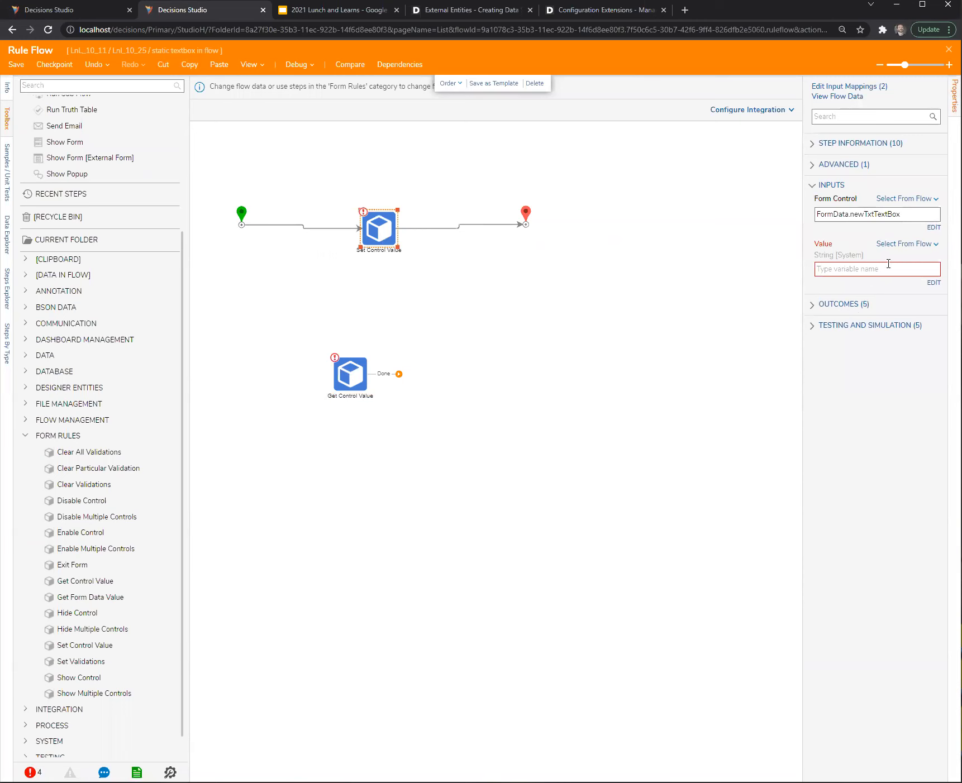
left_click(932, 283)
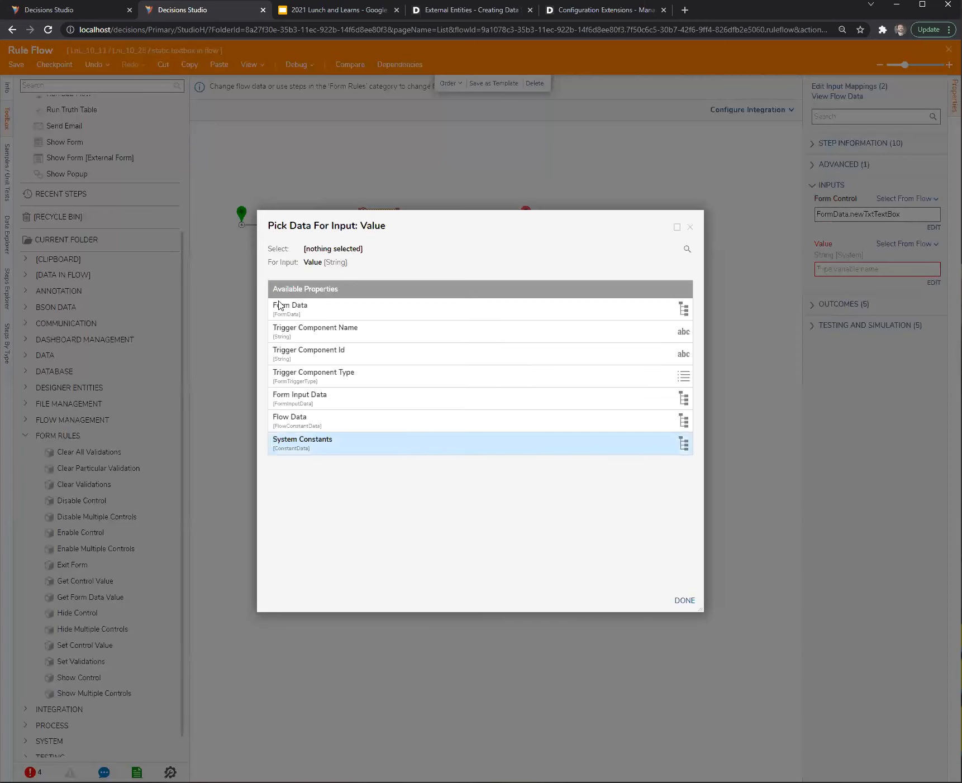
left_click(690, 227)
Delete the Get Control Value step and select the Set Control Value step with its properties widened
left_click(347, 376)
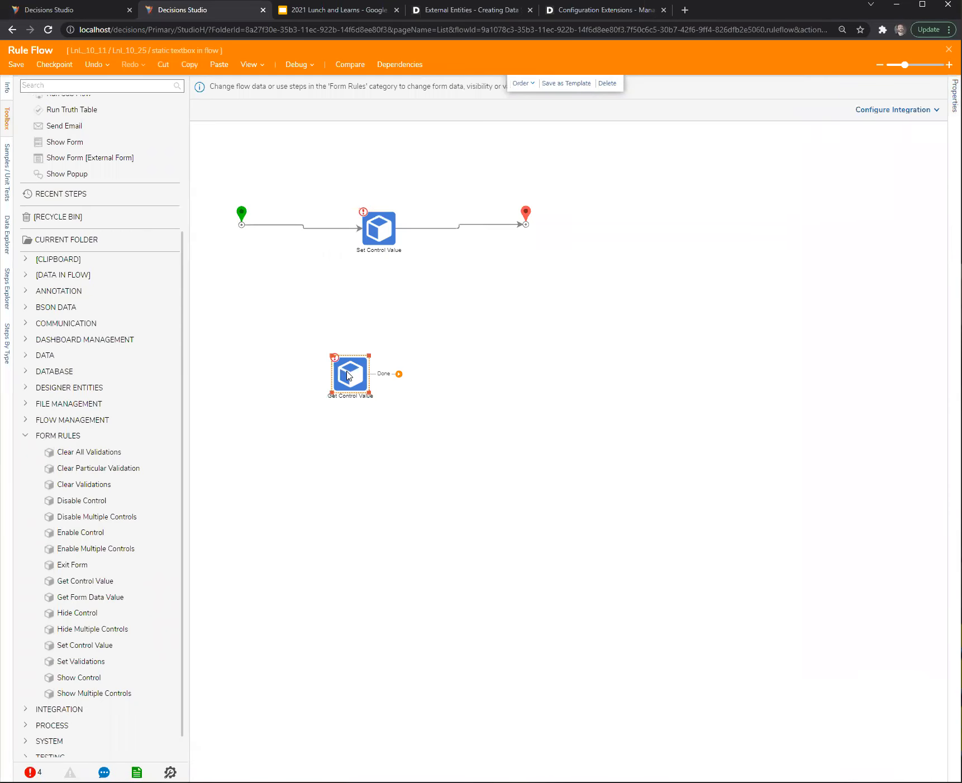
key("Delete")
left_click(368, 234)
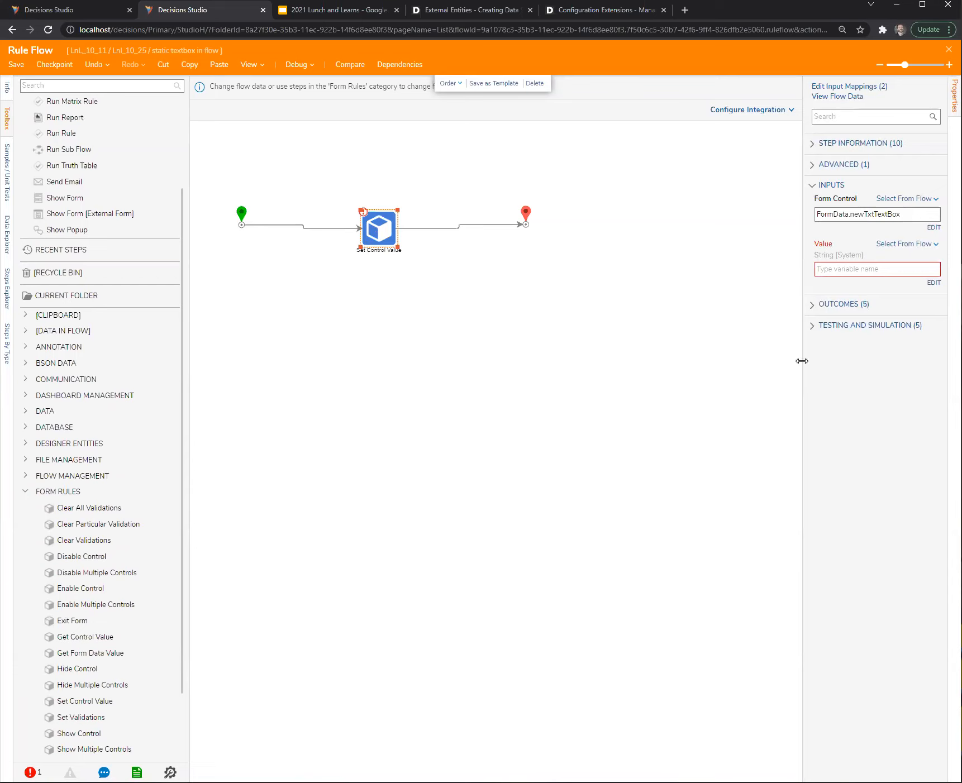
left_click_drag(802, 360, 768, 364)
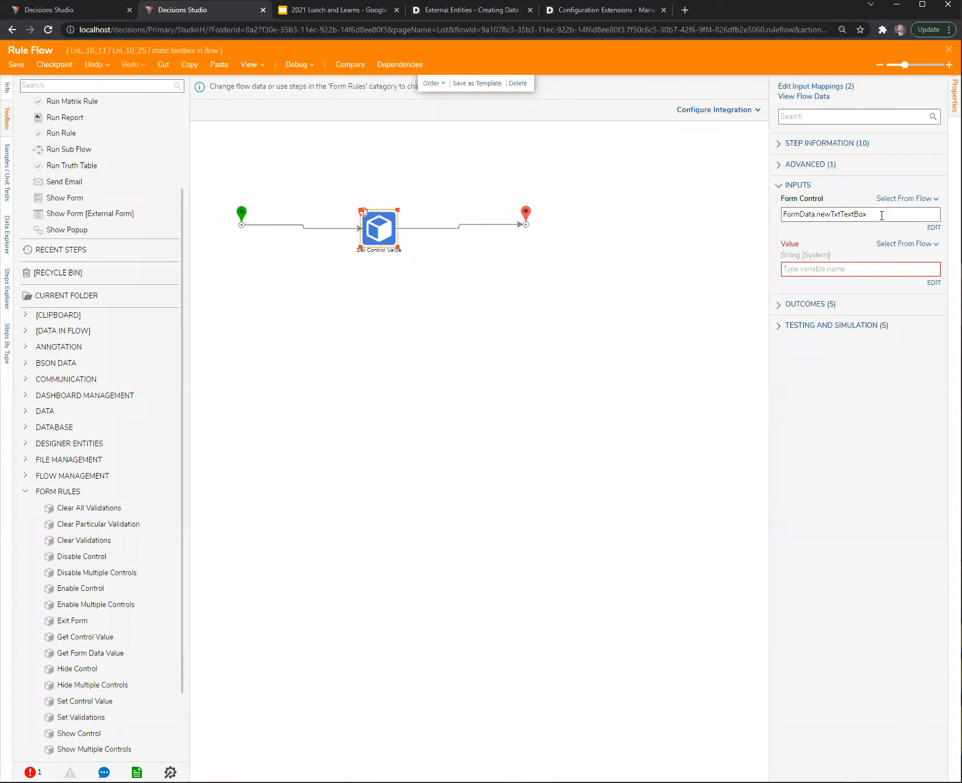
Examine the controls available under Form Data for the Form Control input and reselect newTxt [TextBox]
left_click(932, 228)
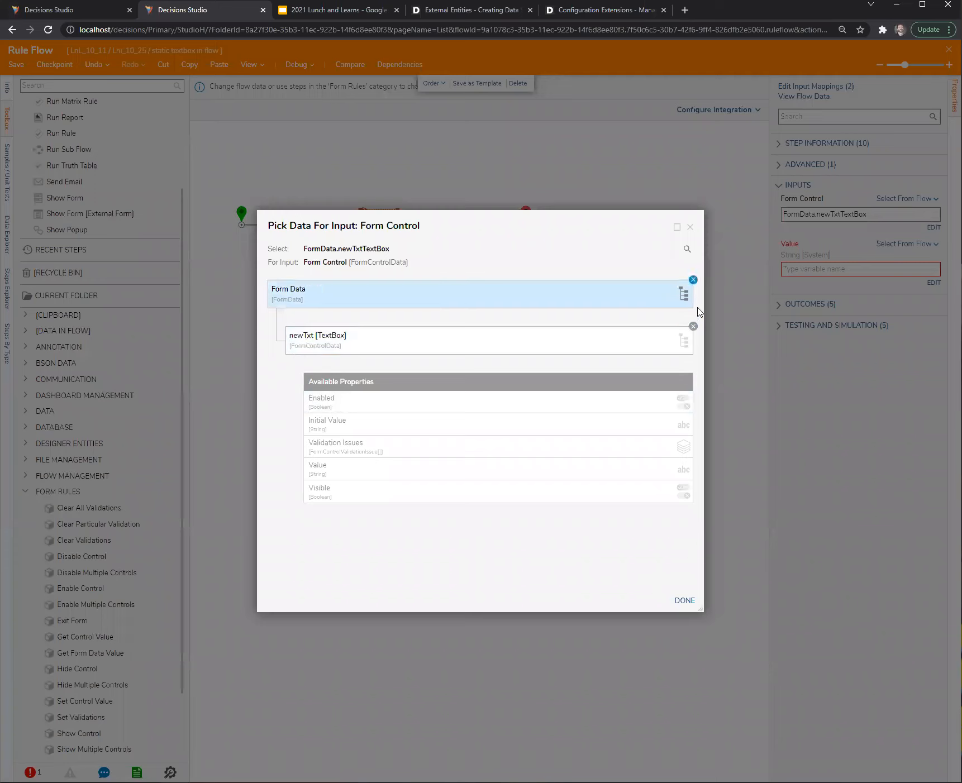
left_click(494, 322)
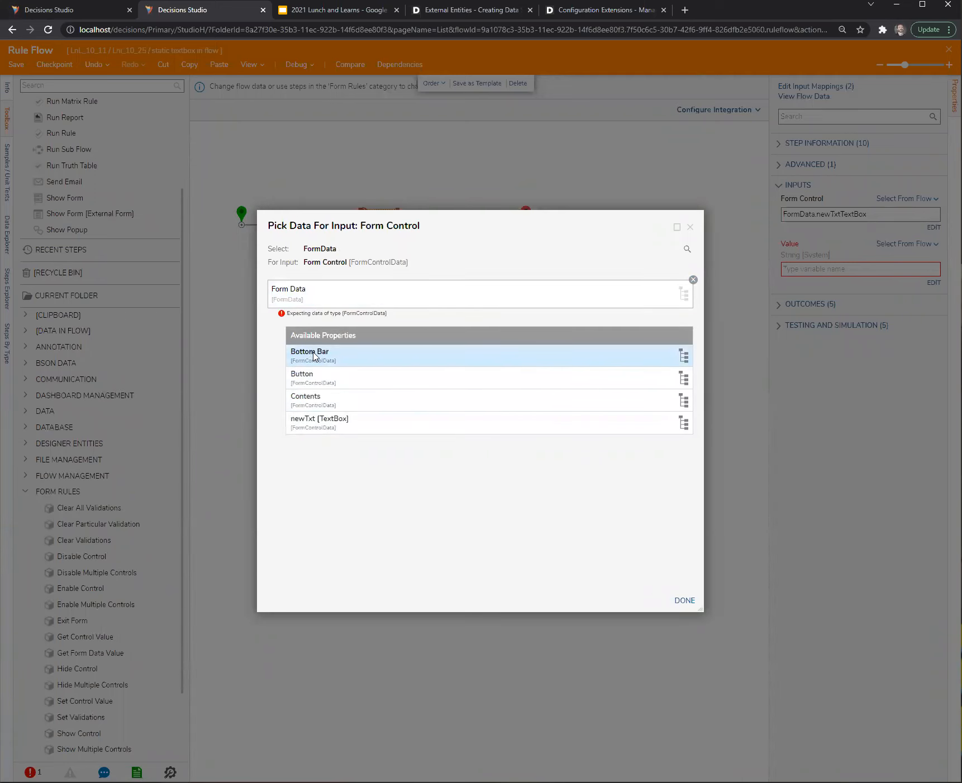
left_click(312, 425)
left_click(685, 602)
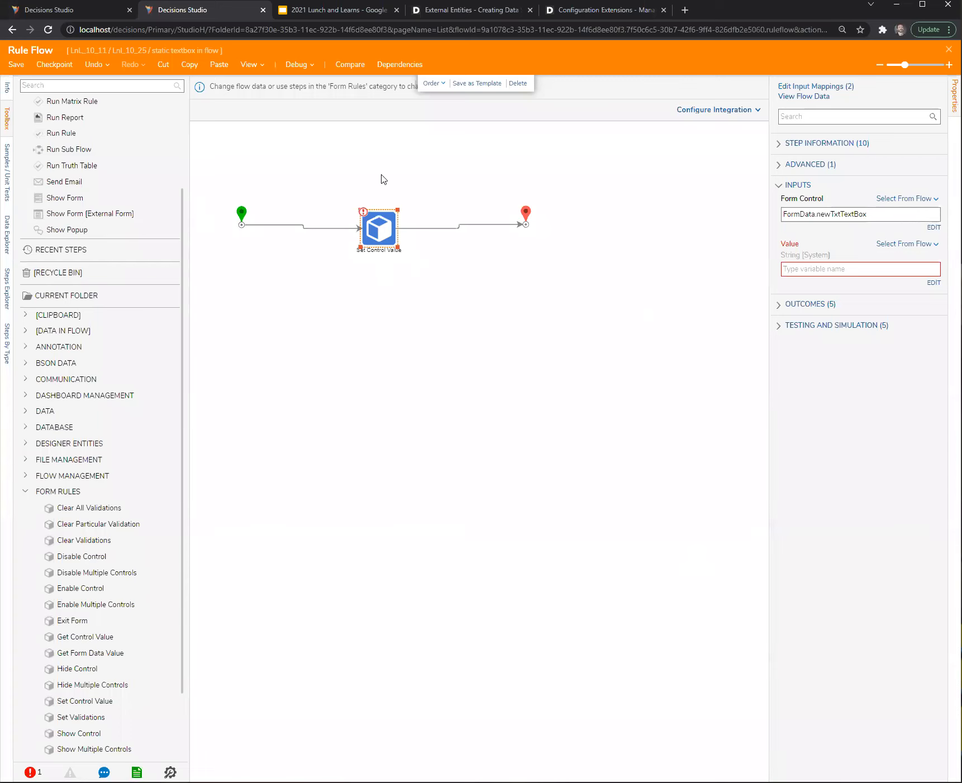
Set the Set Control Value step's Value input to Merge Plain Text, combining FormData.newTxtTextBox.Value with "+ 123"
left_click(906, 249)
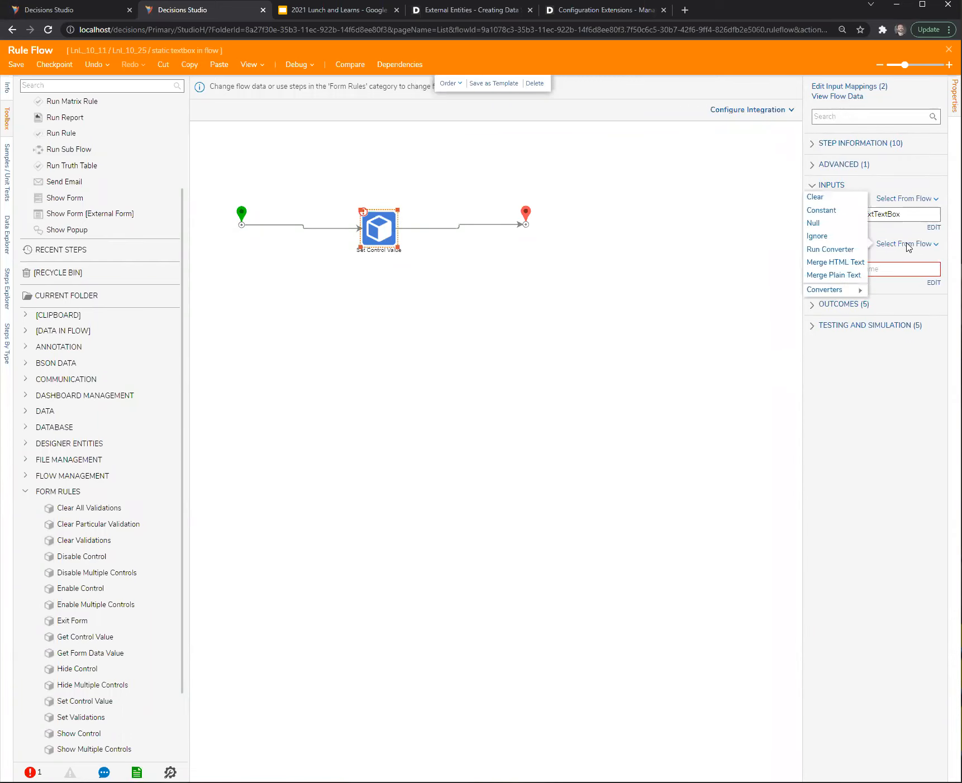
left_click(840, 275)
left_click(920, 289)
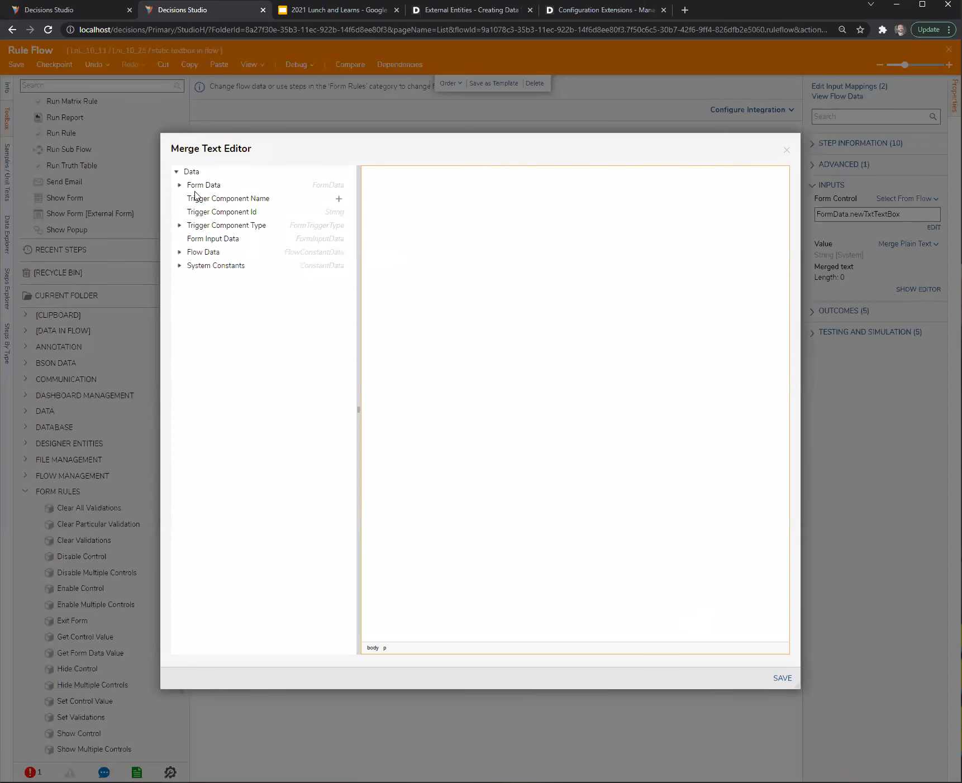
left_click(179, 184)
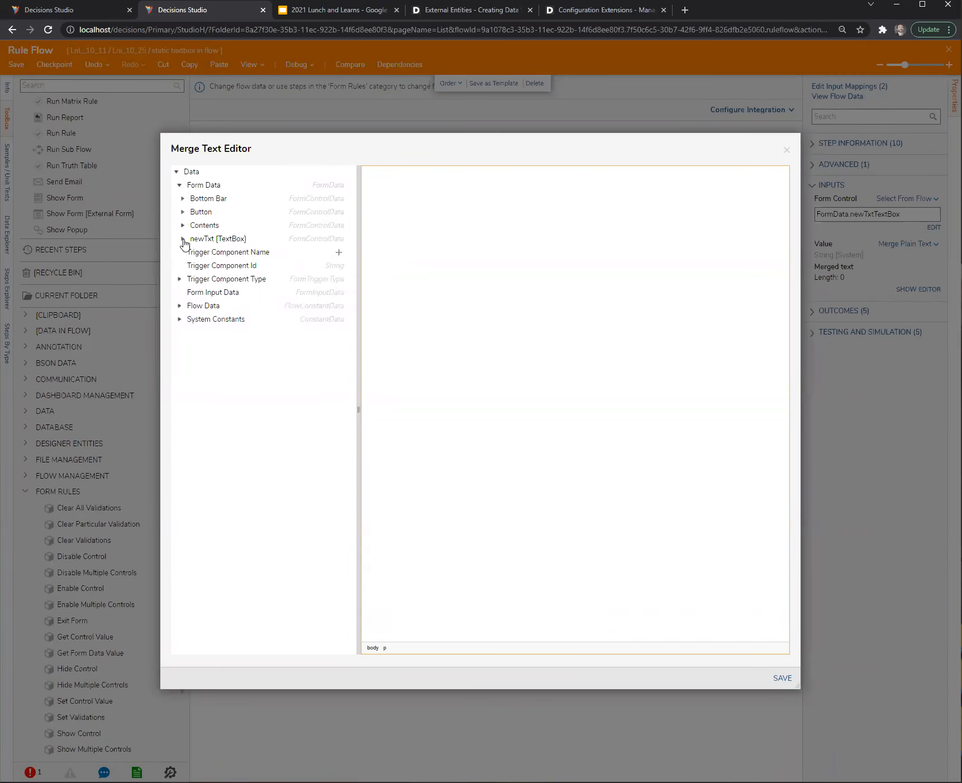
left_click(183, 240)
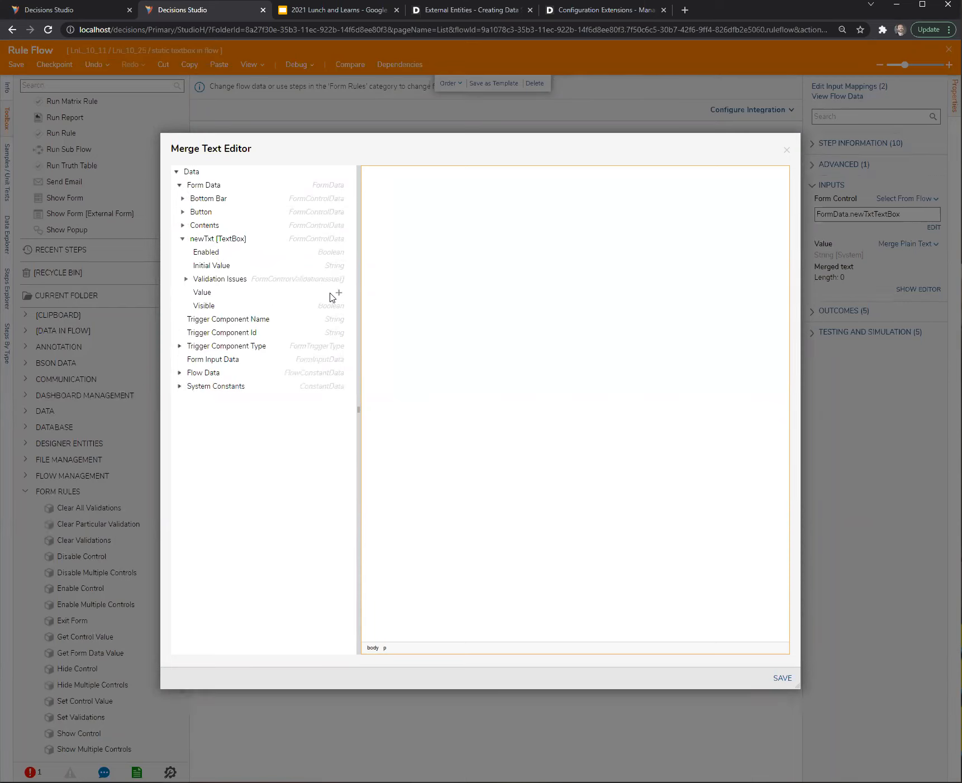
left_click(338, 294)
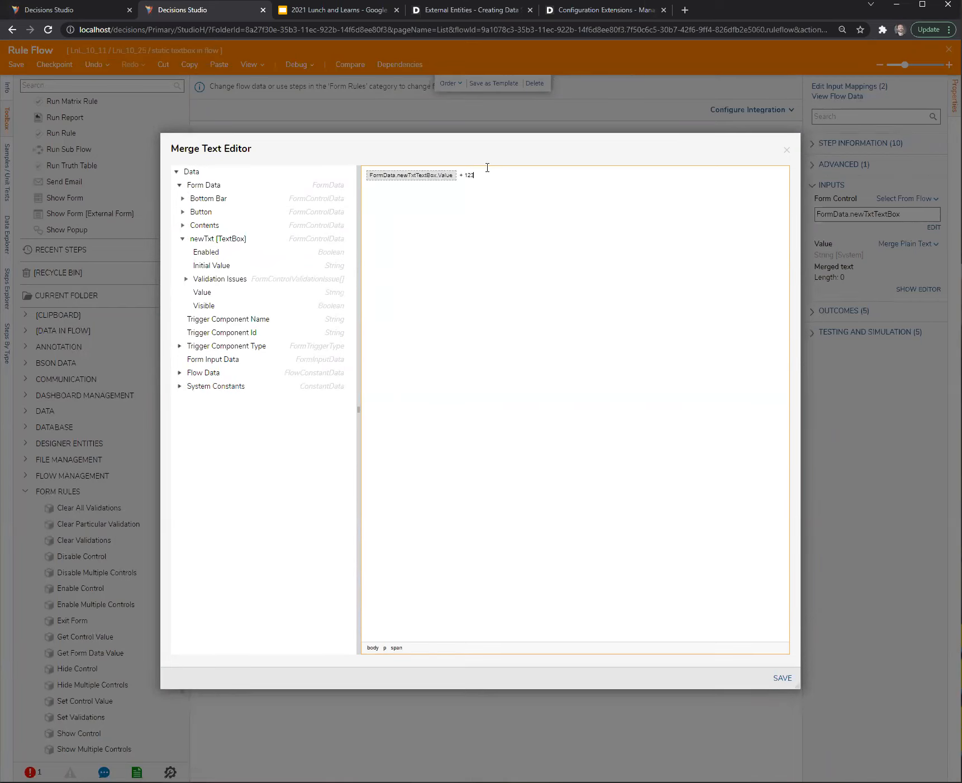
left_click(783, 678)
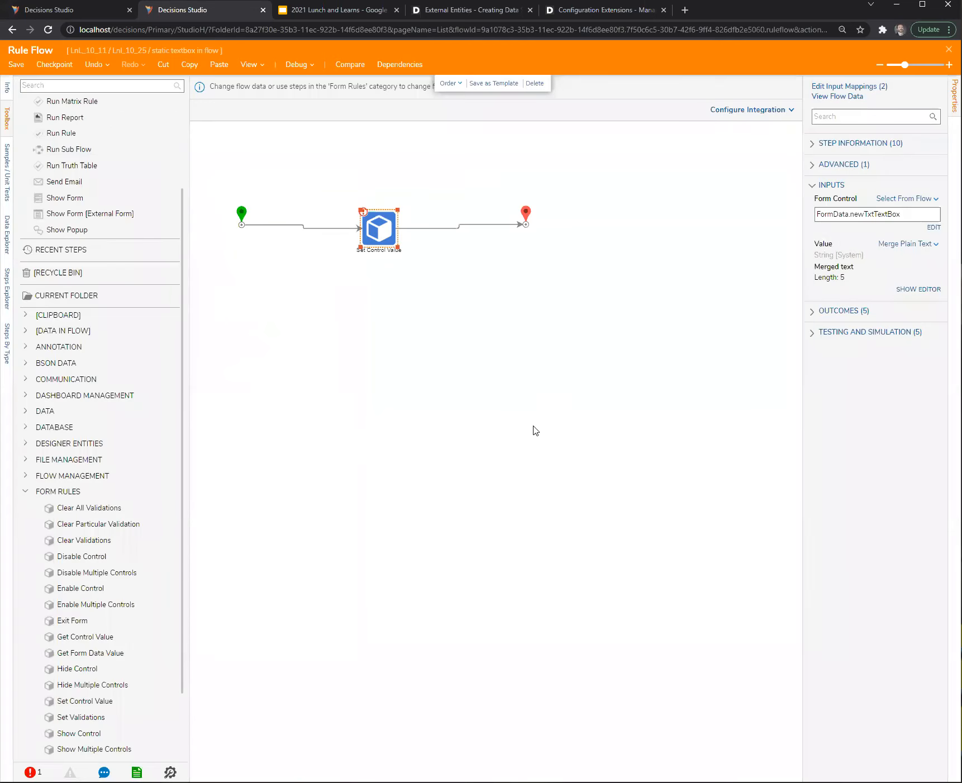
Close the rule flow with its changes saved and confirm the "update txtbox value" active form flow without any trigger
left_click(528, 399)
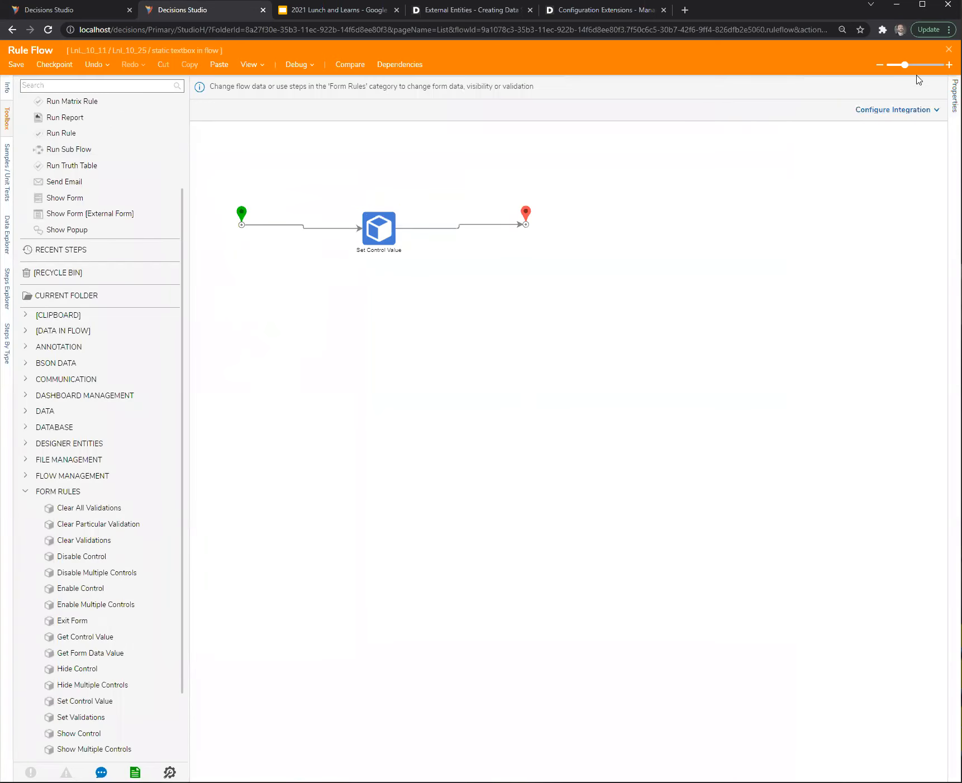
left_click(948, 49)
left_click(608, 472)
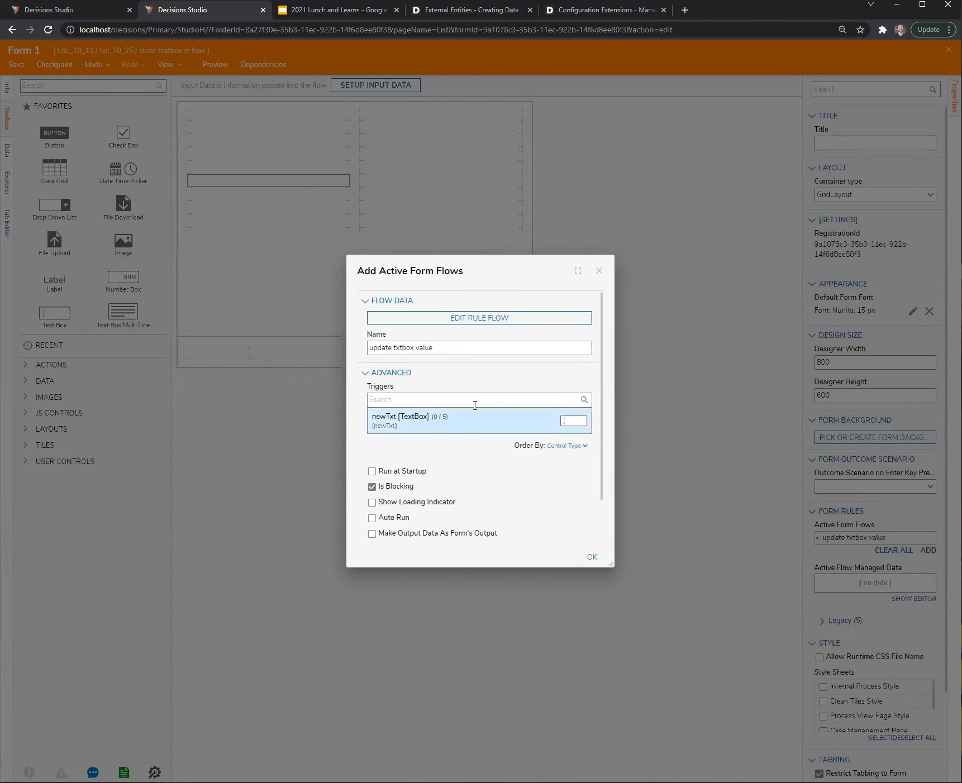
left_click(592, 556)
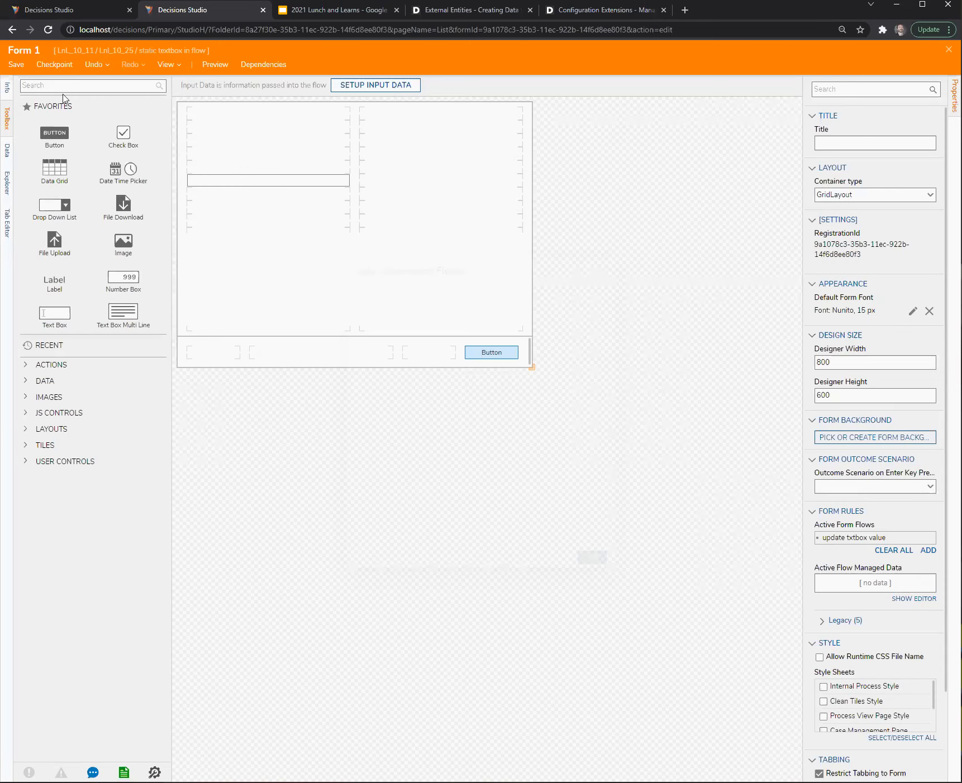
Add an Event Button to the first cell of the form's bottom bar
left_click(68, 84)
type("event")
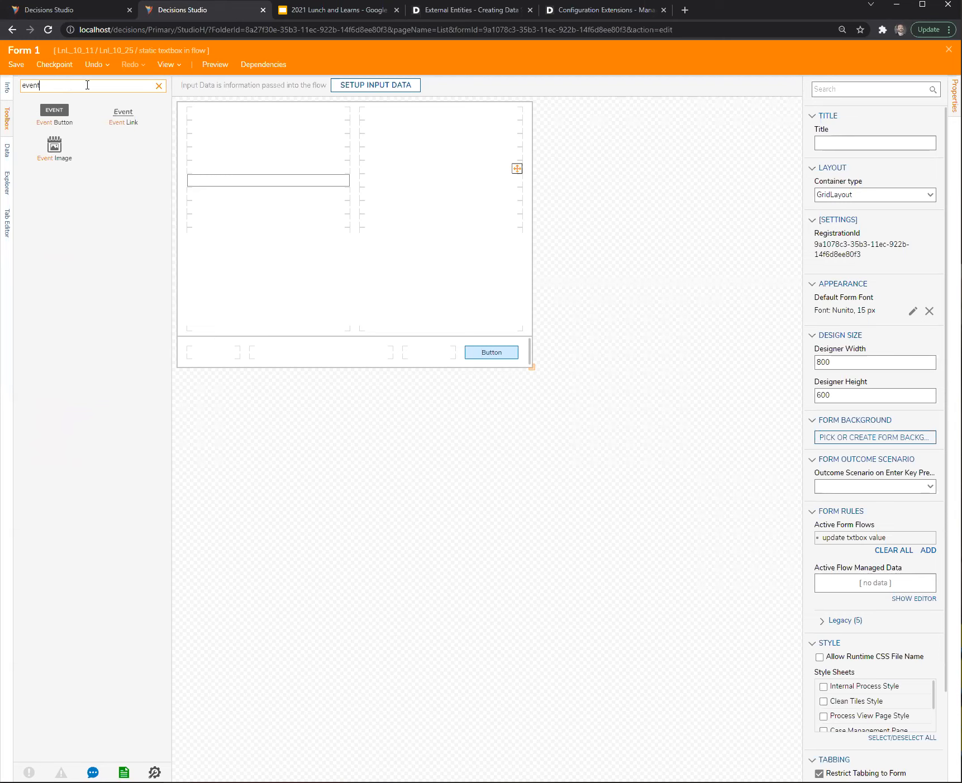
left_click_drag(53, 110, 217, 353)
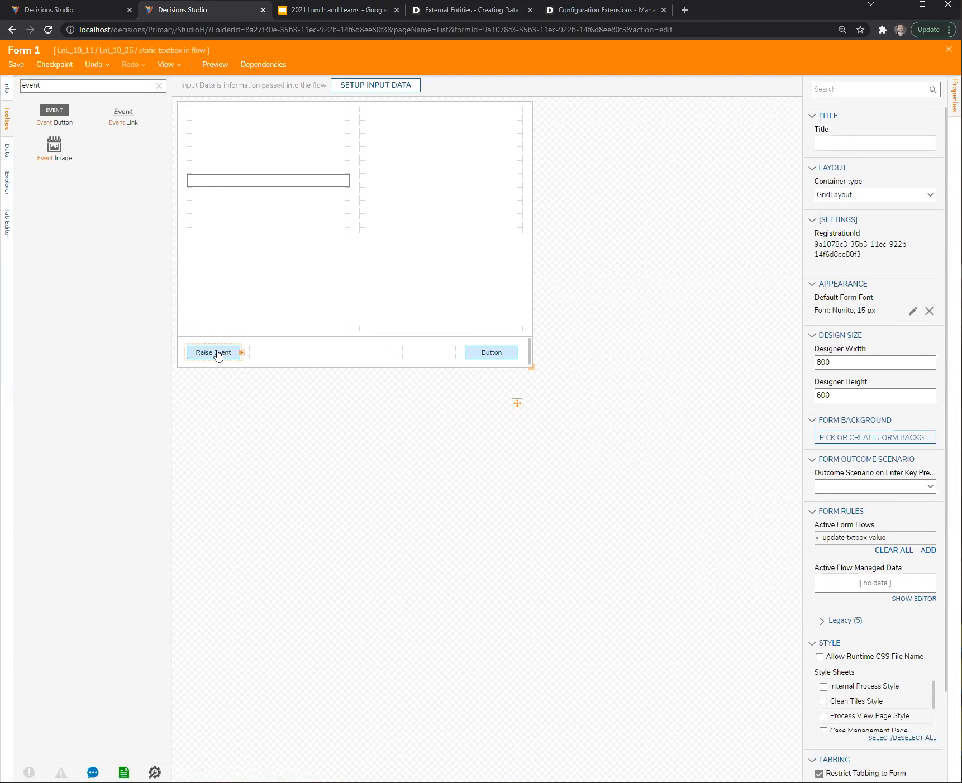
left_click(666, 240)
Make the EventButton's Click event trigger the "update txtbox value" flow, then close the form with its changes saved
left_click(920, 538)
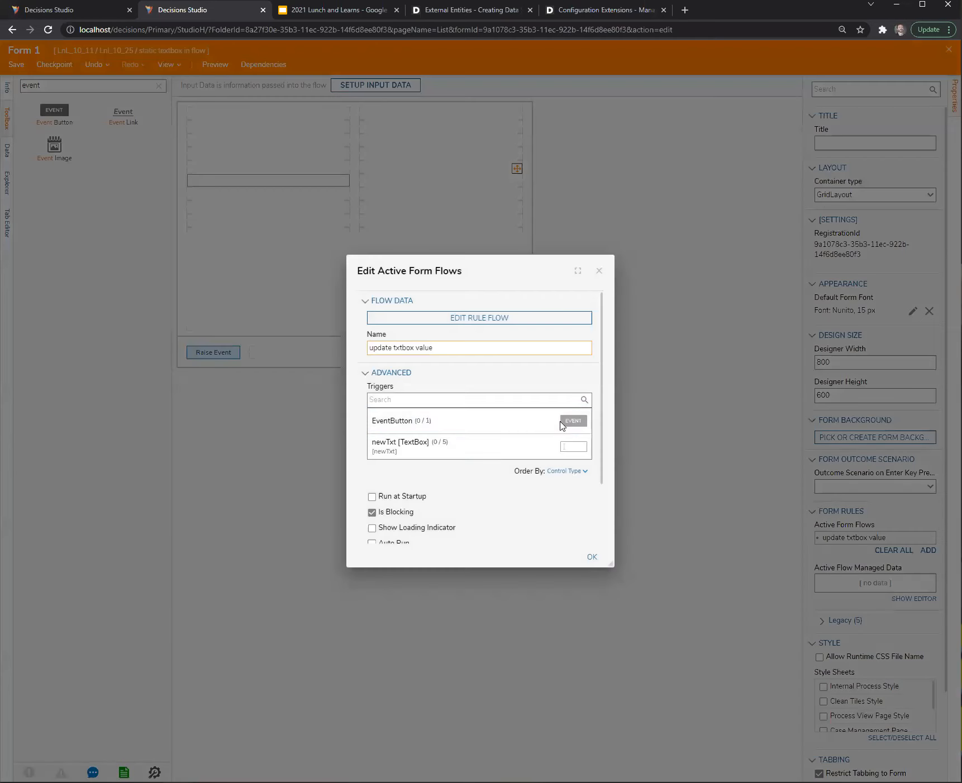
left_click(383, 434)
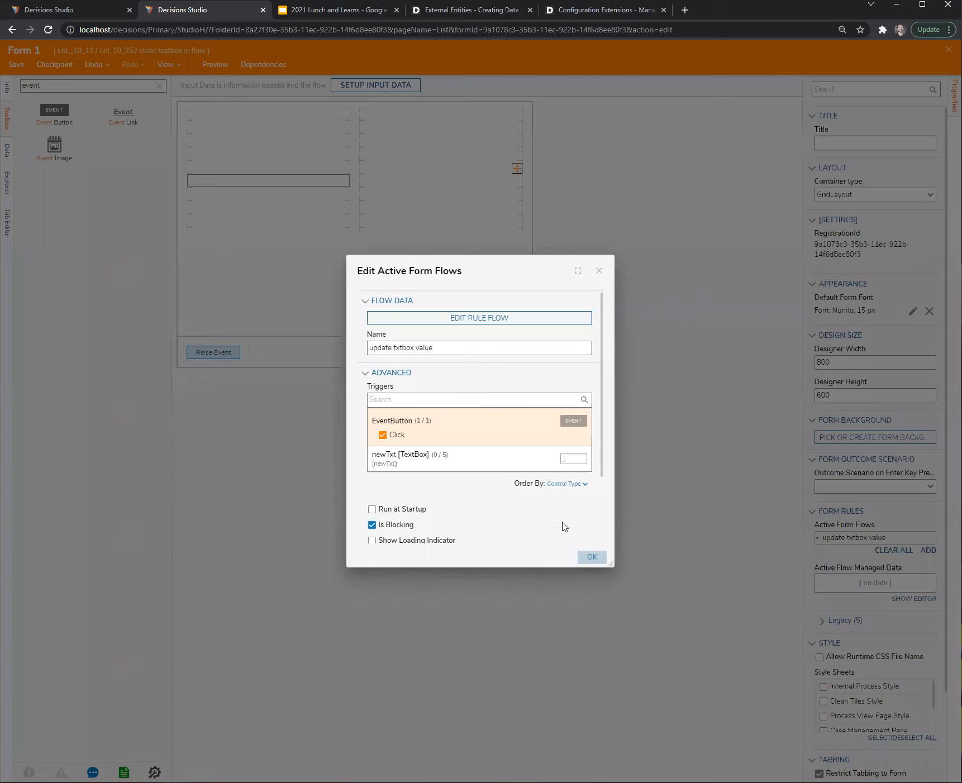
scroll(562, 526, "down", 3)
left_click(590, 557)
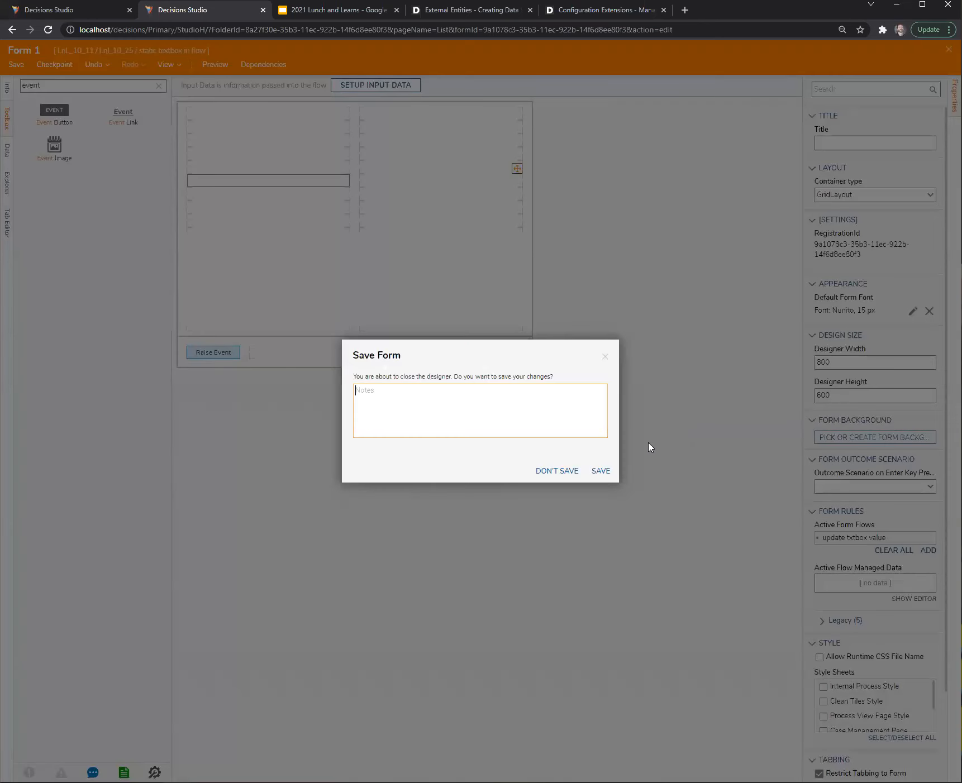
left_click(598, 467)
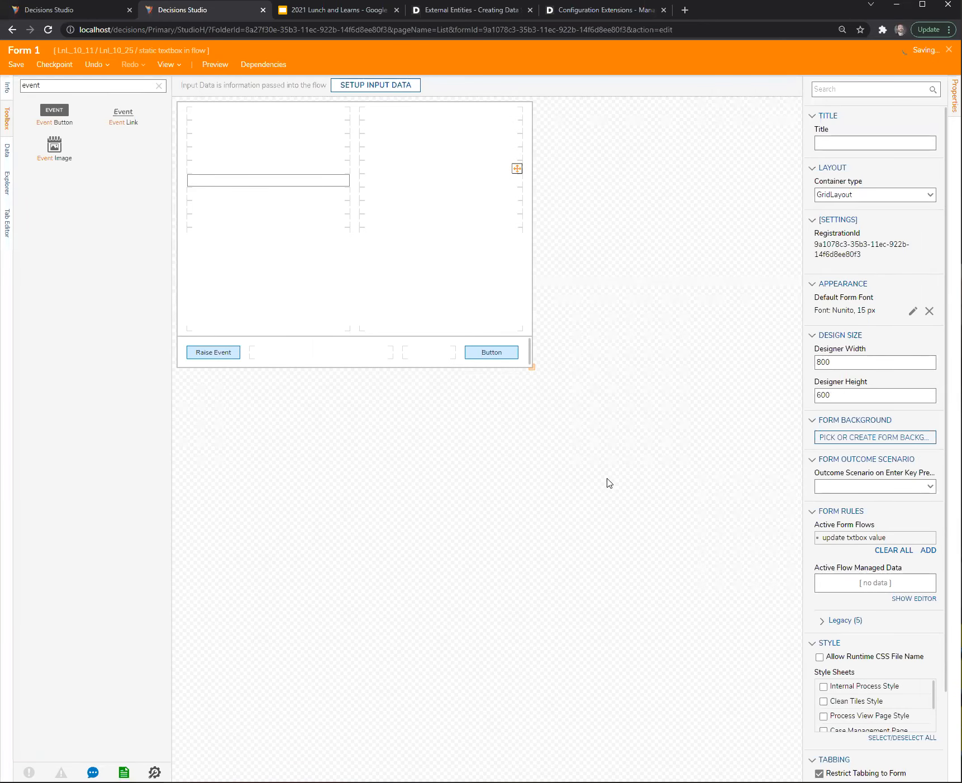
Start debugging Flow 1 and raise the event in the running form to update the text box
left_click(296, 65)
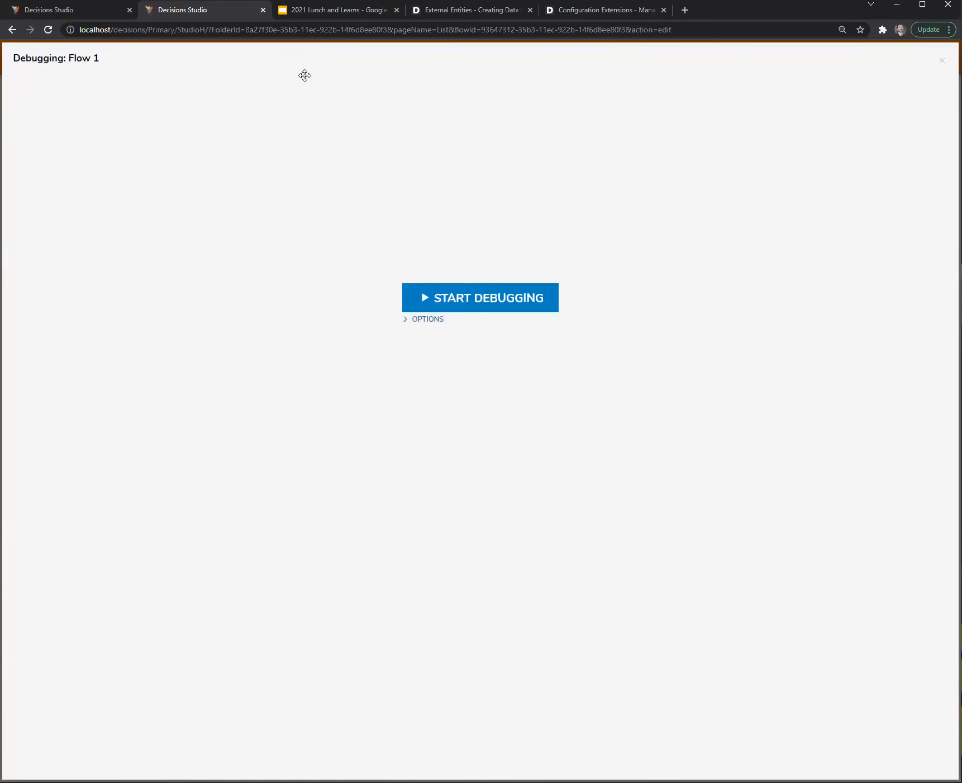
left_click(482, 300)
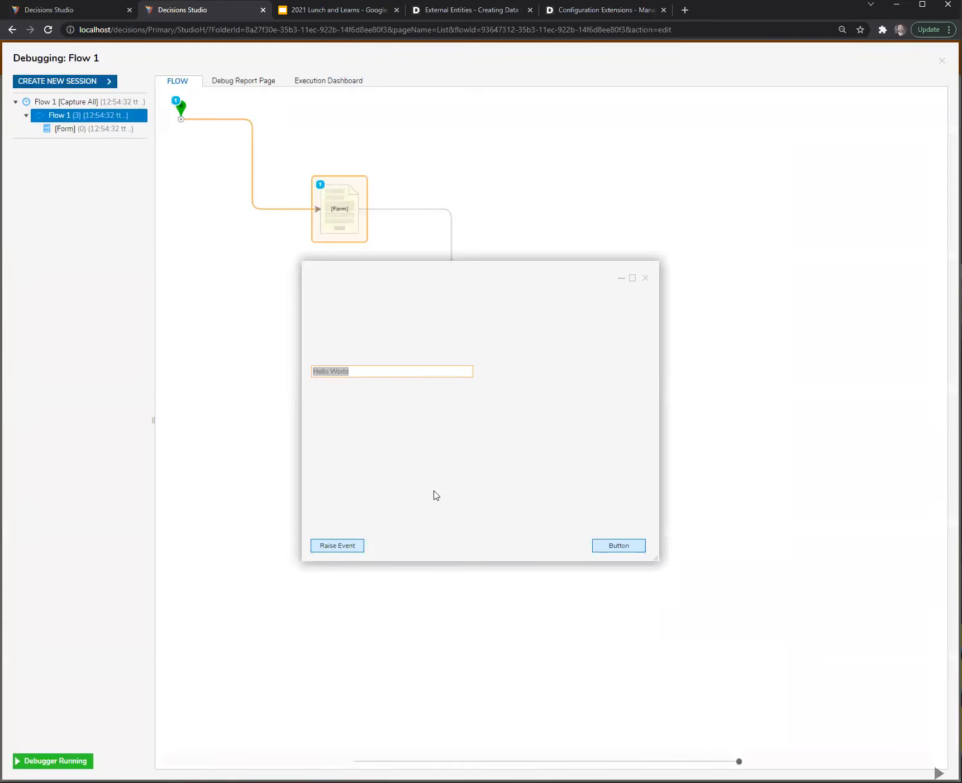
left_click(336, 549)
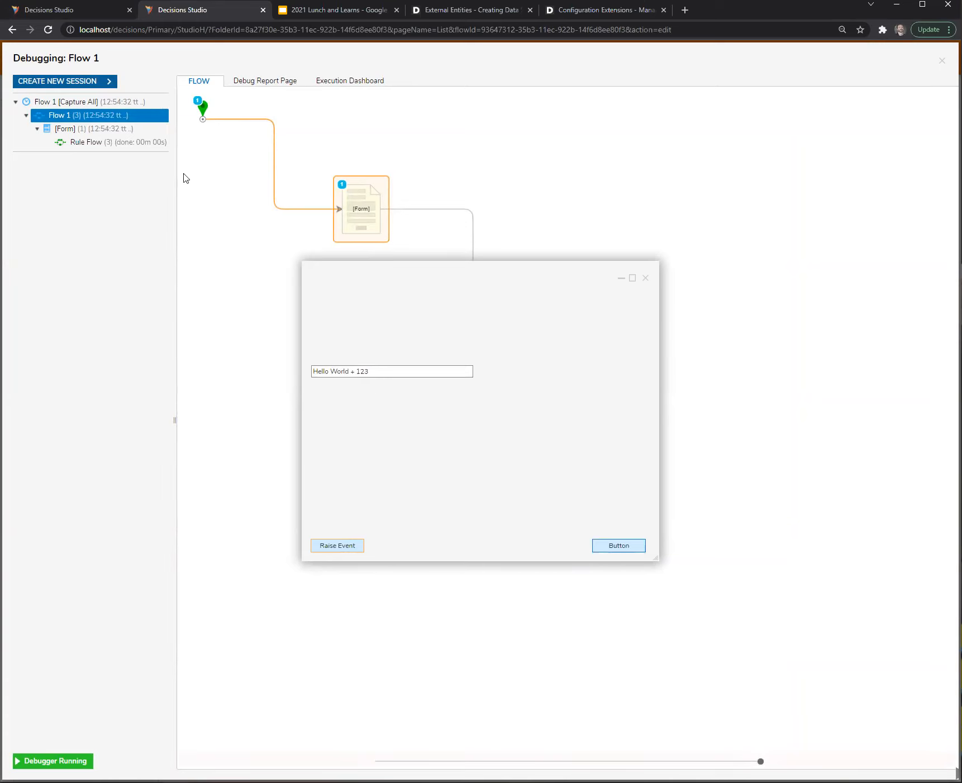
Inspect the Rule Flow run in the debugger, moving the running form aside to view its Set Control Value step
left_click(90, 143)
left_click_drag(495, 275, 725, 241)
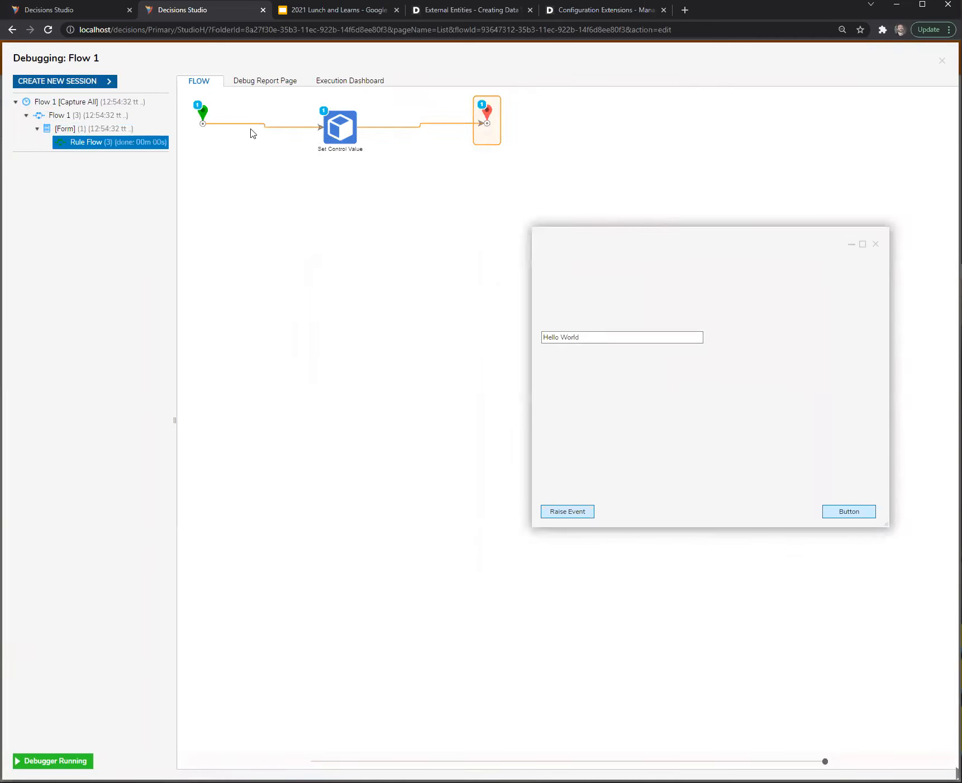
left_click(341, 128)
left_click(433, 147)
left_click(487, 164)
left_click_drag(505, 311, 340, 256)
left_click(445, 266)
left_click_drag(630, 249, 397, 233)
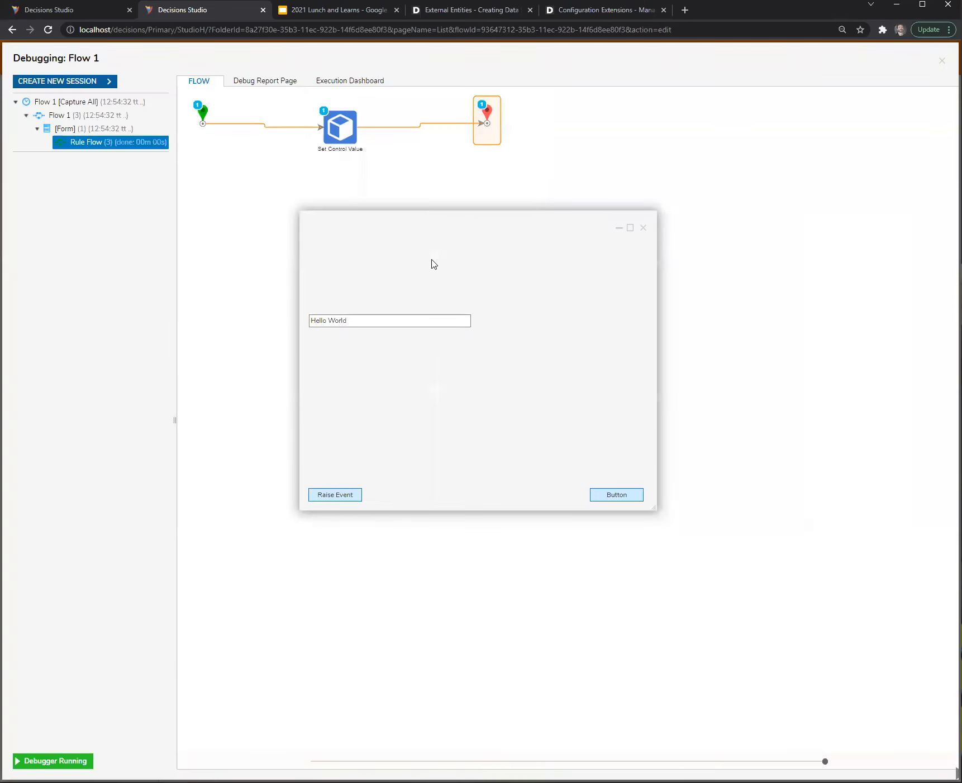
left_click_drag(506, 220, 566, 247)
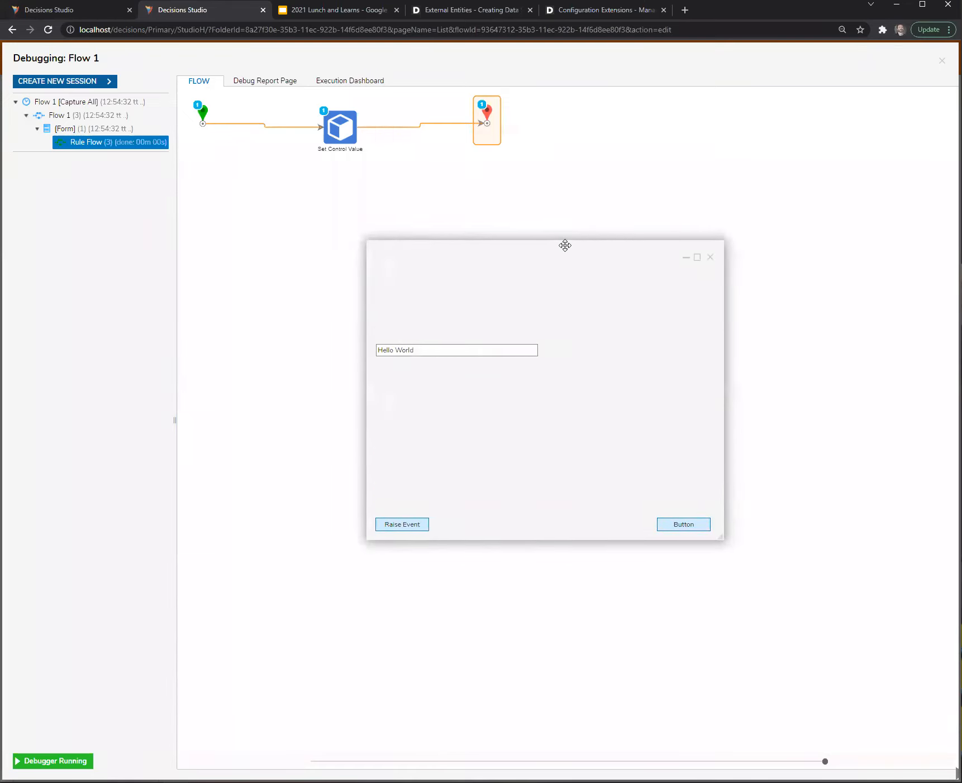
Close the running form and the debugging session of Flow 1
left_click(84, 11)
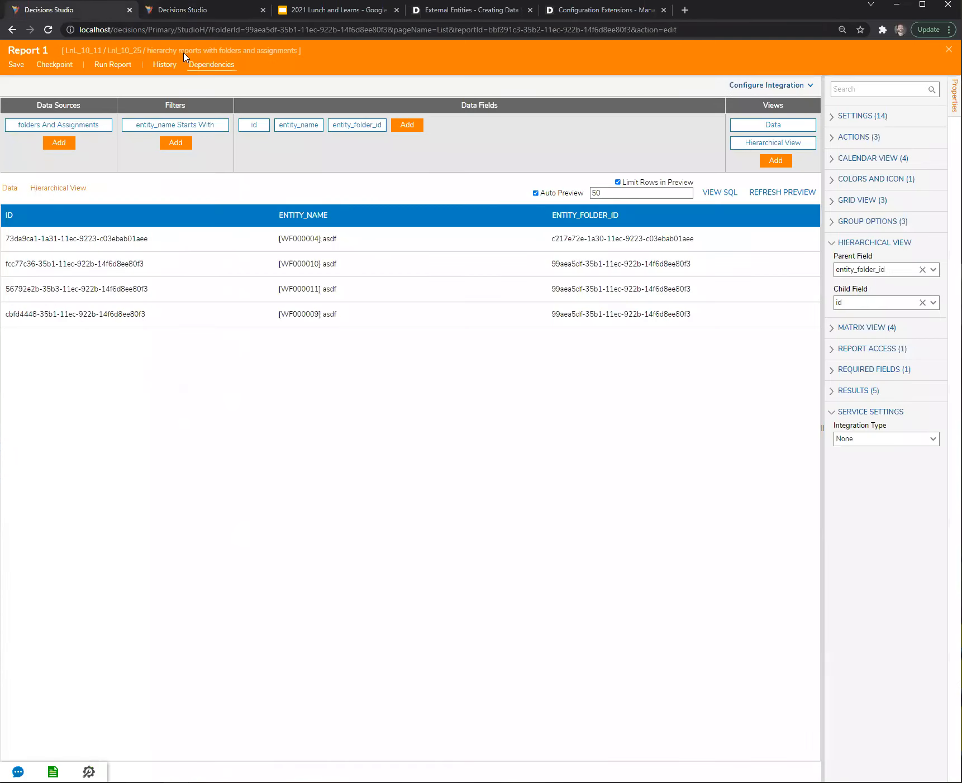
left_click(192, 10)
left_click(709, 257)
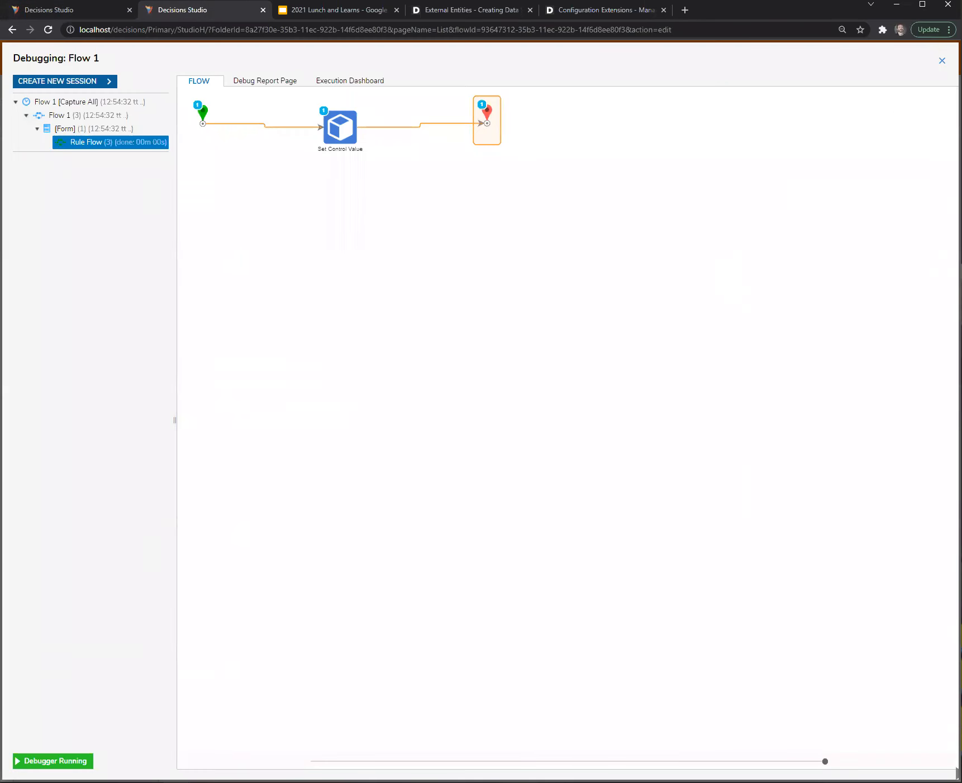
left_click(941, 60)
Reopen the form in the designer and examine its Form Rules settings, including the Legacy rules
left_click(326, 230)
left_click(863, 89)
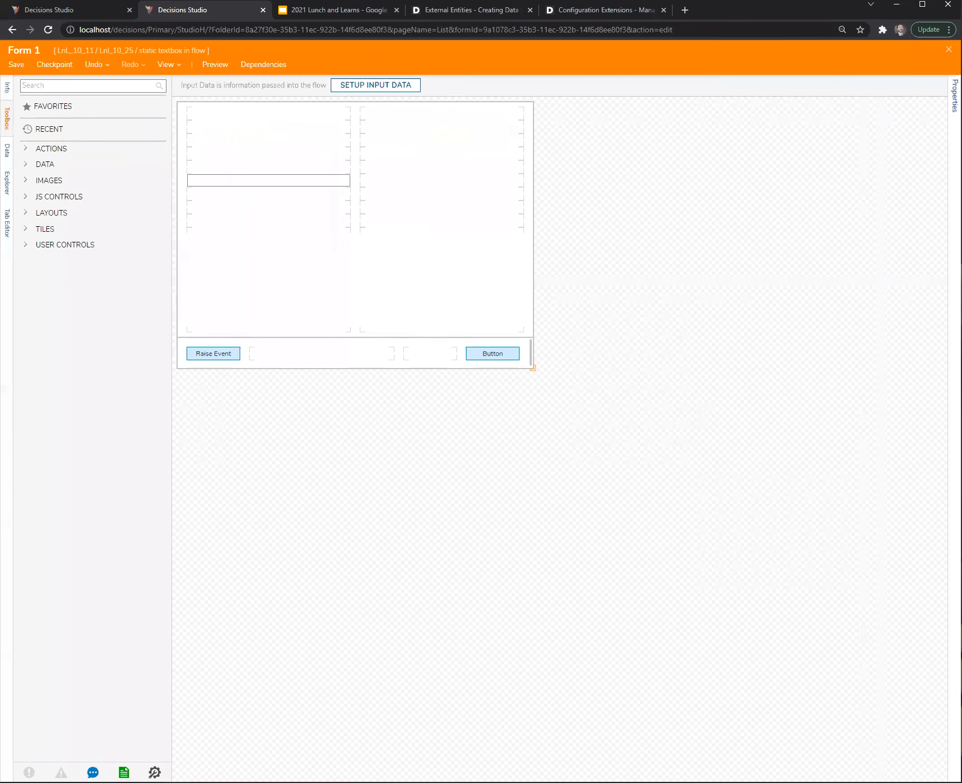
scroll(842, 478, "down", 2)
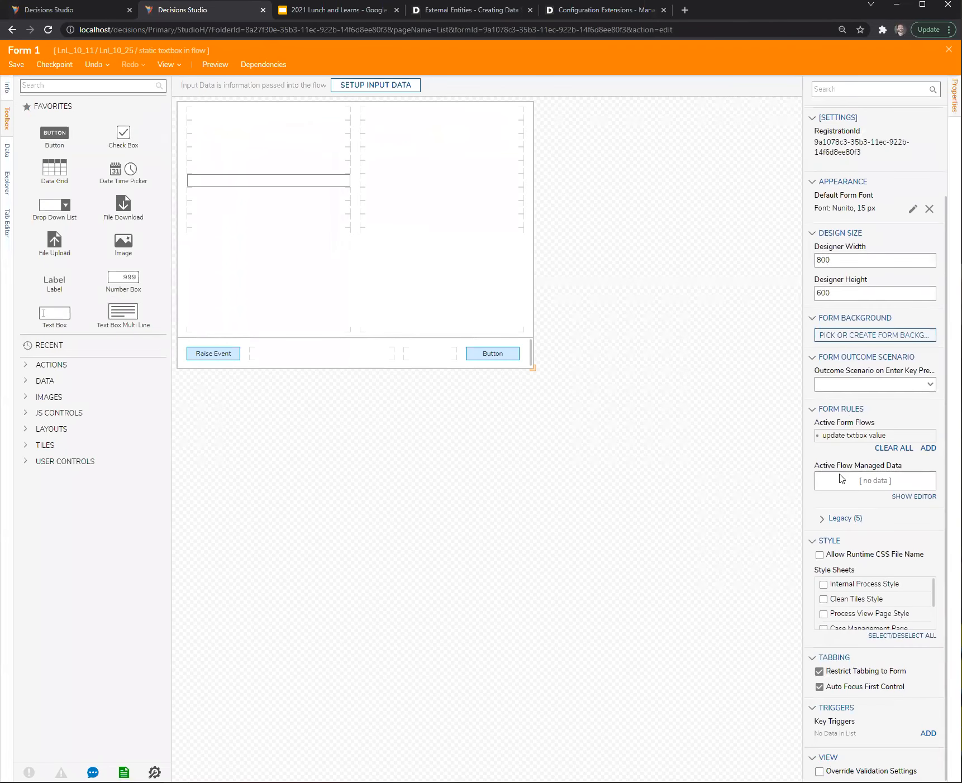
left_click(821, 520)
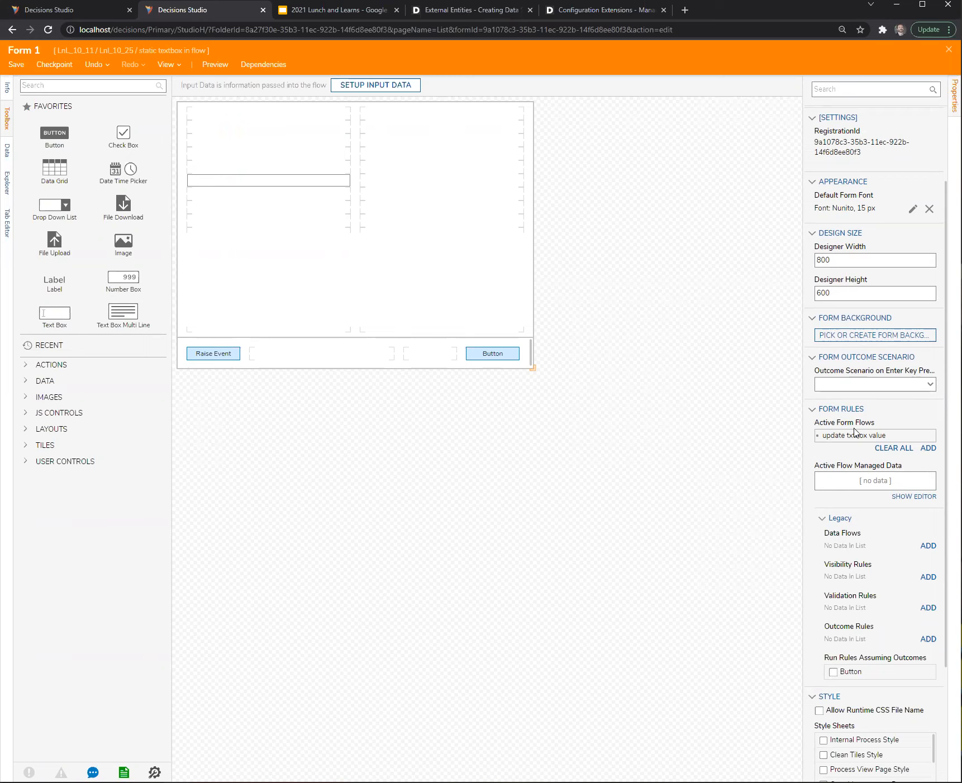
mouse_move(867, 436)
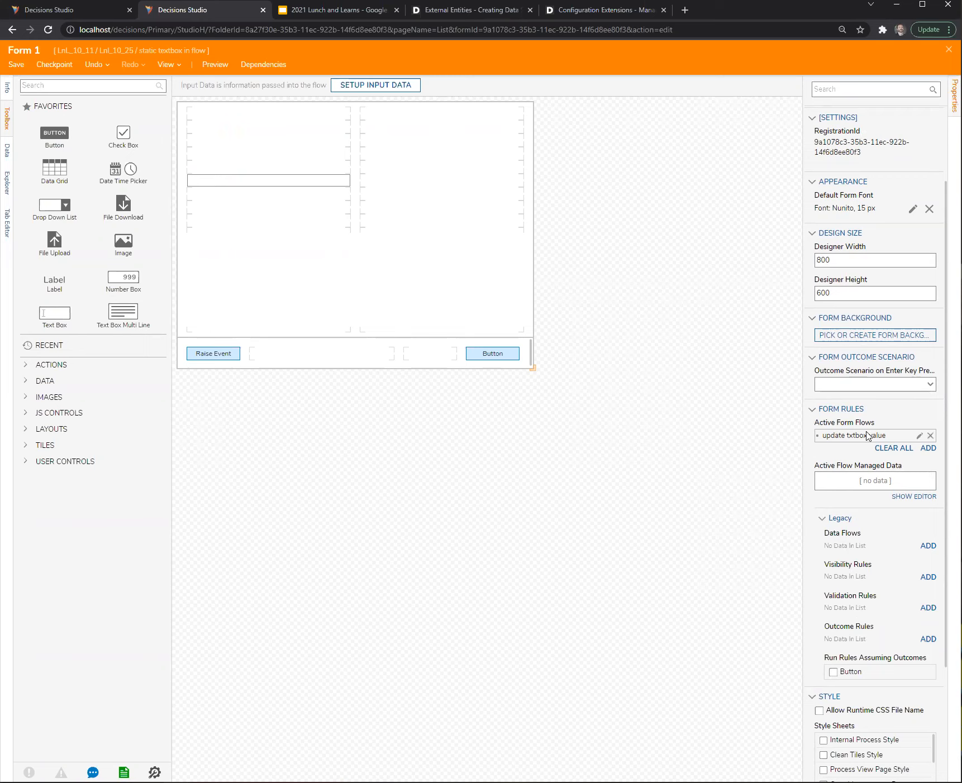